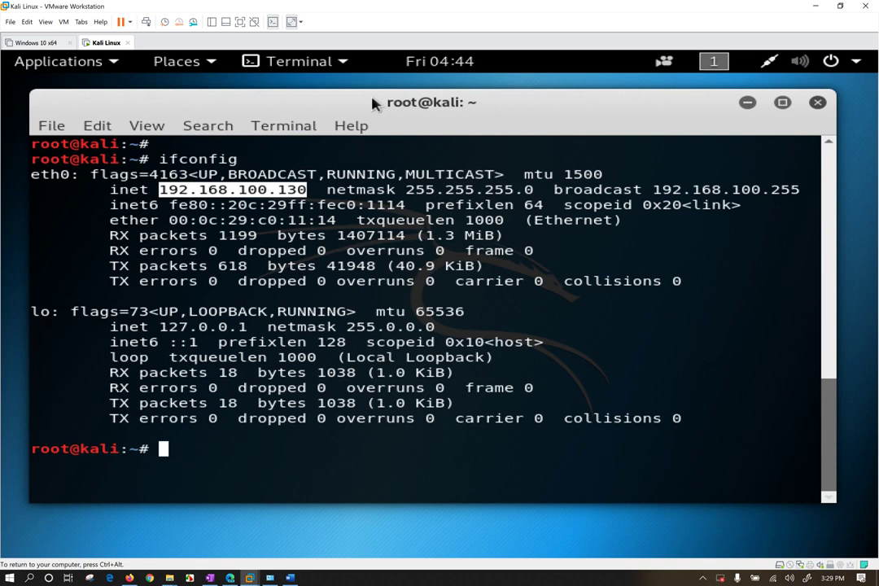
# Start a fresh prompt, highlight the 192.168.100.130 address, and bring up the system status menu.
pyautogui.click(381, 229)
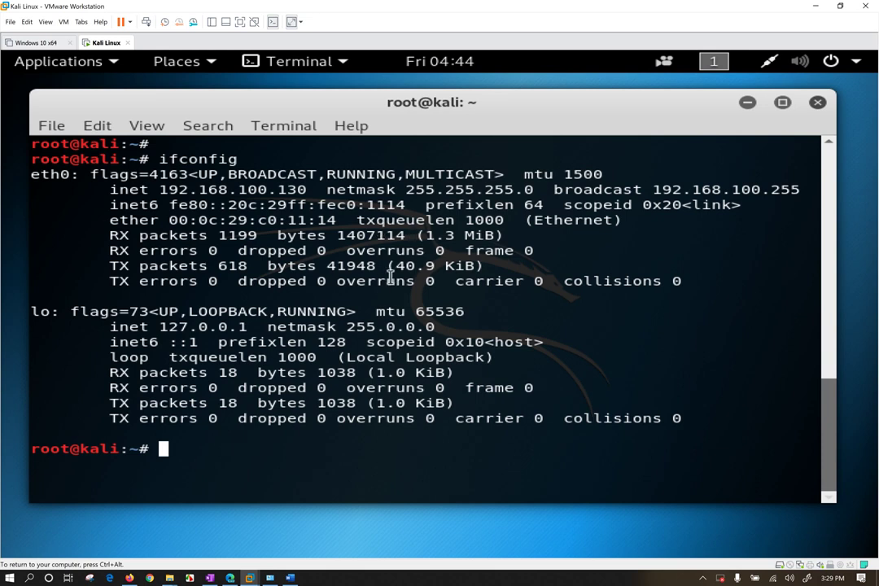
pyautogui.press('Return')
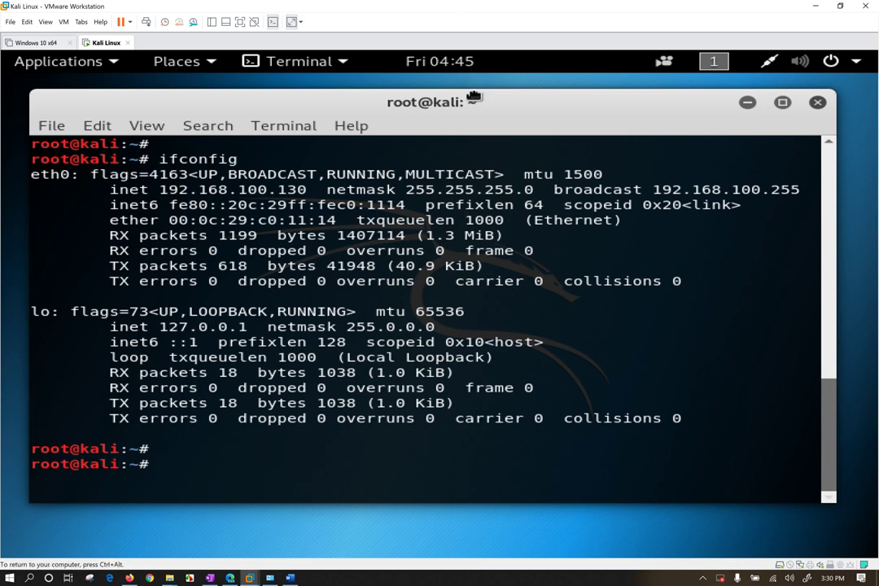
pyautogui.moveTo(474, 97); pyautogui.dragTo(476, 94)
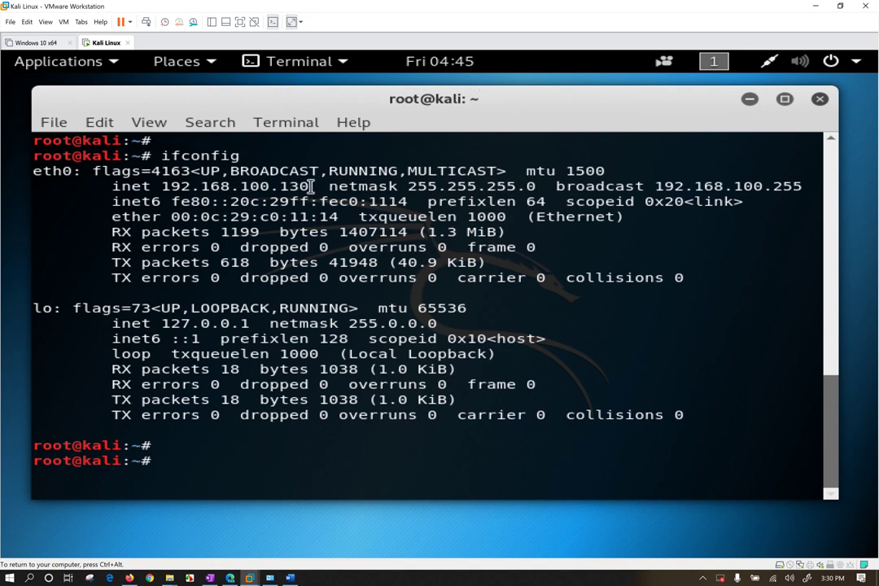
pyautogui.moveTo(307, 187); pyautogui.dragTo(165, 189)
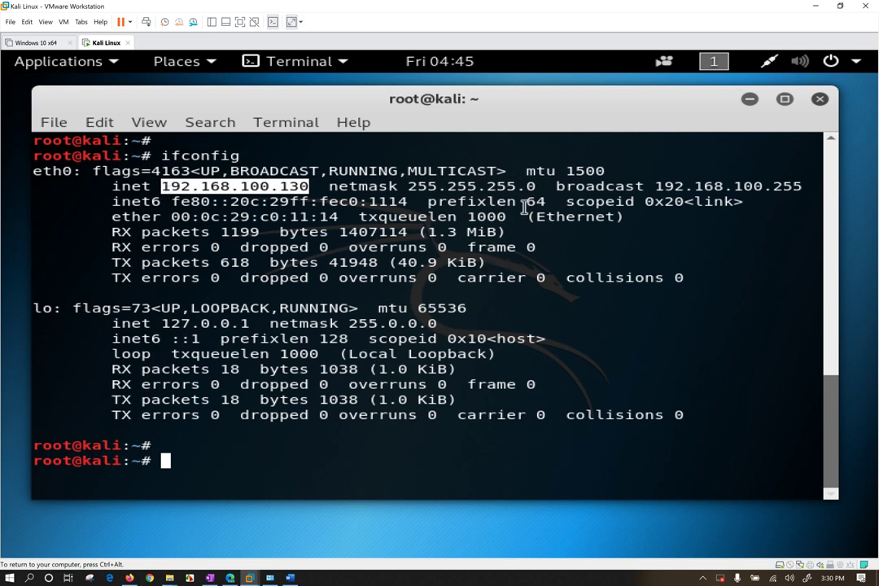
pyautogui.click(769, 65)
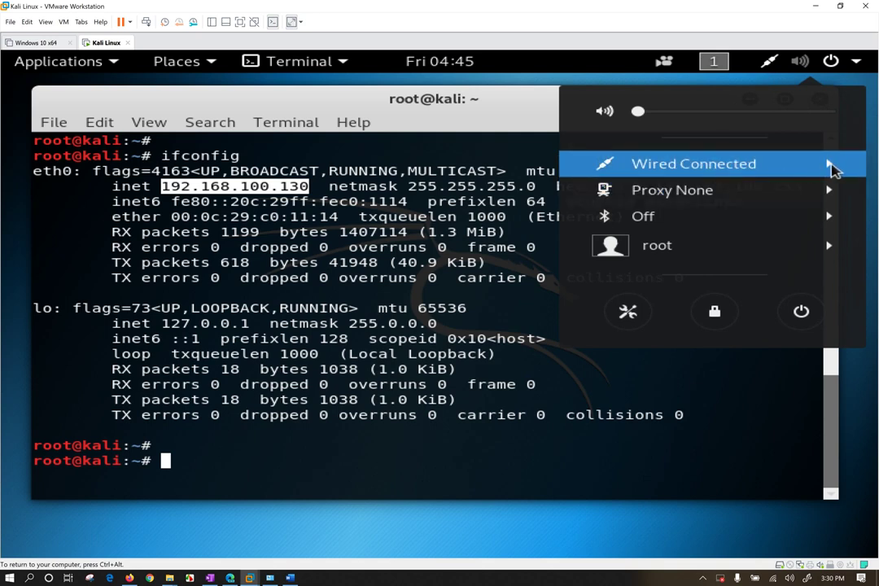
# Toggle the Wired connection off and on, then review its details showing IPv4 192.168.100.130.
pyautogui.click(832, 166)
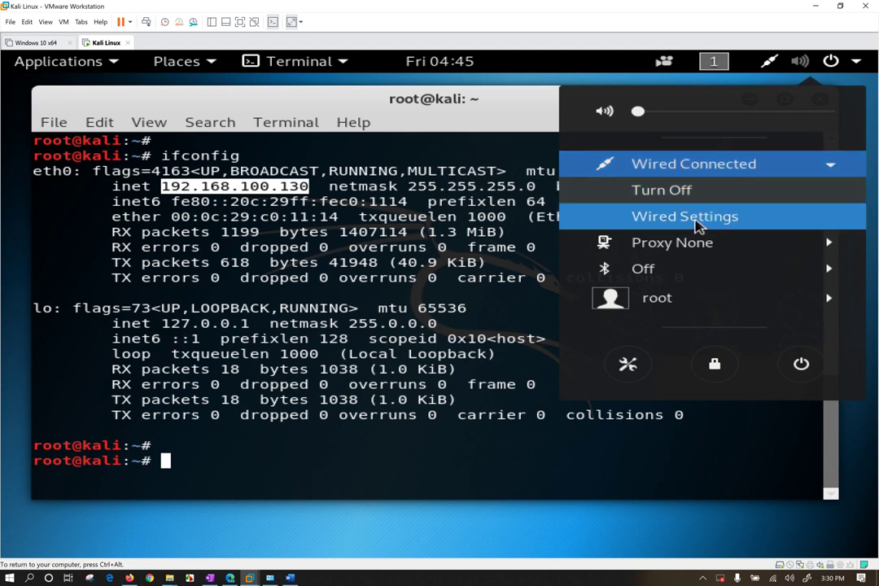
pyautogui.click(698, 221)
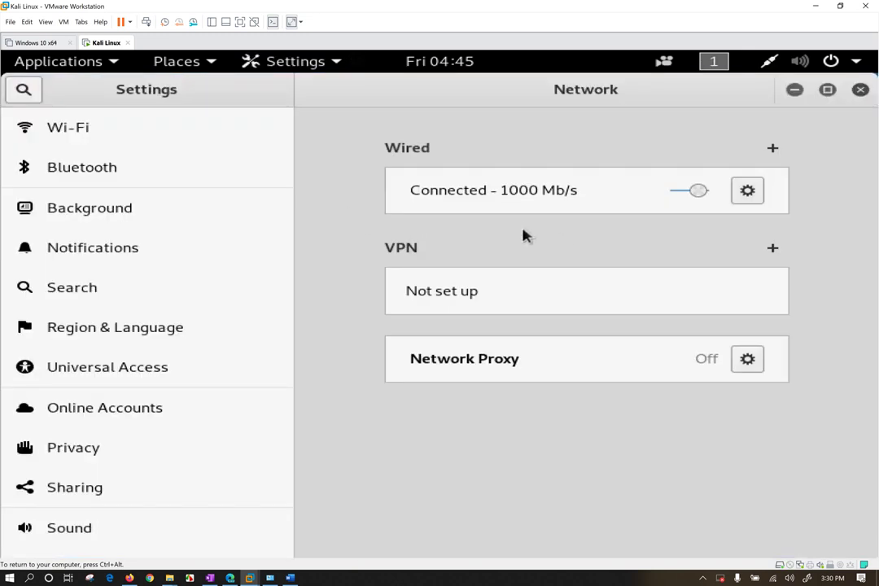
pyautogui.click(713, 194)
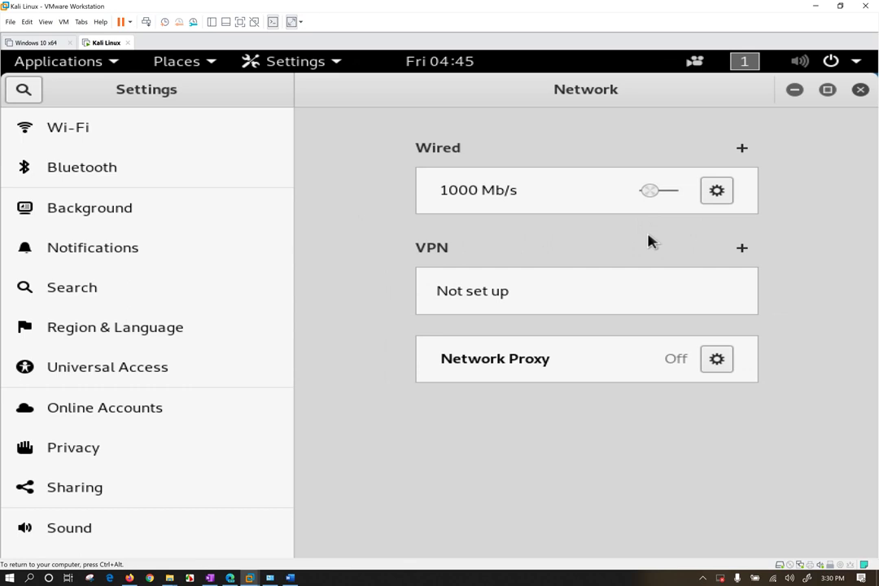
pyautogui.click(666, 194)
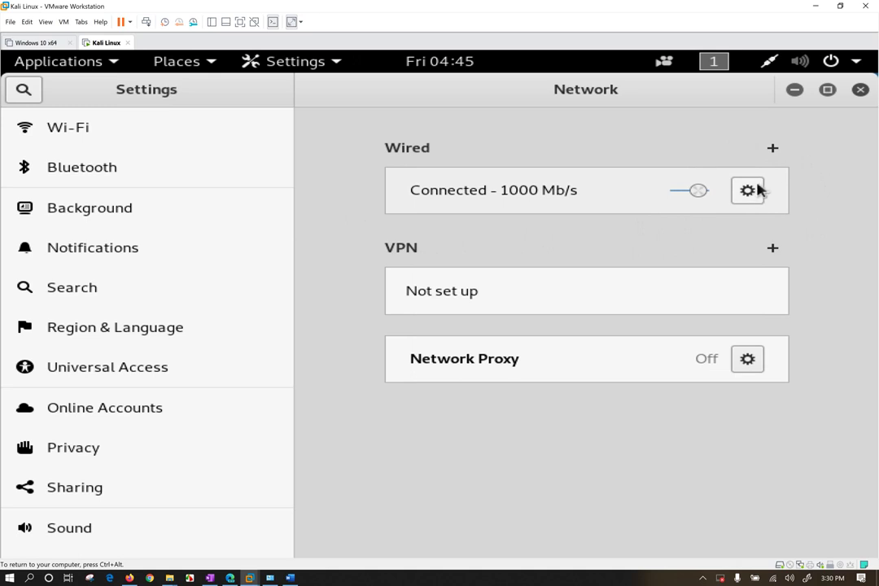
pyautogui.click(757, 191)
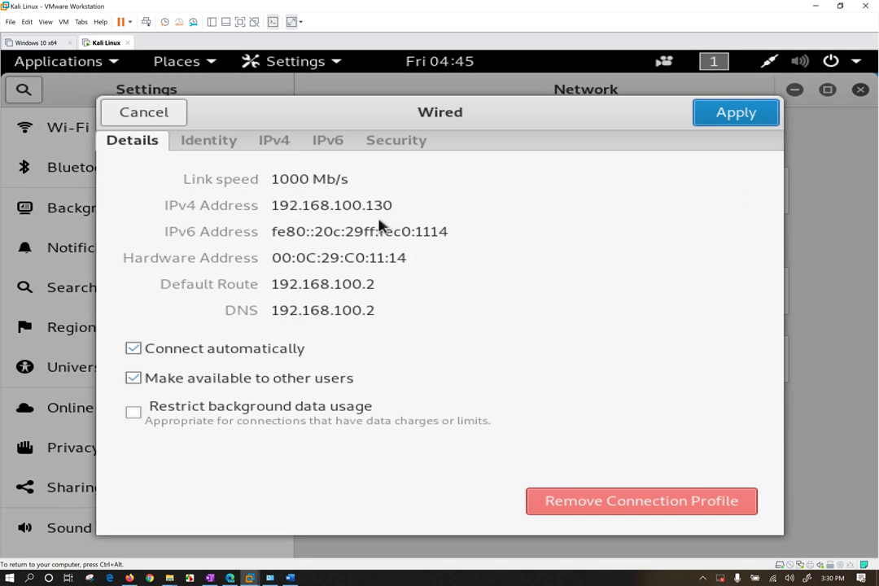
pyautogui.click(151, 118)
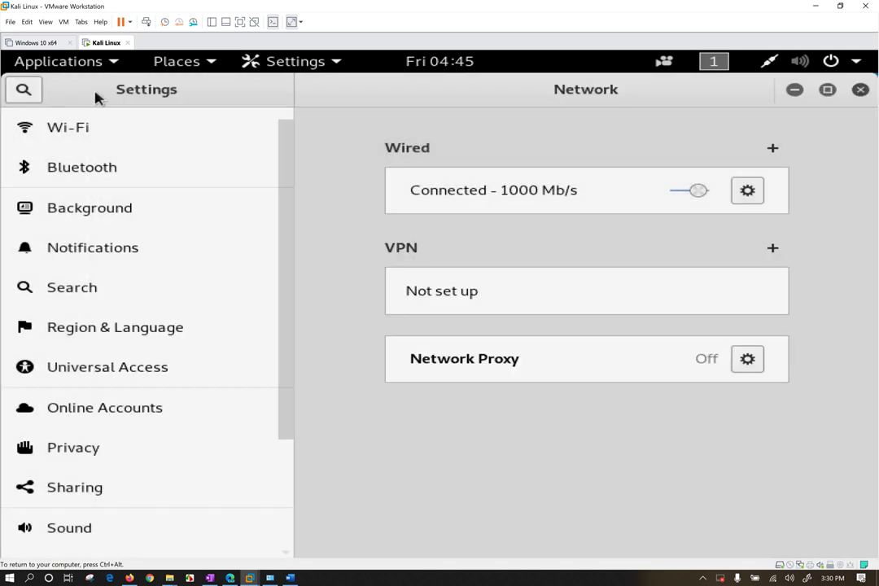
# Close Settings, minimize the terminal, and show the workspace list with Workspace 1 and 2.
pyautogui.click(861, 90)
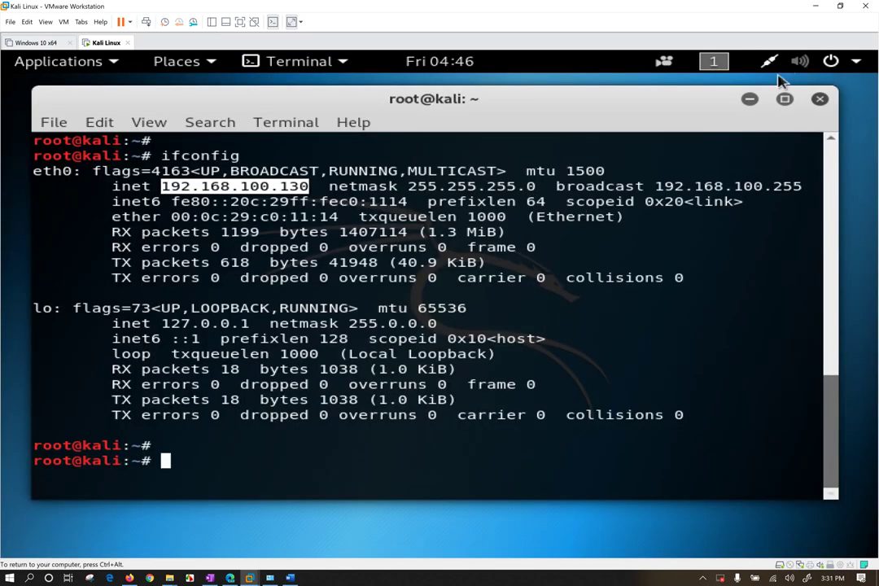
pyautogui.click(752, 99)
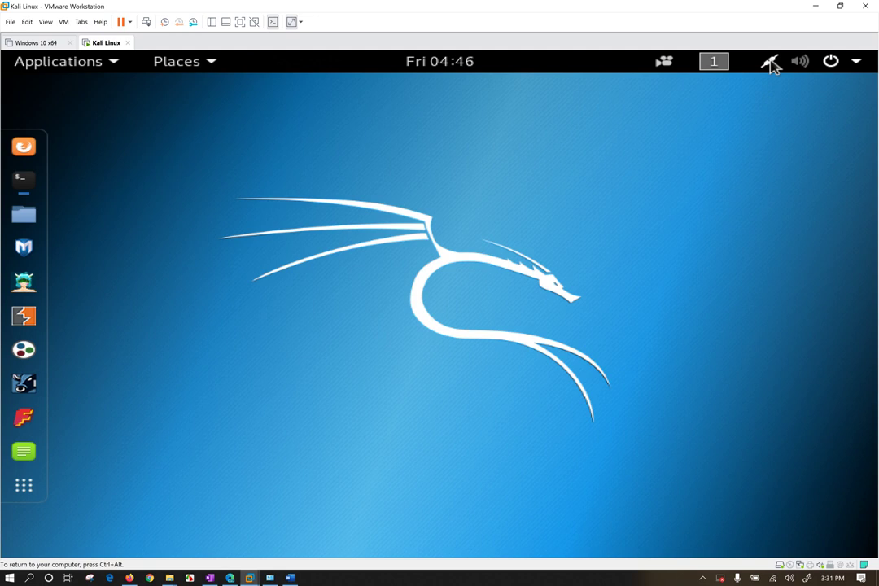
pyautogui.click(771, 65)
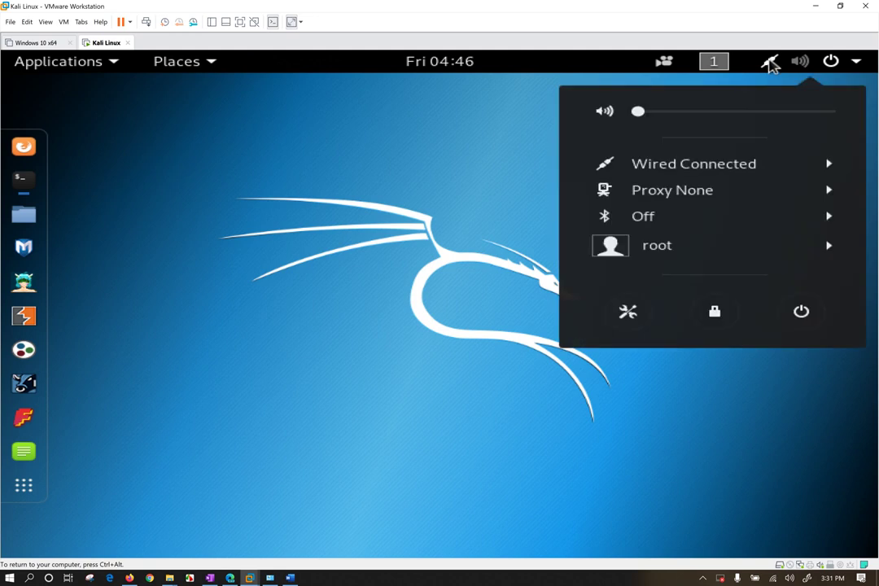
pyautogui.click(771, 65)
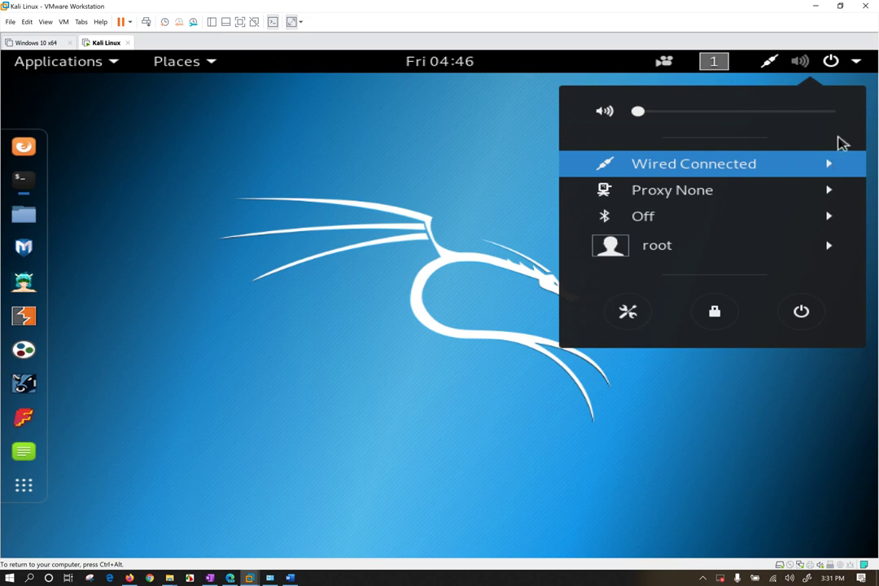
pyautogui.click(824, 165)
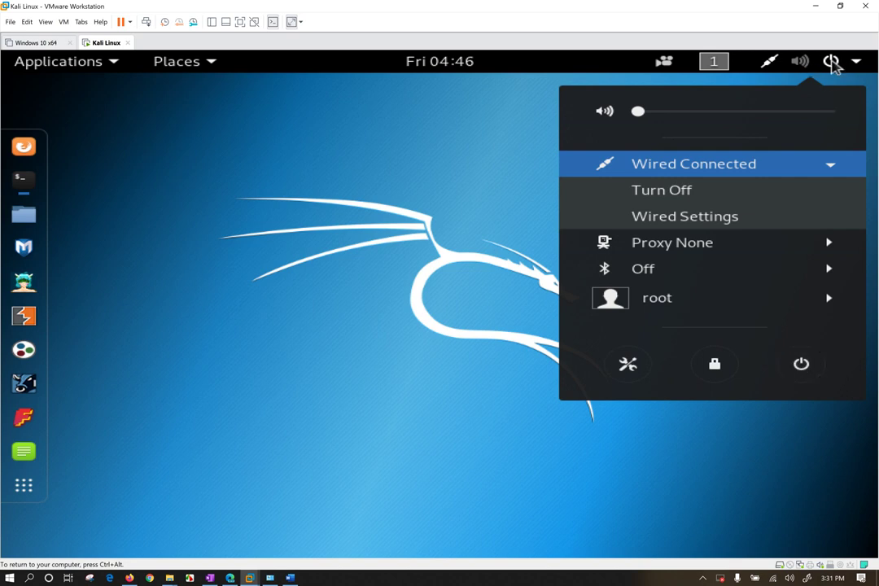
pyautogui.click(718, 63)
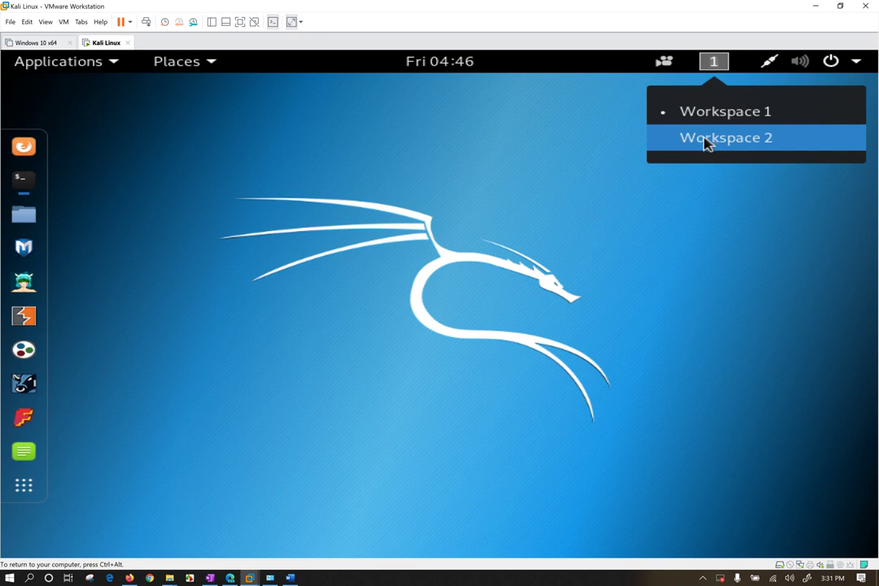
# Look over the screen-recording menu, then restore the terminal showing the ifconfig output.
pyautogui.moveTo(666, 63)
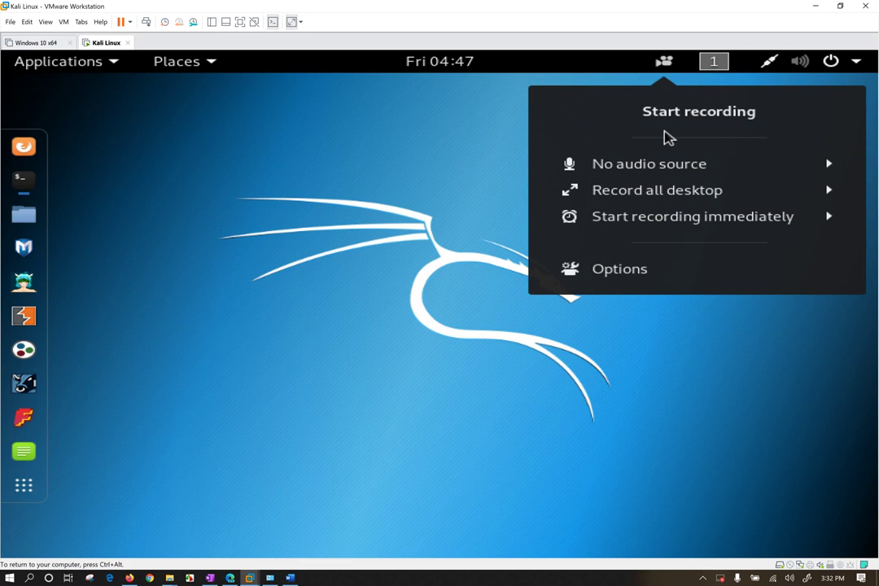
pyautogui.click(82, 206)
pyautogui.click(24, 177)
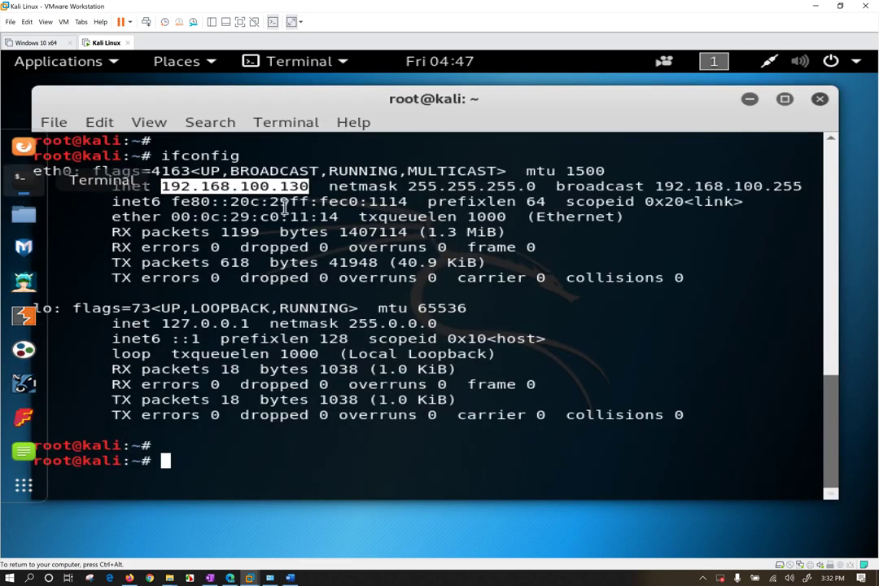
# Start a desktop capture with recordmydesktop, using Tab to complete the command.
pyautogui.write('recor')
pyautogui.press('Tab')
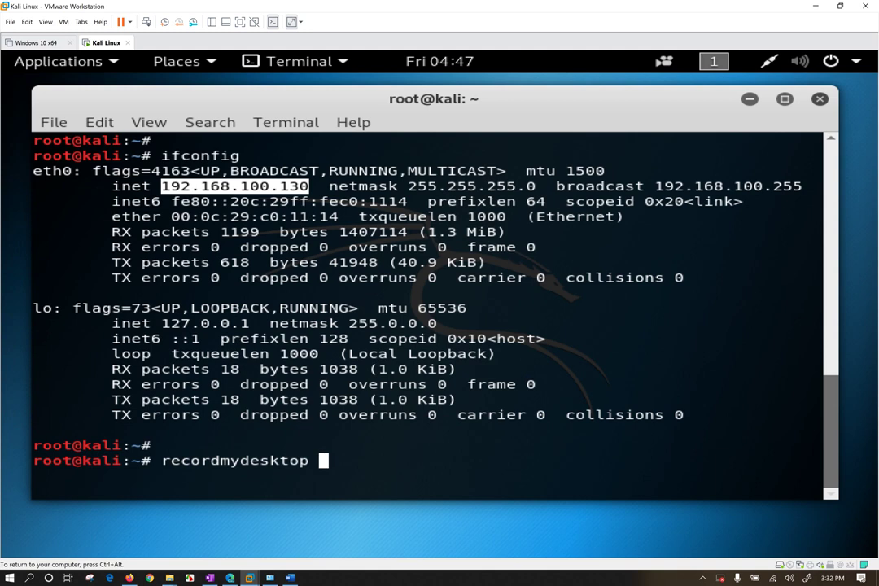
pyautogui.press('Return')
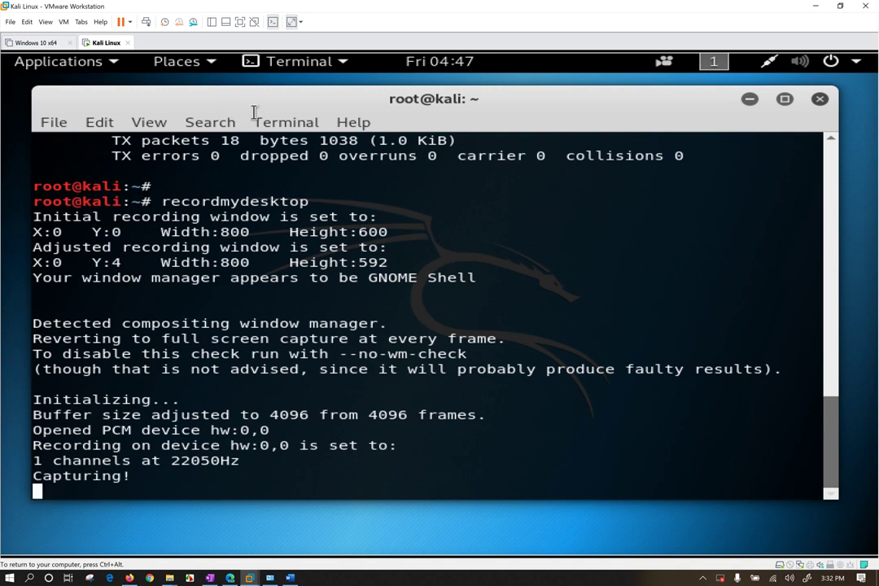
# Open a second Terminal window from the dock and reposition it on screen.
pyautogui.moveTo(3, 55)
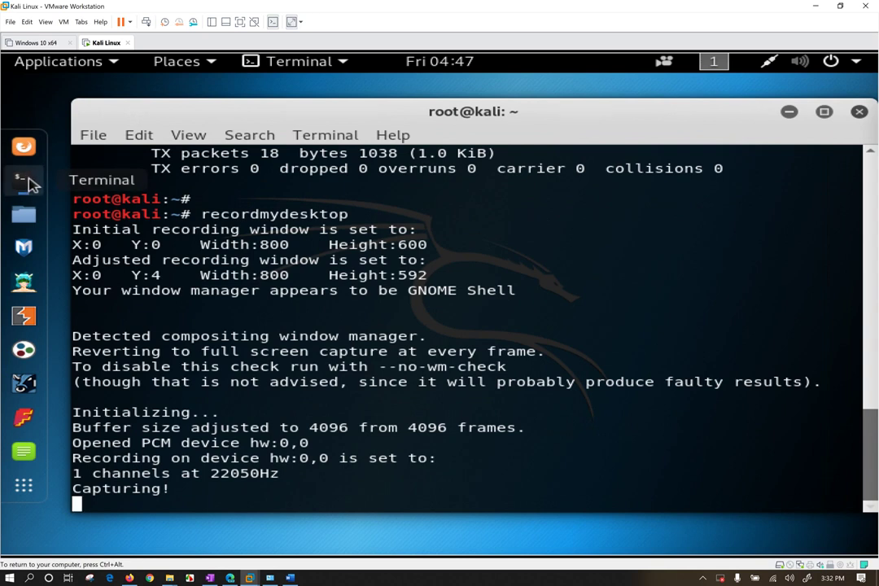
pyautogui.rightClick(32, 183)
pyautogui.click(147, 140)
pyautogui.moveTo(472, 104); pyautogui.dragTo(504, 81)
pyautogui.click(254, 110)
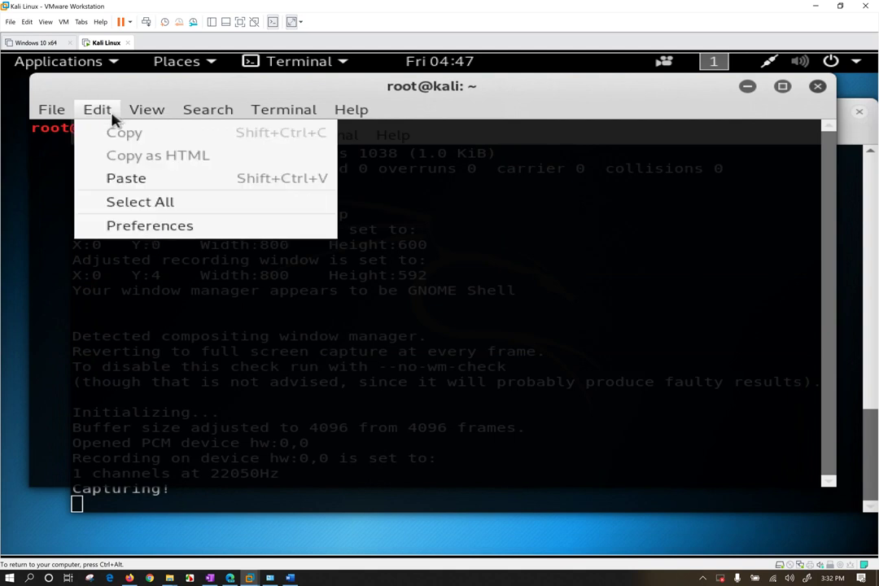
# Enable Transparent background in the profile's Colors preferences and tune the transparency slider.
pyautogui.click(123, 226)
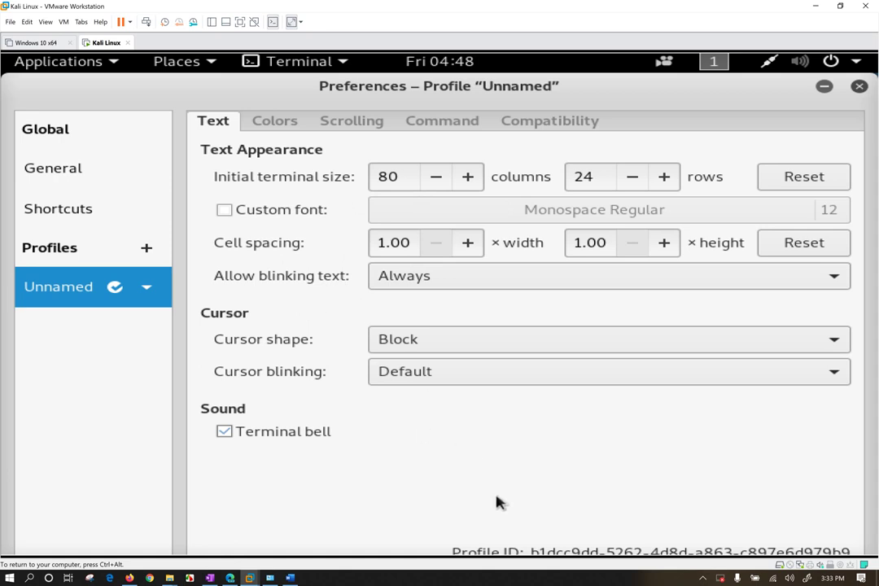
pyautogui.click(280, 124)
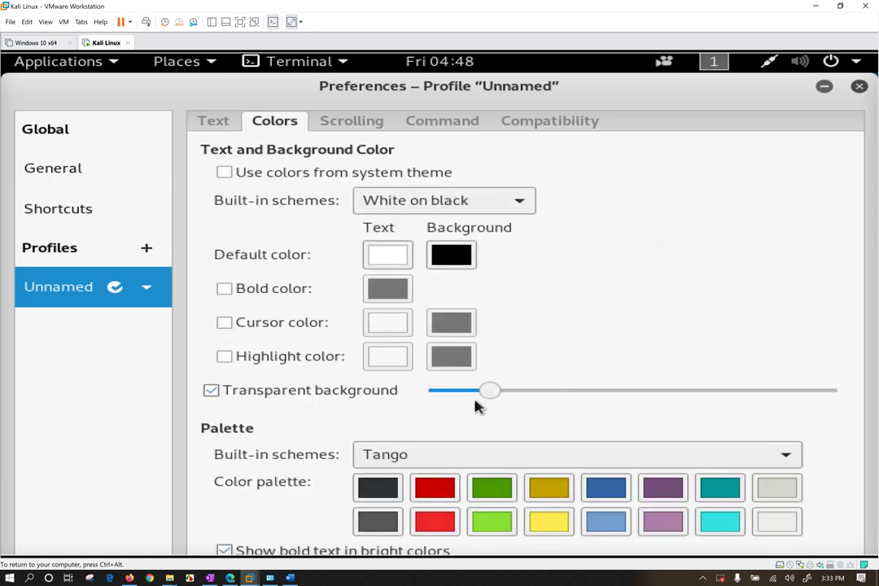
pyautogui.moveTo(432, 81); pyautogui.dragTo(647, 99)
pyautogui.moveTo(705, 408); pyautogui.dragTo(792, 409)
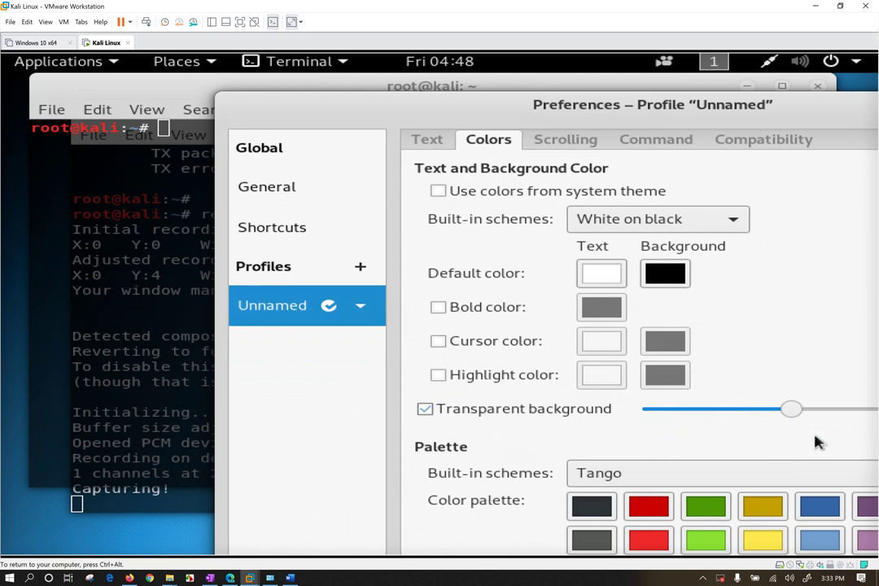
pyautogui.moveTo(793, 411); pyautogui.dragTo(833, 417)
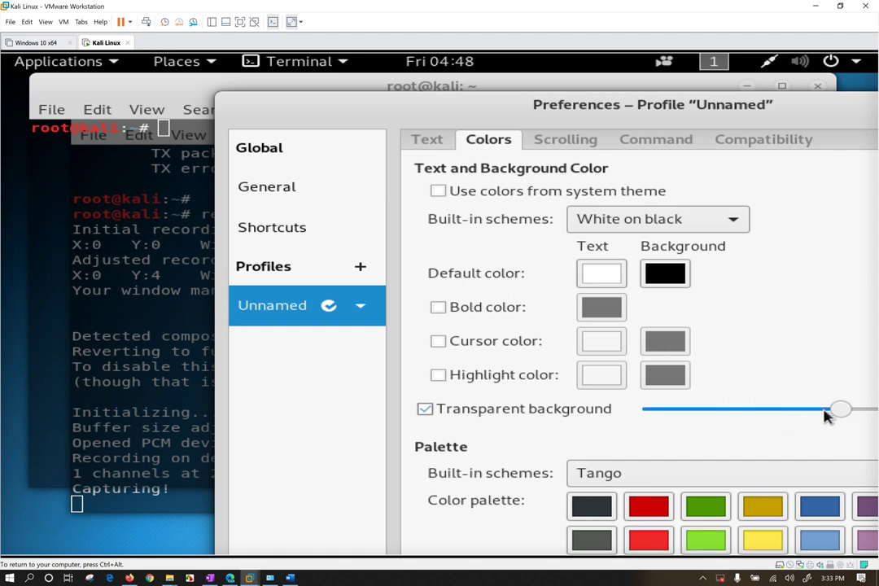
pyautogui.moveTo(836, 415); pyautogui.dragTo(693, 403)
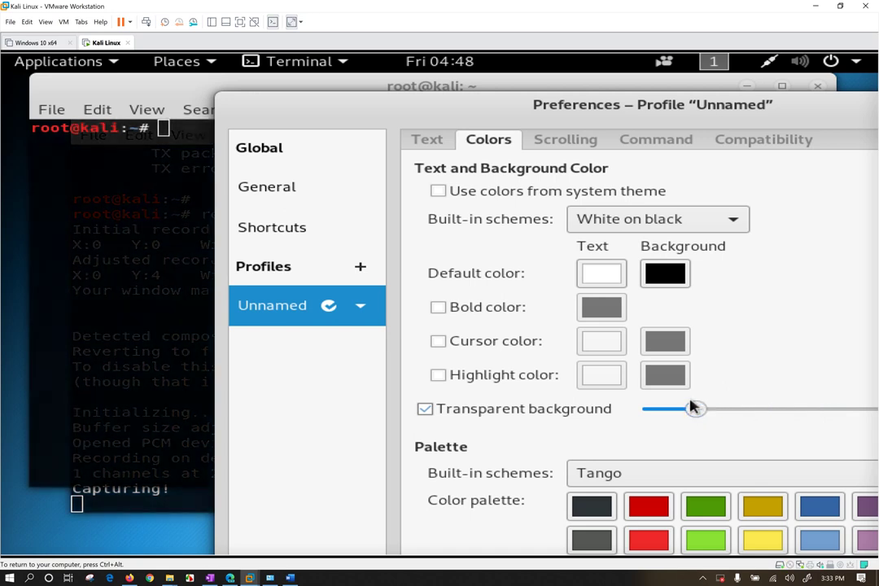
# Move the Profile preferences dialog aside and close it.
pyautogui.moveTo(675, 115); pyautogui.dragTo(390, 96)
pyautogui.click(816, 88)
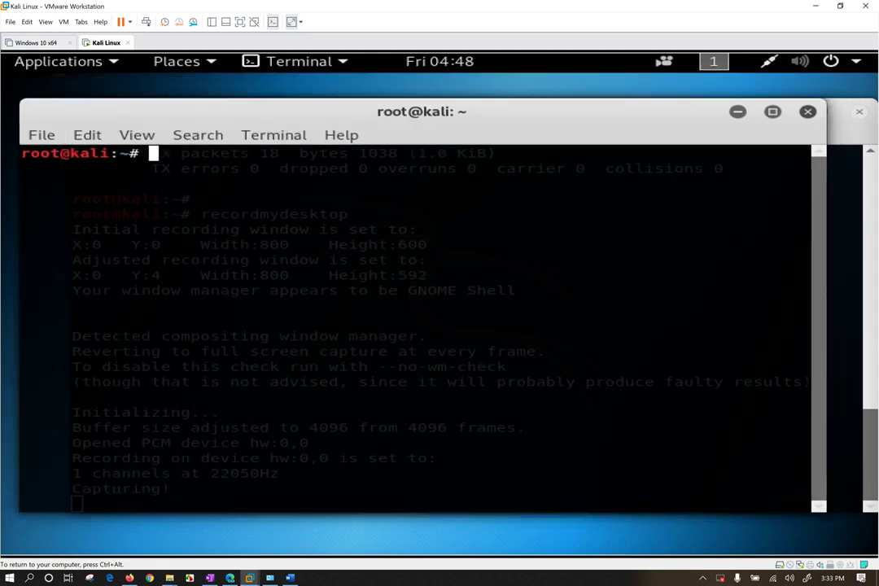
# Stop the recordmydesktop capture with Ctrl+C so it encodes out.ogv.
pyautogui.press('Return')
pyautogui.press('Return')
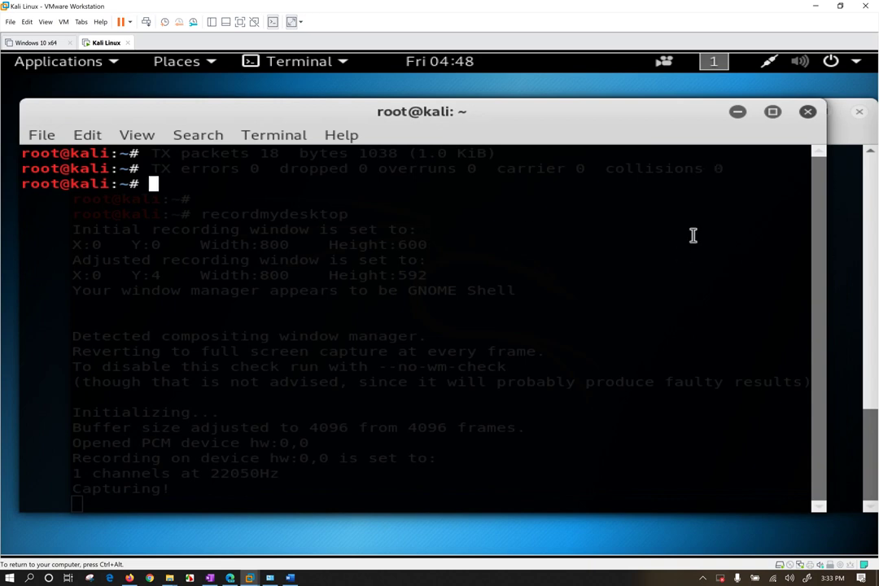
pyautogui.click(855, 221)
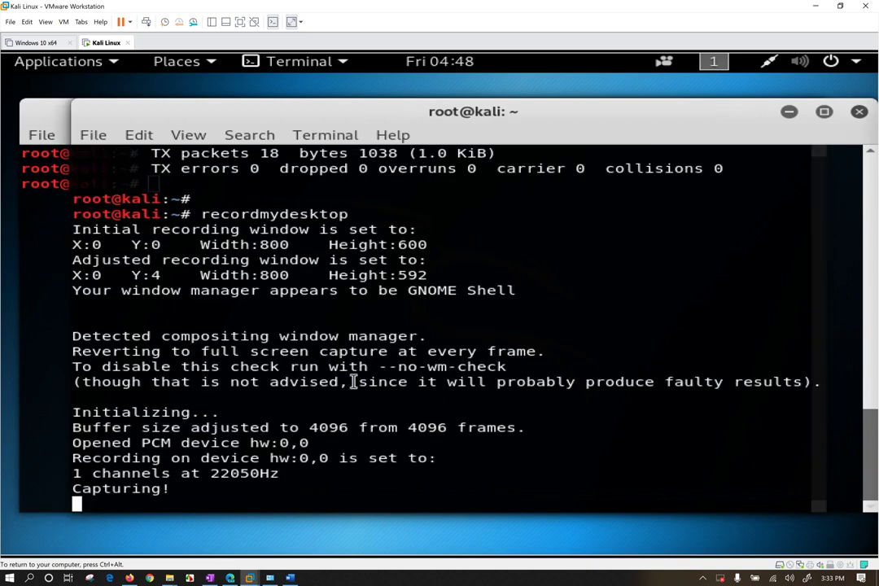
pyautogui.hotkey('ctrl', 'c')
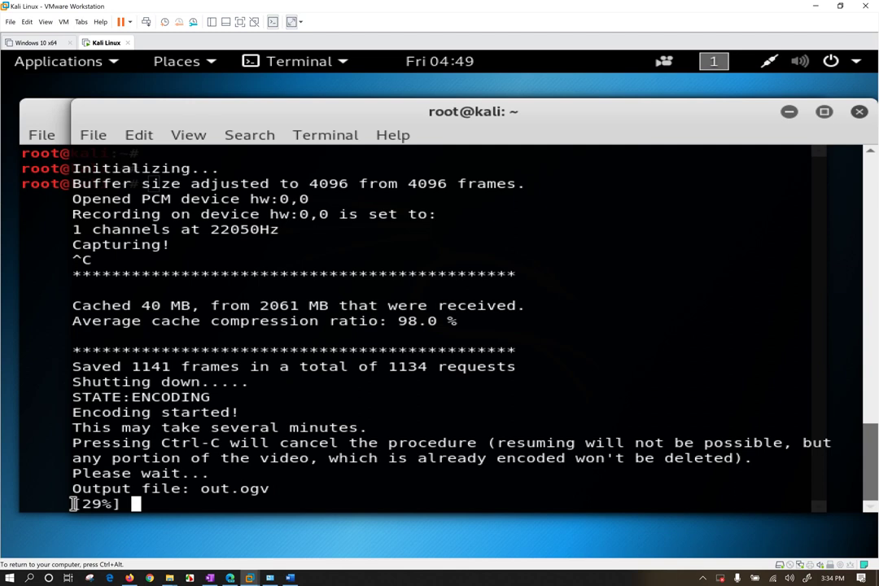
# In the other terminal, list the /root/Videos/ folder, which turns out empty.
pyautogui.click(54, 218)
pyautogui.write('ls /')
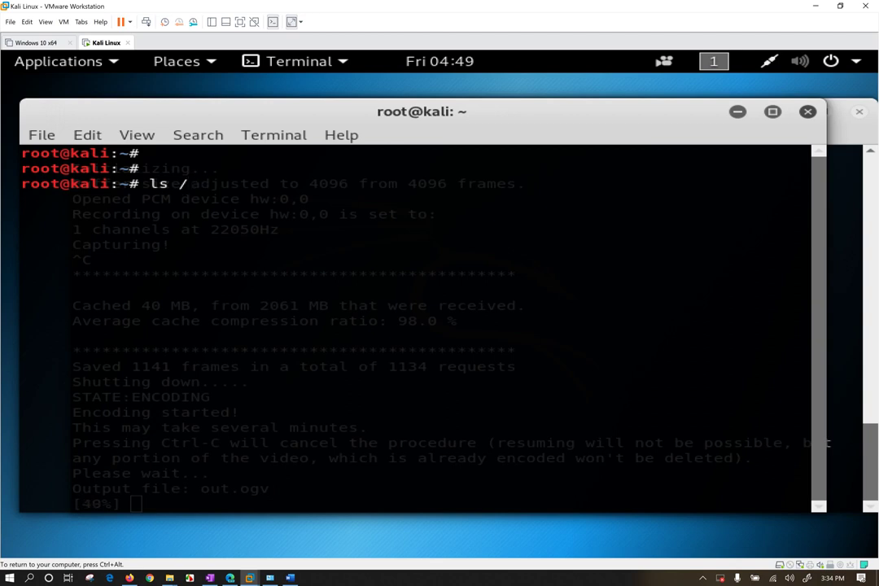
pyautogui.write('root/v')
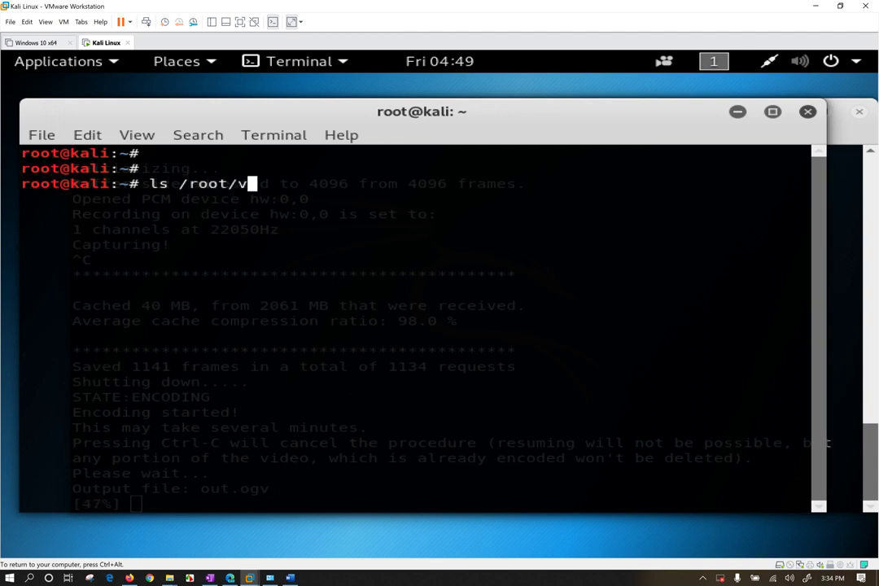
pyautogui.press('BackSpace')
pyautogui.write('V')
pyautogui.press('Tab')
pyautogui.press('Return')
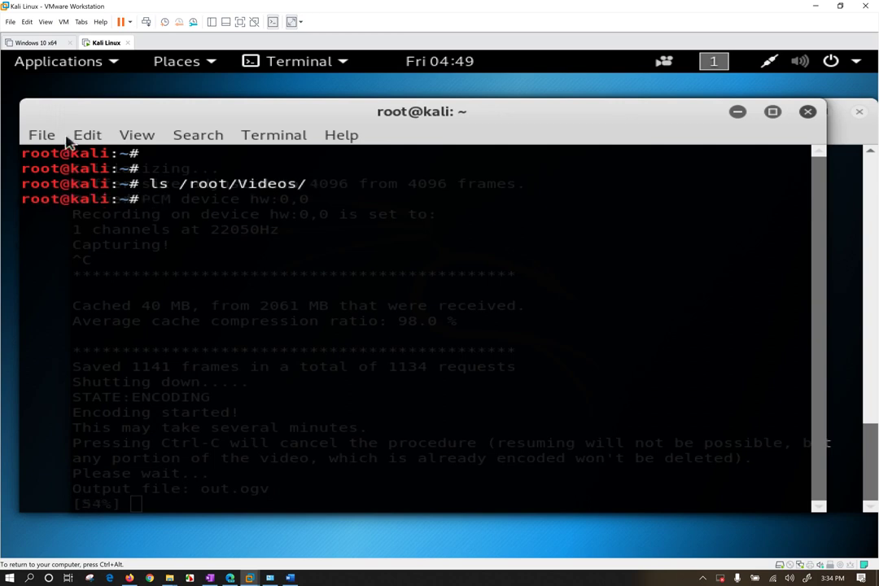
pyautogui.click(191, 67)
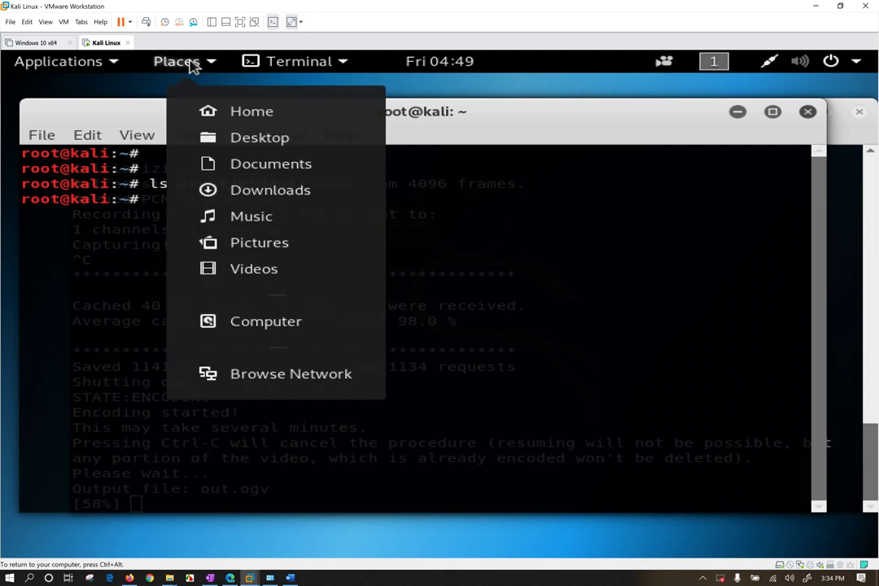
pyautogui.click(253, 270)
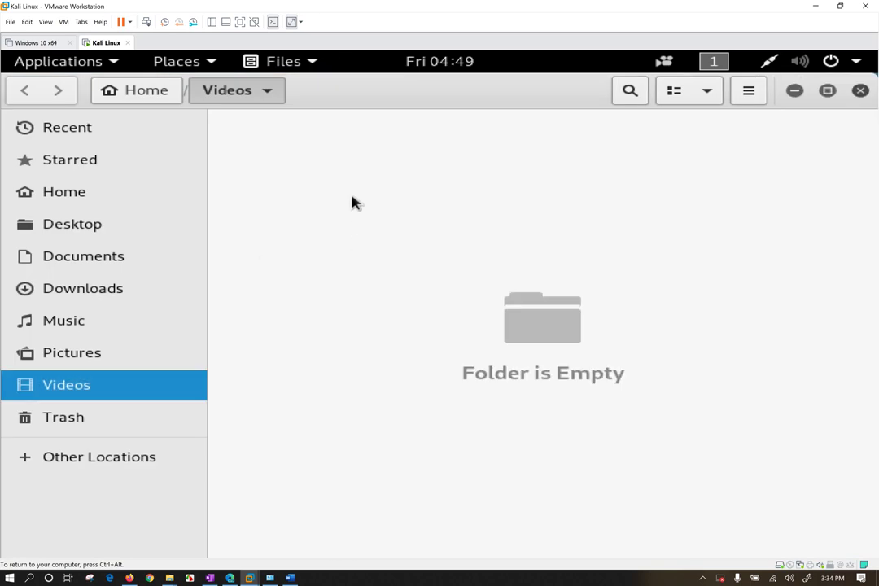
pyautogui.moveTo(370, 288); pyautogui.dragTo(380, 308)
pyautogui.click(80, 283)
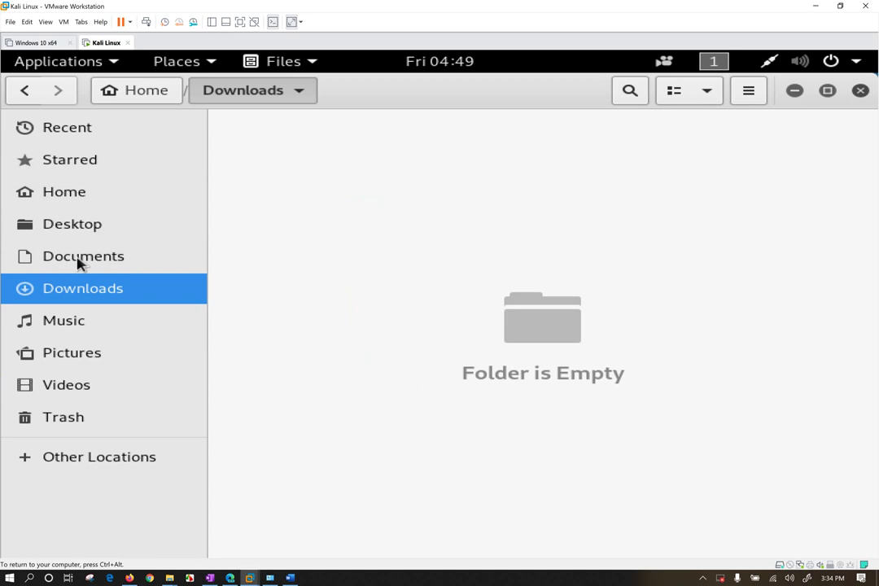
pyautogui.click(79, 257)
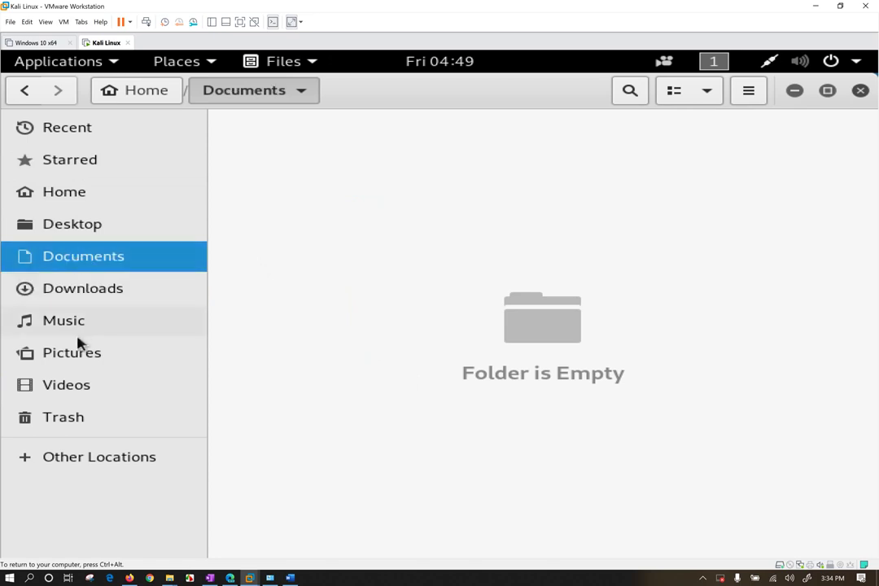
pyautogui.click(69, 386)
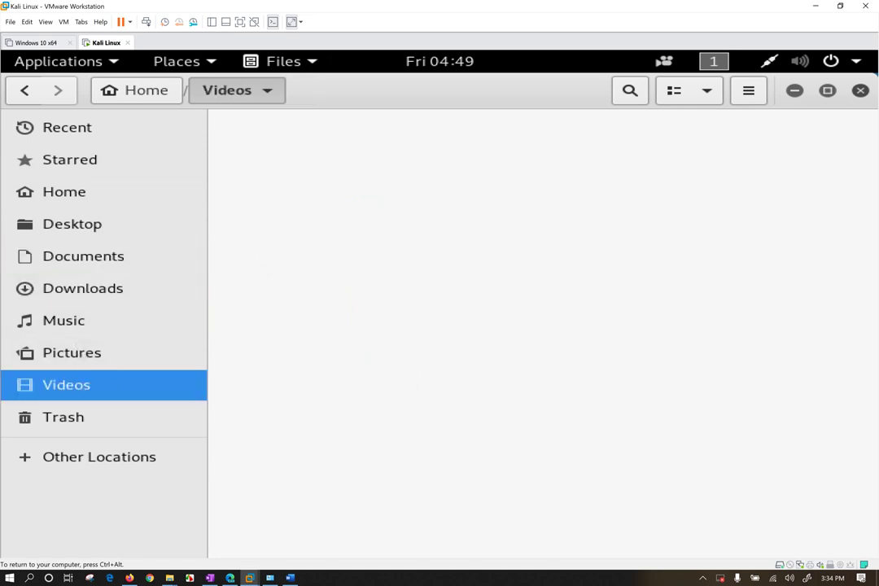
pyautogui.moveTo(279, 176); pyautogui.dragTo(460, 358)
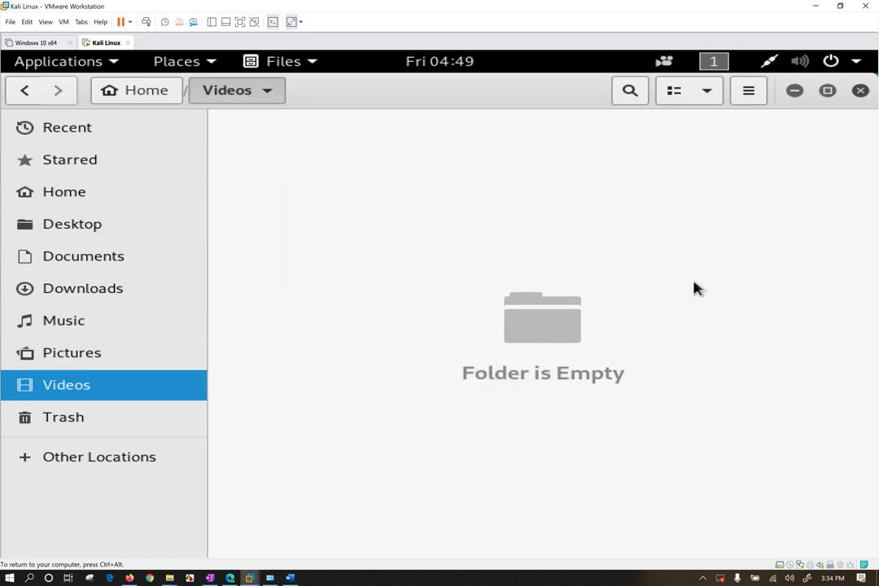
pyautogui.click(860, 91)
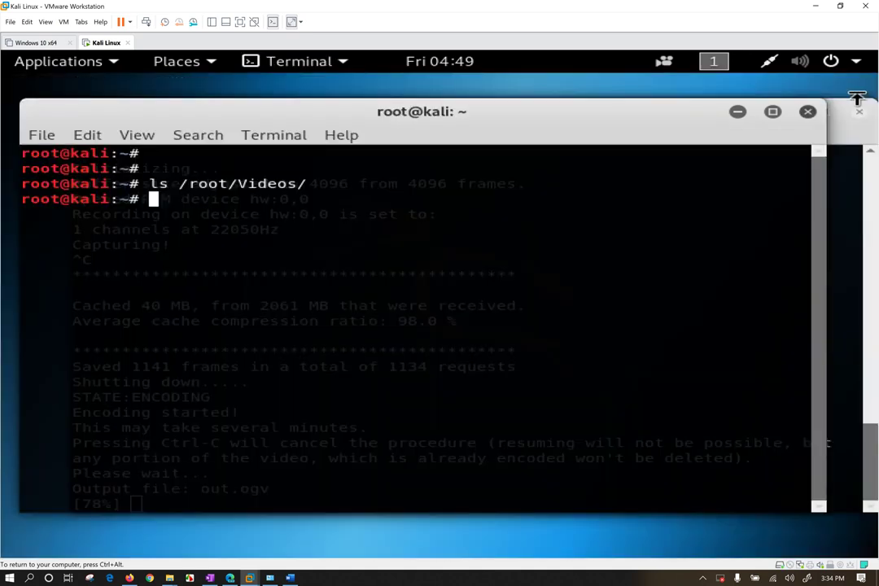
# Close the Videos-listing terminal, open a second tab with Ctrl+Shift+T, and zoom in the text.
pyautogui.click(808, 114)
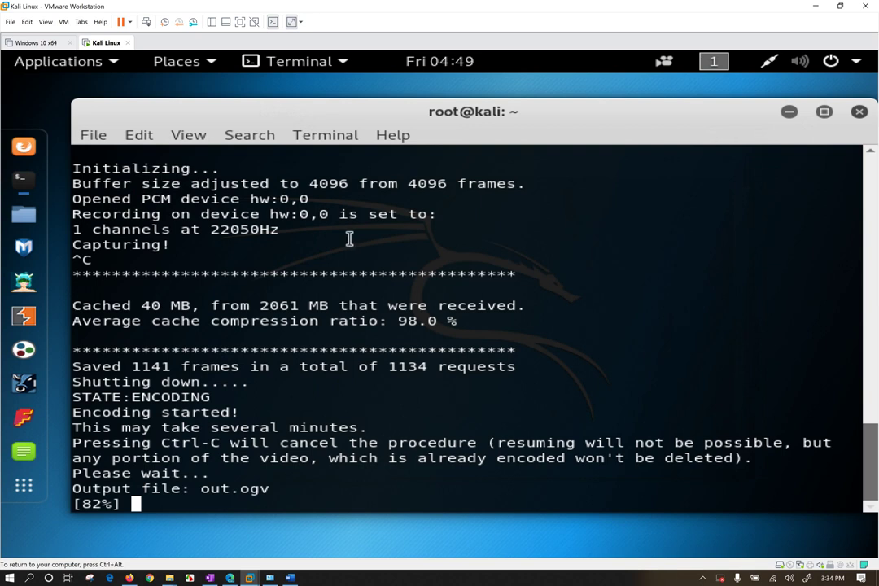
pyautogui.hotkey('ctrl', 'shift', 't')
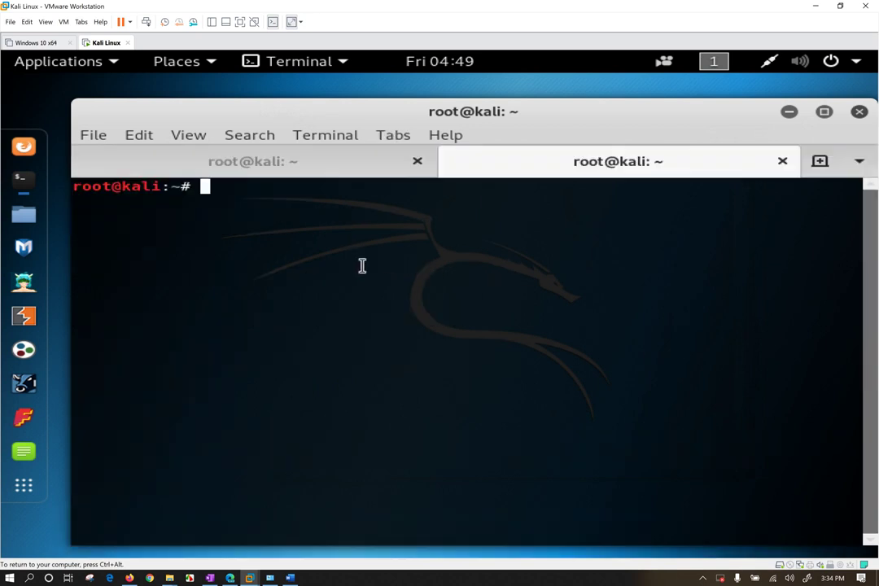
pyautogui.hotkey('ctrl', '+')
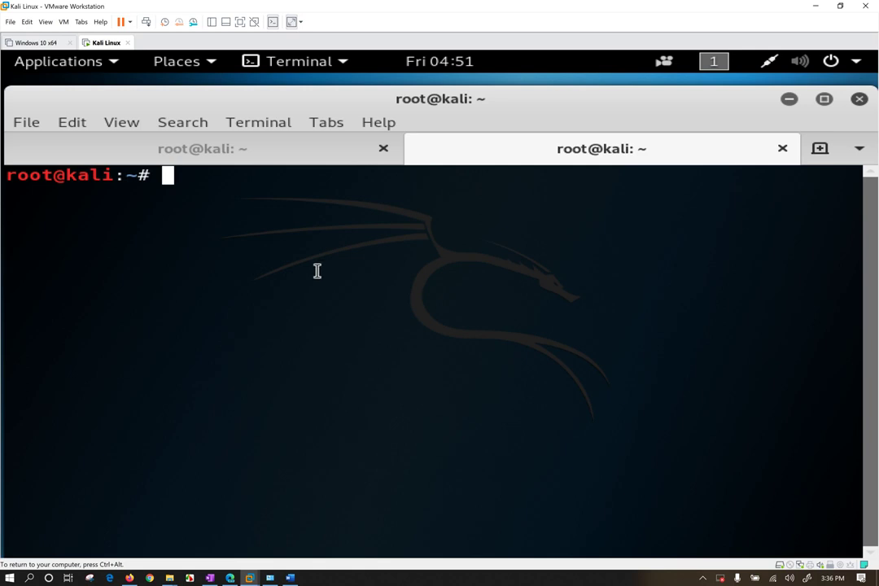
# Switch the Kali VM to full screen and highlight root, kali and ~ in the prompt in turn.
pyautogui.moveTo(293, 99); pyautogui.dragTo(297, 51)
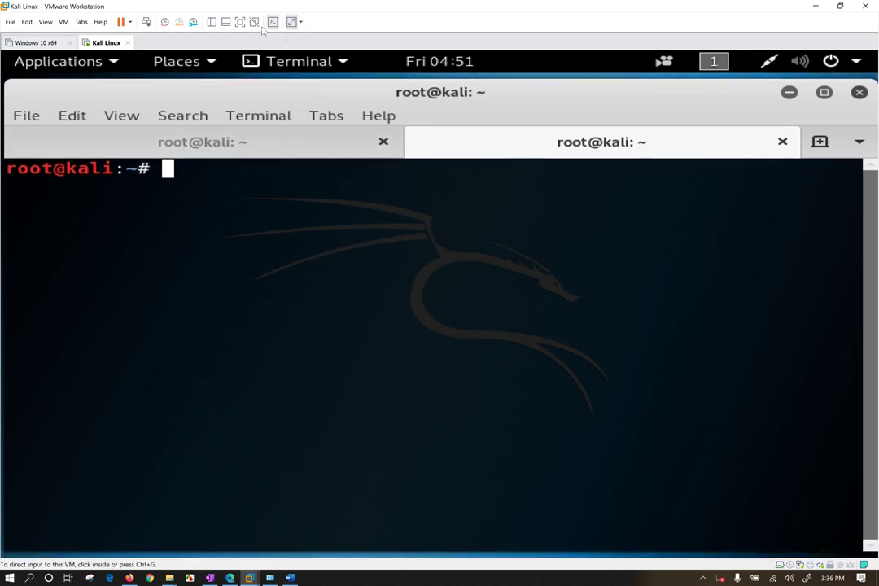
pyautogui.click(240, 22)
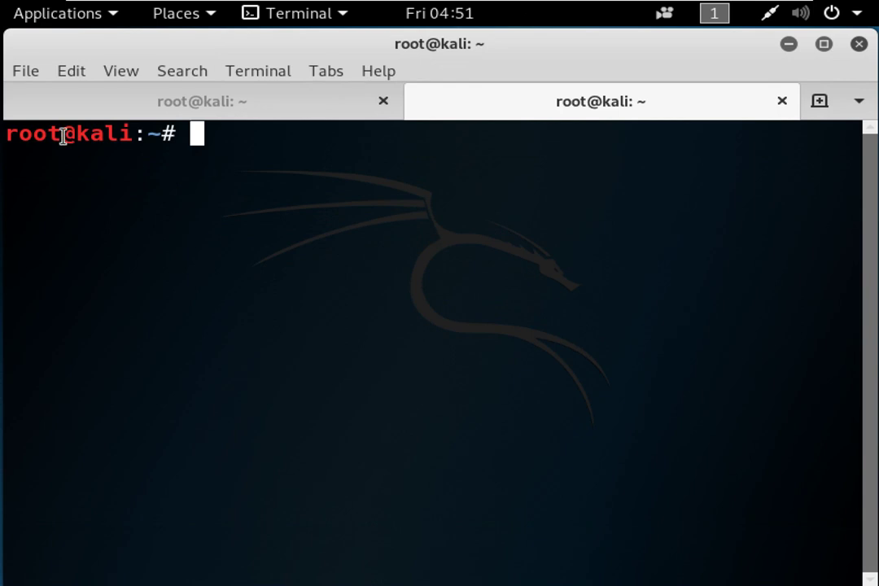
pyautogui.moveTo(56, 134); pyautogui.dragTo(10, 134)
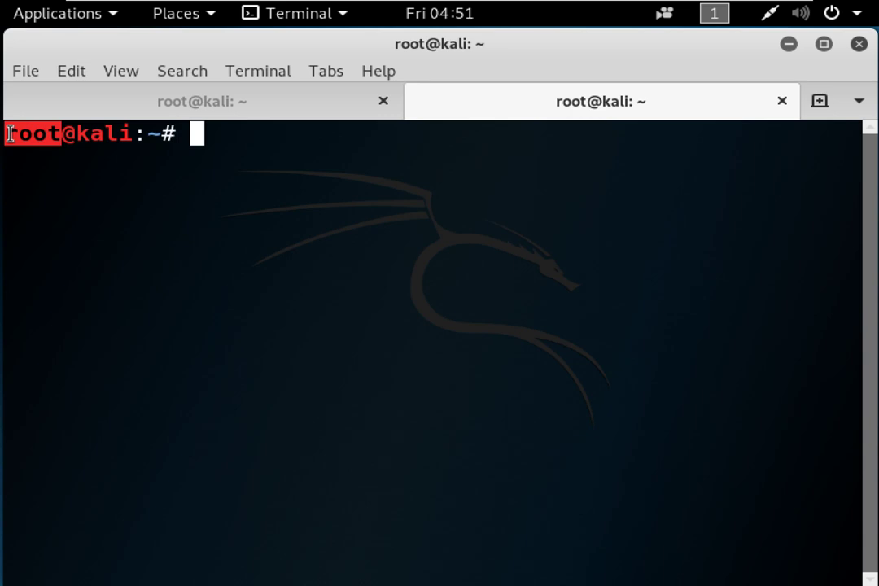
pyautogui.click(181, 229)
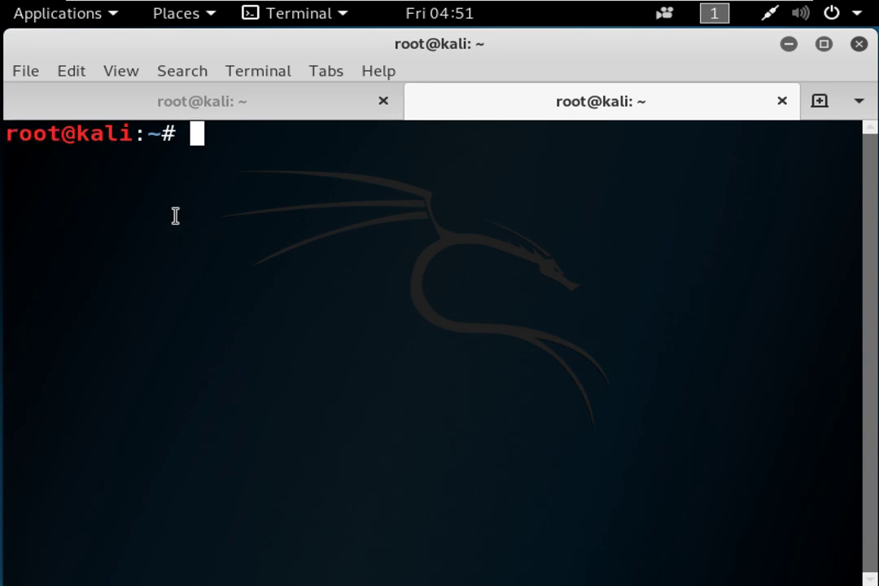
pyautogui.moveTo(31, 129); pyautogui.dragTo(139, 136)
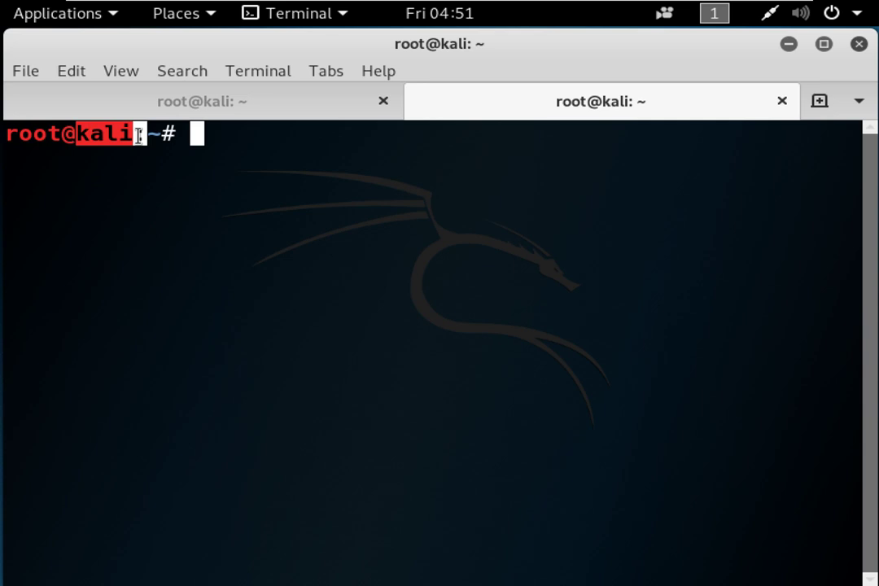
pyautogui.click(150, 133)
pyautogui.moveTo(149, 134); pyautogui.dragTo(161, 133)
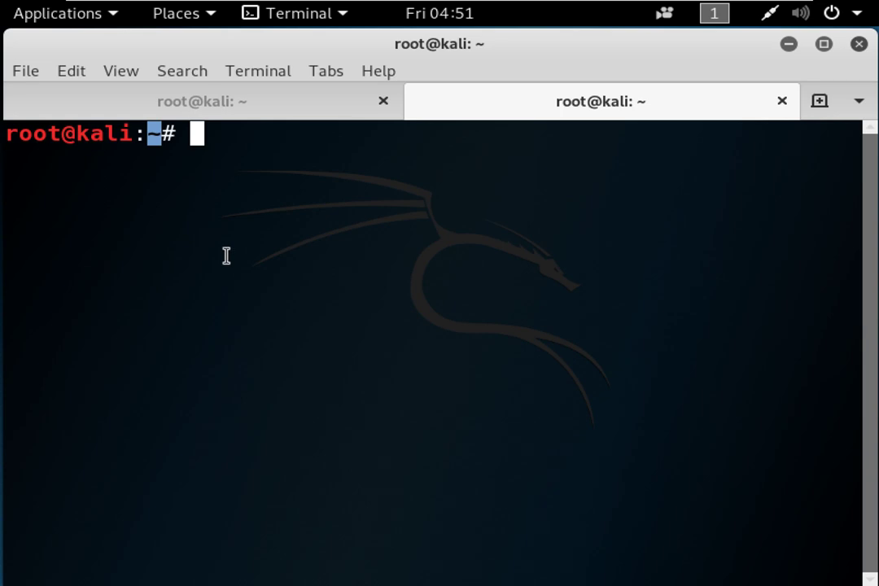
# Run pwd to print the working directory /root, highlighting the output and the command.
pyautogui.write('pwd')
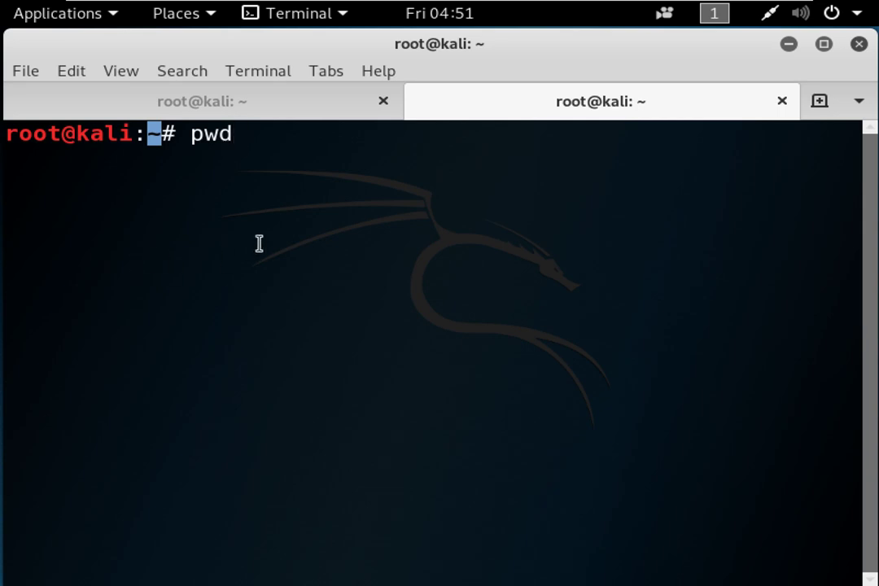
pyautogui.press('Return')
pyautogui.moveTo(6, 157); pyautogui.dragTo(70, 158)
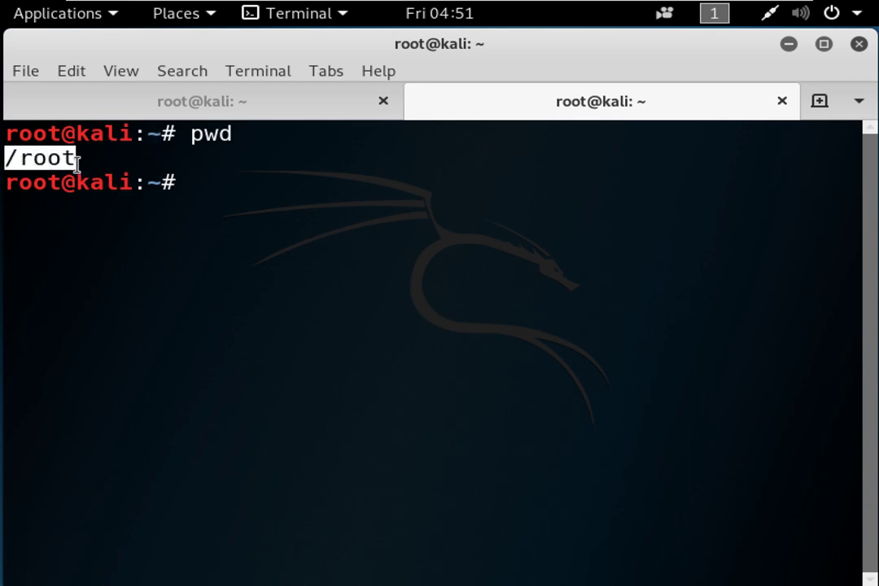
pyautogui.moveTo(192, 137); pyautogui.dragTo(234, 135)
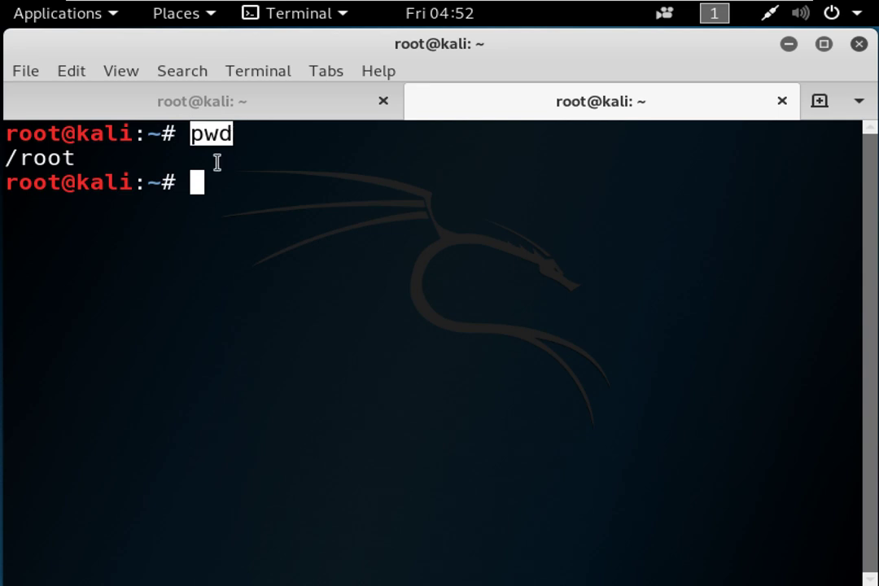
# Switch to the root directory with cd / and confirm with pwd that it prints /.
pyautogui.write('cd ')
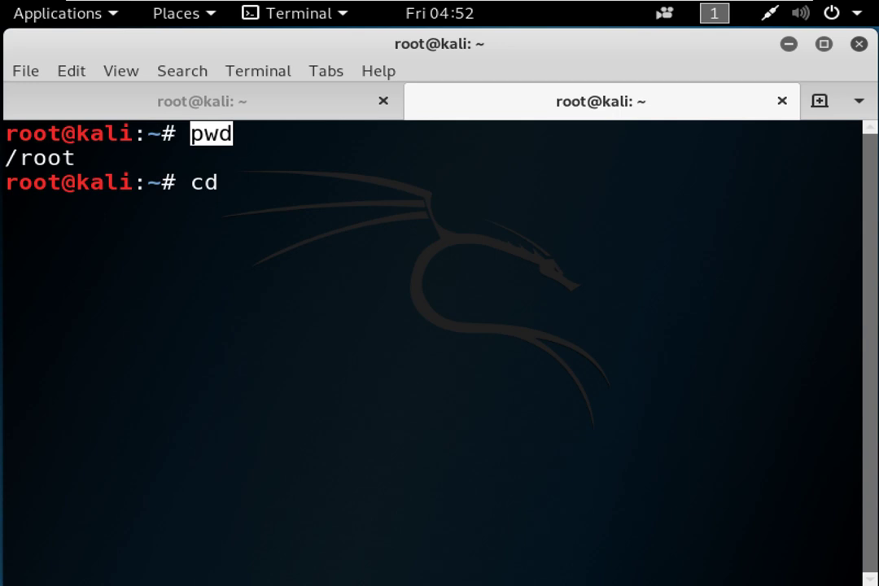
pyautogui.write('/')
pyautogui.press('Return')
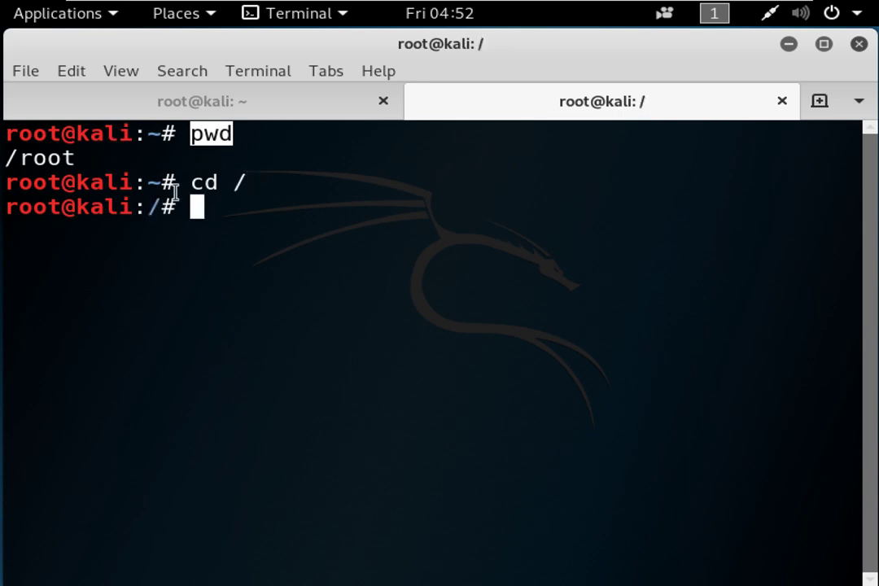
pyautogui.moveTo(148, 207); pyautogui.dragTo(157, 207)
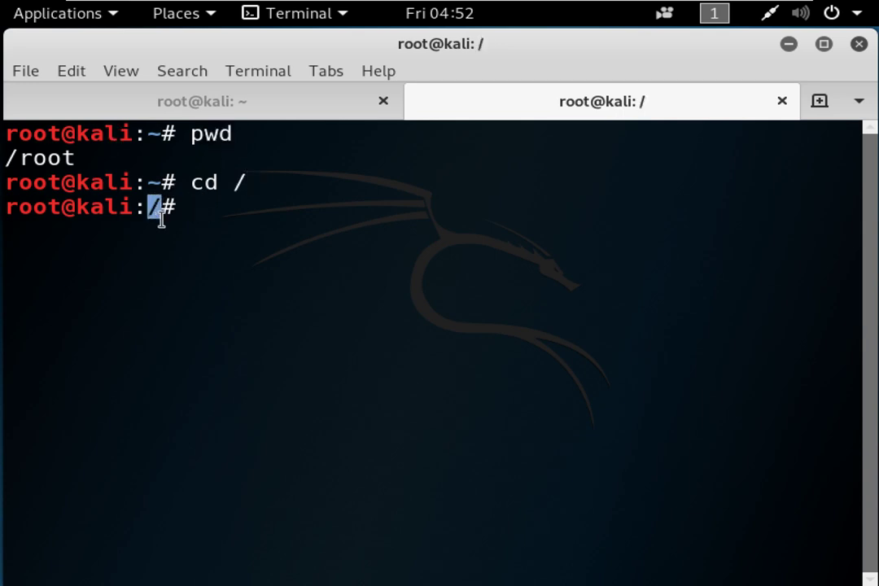
pyautogui.write('pwd')
pyautogui.press('Return')
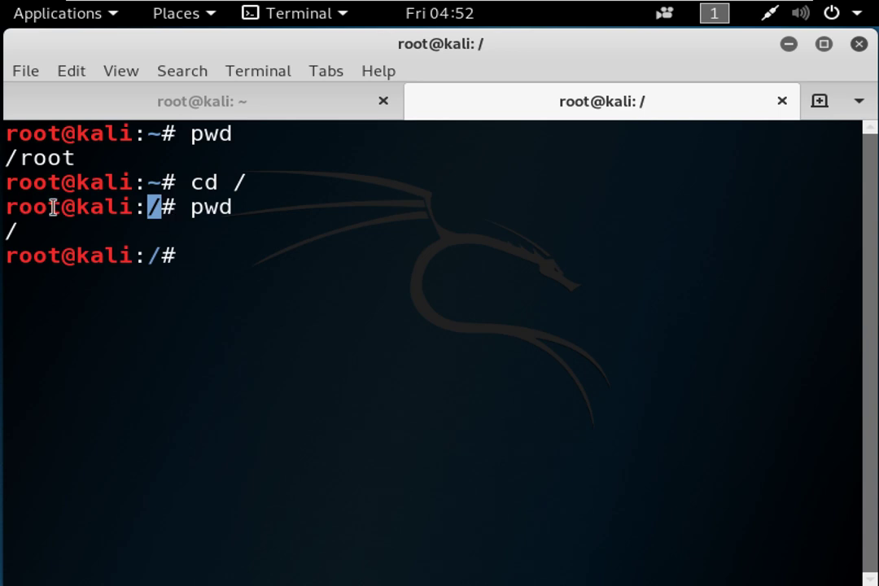
pyautogui.moveTo(62, 207); pyautogui.dragTo(8, 208)
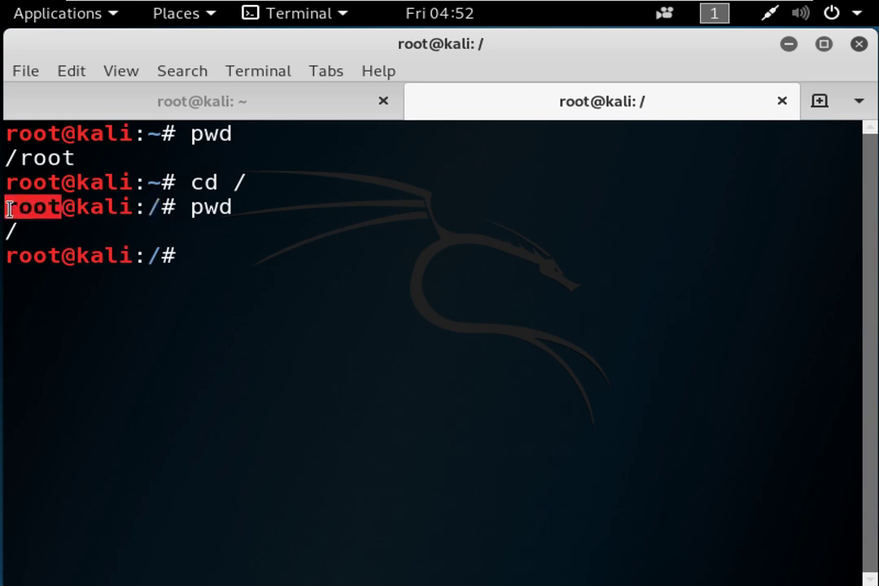
pyautogui.click(166, 207)
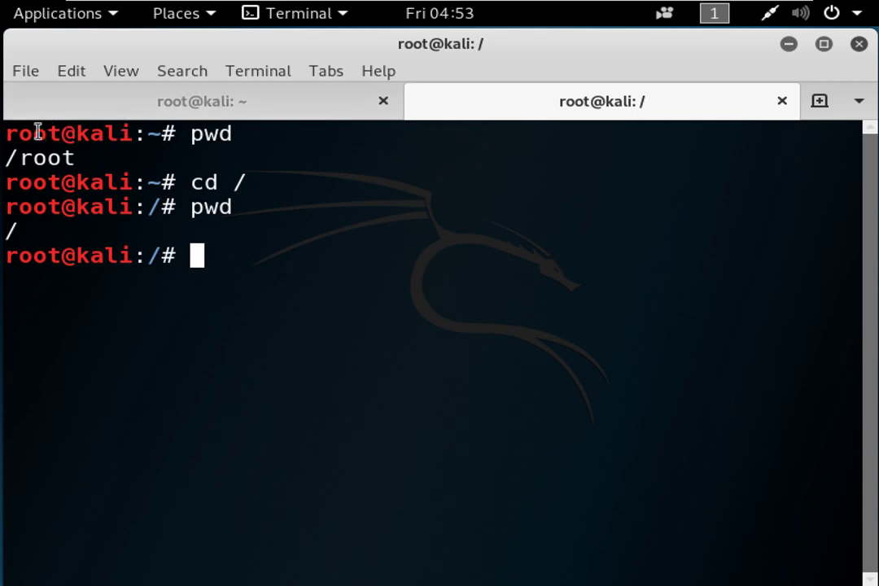
# Highlight the username root, hostname kali and ~ marker in the prompt, then minimize the terminal.
pyautogui.moveTo(7, 133); pyautogui.dragTo(54, 133)
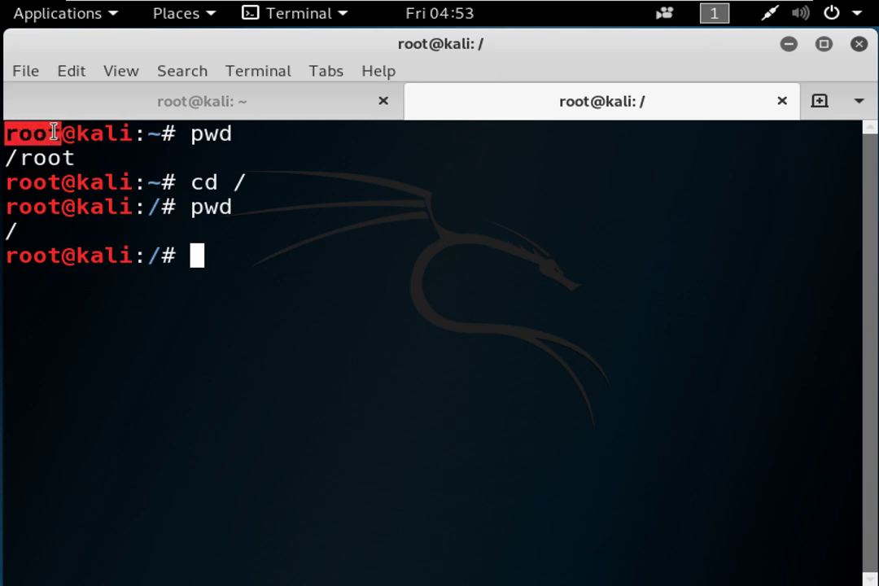
pyautogui.moveTo(76, 133); pyautogui.dragTo(136, 134)
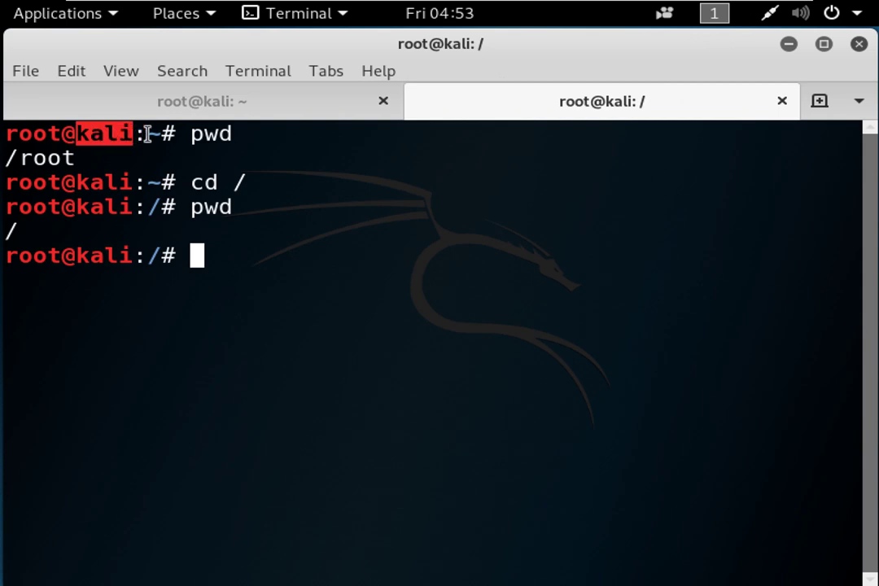
pyautogui.moveTo(147, 133); pyautogui.dragTo(159, 133)
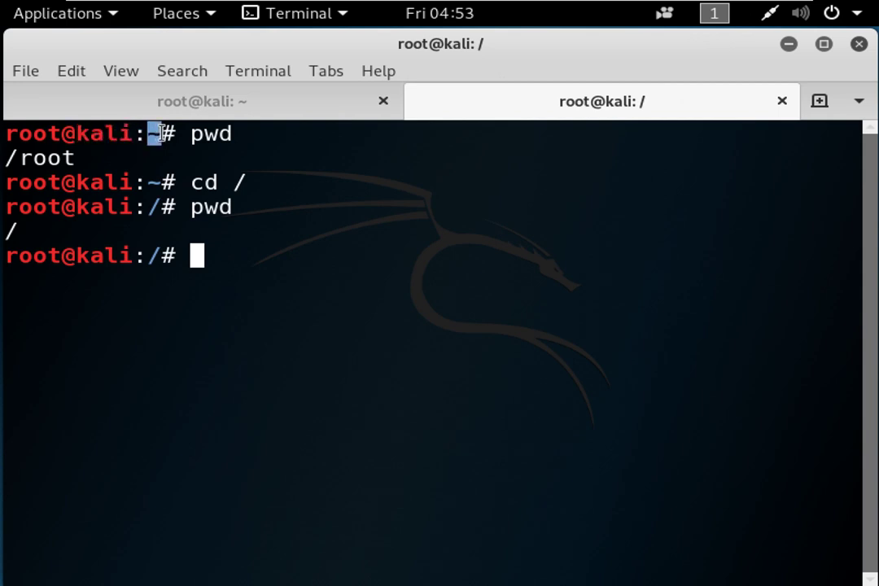
pyautogui.click(794, 44)
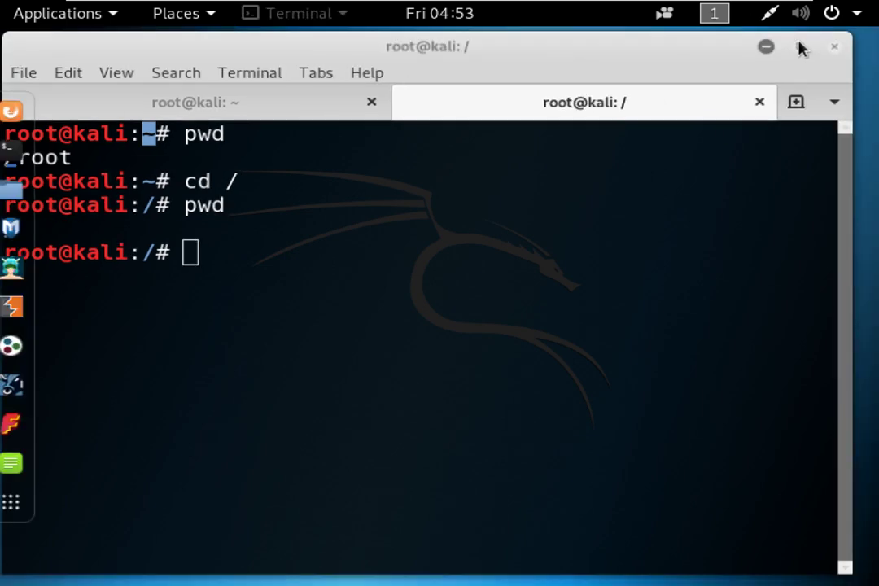
# Open the empty Videos folder in Files and launch a terminal there via Open in Terminal.
pyautogui.click(27, 192)
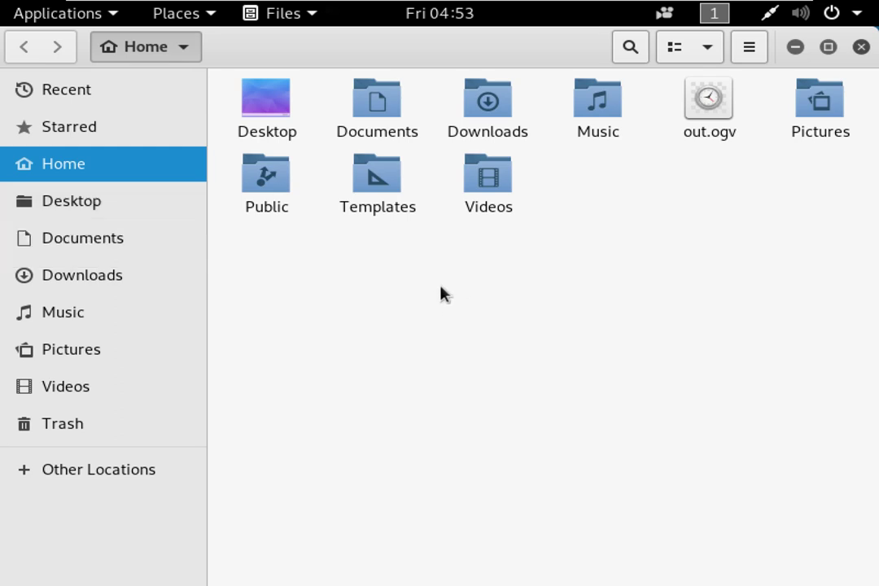
pyautogui.click(494, 180)
pyautogui.doubleClick(494, 179)
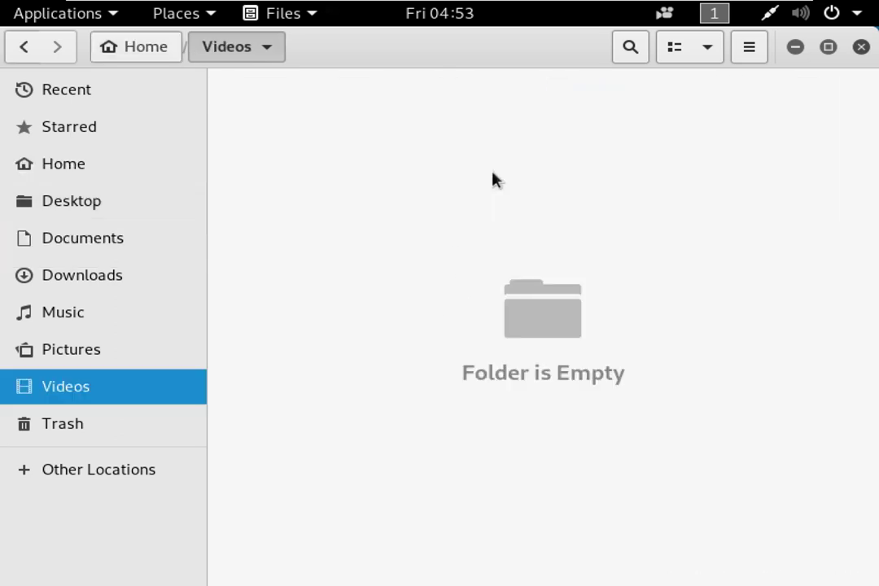
pyautogui.rightClick(298, 221)
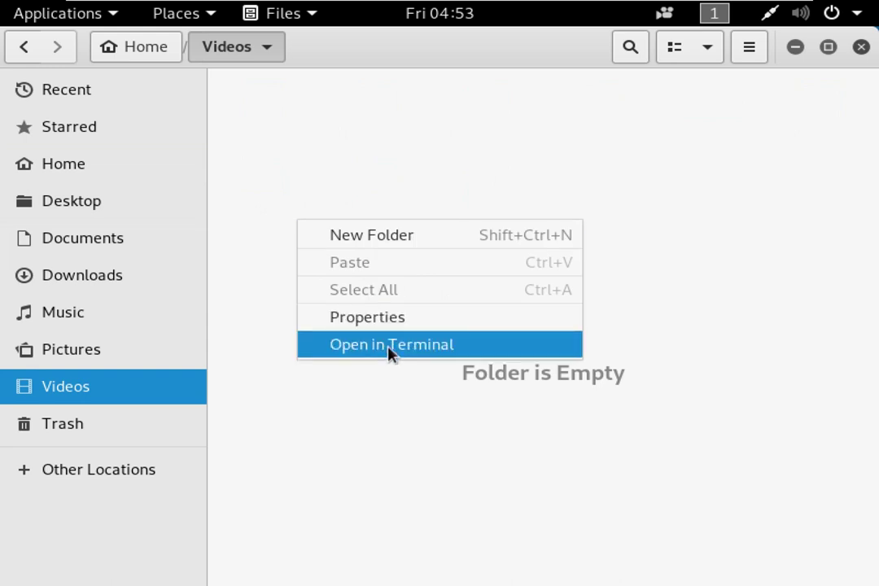
pyautogui.click(389, 345)
# Run pwd in the Videos terminal, printing /root/Videos, and highlight /Videos in the output.
pyautogui.write('pwd')
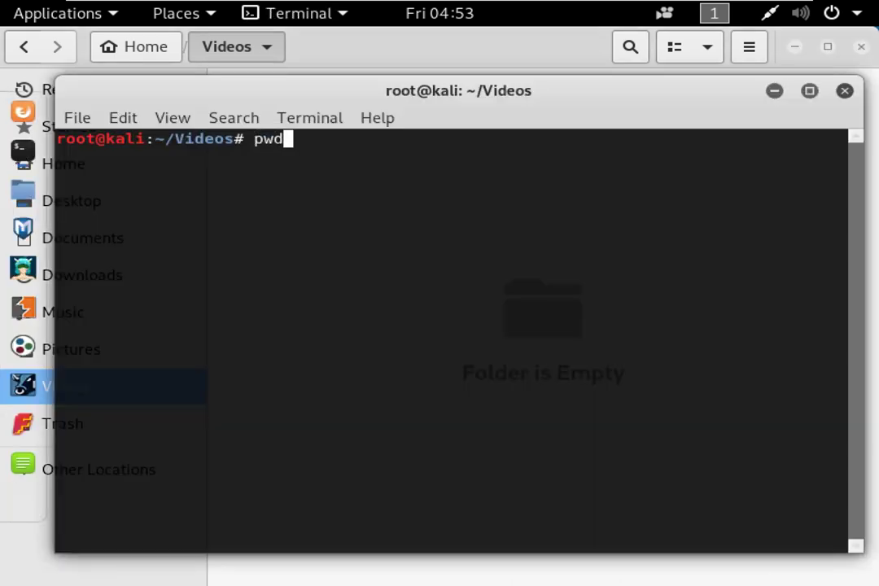
pyautogui.press('Return')
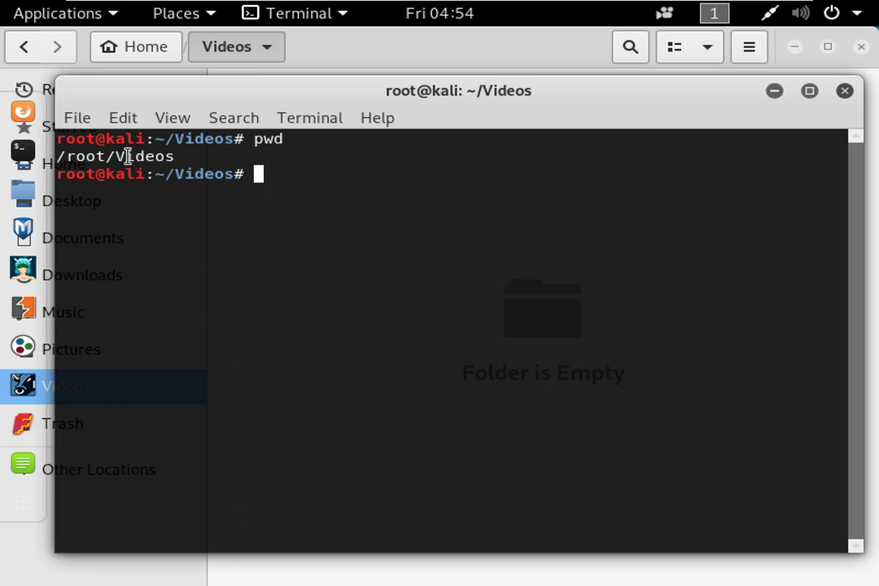
pyautogui.moveTo(117, 157); pyautogui.dragTo(172, 157)
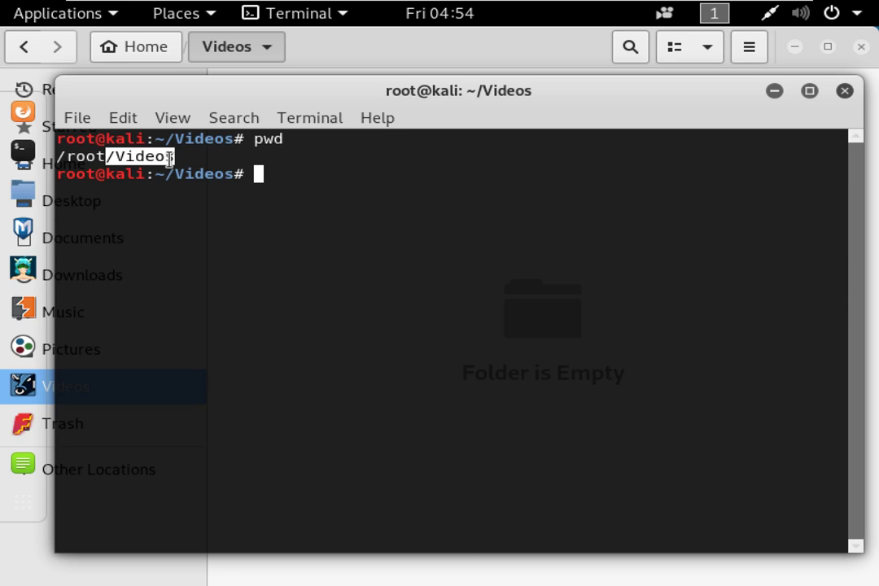
pyautogui.click(251, 191)
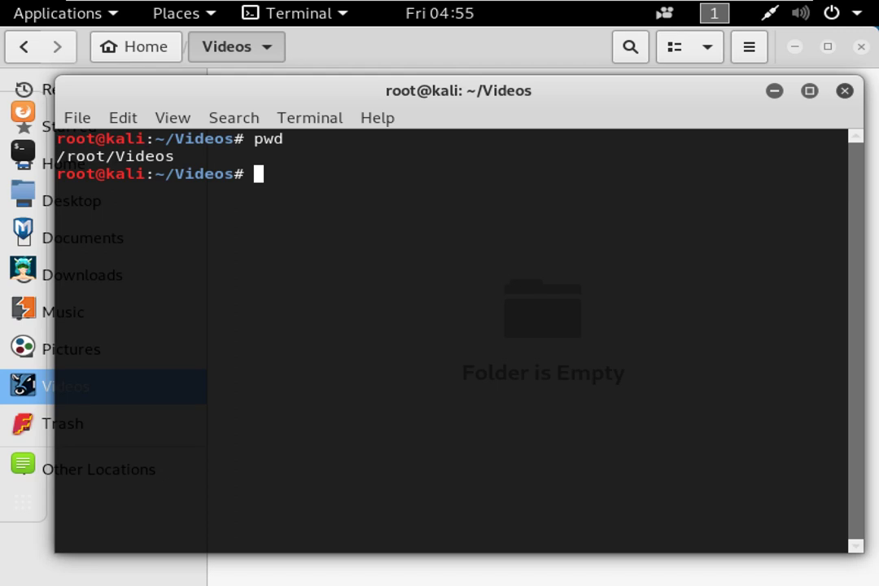
# Add an empty prompt line and nudge the Videos terminal window slightly up-left.
pyautogui.press('Return')
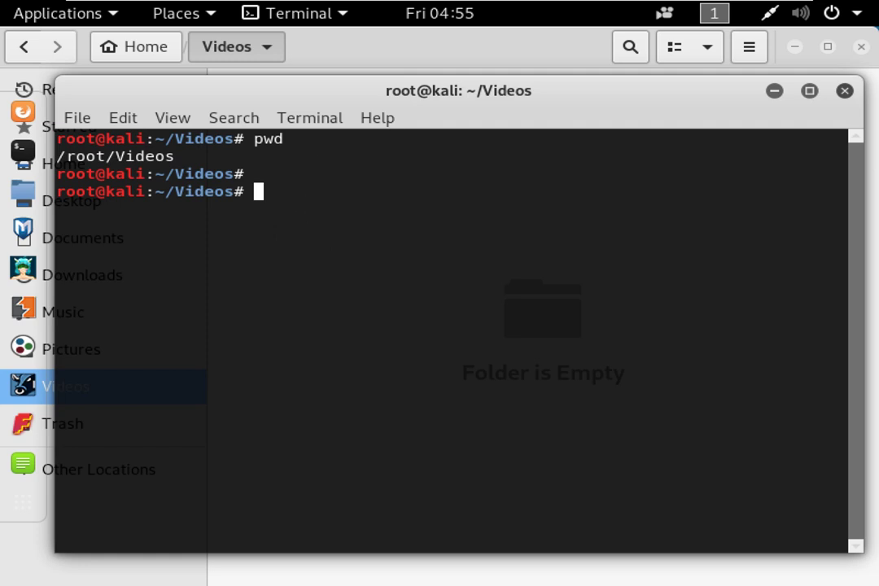
pyautogui.moveTo(350, 83); pyautogui.dragTo(339, 55)
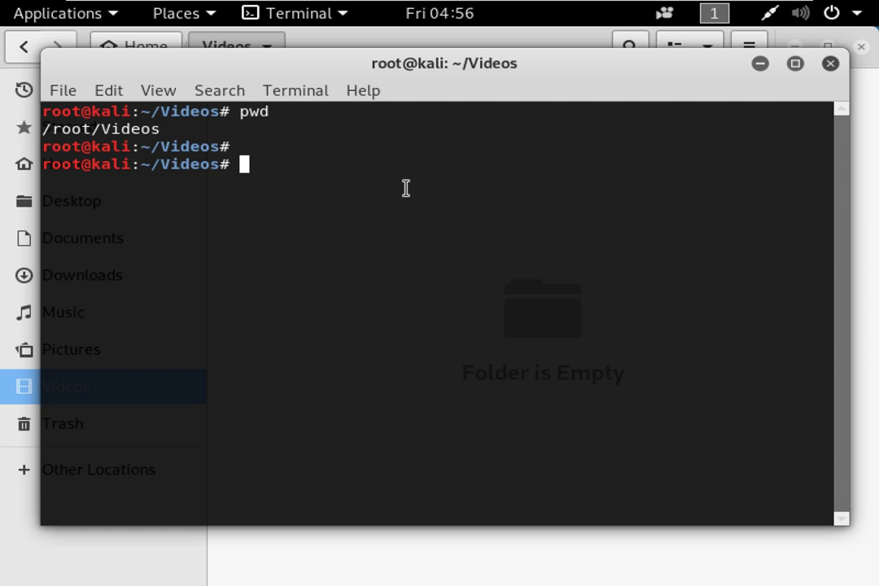
pyautogui.moveTo(538, 60)
pyautogui.mouseDown()
pyautogui.moveTo(520, 47)
pyautogui.moveTo(533, 48)
pyautogui.mouseUp()
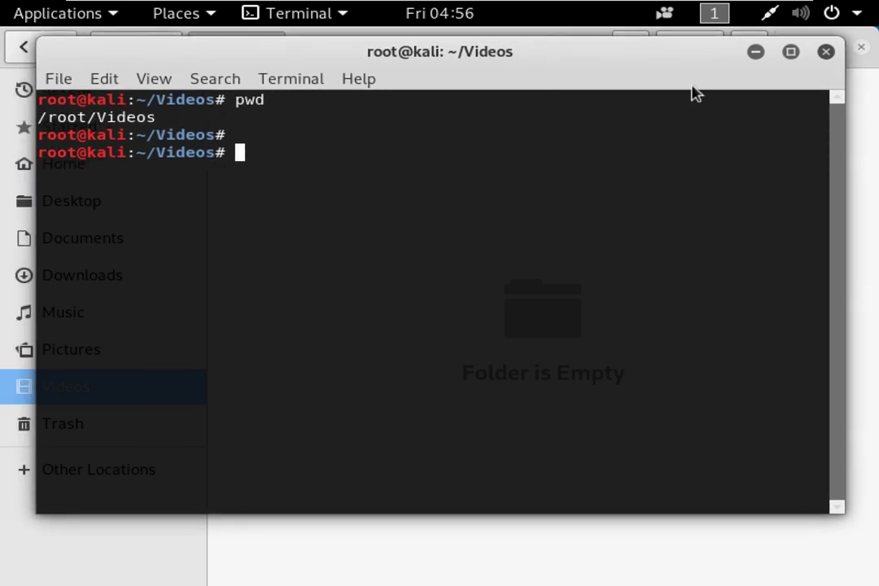
# Close the Videos terminal and open a terminal in the Pictures folder.
pyautogui.click(825, 51)
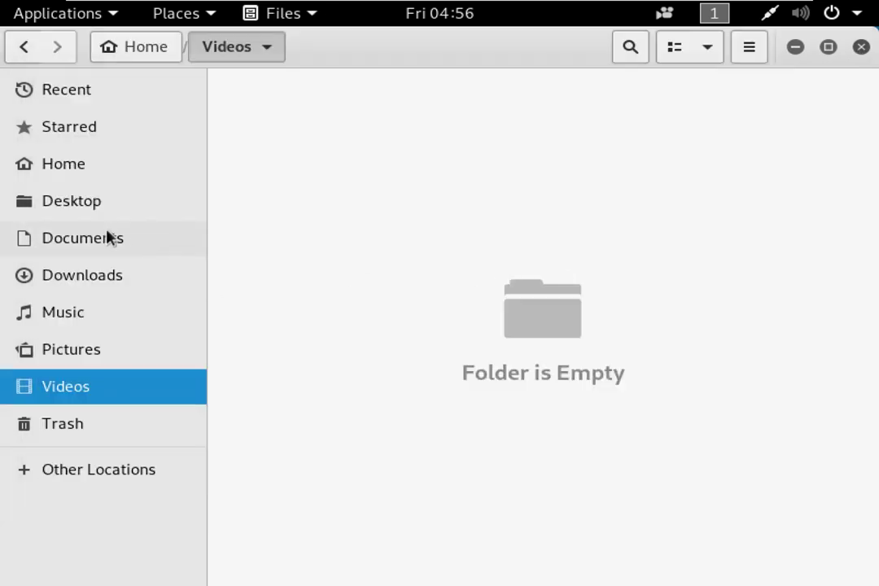
pyautogui.click(63, 361)
pyautogui.rightClick(379, 268)
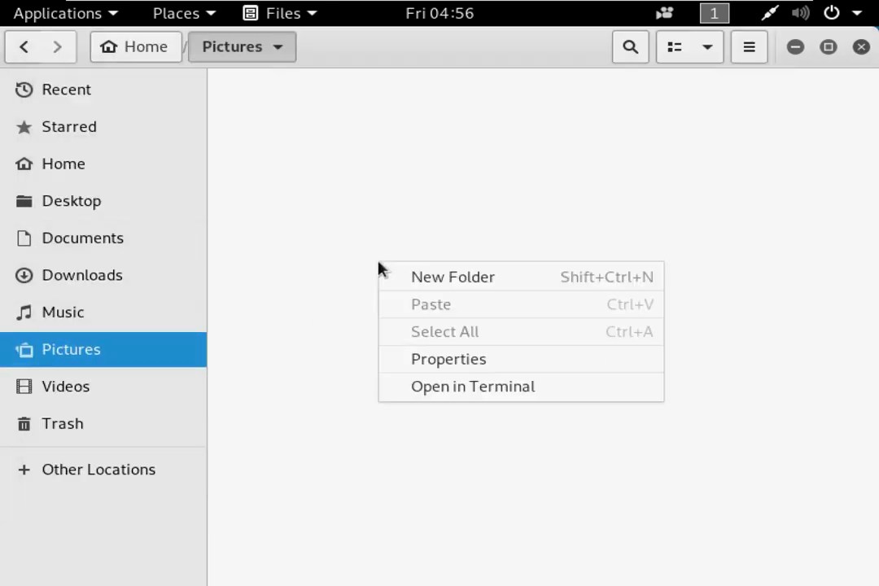
pyautogui.click(467, 391)
pyautogui.moveTo(479, 96); pyautogui.dragTo(494, 87)
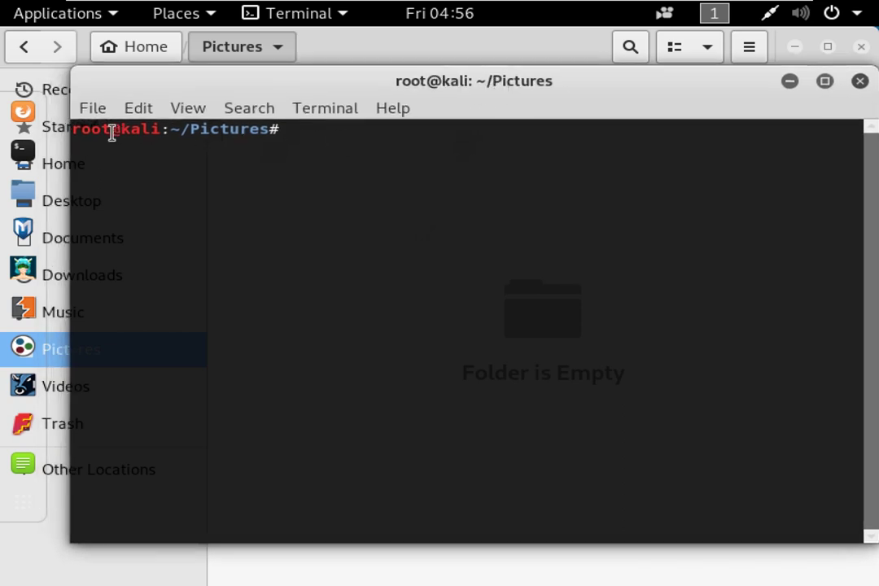
# Highlight the hostname kali and the Pictures path in the new terminal's prompt.
pyautogui.moveTo(127, 131); pyautogui.dragTo(165, 131)
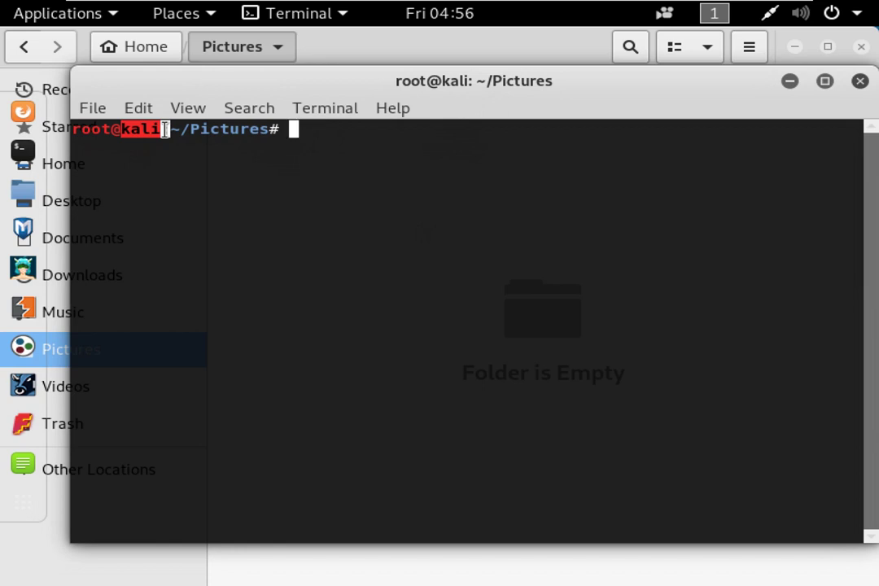
pyautogui.click(194, 168)
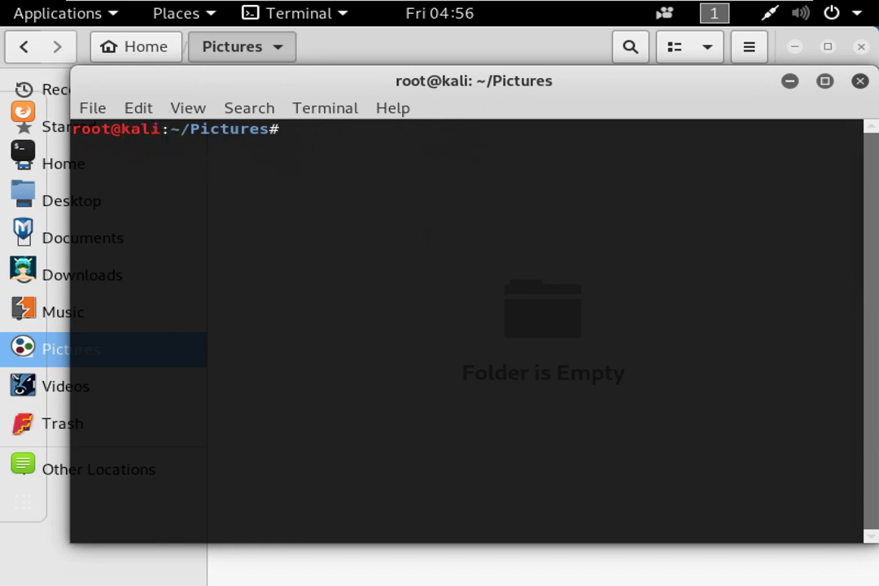
pyautogui.moveTo(191, 128); pyautogui.dragTo(270, 128)
pyautogui.click(176, 129)
# Minimize the fullscreen Kali VM to reveal the Word static-IP notes.
pyautogui.moveTo(655, 6)
pyautogui.click(777, 7)
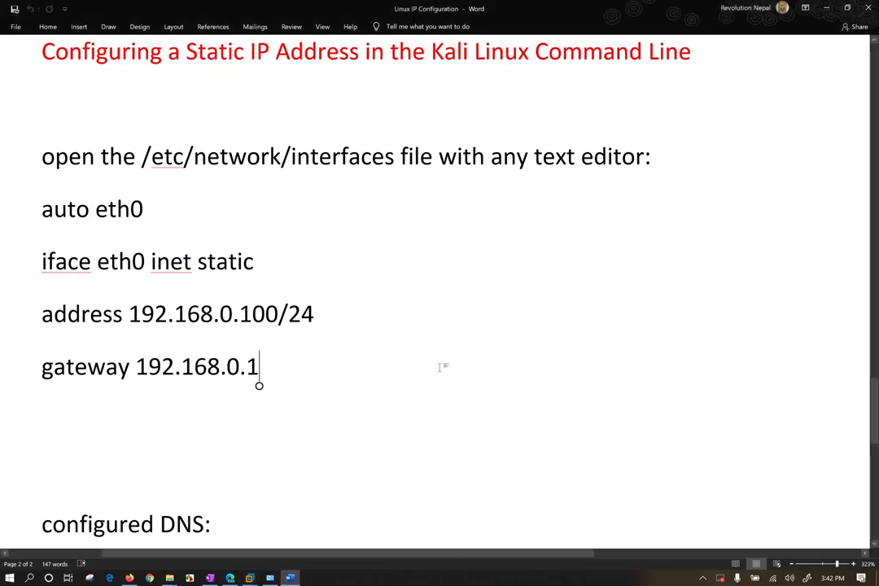
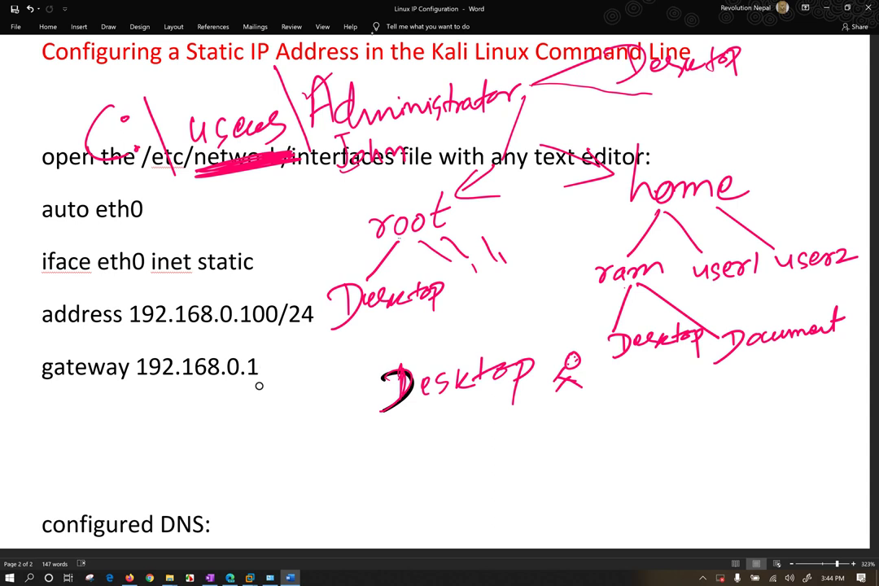
# Ink underlines beneath root, home, ram, user1 and user2 in the directory tree.
pyautogui.moveTo(370, 238); pyautogui.dragTo(423, 230)
pyautogui.moveTo(395, 236); pyautogui.dragTo(419, 232)
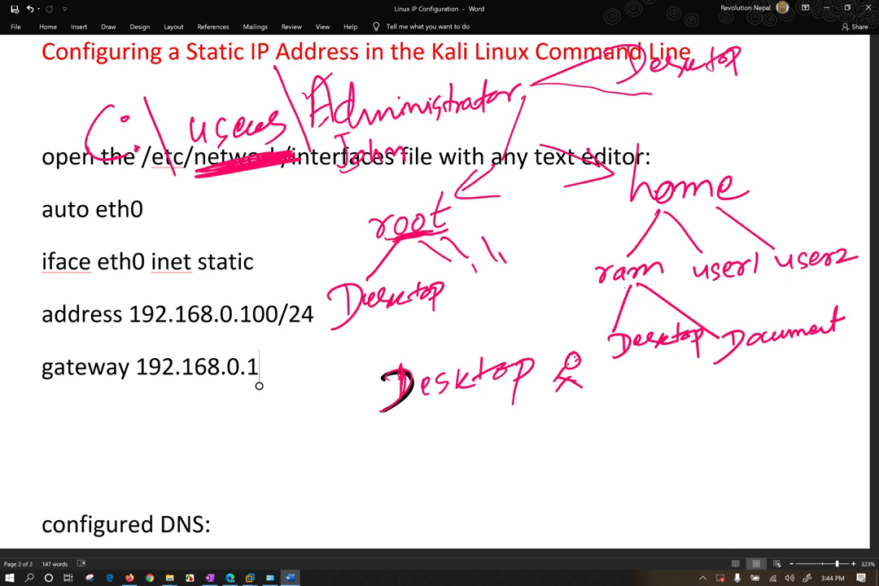
pyautogui.moveTo(635, 210); pyautogui.dragTo(721, 203)
pyautogui.moveTo(609, 286); pyautogui.dragTo(635, 283)
pyautogui.moveTo(698, 286); pyautogui.dragTo(720, 285)
pyautogui.moveTo(780, 285); pyautogui.dragTo(822, 281)
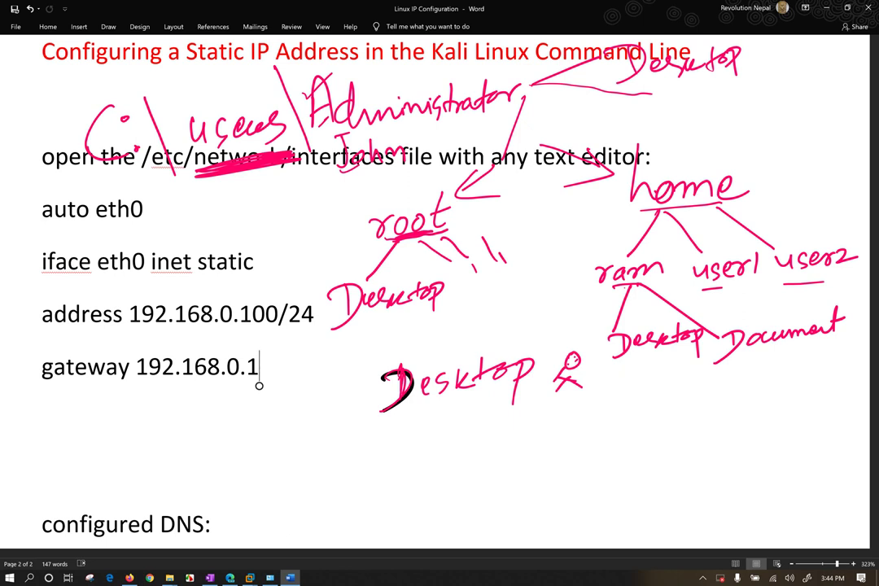
pyautogui.moveTo(371, 239); pyautogui.dragTo(461, 231)
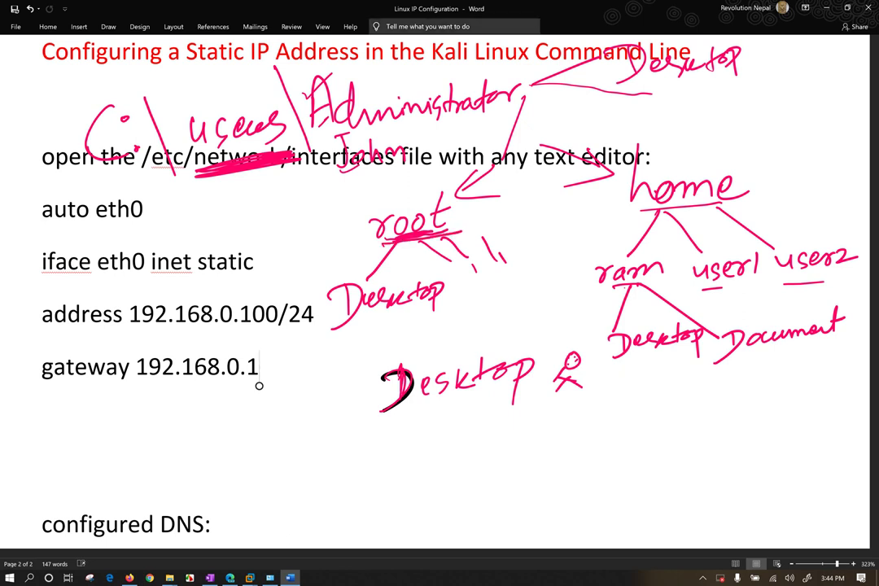
# Circle the Administrator folder and undo the handwritten Desktop and stick-figure strokes.
pyautogui.moveTo(325, 59)
pyautogui.mouseDown()
pyautogui.moveTo(308, 147)
pyautogui.moveTo(362, 52)
pyautogui.moveTo(310, 114)
pyautogui.mouseUp()
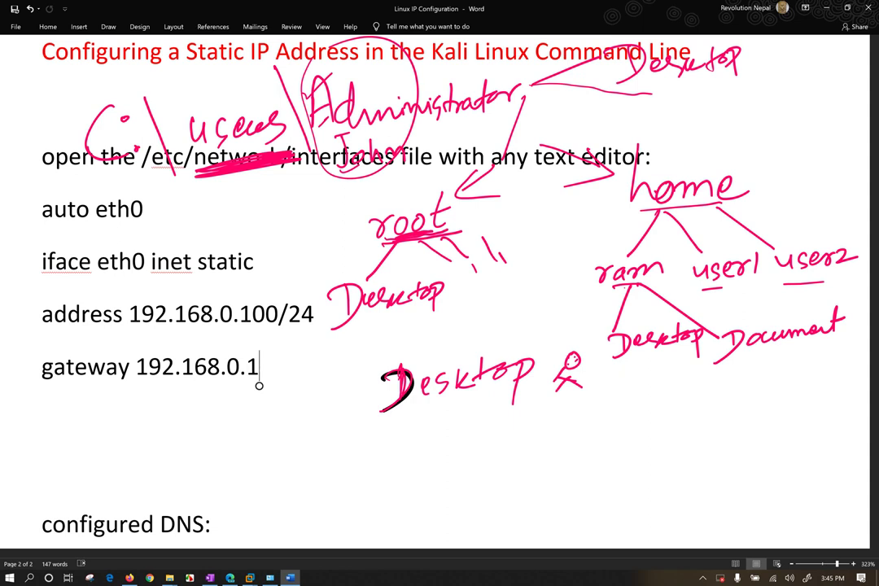
pyautogui.hotkey('ctrl', 'z')
pyautogui.hotkey('ctrl', 'z')
pyautogui.hotkey('ctrl', 'z')
pyautogui.hotkey('ctrl', 'z')
pyautogui.hotkey('ctrl', 'z')
pyautogui.hotkey('ctrl', 'z')
pyautogui.hotkey('ctrl', 'z')
pyautogui.hotkey('ctrl', 'z')
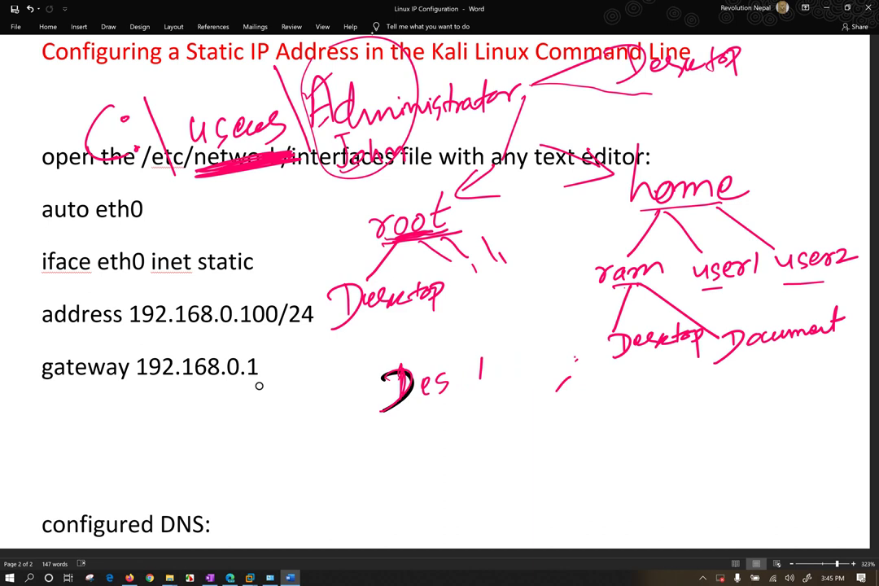
pyautogui.hotkey('ctrl', 'z')
pyautogui.hotkey('ctrl', 'z')
pyautogui.hotkey('ctrl', 'z')
pyautogui.hotkey('ctrl', 'z')
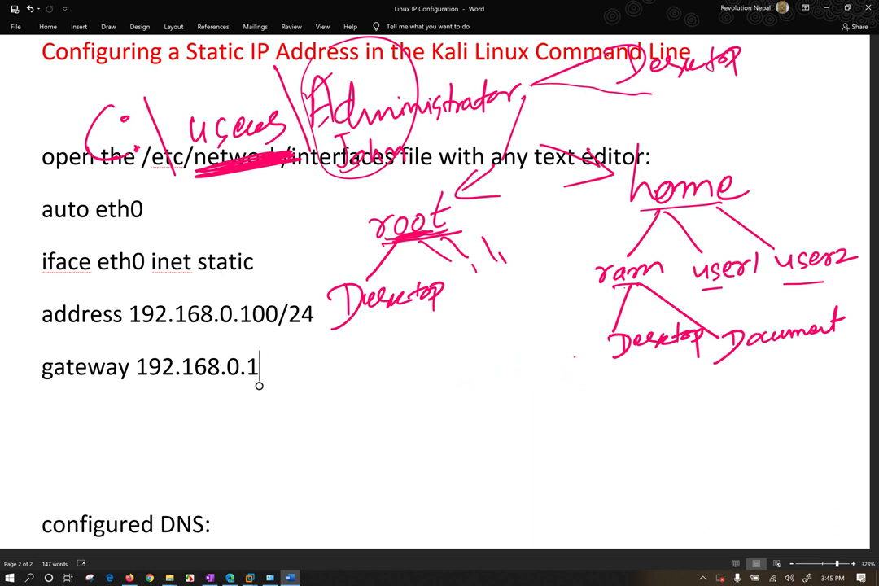
# Handwrite the path /root/Desktop/ below the ink directory tree.
pyautogui.moveTo(525, 96)
pyautogui.mouseDown()
pyautogui.moveTo(511, 134)
pyautogui.moveTo(515, 126)
pyautogui.mouseUp()
pyautogui.moveTo(352, 377); pyautogui.dragTo(327, 440)
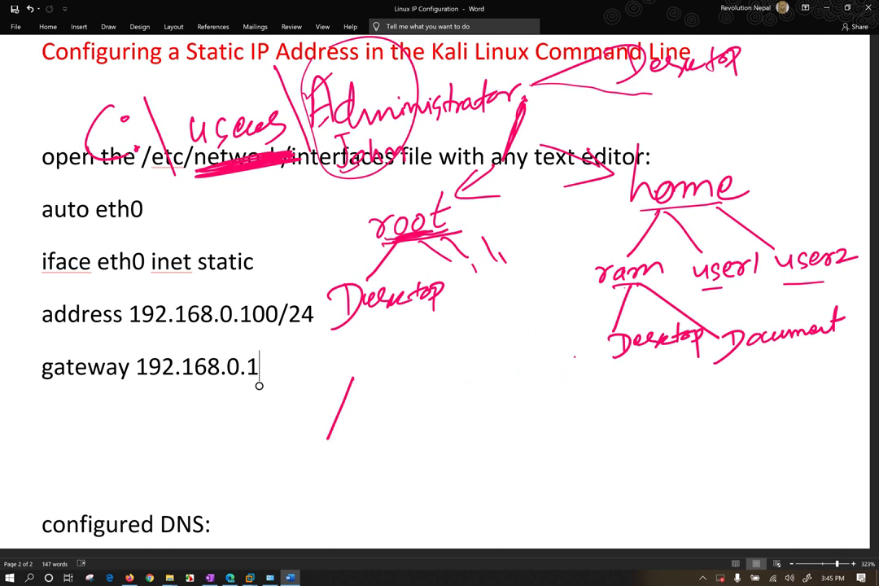
pyautogui.moveTo(367, 242); pyautogui.dragTo(466, 235)
pyautogui.moveTo(352, 423)
pyautogui.mouseDown()
pyautogui.moveTo(376, 407)
pyautogui.moveTo(421, 416)
pyautogui.mouseUp()
pyautogui.moveTo(413, 397); pyautogui.dragTo(432, 394)
pyautogui.moveTo(453, 355); pyautogui.dragTo(439, 439)
pyautogui.moveTo(466, 392); pyautogui.dragTo(464, 421)
pyautogui.moveTo(467, 394)
pyautogui.mouseDown()
pyautogui.moveTo(468, 420)
pyautogui.moveTo(501, 400)
pyautogui.moveTo(558, 395)
pyautogui.moveTo(584, 407)
pyautogui.mouseUp()
pyautogui.moveTo(609, 367); pyautogui.dragTo(597, 442)
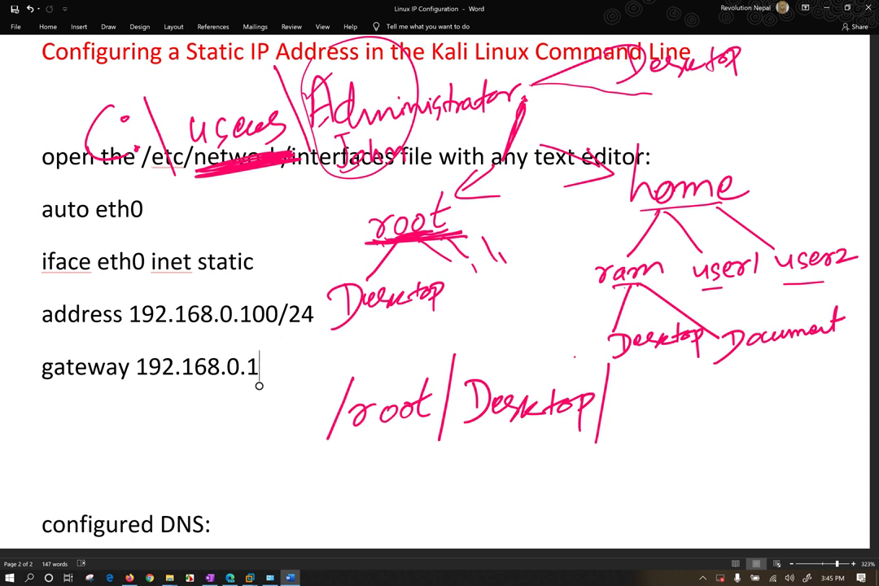
# Handwrite the path /home/ram/Desktop beneath the root path.
pyautogui.moveTo(662, 358); pyautogui.dragTo(670, 358)
pyautogui.moveTo(612, 448); pyautogui.dragTo(601, 505)
pyautogui.moveTo(627, 466)
pyautogui.mouseDown()
pyautogui.moveTo(643, 491)
pyautogui.moveTo(703, 482)
pyautogui.moveTo(706, 500)
pyautogui.mouseUp()
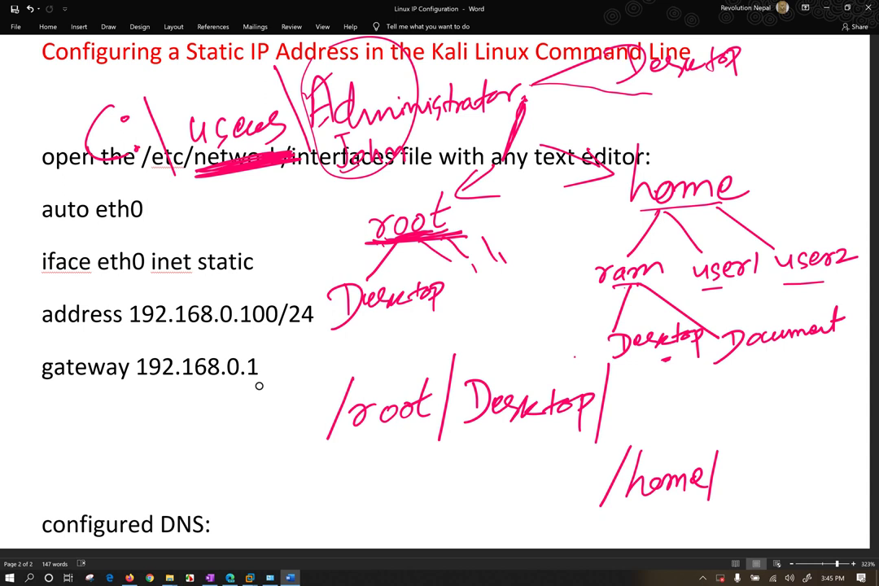
pyautogui.moveTo(721, 482)
pyautogui.mouseDown()
pyautogui.moveTo(731, 468)
pyautogui.moveTo(744, 482)
pyautogui.moveTo(777, 481)
pyautogui.mouseUp()
pyautogui.moveTo(788, 444)
pyautogui.mouseDown()
pyautogui.moveTo(776, 502)
pyautogui.moveTo(821, 482)
pyautogui.moveTo(845, 483)
pyautogui.mouseUp()
pyautogui.moveTo(851, 472); pyautogui.dragTo(856, 492)
# Draw a film branch under ram's Desktop and begin writing the Nepali file name.
pyautogui.moveTo(669, 359)
pyautogui.mouseDown()
pyautogui.moveTo(676, 411)
pyautogui.moveTo(684, 391)
pyautogui.mouseUp()
pyautogui.moveTo(688, 389); pyautogui.dragTo(695, 407)
pyautogui.moveTo(699, 412)
pyautogui.mouseDown()
pyautogui.moveTo(707, 399)
pyautogui.moveTo(715, 412)
pyautogui.moveTo(742, 400)
pyautogui.mouseUp()
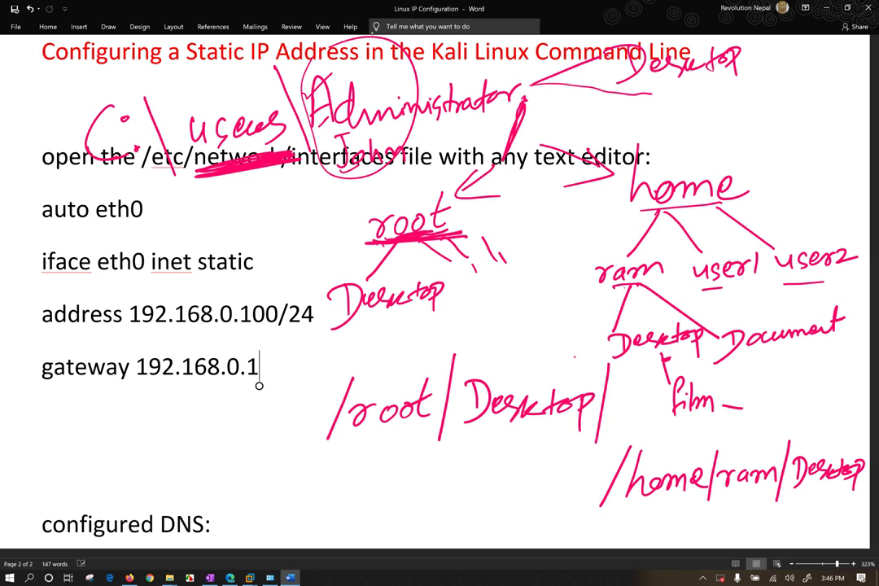
pyautogui.moveTo(754, 402); pyautogui.dragTo(753, 413)
pyautogui.moveTo(756, 401)
pyautogui.mouseDown()
pyautogui.moveTo(793, 405)
pyautogui.moveTo(805, 419)
pyautogui.moveTo(847, 400)
pyautogui.moveTo(871, 408)
pyautogui.mouseUp()
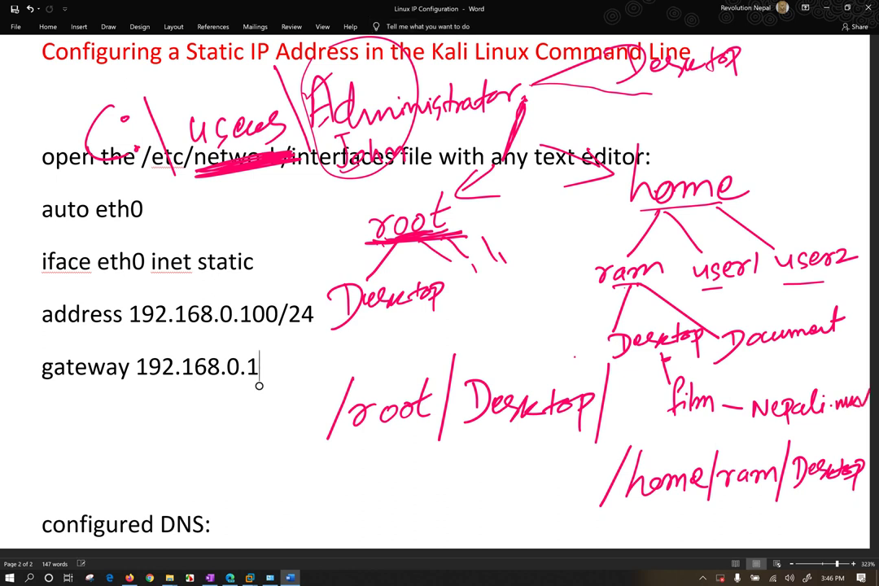
# Extend the handwritten /home/ram/Desktop path with /film.
pyautogui.scroll(-5, 259, 385)
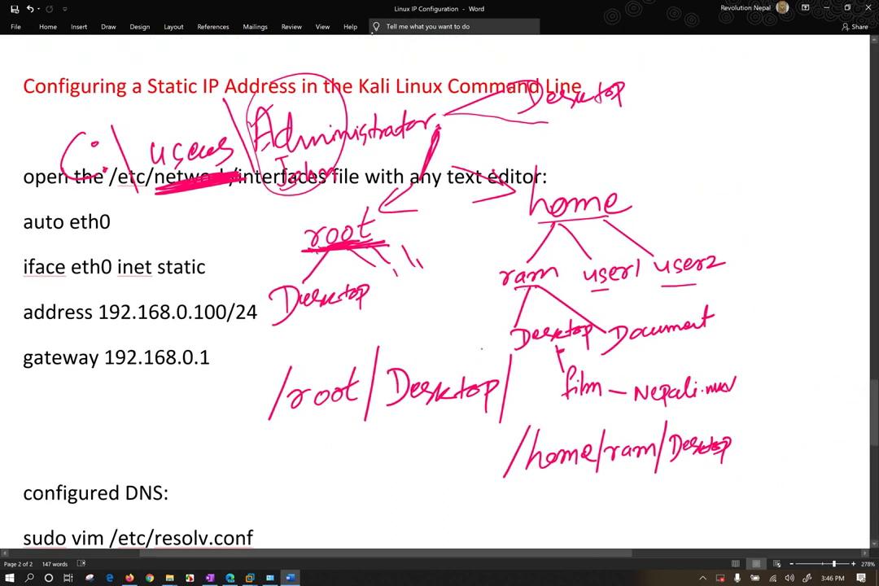
pyautogui.scroll(1, 372, 31)
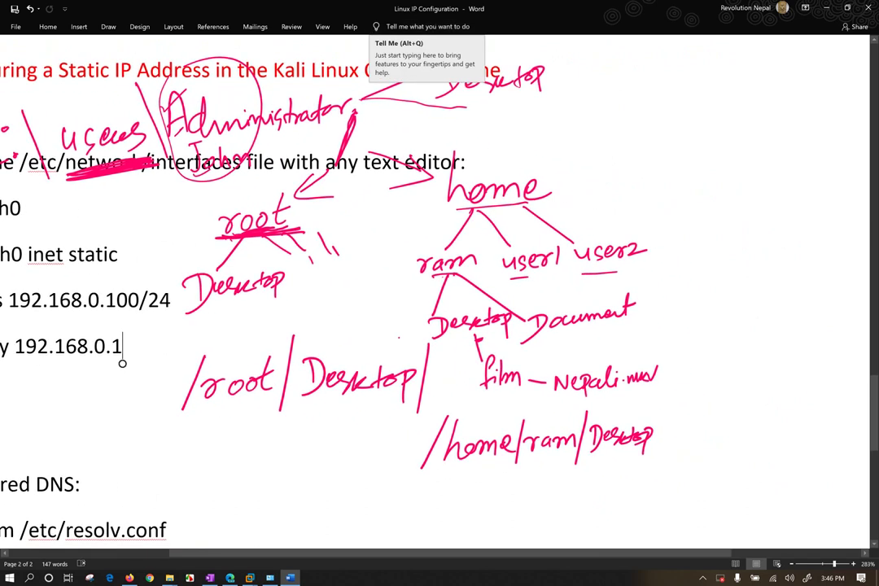
pyautogui.moveTo(638, 455); pyautogui.dragTo(634, 462)
pyautogui.moveTo(668, 399); pyautogui.dragTo(658, 479)
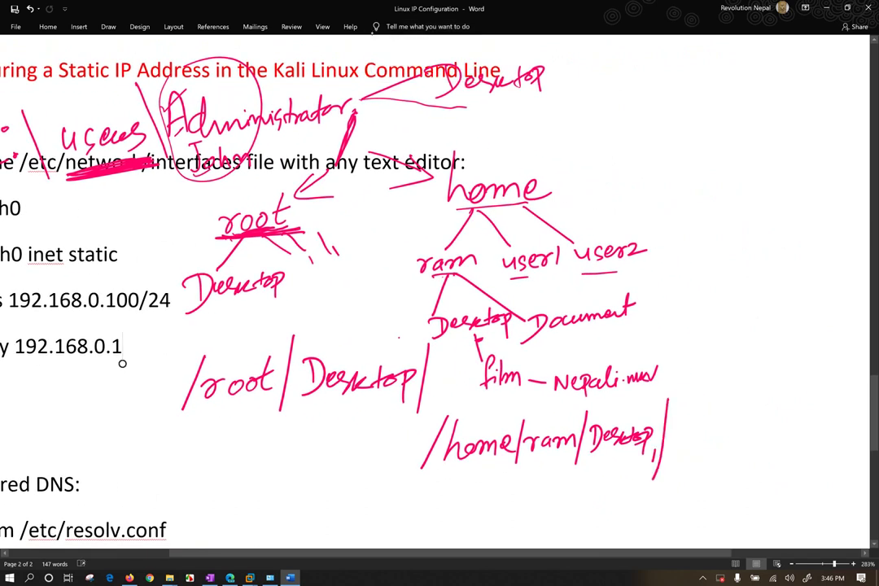
pyautogui.moveTo(689, 408)
pyautogui.mouseDown()
pyautogui.moveTo(675, 445)
pyautogui.moveTo(688, 443)
pyautogui.mouseUp()
pyautogui.moveTo(696, 425)
pyautogui.mouseDown()
pyautogui.moveTo(697, 440)
pyautogui.moveTo(728, 440)
pyautogui.mouseUp()
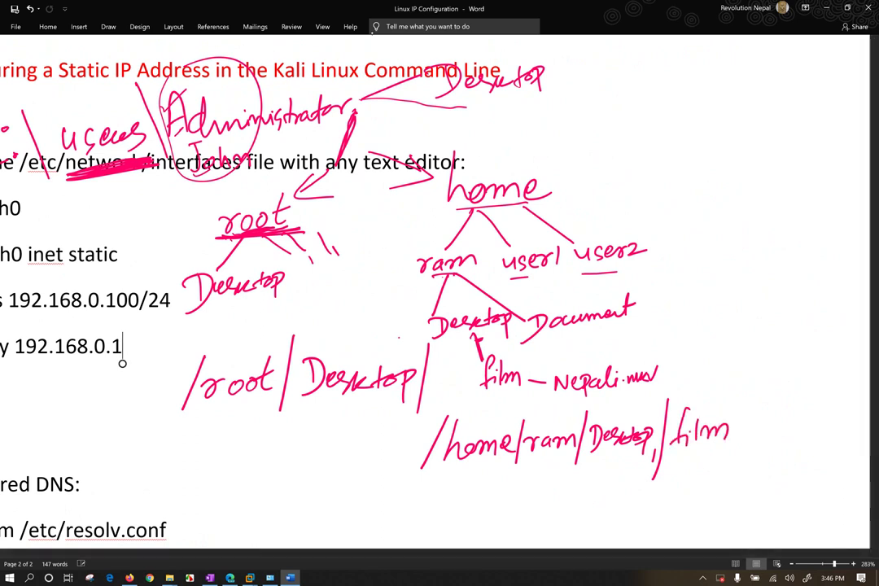
# Finish the Nepali.mov file name in the path and ink VLC beside it.
pyautogui.moveTo(750, 398)
pyautogui.mouseDown()
pyautogui.moveTo(737, 449)
pyautogui.moveTo(761, 417)
pyautogui.moveTo(779, 431)
pyautogui.moveTo(814, 436)
pyautogui.mouseUp()
pyautogui.moveTo(818, 425)
pyautogui.mouseDown()
pyautogui.moveTo(819, 437)
pyautogui.moveTo(868, 414)
pyautogui.mouseUp()
pyautogui.click(820, 419)
pyautogui.click(829, 418)
pyautogui.click(830, 425)
pyautogui.moveTo(315, 455); pyautogui.dragTo(368, 464)
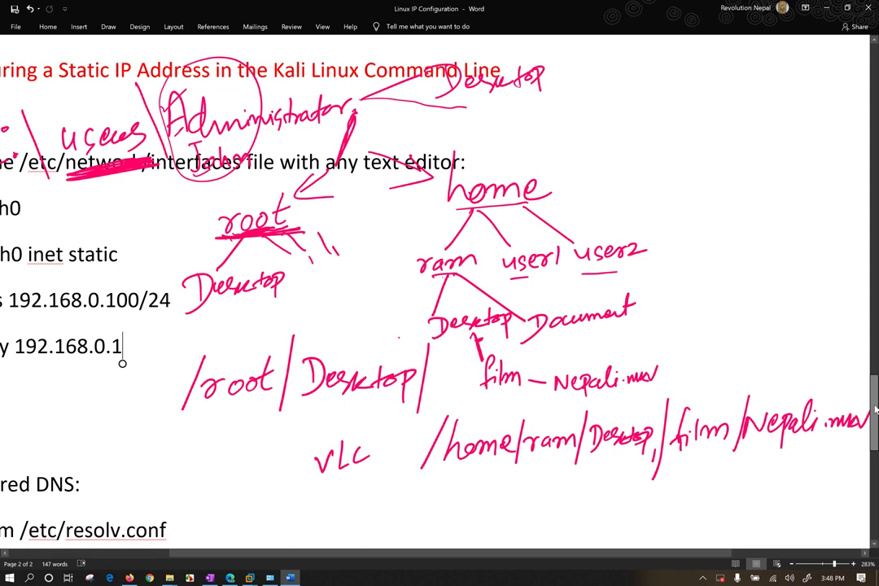
# Scroll Word's notes to the DNS section ending with nameserver 8.8.8.8.
pyautogui.scroll(-6, 875, 412)
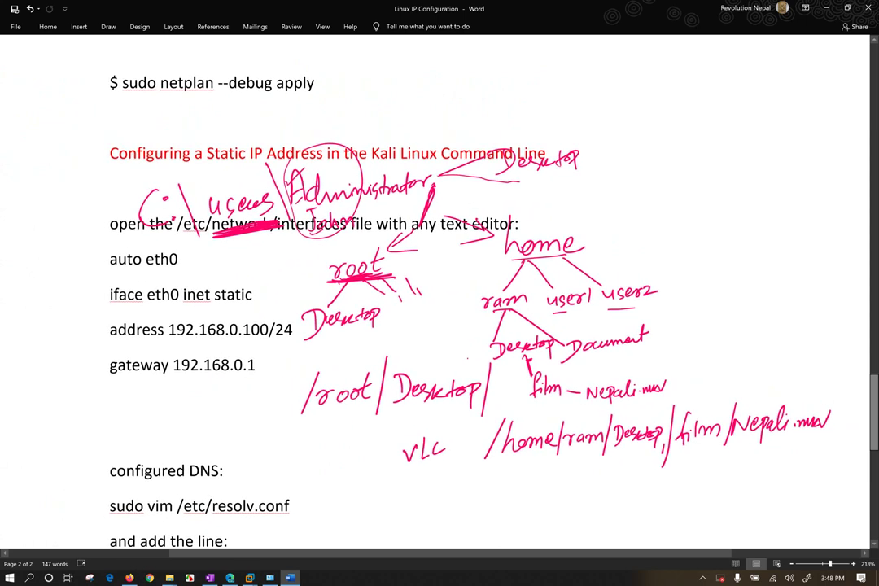
pyautogui.scroll(-1, 259, 361)
pyautogui.click(259, 355)
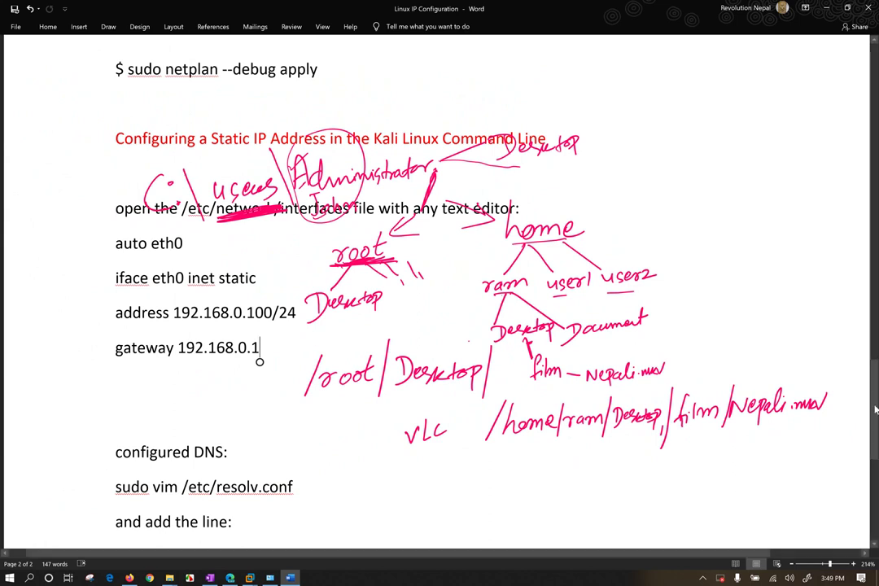
pyautogui.scroll(-1, 875, 410)
pyautogui.scroll(-2, 875, 409)
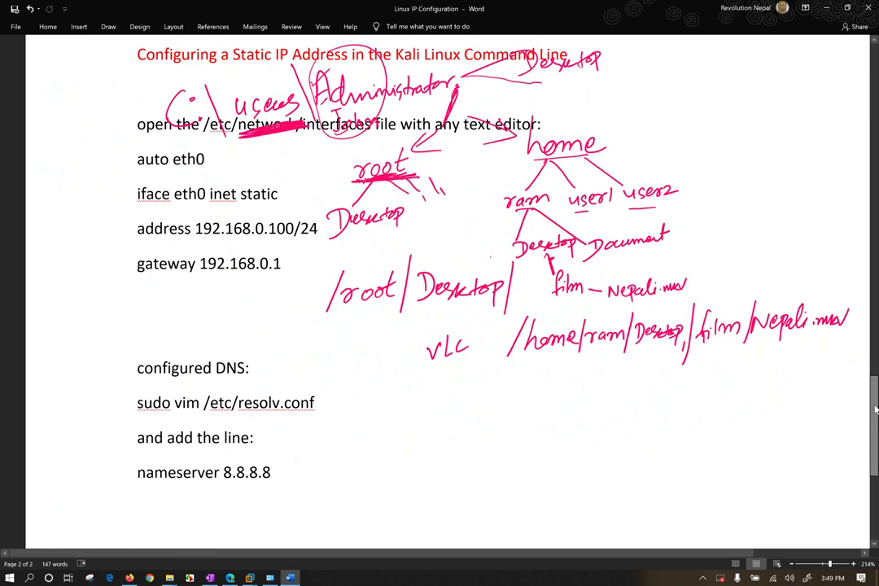
pyautogui.scroll(1, 875, 409)
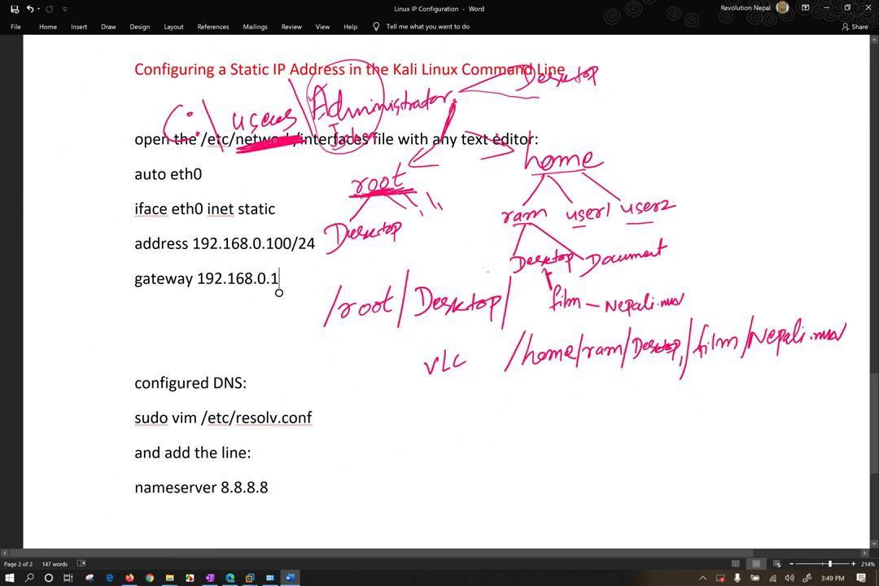
pyautogui.scroll(3, 278, 292)
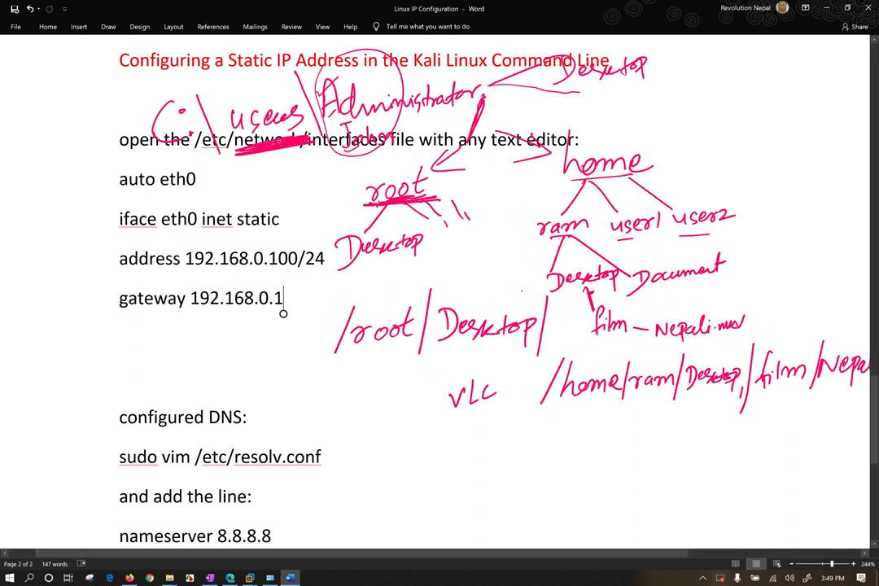
# Leave Word and switch to the Kali Linux virtual machine's lock screen.
pyautogui.click(498, 448)
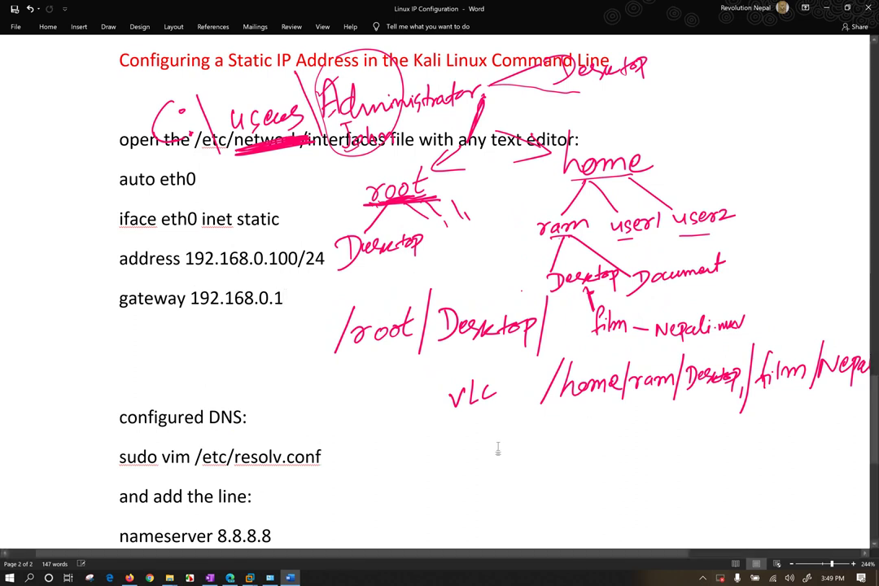
pyautogui.click(250, 578)
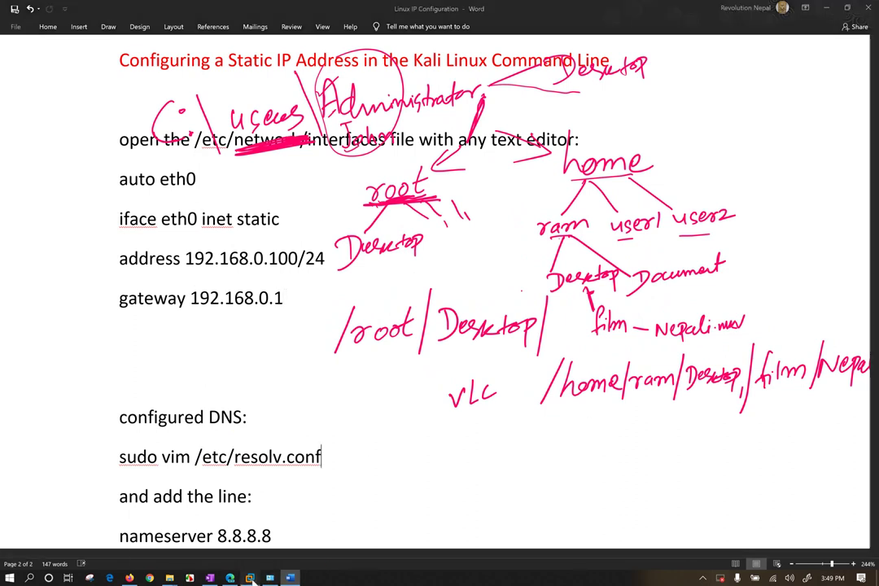
pyautogui.click(285, 517)
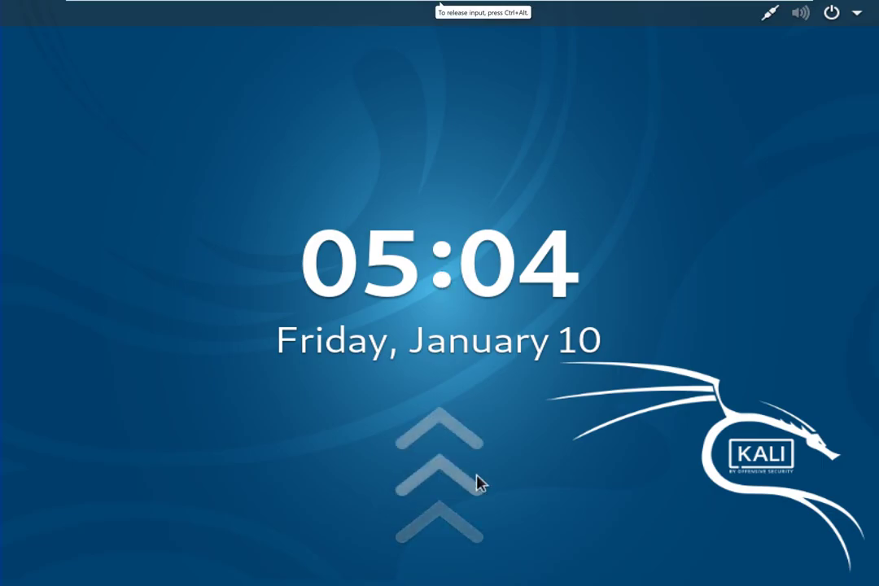
# Unlock Kali Linux with the root password.
pyautogui.click(506, 140)
pyautogui.write('•••••')
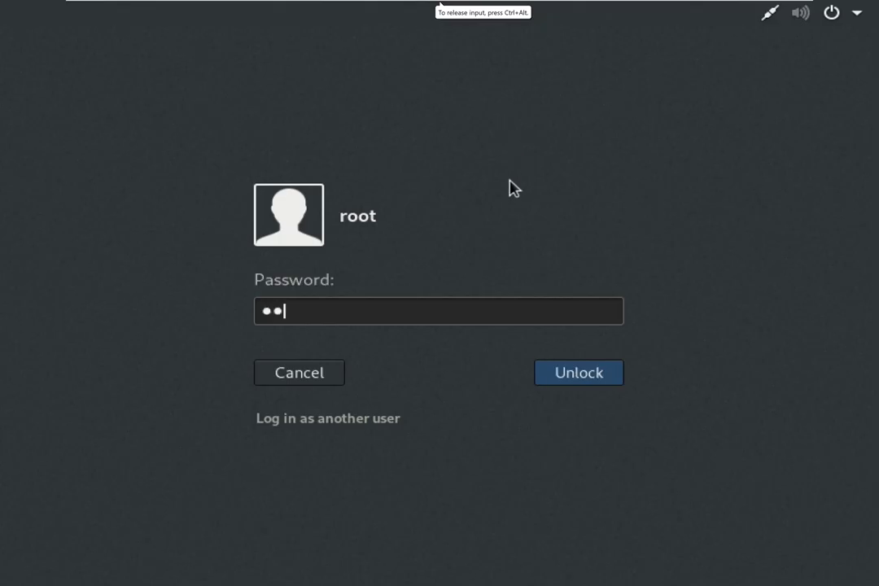
pyautogui.write('•')
pyautogui.press('Return')
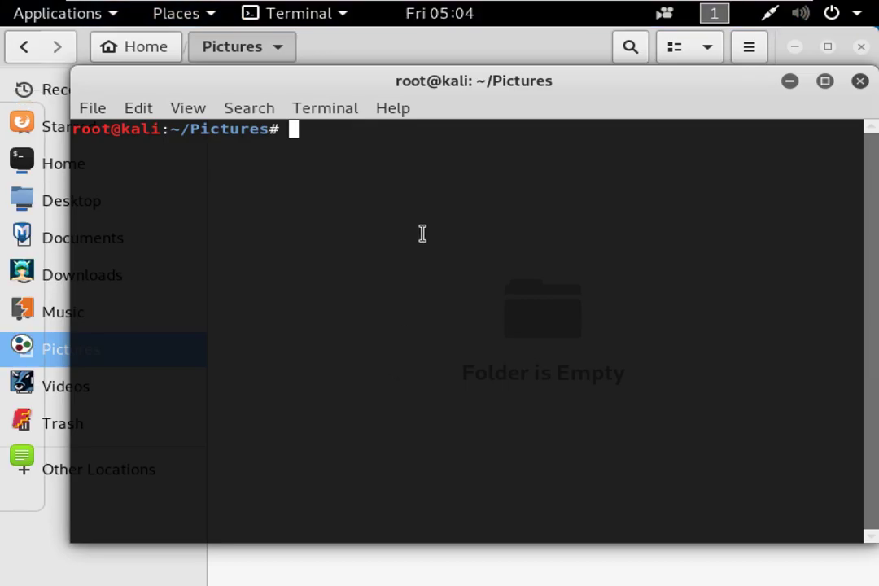
# Run nautilus to open the file manager, close it, and select the command text.
pyautogui.moveTo(386, 80); pyautogui.dragTo(365, 79)
pyautogui.write('nautilus')
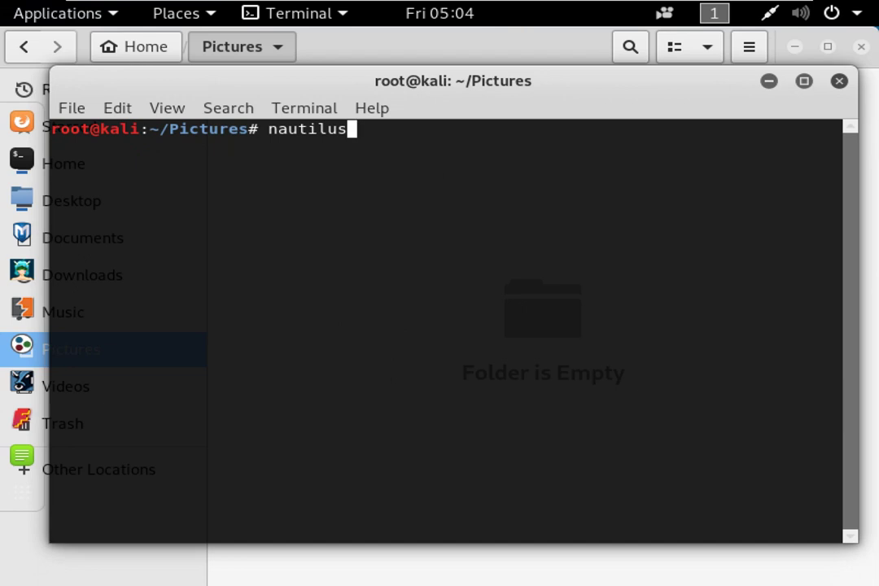
pyautogui.press('Return')
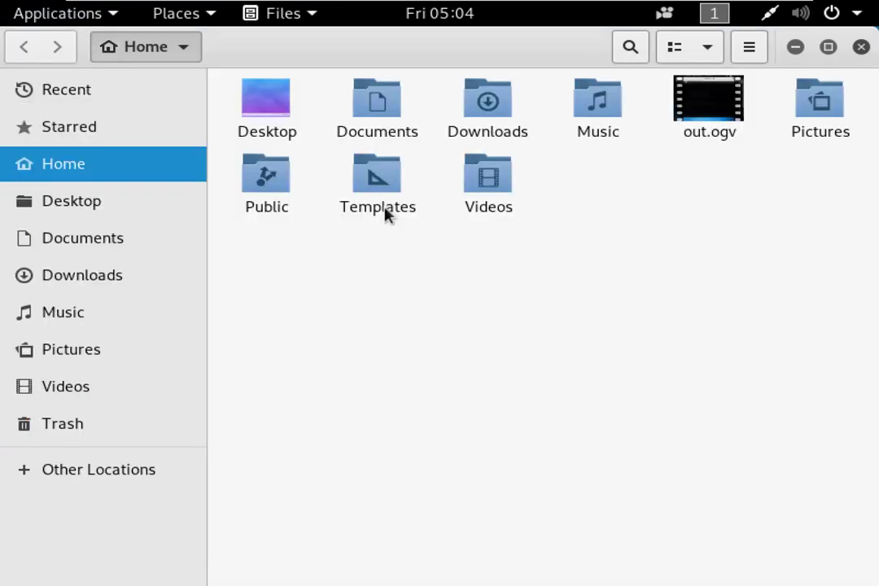
pyautogui.click(862, 47)
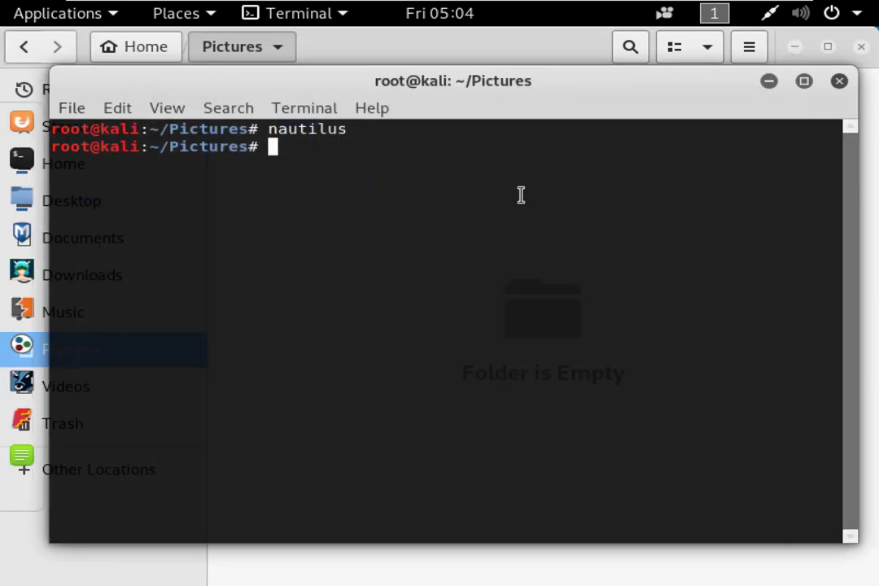
pyautogui.moveTo(270, 128); pyautogui.dragTo(345, 131)
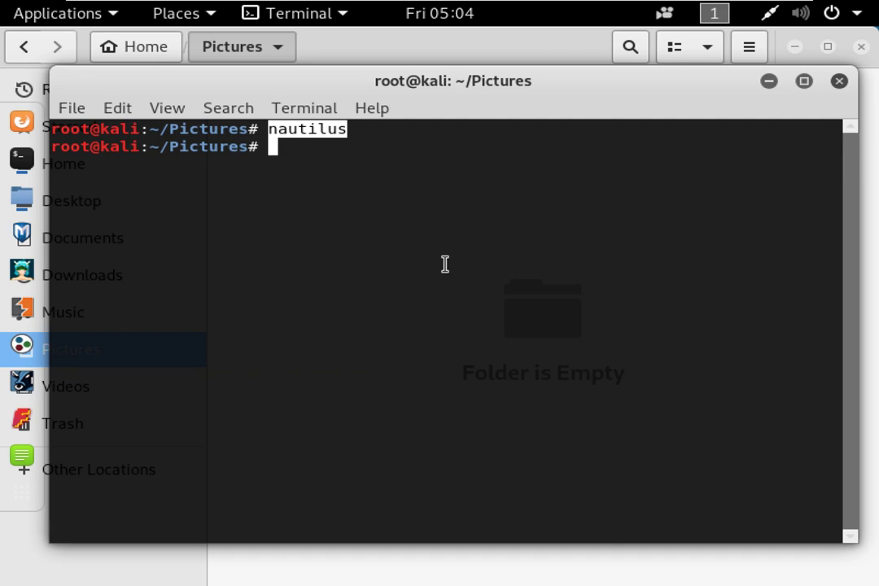
# Open /root/Desktop with nautilus, then close the Files window and refocus the terminal.
pyautogui.press('Up')
pyautogui.write('/')
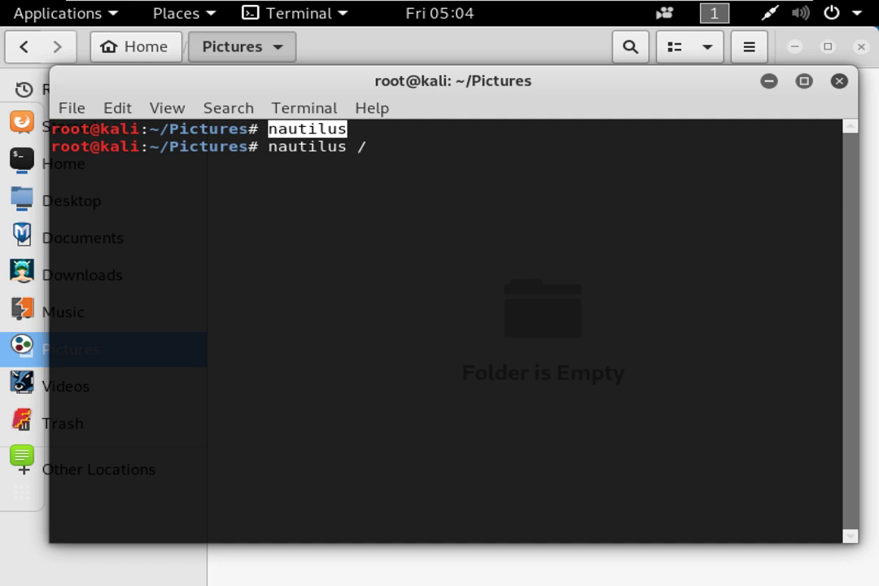
pyautogui.write('root/Desktop')
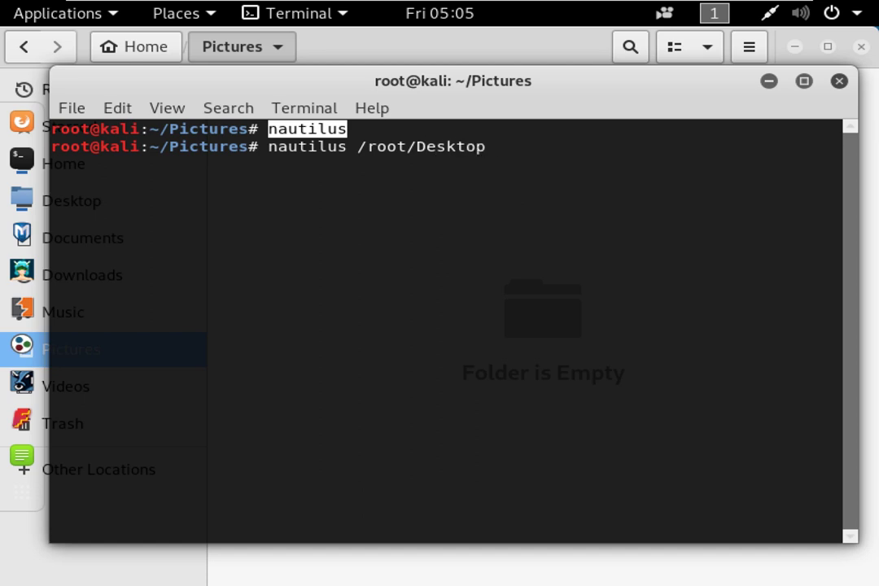
pyautogui.press('Return')
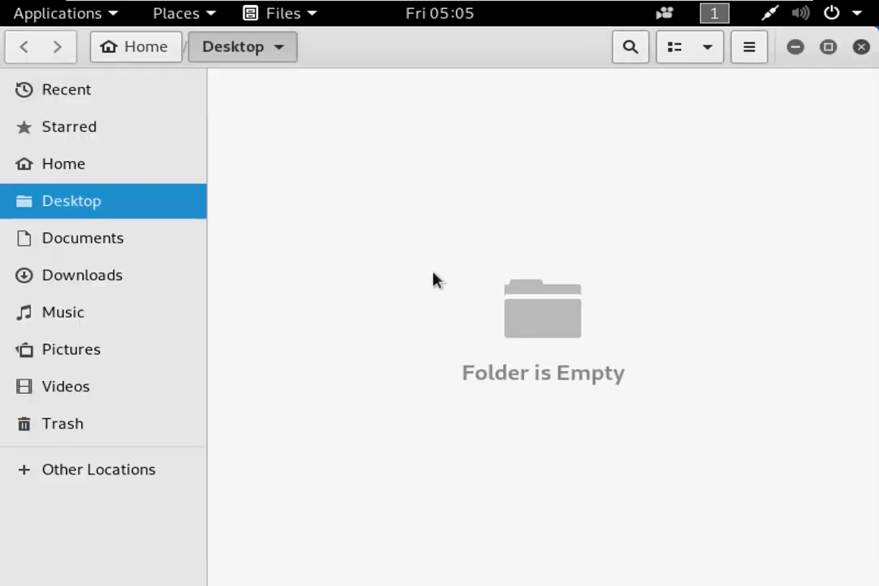
pyautogui.click(861, 48)
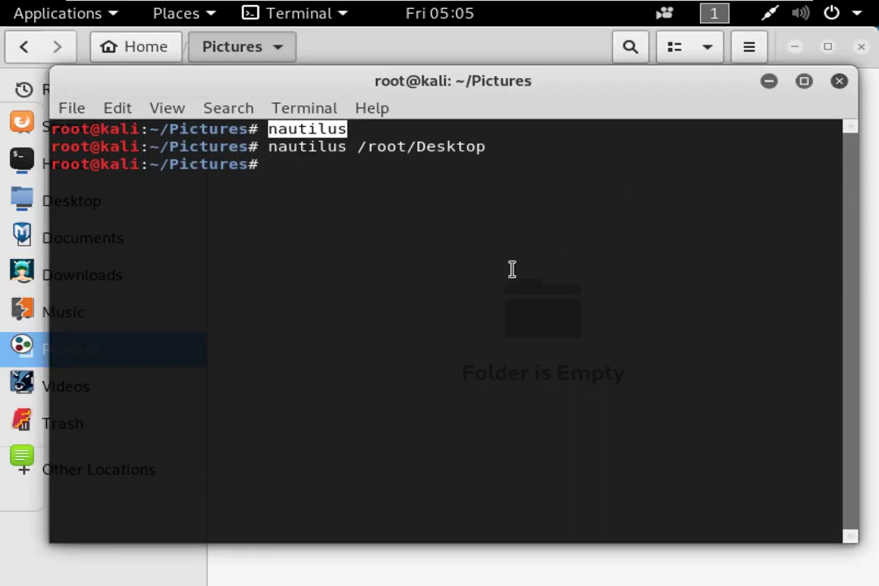
pyautogui.click(426, 273)
# Type cd ../.. at the prompt, then edit it down to cd /.
pyautogui.write('cd')
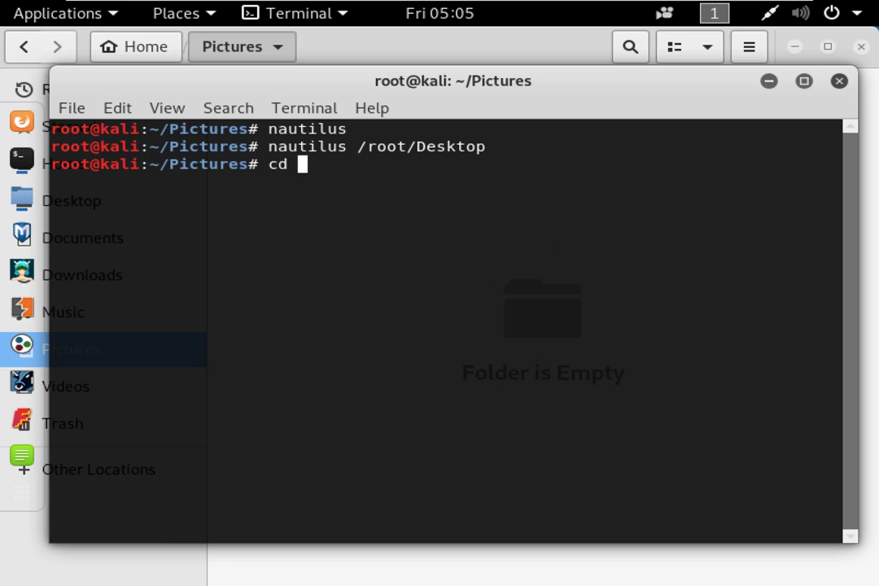
pyautogui.write('../..')
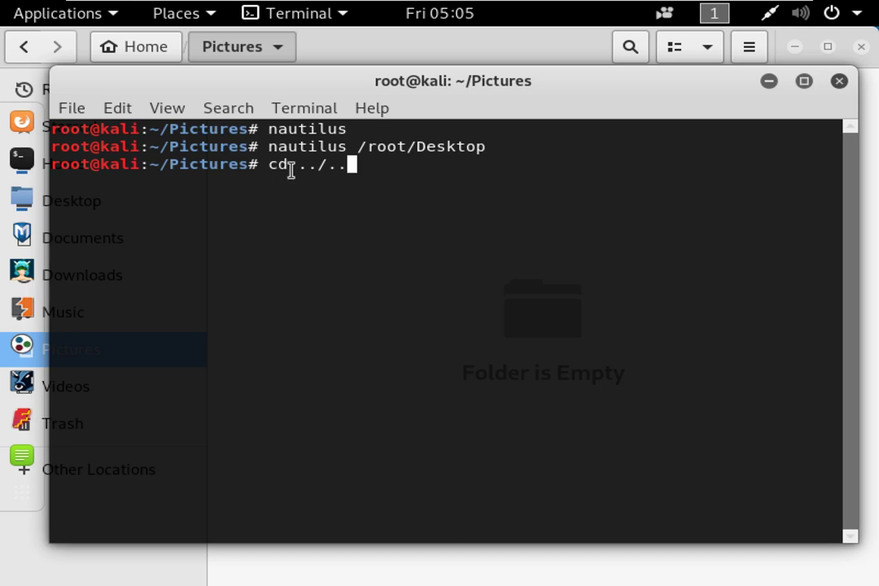
pyautogui.moveTo(271, 132); pyautogui.dragTo(349, 131)
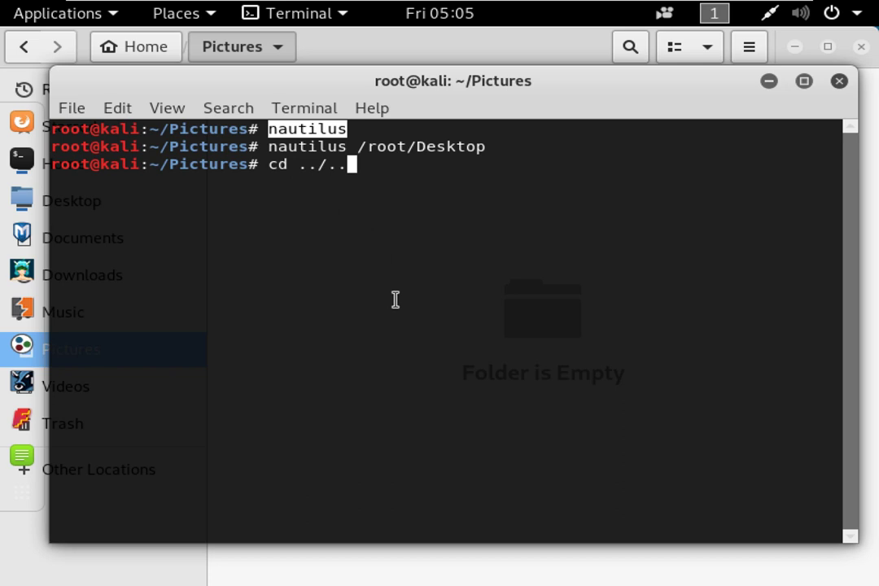
pyautogui.moveTo(351, 128); pyautogui.dragTo(267, 128)
pyautogui.press('BackSpace')
pyautogui.press('BackSpace')
pyautogui.press('BackSpace')
pyautogui.press('BackSpace')
pyautogui.press('BackSpace')
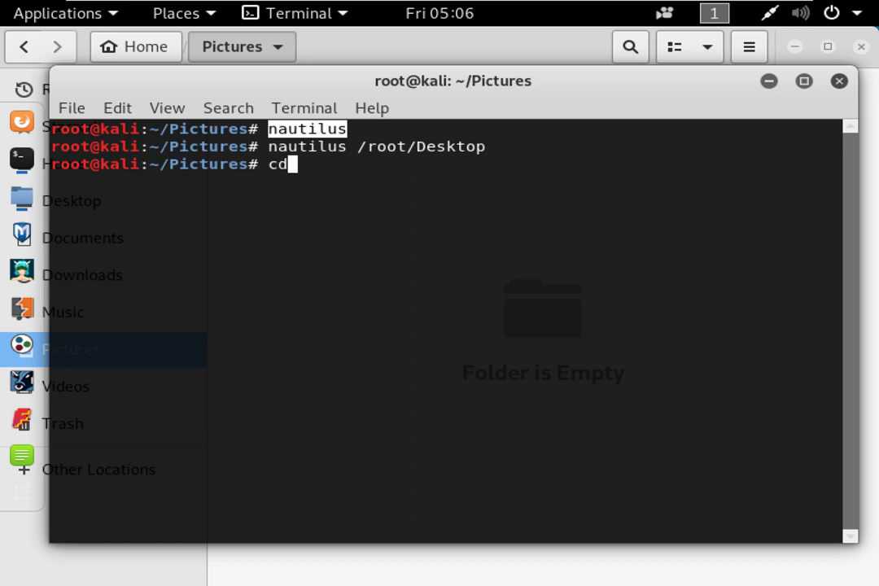
pyautogui.write('/')
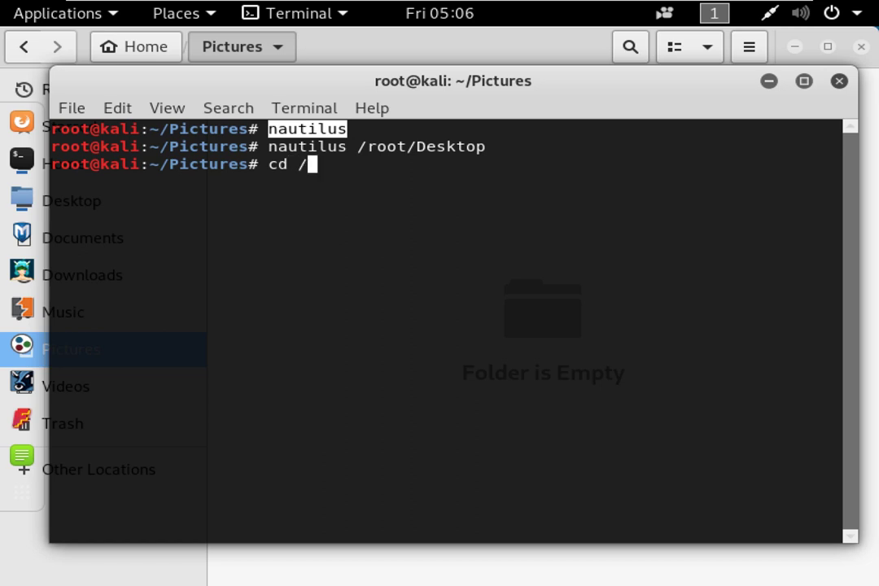
# Select part of the Pictures directory name in the terminal output.
pyautogui.rightClick(392, 191)
pyautogui.click(224, 174)
pyautogui.moveTo(170, 165); pyautogui.dragTo(199, 173)
pyautogui.click(199, 173)
# Run pwd, cd / and pwd again to confirm the working directory is /.
pyautogui.press('BackSpace')
pyautogui.press('BackSpace')
pyautogui.press('BackSpace')
pyautogui.press('BackSpace')
pyautogui.write('pwd')
pyautogui.press('Return')
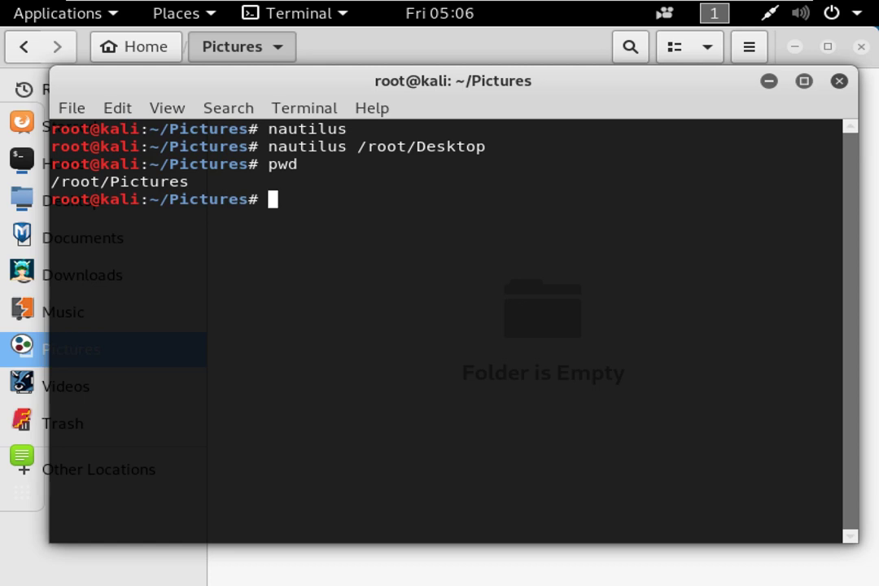
pyautogui.write('cd /')
pyautogui.press('Return')
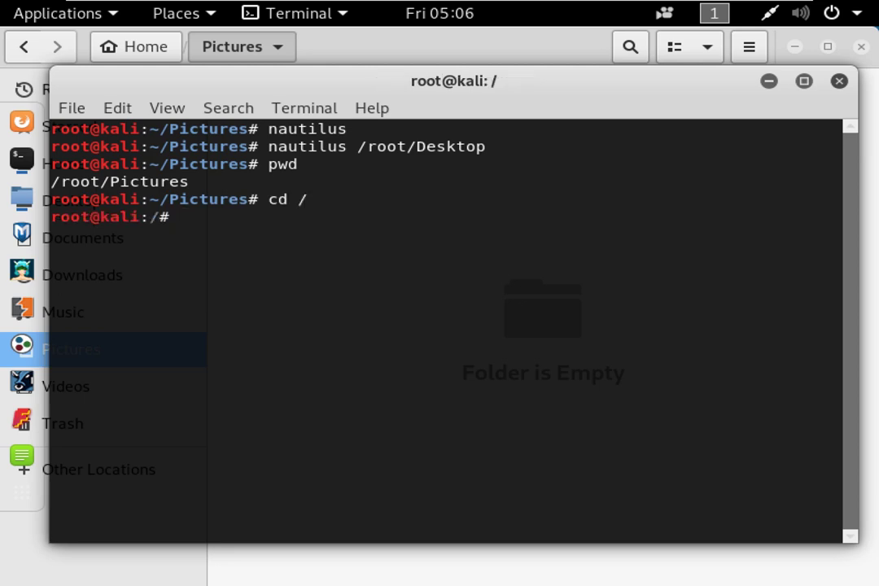
pyautogui.write('pwd')
pyautogui.press('Return')
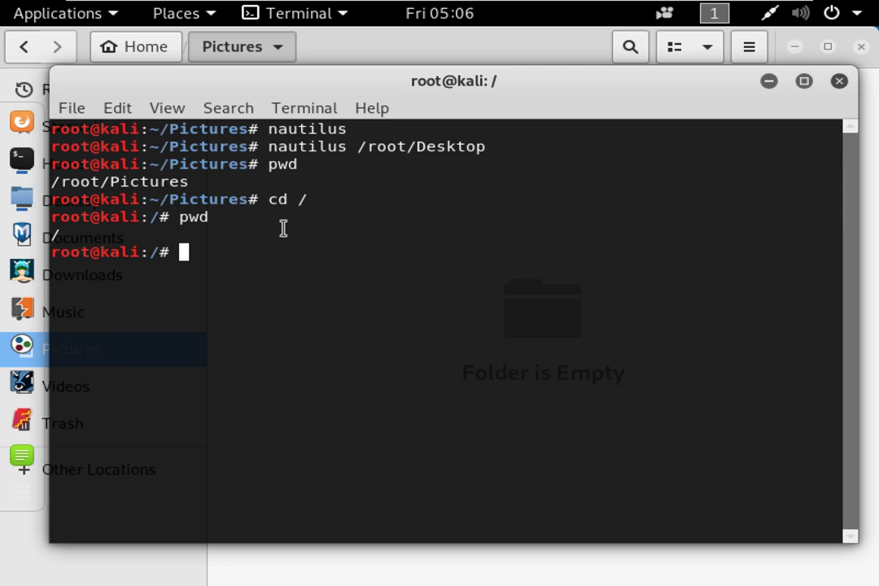
# Delete a stray c and start a fresh empty prompt line.
pyautogui.write('c')
pyautogui.press('BackSpace')
pyautogui.press('Return')
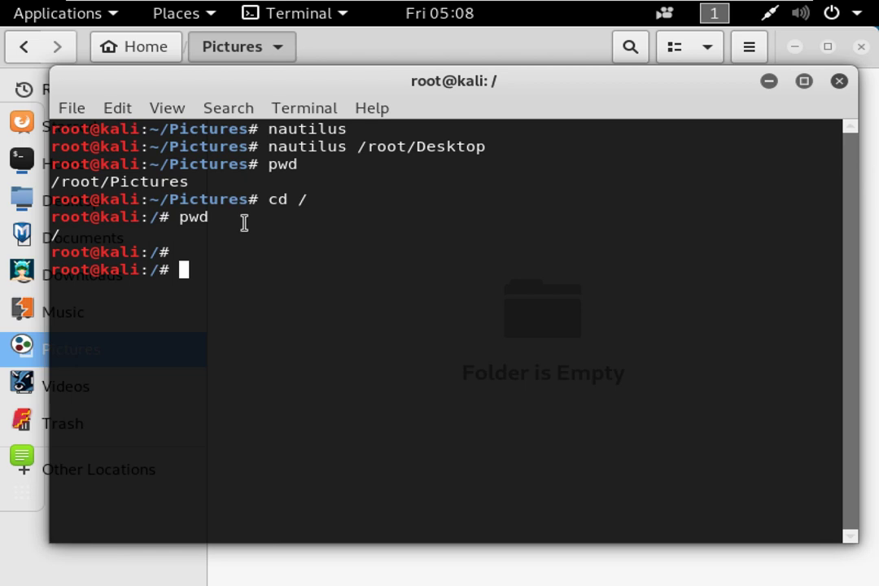
# Run cat /proc/version using Tab completion to show the kernel version.
pyautogui.write('cat /p')
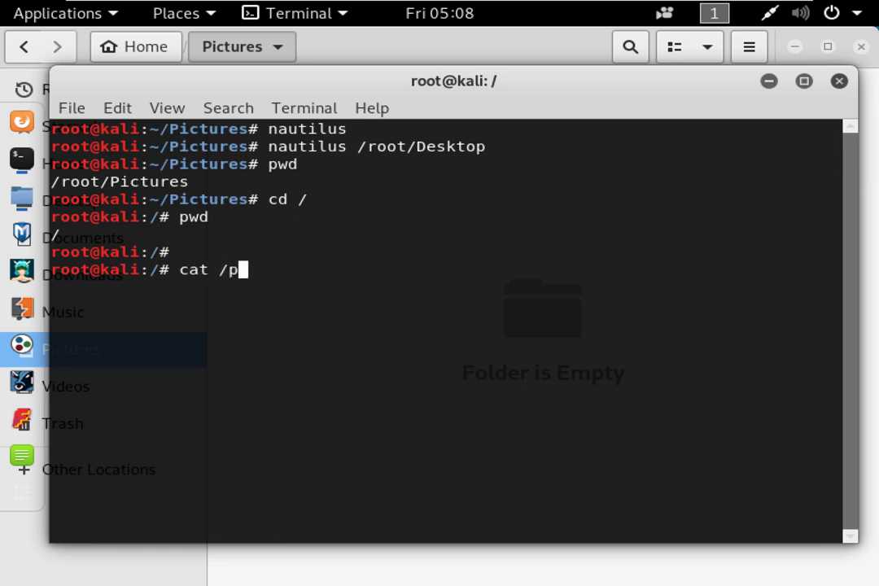
pyautogui.press('Tab')
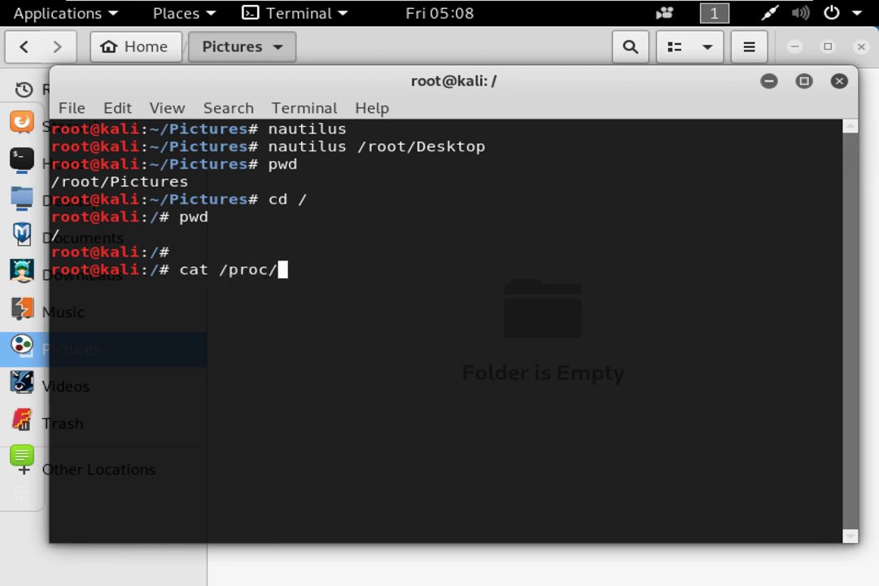
pyautogui.write('ve')
pyautogui.press('Tab')
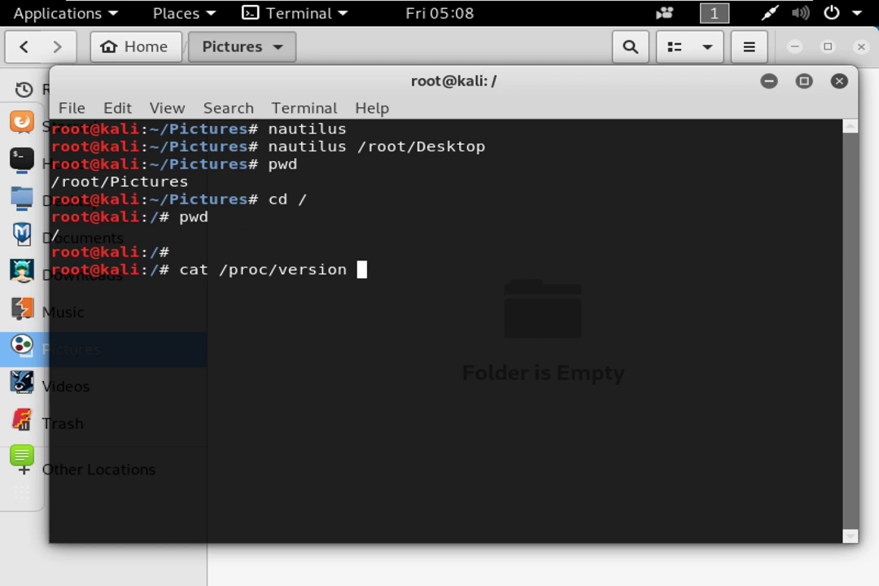
pyautogui.press('Return')
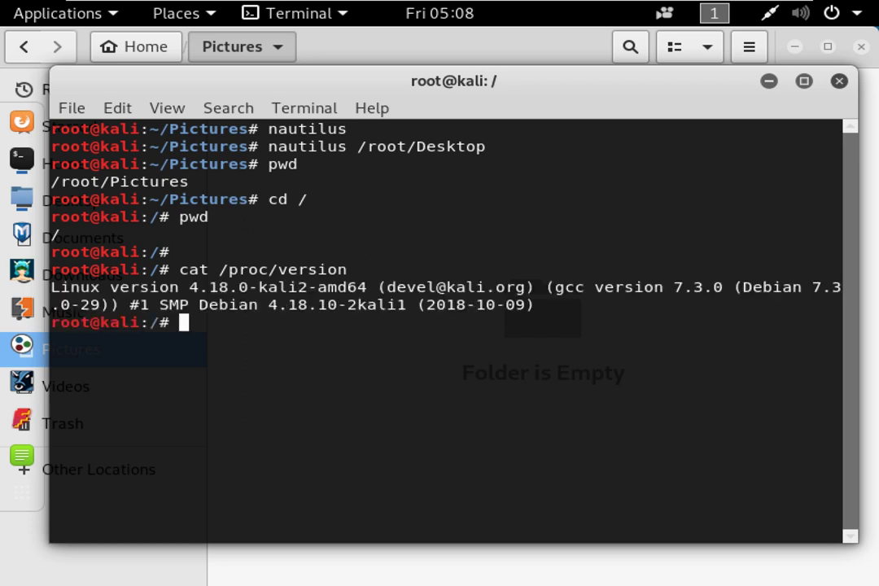
# Highlight the kernel release and Debian 7.3 compiler version, then type uname.
pyautogui.moveTo(563, 288); pyautogui.dragTo(806, 287)
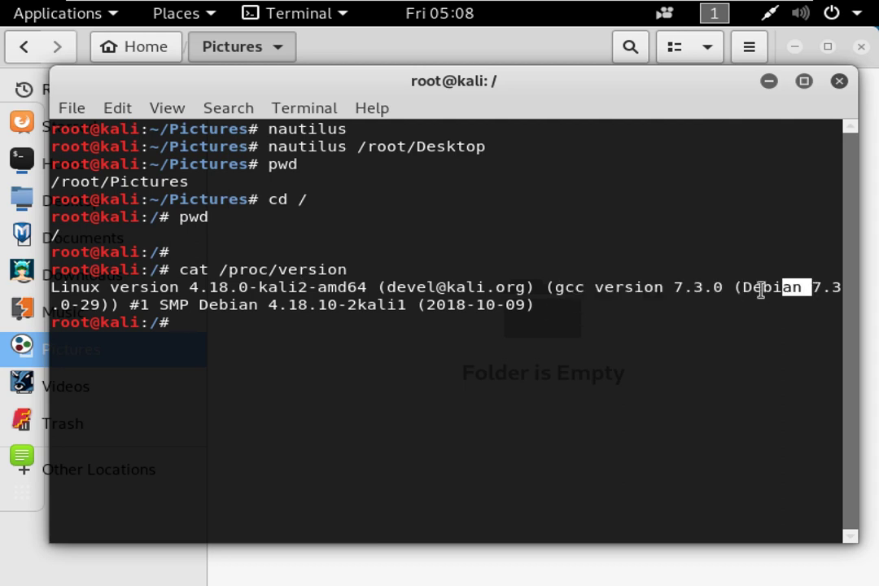
pyautogui.moveTo(743, 288); pyautogui.dragTo(840, 288)
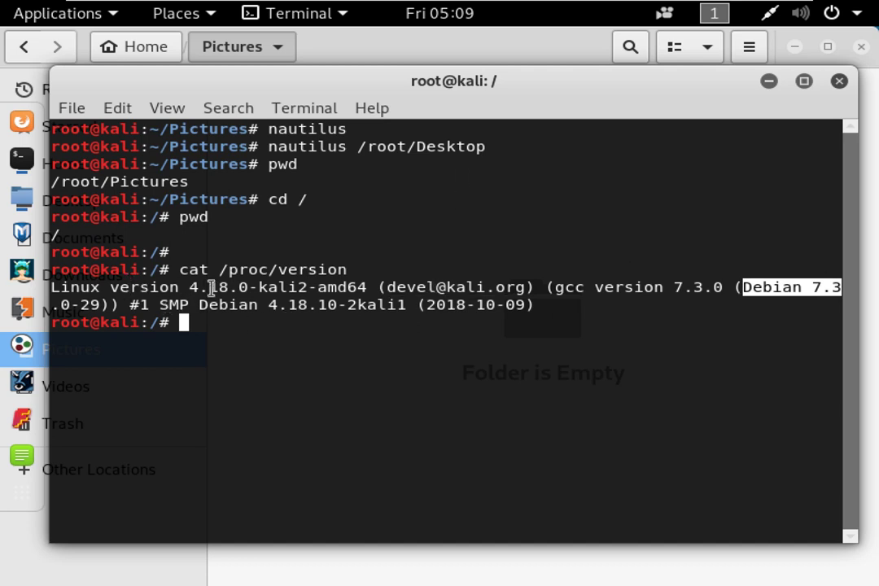
pyautogui.moveTo(189, 287); pyautogui.dragTo(340, 287)
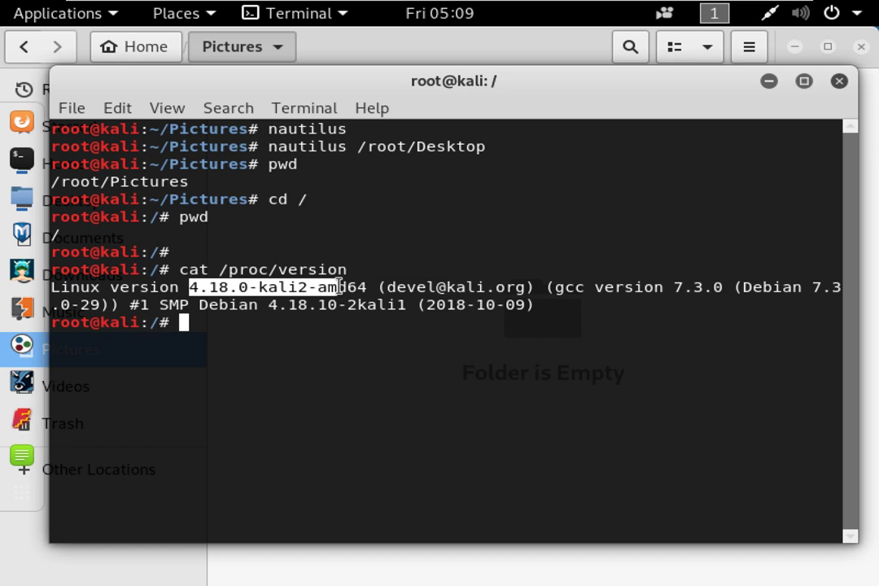
pyautogui.write('uname')
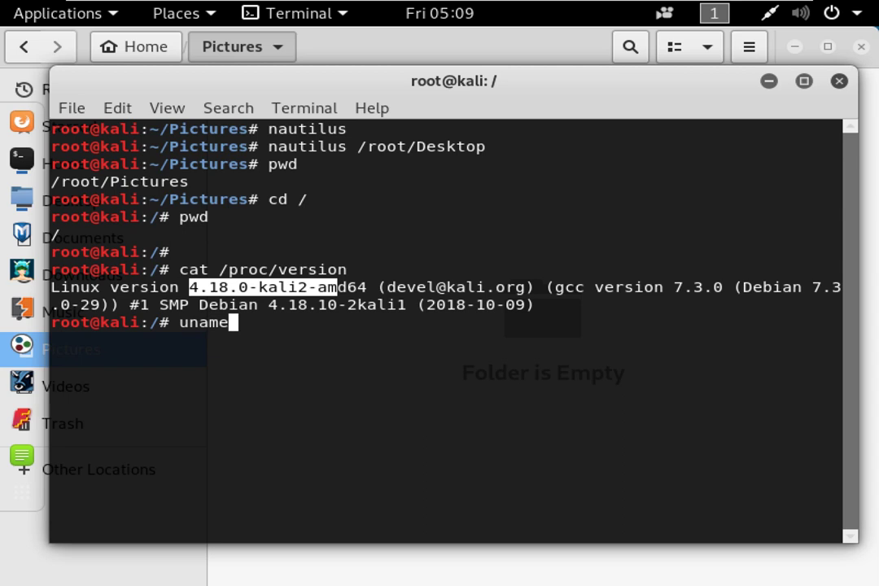
# Run uname and uname -r, printing Linux and release 4.18.0-kali2-amd64.
pyautogui.press('Return')
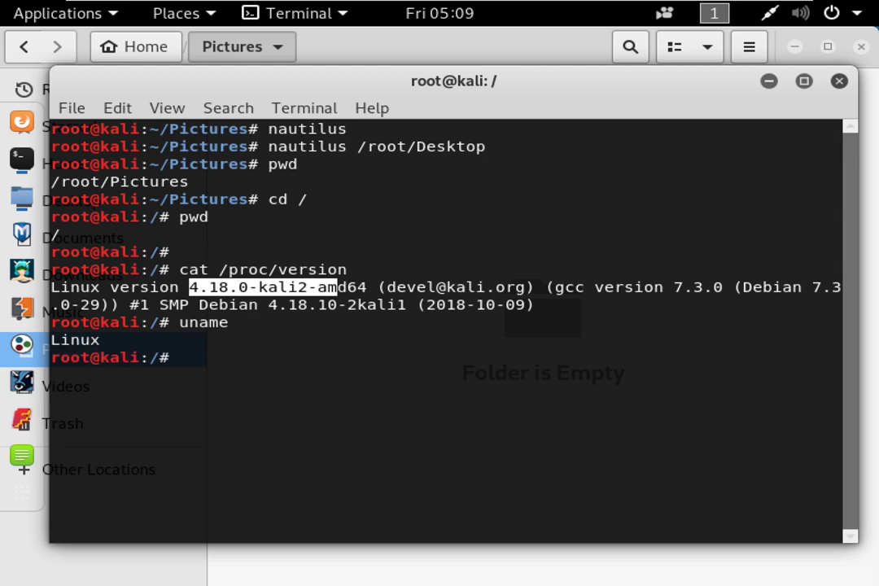
pyautogui.write('uname -r')
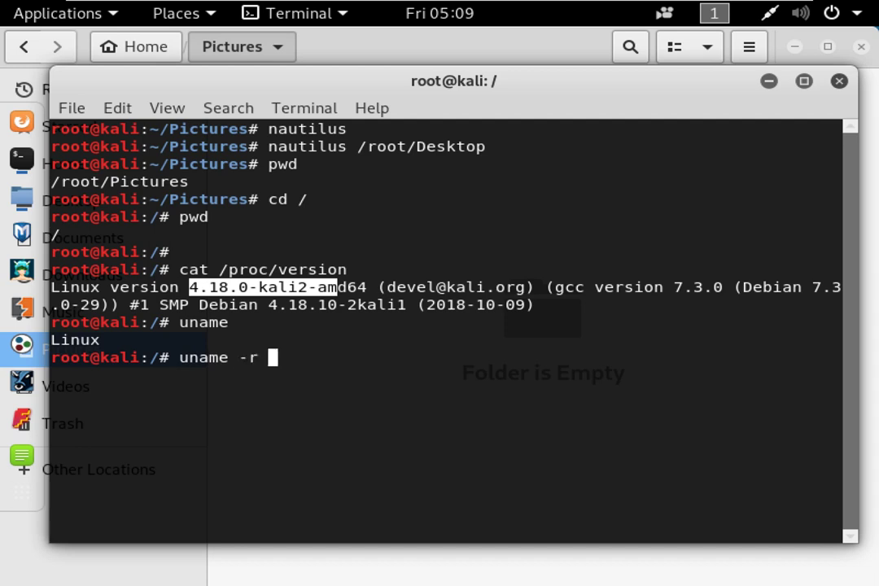
pyautogui.press('Return')
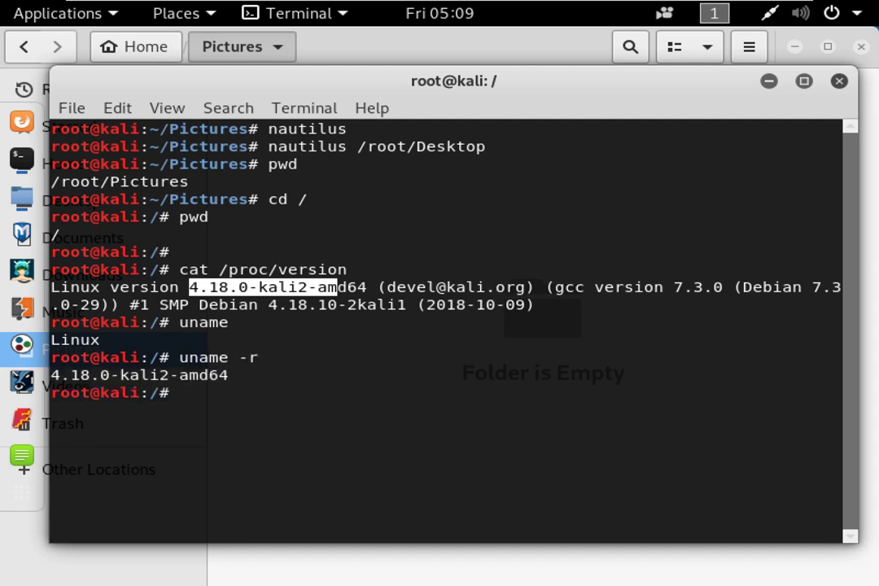
# Run uname -a to print the full x86_64 GNU/Linux system information.
pyautogui.press('Up')
pyautogui.press('BackSpace')
pyautogui.press('BackSpace')
pyautogui.write('ame -a')
pyautogui.press('Return')
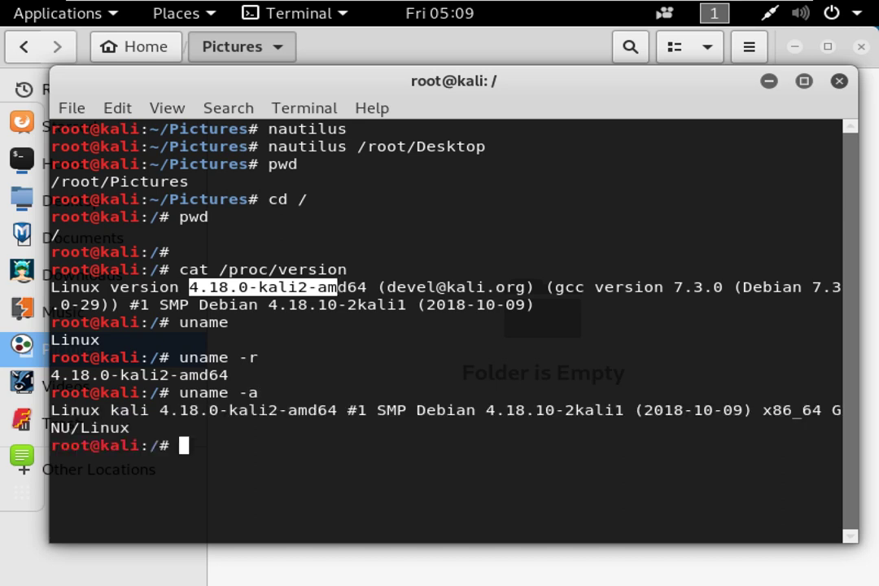
pyautogui.click(325, 354)
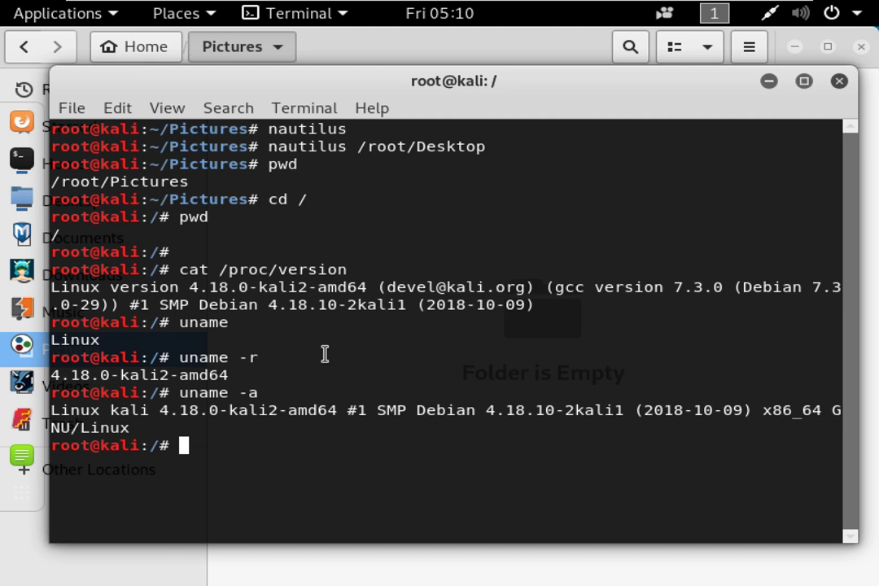
# Run uname -help, then correct it to uname --help to list the options.
pyautogui.press('Up')
pyautogui.press('BackSpace')
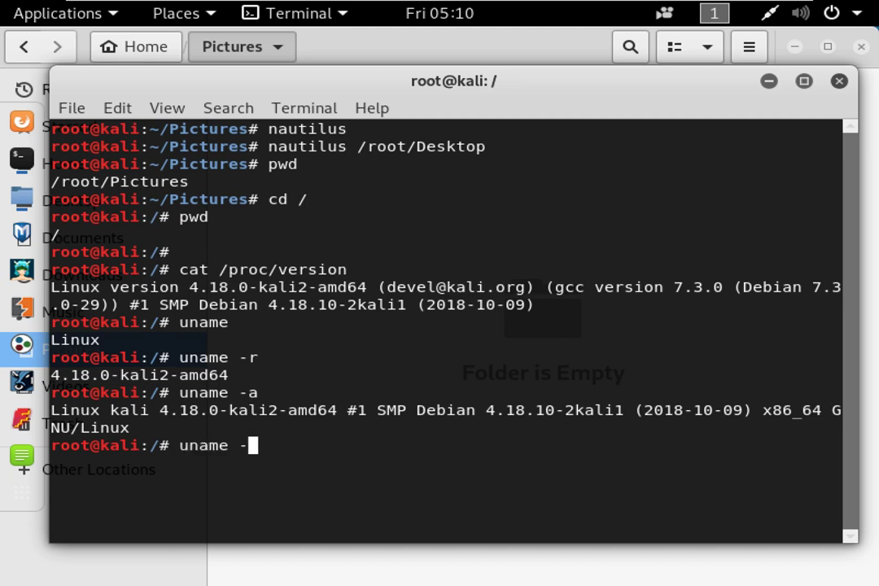
pyautogui.write('help')
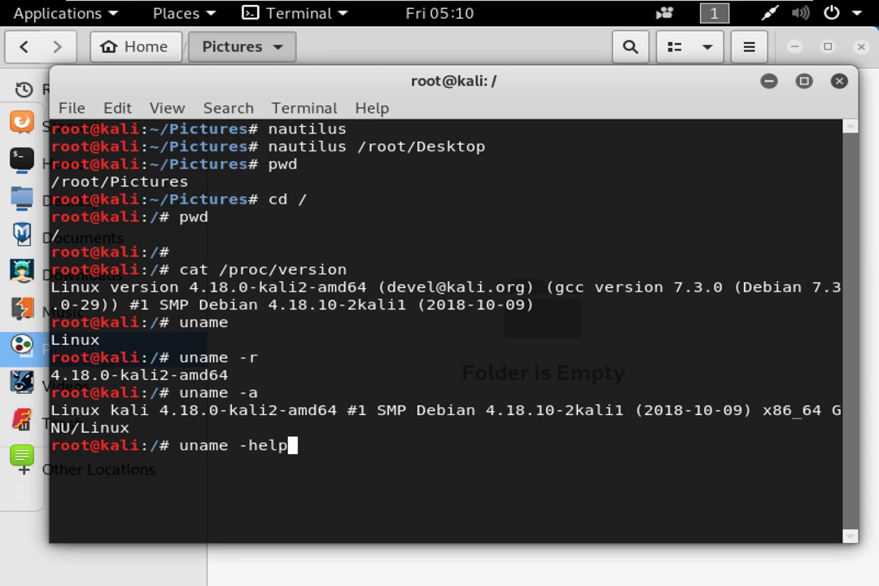
pyautogui.press('Return')
pyautogui.press('Up')
pyautogui.press('Left')
pyautogui.press('Left')
pyautogui.press('Left')
pyautogui.press('Left')
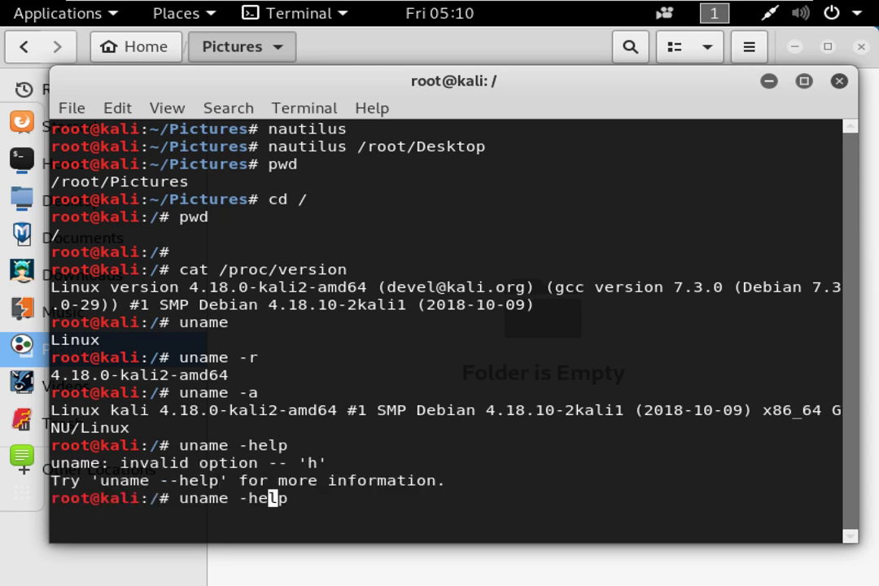
pyautogui.write('-')
pyautogui.press('Return')
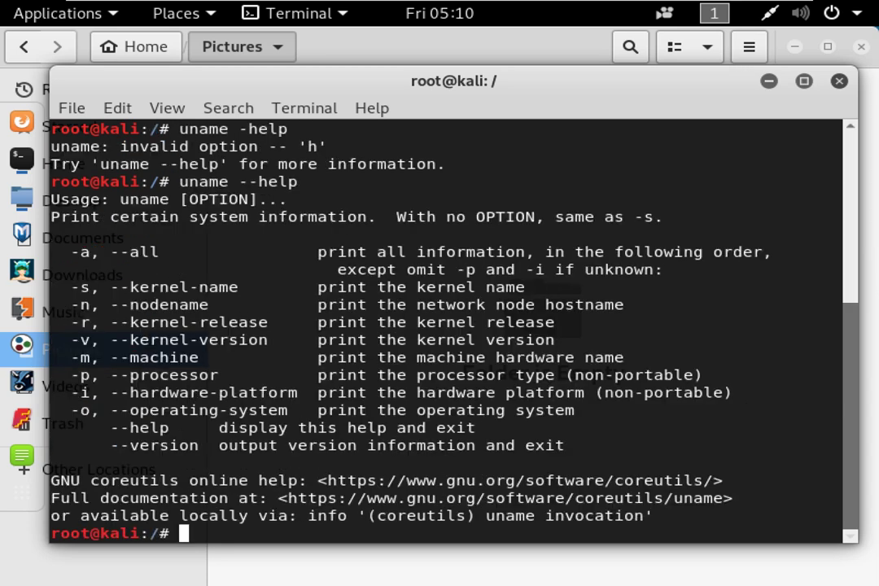
# Run uname --a to print the full system line.
pyautogui.press('Up')
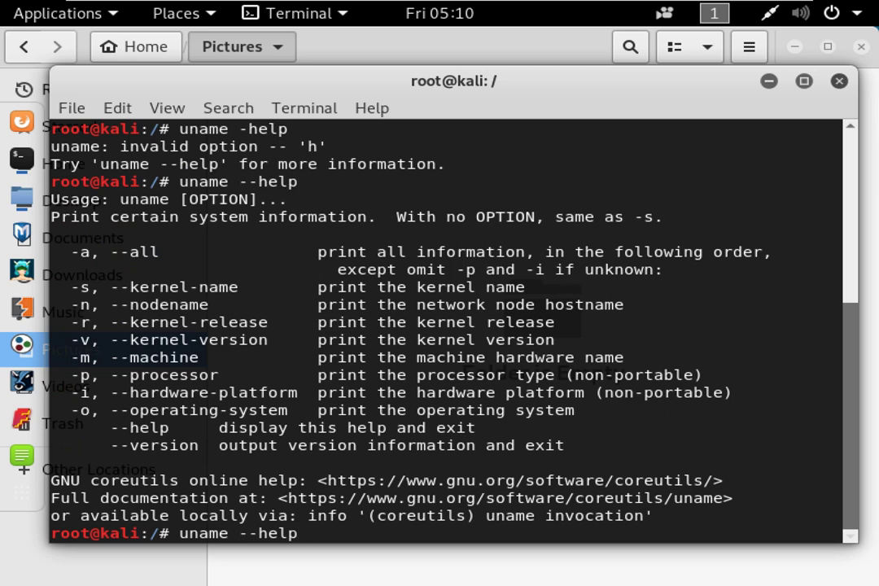
pyautogui.press('BackSpace')
pyautogui.press('BackSpace')
pyautogui.press('BackSpace')
pyautogui.press('BackSpace')
pyautogui.press('BackSpace')
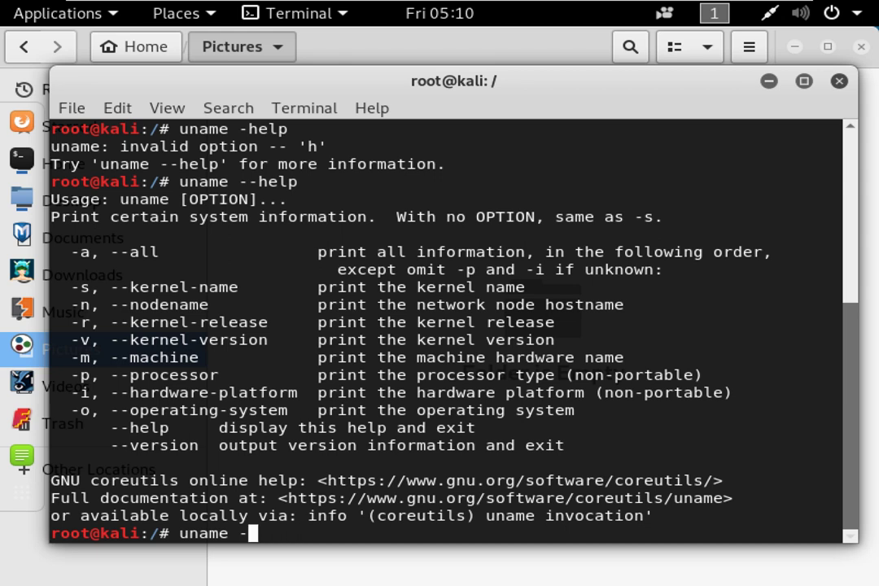
pyautogui.write('a')
pyautogui.press('BackSpace')
pyautogui.write('-a')
pyautogui.press('Return')
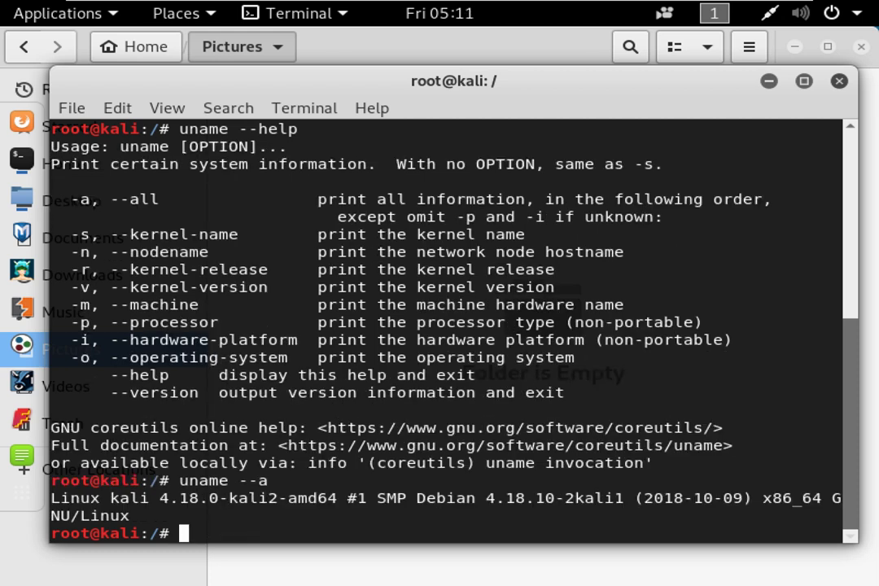
# Run uname -a, highlight the -a option, and add blank prompt lines.
pyautogui.press('Up')
pyautogui.press('Left')
pyautogui.press('Left')
pyautogui.press('BackSpace')
pyautogui.press('Return')
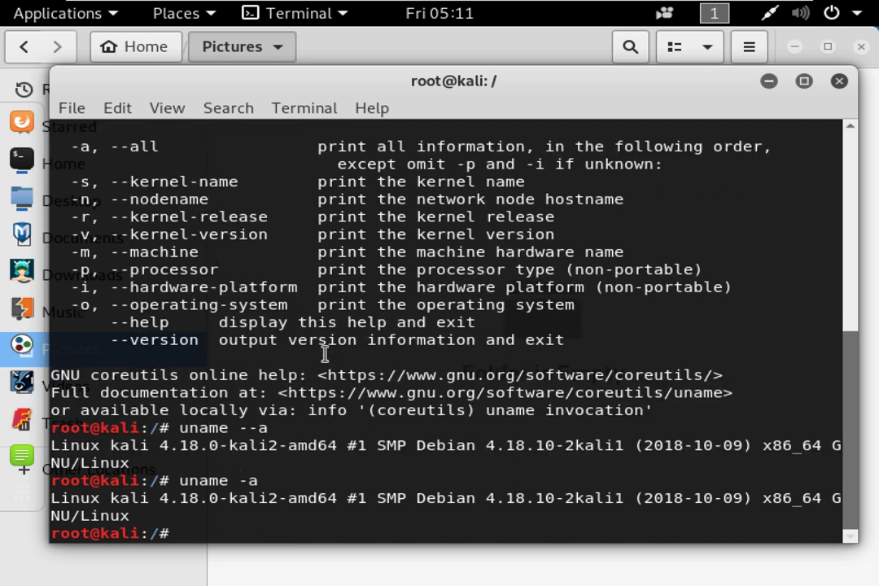
pyautogui.moveTo(257, 481); pyautogui.dragTo(241, 482)
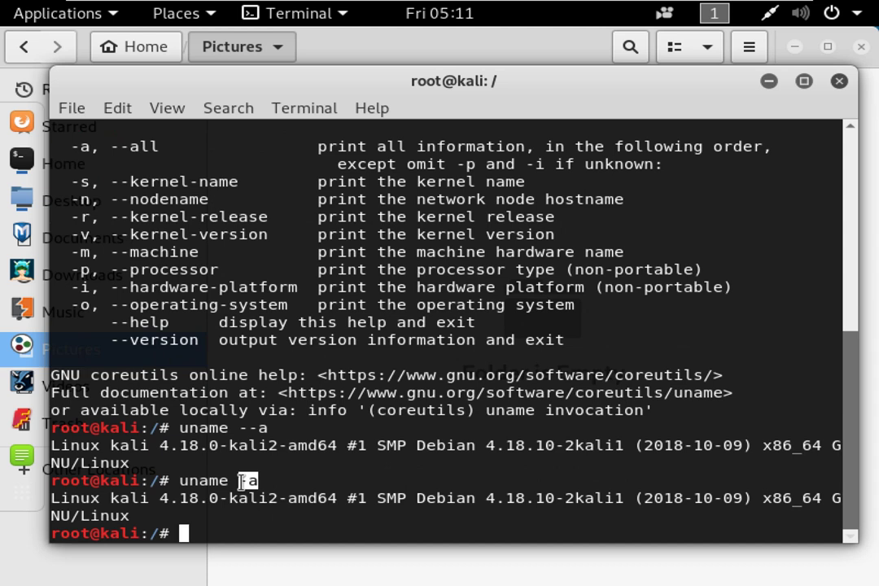
pyautogui.click(261, 481)
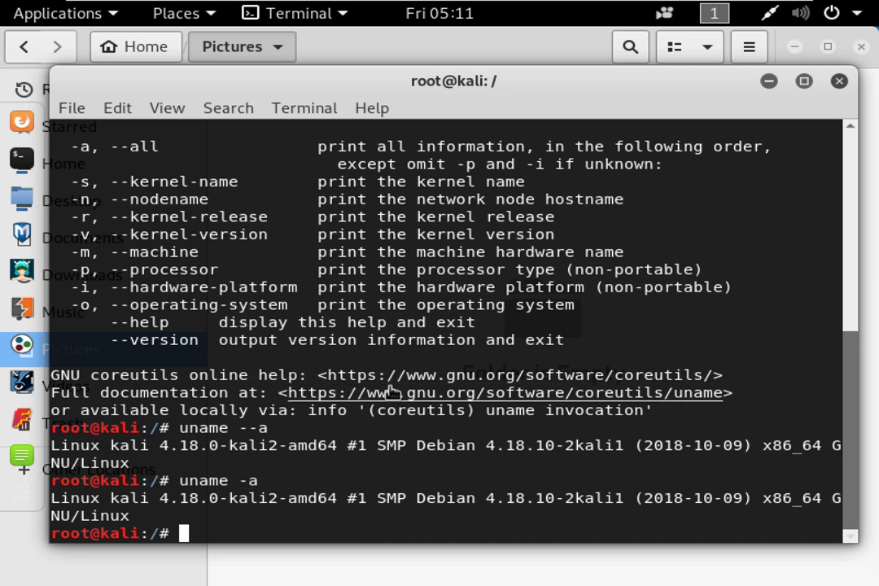
pyautogui.press('Return')
pyautogui.press('Return')
pyautogui.press('Return')
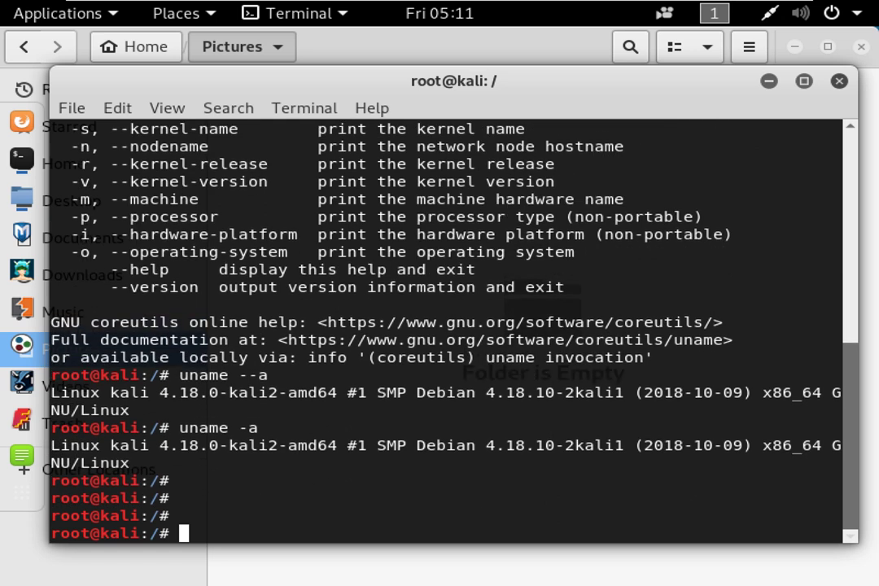
# Highlight the help text's option descriptions and the coreutils online help address.
pyautogui.scroll(2, 444, 346)
pyautogui.moveTo(72, 215); pyautogui.dragTo(609, 406)
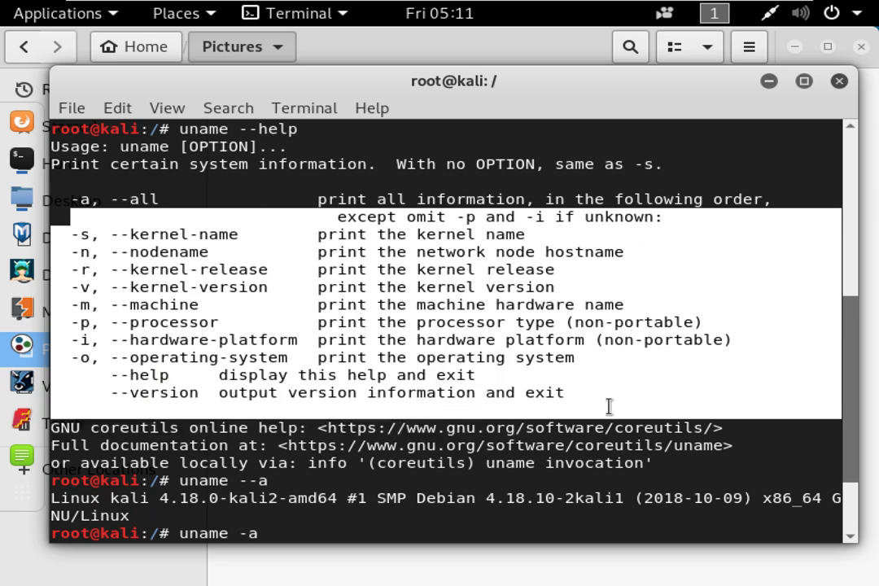
pyautogui.click(584, 357)
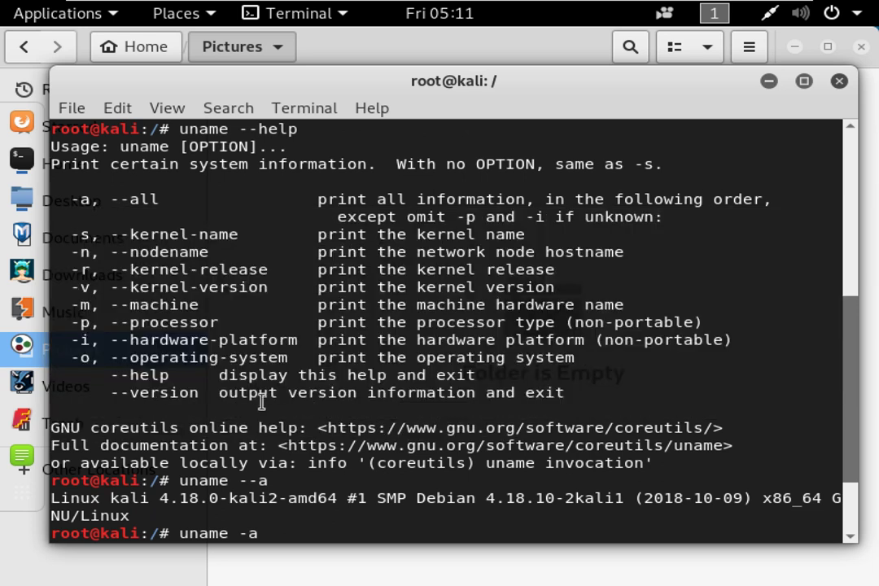
pyautogui.moveTo(319, 428); pyautogui.dragTo(713, 425)
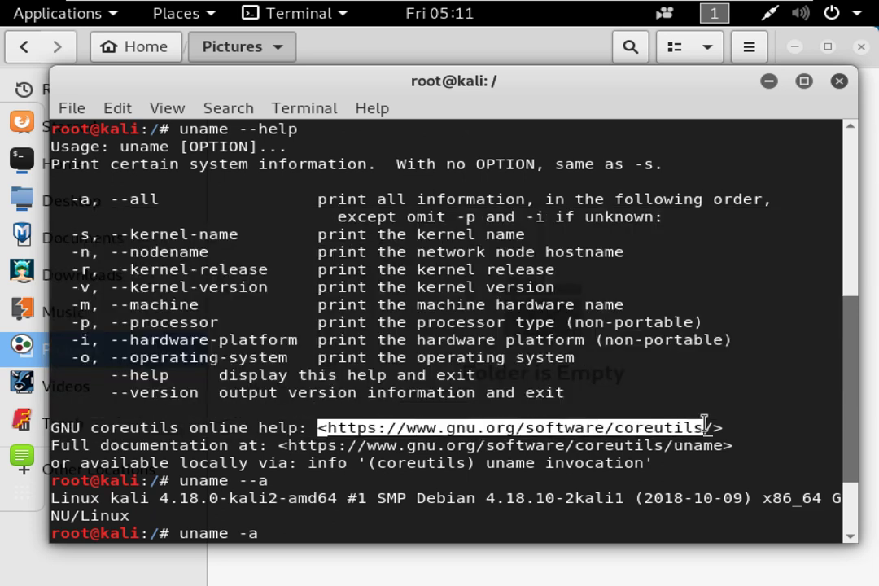
pyautogui.press('Return')
pyautogui.press('Return')
pyautogui.press('Return')
pyautogui.press('Return')
pyautogui.press('Return')
pyautogui.press('Return')
pyautogui.press('Return')
pyautogui.press('Return')
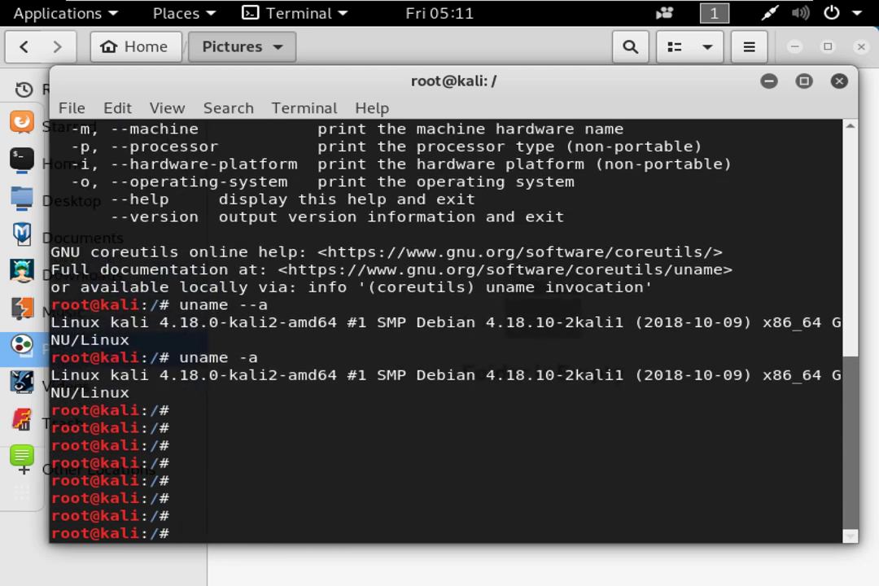
# Show uname --help and highlight the --all, -s, --nodename, -r and -v option lines.
pyautogui.write('unam')
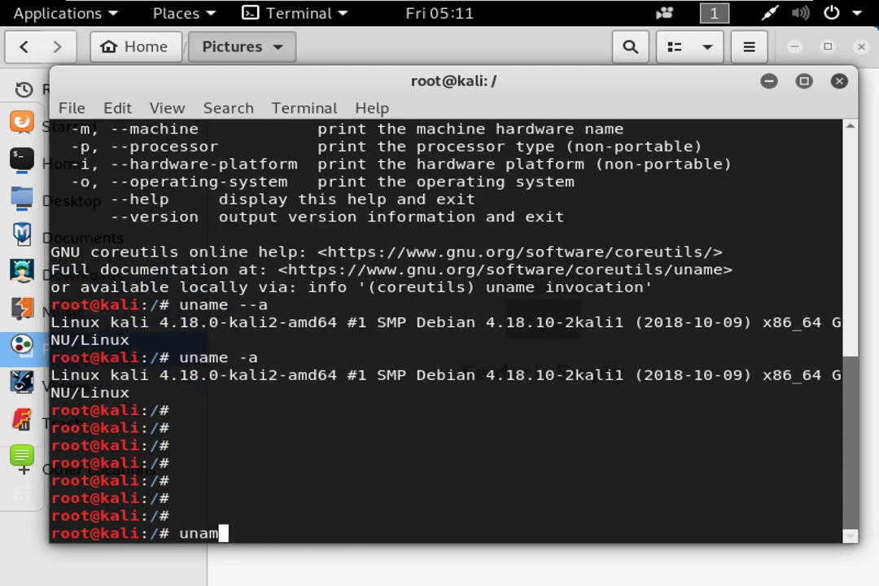
pyautogui.write('e --help')
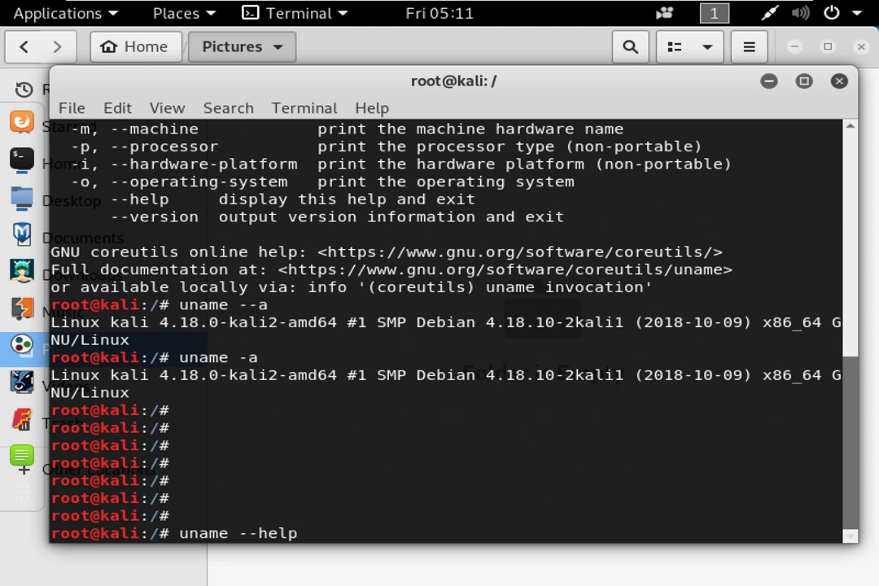
pyautogui.press('Return')
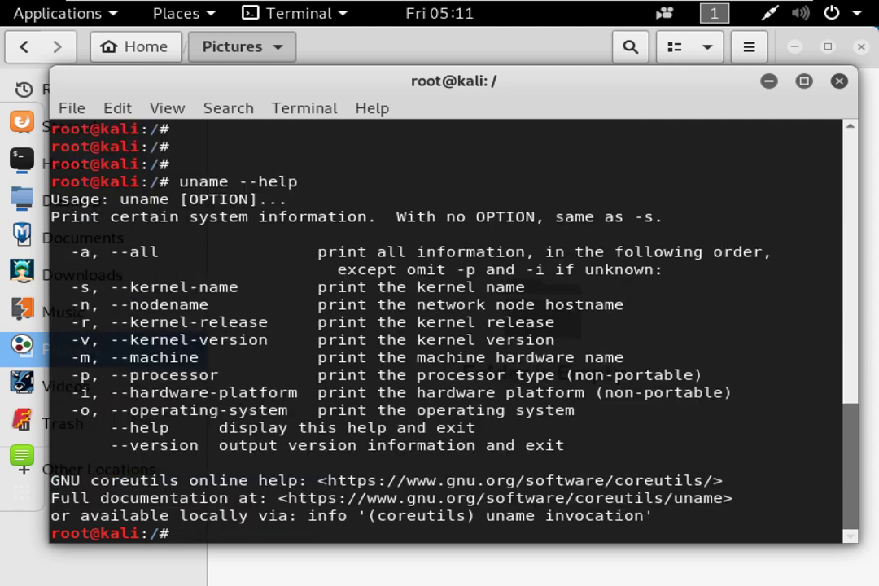
pyautogui.moveTo(73, 252); pyautogui.dragTo(381, 252)
pyautogui.click(444, 257)
pyautogui.moveTo(495, 252); pyautogui.dragTo(765, 249)
pyautogui.click(674, 257)
pyautogui.moveTo(62, 286); pyautogui.dragTo(237, 286)
pyautogui.moveTo(72, 304); pyautogui.dragTo(147, 304)
pyautogui.moveTo(71, 322); pyautogui.dragTo(267, 323)
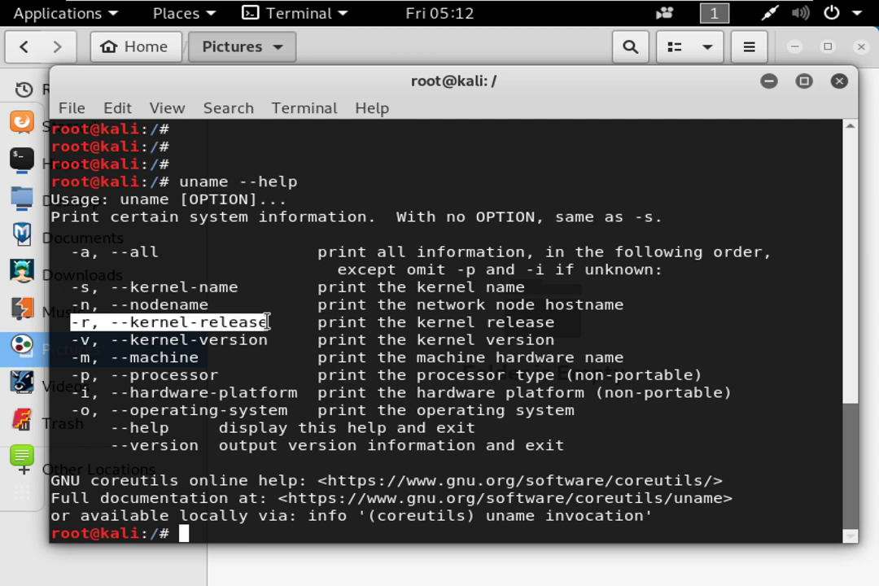
pyautogui.moveTo(72, 339); pyautogui.dragTo(279, 340)
pyautogui.click(291, 291)
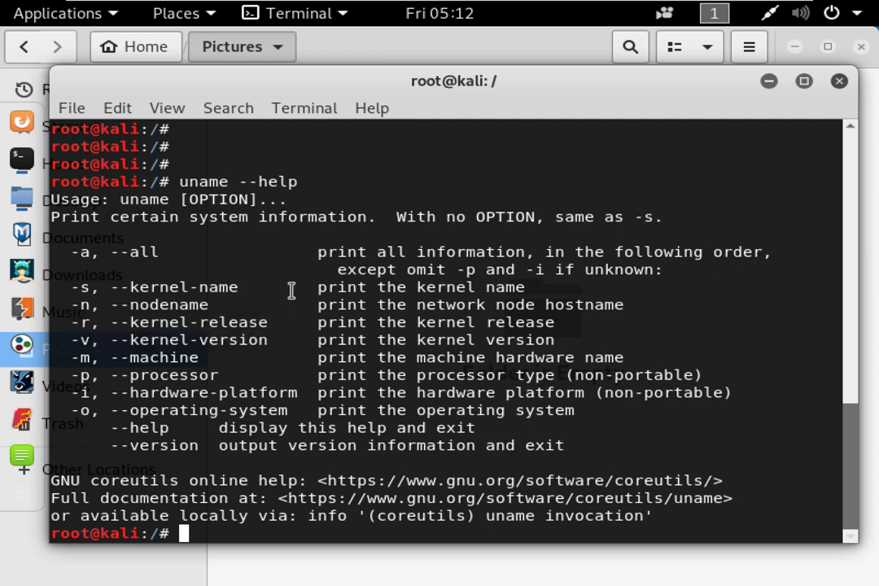
# Run uname -v to print the kernel version #1 SMP Debian 4.18.10-2kali1 (2018-10-09).
pyautogui.write('uname -v')
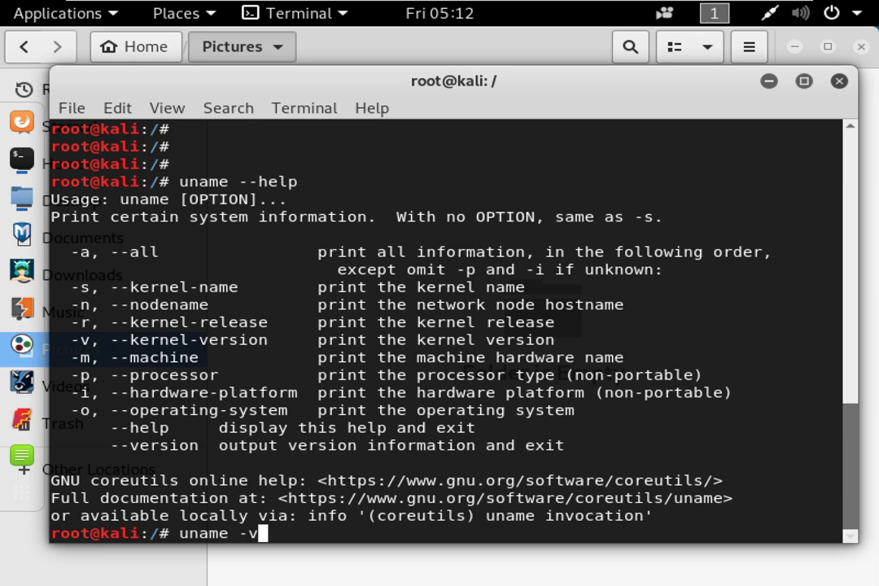
pyautogui.press('Return')
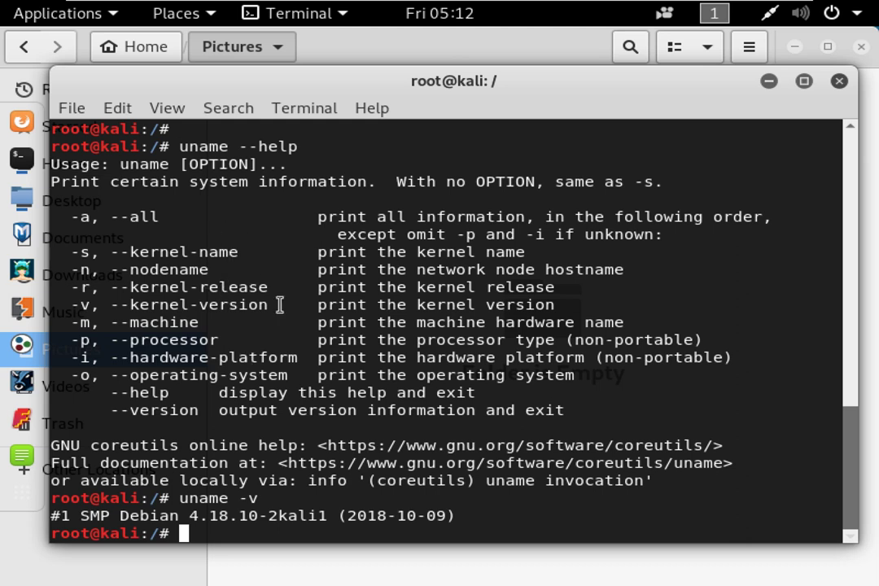
pyautogui.press('Return')
pyautogui.press('Return')
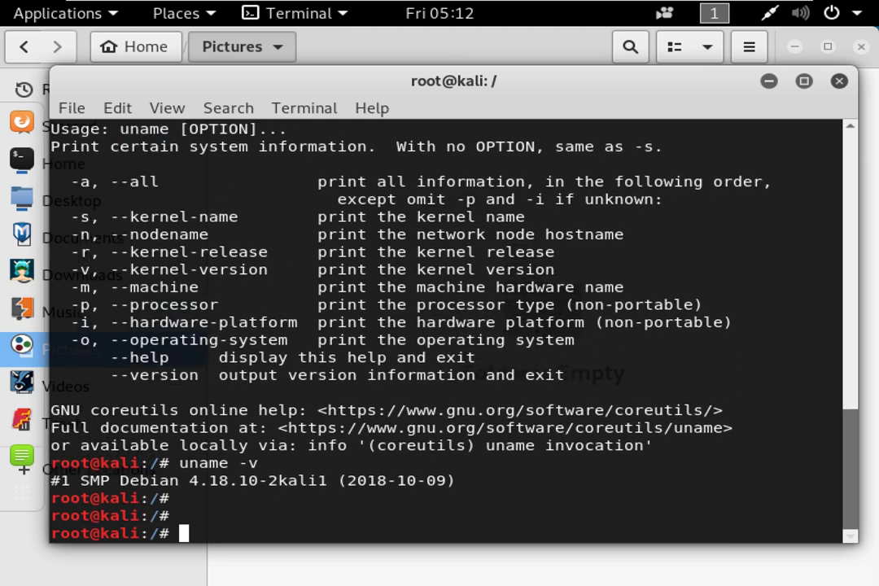
# Run airodump-ng --help and highlight its filter options.
pyautogui.write('airodump-ng')
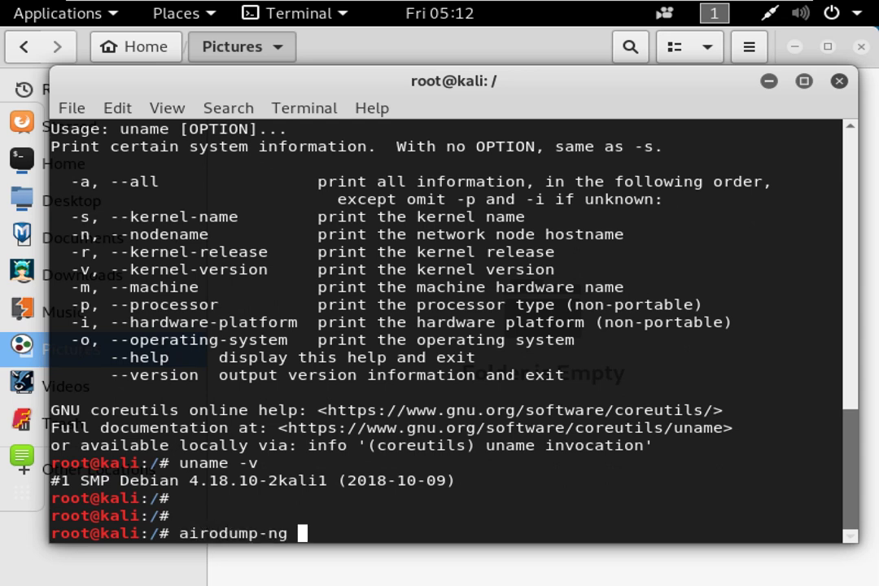
pyautogui.write(' --help')
pyautogui.press('Return')
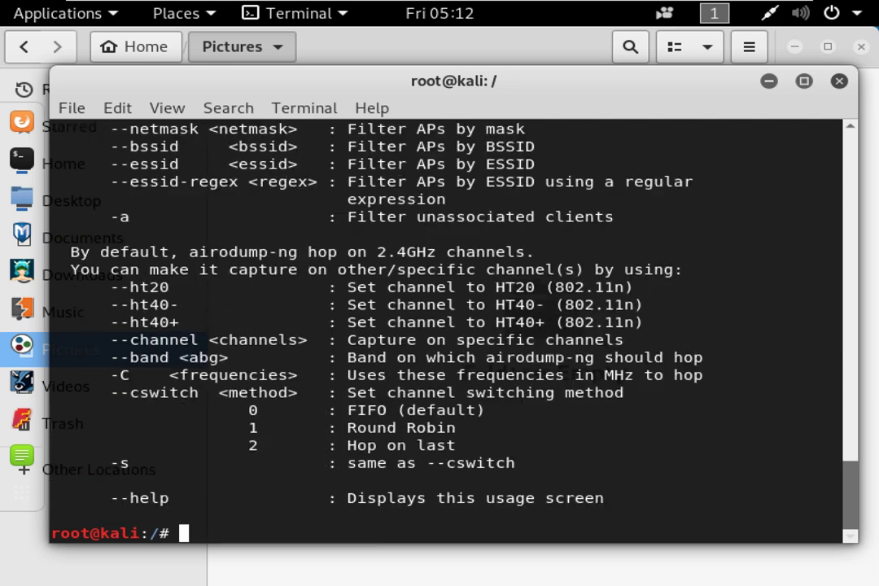
pyautogui.scroll(2, 207, 234)
pyautogui.moveTo(152, 217); pyautogui.dragTo(497, 350)
pyautogui.click(446, 416)
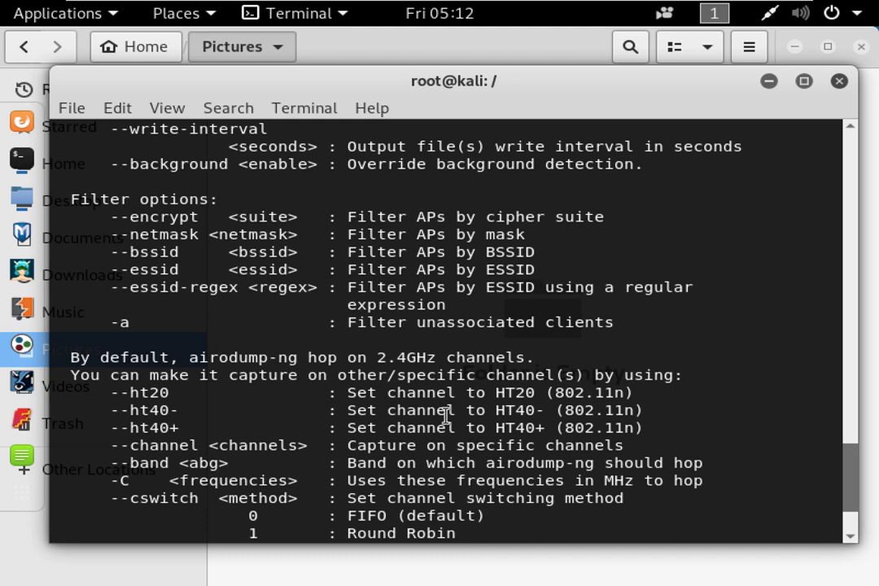
# Highlight the --write option and the usage line's <options> and interface placeholders.
pyautogui.scroll(3, 368, 317)
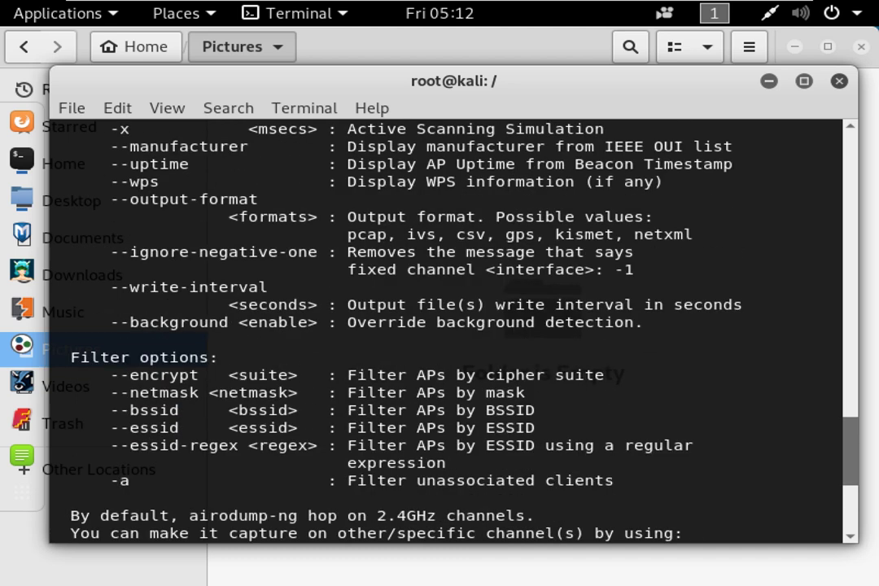
pyautogui.scroll(7, 228, 261)
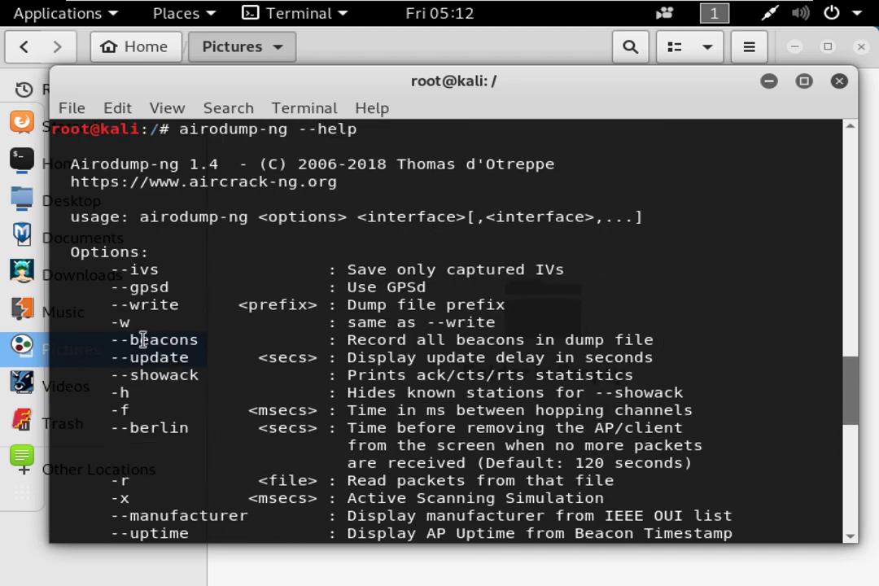
pyautogui.moveTo(112, 305); pyautogui.dragTo(531, 313)
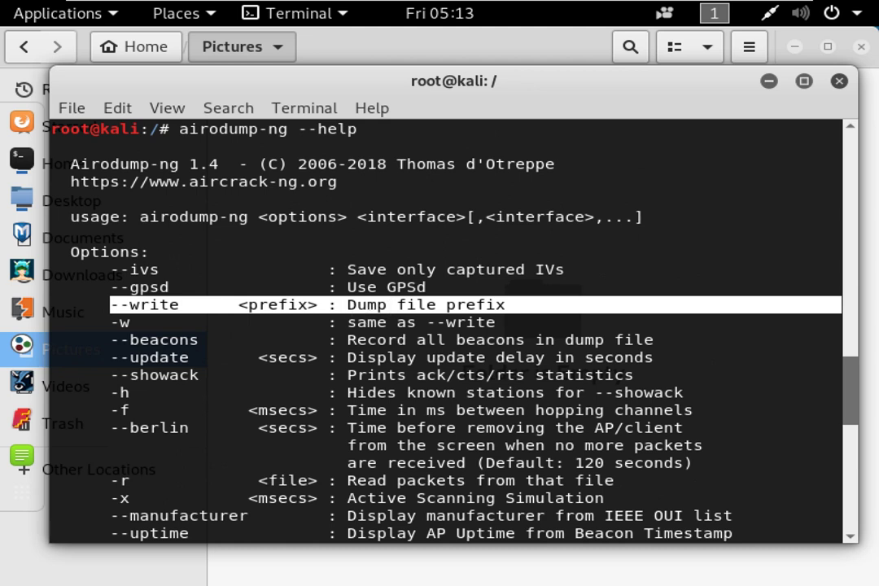
pyautogui.moveTo(140, 217); pyautogui.dragTo(427, 218)
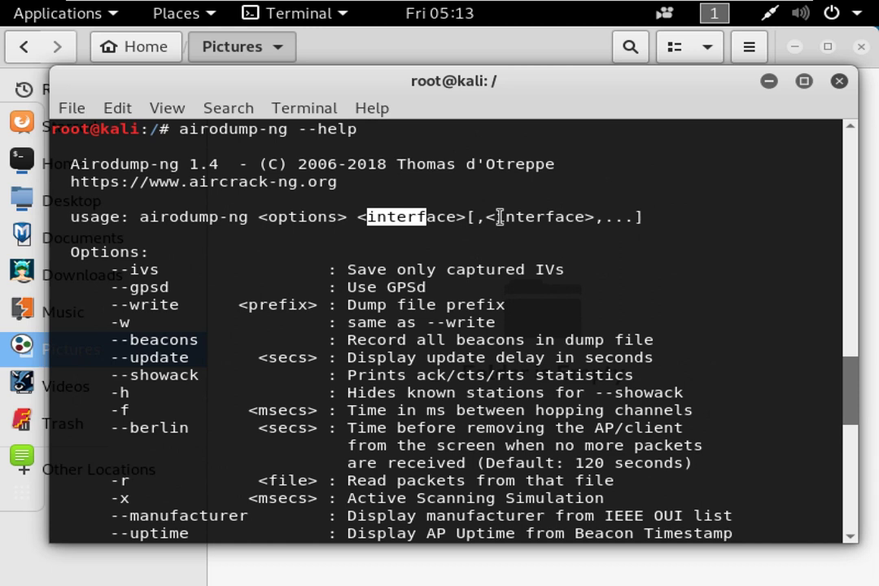
pyautogui.moveTo(605, 217); pyautogui.dragTo(655, 217)
pyautogui.click(615, 250)
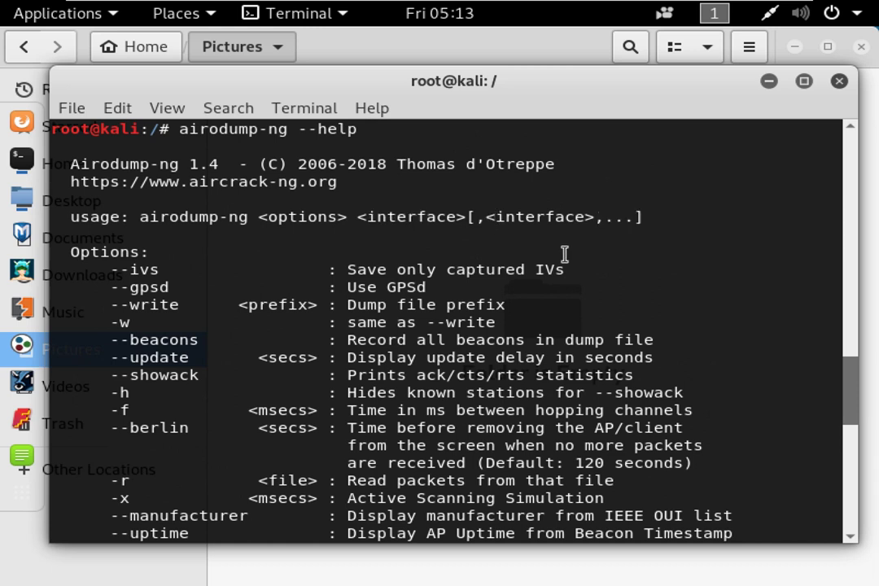
# Clear the terminal with Ctrl+L, leaving an empty root prompt.
pyautogui.scroll(-10, 449, 325)
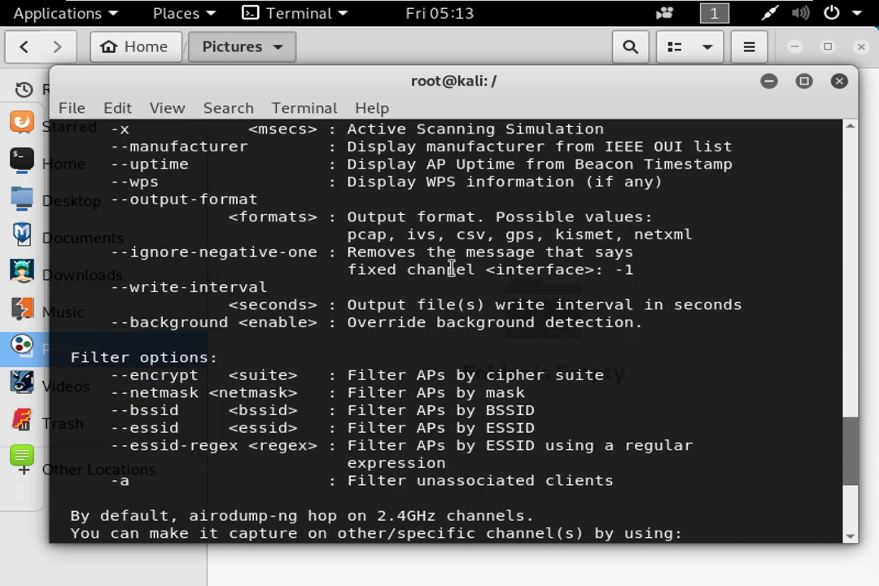
pyautogui.hotkey('ctrl', 'l')
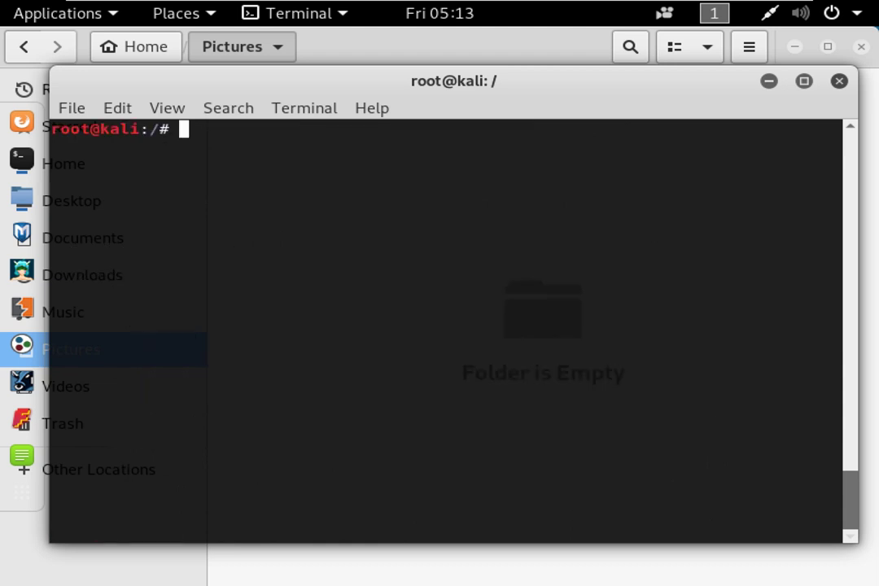
pyautogui.press('Return')
pyautogui.press('Return')
pyautogui.press('Return')
# Run man cd, which reports no manual entry for cd.
pyautogui.write('man ')
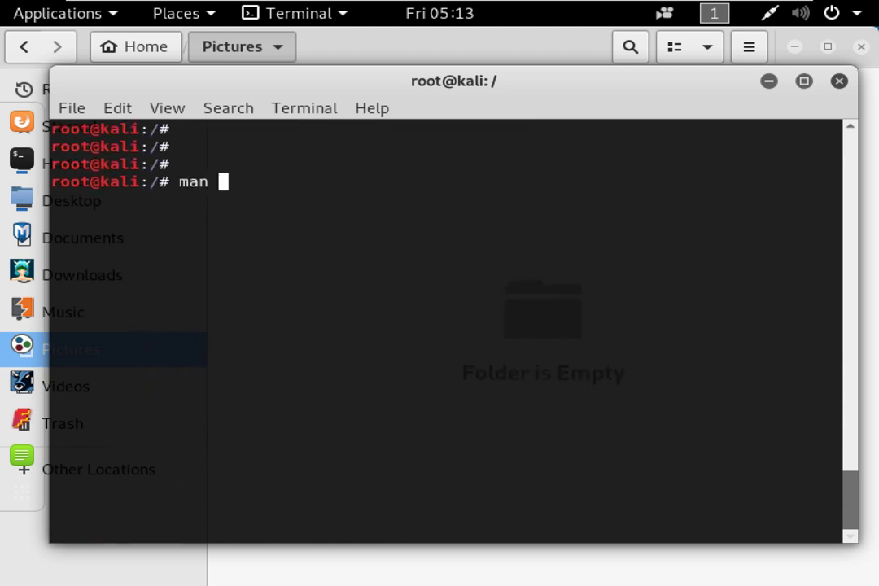
pyautogui.write('cd')
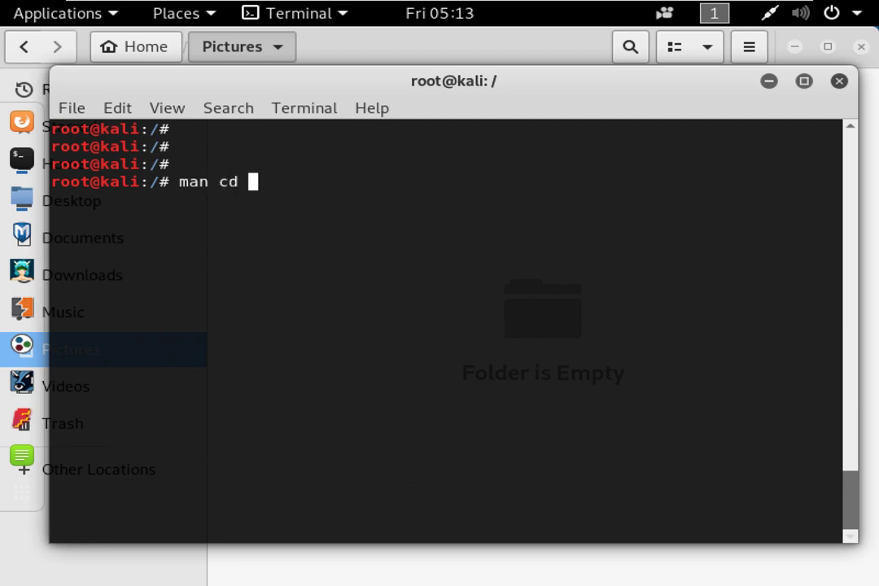
pyautogui.moveTo(220, 182); pyautogui.dragTo(181, 184)
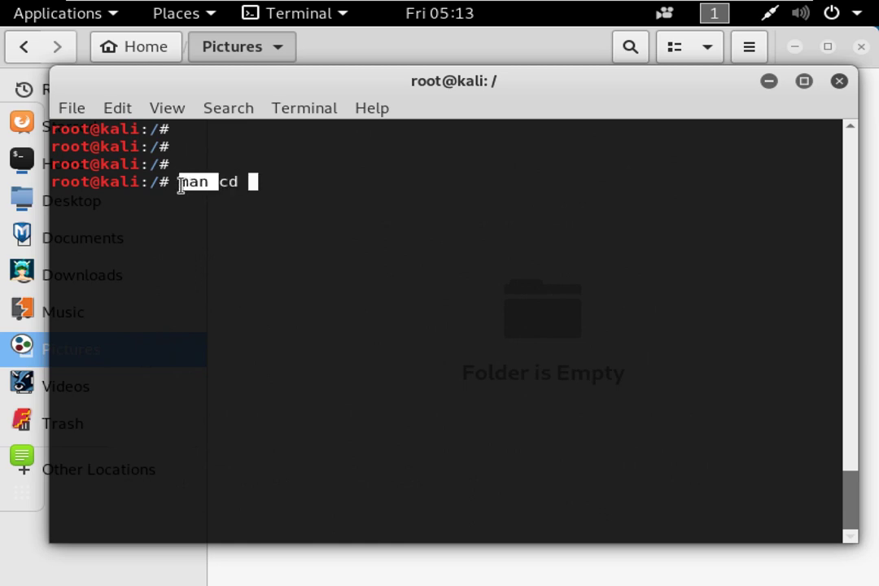
pyautogui.moveTo(220, 181); pyautogui.dragTo(236, 181)
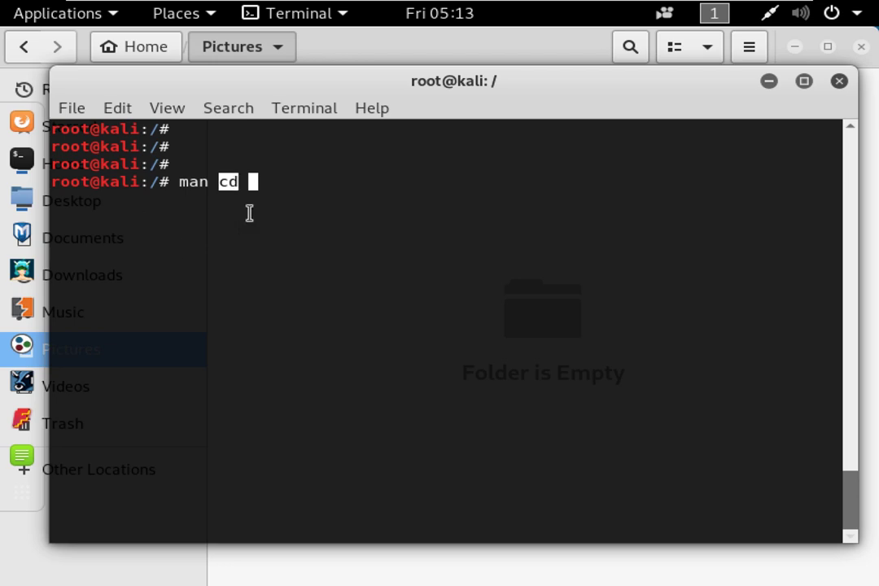
pyautogui.click(295, 221)
pyautogui.press('Return')
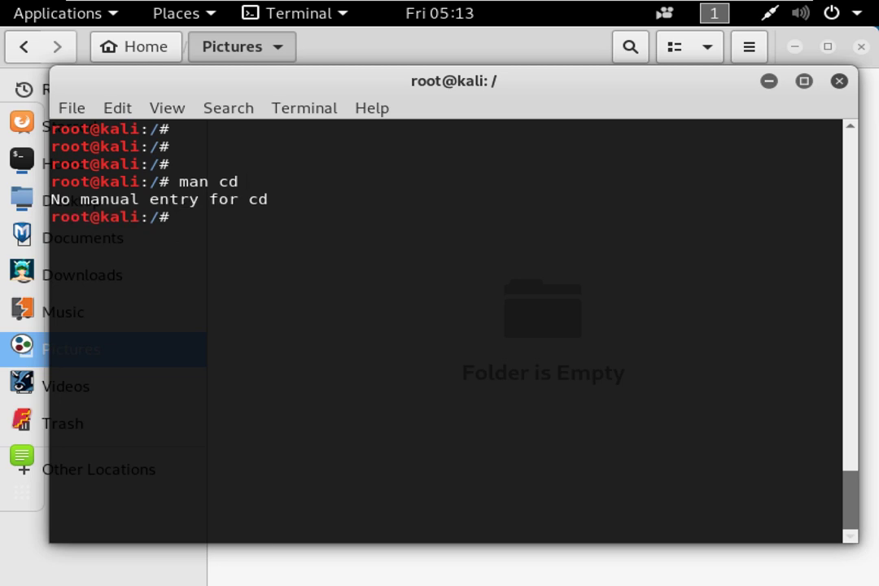
pyautogui.moveTo(230, 205); pyautogui.dragTo(298, 202)
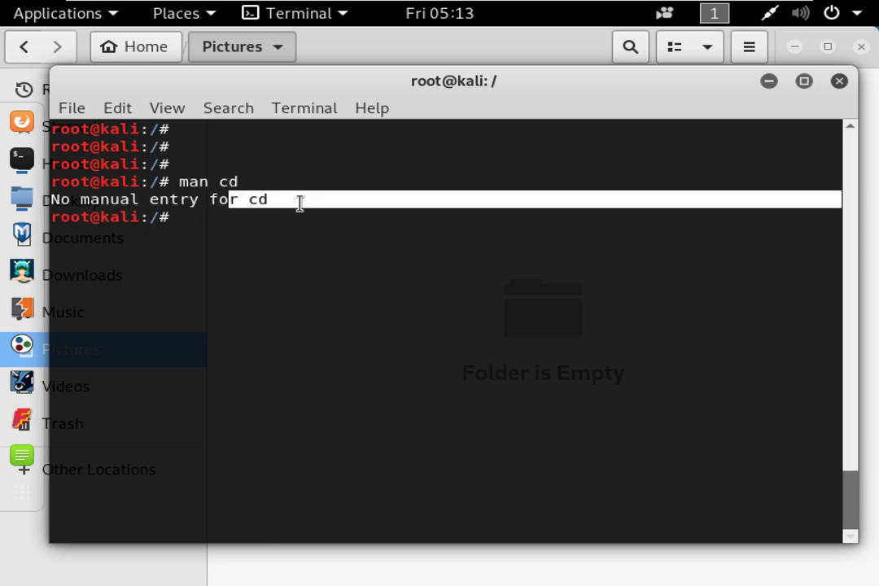
pyautogui.click(320, 271)
# Edit the recalled command into man pwd.
pyautogui.press('Up')
pyautogui.press('BackSpace')
pyautogui.press('BackSpace')
pyautogui.press('BackSpace')
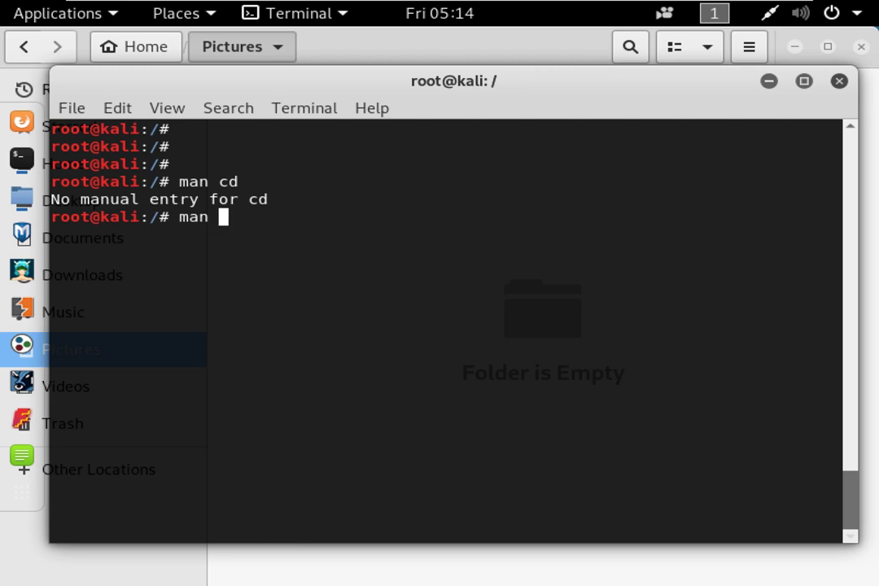
pyautogui.write('pwd')
# Open the pwd manual, page to its end and quit.
pyautogui.press('Return')
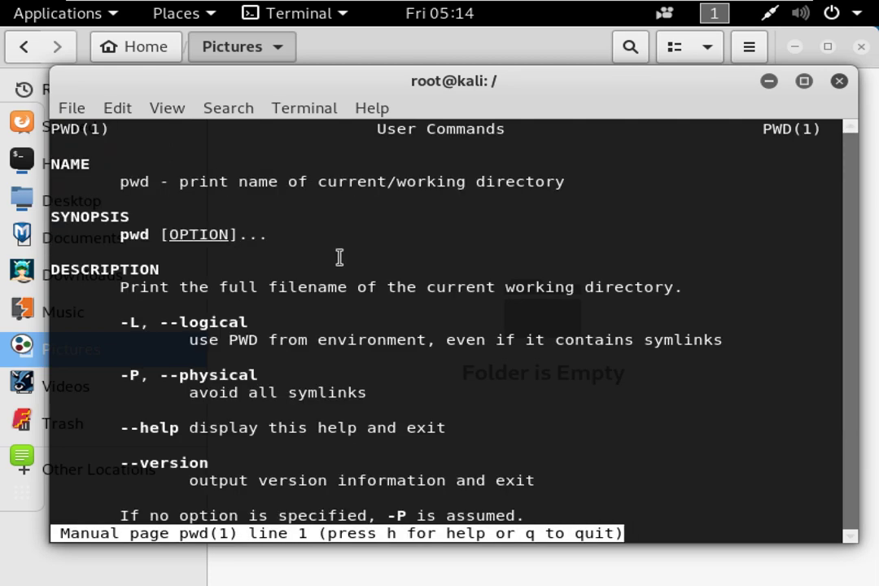
pyautogui.press('space')
pyautogui.press('space')
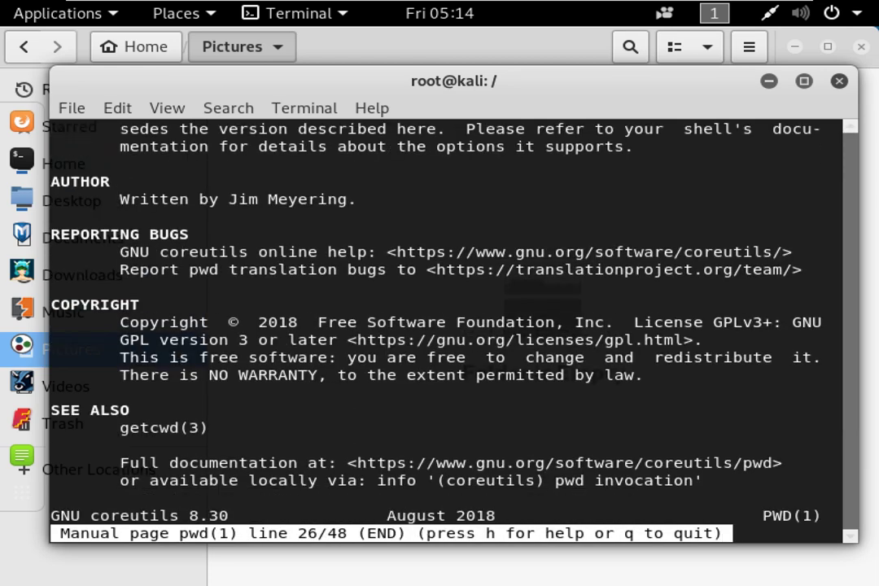
pyautogui.press('q')
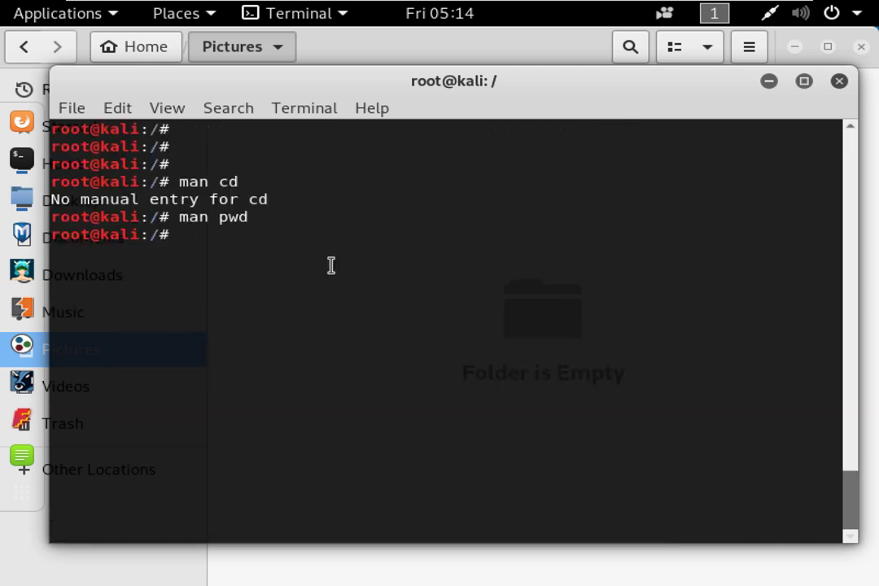
# Reopen man pwd and highlight its NAME description, SYNOPSIS and -L/-P options.
pyautogui.press('Up')
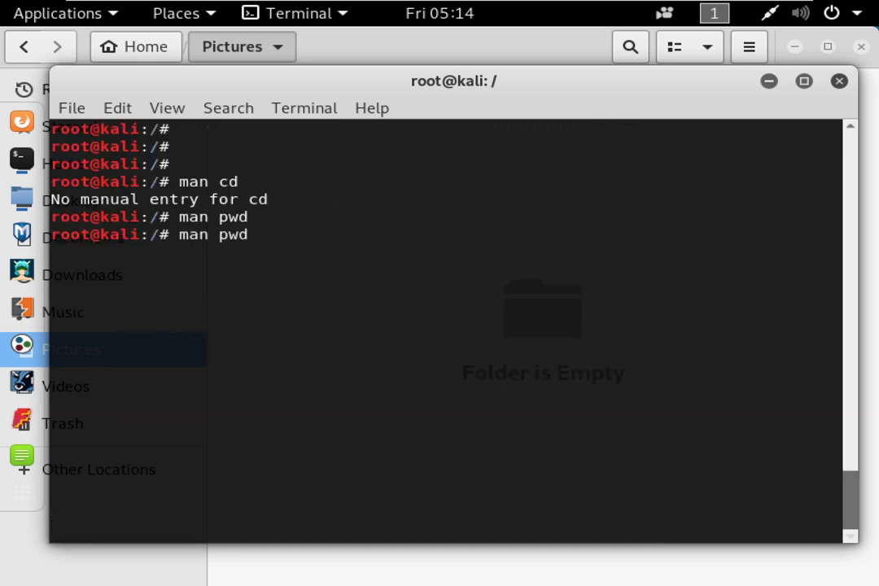
pyautogui.press('Return')
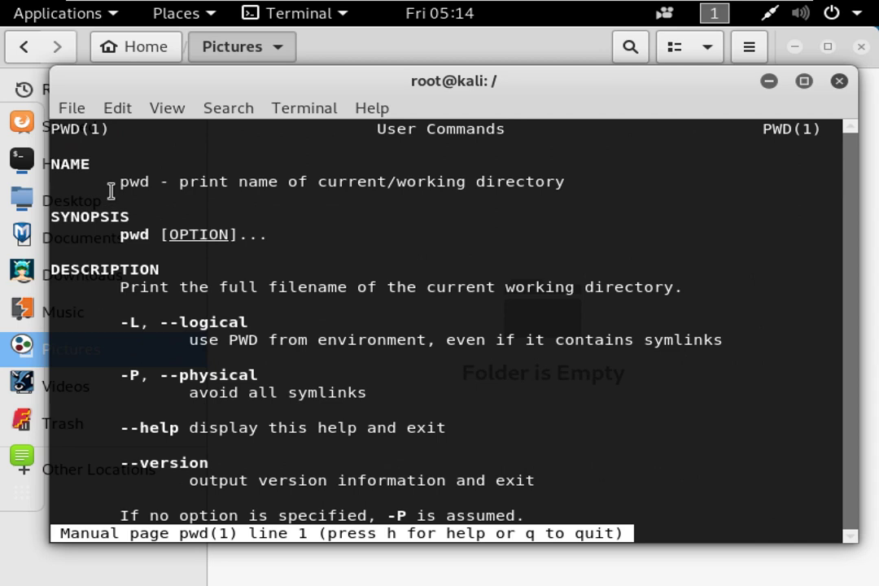
pyautogui.moveTo(110, 181); pyautogui.dragTo(583, 185)
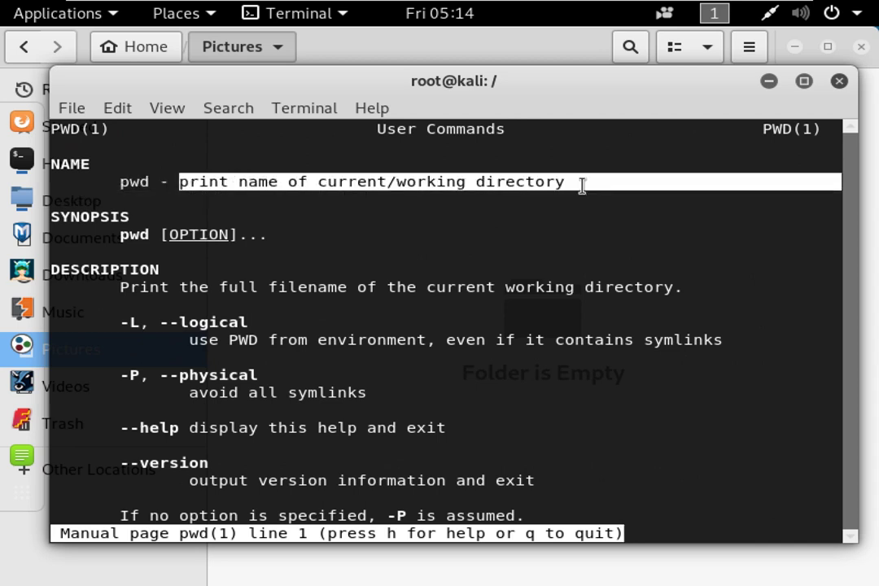
pyautogui.moveTo(121, 235); pyautogui.dragTo(273, 236)
pyautogui.moveTo(120, 323); pyautogui.dragTo(234, 330)
pyautogui.click(147, 382)
pyautogui.moveTo(120, 374); pyautogui.dragTo(230, 369)
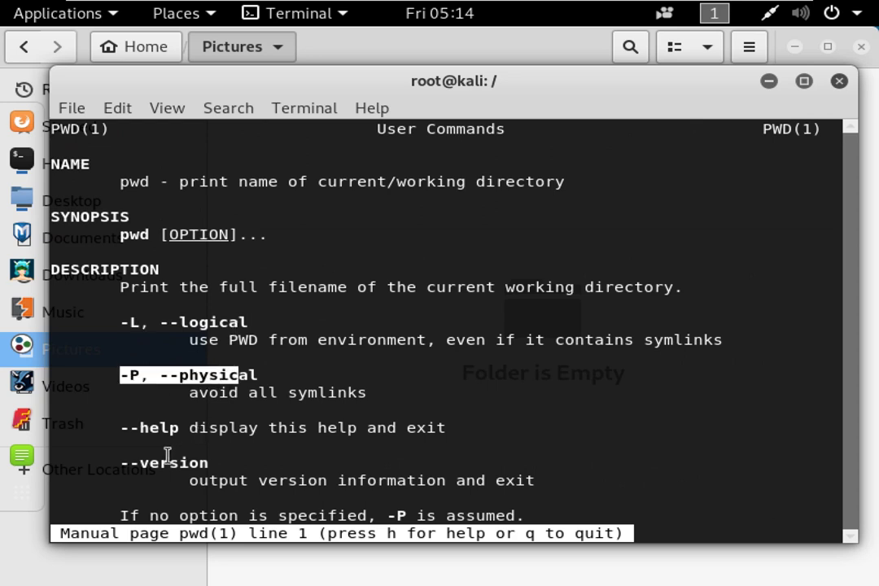
pyautogui.click(141, 463)
# Highlight the pwd manual's author line, coreutils online help URL and copyright notice.
pyautogui.scroll(-2, 190, 386)
pyautogui.scroll(-4, 192, 388)
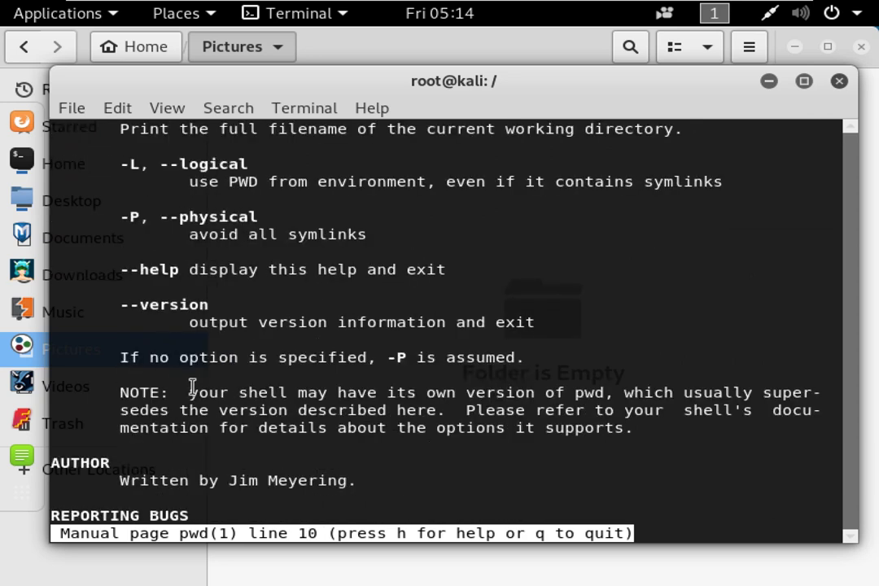
pyautogui.moveTo(125, 322); pyautogui.dragTo(365, 322)
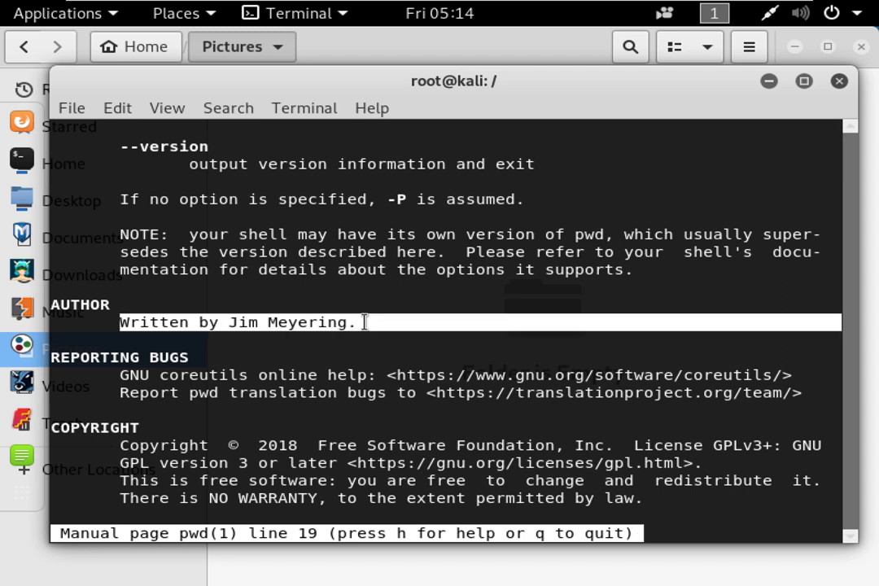
pyautogui.click(130, 348)
pyautogui.moveTo(386, 375); pyautogui.dragTo(781, 374)
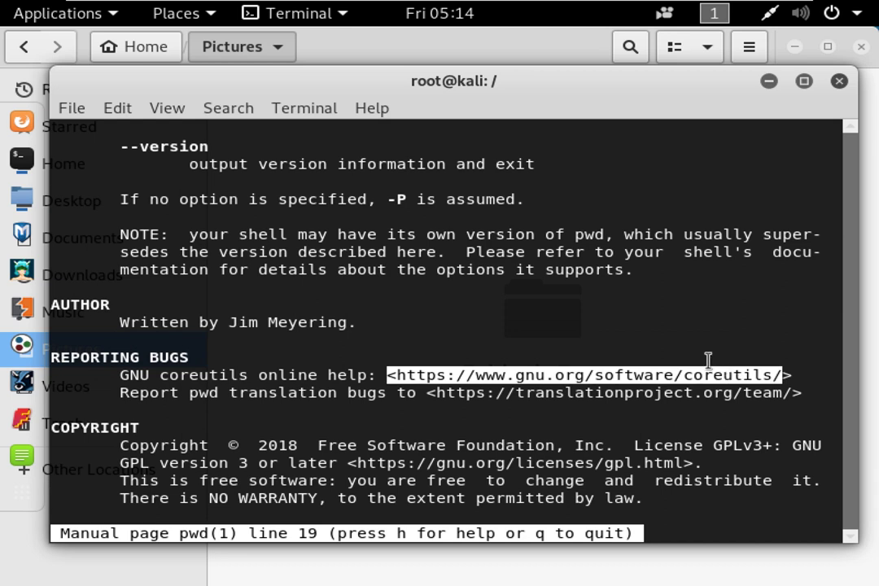
pyautogui.moveTo(149, 447); pyautogui.dragTo(677, 498)
pyautogui.click(678, 498)
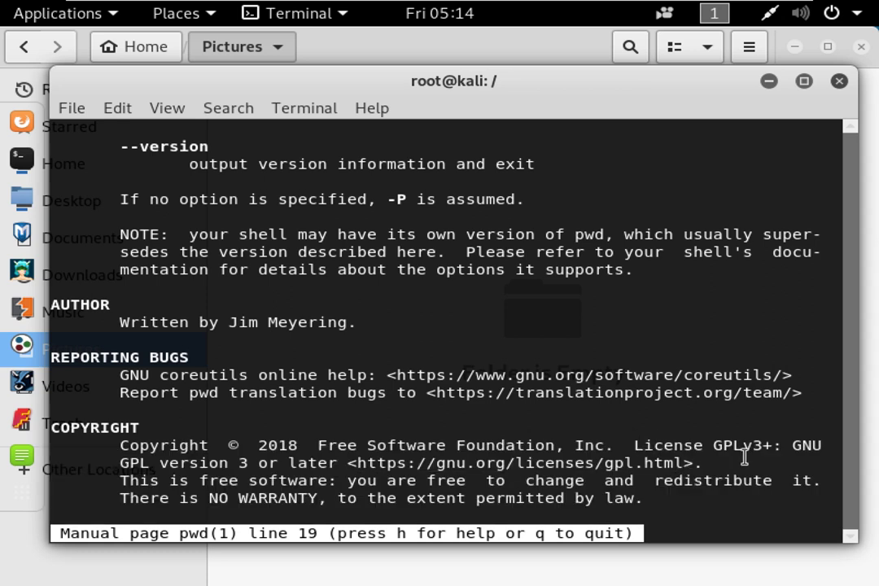
# Highlight the GPLv3+ licence name and URL, then quit the manual.
pyautogui.moveTo(717, 445); pyautogui.dragTo(822, 448)
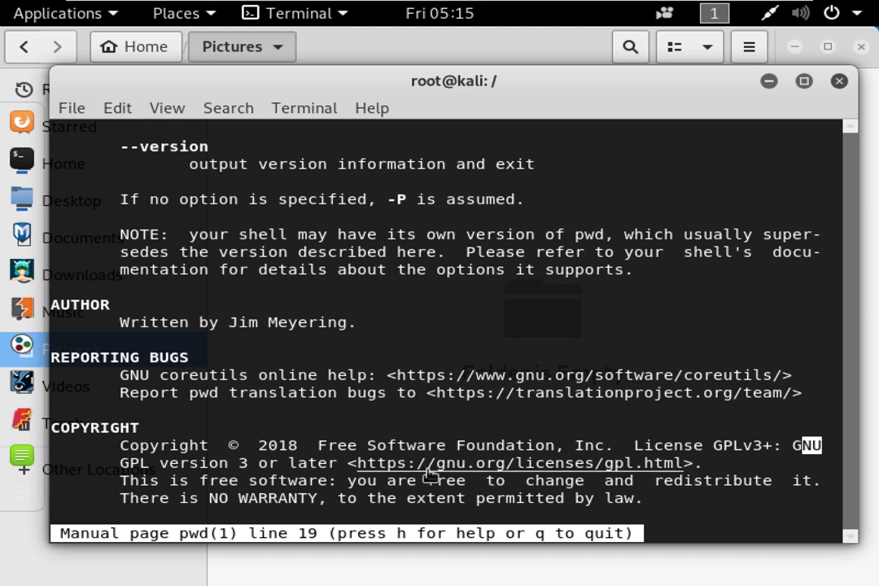
pyautogui.click(359, 476)
pyautogui.moveTo(348, 463); pyautogui.dragTo(685, 464)
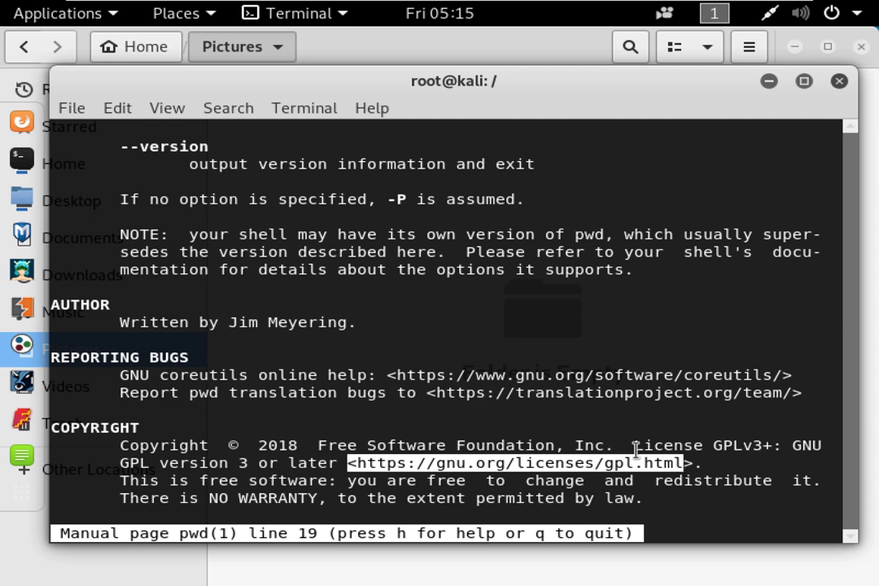
pyautogui.scroll(-2, 604, 465)
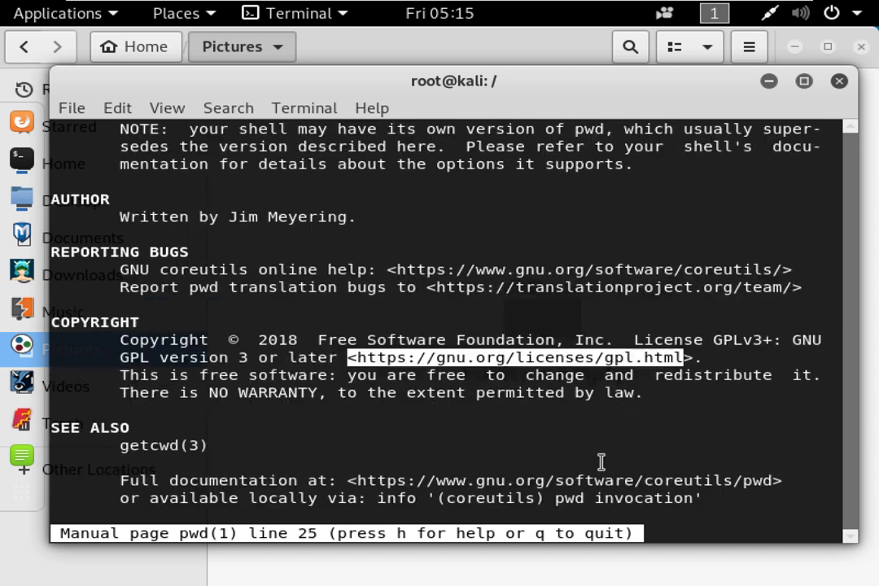
pyautogui.click(552, 534)
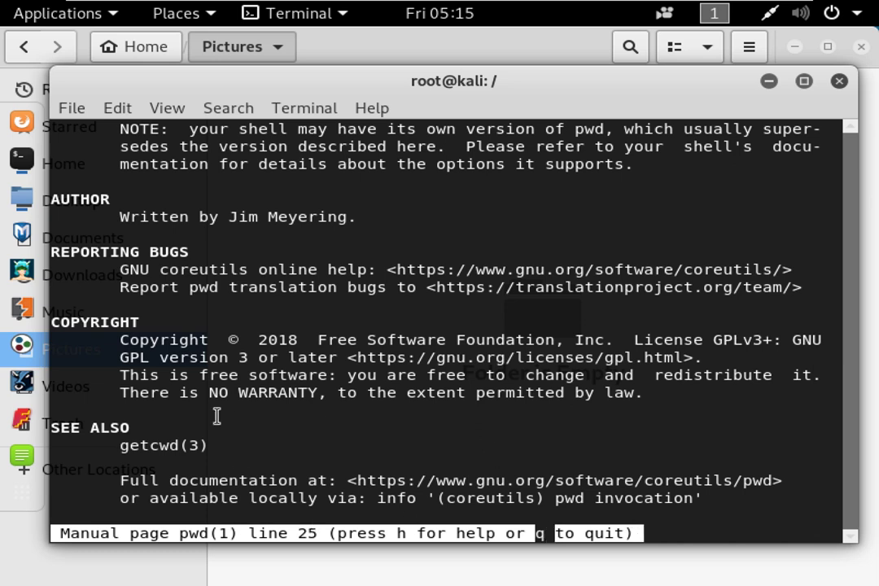
pyautogui.scroll(-1, 295, 426)
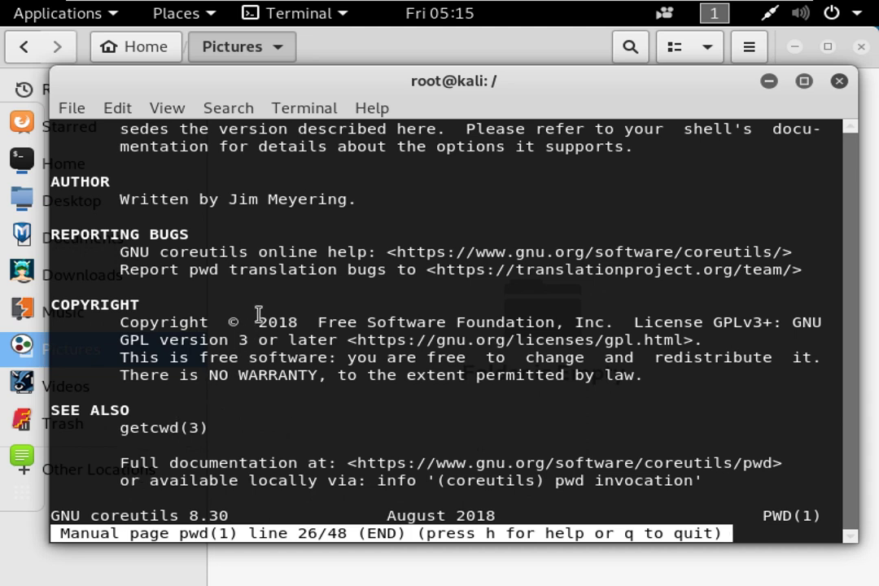
pyautogui.press('q')
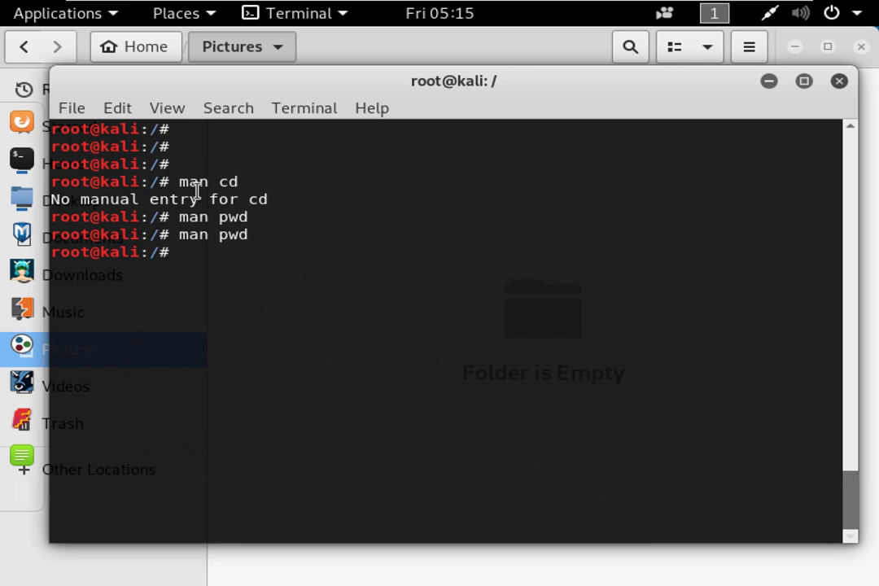
pyautogui.write('pwd')
pyautogui.press('Return')
pyautogui.write('mkdir')
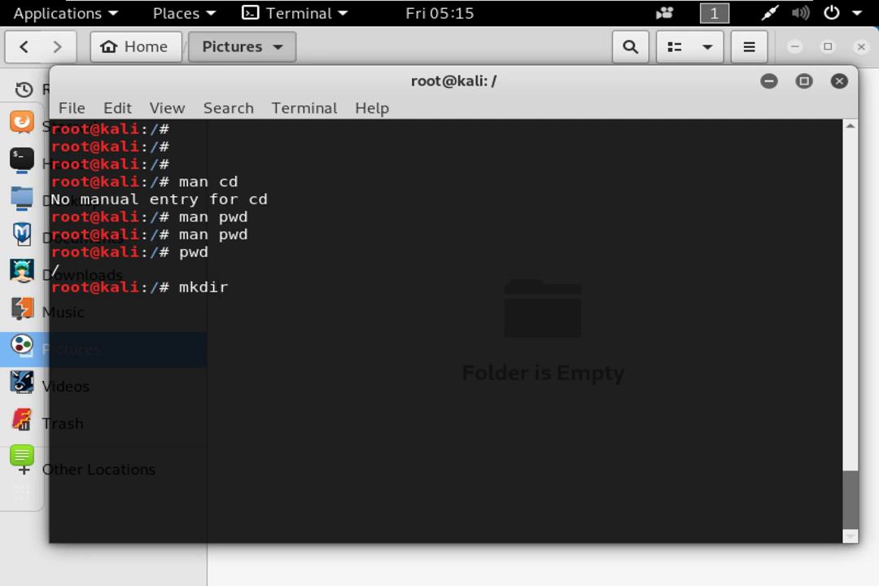
pyautogui.write(' test1')
pyautogui.press('Return')
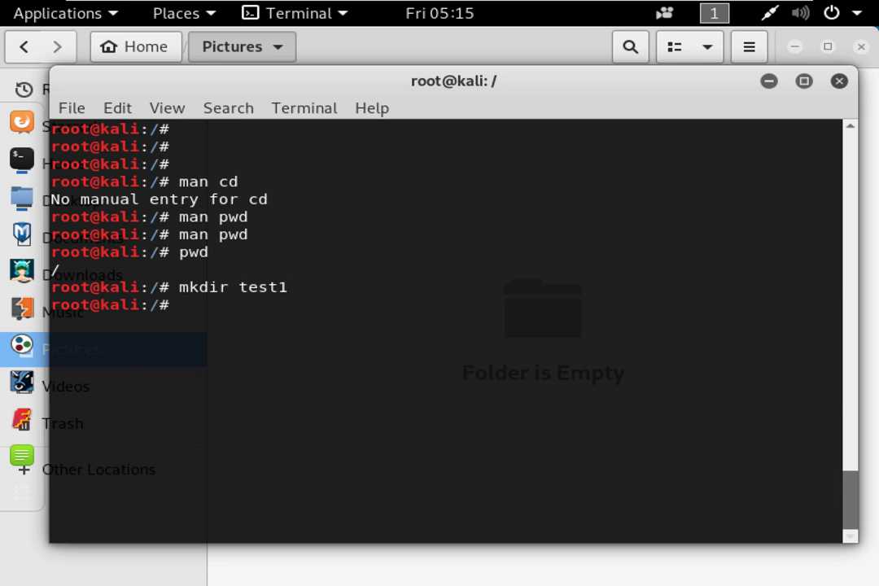
pyautogui.write('ls')
pyautogui.press('Return')
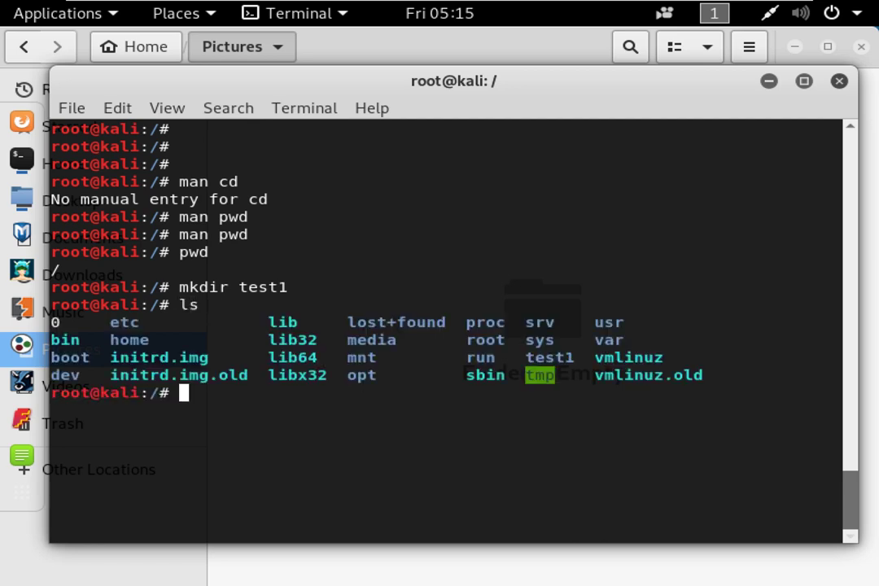
pyautogui.doubleClick(244, 287)
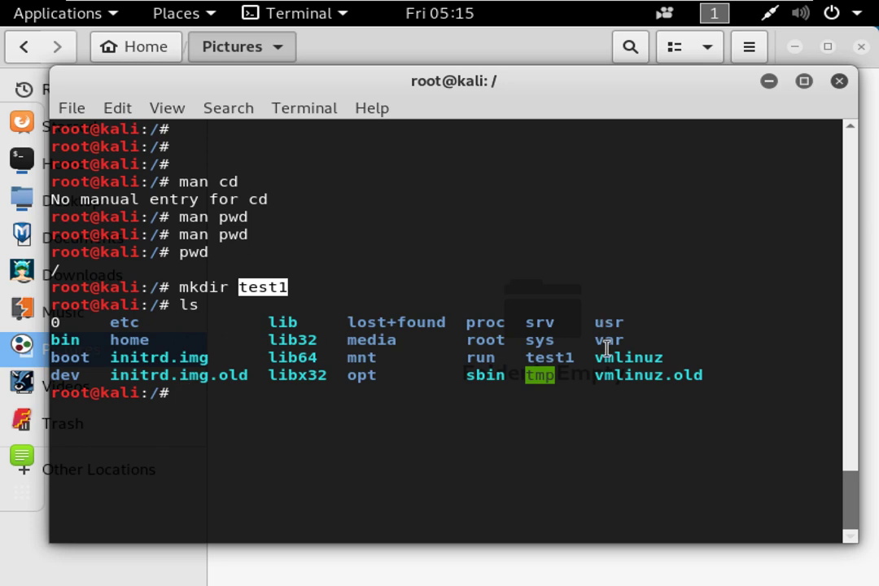
pyautogui.moveTo(583, 359); pyautogui.dragTo(525, 359)
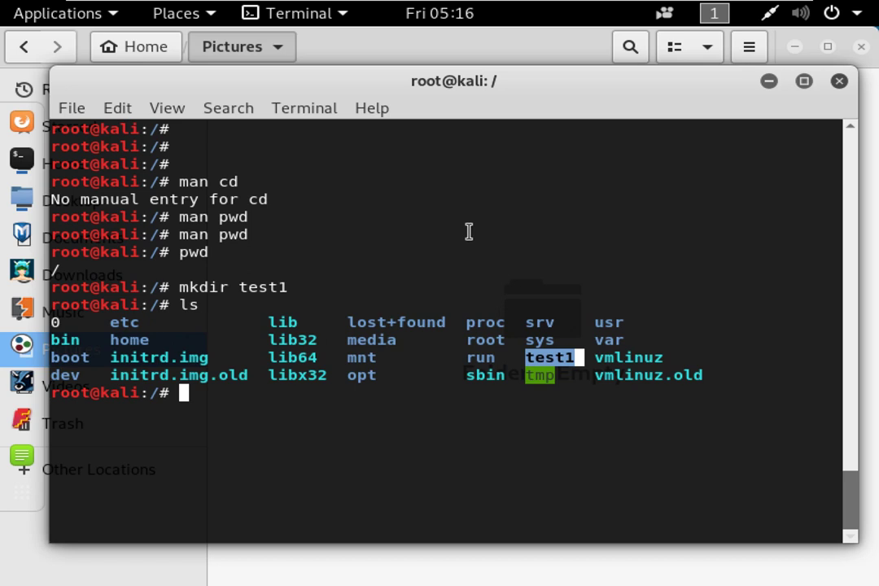
pyautogui.press('Return')
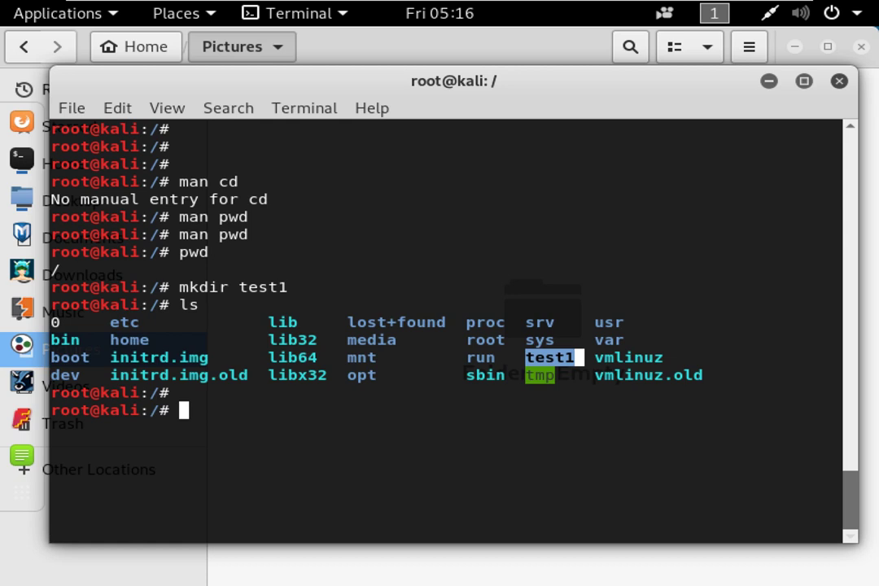
pyautogui.press('Return')
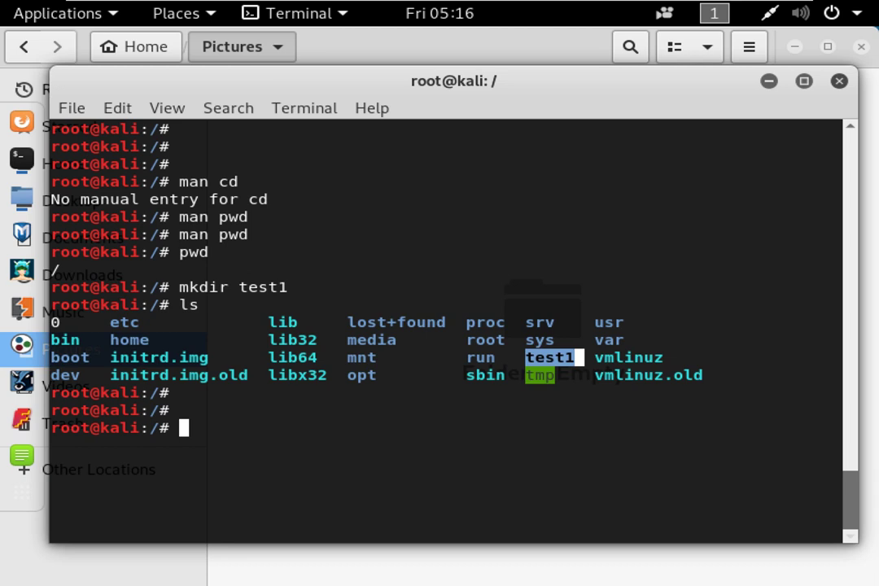
pyautogui.click(420, 428)
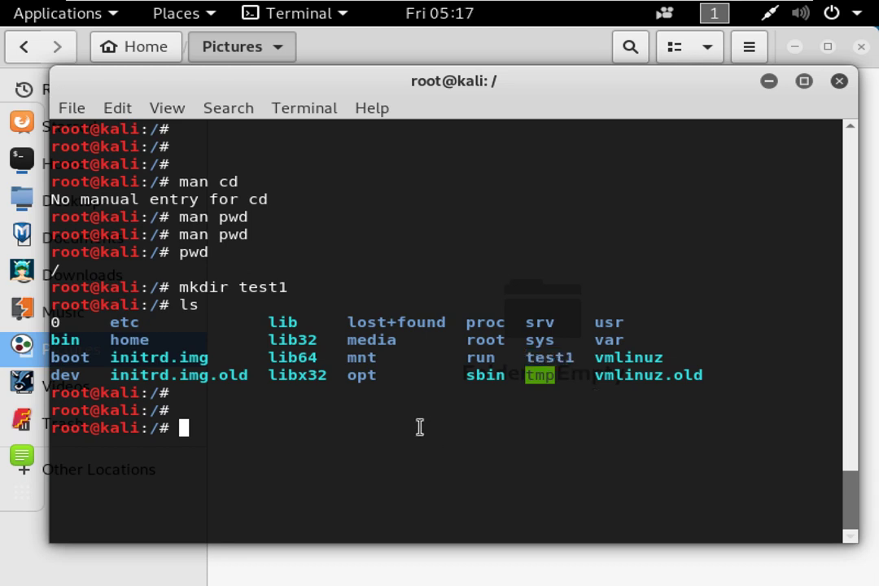
# Run history, clear the screen, then recall and rerun history.
pyautogui.write('history')
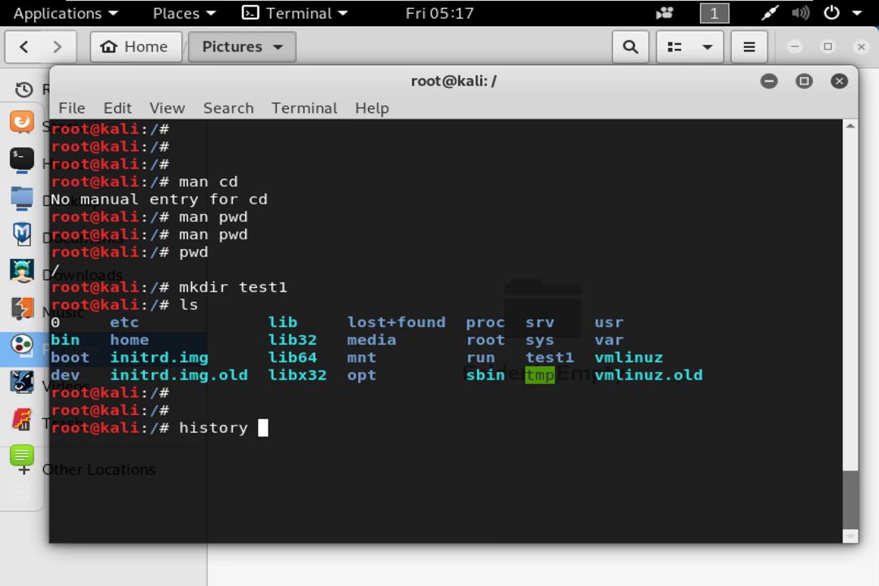
pyautogui.press('Return')
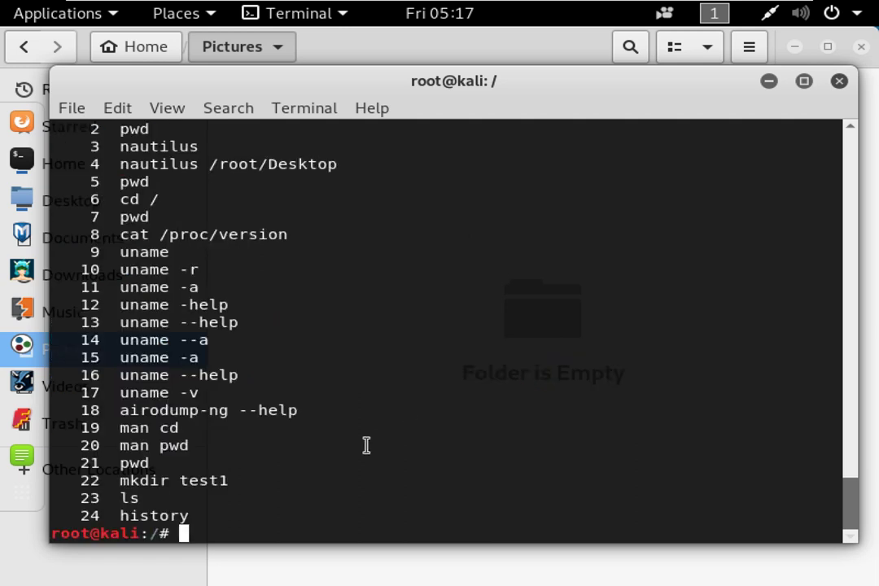
pyautogui.write('history')
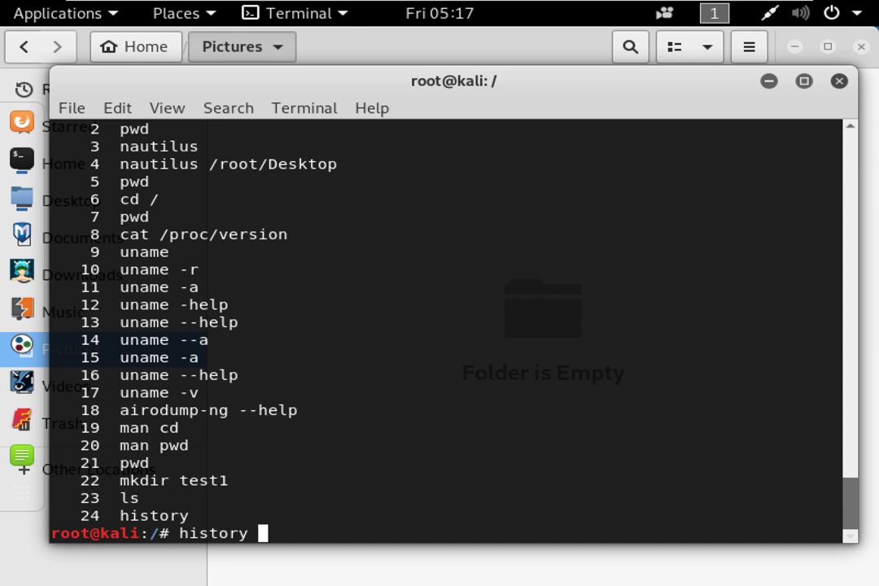
pyautogui.press('BackSpace')
pyautogui.press('BackSpace')
pyautogui.press('BackSpace')
pyautogui.press('BackSpace')
pyautogui.press('BackSpace')
pyautogui.press('BackSpace')
pyautogui.press('BackSpace')
pyautogui.press('BackSpace')
pyautogui.write('clear')
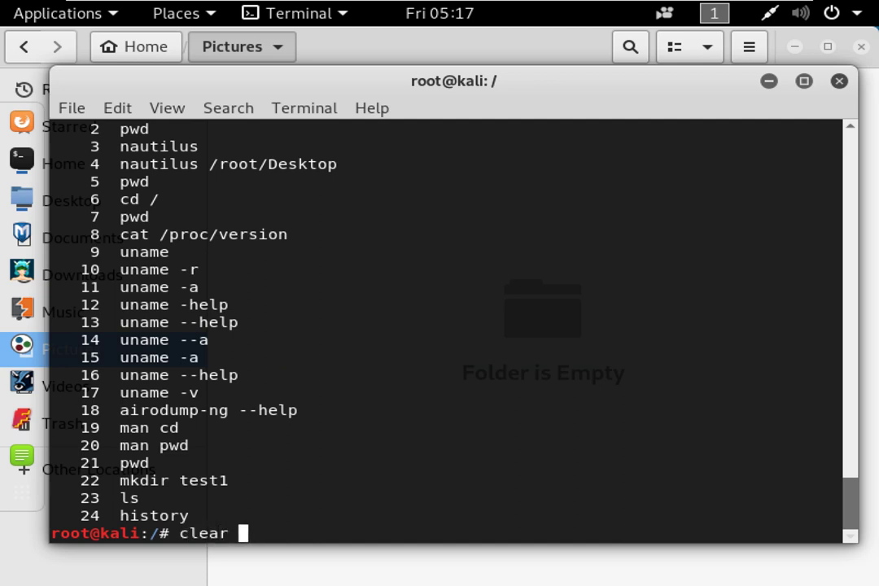
pyautogui.press('Return')
pyautogui.press('Up')
pyautogui.press('Up')
pyautogui.press('Return')
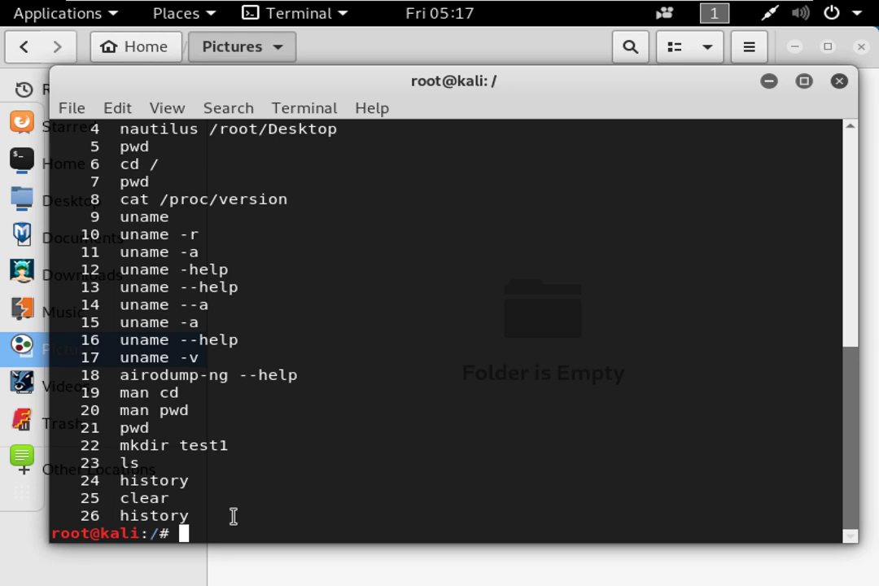
# Type the path ls /root/. and list the hidden files in /root as completions.
pyautogui.write('ls /')
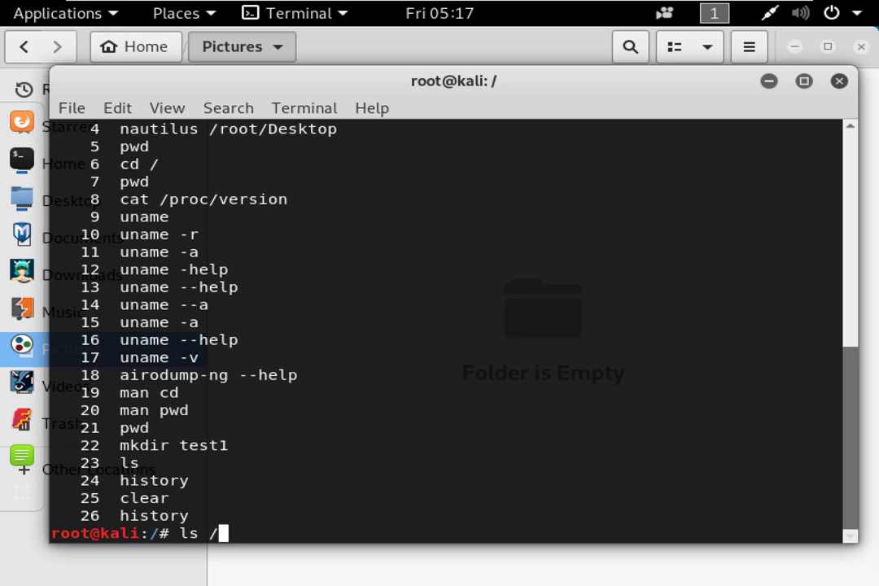
pyautogui.write('ho')
pyautogui.press('Tab')
pyautogui.press('BackSpace')
pyautogui.press('BackSpace')
pyautogui.press('BackSpace')
pyautogui.press('BackSpace')
pyautogui.press('BackSpace')
pyautogui.write('root/')
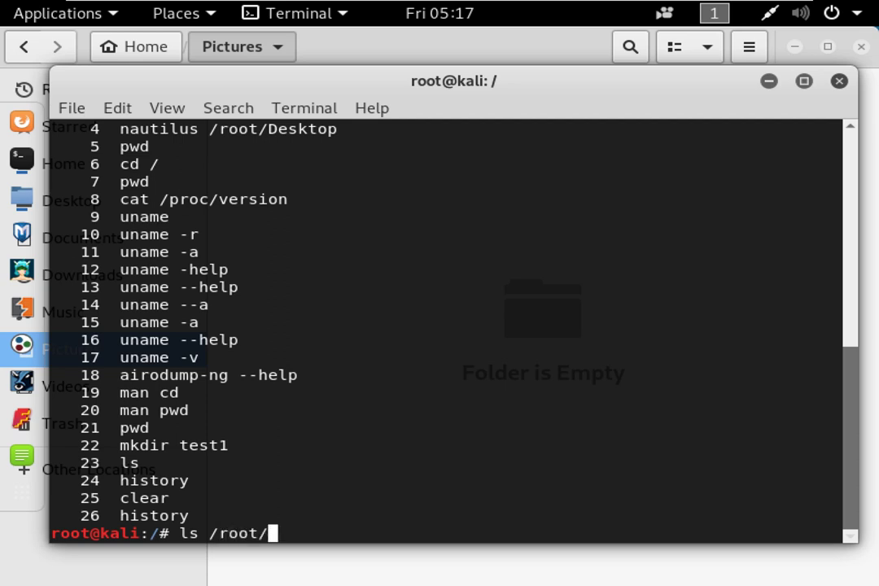
pyautogui.write('.bash')
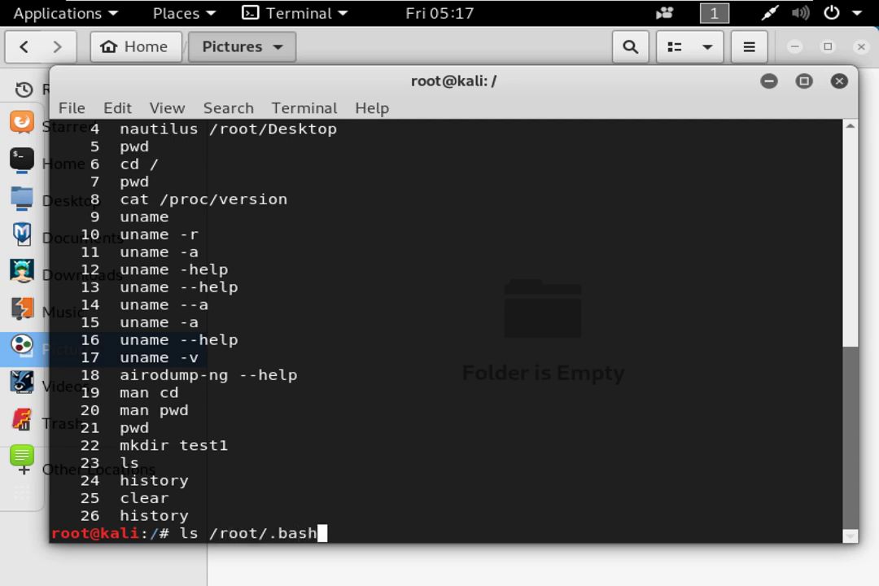
pyautogui.write('rc')
pyautogui.press('BackSpace')
pyautogui.press('BackSpace')
pyautogui.press('BackSpace')
pyautogui.press('BackSpace')
pyautogui.press('BackSpace')
pyautogui.press('BackSpace')
pyautogui.press('BackSpace')
pyautogui.press('BackSpace')
pyautogui.write('/.hu')
pyautogui.press('BackSpace')
pyautogui.write('is')
pyautogui.press('BackSpace')
pyautogui.press('BackSpace')
pyautogui.press('BackSpace')
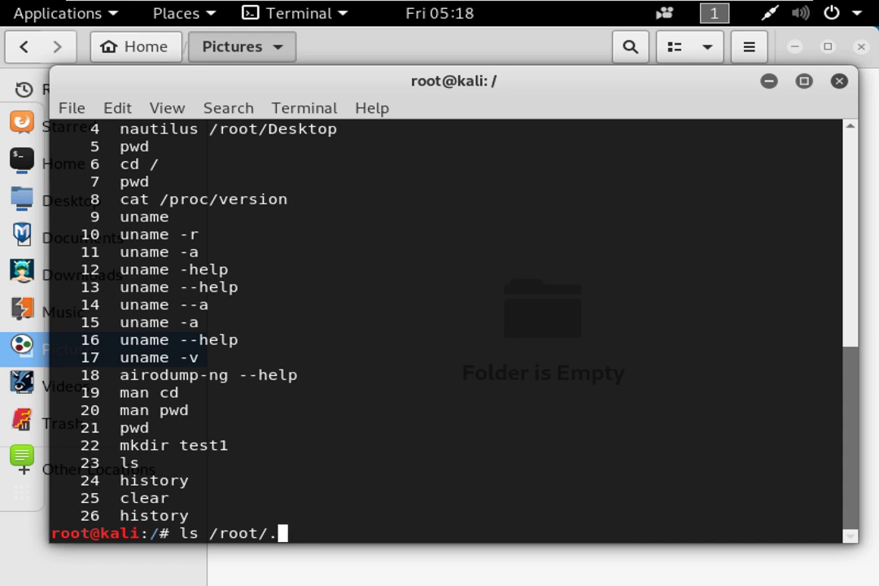
pyautogui.press('Tab')
pyautogui.press('Tab')
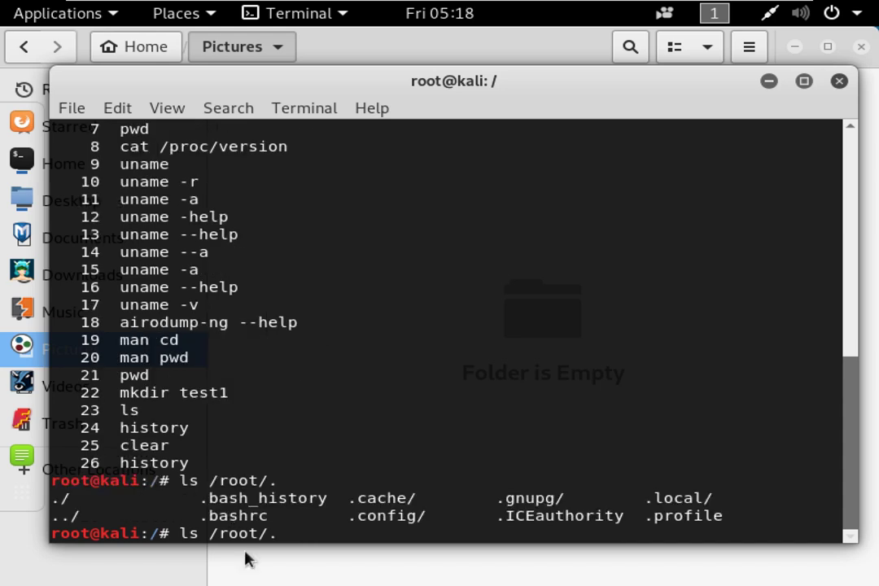
# Complete the file name to /root/.bash_history.
pyautogui.moveTo(203, 505); pyautogui.dragTo(317, 504)
pyautogui.write('basi_g')
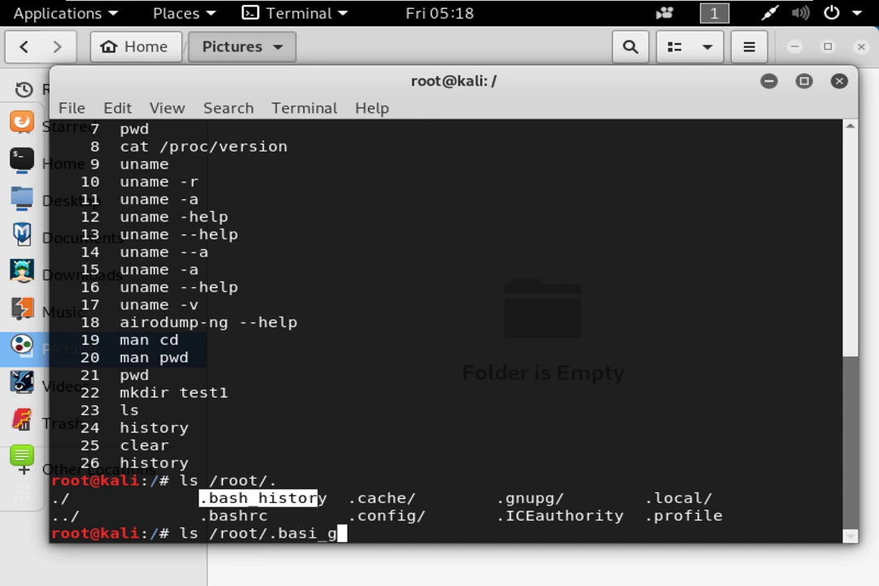
pyautogui.press('BackSpace')
pyautogui.write('hi')
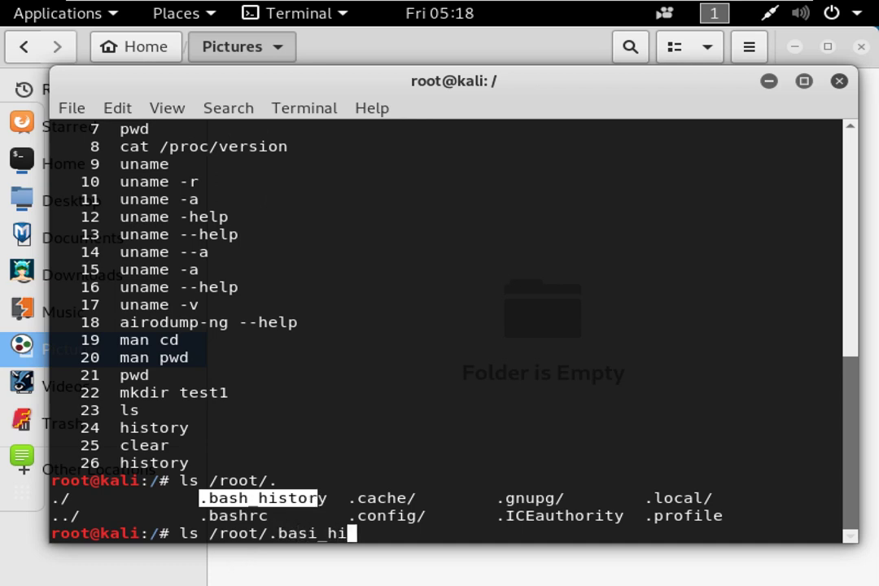
pyautogui.press('BackSpace')
pyautogui.press('BackSpace')
pyautogui.press('BackSpace')
pyautogui.press('BackSpace')
pyautogui.write('h_')
pyautogui.press('Tab')
# Swap ls for cat to print .bash_history, showing ls /root/Videos/ and pwd.
pyautogui.hotkey('ctrl', 'a')
pyautogui.press('Delete')
pyautogui.press('Delete')
pyautogui.write('cat')
pyautogui.press('Return')
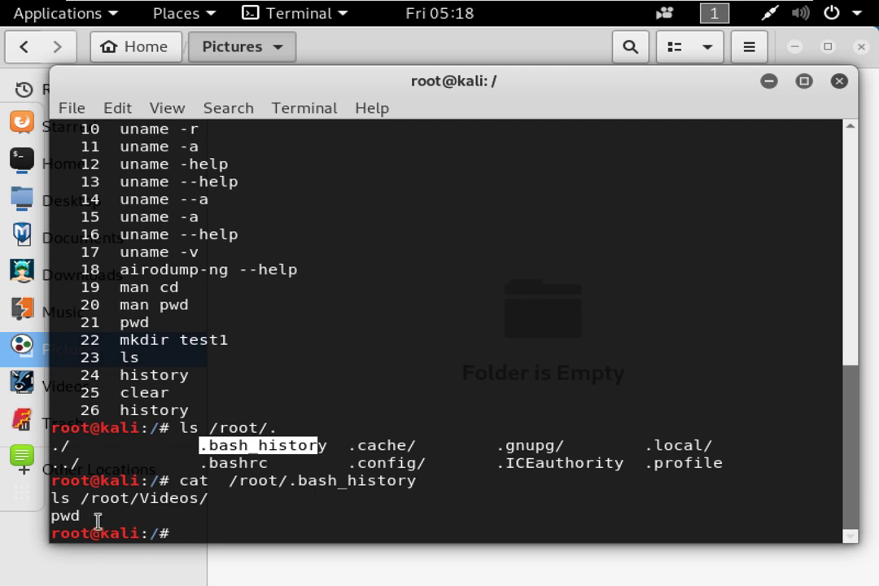
pyautogui.moveTo(71, 520); pyautogui.dragTo(49, 495)
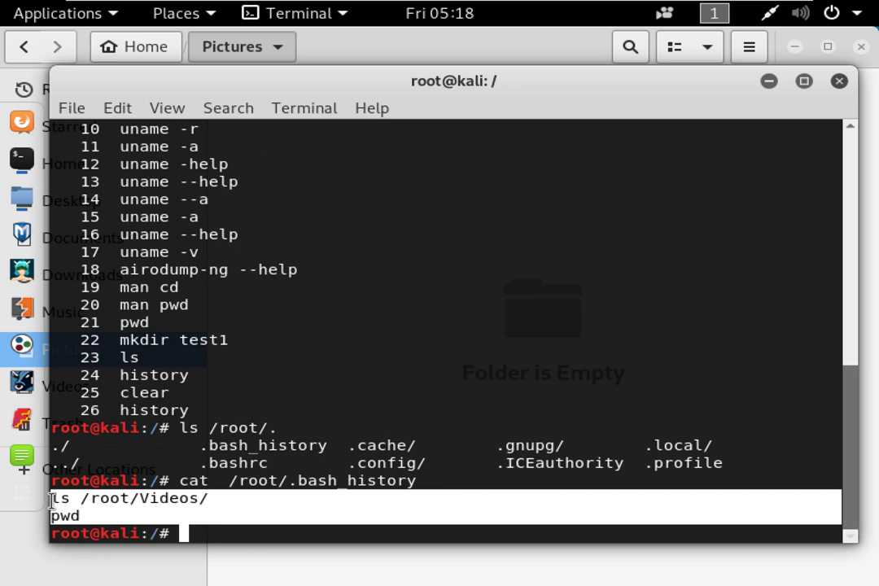
pyautogui.click(160, 366)
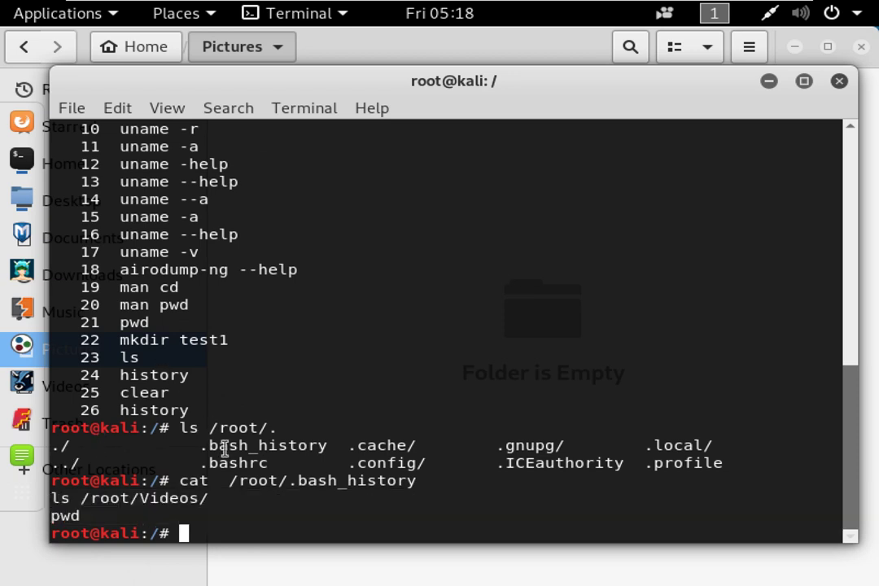
pyautogui.write('history')
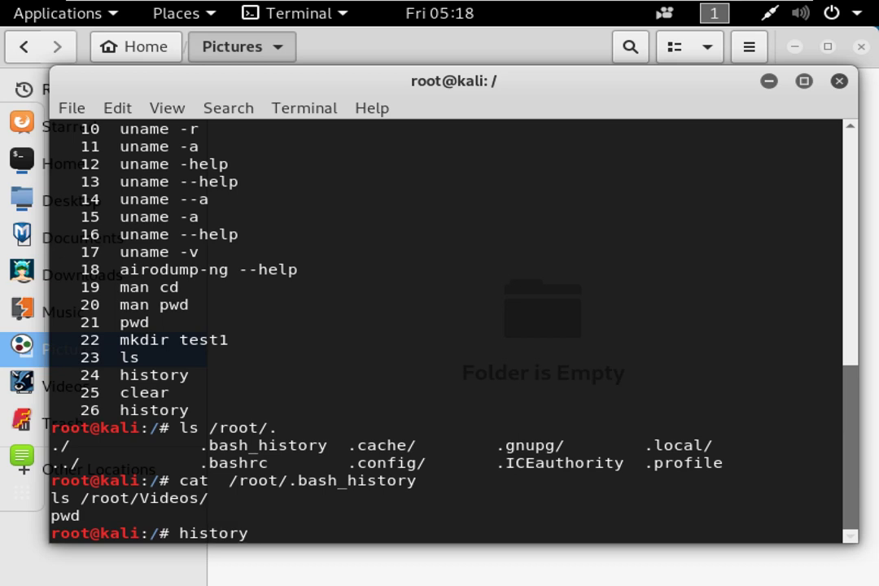
pyautogui.press('Left')
pyautogui.press('Left')
pyautogui.press('Left')
pyautogui.press('Home')
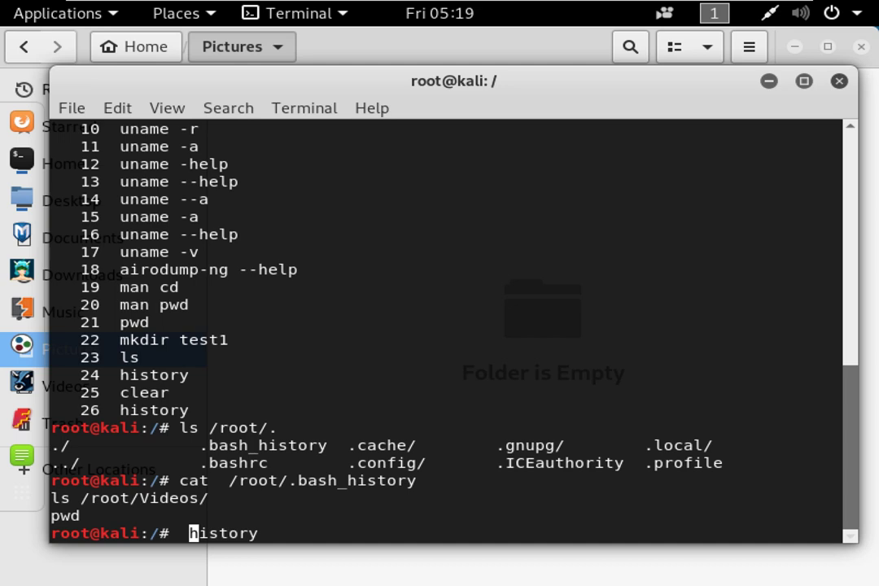
pyautogui.press('Delete')
pyautogui.press('Delete')
pyautogui.press('Delete')
pyautogui.press('Delete')
pyautogui.press('Delete')
pyautogui.press('Delete')
pyautogui.press('Delete')
pyautogui.press('Return')
pyautogui.press('Return')
pyautogui.press('Return')
pyautogui.press('Return')
pyautogui.press('Return')
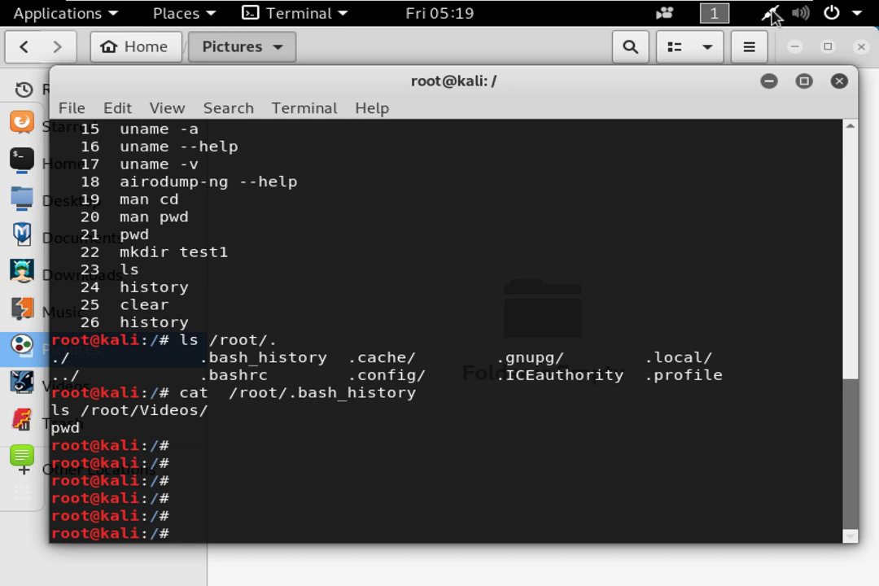
pyautogui.click(770, 17)
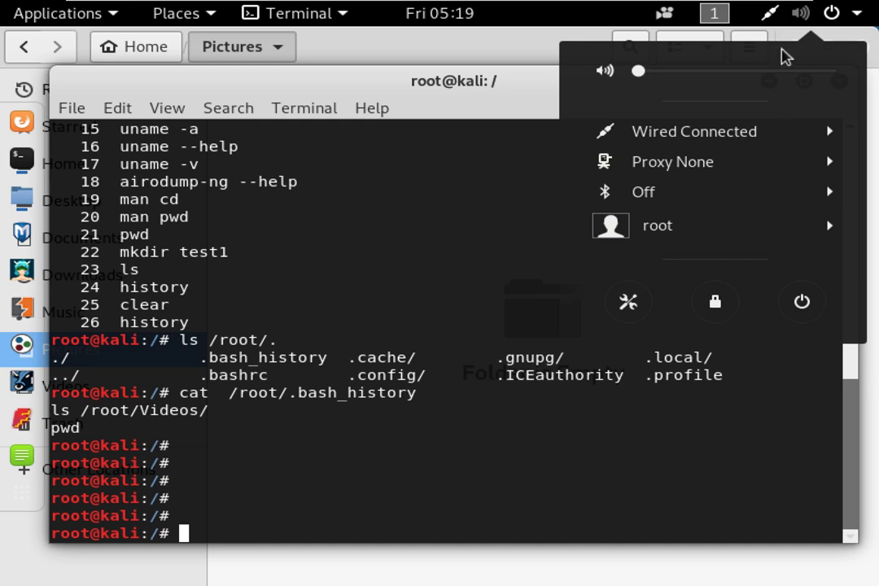
# Open the Wired connection details from the status menu, showing IPv4 192.168.100.130 and DNS 192.168.100.2.
pyautogui.click(791, 134)
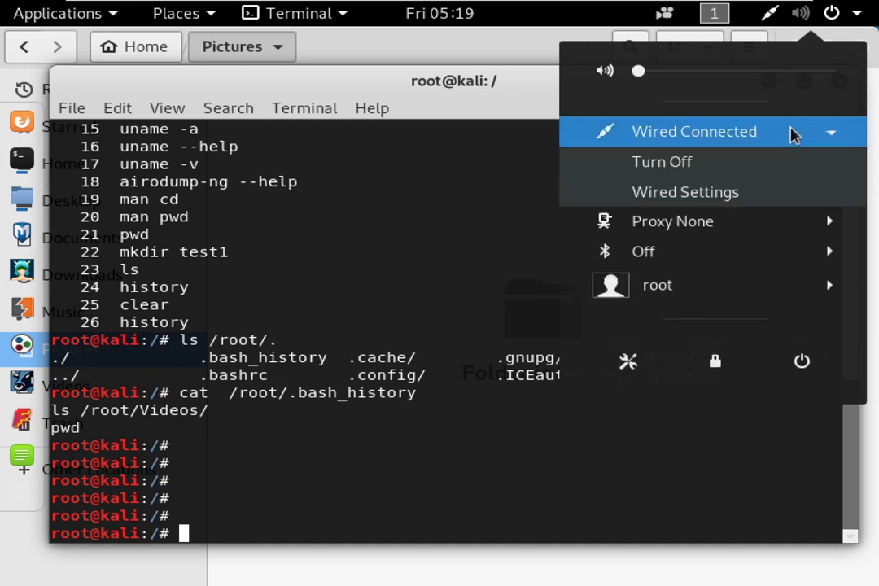
pyautogui.click(712, 194)
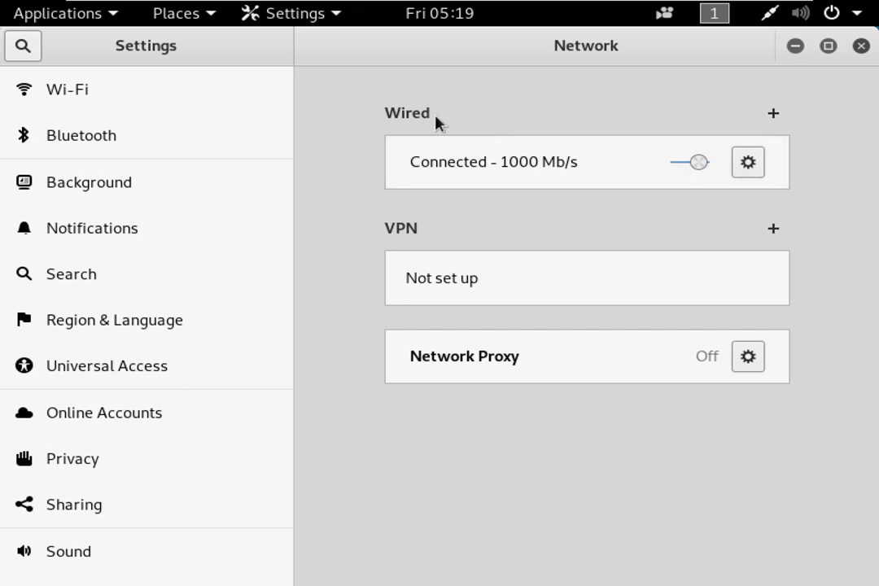
pyautogui.click(752, 163)
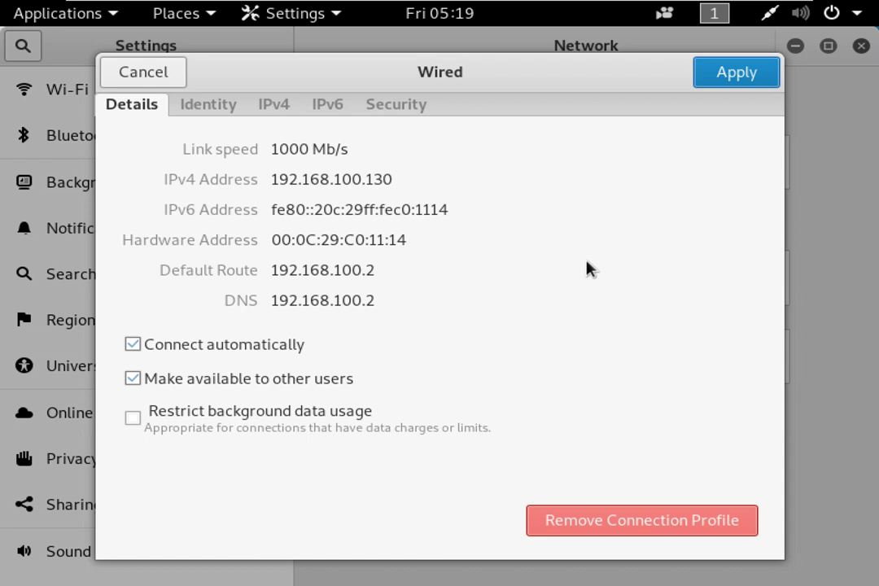
# Disconnect the Kali VM's network adapter via Removable Devices > Network Adapter.
pyautogui.rightClick(493, 10)
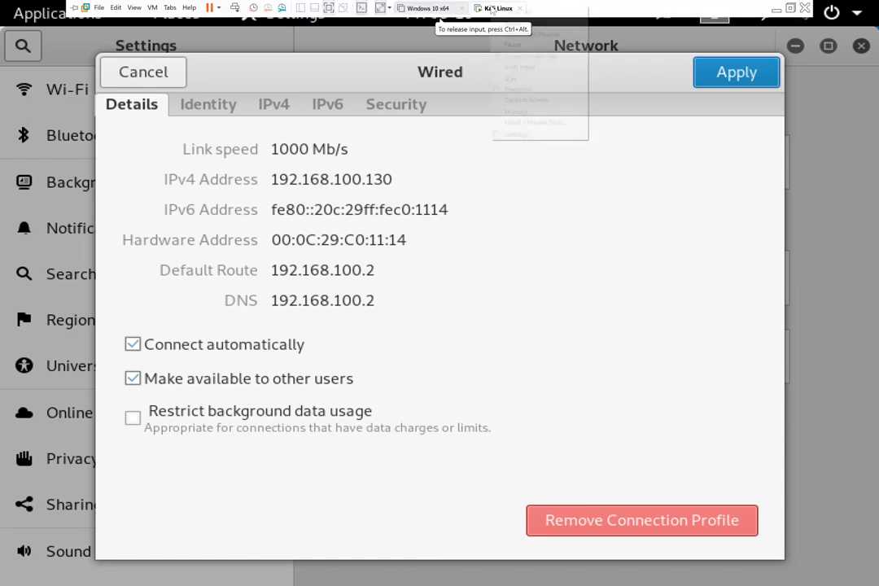
pyautogui.moveTo(519, 35)
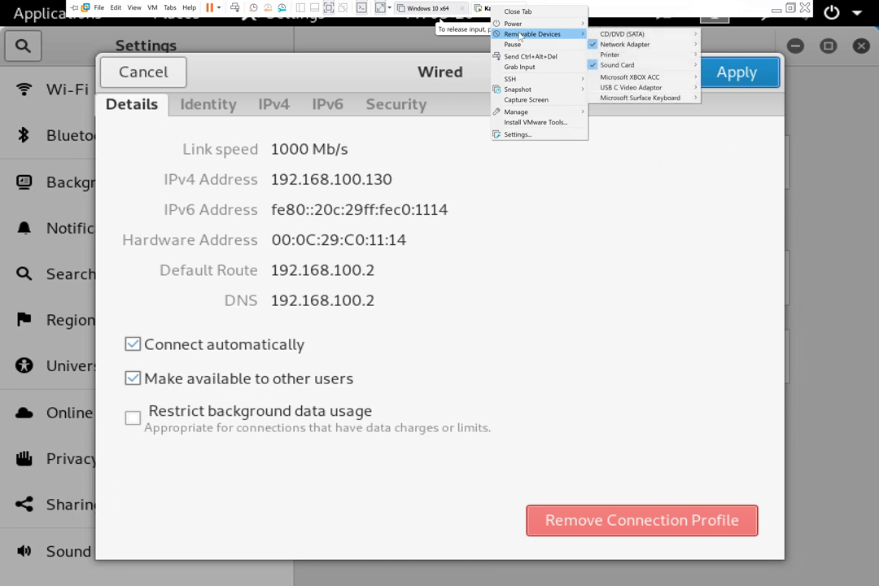
pyautogui.moveTo(673, 48)
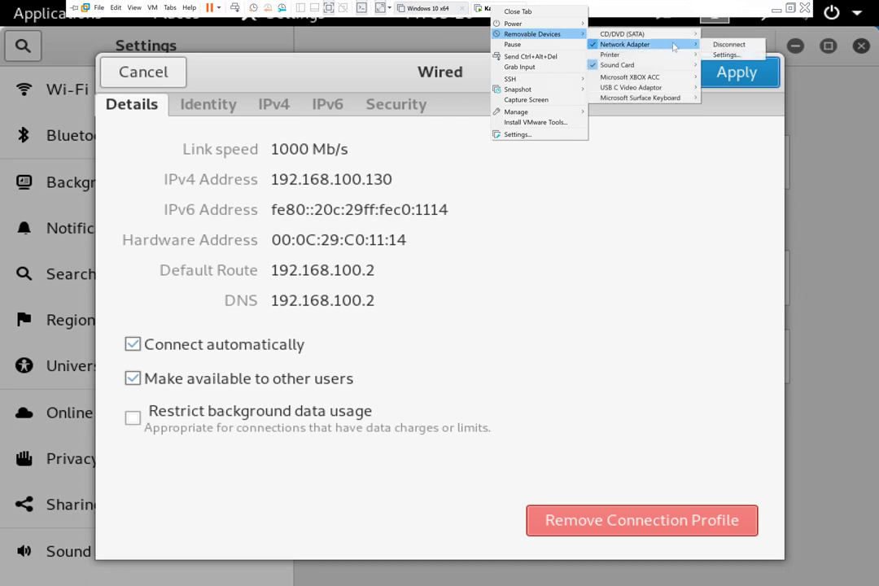
pyautogui.click(729, 44)
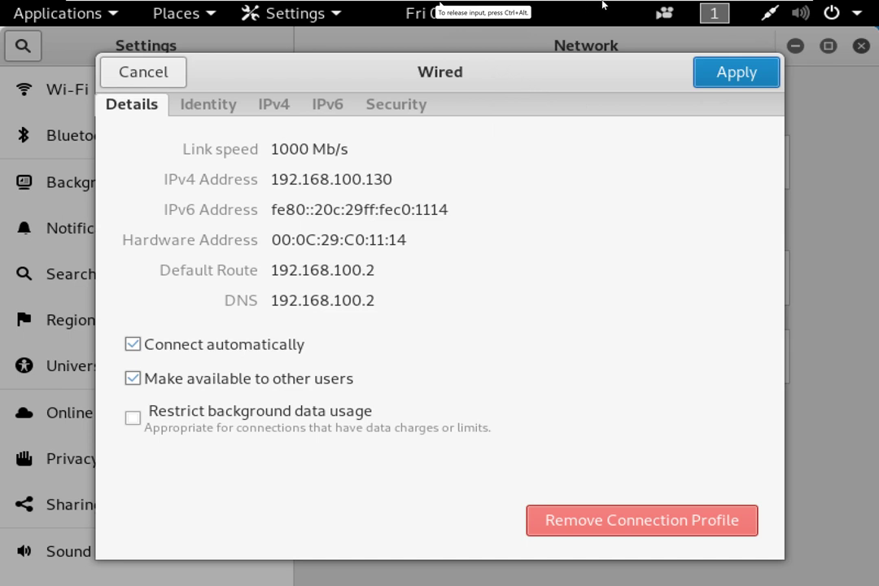
# Check the Windows host's Wi-Fi list, then return to the Kali VM.
pyautogui.moveTo(611, 5)
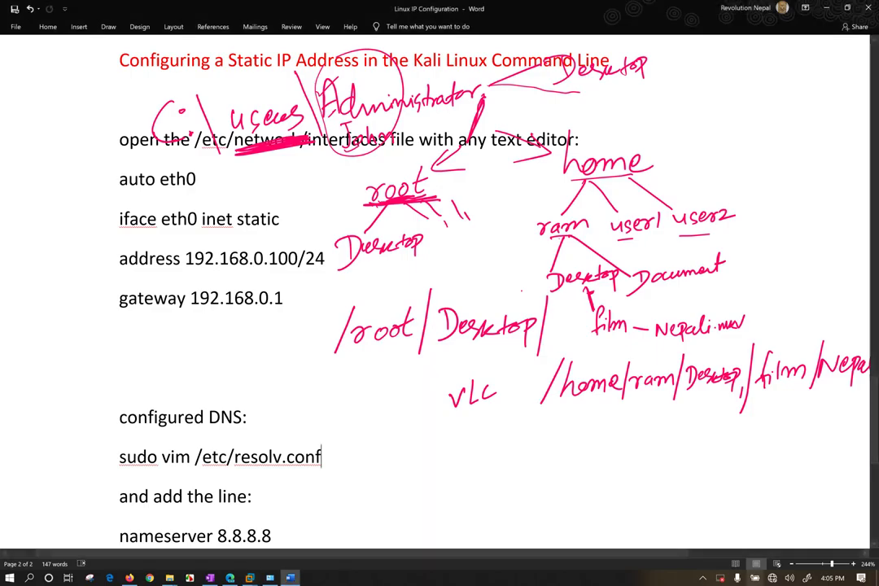
pyautogui.click(775, 579)
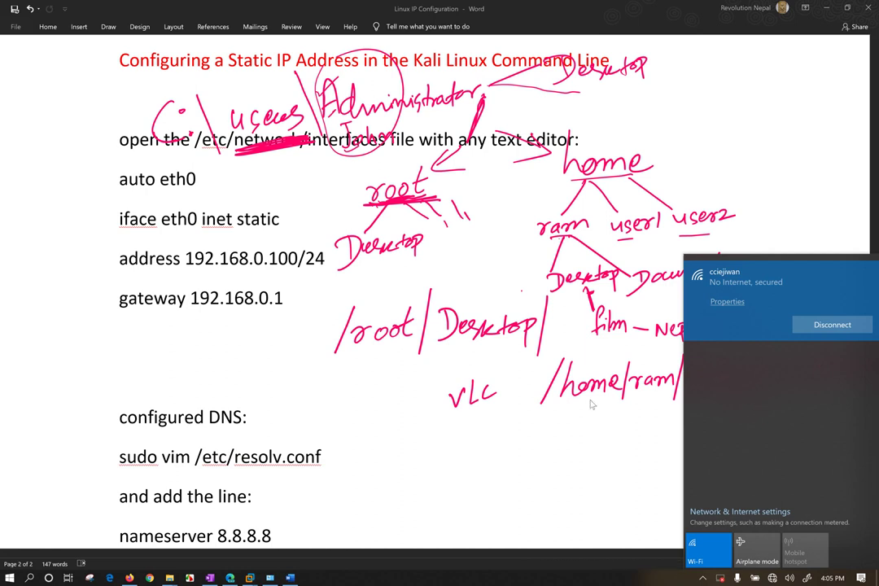
pyautogui.click(456, 459)
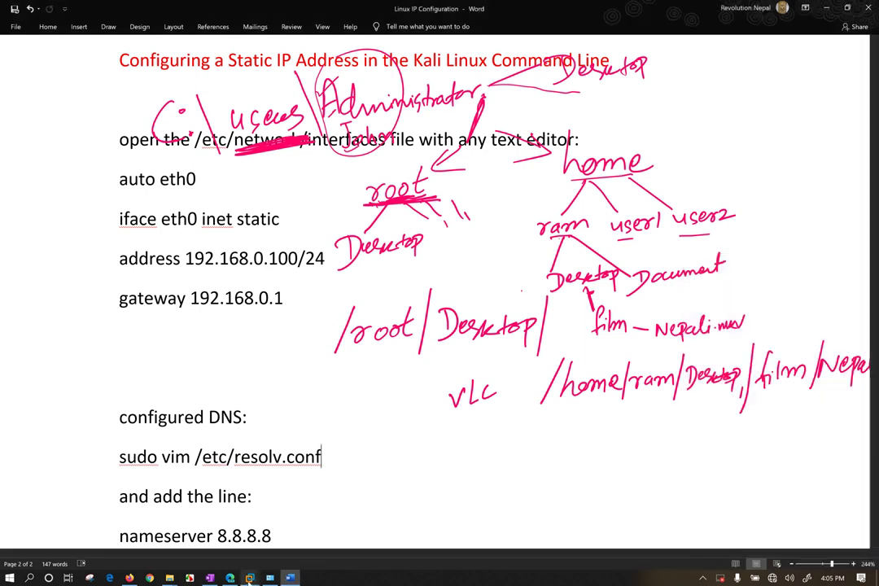
pyautogui.moveTo(249, 578)
pyautogui.click(277, 511)
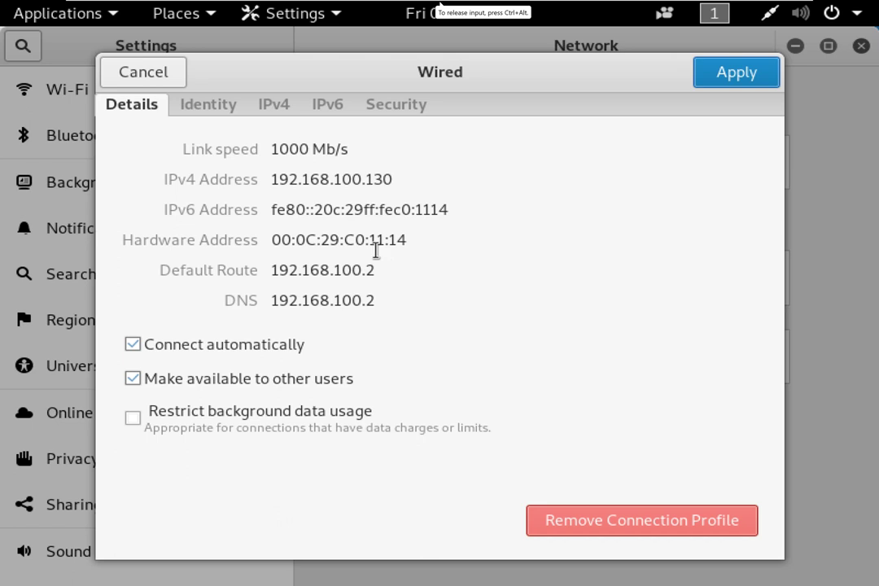
# Set the Wired IPv4 method to Manual and begin the address as 192.168.1.
pyautogui.moveTo(276, 179); pyautogui.dragTo(373, 179)
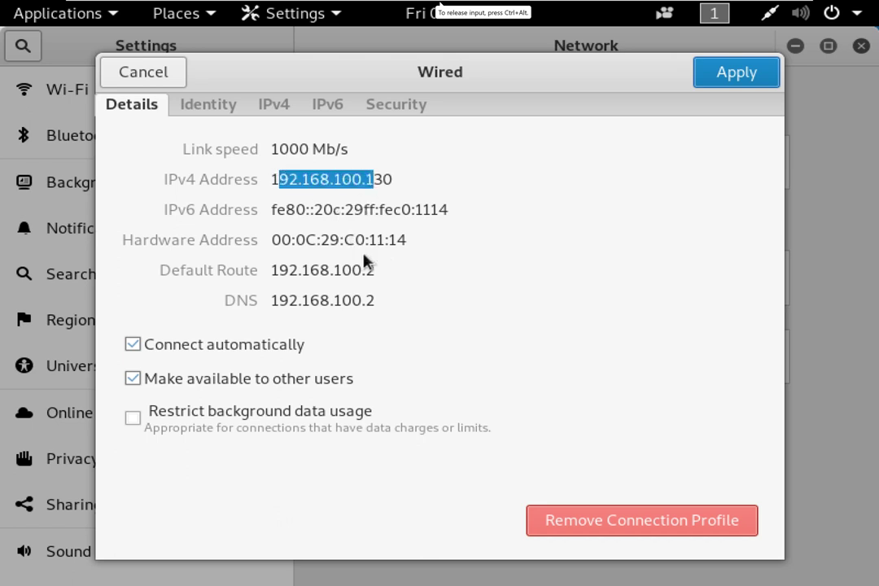
pyautogui.click(643, 206)
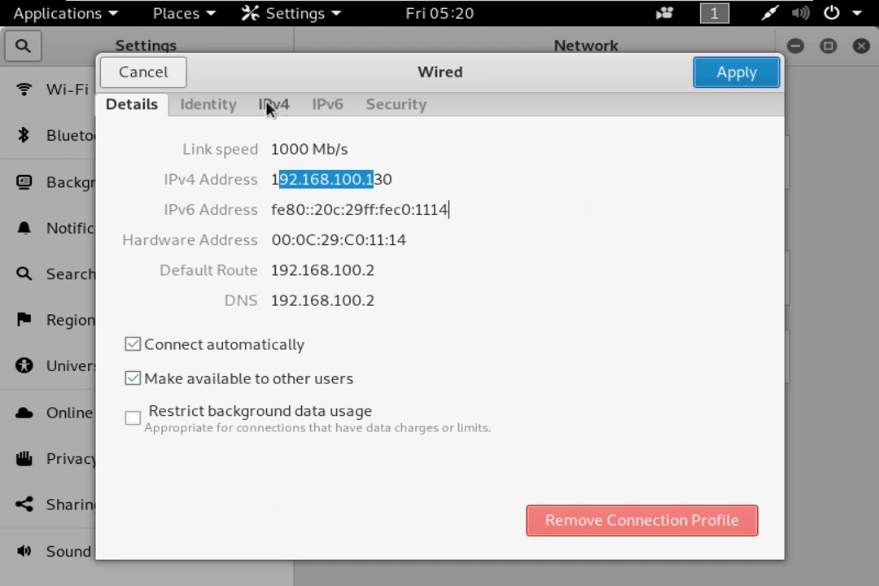
pyautogui.click(269, 106)
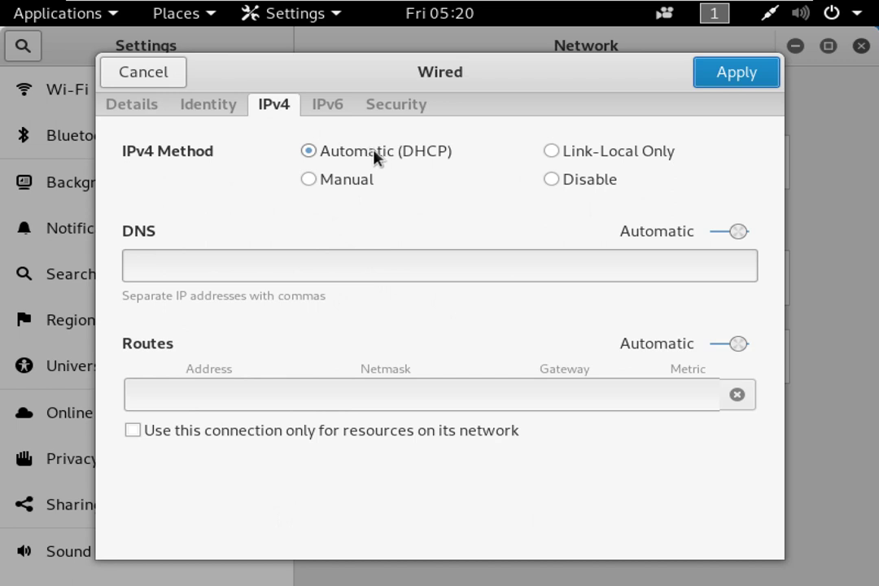
pyautogui.click(328, 185)
pyautogui.click(229, 282)
pyautogui.write('192.168.1.')
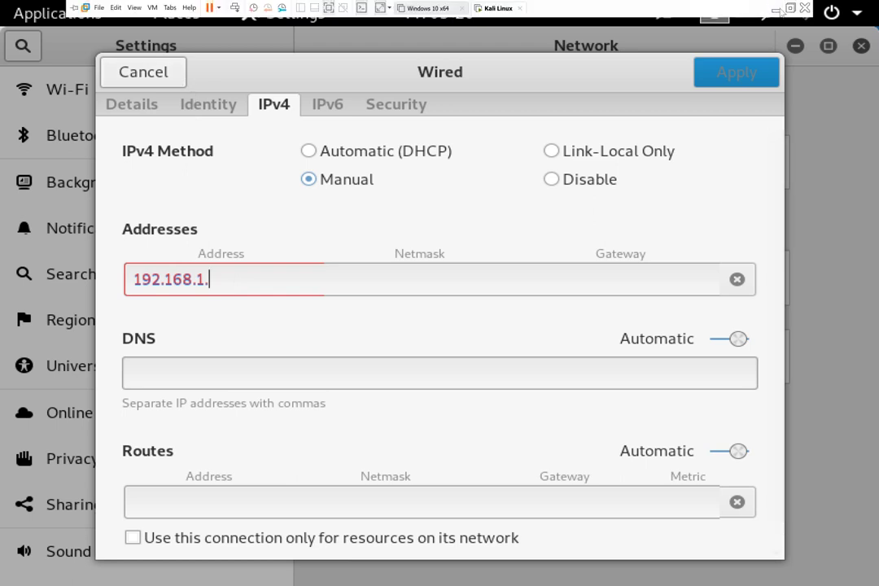
# Connect the Windows host to the kalash123 Wi-Fi network after first trying ram.
pyautogui.click(777, 8)
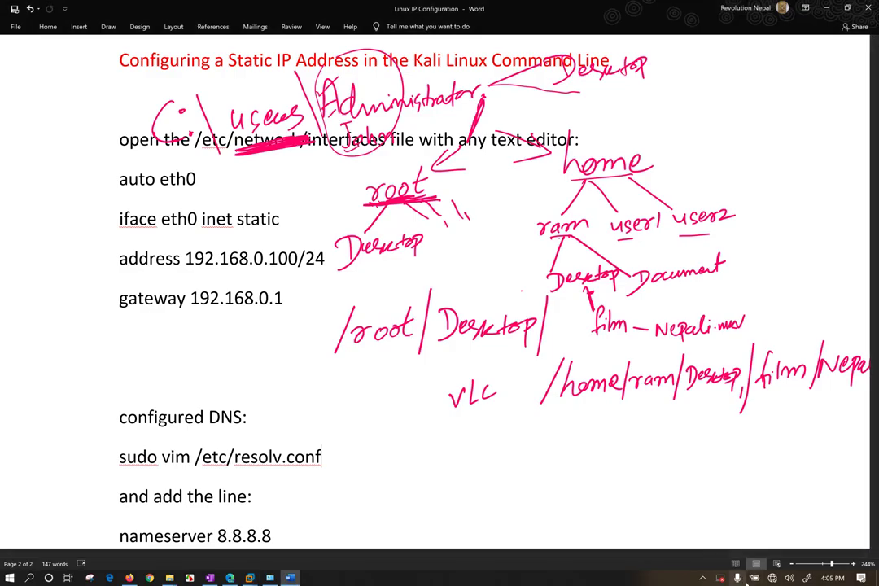
pyautogui.click(772, 578)
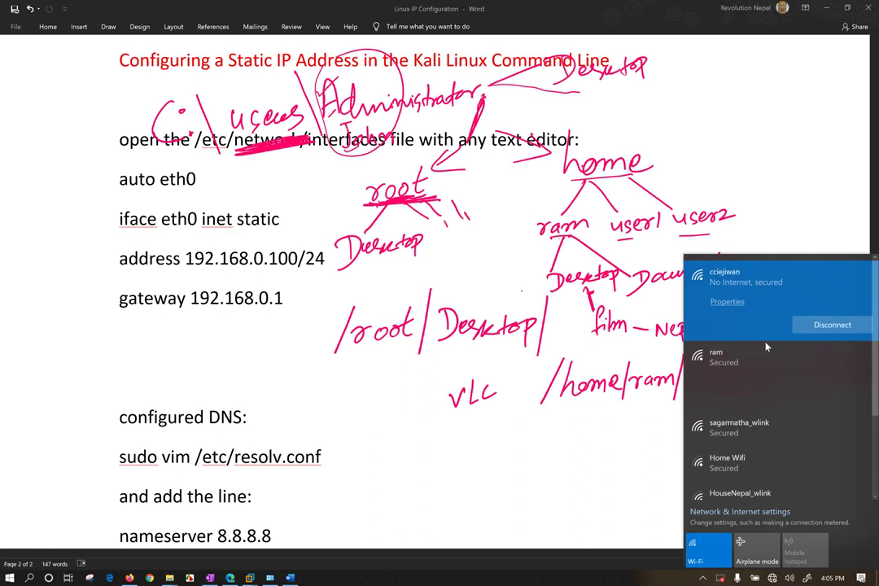
pyautogui.click(756, 362)
pyautogui.click(832, 359)
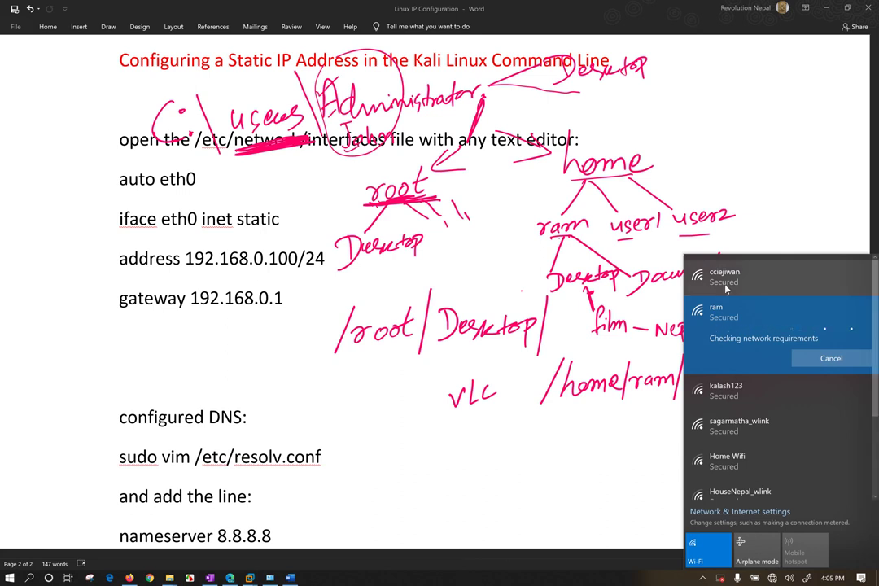
pyautogui.click(700, 393)
pyautogui.click(813, 399)
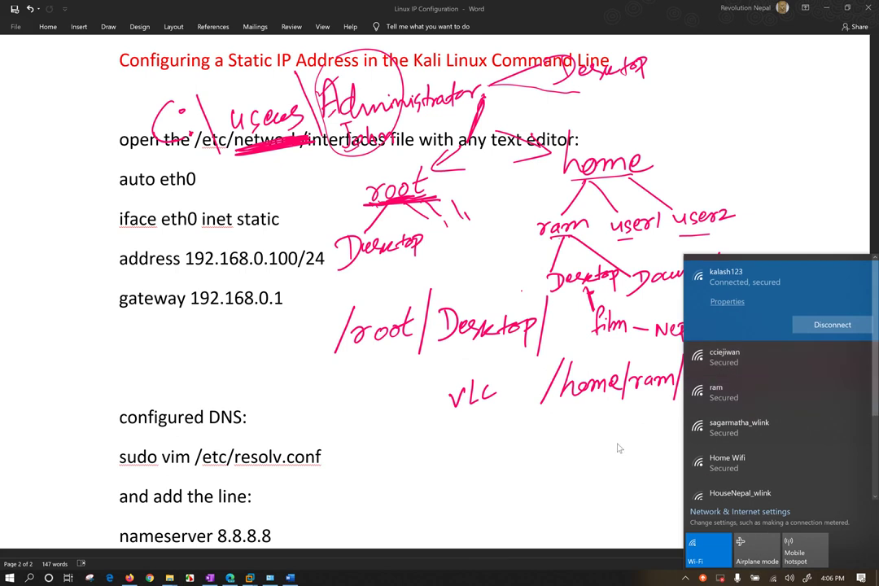
# Bring the Kali VM's Wired IPv4 dialog back from the VMware taskbar preview.
pyautogui.click(219, 472)
pyautogui.moveTo(249, 576)
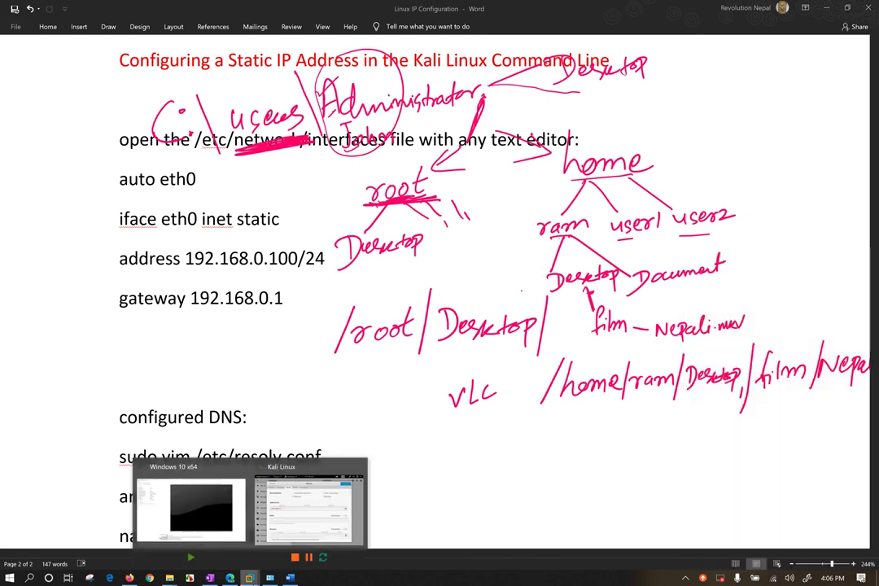
pyautogui.click(293, 508)
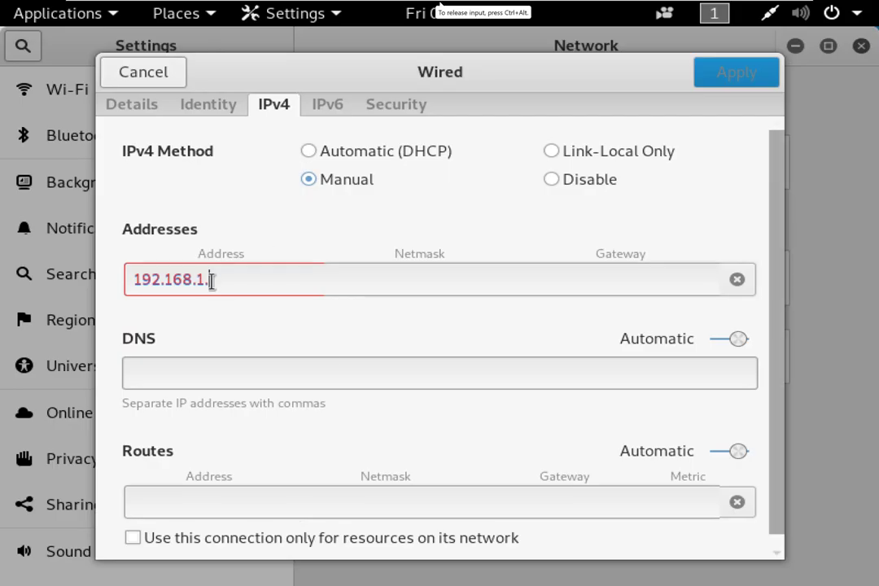
# Change the wired IPv4 address to 192.168.1.111 and enter netmask 255.255.255.0.
pyautogui.moveTo(208, 279); pyautogui.dragTo(199, 278)
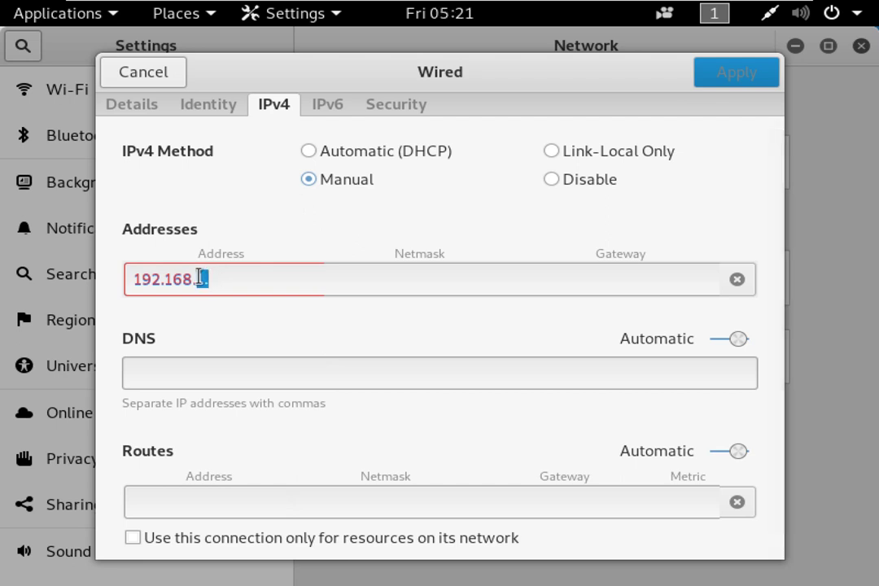
pyautogui.click(230, 279)
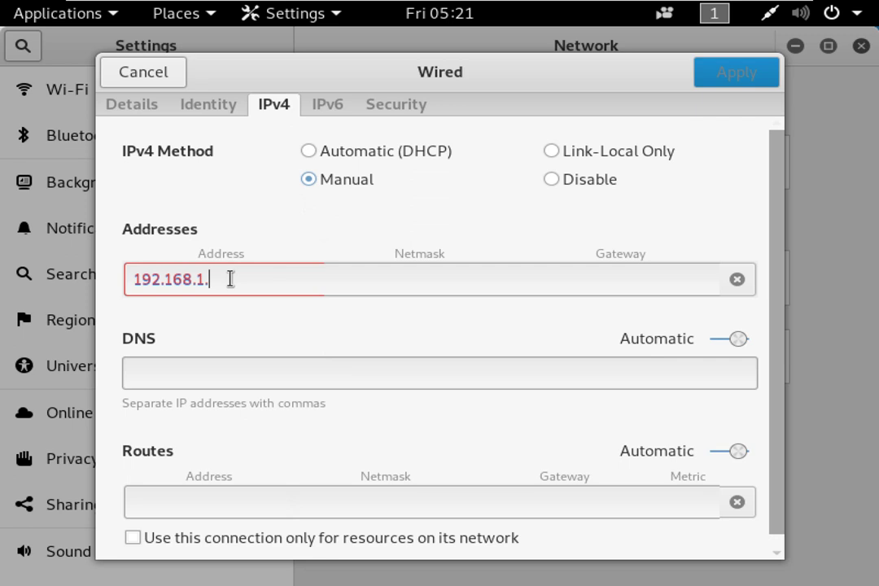
pyautogui.write('111')
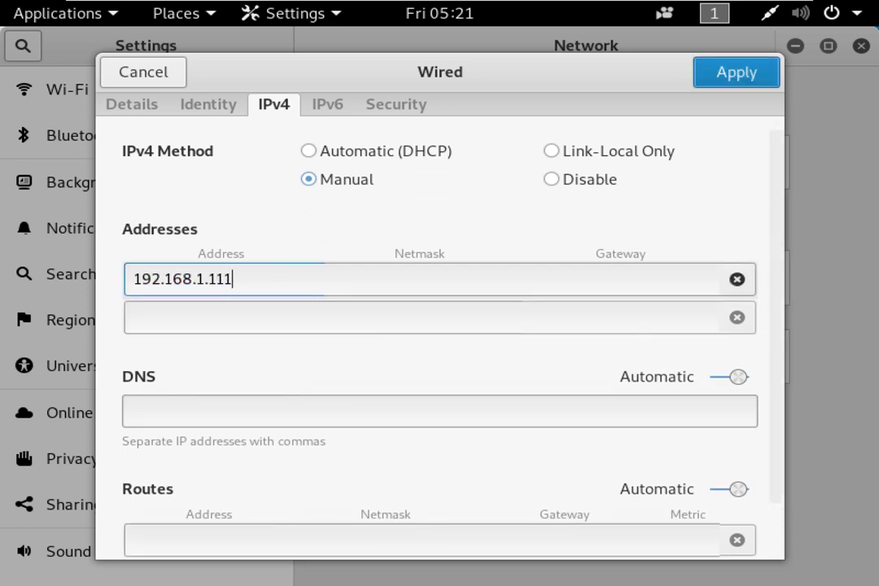
pyautogui.click(210, 321)
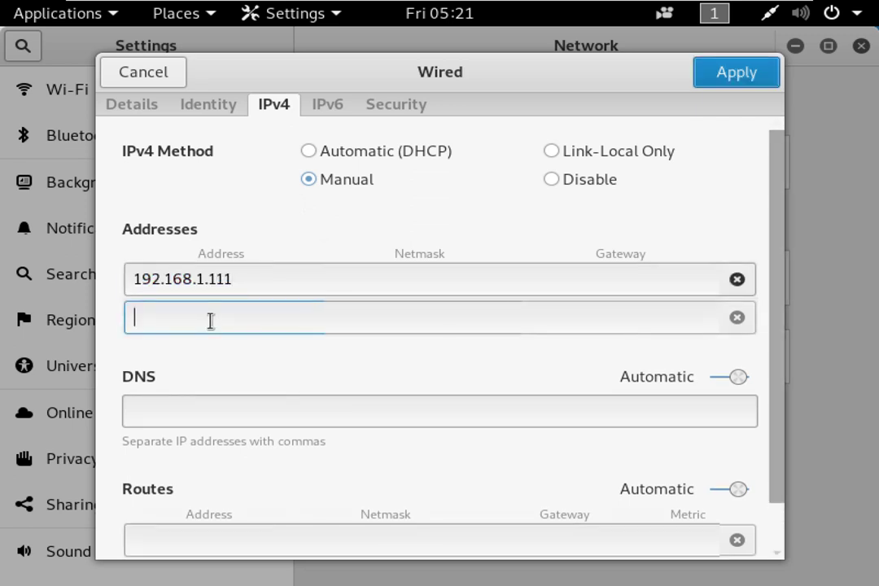
pyautogui.click(402, 279)
pyautogui.click(241, 282)
pyautogui.press('Tab')
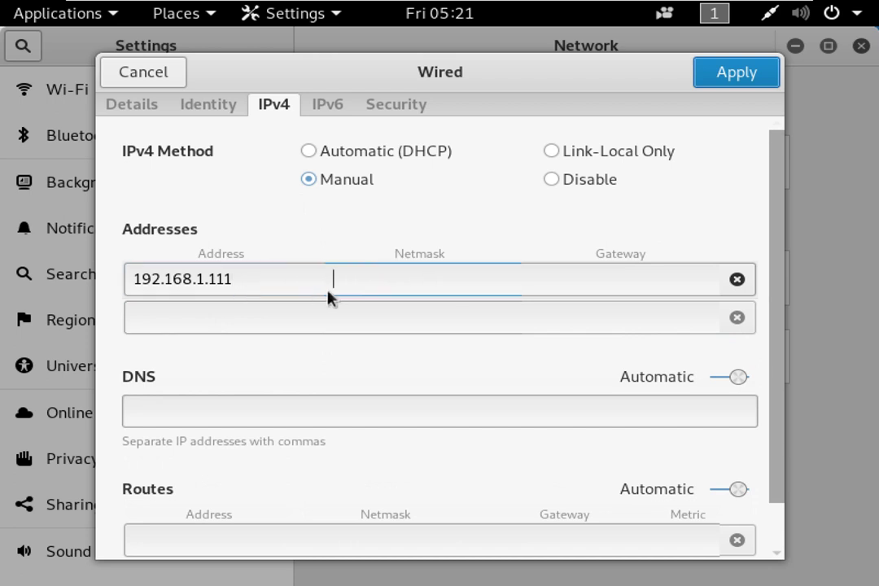
pyautogui.write('255')
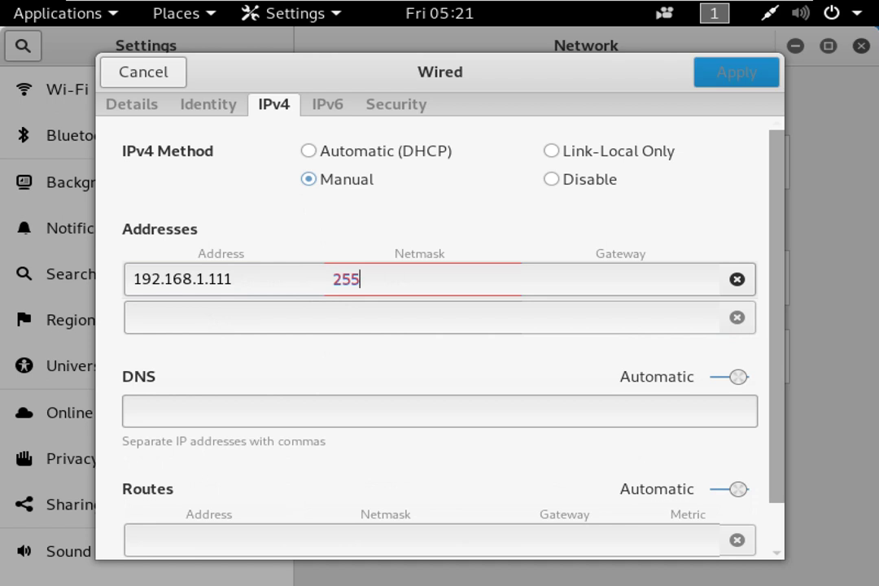
pyautogui.write('.255.255.0')
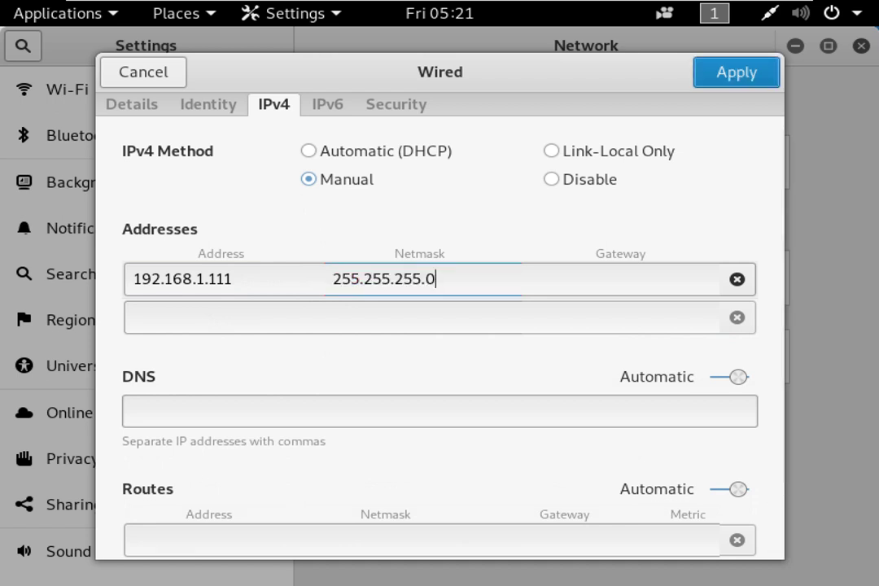
pyautogui.press('Tab')
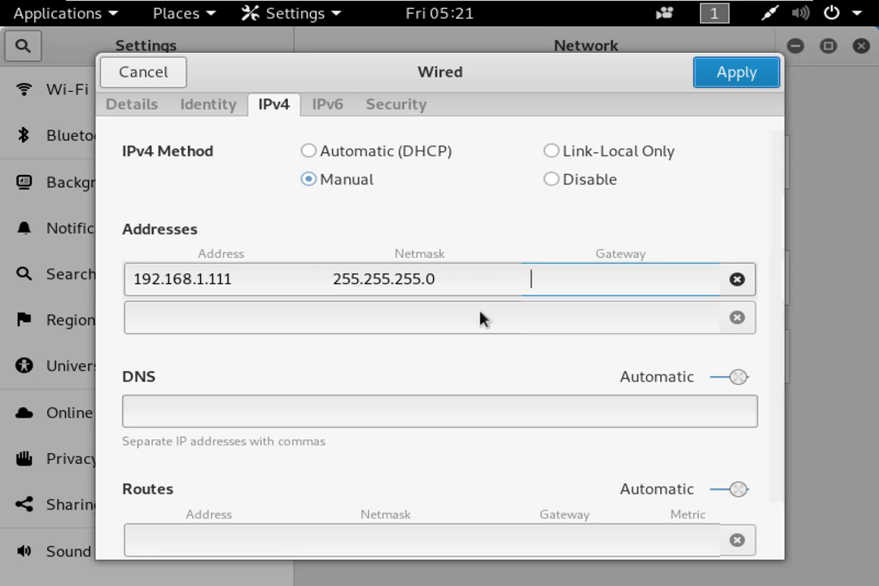
# Correct the netmask back to 255.255.255.0 and set the gateway to 192.168.0.1.
pyautogui.click(432, 279)
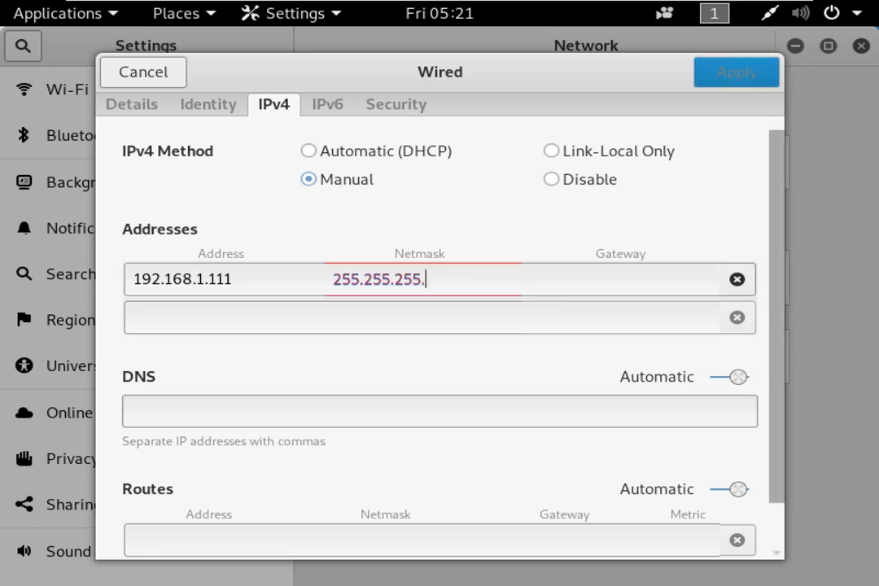
pyautogui.press('BackSpace')
pyautogui.write('11111')
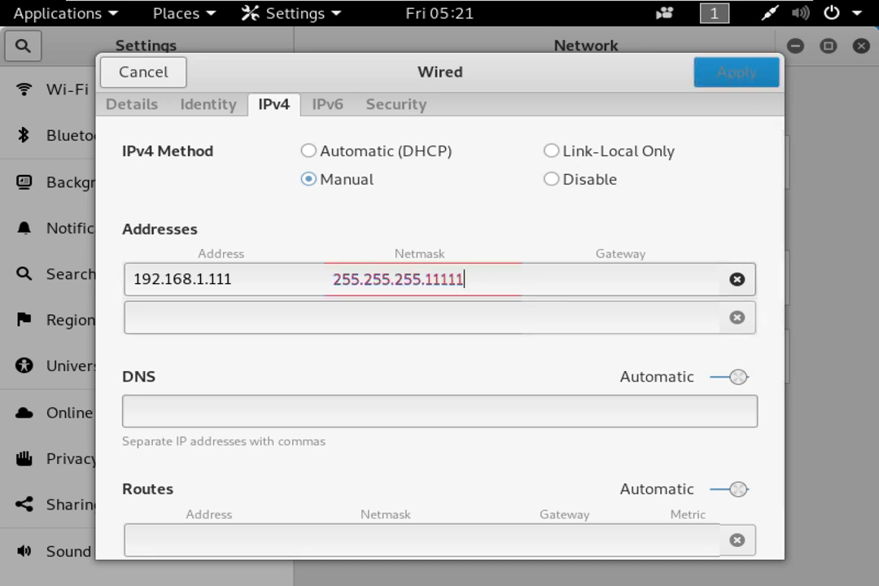
pyautogui.press('BackSpace')
pyautogui.press('BackSpace')
pyautogui.press('BackSpace')
pyautogui.press('BackSpace')
pyautogui.press('BackSpace')
pyautogui.write('11111')
pyautogui.press('BackSpace')
pyautogui.press('BackSpace')
pyautogui.press('BackSpace')
pyautogui.press('BackSpace')
pyautogui.press('BackSpace')
pyautogui.write('0')
pyautogui.press('Tab')
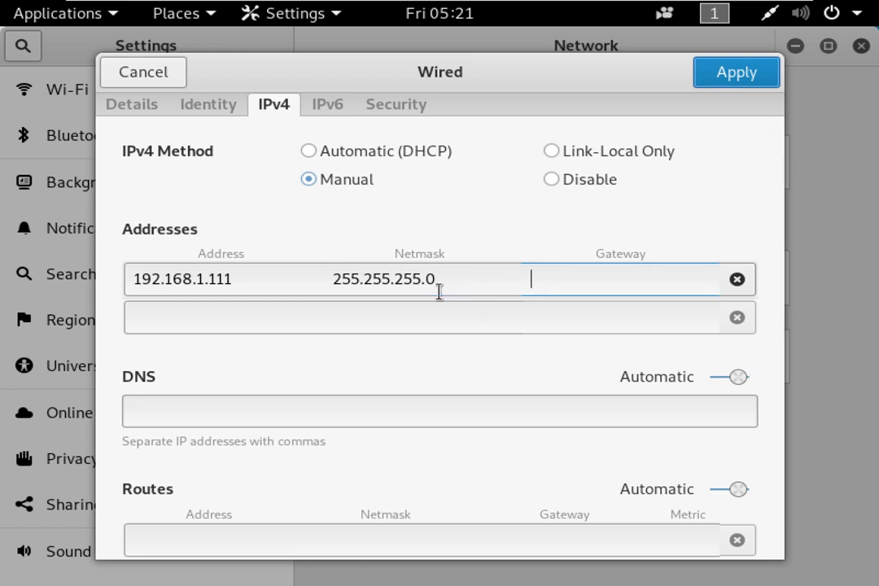
pyautogui.write('1')
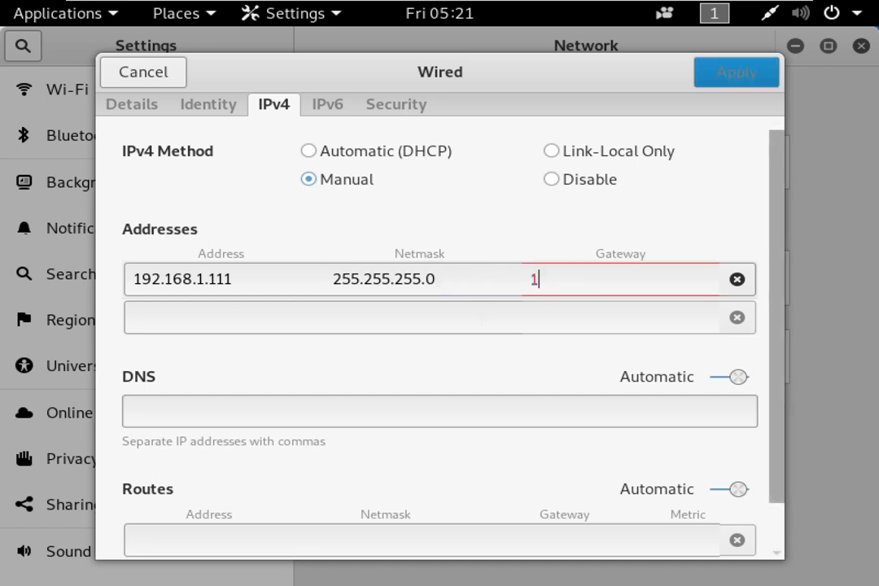
pyautogui.write('92.168.0.1')
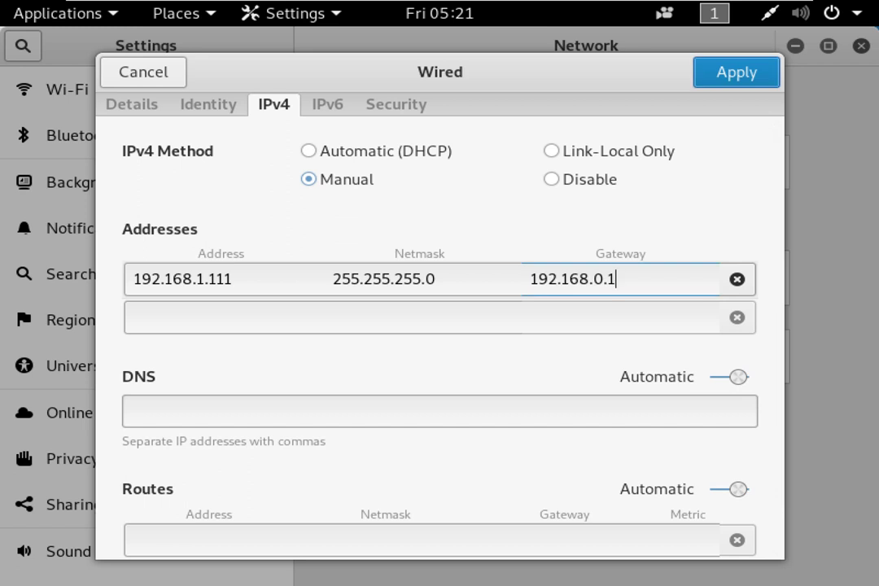
# Set DNS servers 1.1.1.1, 8.8.8.8, 8.8.4.4 and apply the wired settings.
pyautogui.click(210, 325)
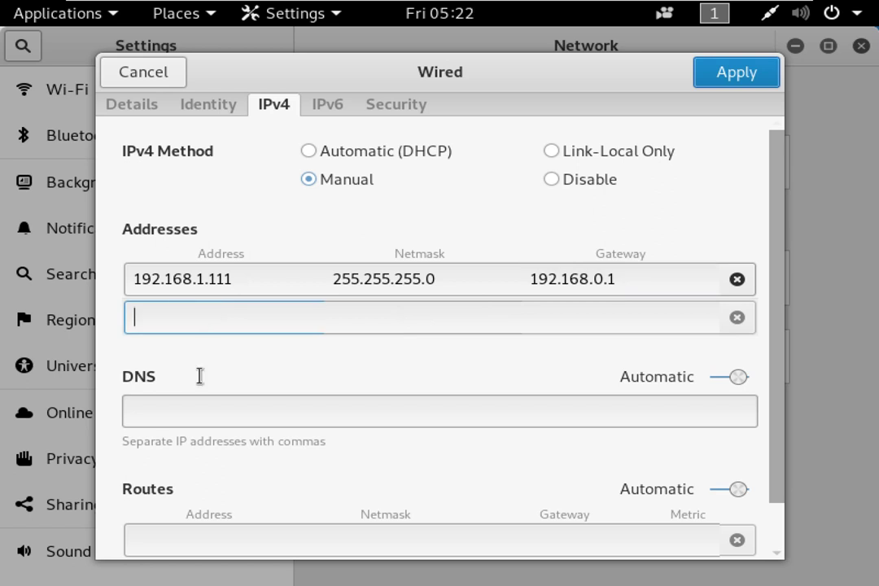
pyautogui.click(177, 414)
pyautogui.write('1.1.1.1')
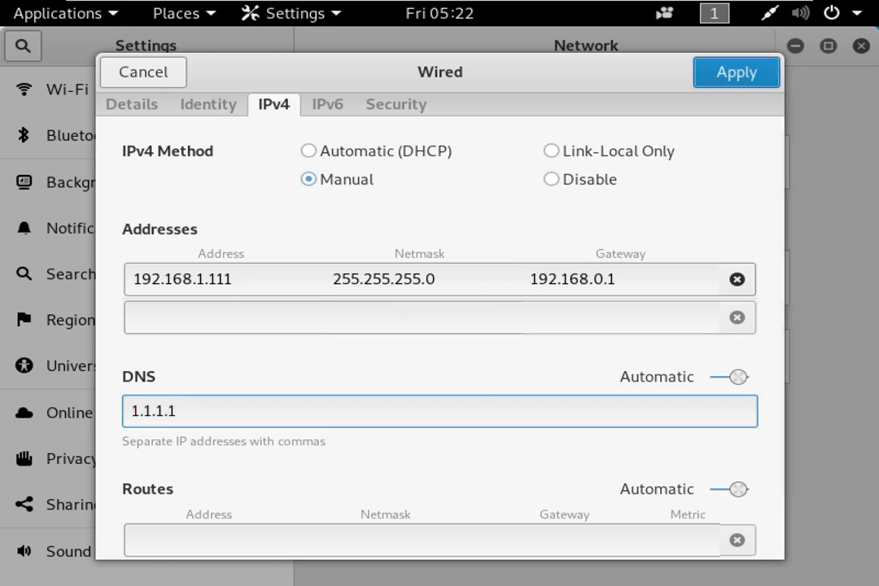
pyautogui.press('Tab')
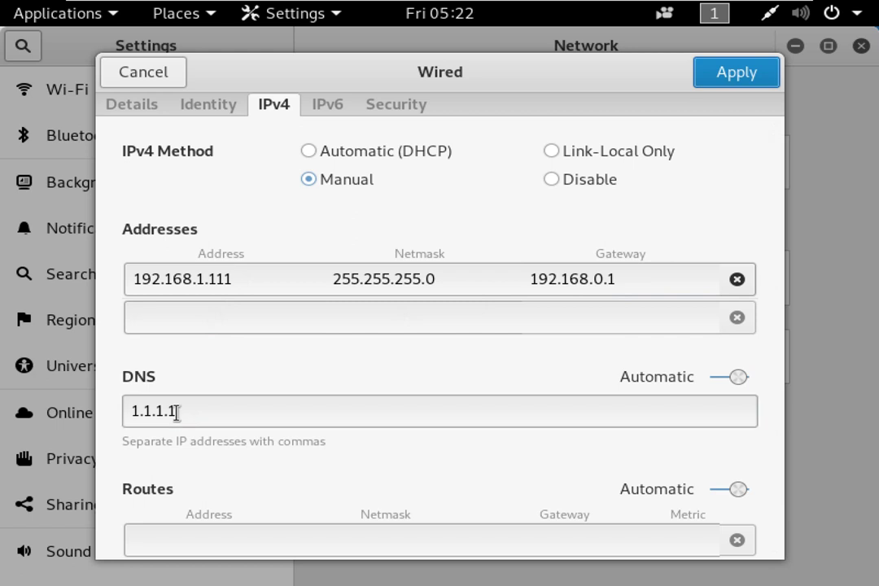
pyautogui.click(316, 413)
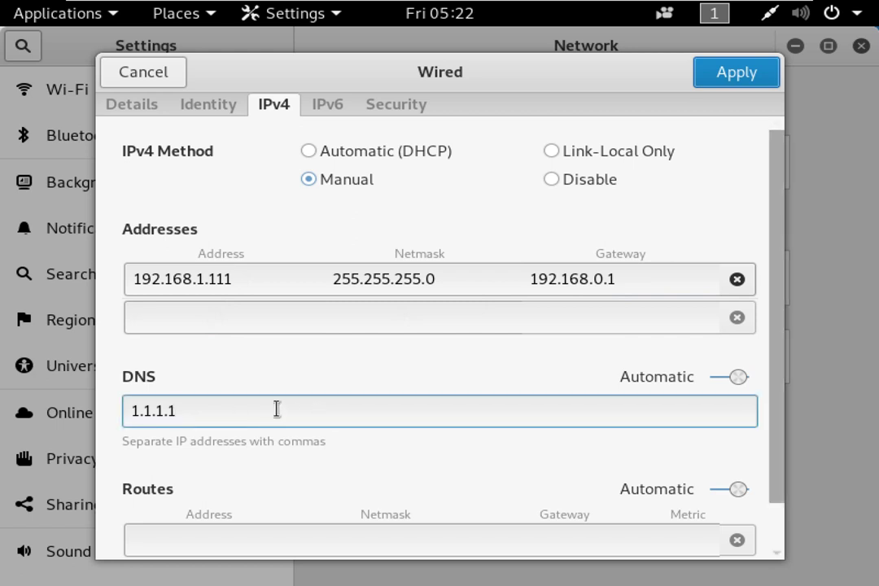
pyautogui.write(', ')
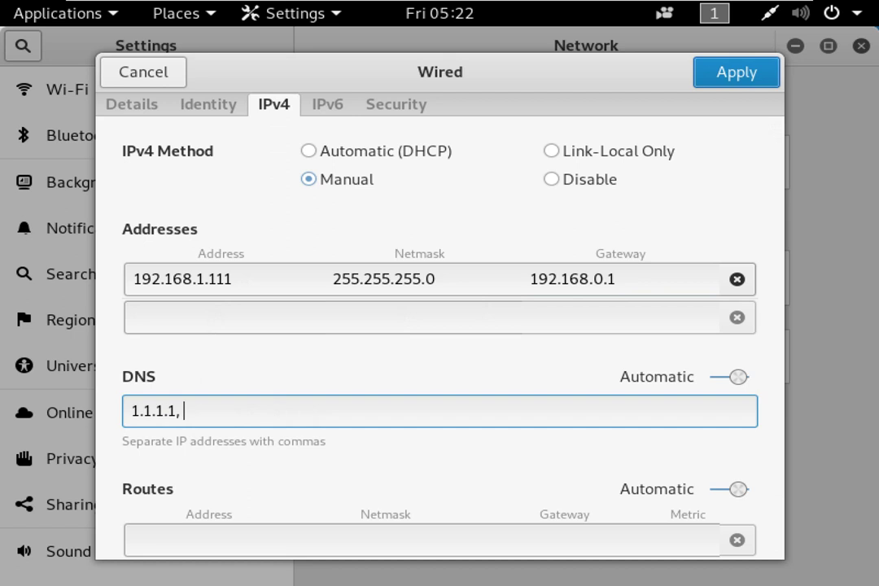
pyautogui.write('8.8.8.8')
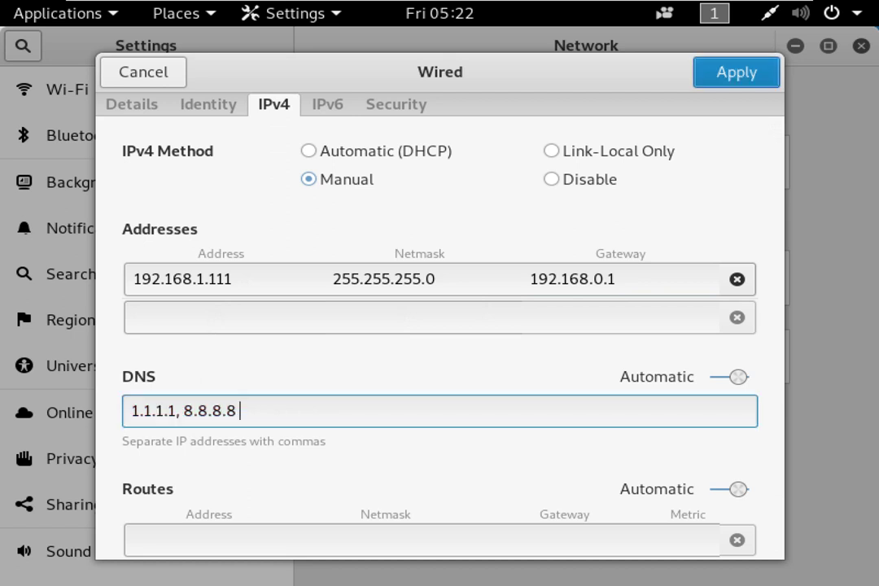
pyautogui.press('BackSpace')
pyautogui.write(', 8.8.4.4')
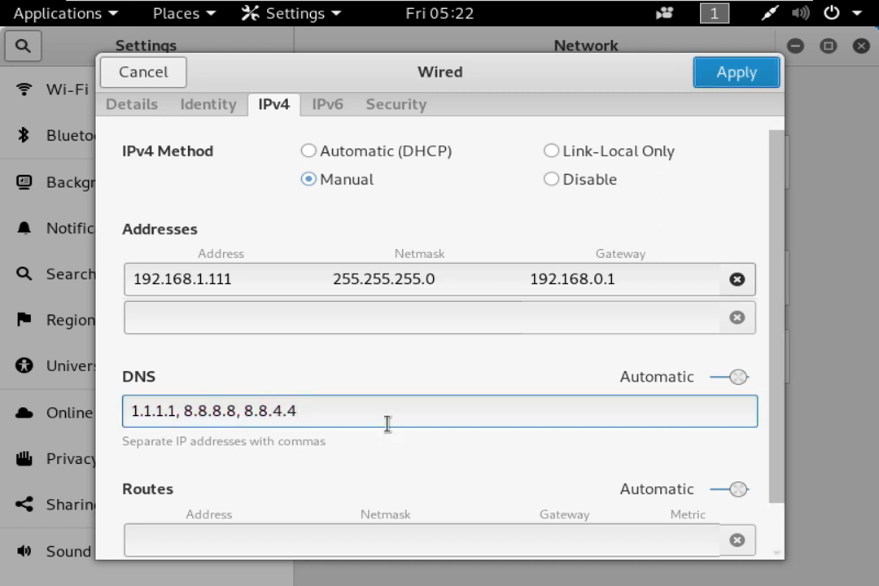
pyautogui.scroll(-1, 551, 391)
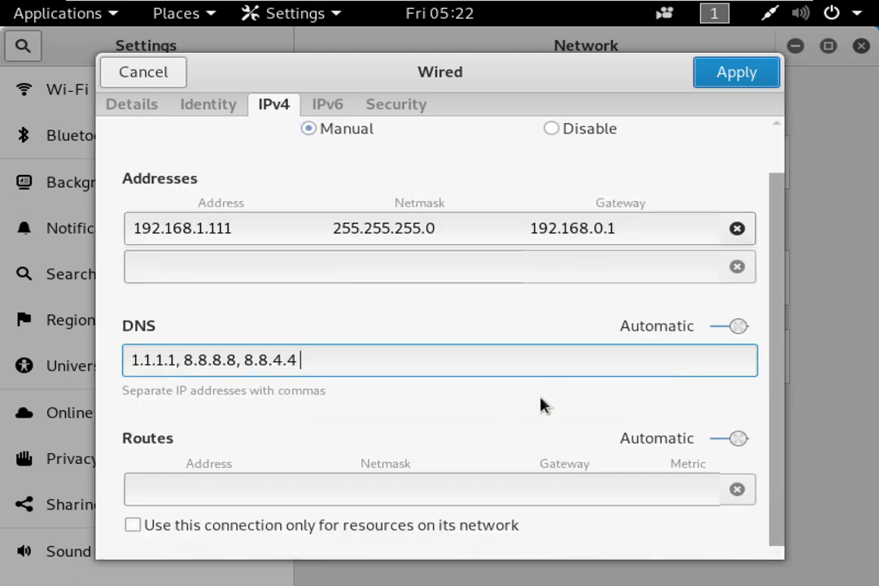
pyautogui.scroll(1, 534, 407)
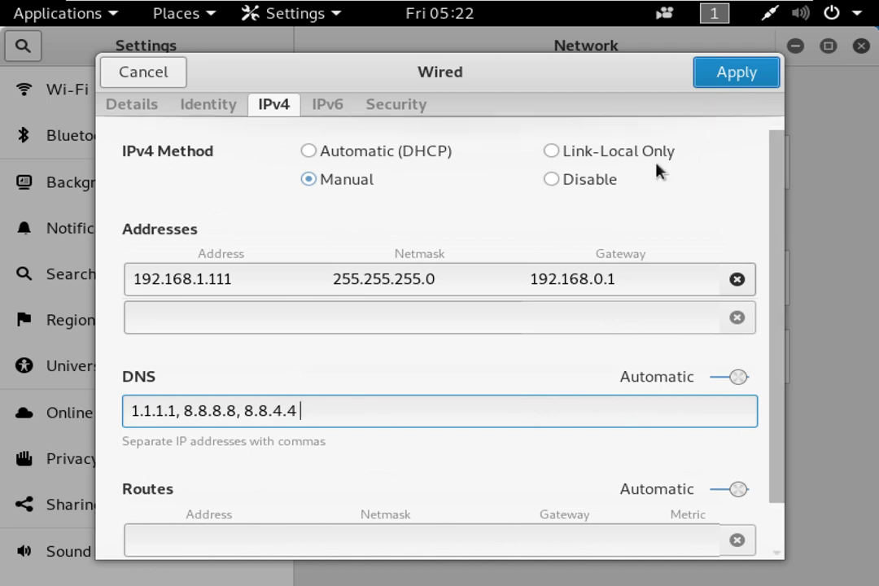
pyautogui.click(736, 73)
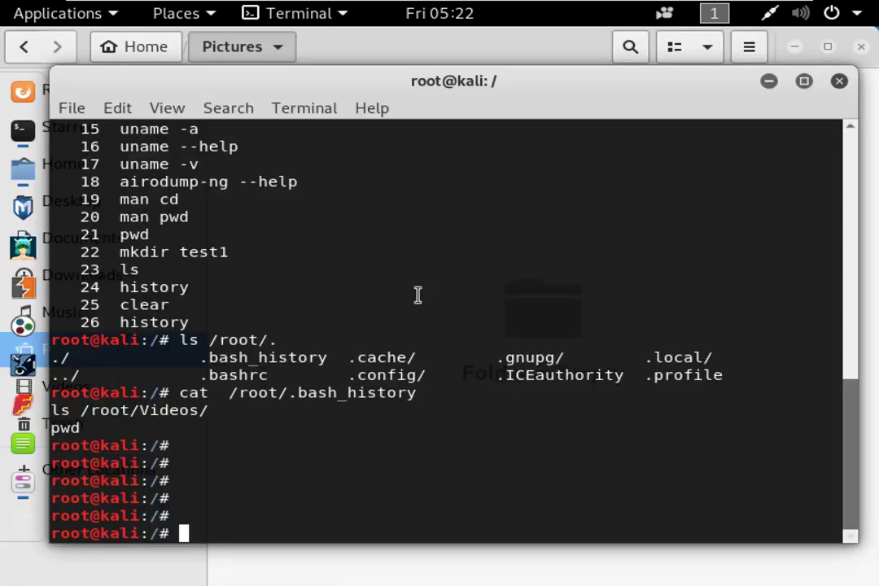
# Run ifconfig and check that eth0 still shows 192.168.100.130.
pyautogui.write('ifconfig')
pyautogui.press('Return')
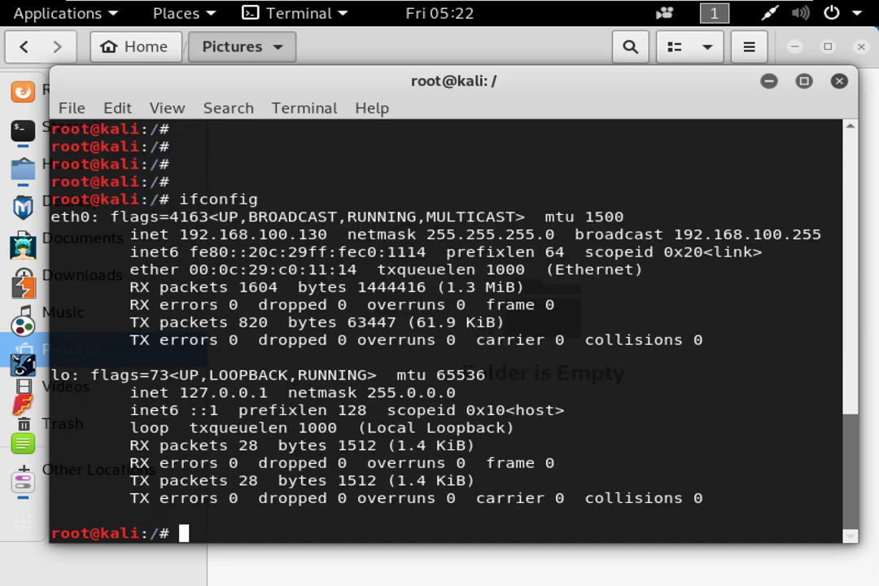
pyautogui.moveTo(333, 235); pyautogui.dragTo(180, 234)
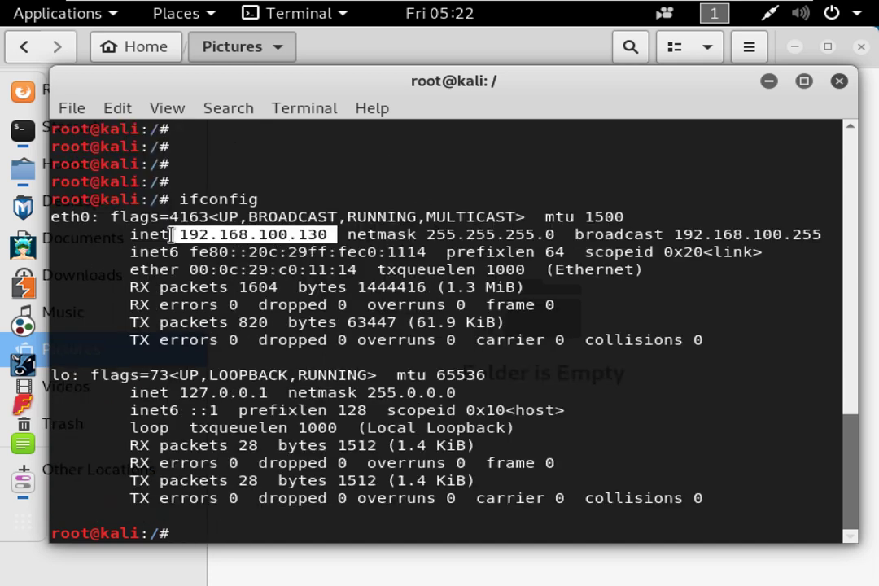
pyautogui.click(446, 312)
pyautogui.write('nmcli')
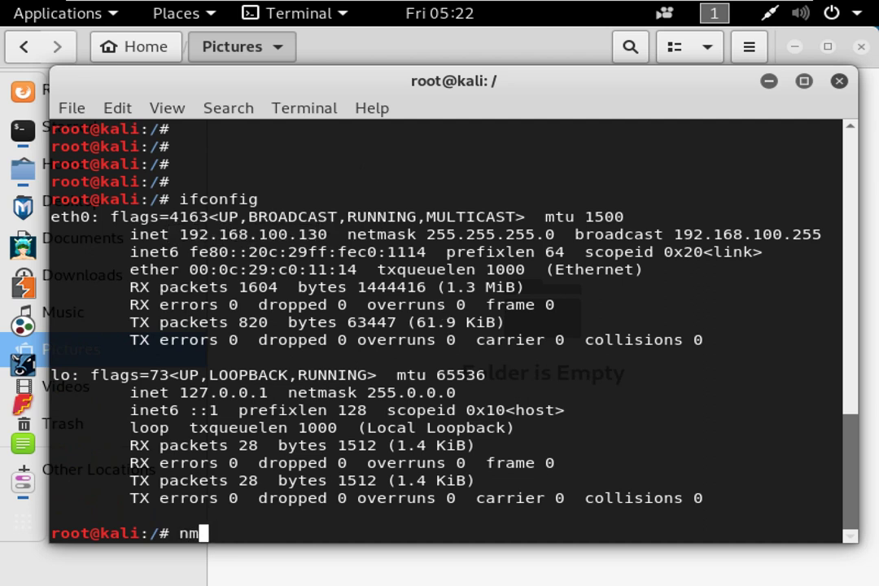
pyautogui.press('BackSpace')
pyautogui.press('BackSpace')
pyautogui.press('BackSpace')
pyautogui.press('BackSpace')
pyautogui.press('BackSpace')
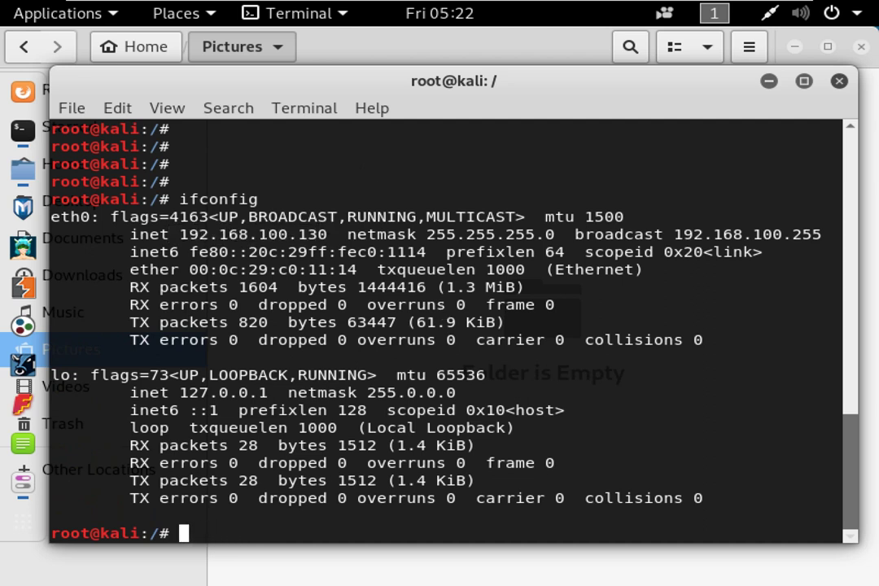
pyautogui.press('Return')
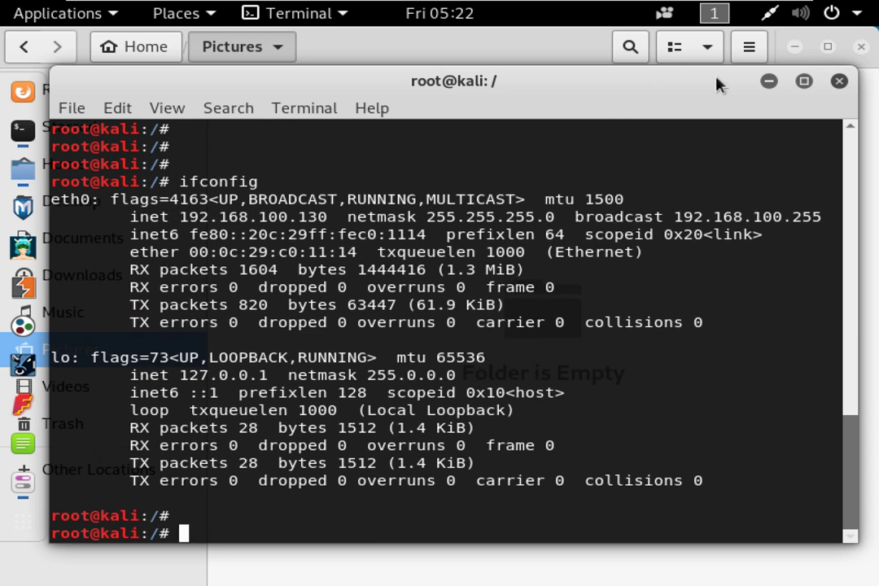
# Turn the wired connection off and reconnect it from the system status menu.
pyautogui.click(780, 13)
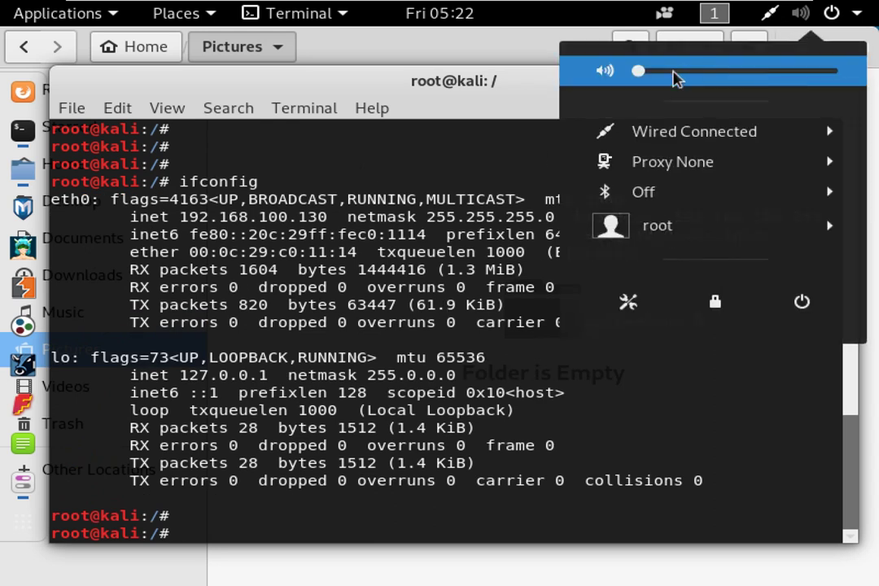
pyautogui.click(674, 144)
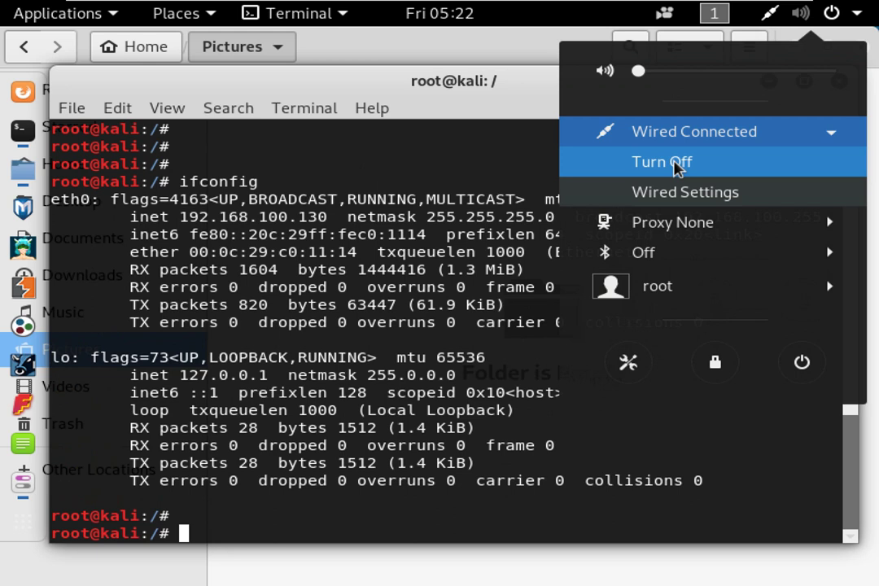
pyautogui.click(679, 164)
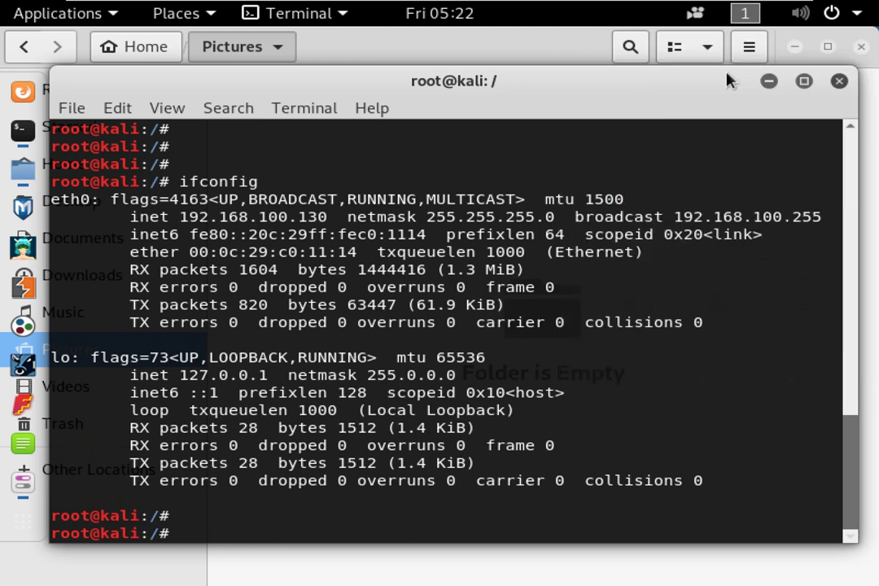
pyautogui.click(764, 13)
pyautogui.click(831, 13)
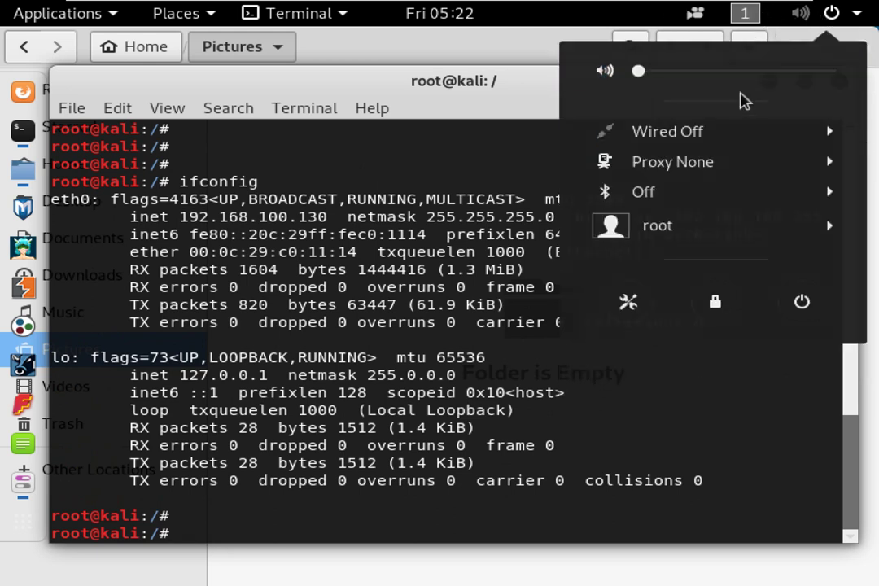
pyautogui.click(709, 130)
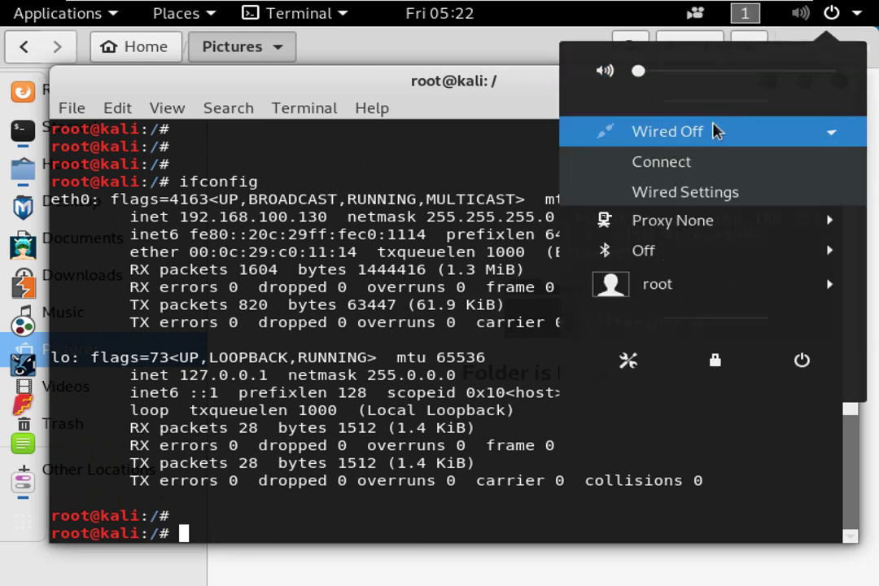
pyautogui.click(685, 163)
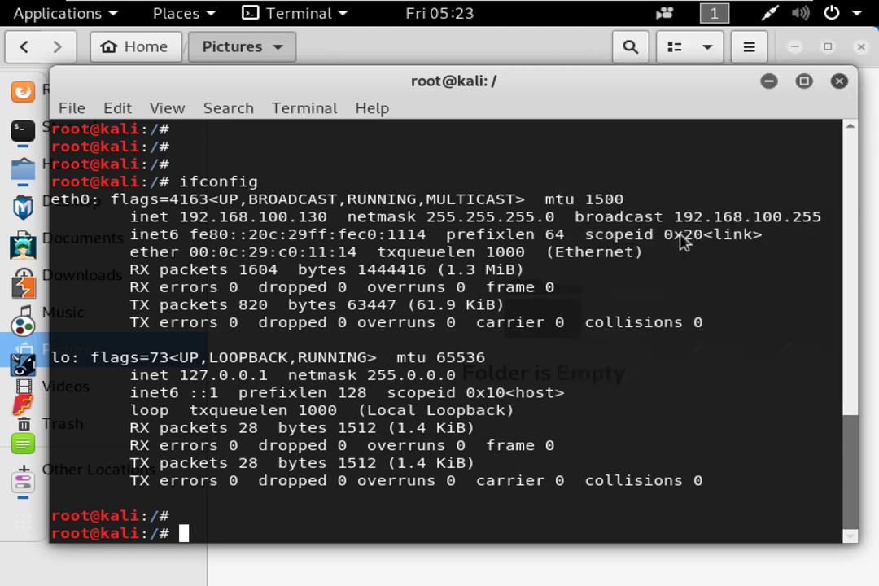
pyautogui.click(769, 14)
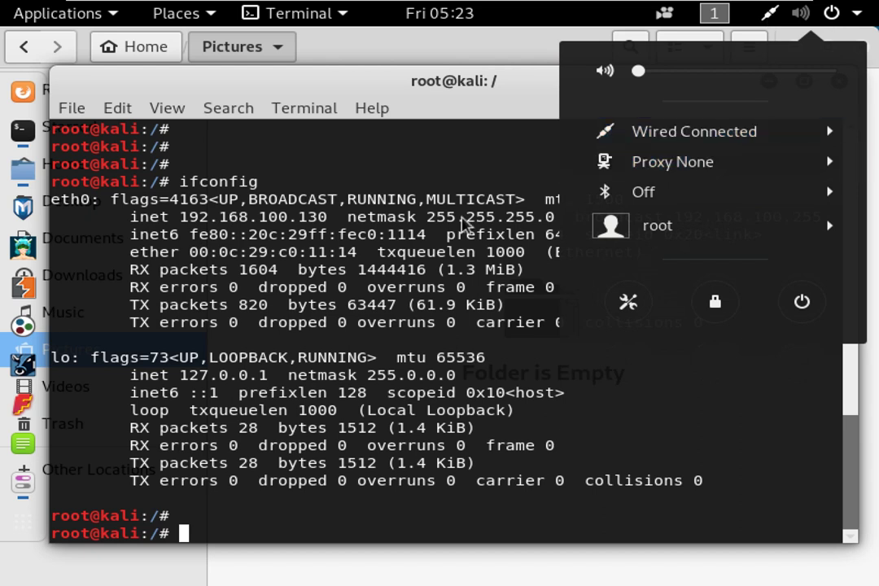
pyautogui.click(417, 236)
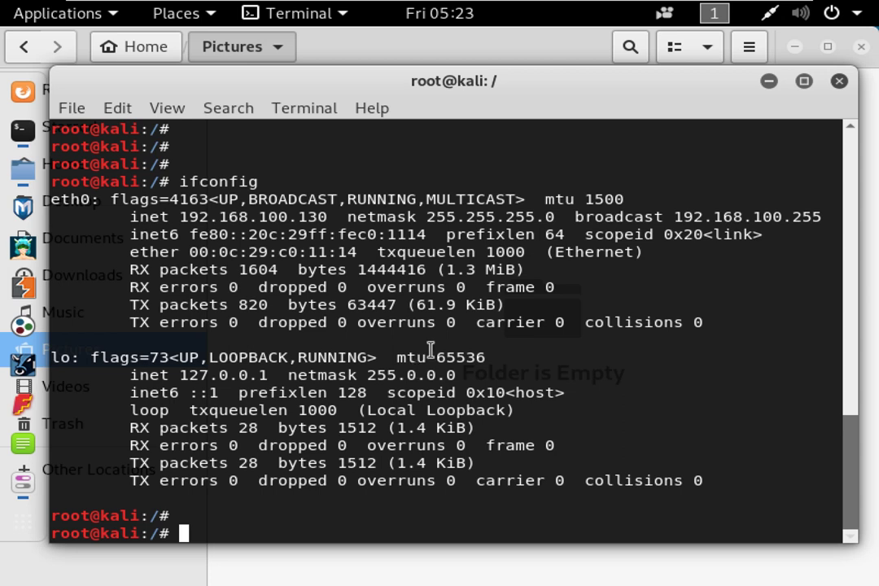
pyautogui.press('Up')
pyautogui.press('Return')
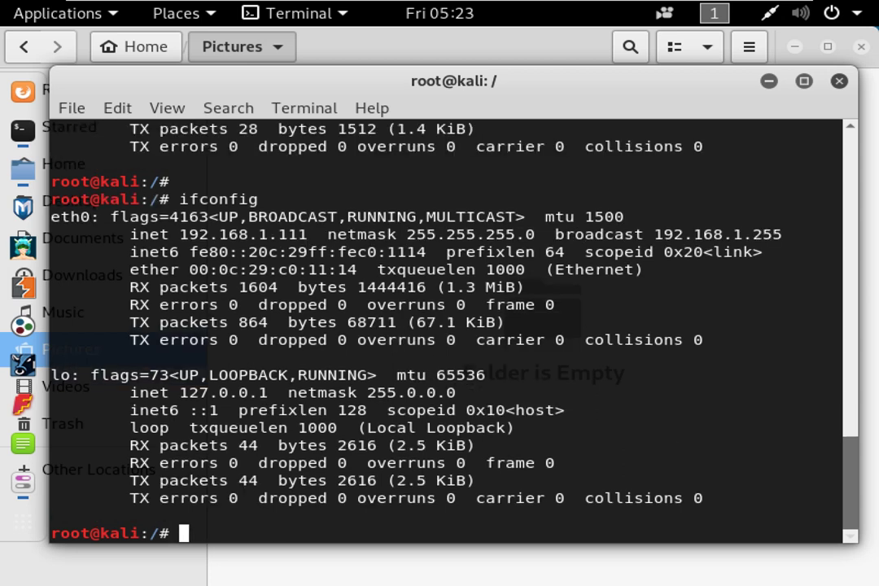
pyautogui.scroll(4, 357, 196)
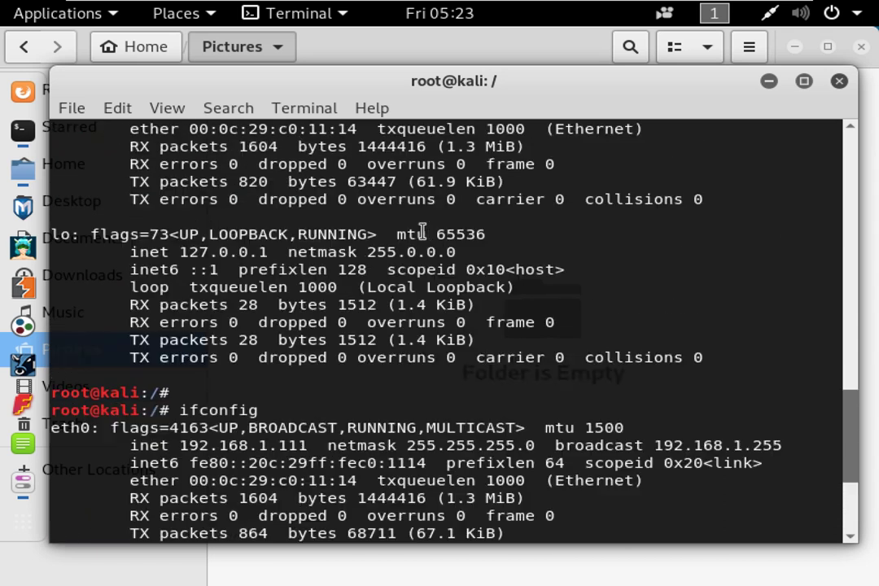
pyautogui.scroll(1, 333, 216)
pyautogui.moveTo(268, 147); pyautogui.dragTo(326, 147)
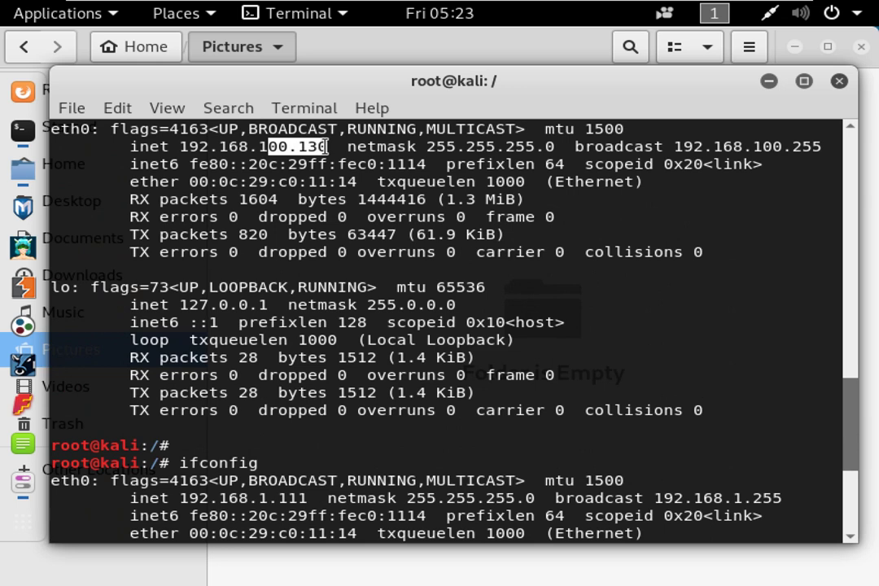
pyautogui.scroll(-3, 315, 266)
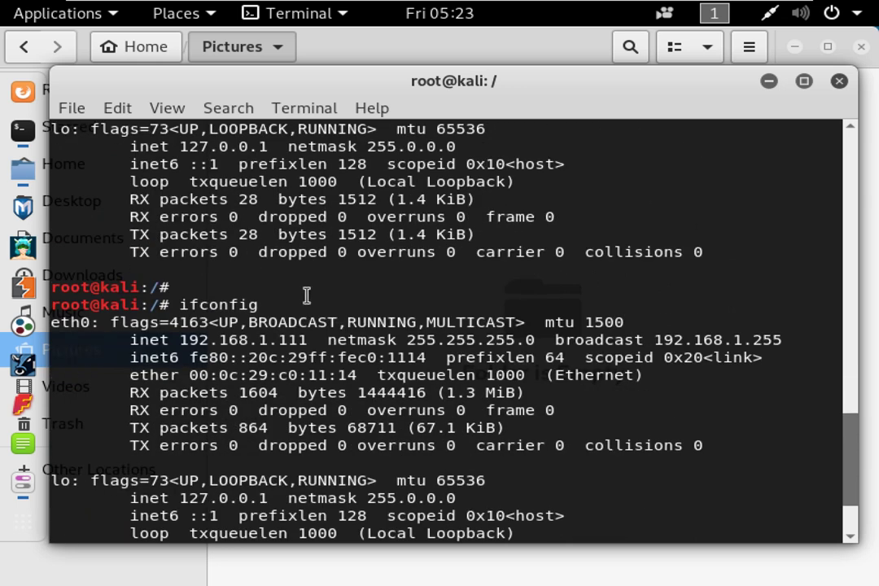
pyautogui.moveTo(200, 340); pyautogui.dragTo(308, 340)
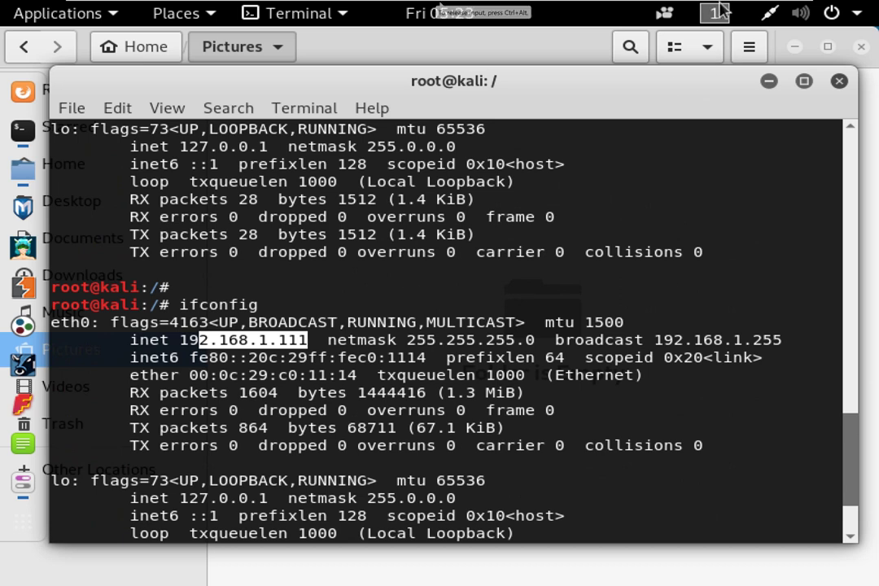
pyautogui.click(800, 12)
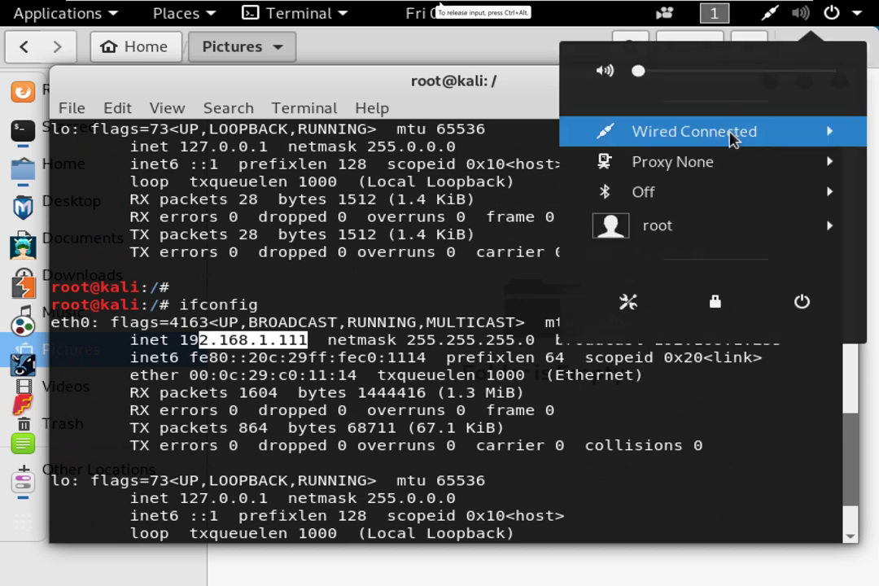
pyautogui.click(730, 136)
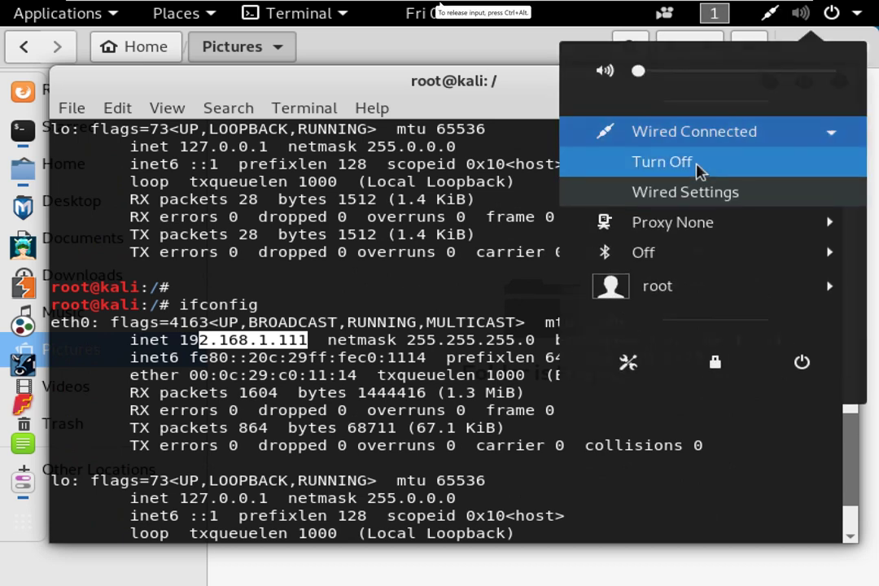
pyautogui.click(354, 298)
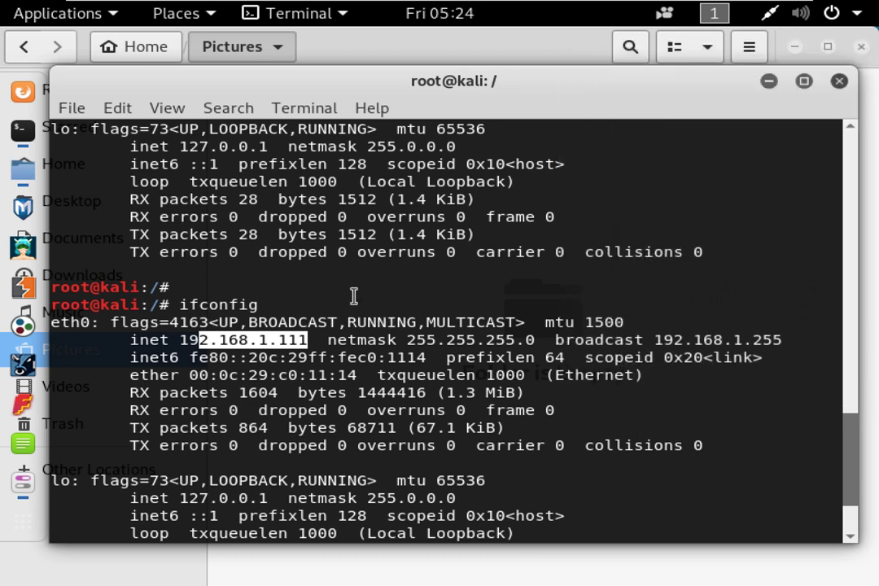
pyautogui.scroll(2, 353, 290)
pyautogui.scroll(3, 354, 287)
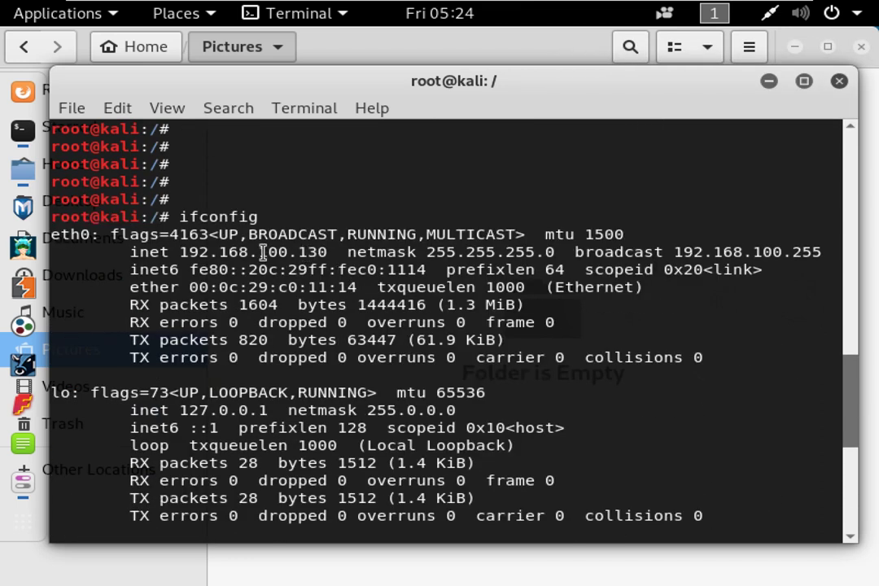
pyautogui.moveTo(259, 252); pyautogui.dragTo(324, 252)
pyautogui.click(401, 358)
pyautogui.scroll(-7, 432, 281)
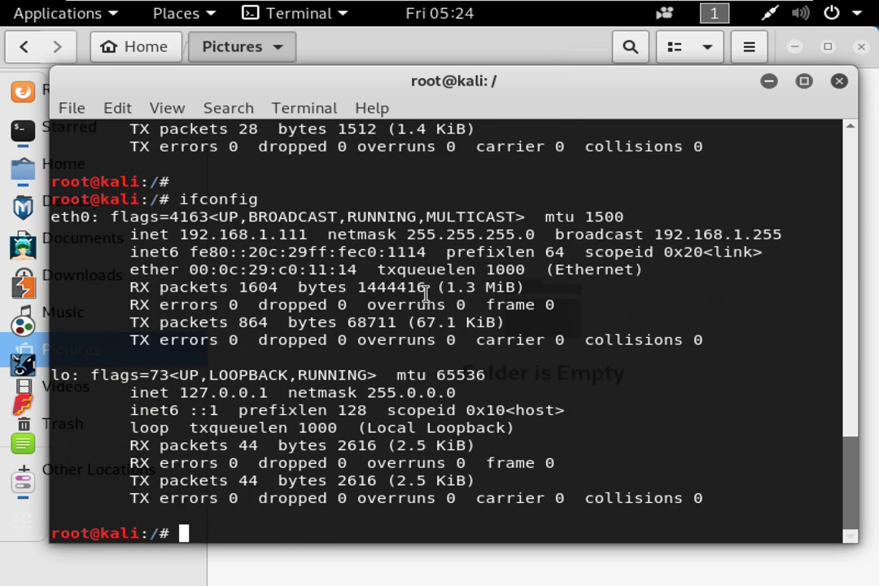
pyautogui.write('cat /etc/network')
# Print /etc/network/interfaces with cat using Tab completion.
pyautogui.press('Tab')
pyautogui.press('Tab')
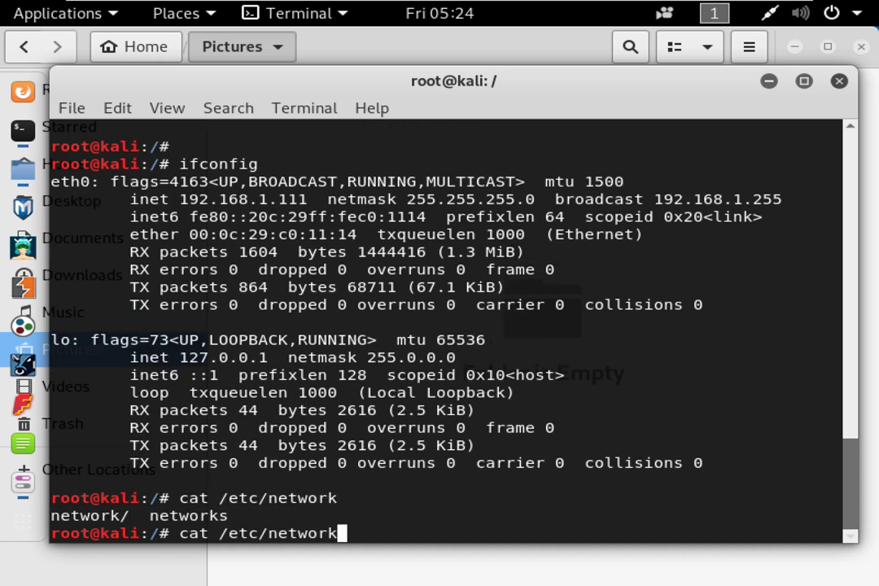
pyautogui.write('/in')
pyautogui.press('Tab')
pyautogui.press('Return')
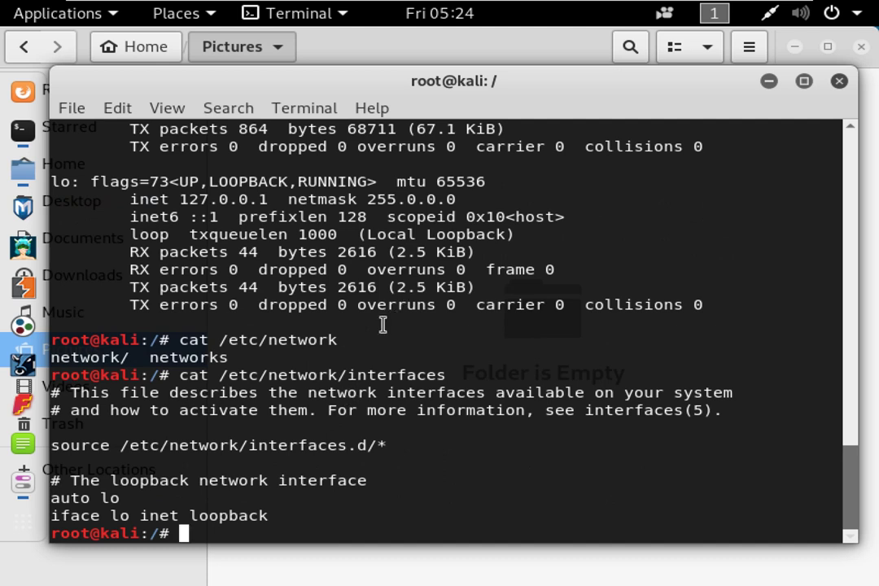
# Print /etc/networks from the recalled command, clear the screen, and enter nmtui.
pyautogui.press('Up')
pyautogui.press('BackSpace')
pyautogui.press('BackSpace')
pyautogui.press('BackSpace')
pyautogui.press('BackSpace')
pyautogui.press('BackSpace')
pyautogui.press('BackSpace')
pyautogui.press('BackSpace')
pyautogui.press('BackSpace')
pyautogui.press('BackSpace')
pyautogui.press('BackSpace')
pyautogui.press('BackSpace')
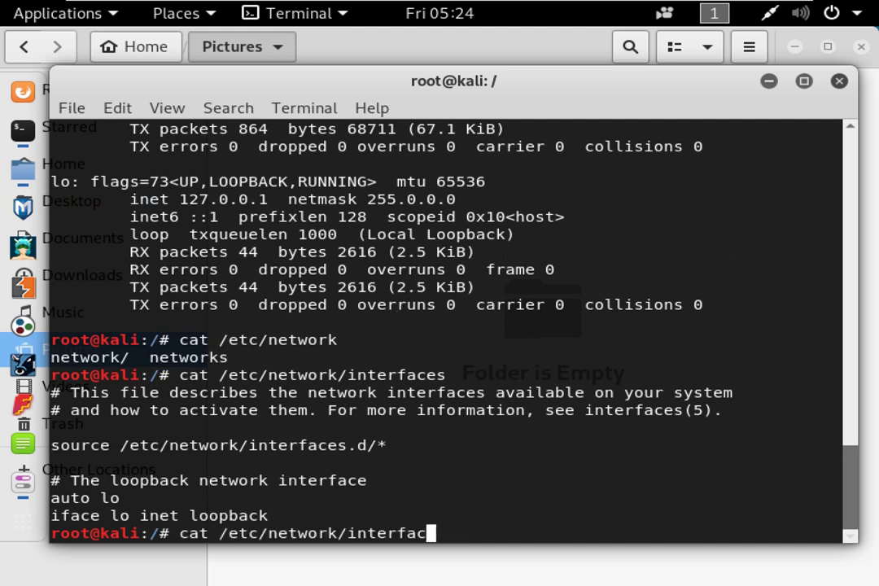
pyautogui.write('s')
pyautogui.press('Return')
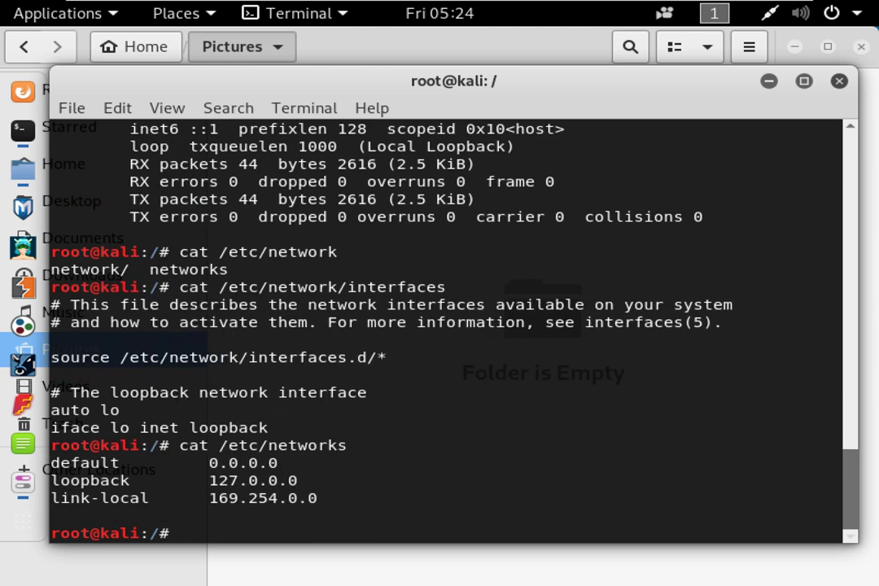
pyautogui.press('Return')
pyautogui.press('Return')
pyautogui.press('Return')
pyautogui.write('cl')
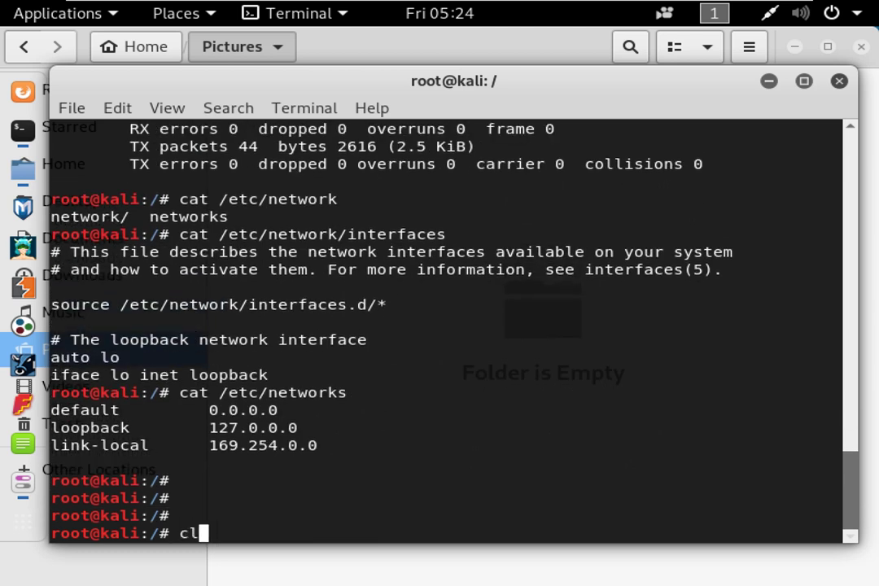
pyautogui.write('ear')
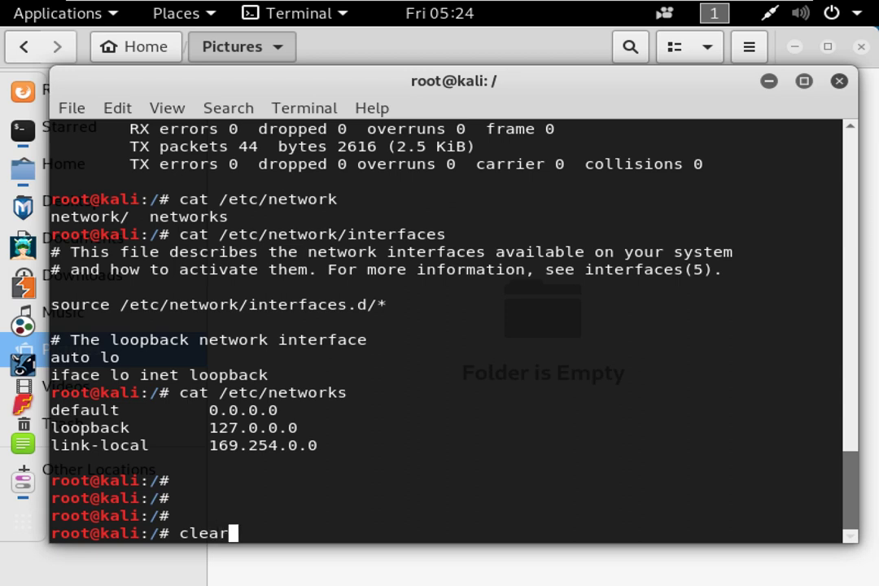
pyautogui.press('Return')
pyautogui.press('Return')
pyautogui.write('nmtui')
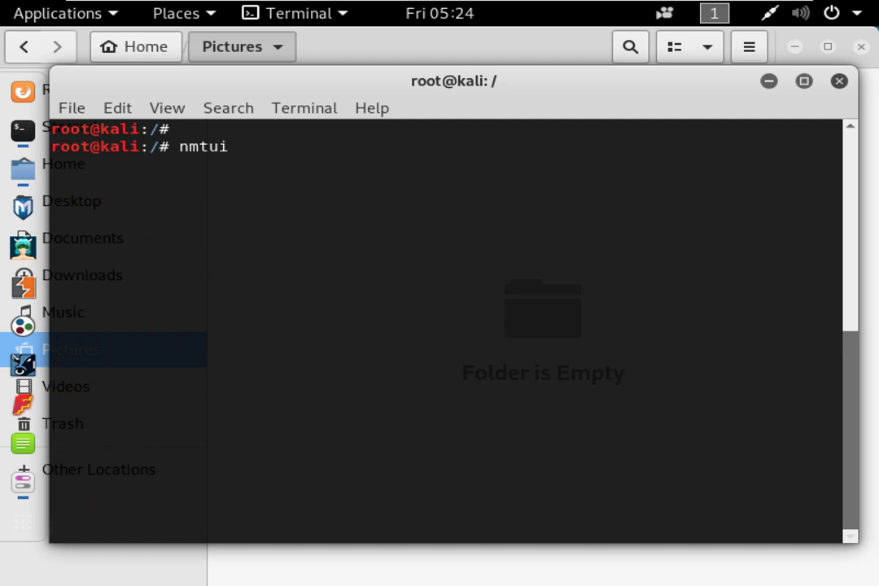
# Launch nmtui and open Wired connection 1 under Edit a connection.
pyautogui.press('Return')
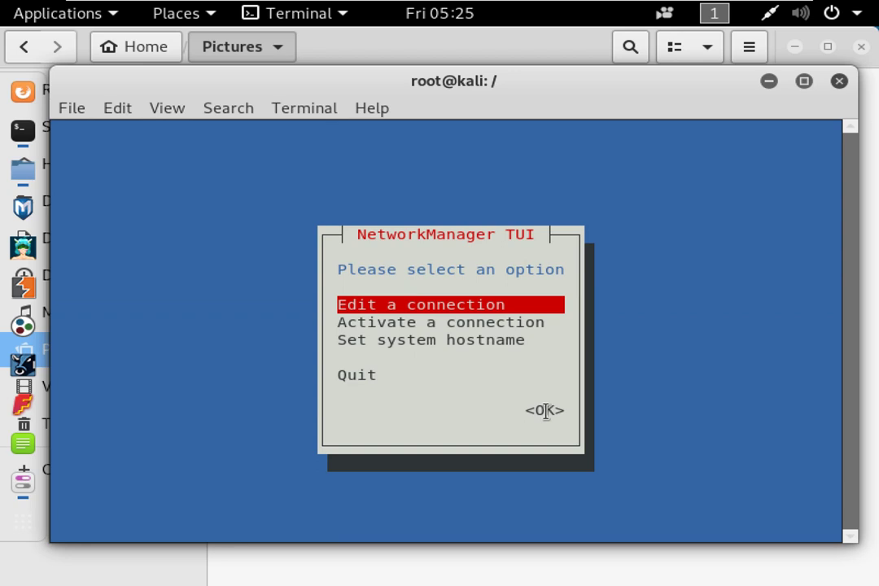
pyautogui.doubleClick(545, 410)
pyautogui.click(436, 384)
pyautogui.press('Down')
pyautogui.press('Up')
pyautogui.press('Return')
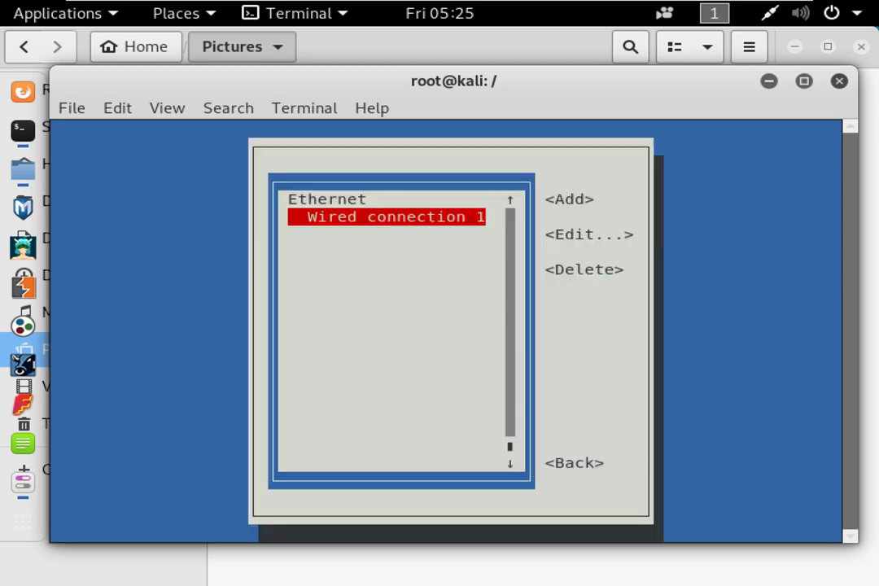
pyautogui.press('Return')
# Review address 192.168.1.111/24, gateway 192.168.0.1 and the DNS servers, then minimize the VM.
pyautogui.press('Tab')
pyautogui.press('Tab')
pyautogui.press('Tab')
pyautogui.press('Tab')
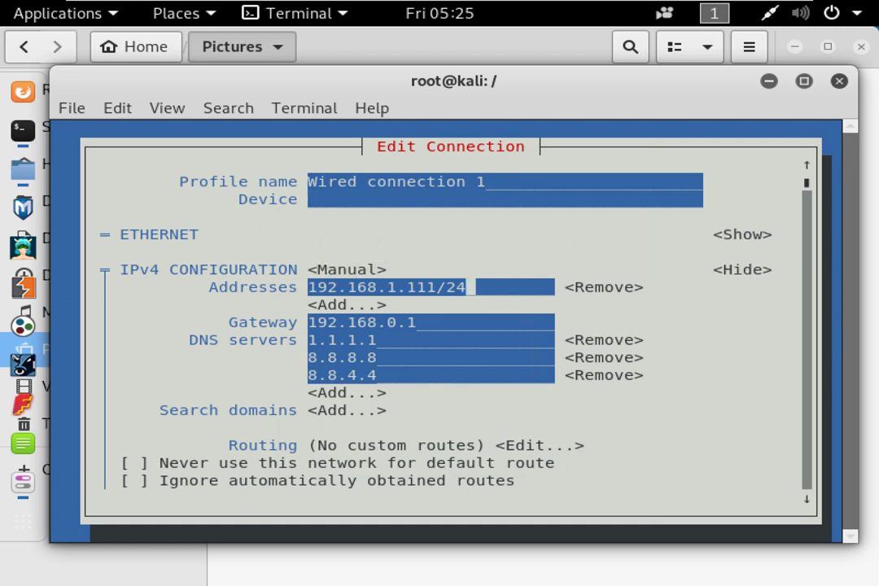
pyautogui.moveTo(468, 292); pyautogui.dragTo(291, 281)
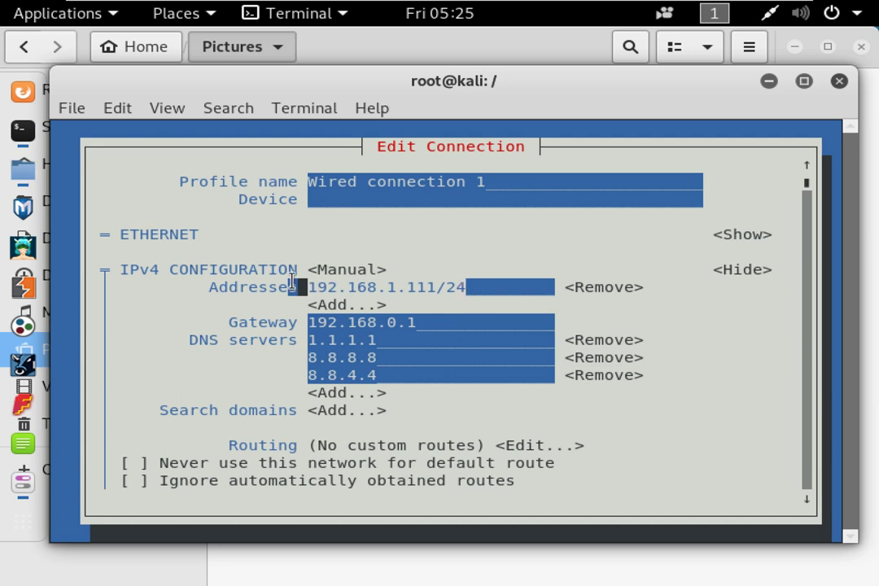
pyautogui.moveTo(421, 321); pyautogui.dragTo(303, 321)
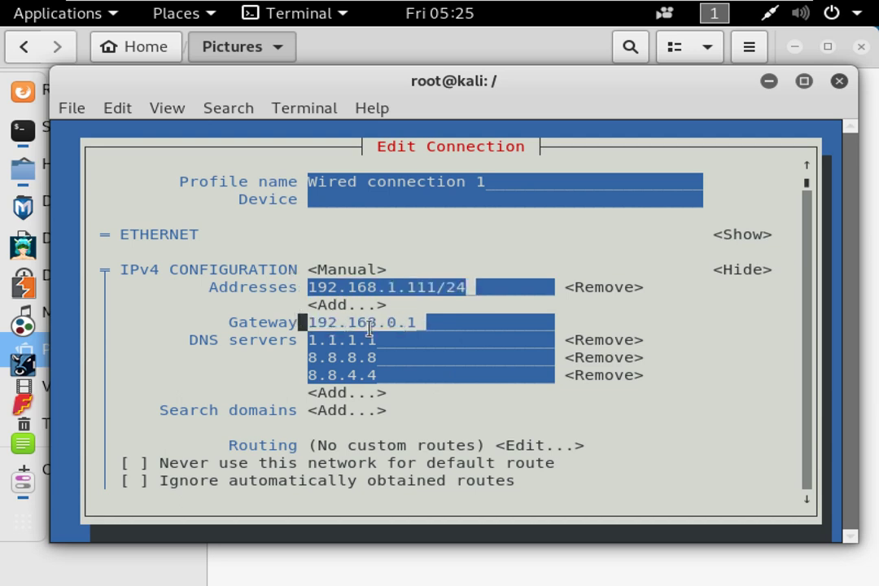
pyautogui.click(389, 338)
pyautogui.tripleClick(338, 334)
pyautogui.click(368, 359)
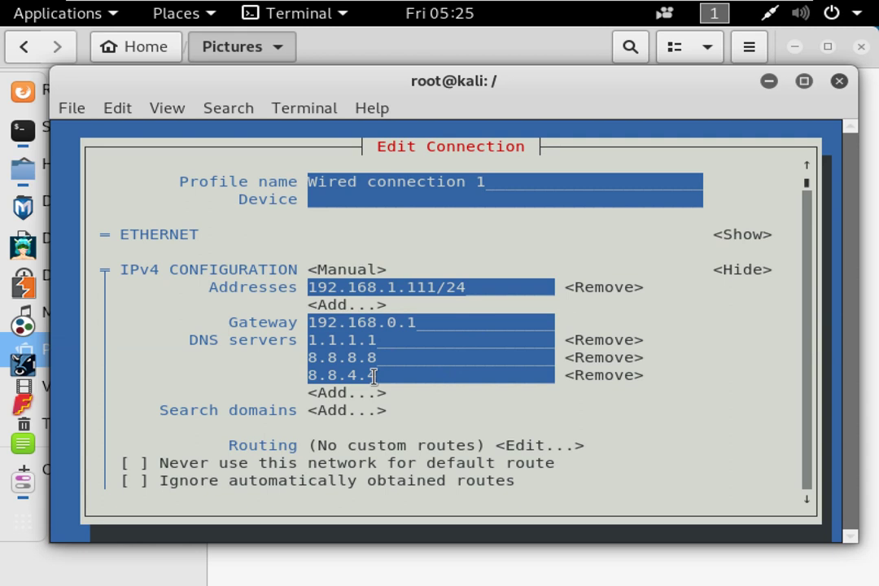
pyautogui.scroll(-3, 388, 371)
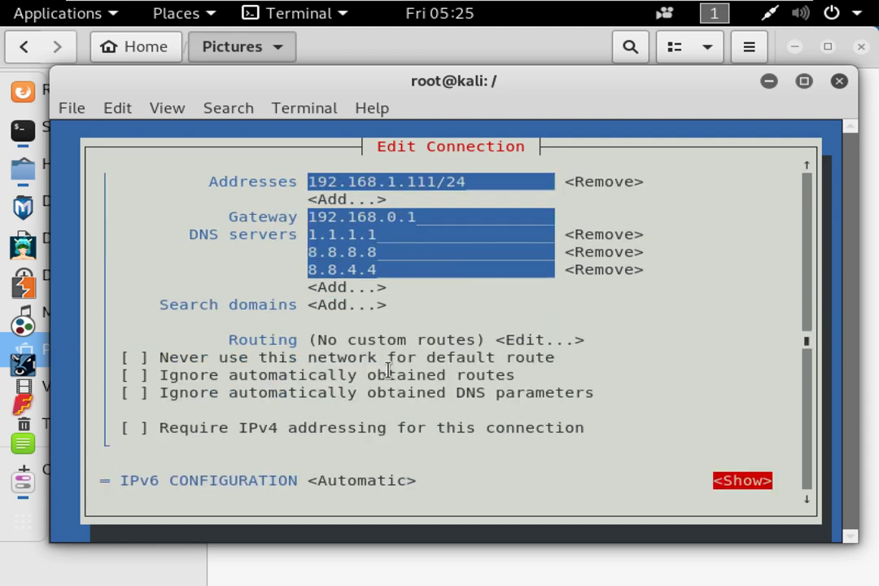
pyautogui.scroll(-3, 732, 477)
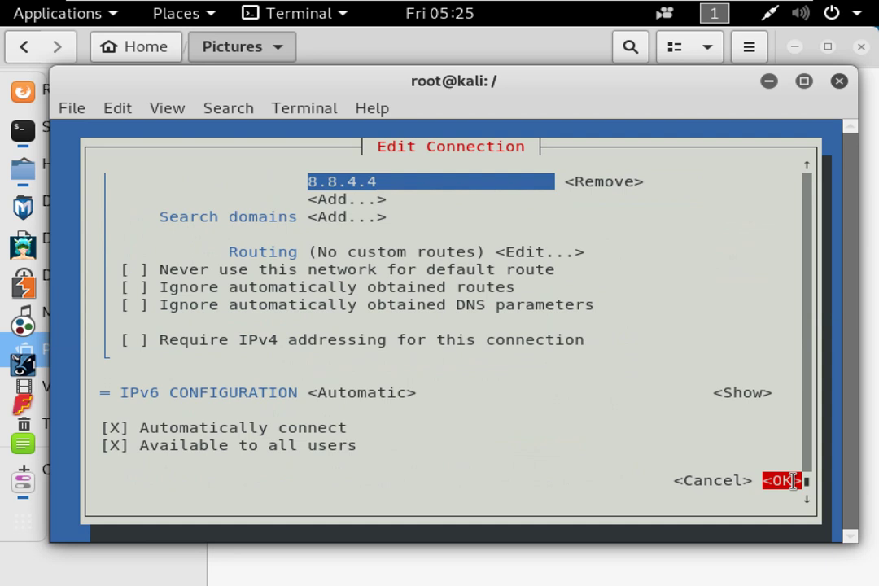
pyautogui.scroll(5, 671, 407)
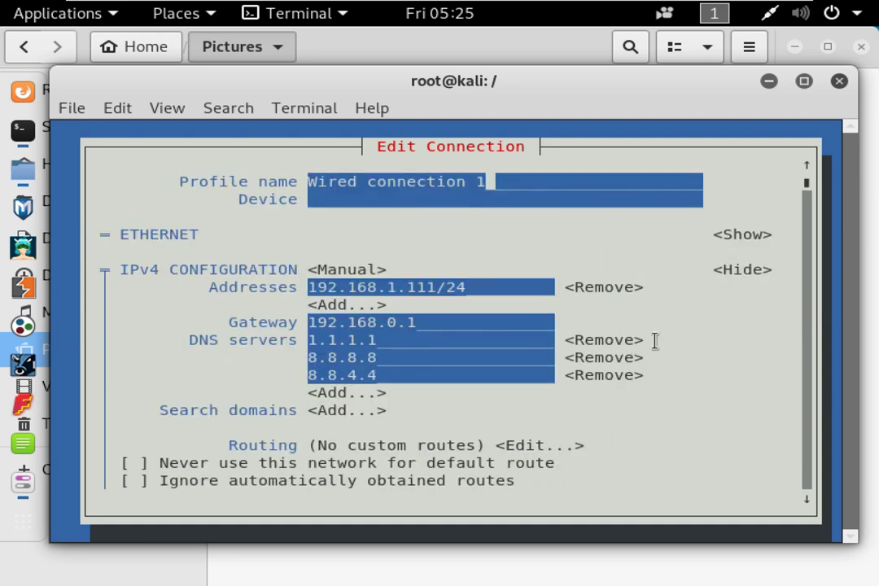
pyautogui.moveTo(517, 5)
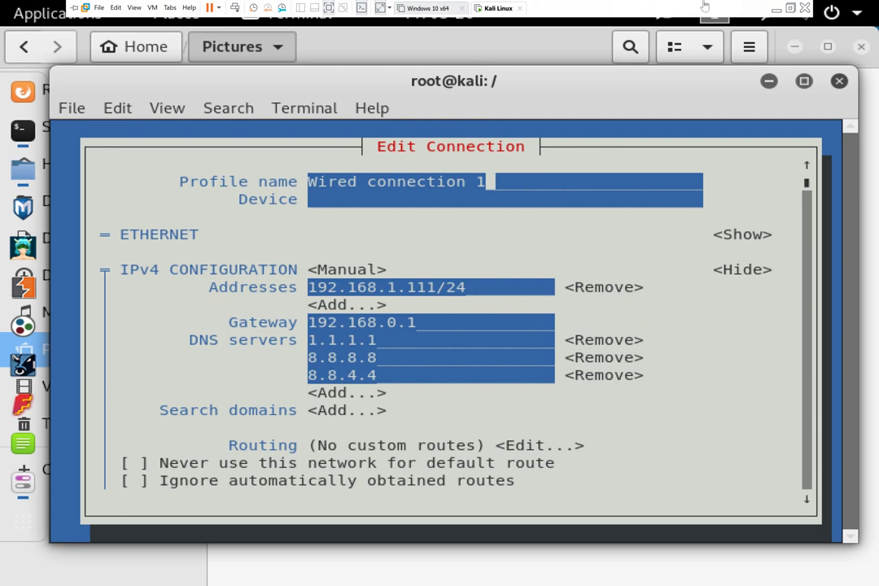
pyautogui.click(776, 9)
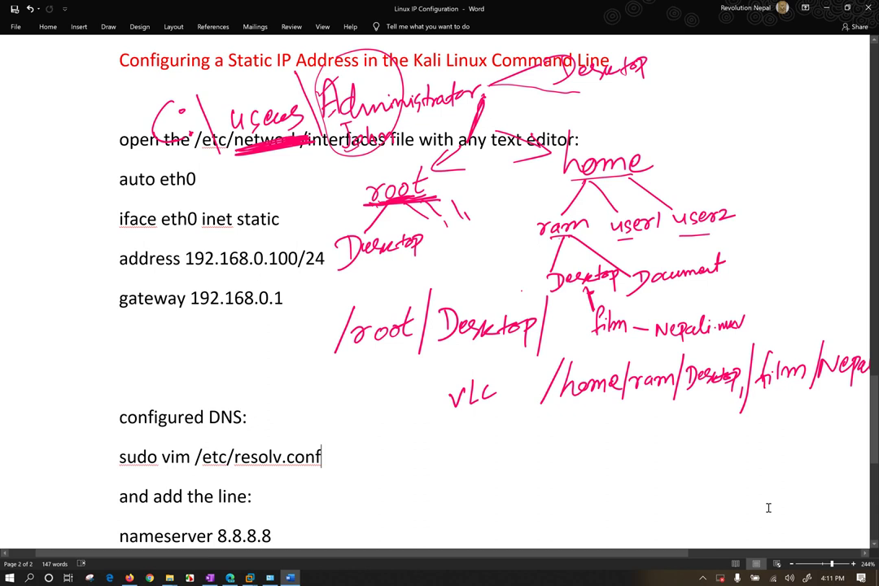
# Switch Windows Wi-Fi off and back on from the network flyout.
pyautogui.click(774, 578)
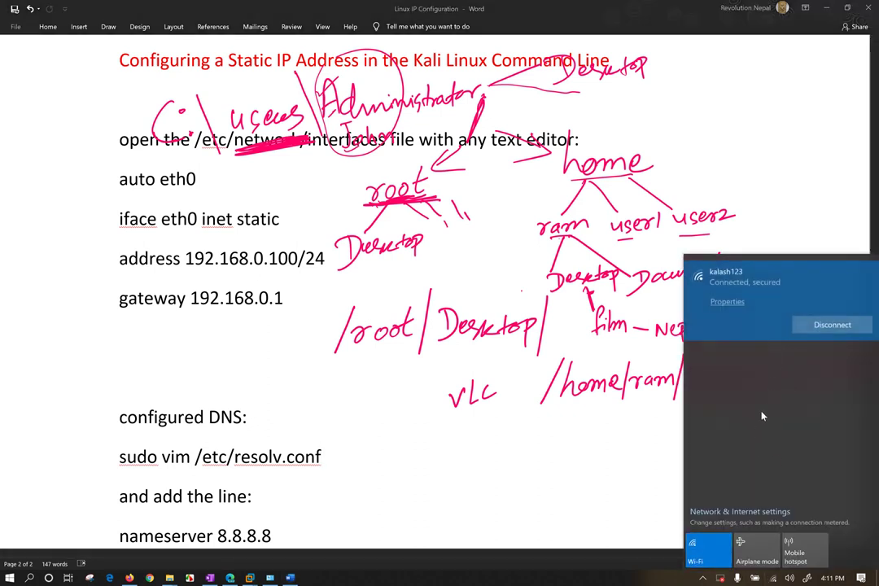
pyautogui.click(712, 564)
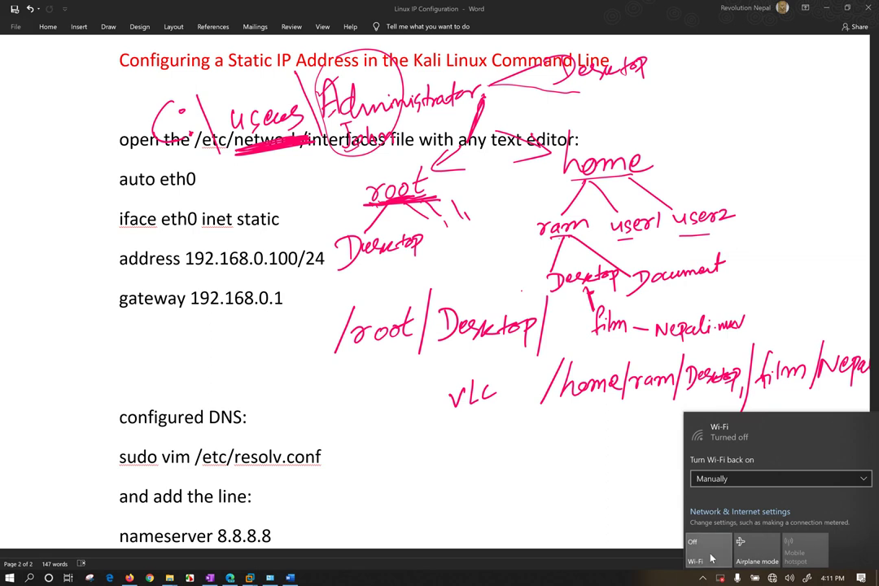
pyautogui.click(709, 566)
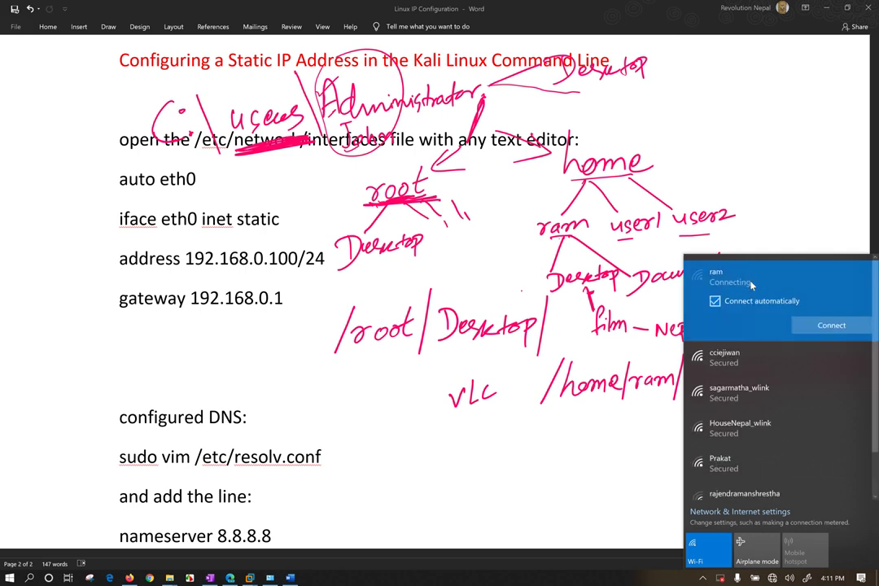
# Join a different Wi-Fi network and bring Firefox to the front.
pyautogui.click(744, 362)
pyautogui.click(716, 281)
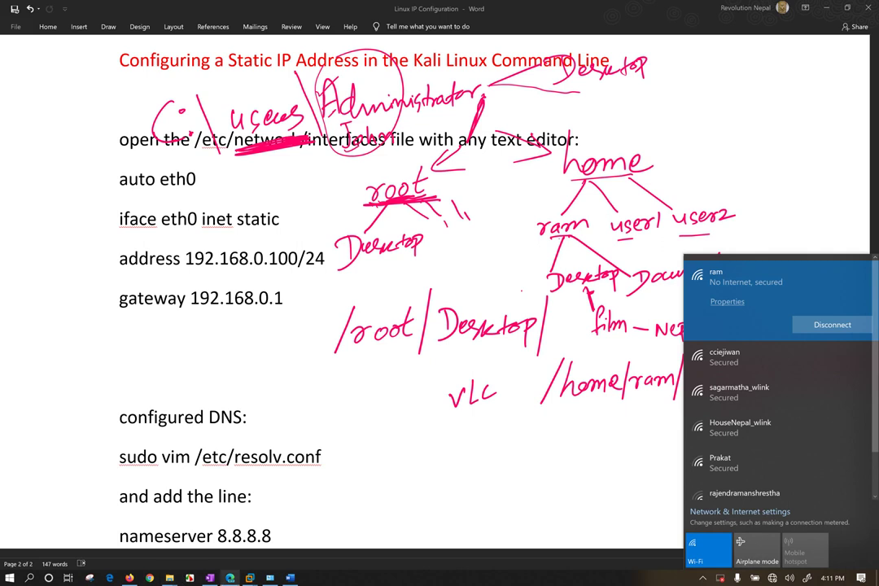
pyautogui.moveTo(131, 578)
pyautogui.click(114, 525)
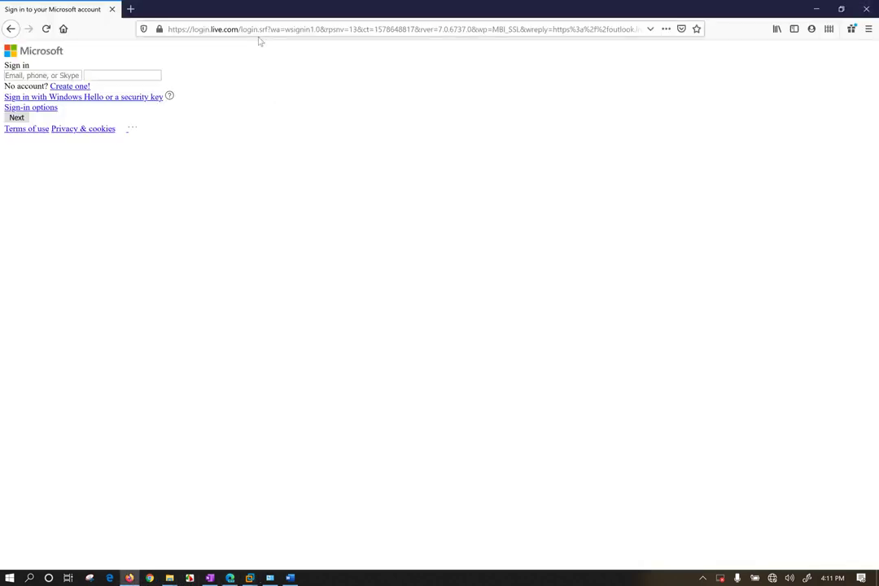
# Load the router admin page at 192.168.31.1 in a new tab.
pyautogui.click(130, 9)
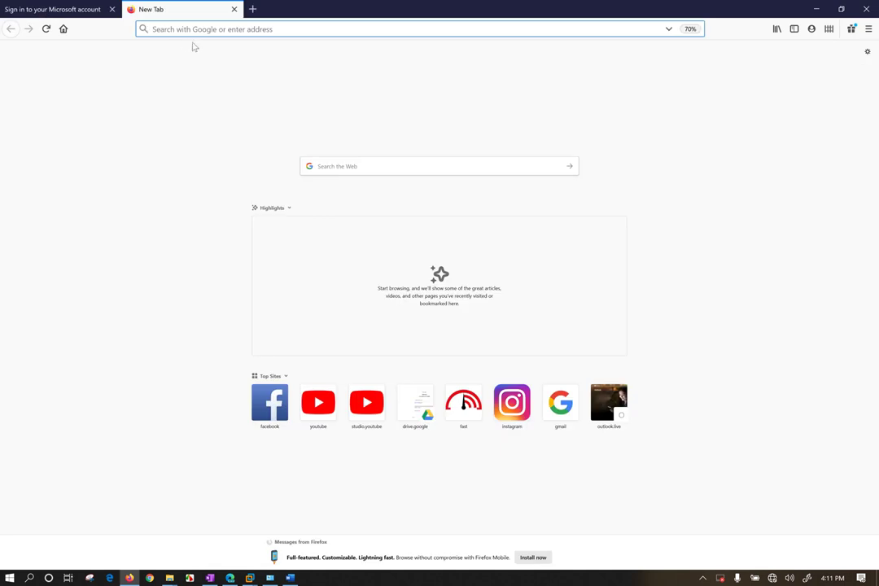
pyautogui.write('192')
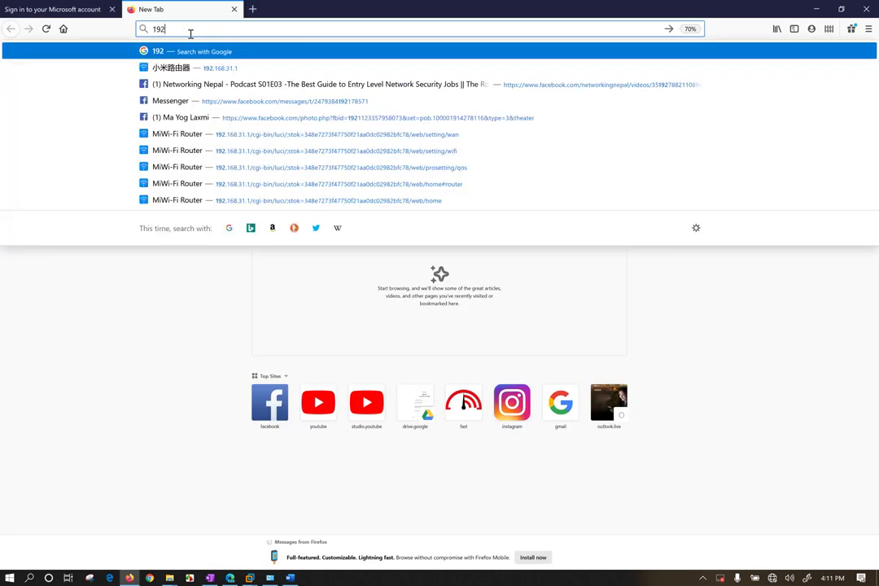
pyautogui.write('.168.31')
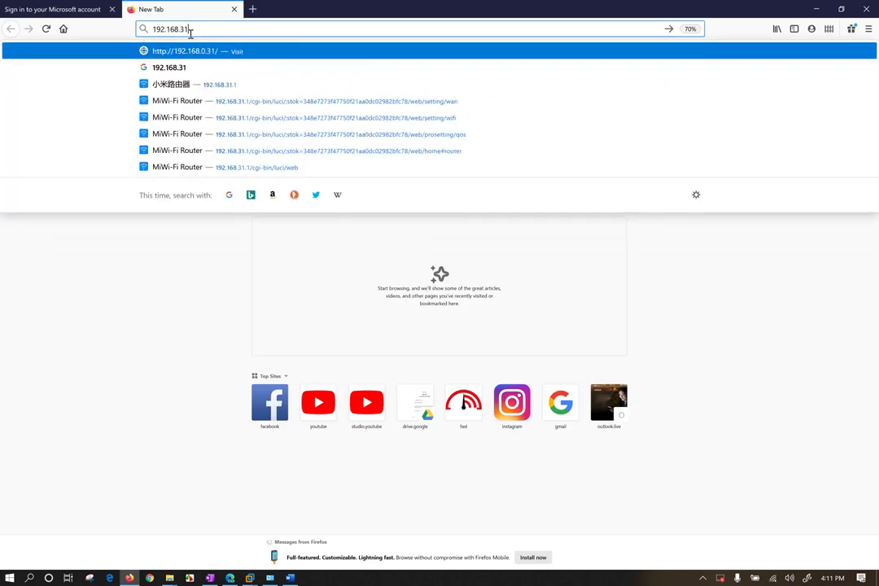
pyautogui.write('.1')
pyautogui.press('Return')
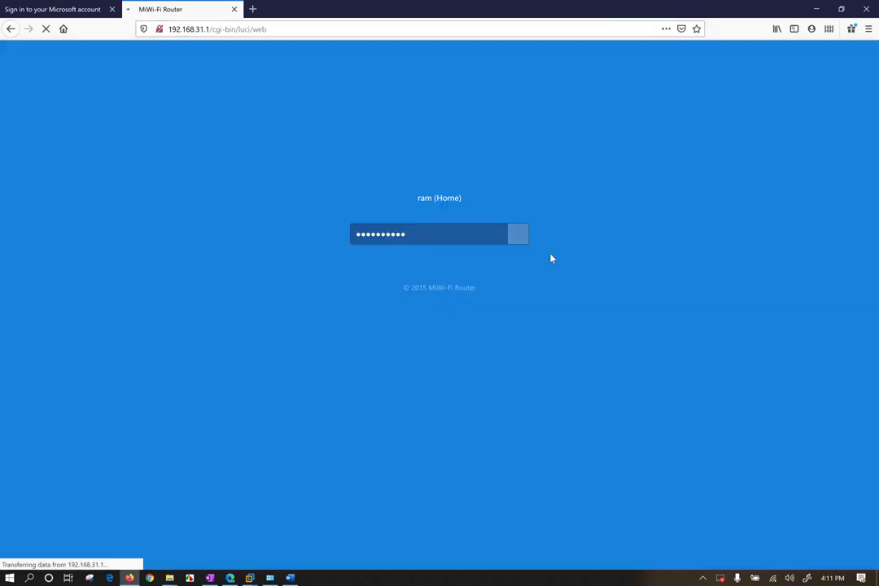
# Log in with the router admin password and decline saving it in Firefox.
pyautogui.click(519, 302)
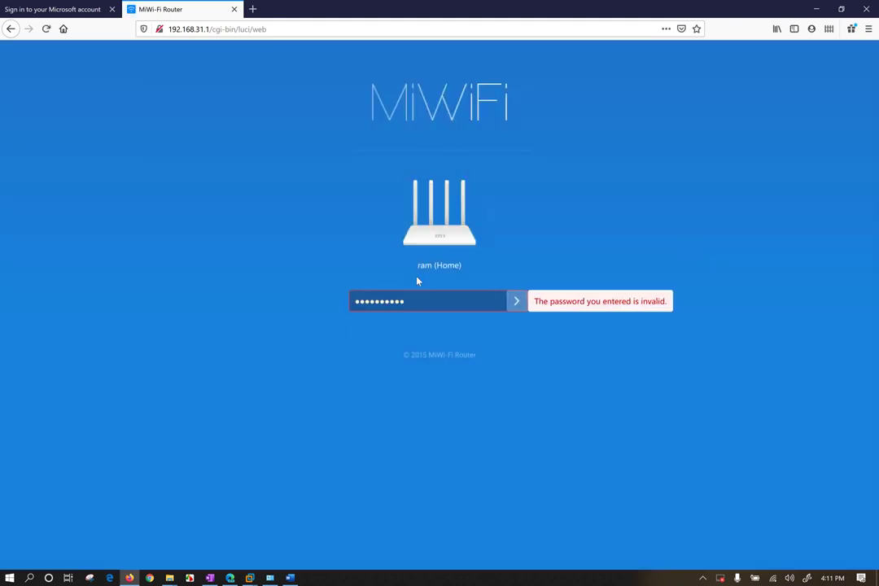
pyautogui.doubleClick(422, 297)
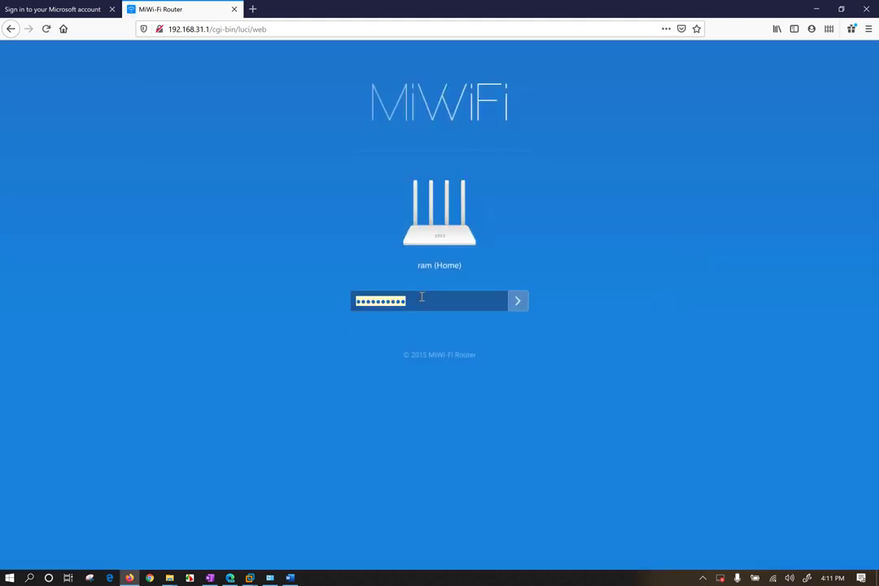
pyautogui.write('••')
pyautogui.press('BackSpace')
pyautogui.press('BackSpace')
pyautogui.write('••••')
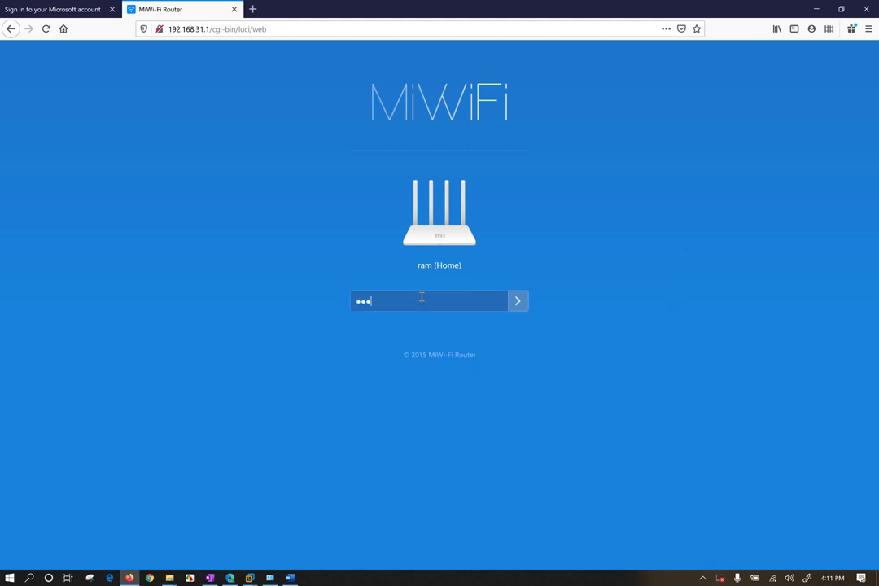
pyautogui.write('••••••')
pyautogui.press('Return')
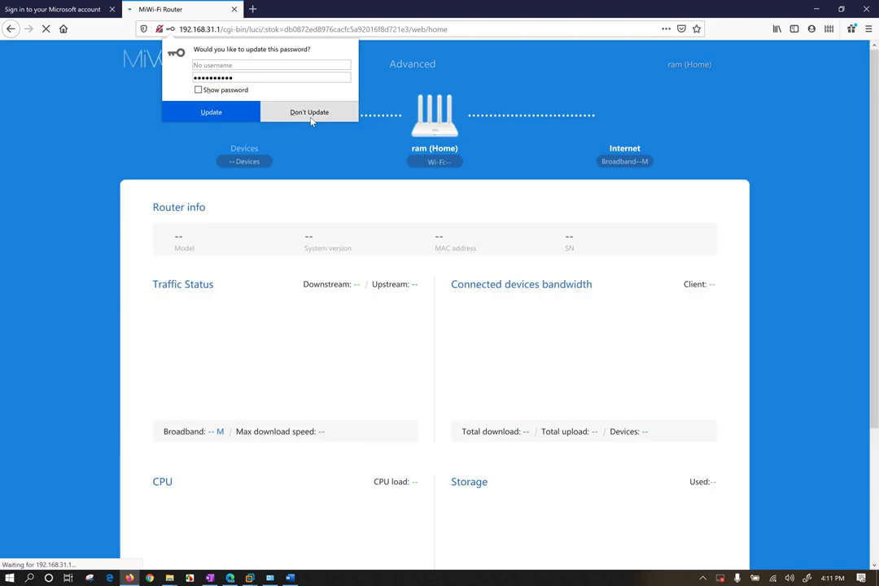
pyautogui.click(310, 112)
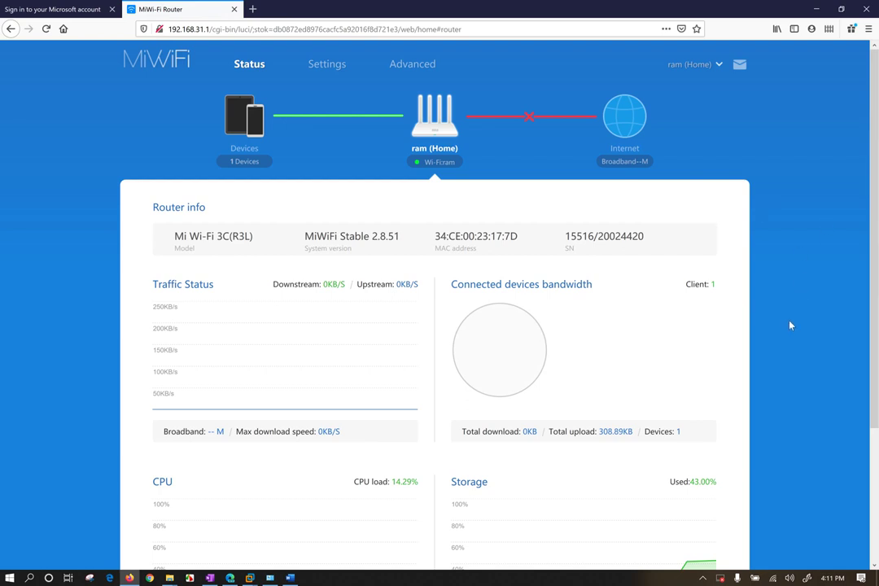
# Replace the Wi-Fi name with comTIA in the router's Wi-Fi settings.
pyautogui.click(327, 64)
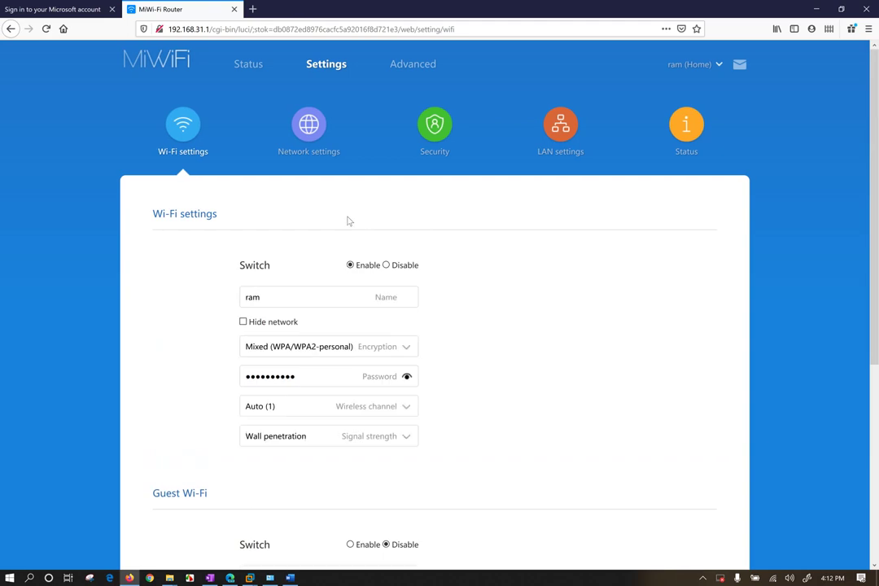
pyautogui.click(275, 297)
pyautogui.moveTo(275, 296); pyautogui.dragTo(221, 299)
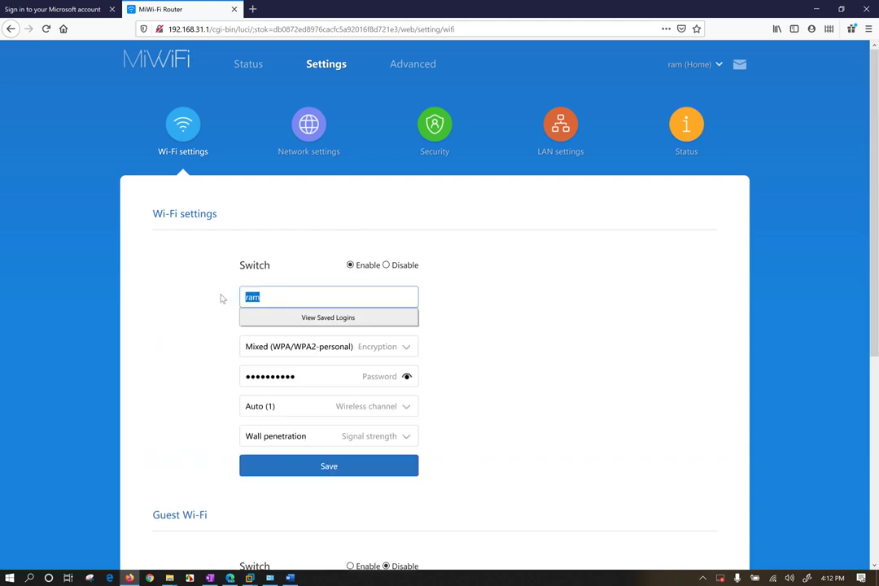
pyautogui.write('NetworkPlus')
pyautogui.press('BackSpace')
pyautogui.press('BackSpace')
pyautogui.press('BackSpace')
pyautogui.press('BackSpace')
pyautogui.press('BackSpace')
pyautogui.press('BackSpace')
pyautogui.press('BackSpace')
pyautogui.press('BackSpace')
pyautogui.press('BackSpace')
pyautogui.press('BackSpace')
pyautogui.press('BackSpace')
pyautogui.write('Co')
pyautogui.press('BackSpace')
pyautogui.press('BackSpace')
pyautogui.write('comTIA')
pyautogui.rightClick(221, 297)
pyautogui.click(525, 302)
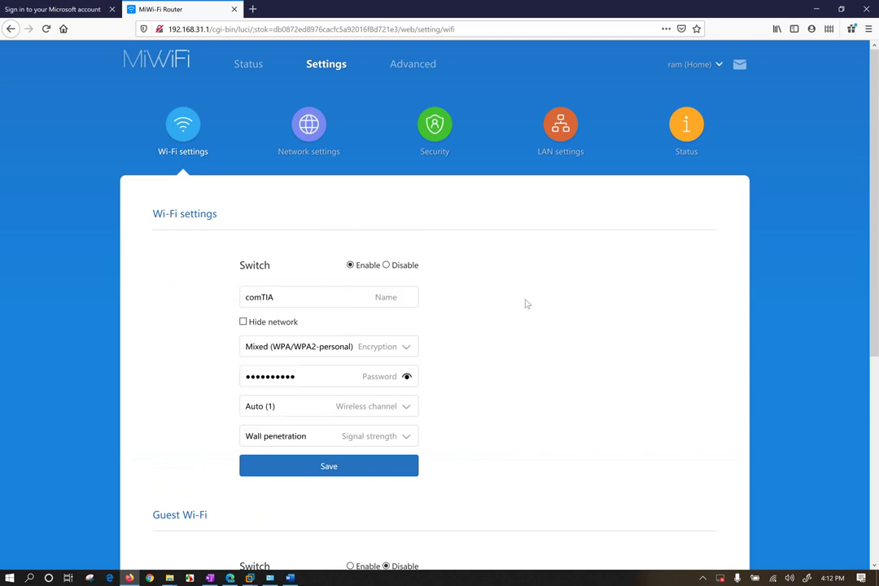
pyautogui.click(312, 295)
pyautogui.click(506, 324)
# Select the existing Wi-Fi password and begin typing a new one.
pyautogui.click(314, 381)
pyautogui.moveTo(315, 381); pyautogui.dragTo(210, 365)
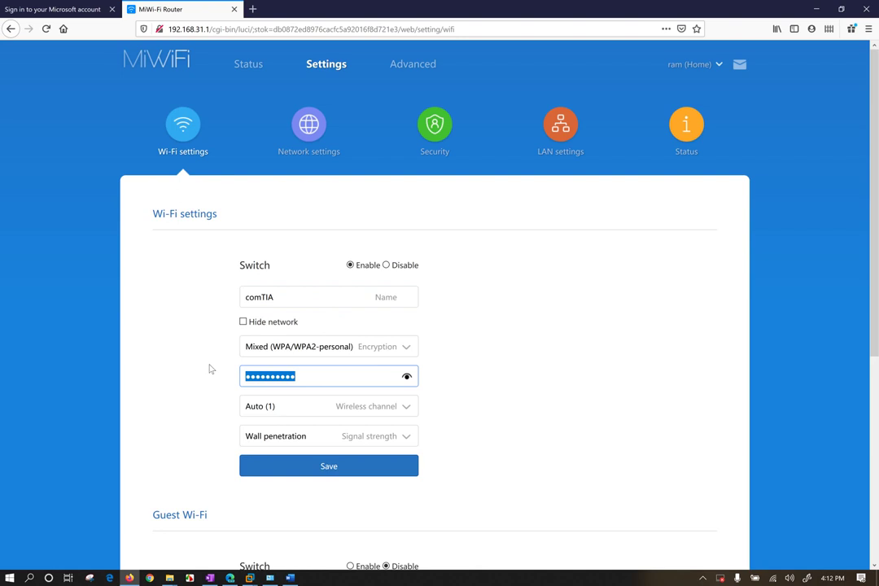
pyautogui.write('•••')
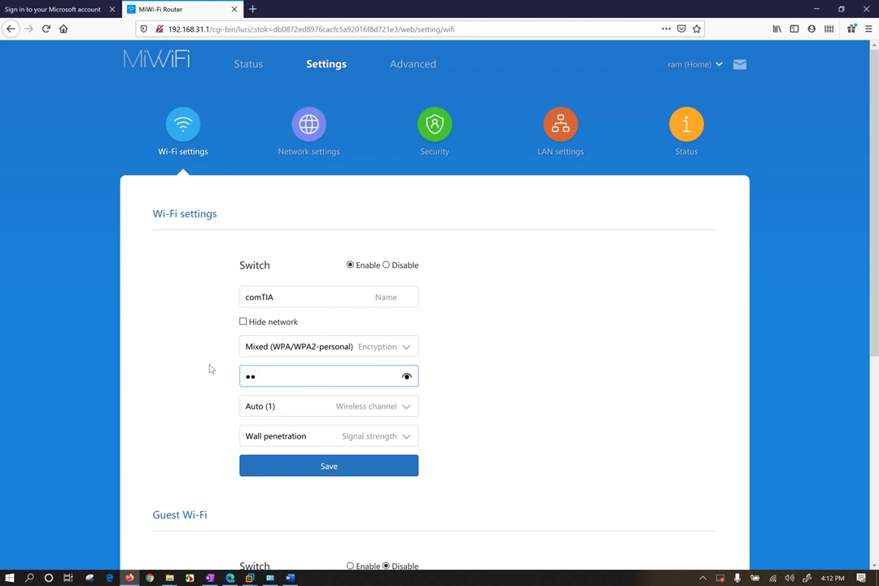
pyautogui.write('••••')
# Reveal the Wi-Fi password and add a word prefix so it meets the 8-character minimum.
pyautogui.click(407, 378)
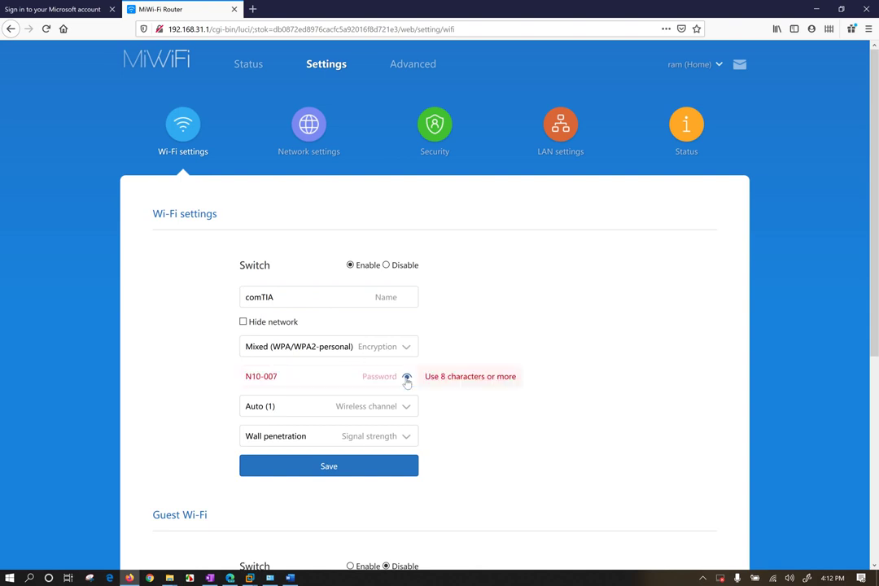
pyautogui.click(244, 376)
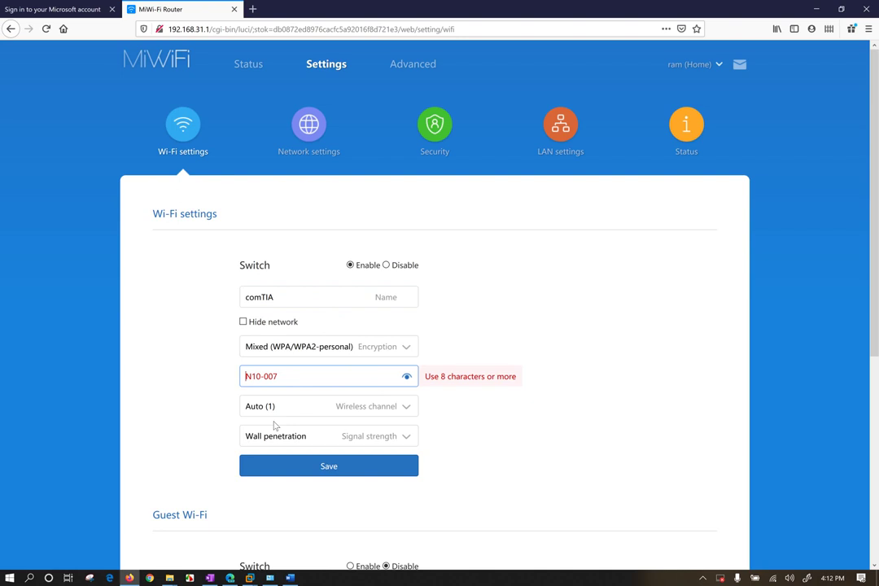
pyautogui.press('BackSpace')
pyautogui.press('BackSpace')
pyautogui.press('BackSpace')
pyautogui.press('BackSpace')
pyautogui.press('Delete')
pyautogui.press('BackSpace')
pyautogui.press('BackSpace')
pyautogui.press('BackSpace')
pyautogui.press('BackSpace')
pyautogui.press('BackSpace')
pyautogui.press('BackSpace')
pyautogui.press('BackSpace')
pyautogui.press('BackSpace')
pyautogui.press('BackSpace')
pyautogui.press('BackSpace')
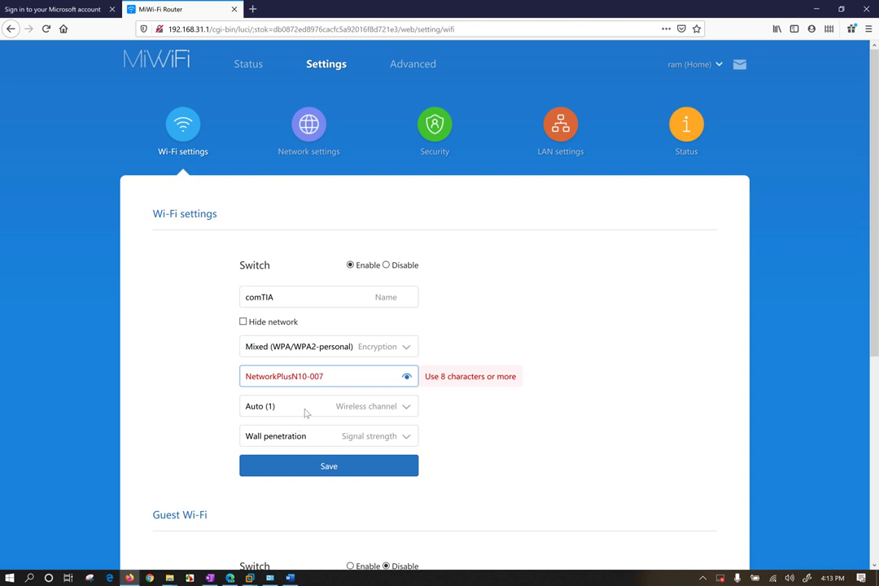
pyautogui.moveTo(339, 376); pyautogui.dragTo(201, 374)
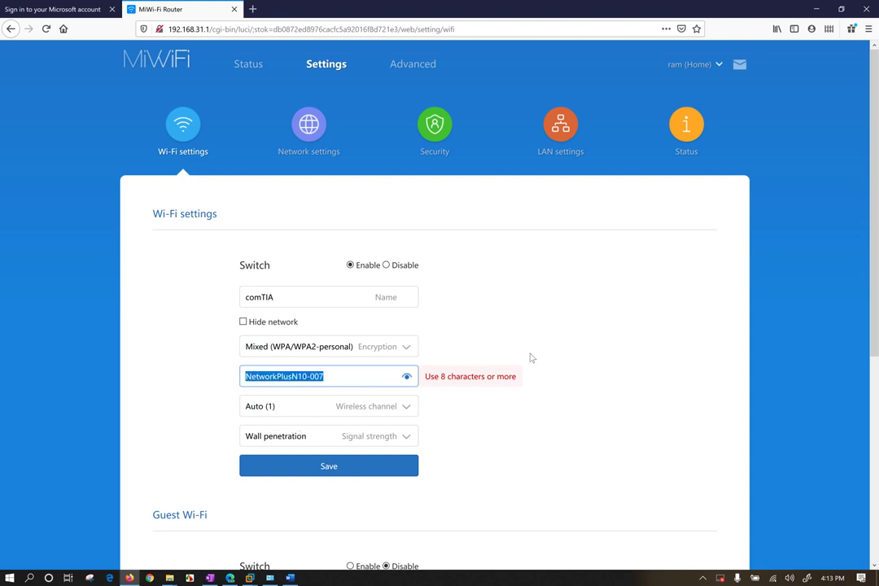
pyautogui.click(591, 325)
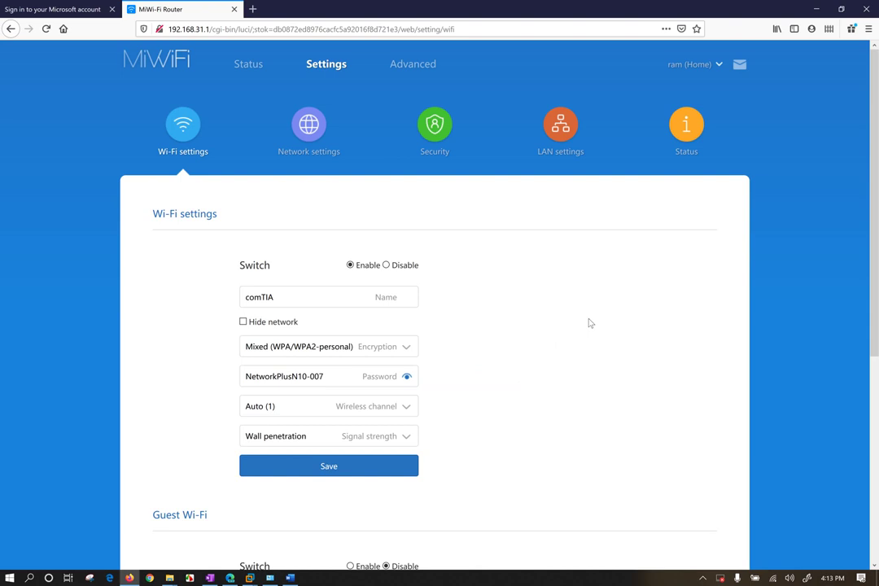
# Zoom the Wi-Fi settings page to 300% and check the comTIA network name.
pyautogui.hotkey('ctrl', '+')
pyautogui.hotkey('ctrl', '+')
pyautogui.hotkey('ctrl', '+')
pyautogui.hotkey('ctrl', '+')
pyautogui.hotkey('ctrl', '+')
pyautogui.hotkey('ctrl', '+')
pyautogui.hotkey('ctrl', '+')
pyautogui.hotkey('ctrl', '+')
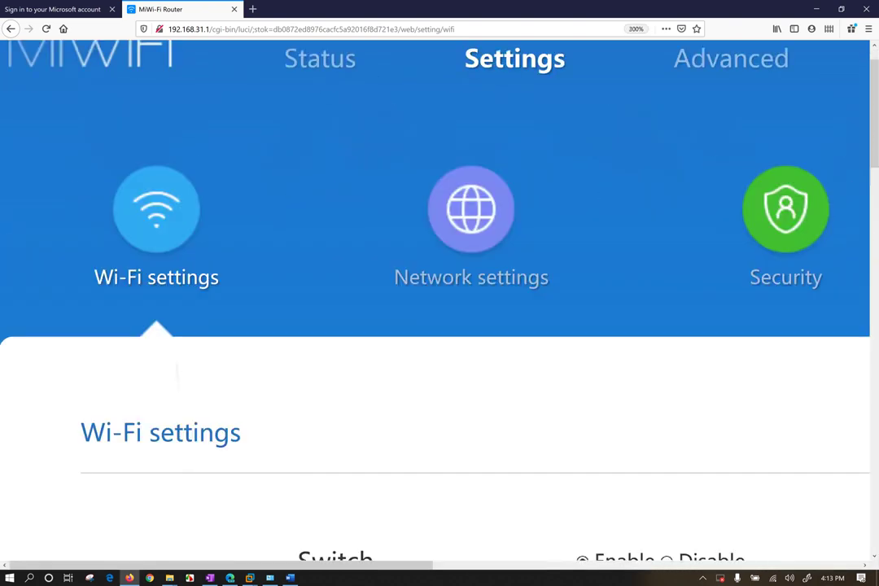
pyautogui.scroll(-5, 212, 263)
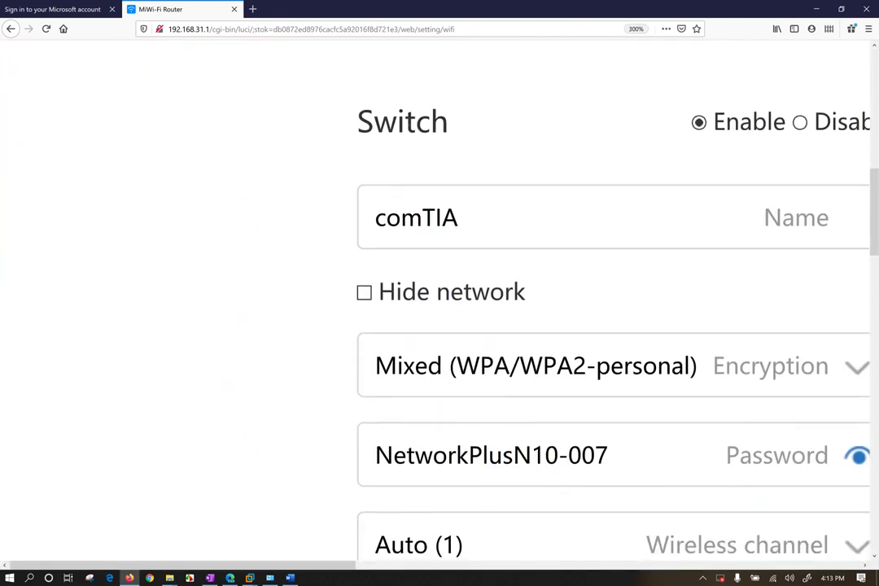
pyautogui.hscroll(4, 288, 326)
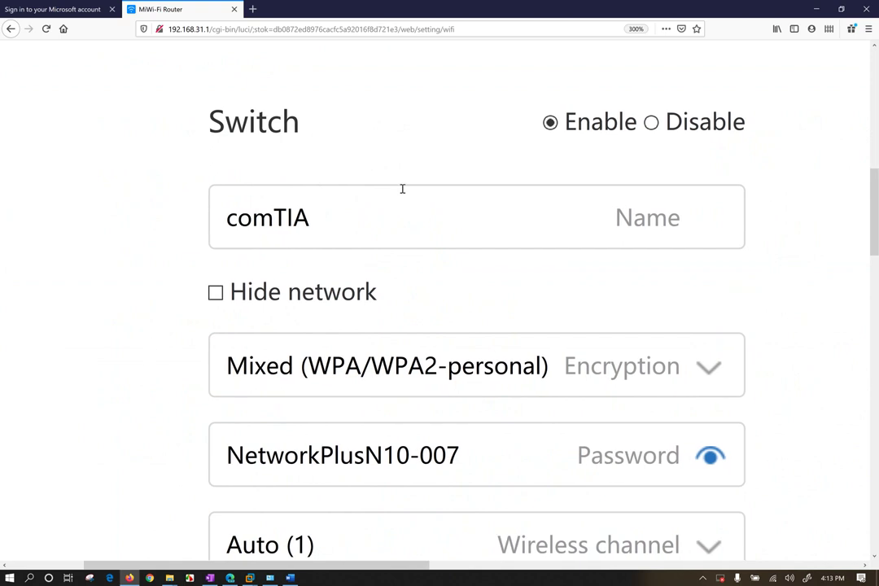
pyautogui.doubleClick(231, 218)
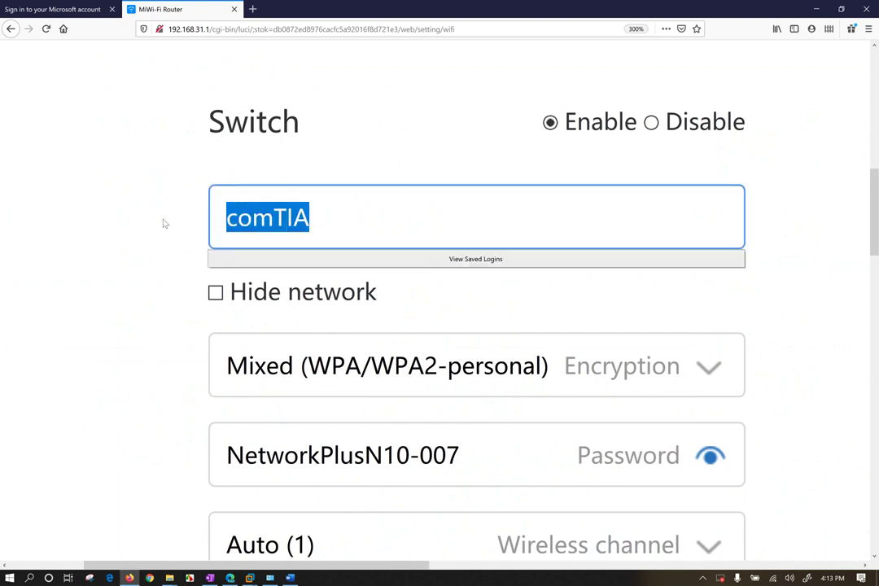
pyautogui.click(124, 272)
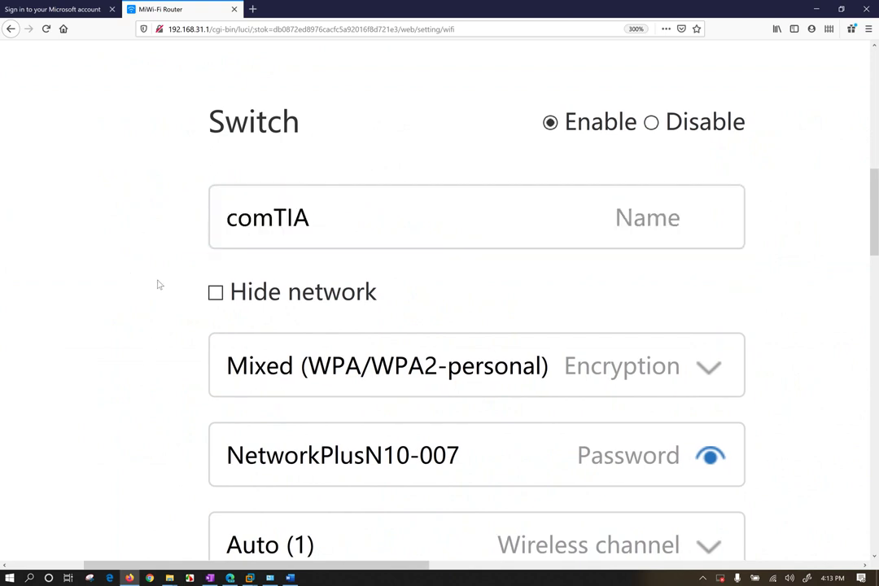
pyautogui.scroll(-4, 214, 297)
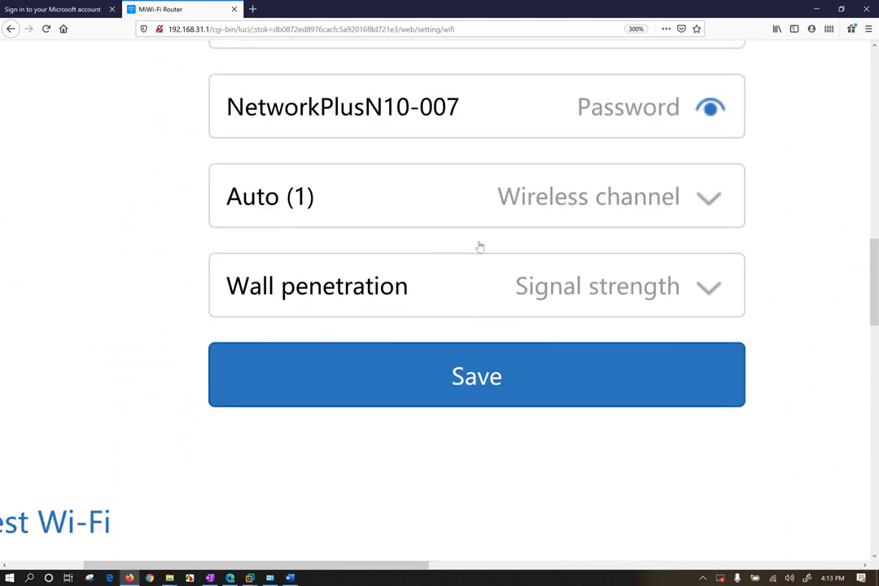
pyautogui.scroll(1, 458, 111)
# Check the Mixed (WPA/WPA2-personal) encryption and the new longer password.
pyautogui.moveTo(460, 112); pyautogui.dragTo(471, 92)
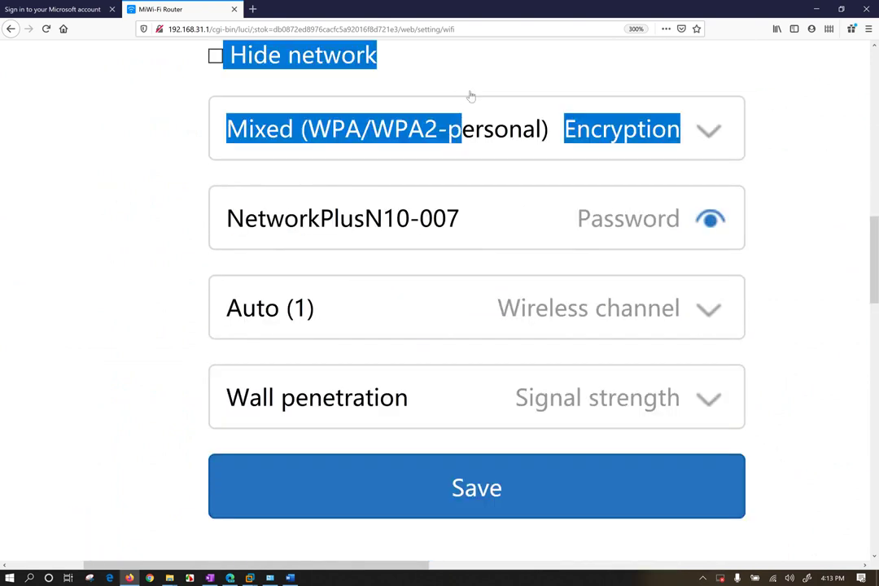
pyautogui.click(458, 224)
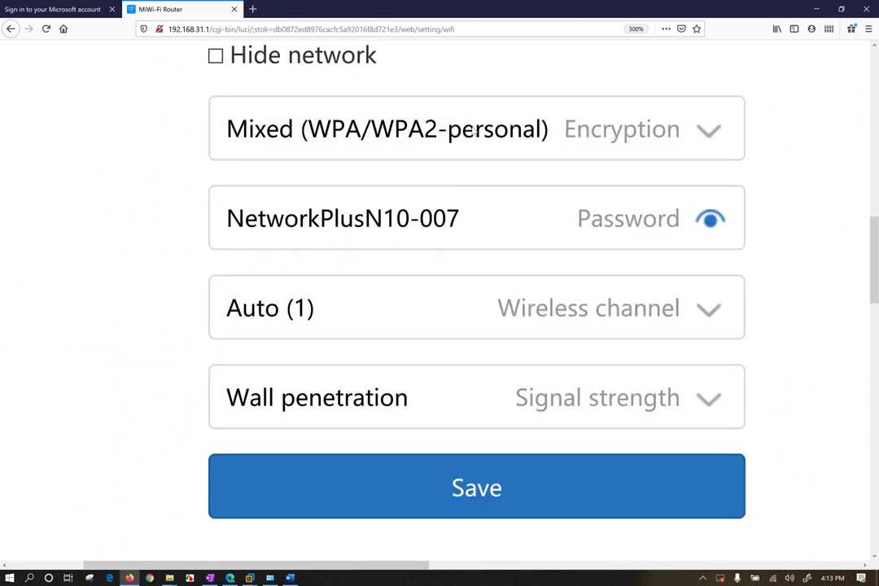
pyautogui.click(460, 220)
pyautogui.moveTo(461, 218); pyautogui.dragTo(218, 217)
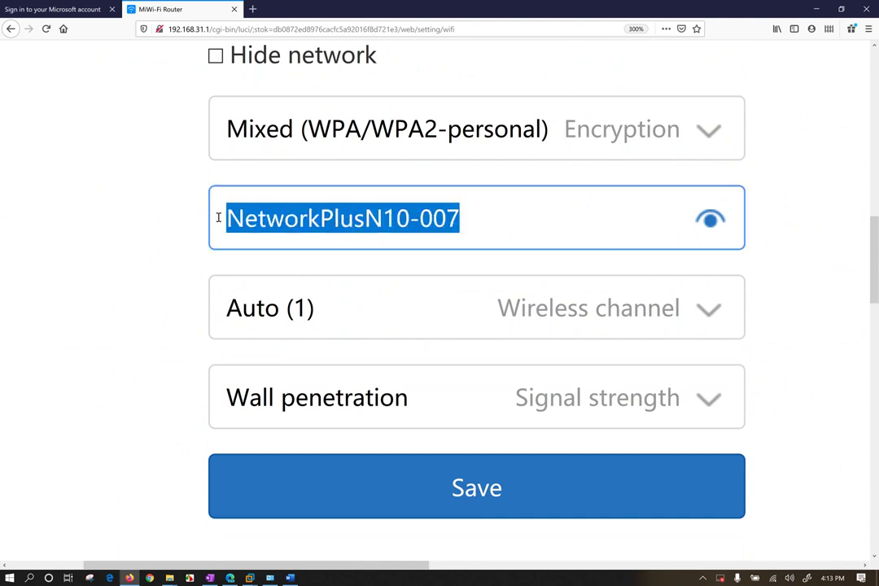
pyautogui.click(96, 263)
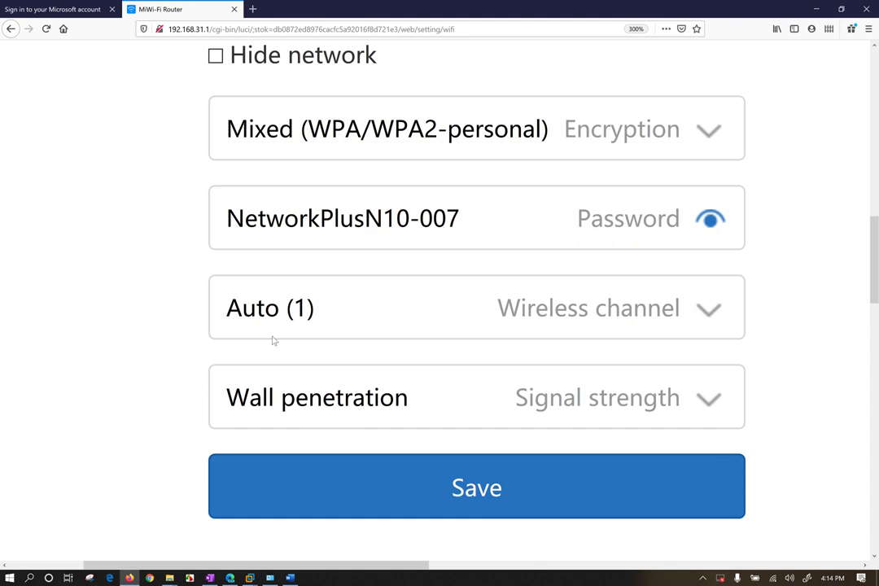
# Review the signal strength choices and keep Wall penetration.
pyautogui.scroll(-2, 320, 369)
pyautogui.click(631, 236)
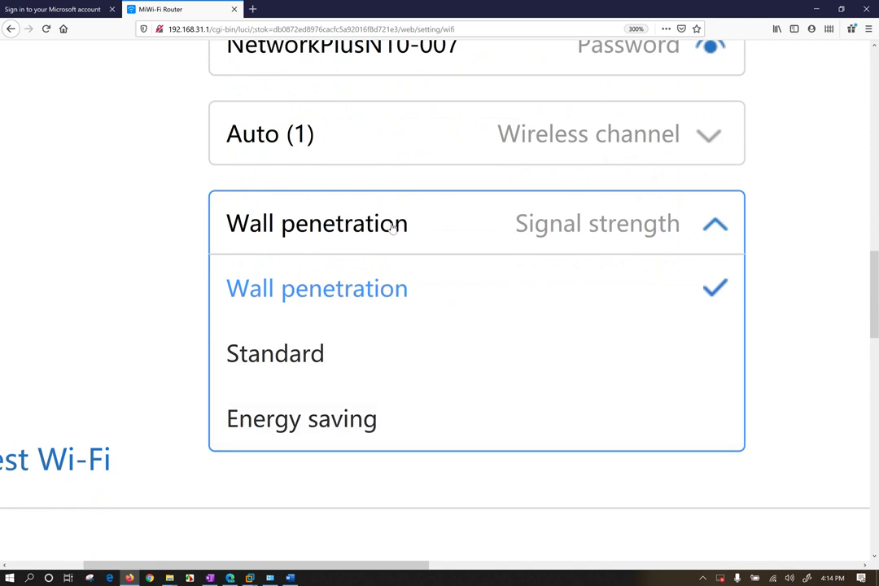
pyautogui.click(140, 213)
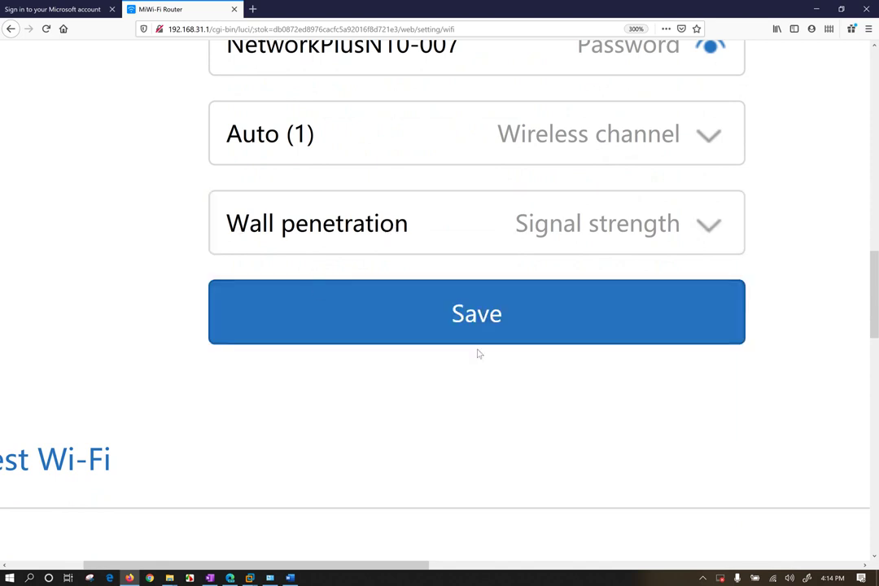
# Copy the comTIA network's Wi-Fi password to the clipboard.
pyautogui.scroll(-2, 481, 329)
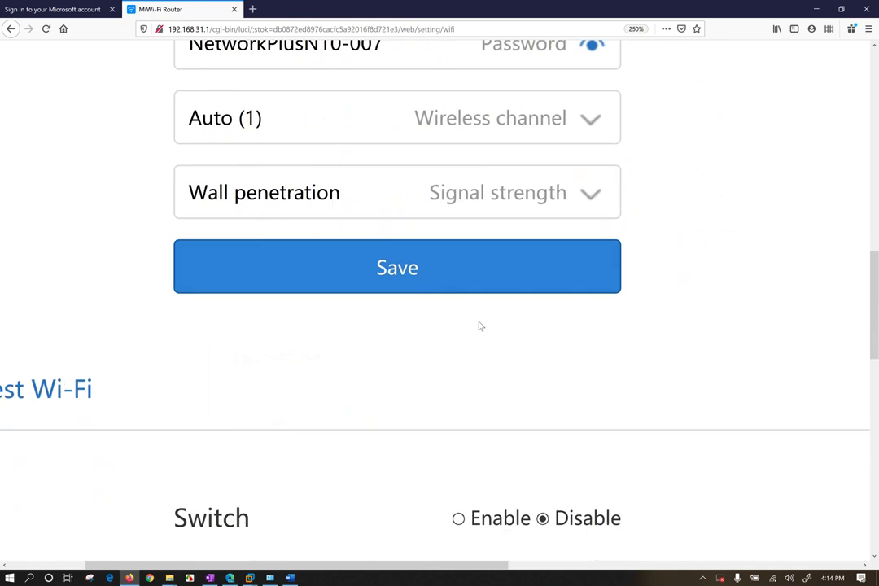
pyautogui.scroll(-1, 481, 326)
pyautogui.scroll(2, 481, 326)
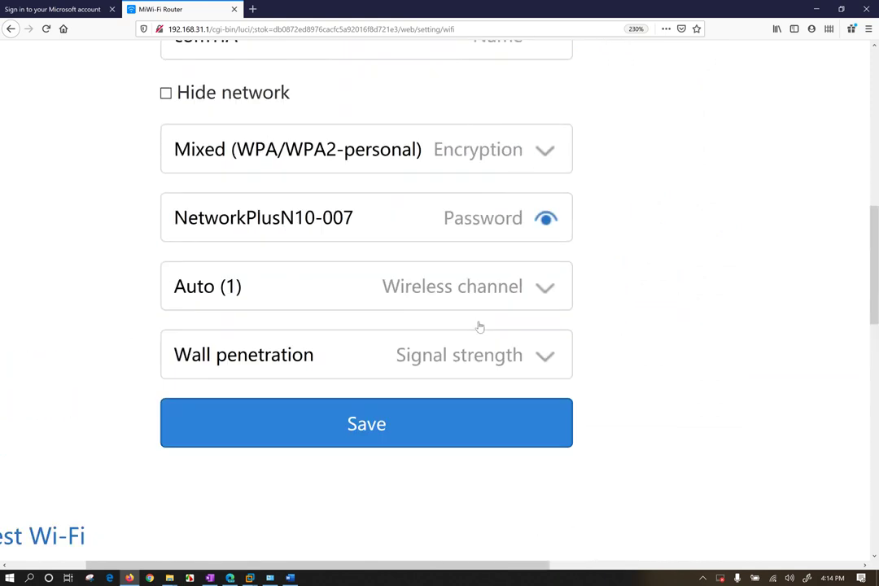
pyautogui.scroll(1, 480, 327)
pyautogui.tripleClick(312, 310)
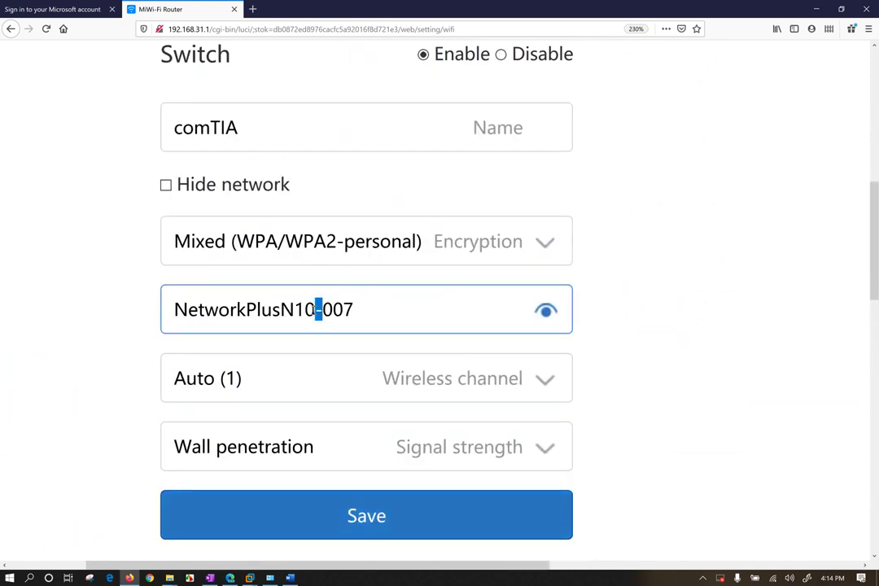
pyautogui.rightClick(312, 310)
pyautogui.click(318, 337)
pyautogui.click(94, 416)
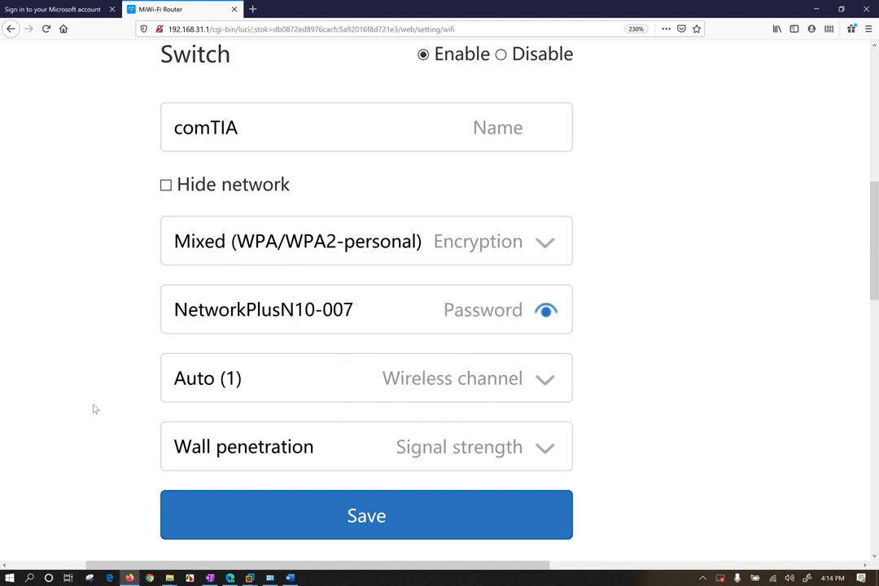
# Look over the available wireless channels, leaving the channel on Auto (1).
pyautogui.scroll(-2, 108, 388)
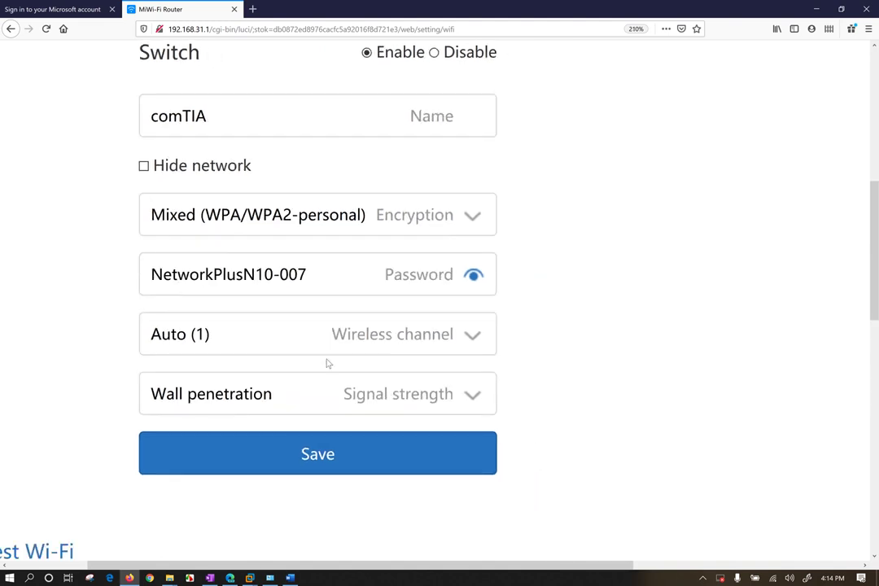
pyautogui.click(477, 361)
pyautogui.scroll(-2, 480, 361)
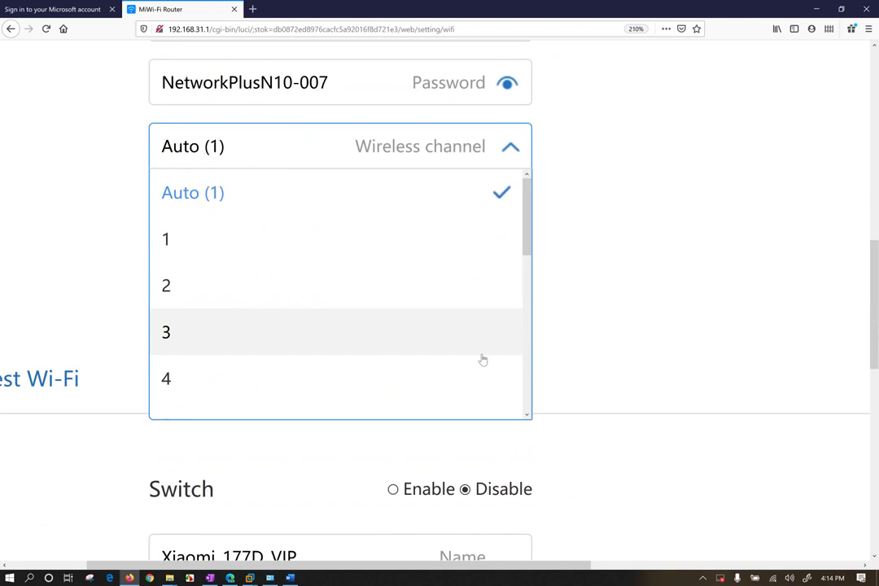
pyautogui.scroll(-2, 496, 293)
pyautogui.scroll(3, 554, 171)
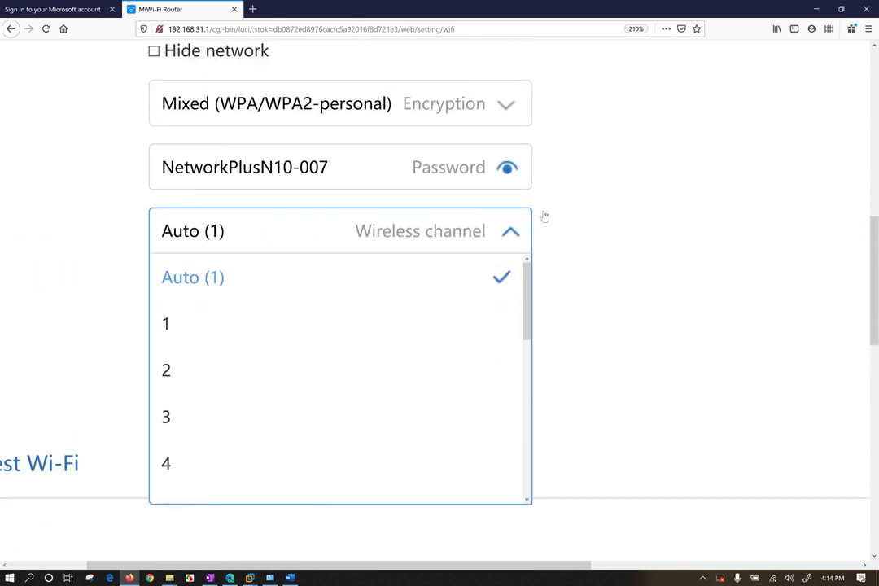
pyautogui.moveTo(529, 291); pyautogui.dragTo(526, 394)
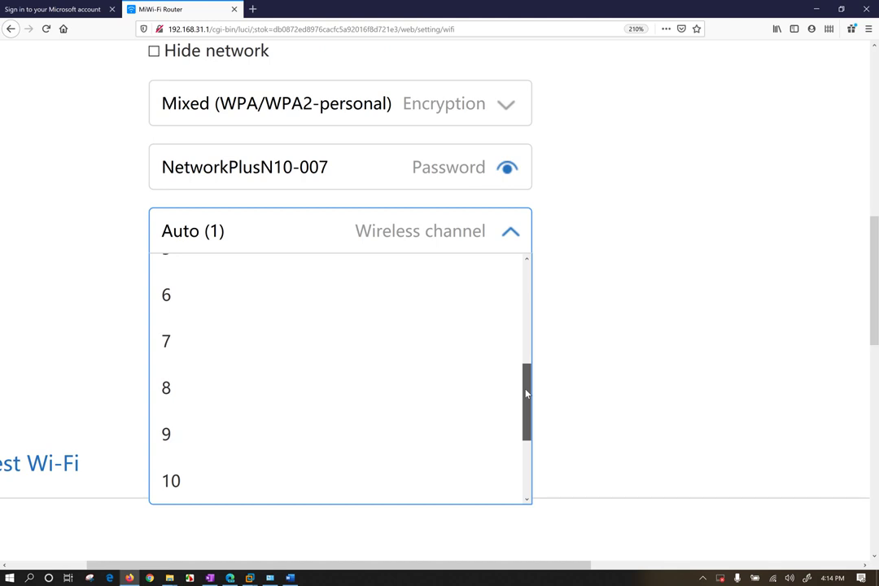
pyautogui.scroll(5, 738, 248)
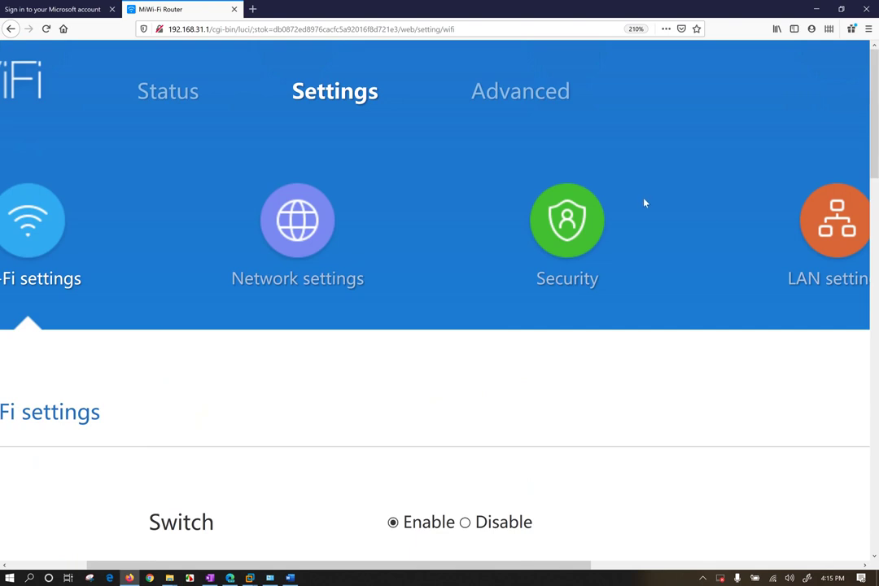
pyautogui.scroll(-5, 645, 203)
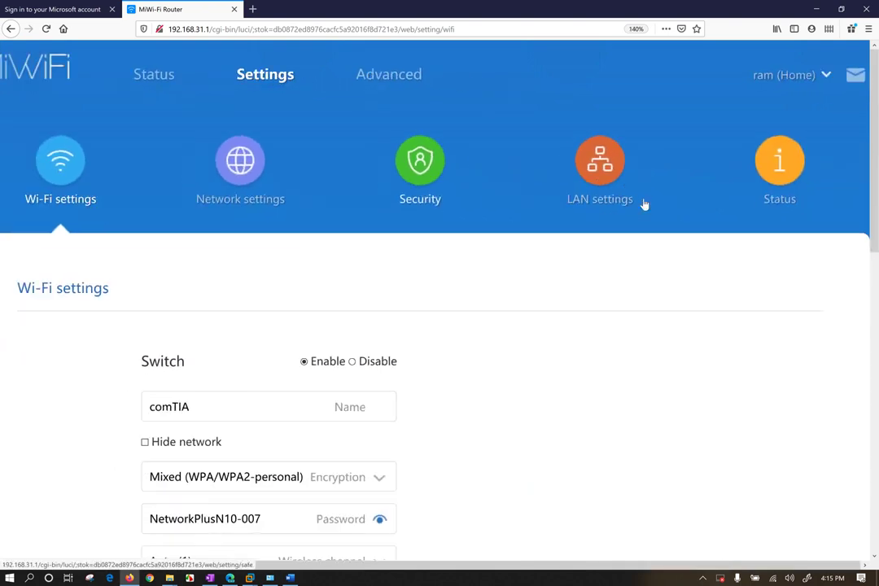
pyautogui.click(826, 75)
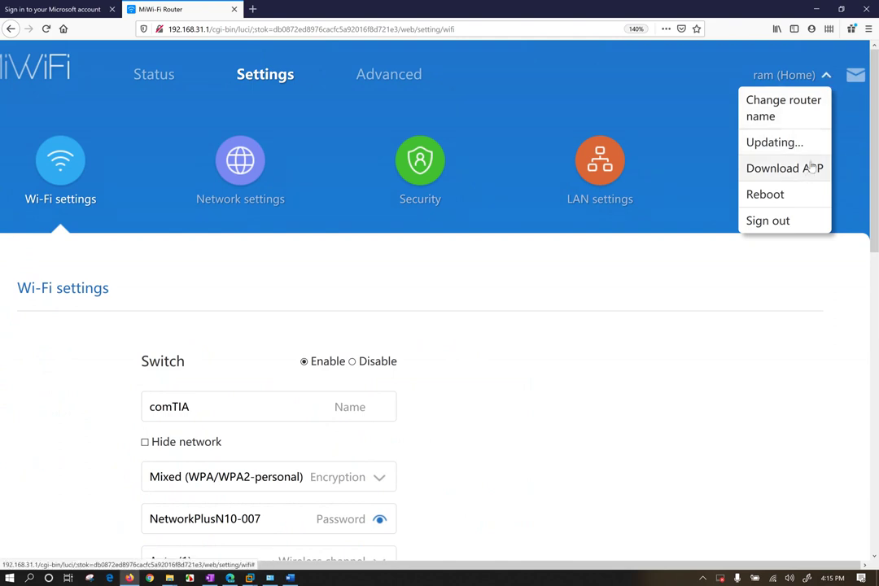
pyautogui.scroll(-1, 467, 356)
pyautogui.scroll(-3, 466, 356)
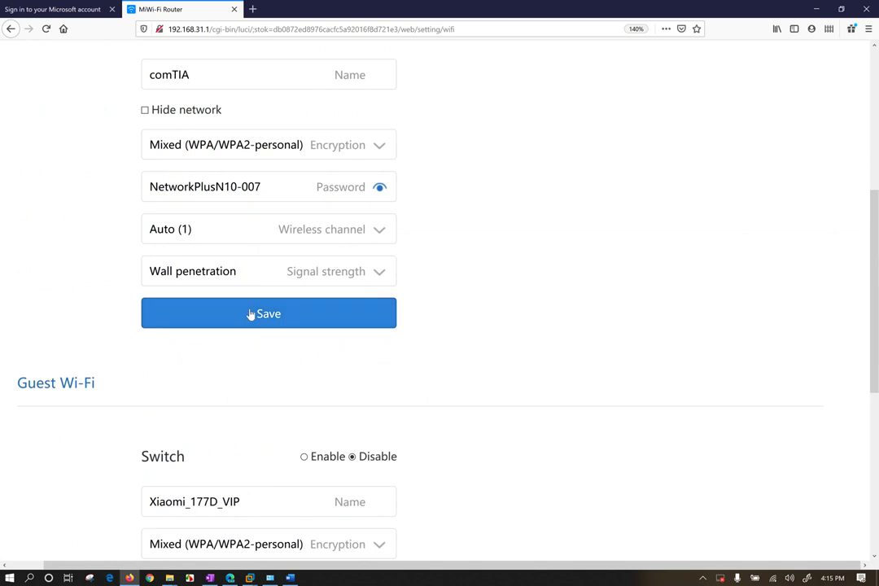
pyautogui.scroll(-2, 251, 314)
pyautogui.keyDown('ctrl'); pyautogui.scroll(2, 244, 252); pyautogui.keyUp('ctrl')
pyautogui.keyDown('ctrl'); pyautogui.scroll(3, 245, 251); pyautogui.keyUp('ctrl')
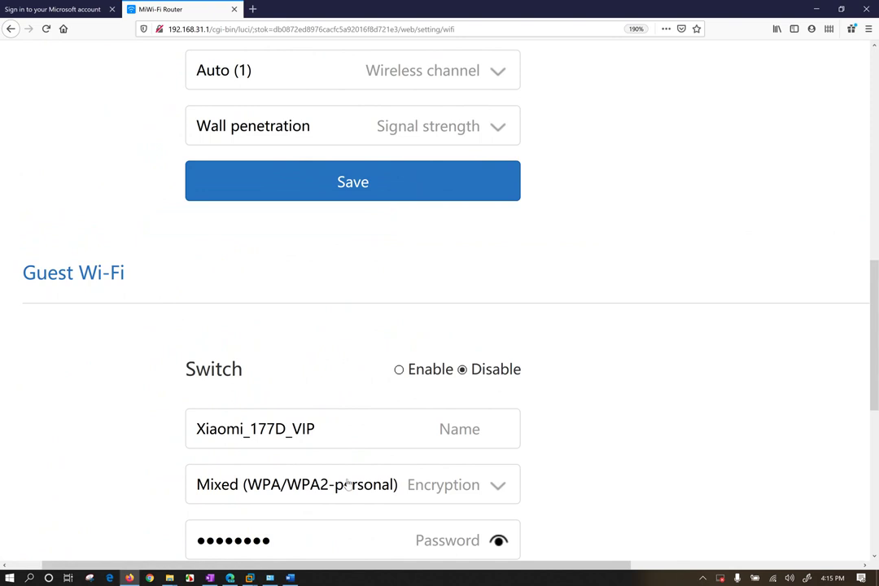
pyautogui.scroll(-1, 348, 484)
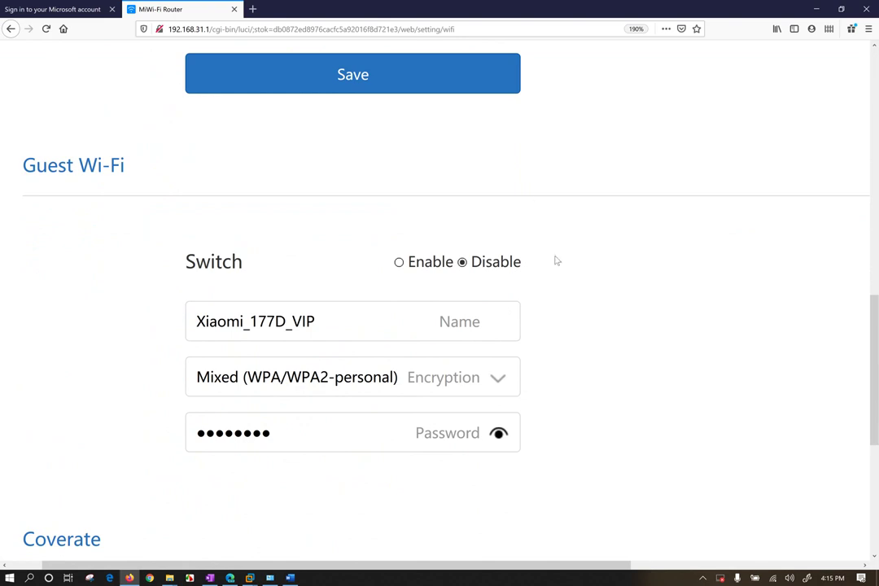
pyautogui.scroll(-1, 597, 308)
pyautogui.scroll(-2, 593, 307)
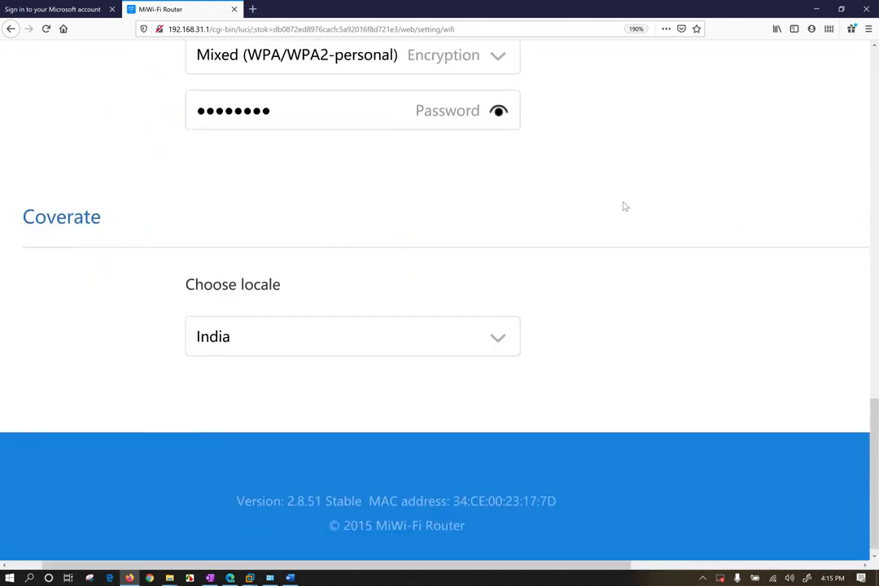
pyautogui.scroll(3, 624, 200)
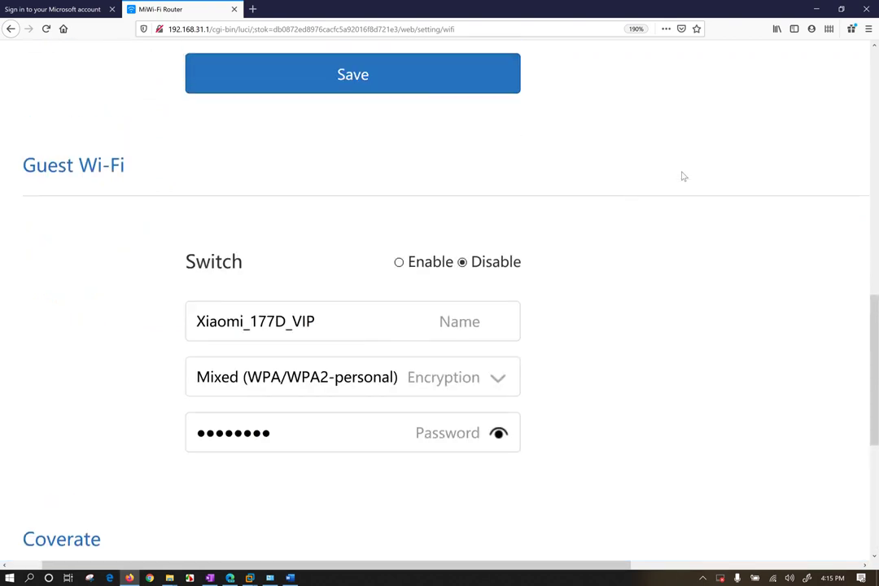
pyautogui.scroll(2, 690, 202)
pyautogui.scroll(3, 652, 211)
pyautogui.scroll(-1, 651, 210)
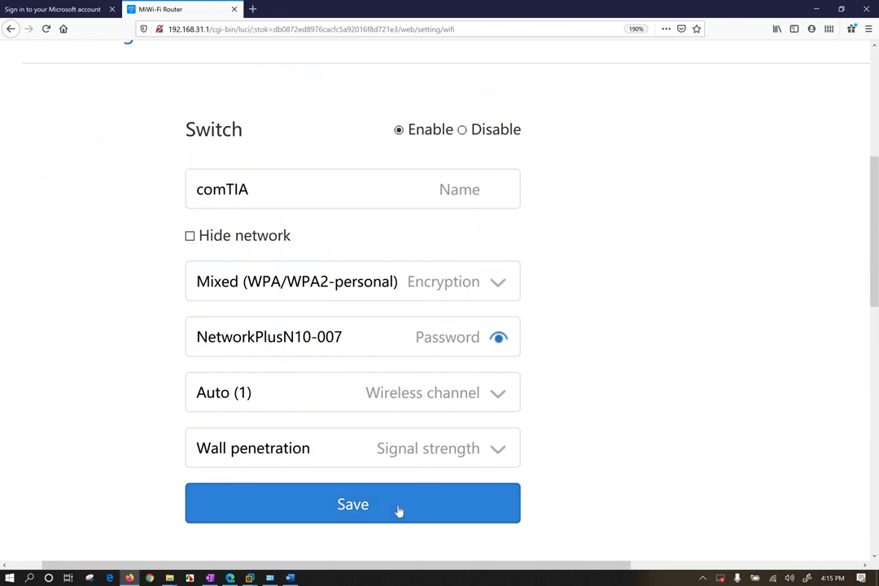
# Save the comTIA Wi-Fi settings, confirm the Wi-Fi restart, and show nearby networks.
pyautogui.click(399, 510)
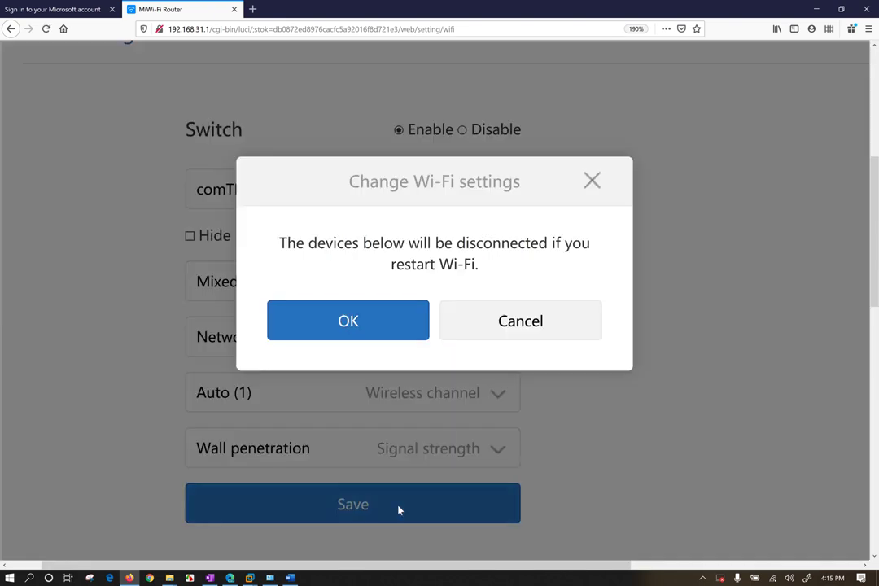
pyautogui.click(358, 321)
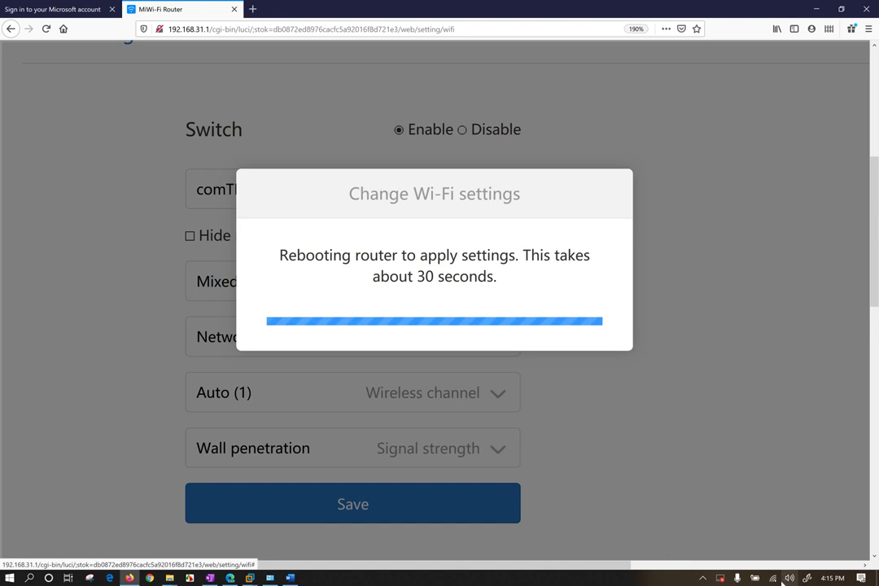
pyautogui.click(772, 578)
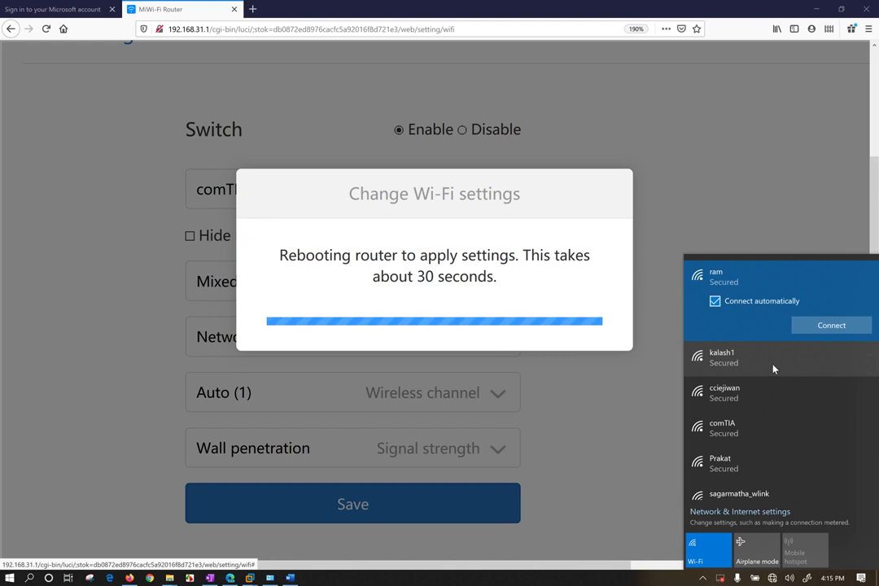
# Join the comTIA network by pasting and checking its security key, then submit it.
pyautogui.rightClick(801, 285)
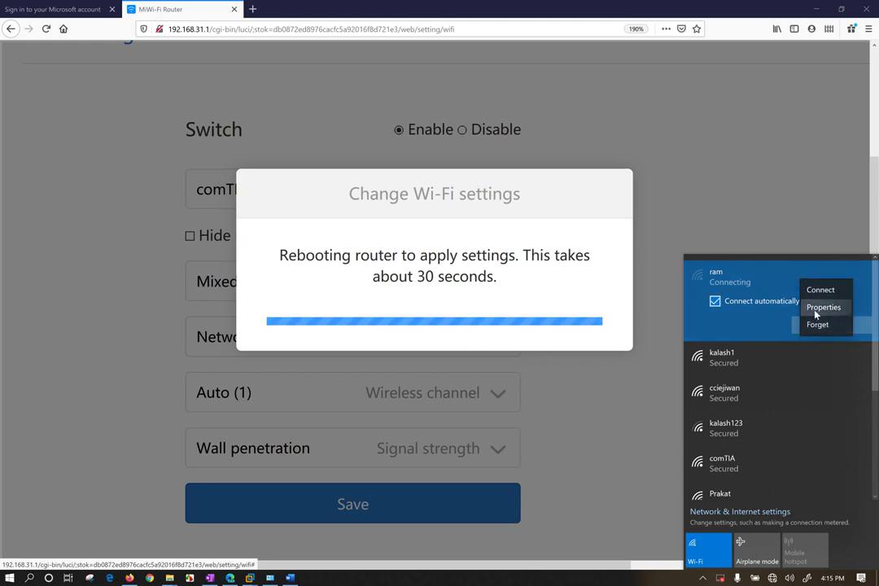
pyautogui.click(818, 326)
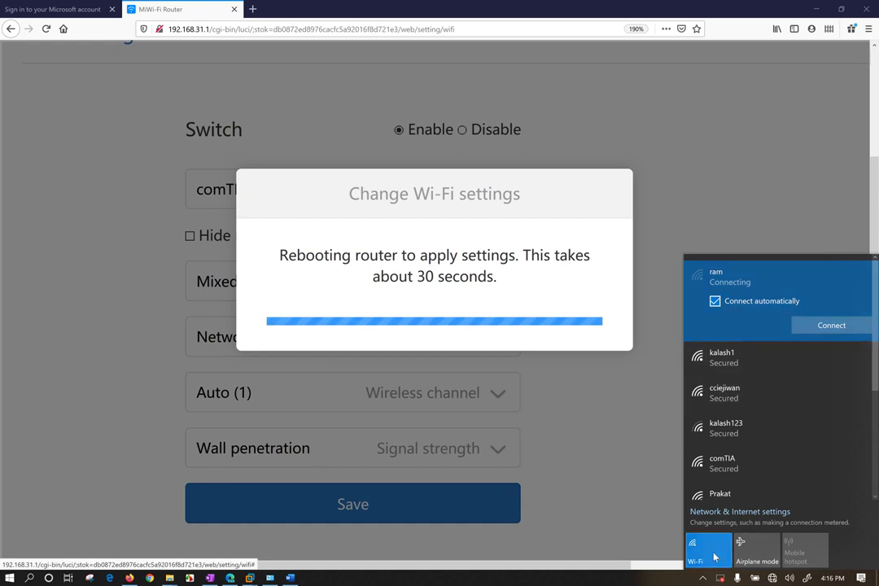
pyautogui.scroll(-1, 733, 423)
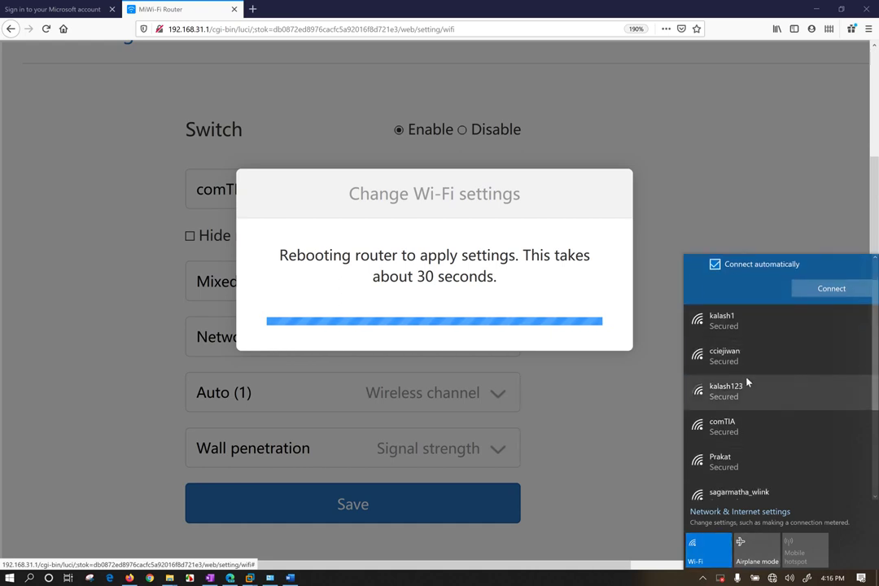
pyautogui.scroll(-1, 745, 387)
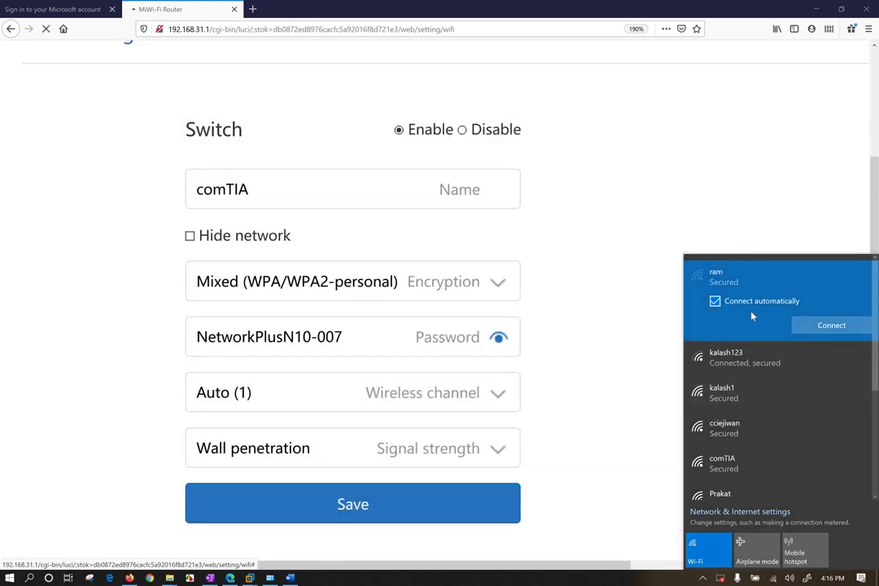
pyautogui.click(752, 466)
pyautogui.click(808, 467)
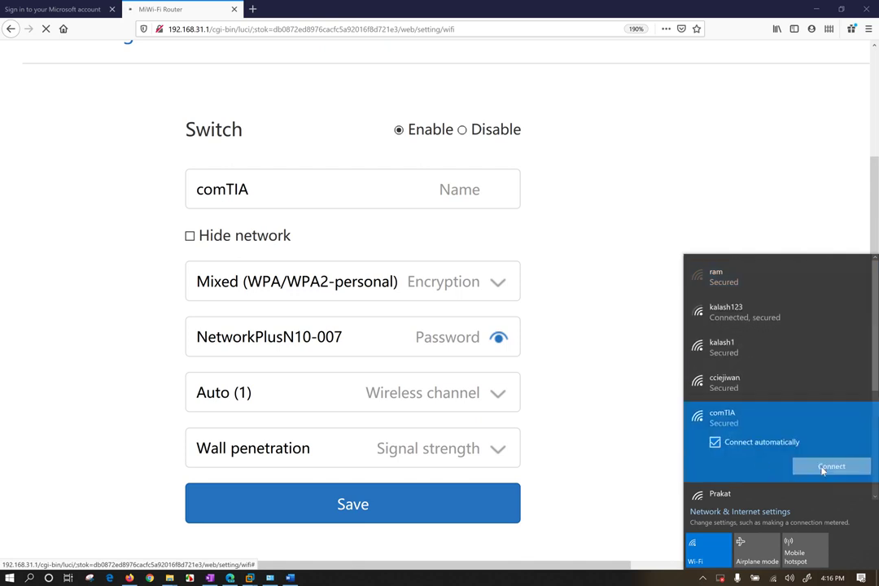
pyautogui.hotkey('ctrl', 'v')
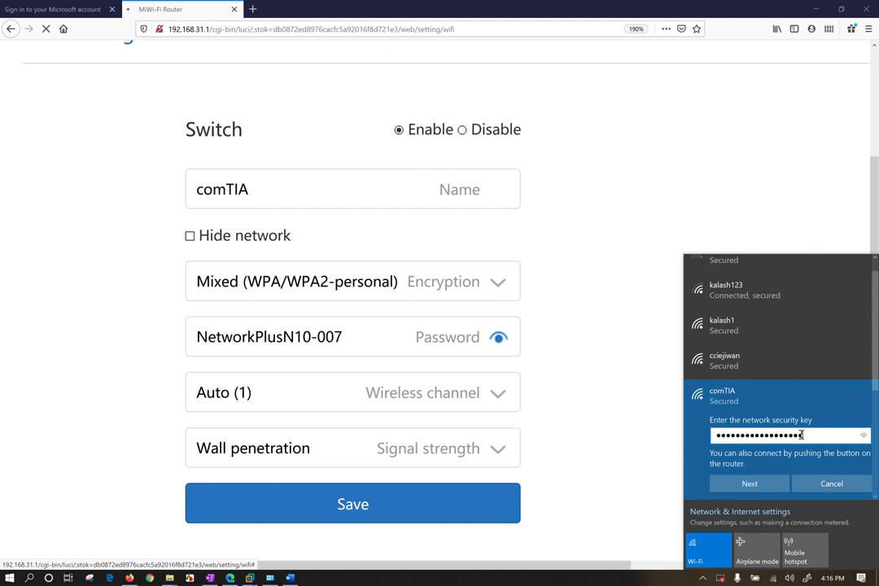
pyautogui.click(864, 436)
pyautogui.click(771, 487)
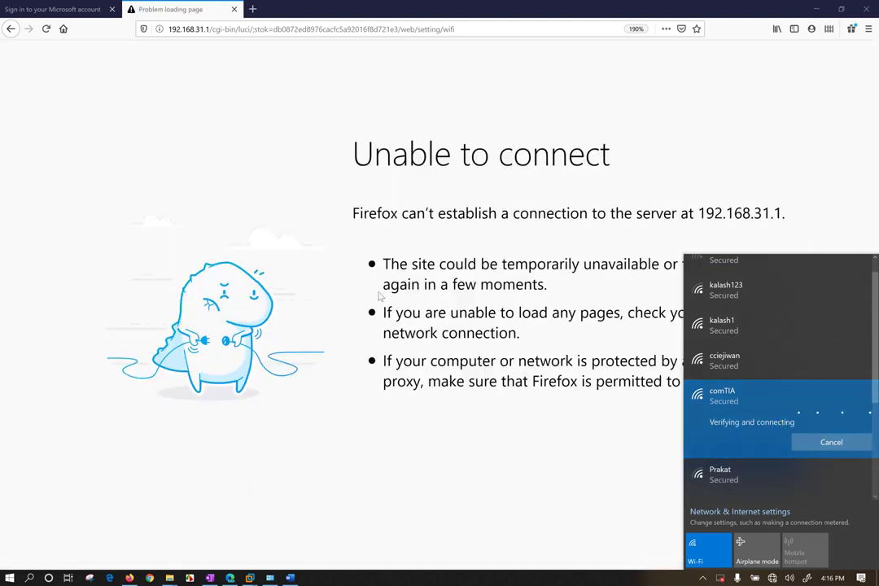
pyautogui.click(208, 334)
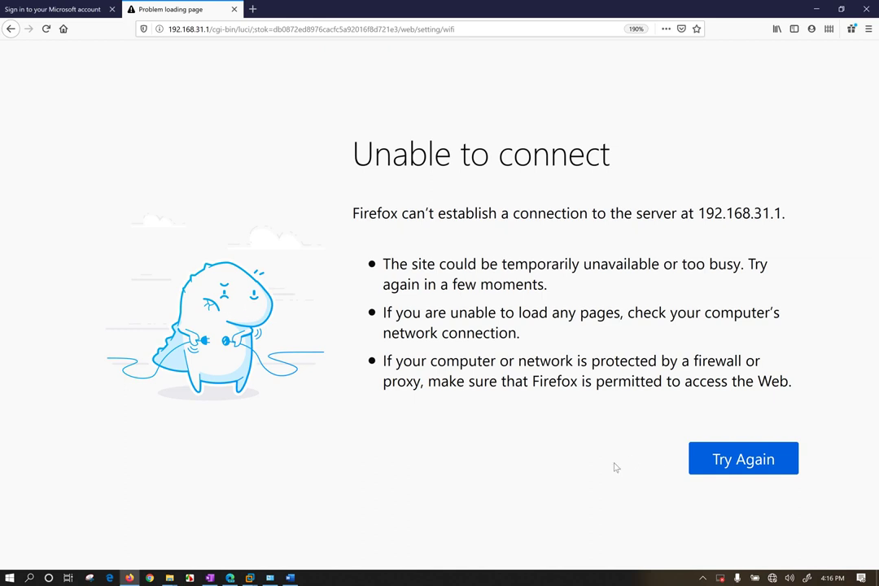
# Zoom Firefox's error page out to 120% and confirm Windows shows comTIA connected.
pyautogui.hotkey('ctrl', '0')
pyautogui.hotkey('ctrl', '-')
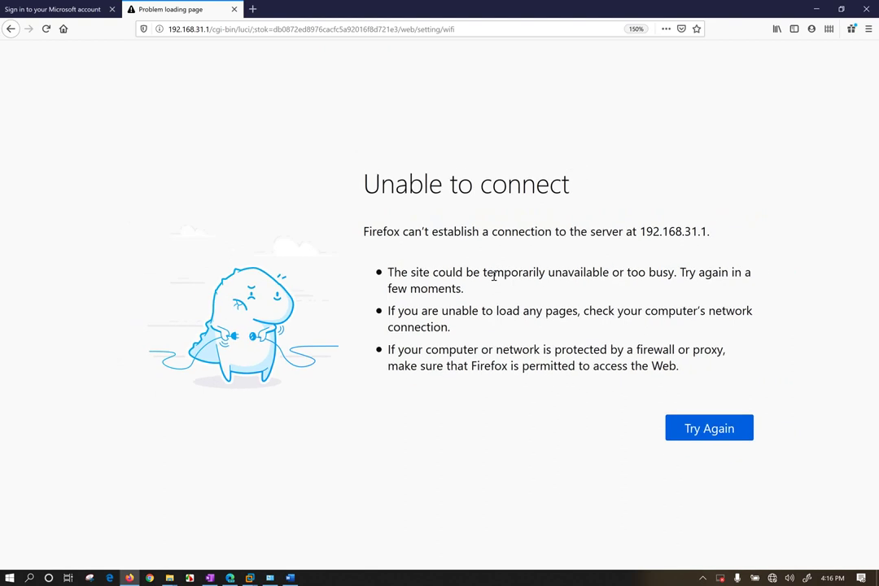
pyautogui.hotkey('ctrl', '-')
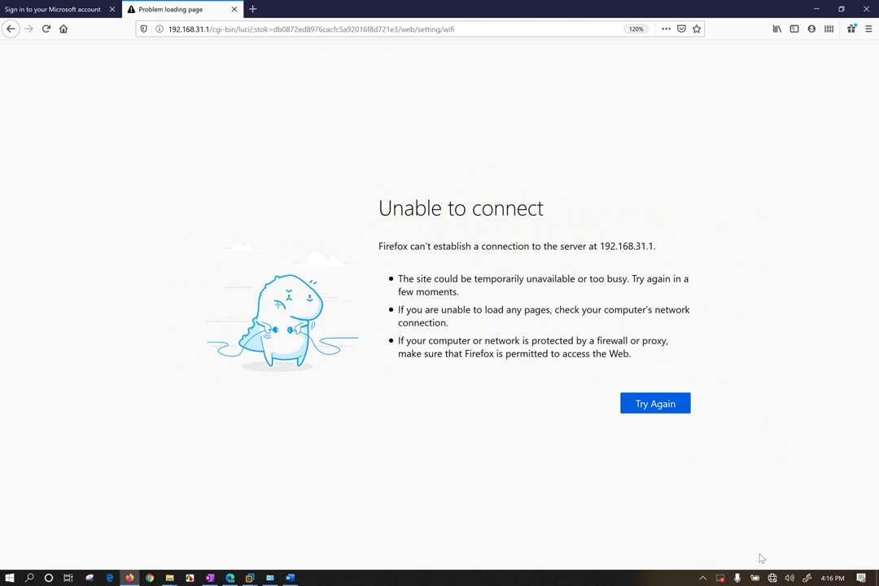
pyautogui.click(773, 579)
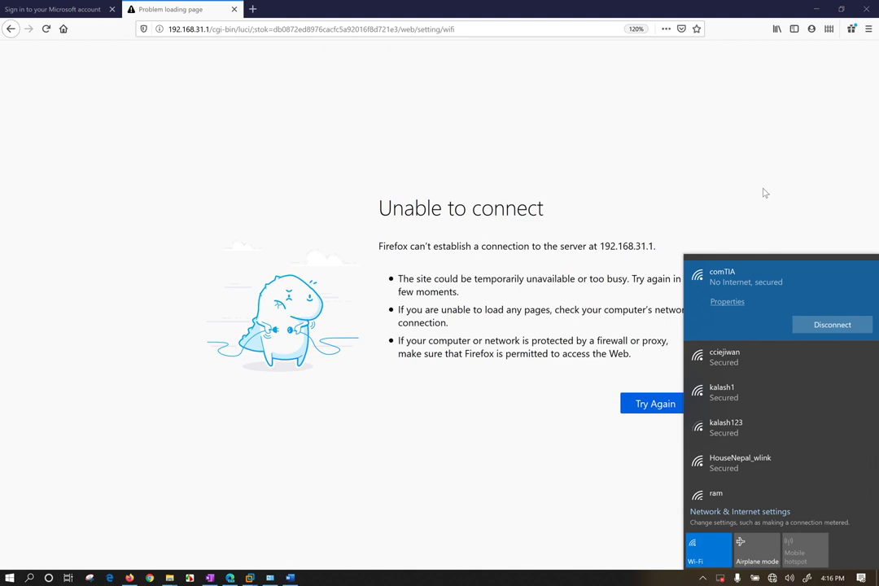
pyautogui.click(736, 111)
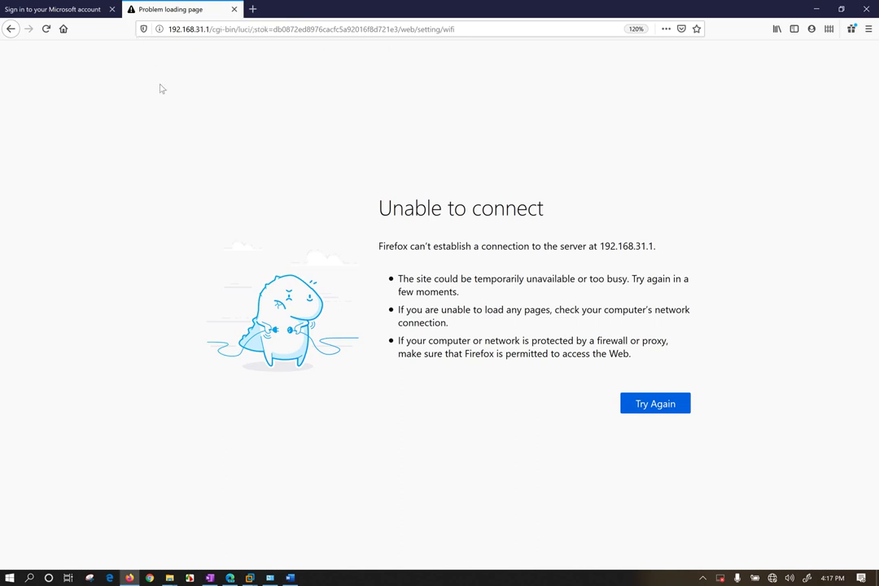
# Minimize Firefox and switch to the Kali Linux virtual machine in VMware.
pyautogui.click(817, 9)
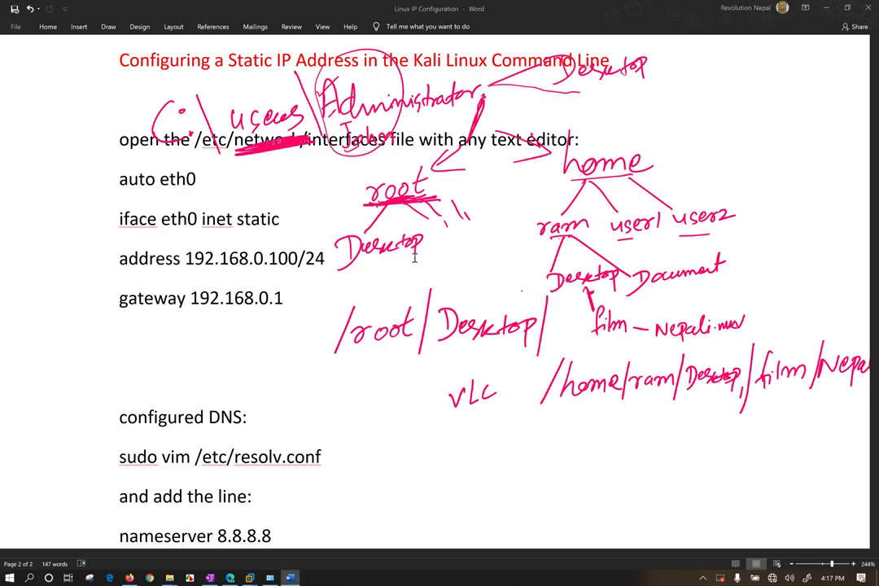
pyautogui.moveTo(250, 578)
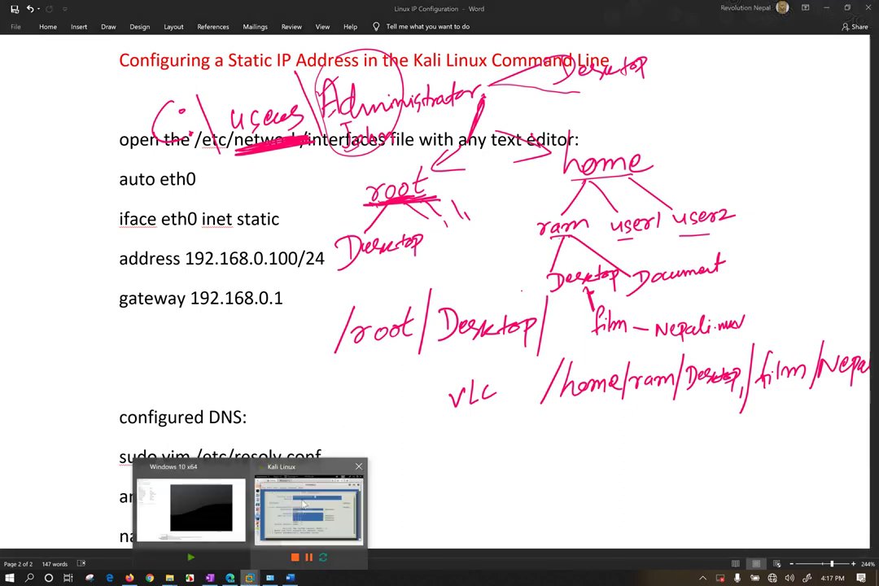
pyautogui.click(309, 504)
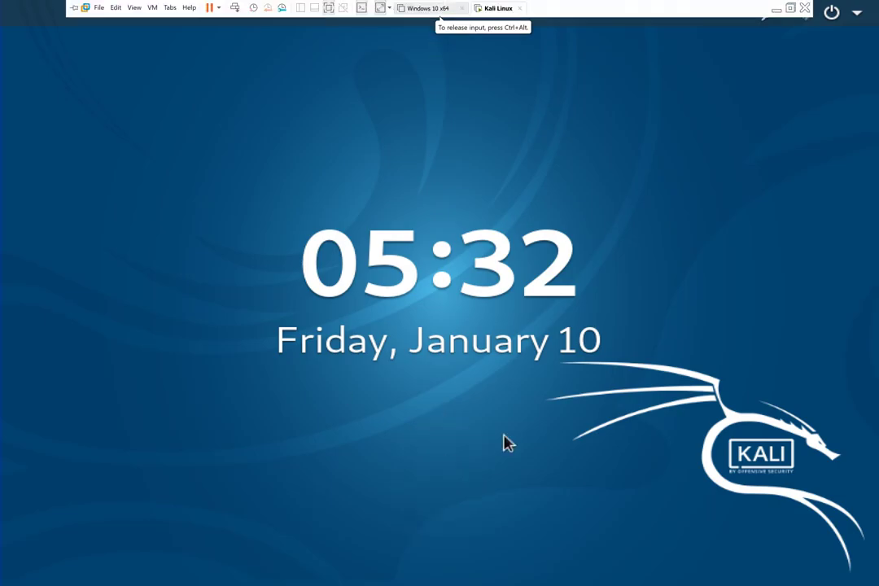
# Unlock the Kali session with the root password, correcting a typo.
pyautogui.click(557, 62)
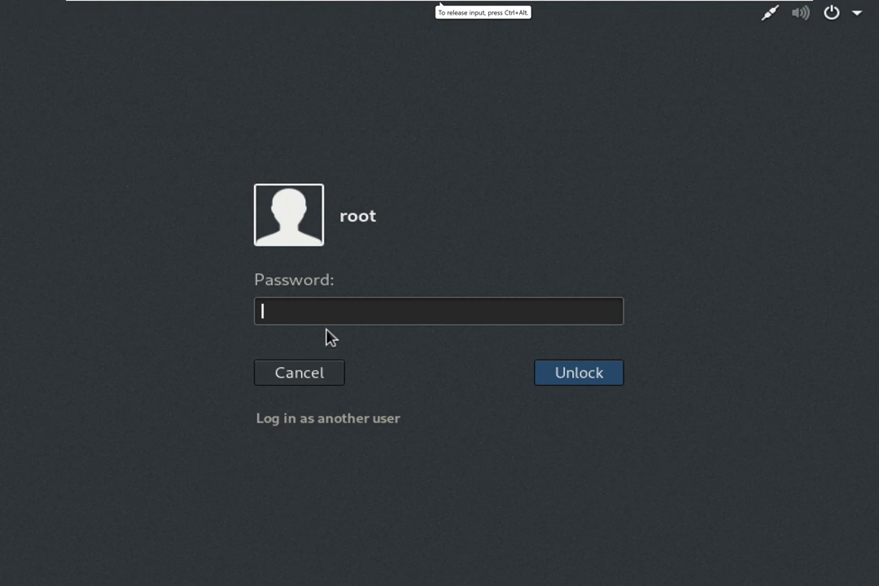
pyautogui.write('••••••')
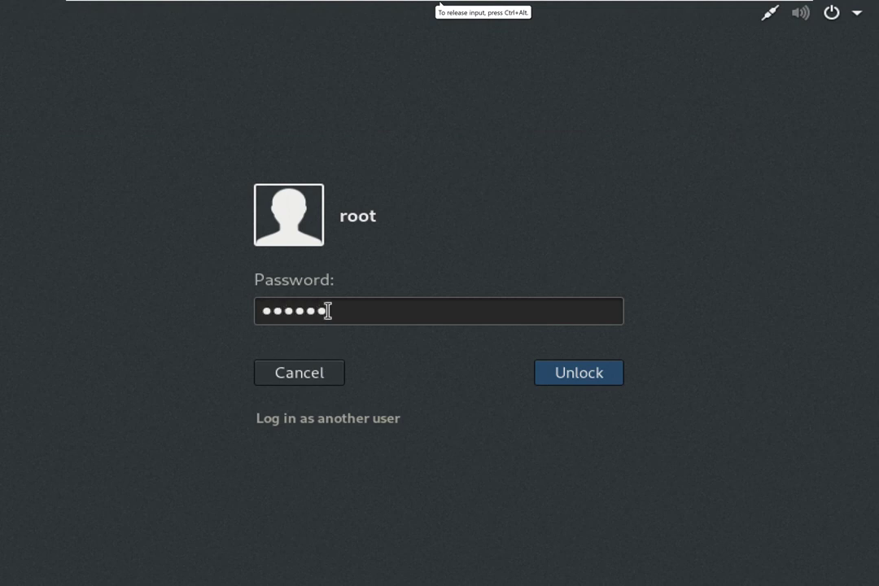
pyautogui.write('•')
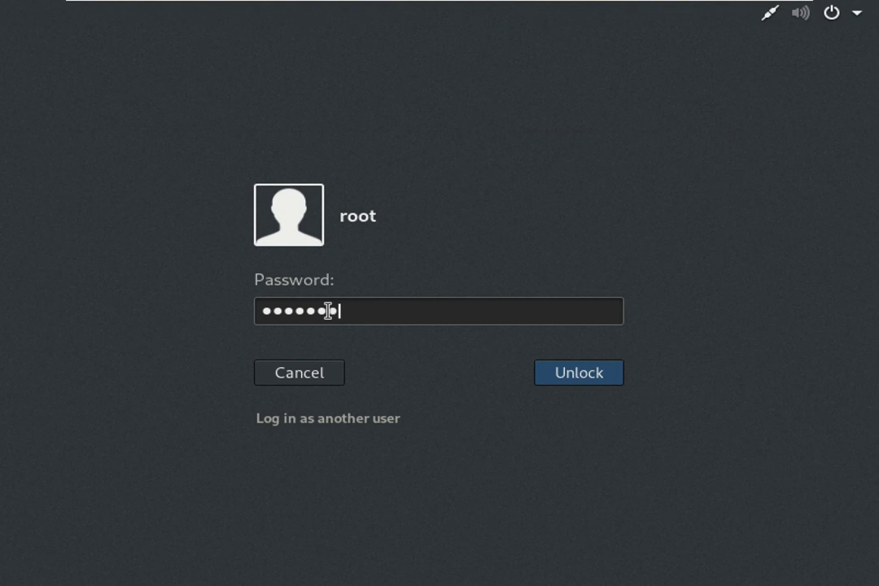
pyautogui.press('BackSpace')
pyautogui.press('BackSpace')
pyautogui.press('BackSpace')
pyautogui.press('BackSpace')
pyautogui.press('BackSpace')
pyautogui.press('BackSpace')
pyautogui.press('BackSpace')
pyautogui.write('••••••')
pyautogui.press('Return')
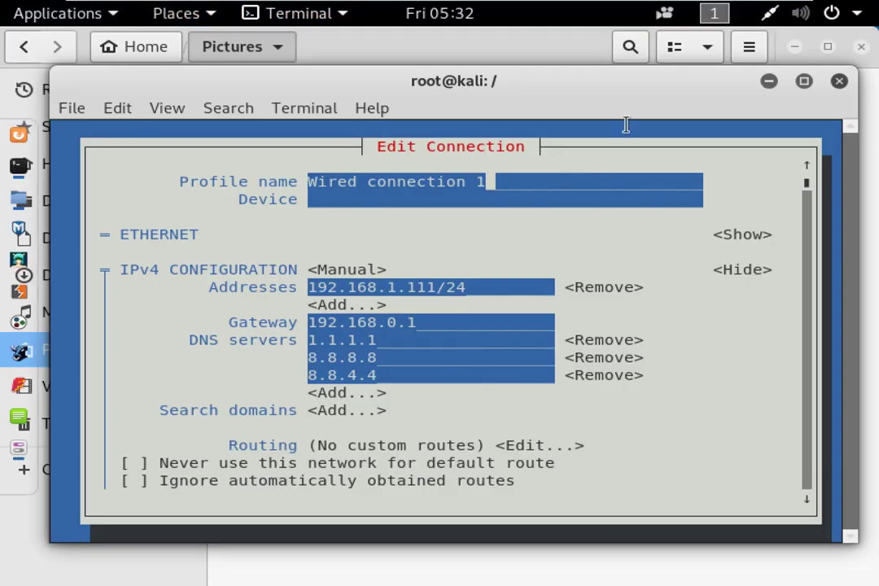
# Save the Wired connection 1 form and return to nmtui's connection list.
pyautogui.moveTo(623, 79); pyautogui.dragTo(621, 73)
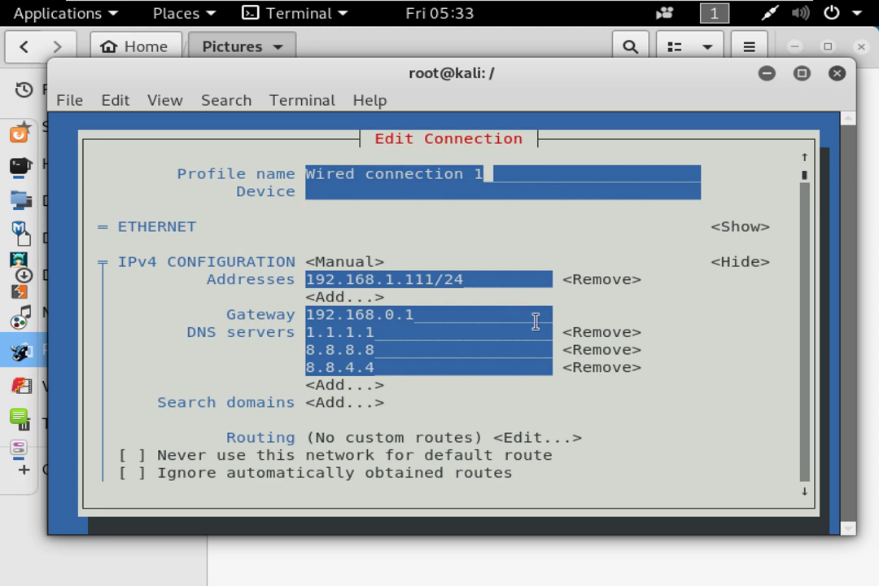
pyautogui.press('Tab')
pyautogui.press('Tab')
pyautogui.press('Tab')
pyautogui.press('Tab')
pyautogui.press('Tab')
pyautogui.press('Tab')
pyautogui.hotkey('shift', 'Tab')
pyautogui.hotkey('shift', 'Tab')
pyautogui.hotkey('shift', 'Tab')
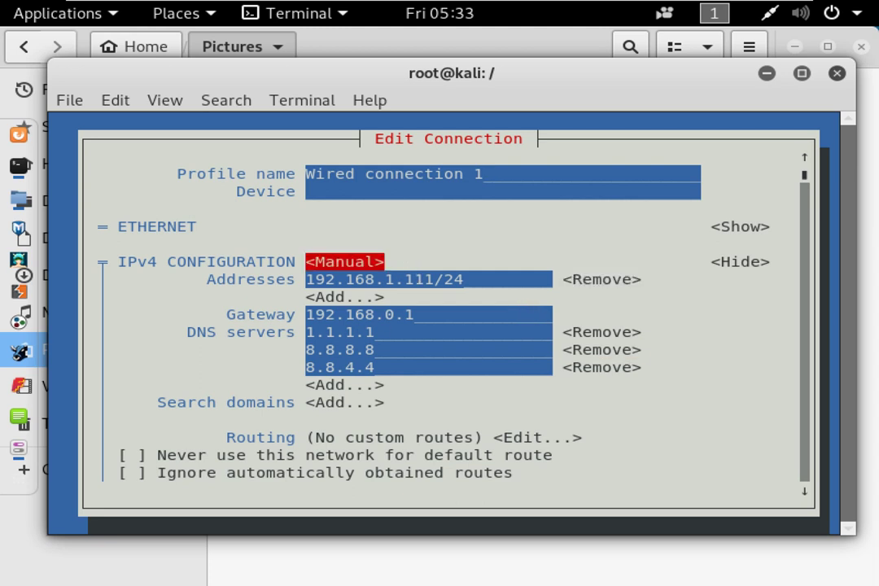
pyautogui.hotkey('shift', 'Tab')
pyautogui.hotkey('shift', 'Tab')
pyautogui.hotkey('shift', 'Tab')
pyautogui.hotkey('shift', 'Tab')
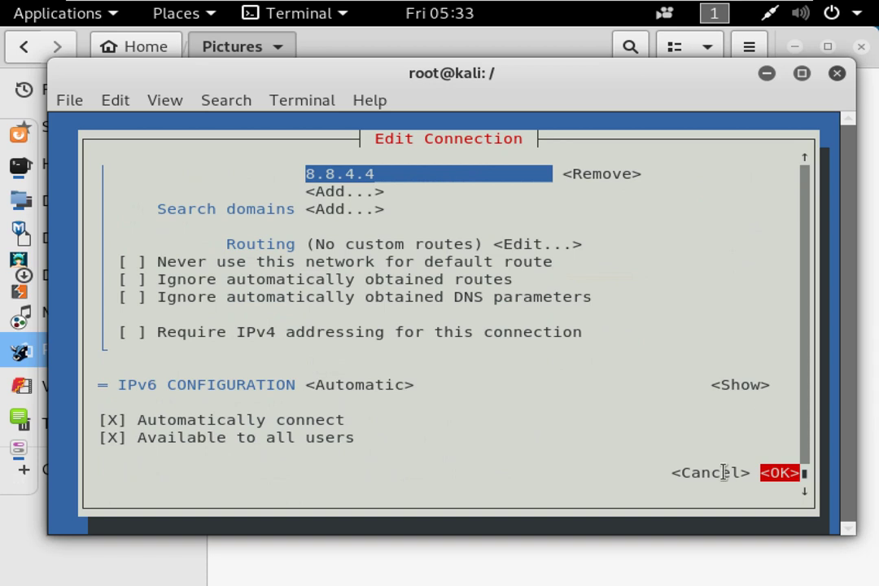
pyautogui.hotkey('shift', 'Tab')
pyautogui.press('Return')
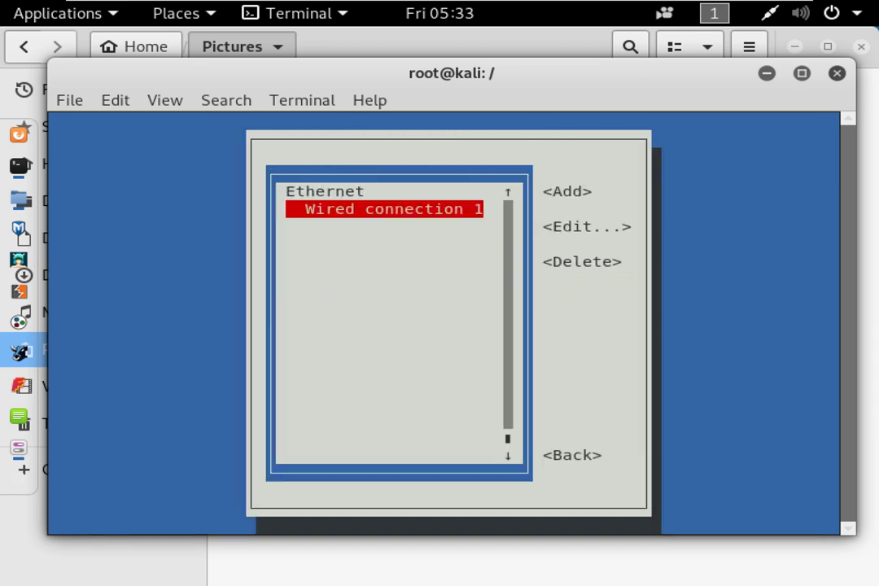
# Leave the connection list, quit nmtui, and recall the nmtui command at the prompt.
pyautogui.press('Tab')
pyautogui.press('Tab')
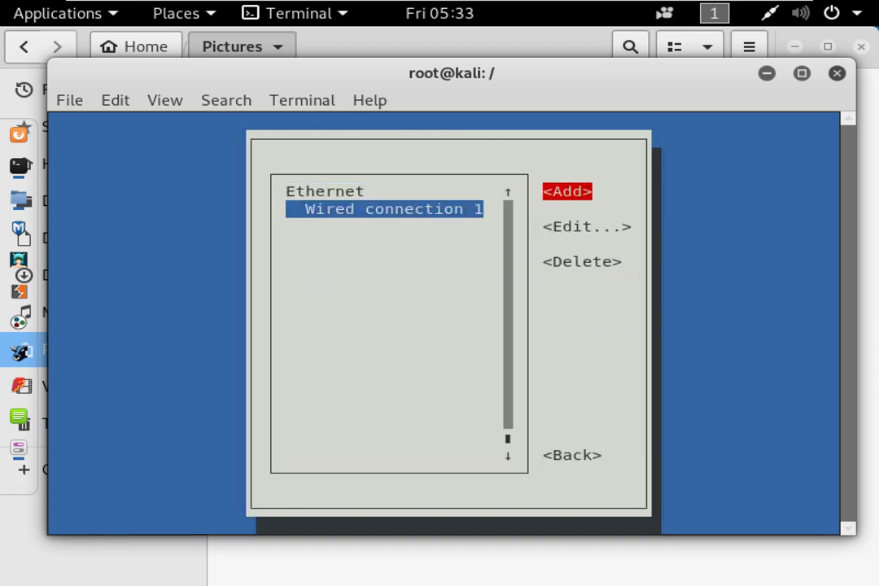
pyautogui.press('Tab')
pyautogui.press('Tab')
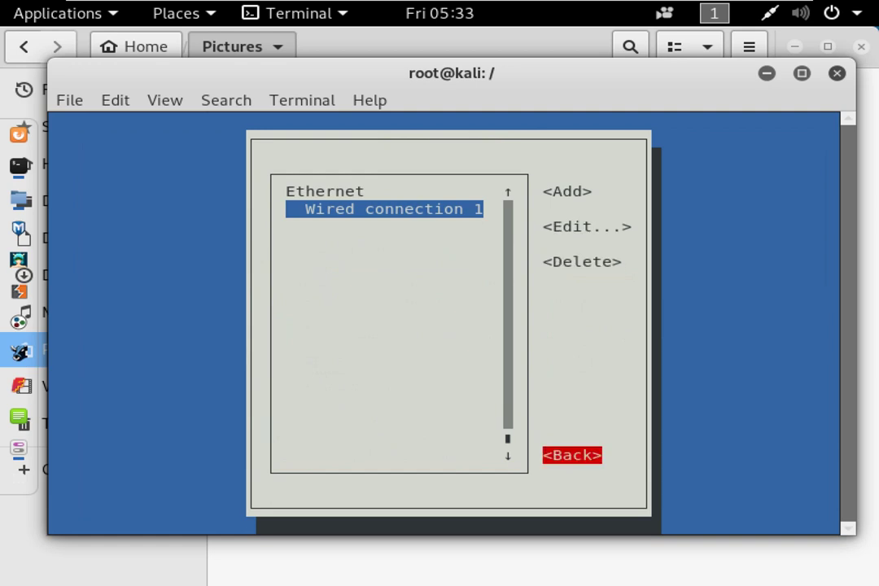
pyautogui.press('Return')
pyautogui.press('Down')
pyautogui.press('Down')
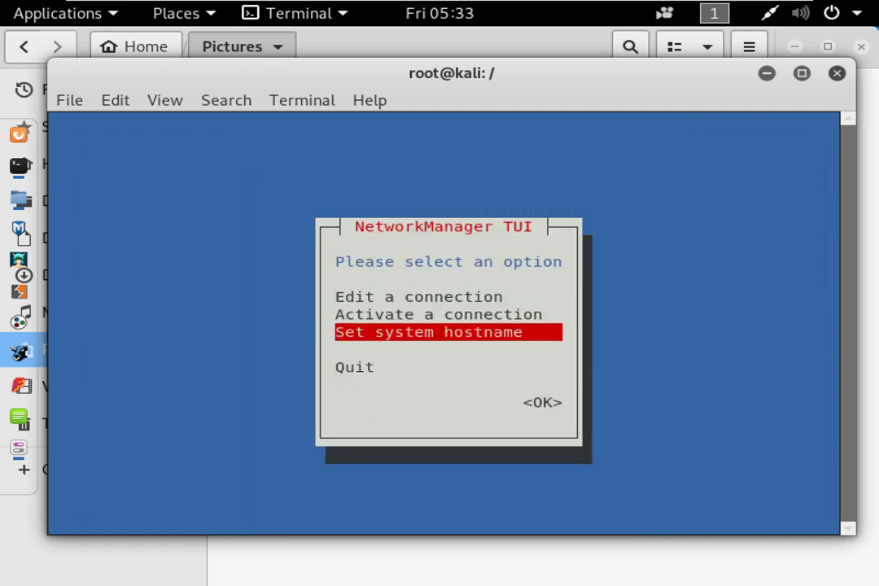
pyautogui.press('Down')
pyautogui.press('Return')
pyautogui.press('Up')
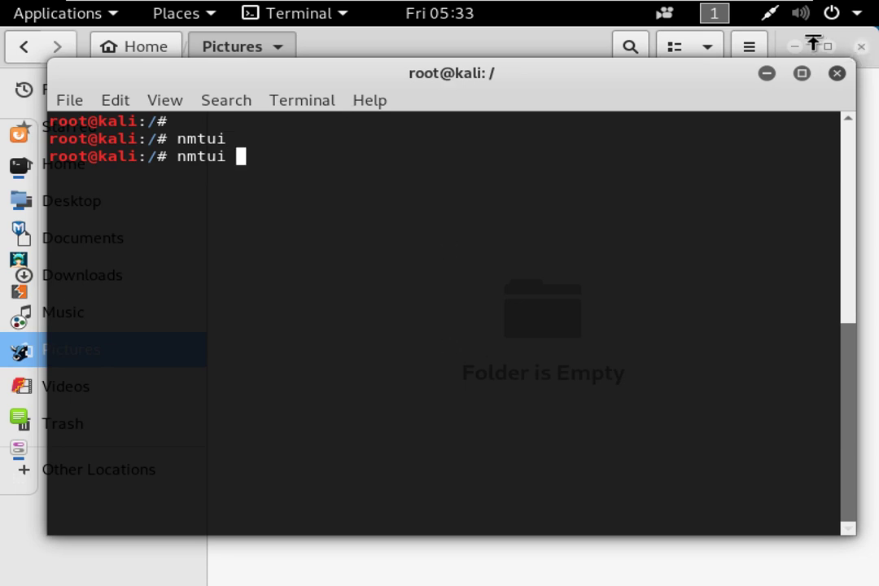
pyautogui.click(553, 39)
# Close Files, rerun nmtui, and open Wired connection 1 under Edit a connection.
pyautogui.click(861, 46)
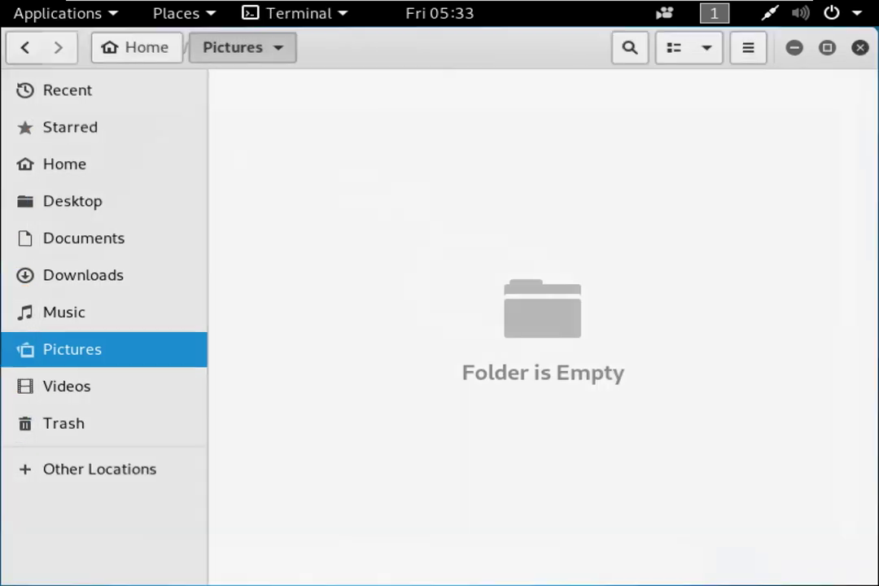
pyautogui.moveTo(358, 73)
pyautogui.mouseDown()
pyautogui.moveTo(372, 61)
pyautogui.moveTo(347, 63)
pyautogui.moveTo(373, 65)
pyautogui.moveTo(366, 63)
pyautogui.mouseUp()
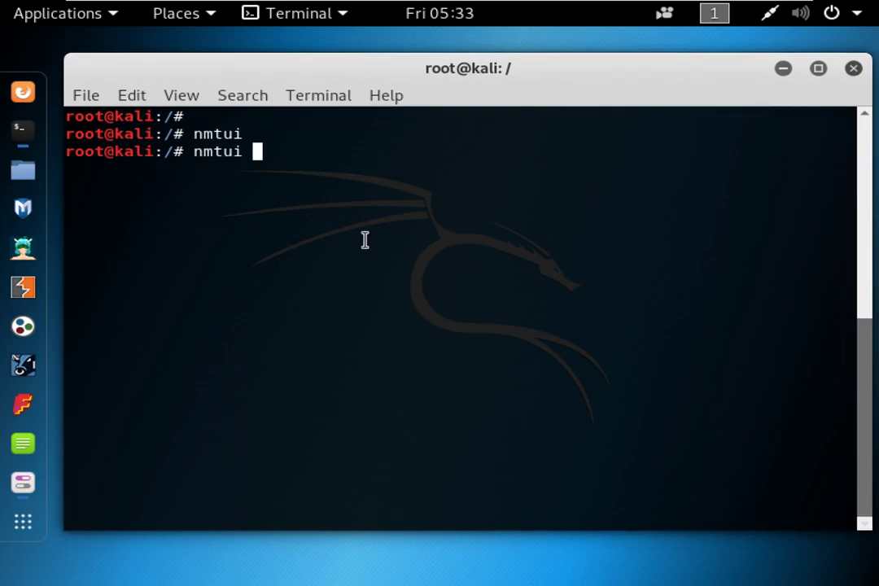
pyautogui.press('Return')
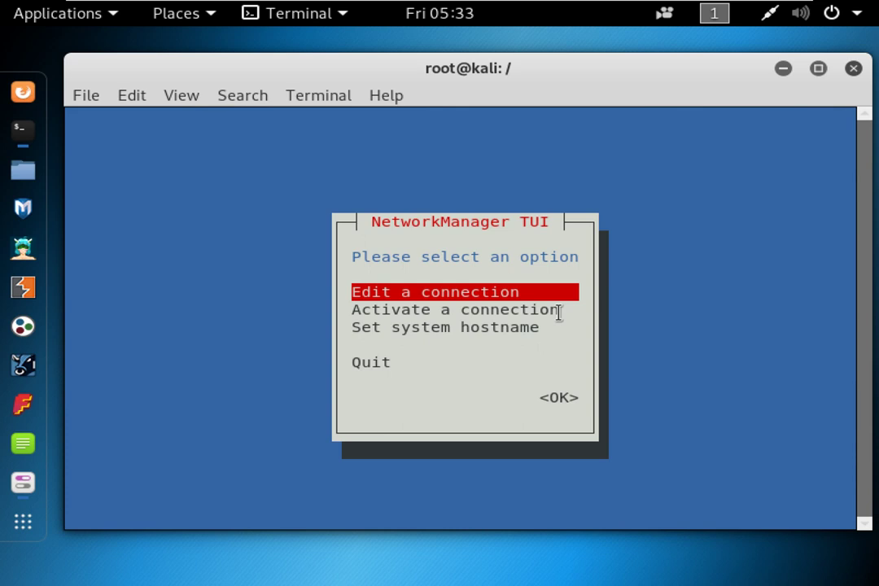
pyautogui.press('Return')
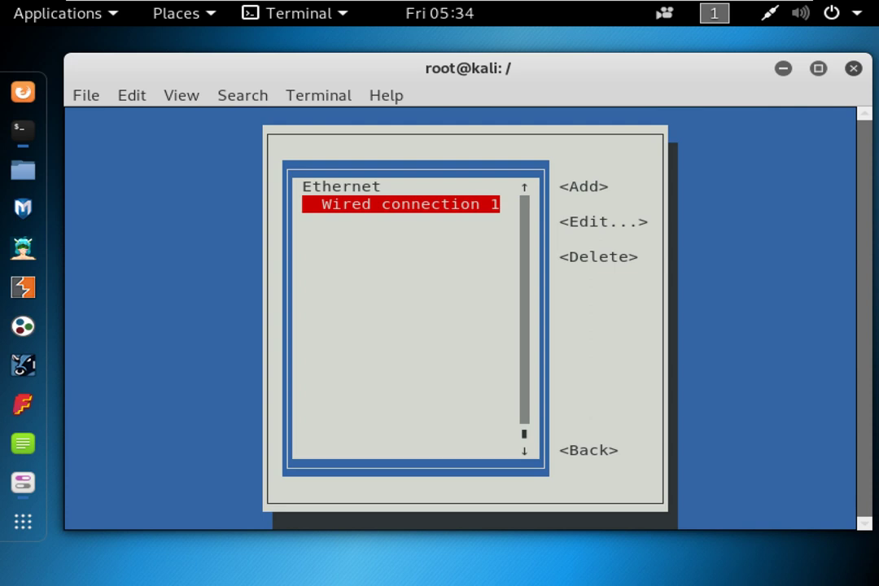
pyautogui.press('Return')
# Keep the IPv4 configuration mode set to Manual after browsing the alternatives.
pyautogui.press('Tab')
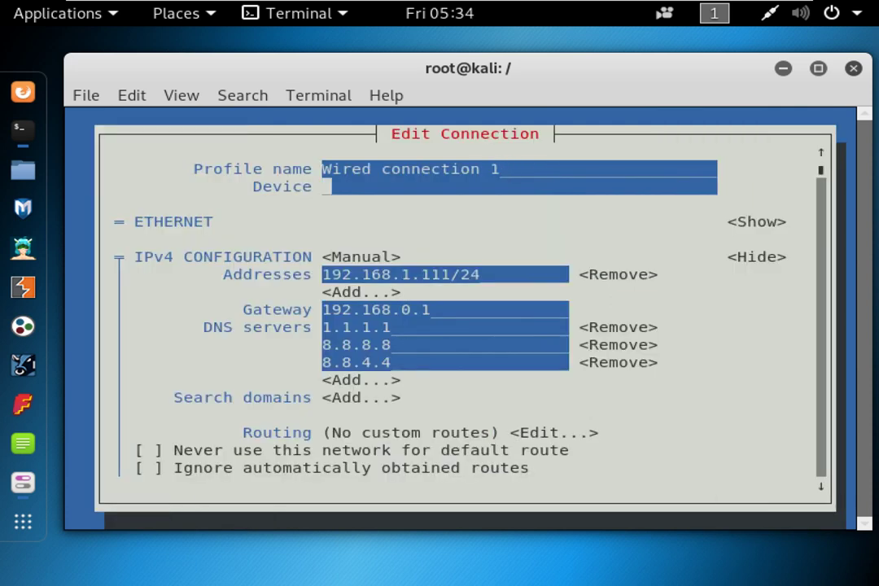
pyautogui.press('Tab')
pyautogui.press('Tab')
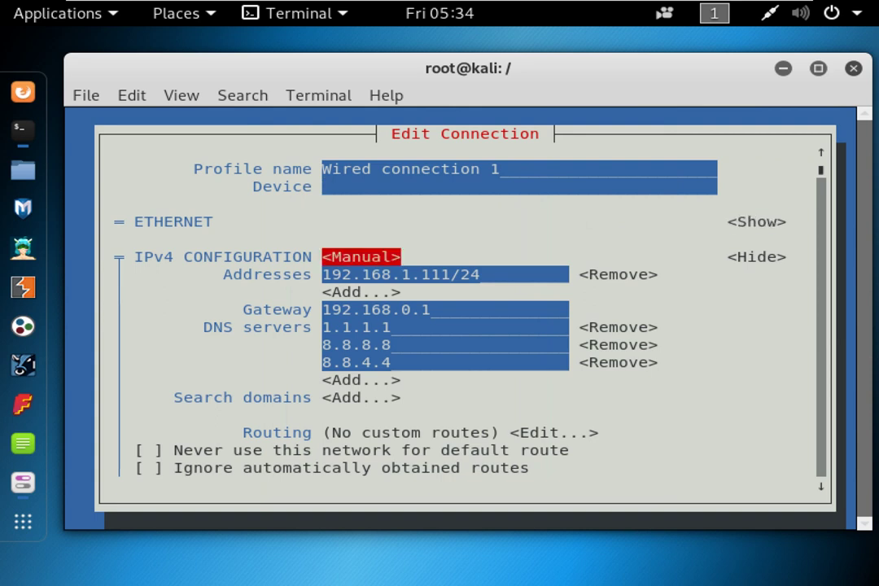
pyautogui.press('Return')
pyautogui.press('Up')
pyautogui.press('Up')
pyautogui.press('Up')
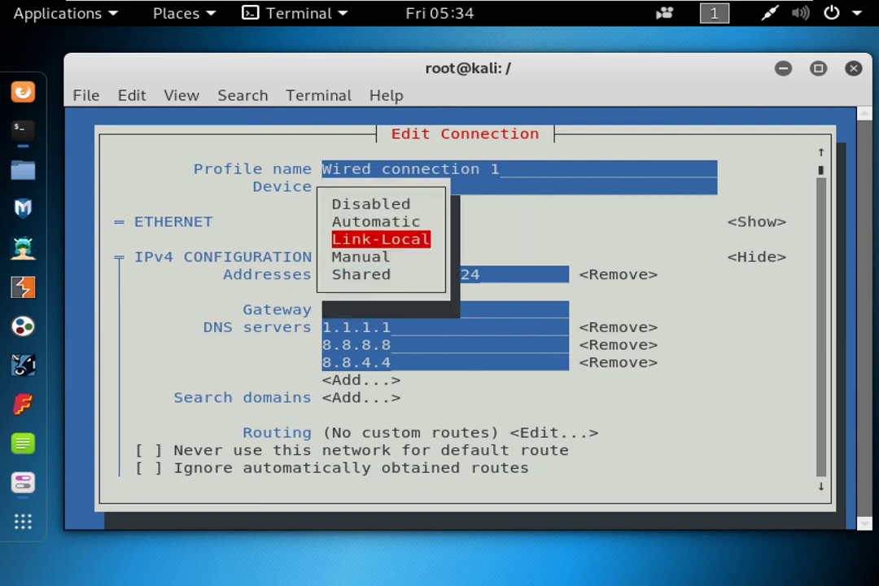
pyautogui.press('Down')
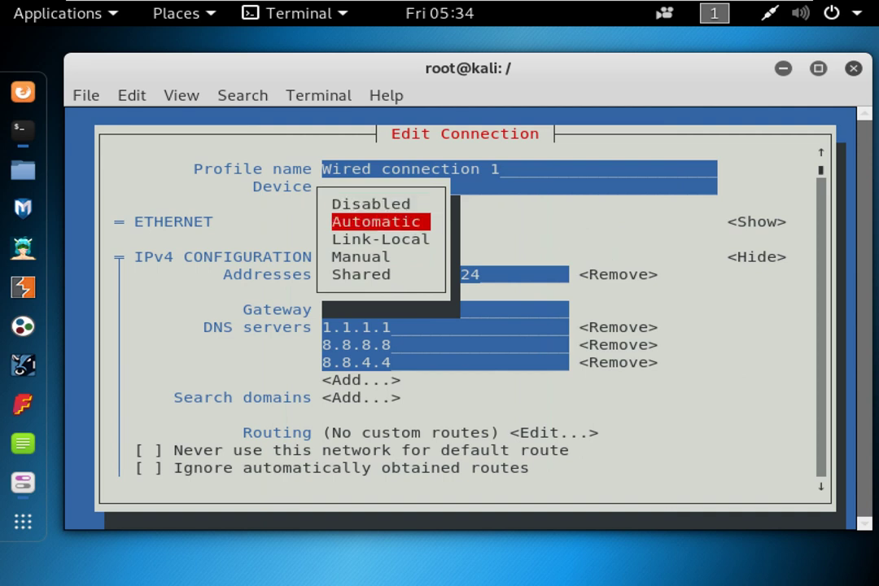
pyautogui.press('Escape')
pyautogui.press('Tab')
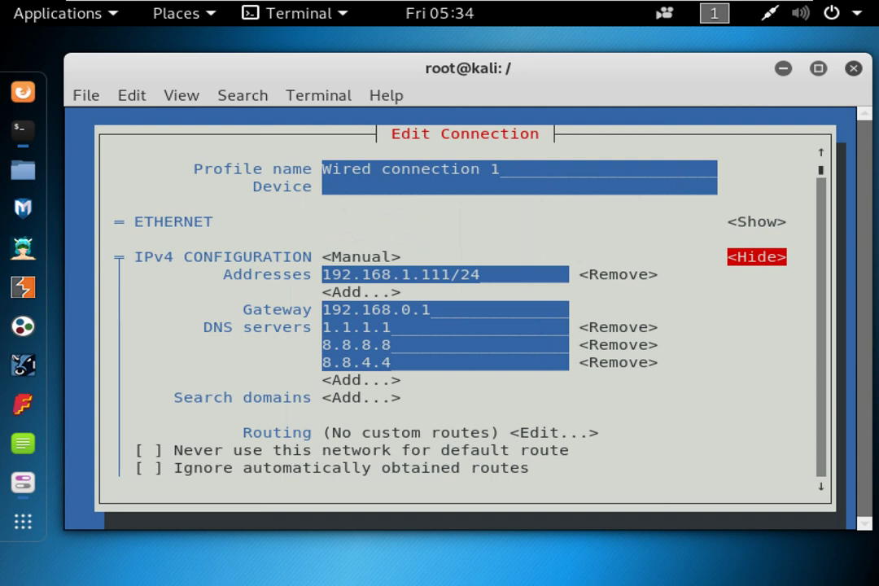
pyautogui.press('Tab')
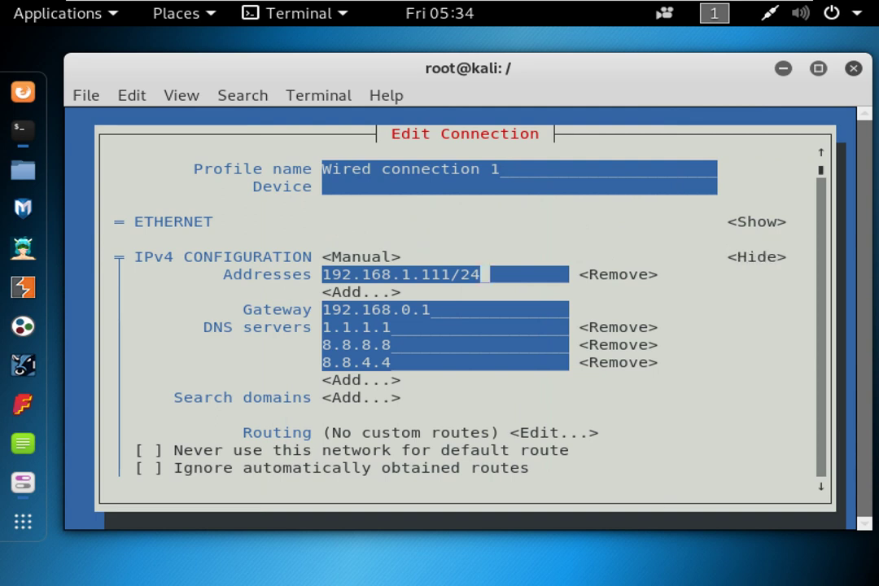
# Change the IPv4 address to 192.168.31.111/24.
pyautogui.moveTo(323, 274); pyautogui.dragTo(461, 275)
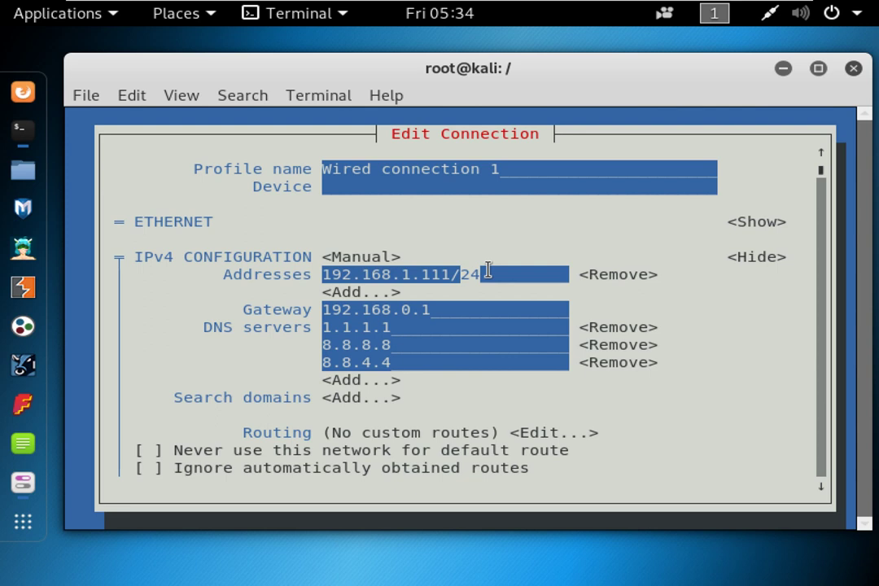
pyautogui.press('Right')
pyautogui.press('Right')
pyautogui.press('Right')
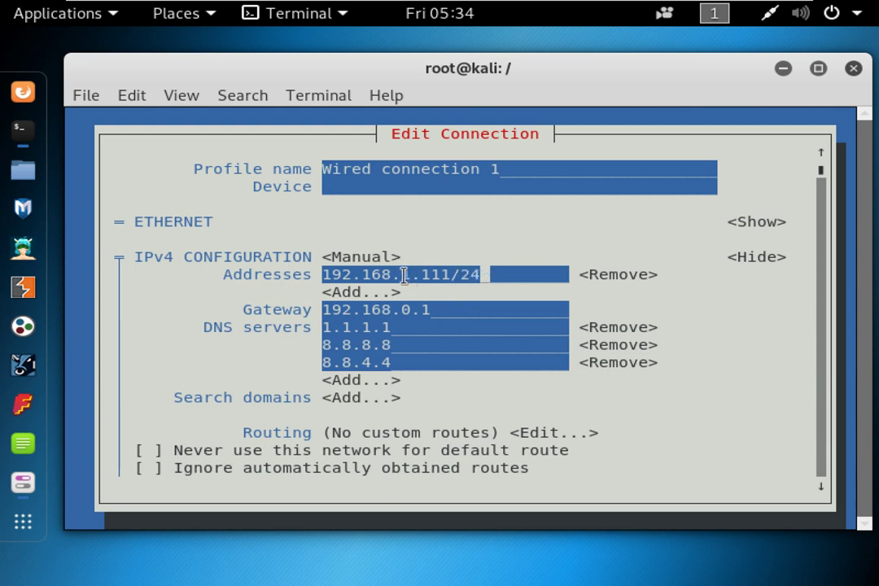
pyautogui.press('Left')
pyautogui.press('Left')
pyautogui.press('Left')
pyautogui.press('Left')
pyautogui.press('Left')
pyautogui.press('Left')
pyautogui.press('Left')
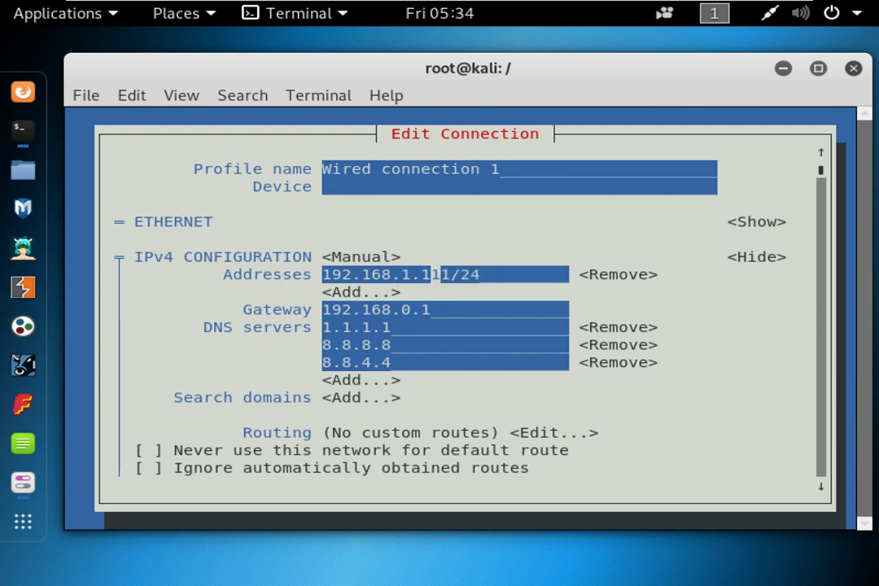
pyautogui.press('BackSpace')
pyautogui.write('31')
pyautogui.press('Tab')
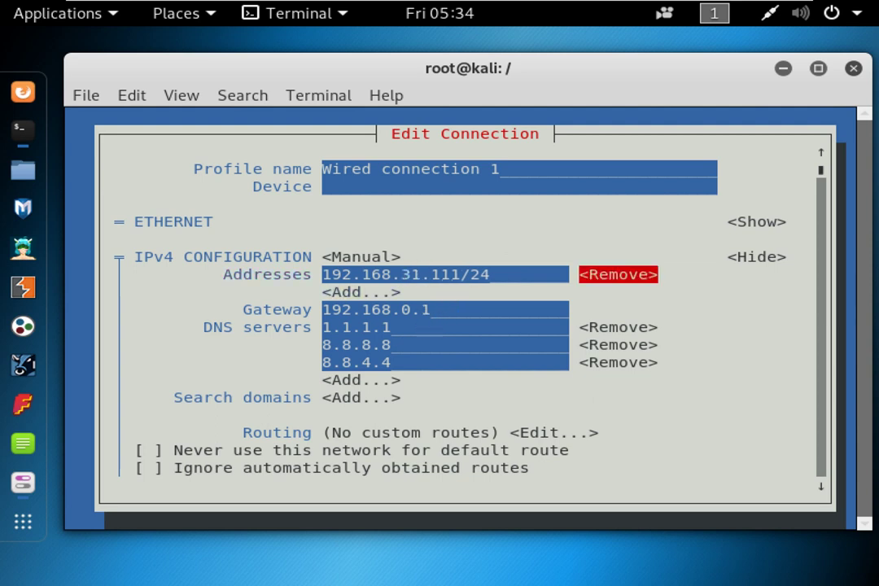
# Change the gateway to 192.168.31.1 and move on past the DNS servers.
pyautogui.press('Tab')
pyautogui.press('Tab')
pyautogui.press('Left')
pyautogui.press('Left')
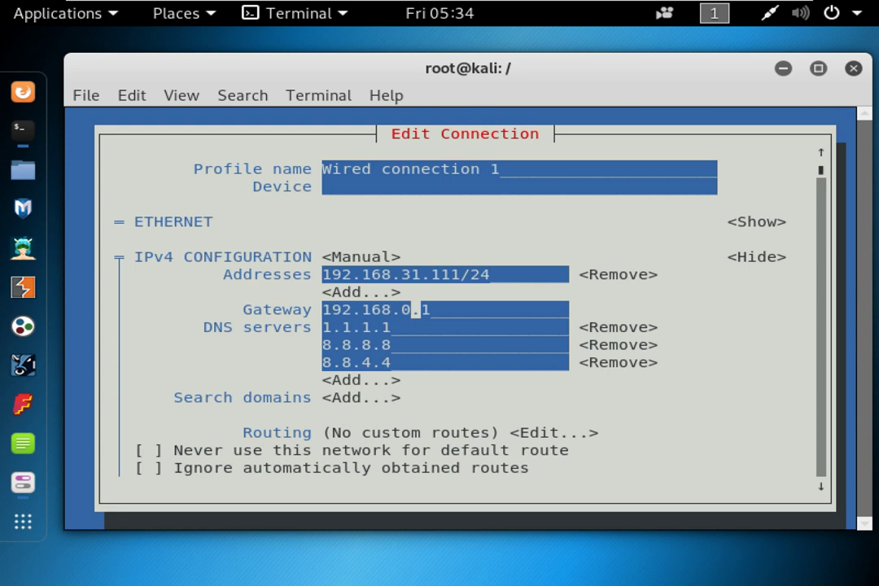
pyautogui.press('BackSpace')
pyautogui.write('31')
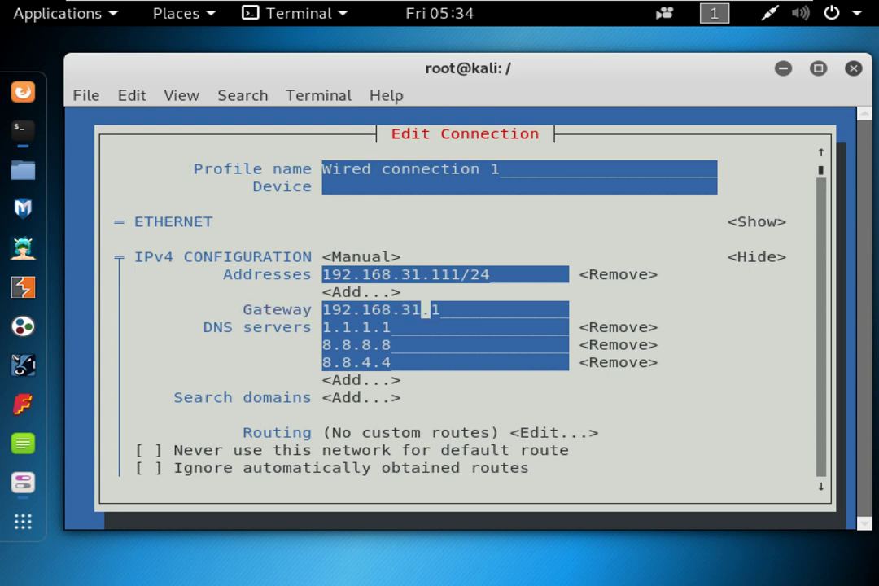
pyautogui.press('Tab')
pyautogui.press('Tab')
pyautogui.press('Tab')
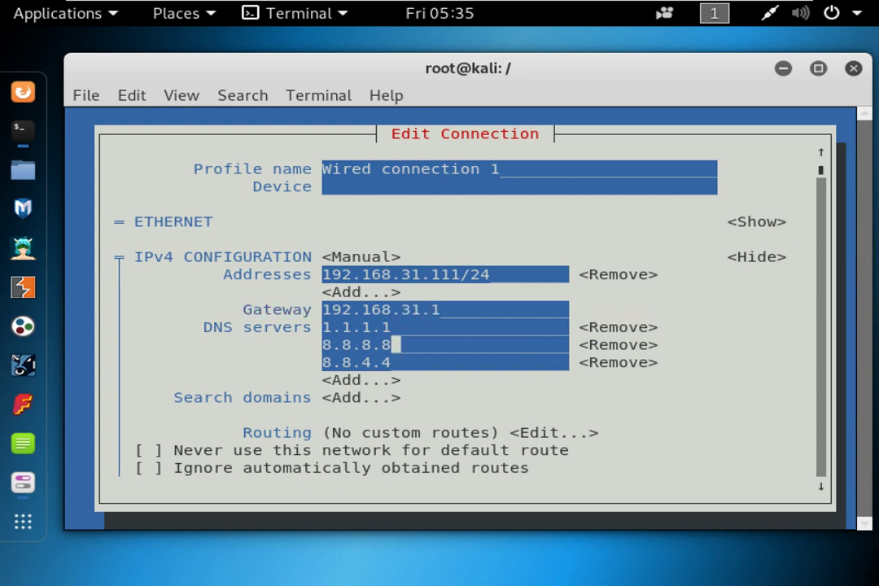
pyautogui.press('Tab')
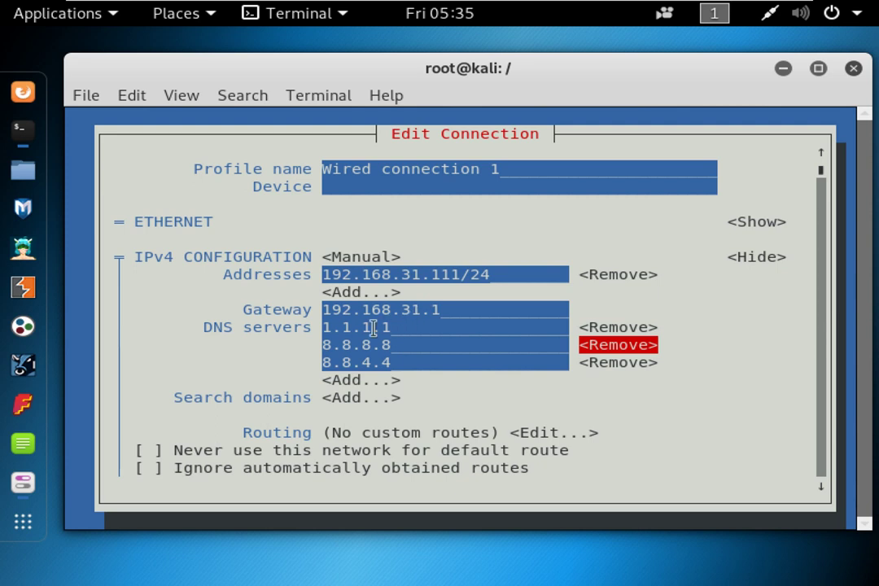
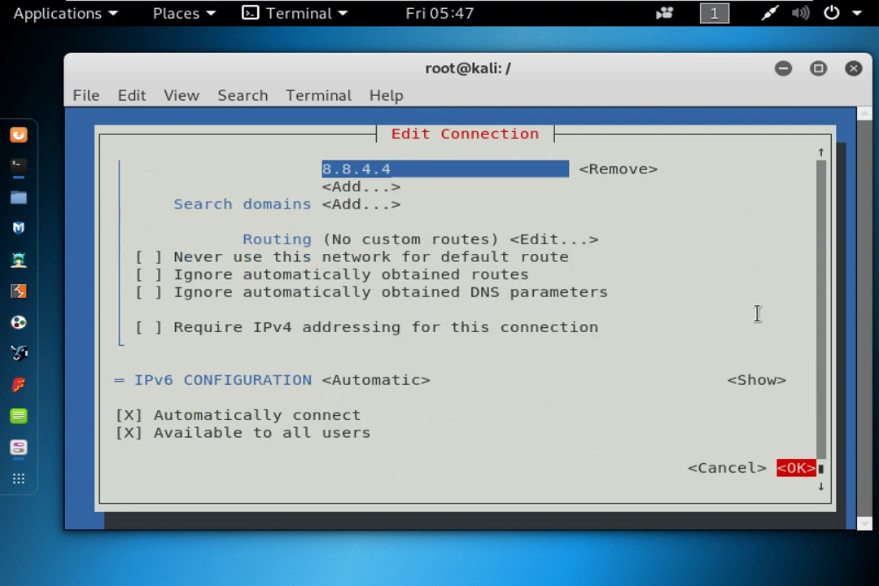
# Turn on Automatically connect for the wired profile and save the edits with OK.
pyautogui.hotkey('shift', 'Tab')
pyautogui.hotkey('shift', 'Tab')
pyautogui.hotkey('shift', 'Tab')
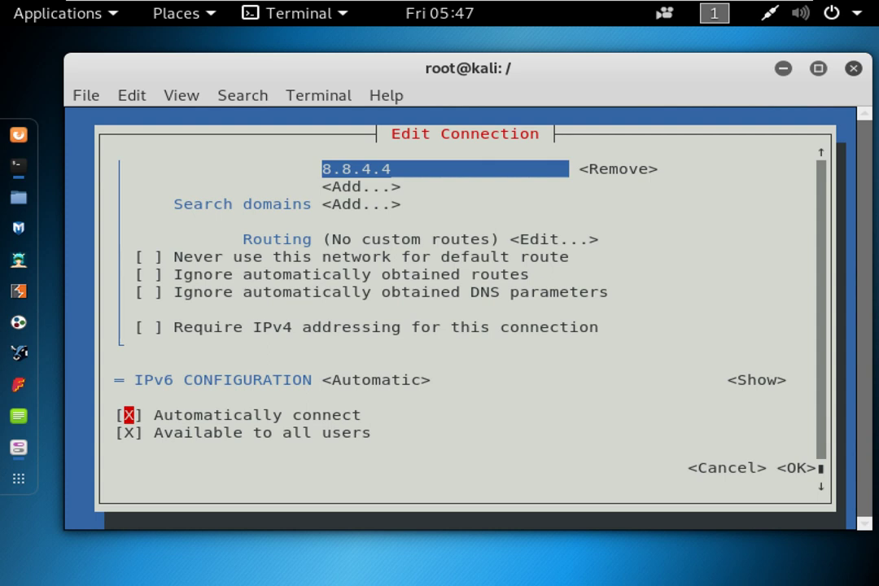
pyautogui.press('space')
pyautogui.press('space')
pyautogui.press('Tab')
pyautogui.press('Tab')
pyautogui.press('Tab')
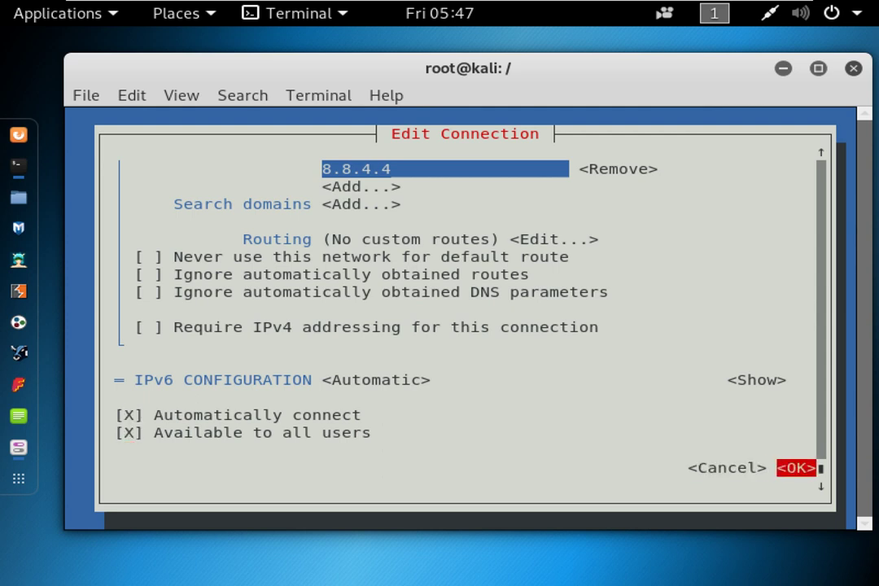
pyautogui.press('Return')
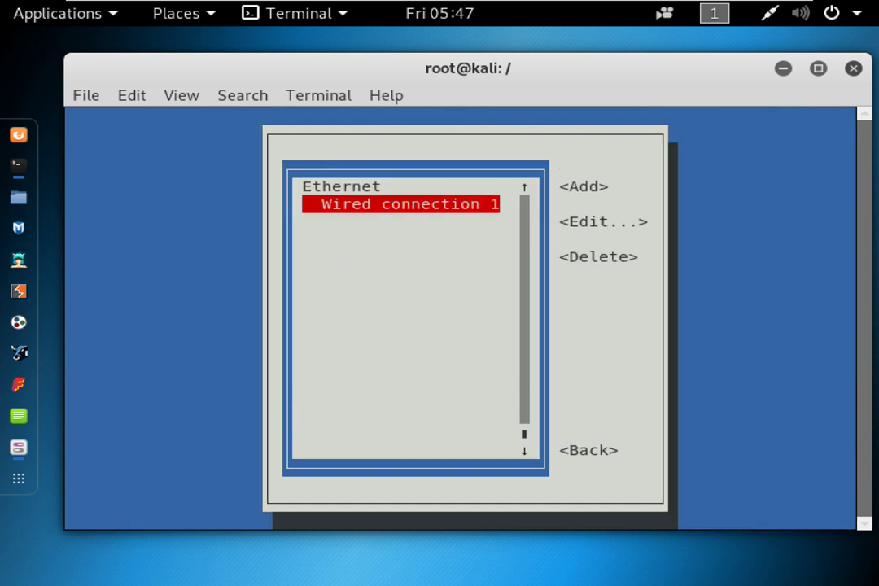
# Leave the connection list and go back to the nmtui main menu.
pyautogui.press('Tab')
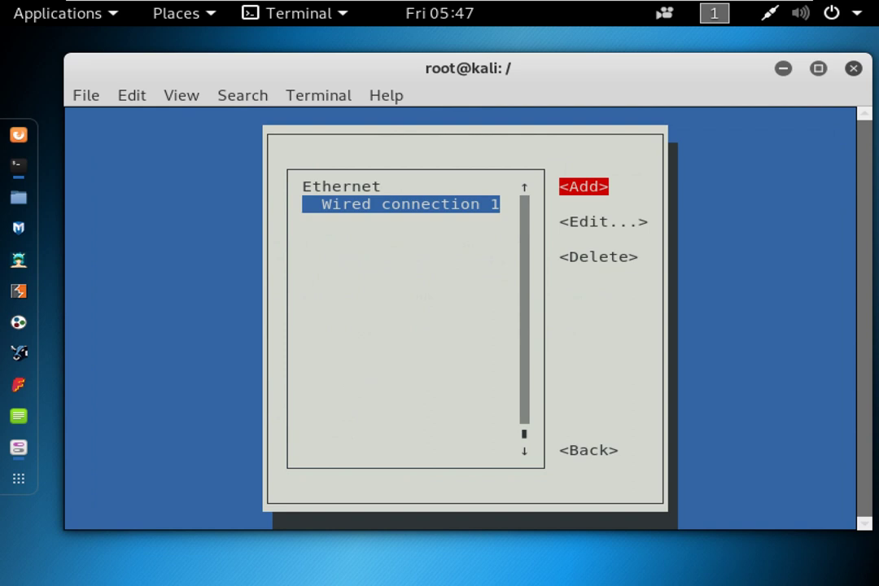
pyautogui.press('Tab')
pyautogui.press('Tab')
pyautogui.press('Tab')
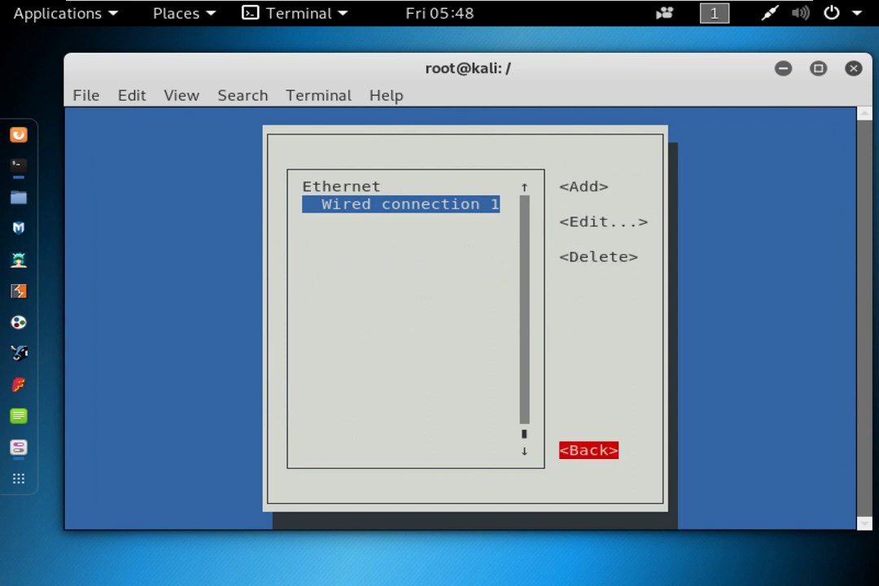
pyautogui.press('Up')
pyautogui.press('Up')
pyautogui.press('Up')
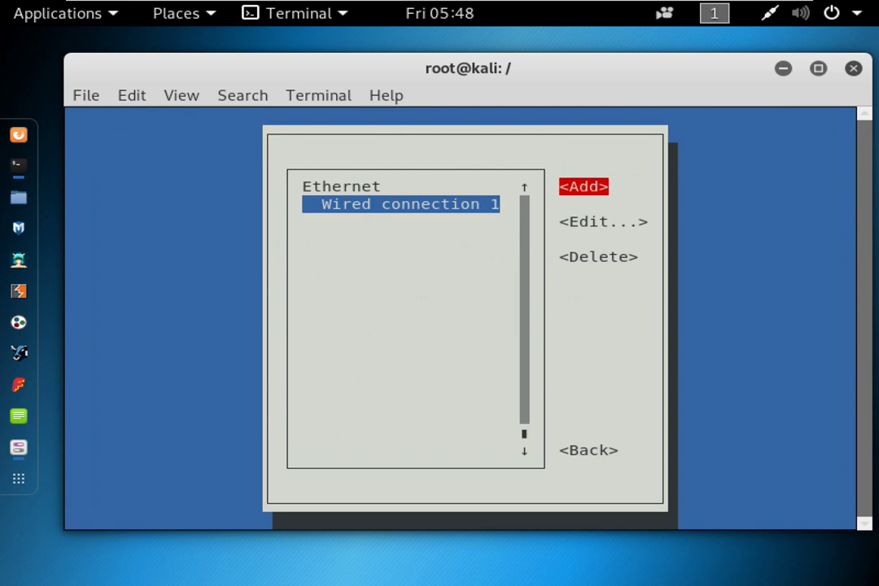
pyautogui.press('Down')
pyautogui.press('Down')
pyautogui.press('Down')
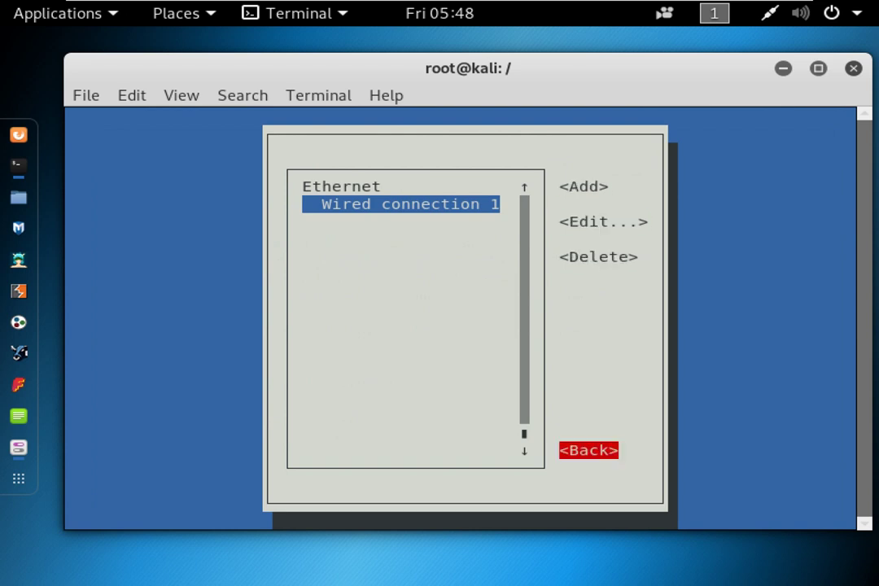
pyautogui.press('Return')
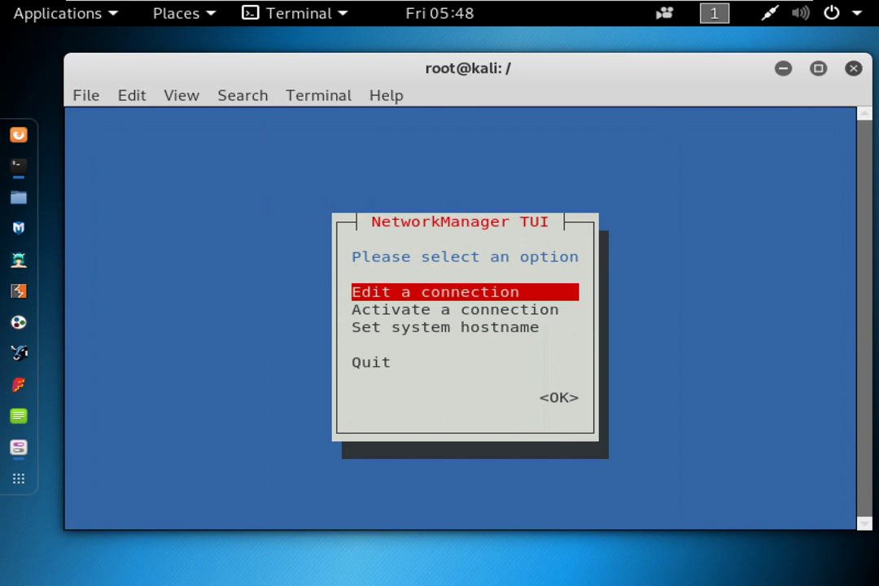
# Deactivate and reactivate Wired connection 1 under Activate a connection, then return to the menu.
pyautogui.press('Down')
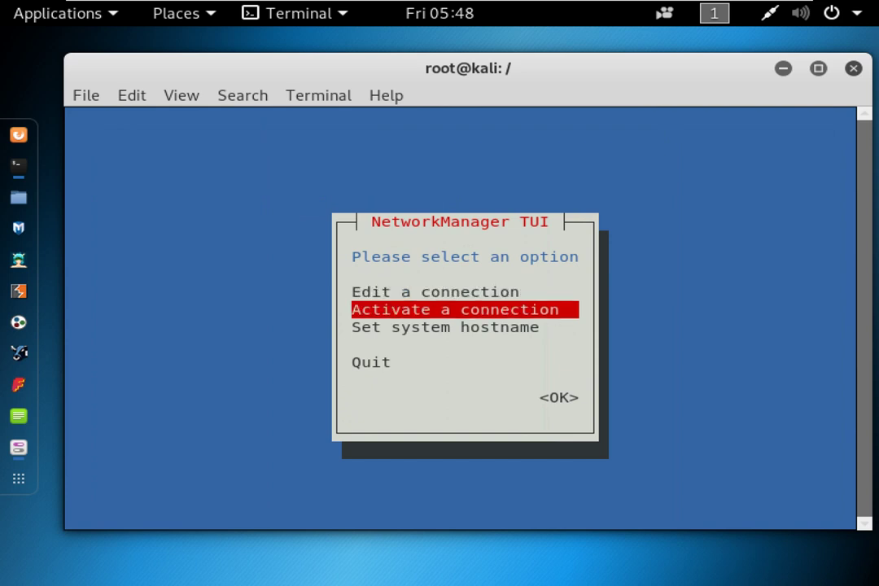
pyautogui.press('Return')
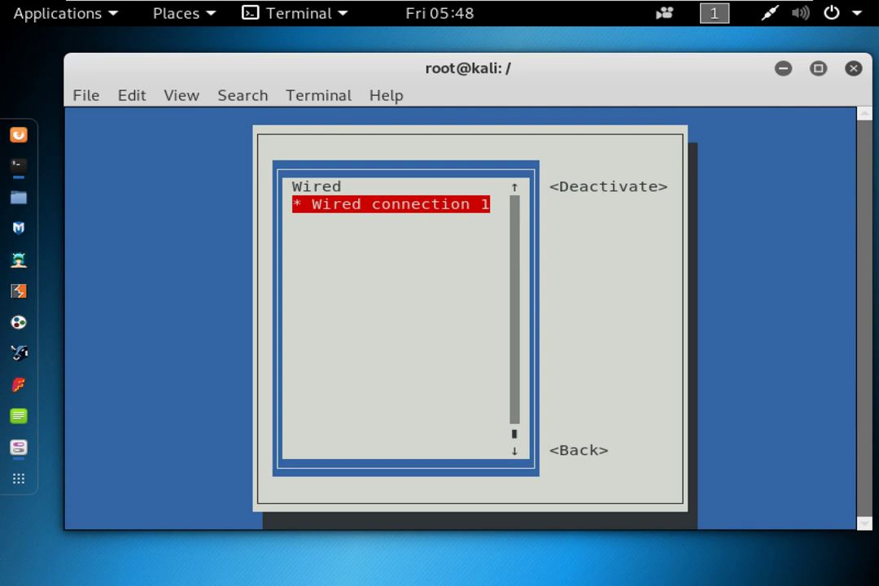
pyautogui.press('Return')
pyautogui.press('Return')
pyautogui.press('Tab')
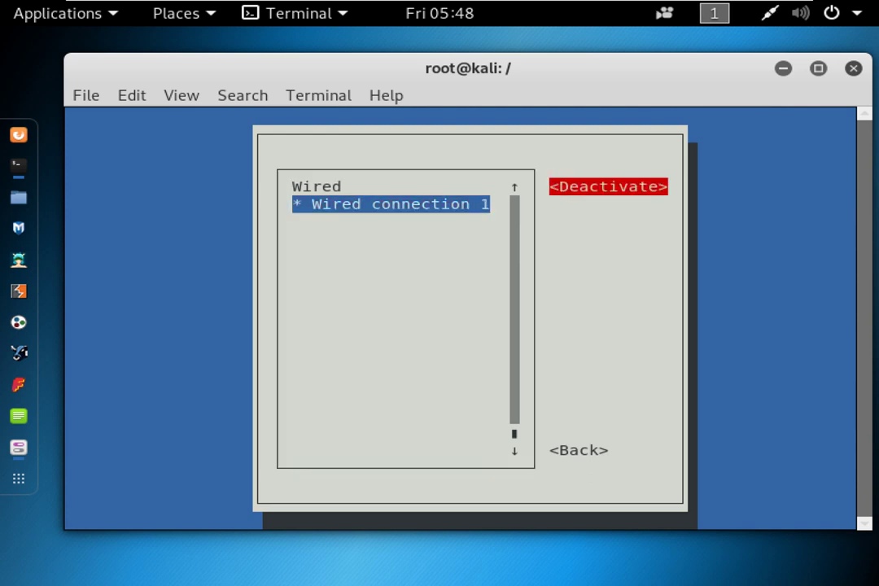
pyautogui.press('Return')
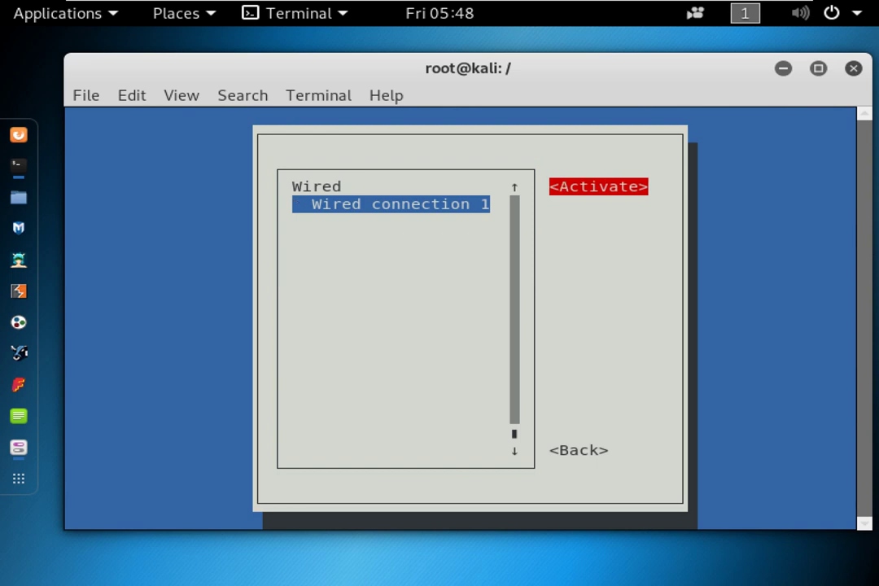
pyautogui.press('Return')
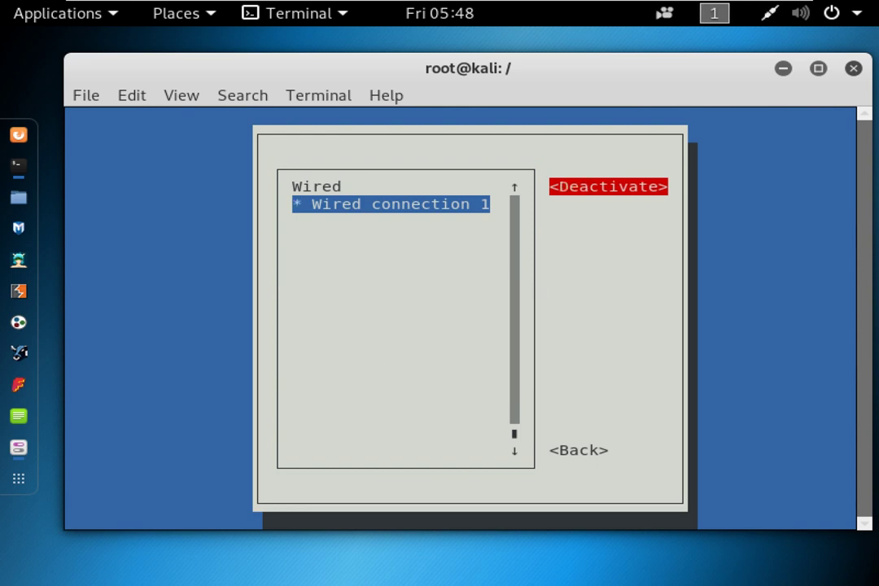
pyautogui.press('Tab')
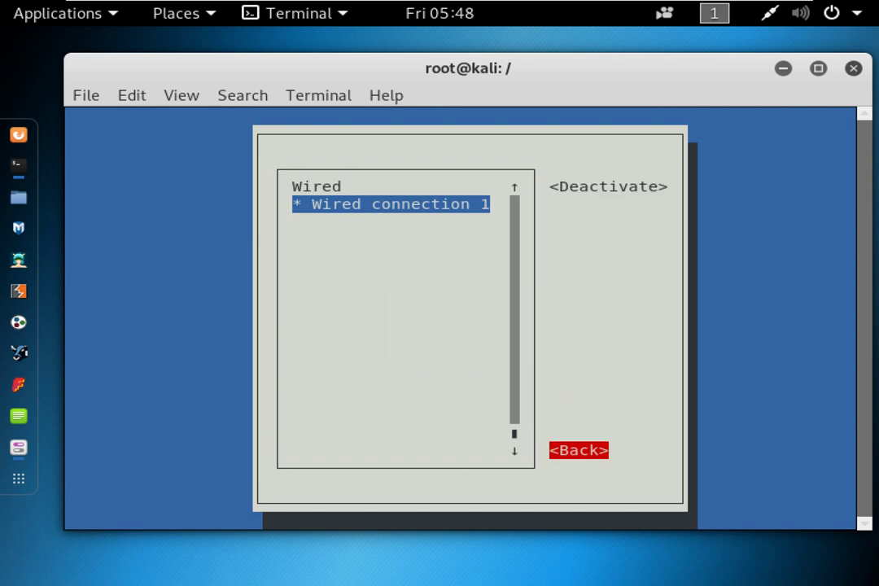
pyautogui.press('Return')
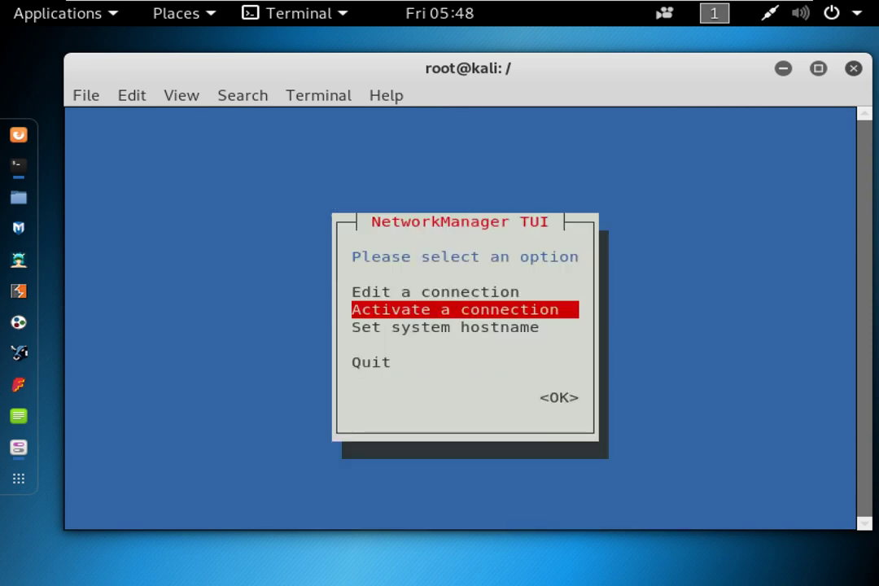
pyautogui.press('Down')
pyautogui.press('Down')
pyautogui.press('Up')
# Change the system hostname from kali to kaliGori and confirm it.
pyautogui.press('Return')
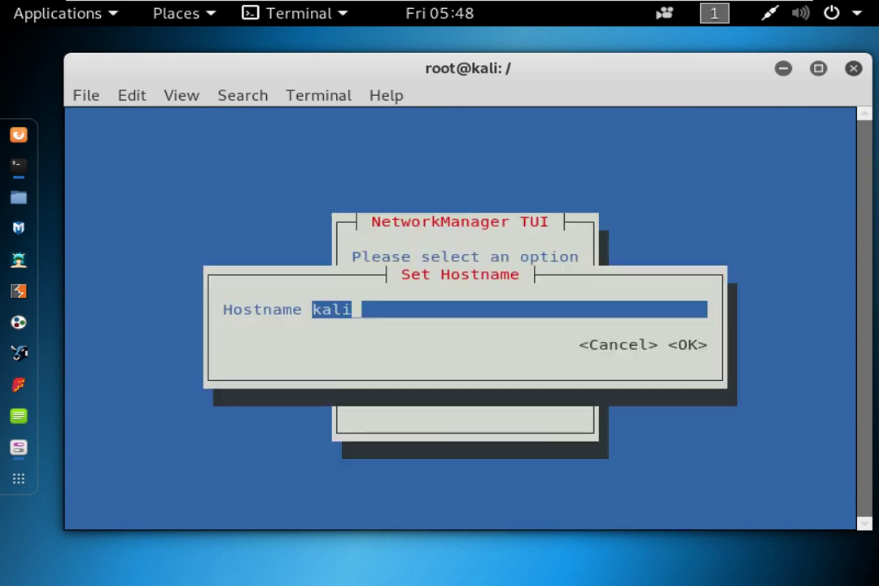
pyautogui.write('Gori')
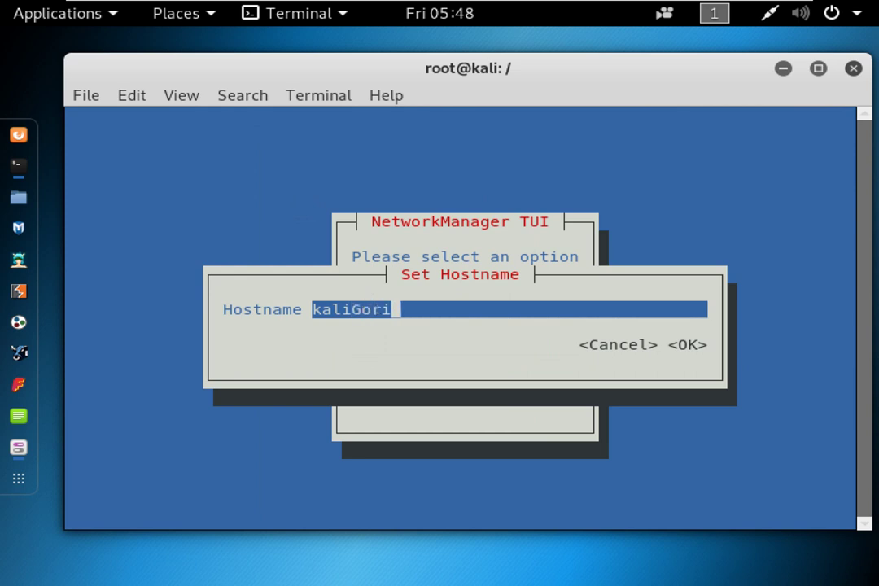
pyautogui.press('Tab')
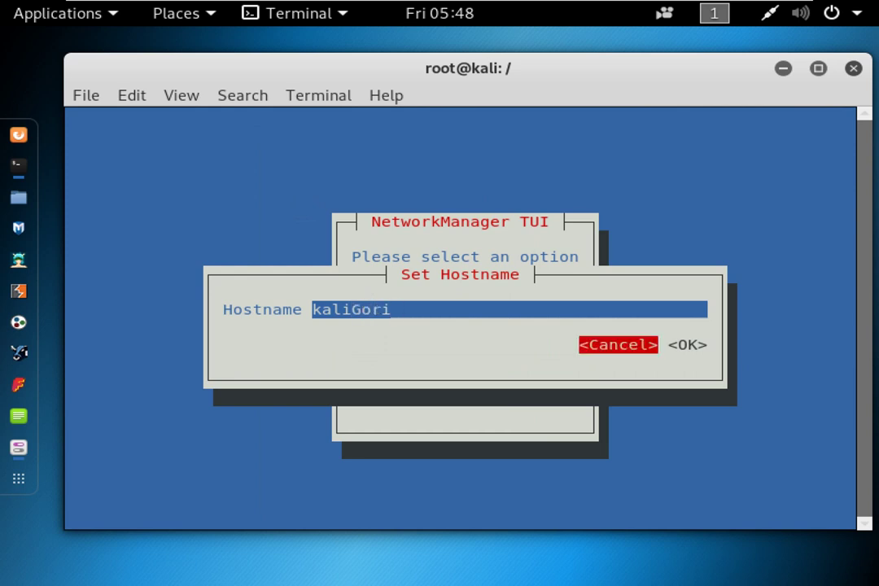
pyautogui.press('Tab')
pyautogui.press('Return')
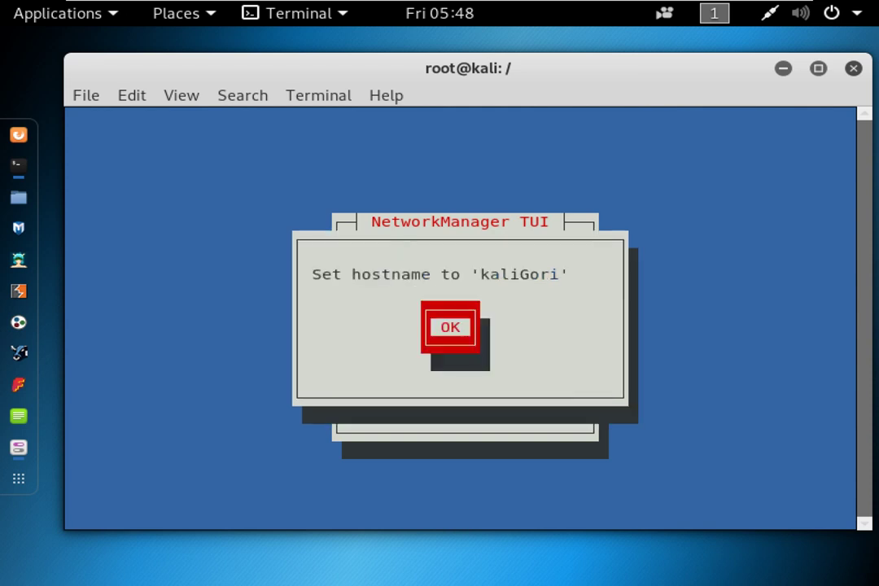
pyautogui.press('Return')
# Quit nmtui back to the root shell prompt.
pyautogui.press('Down')
pyautogui.press('Tab')
pyautogui.press('Return')
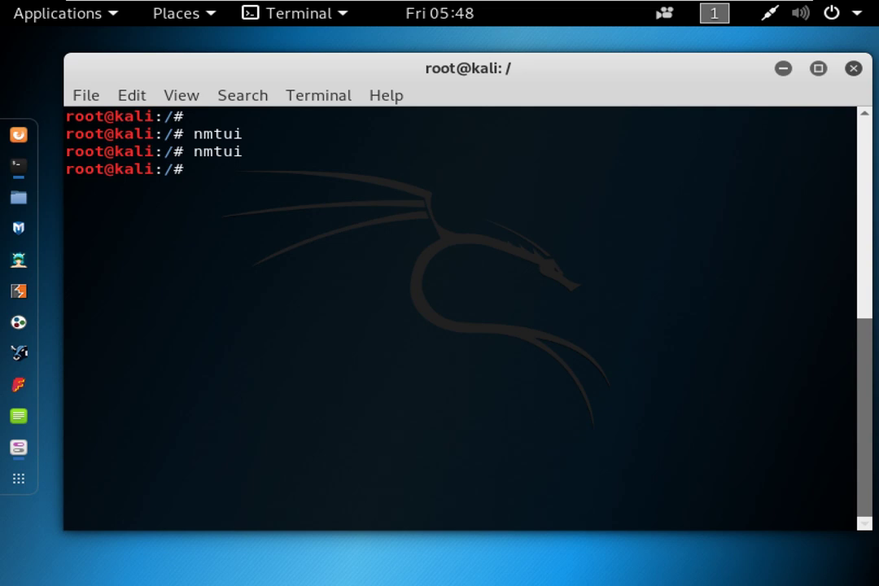
# Run ifconfig and highlight eth0's inet address 192.168.31.111.
pyautogui.rightClick(584, 314)
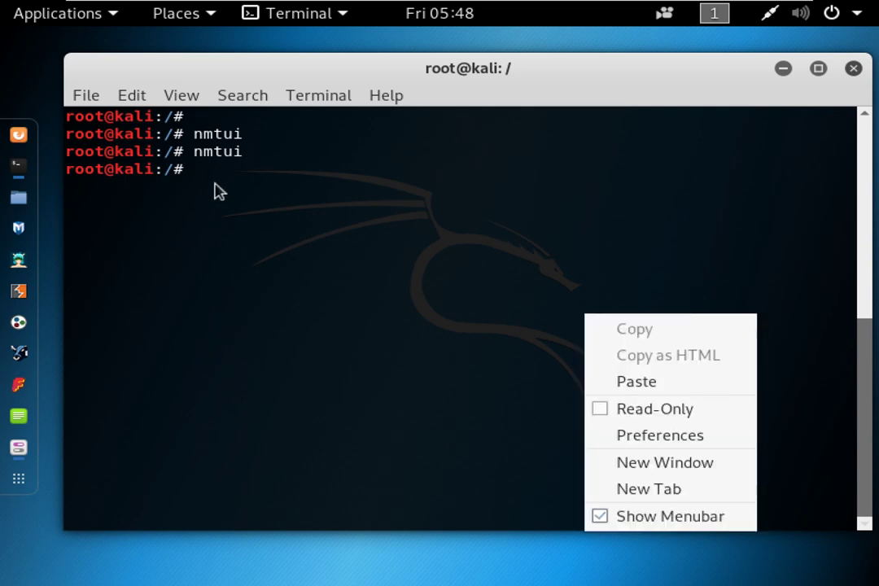
pyautogui.click(218, 191)
pyautogui.moveTo(104, 170); pyautogui.dragTo(67, 168)
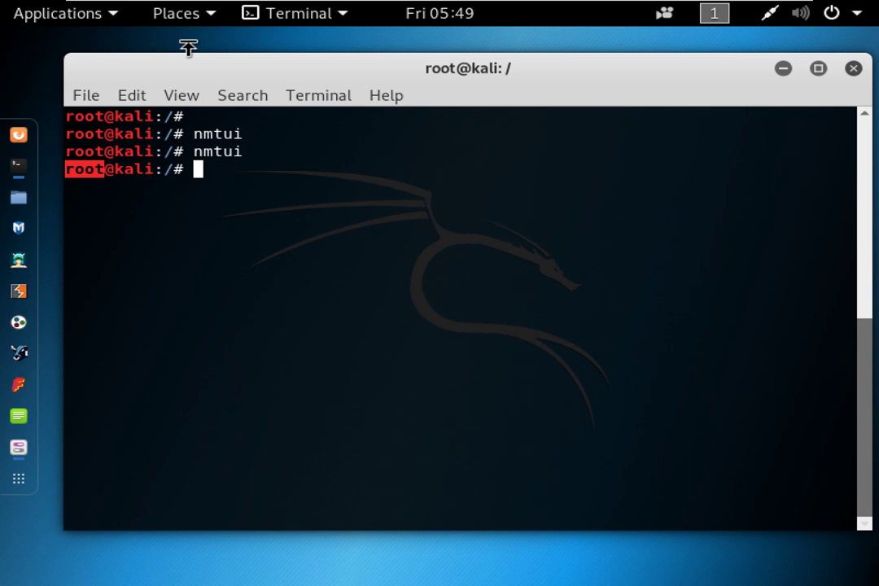
pyautogui.write('ifconfig')
pyautogui.press('Return')
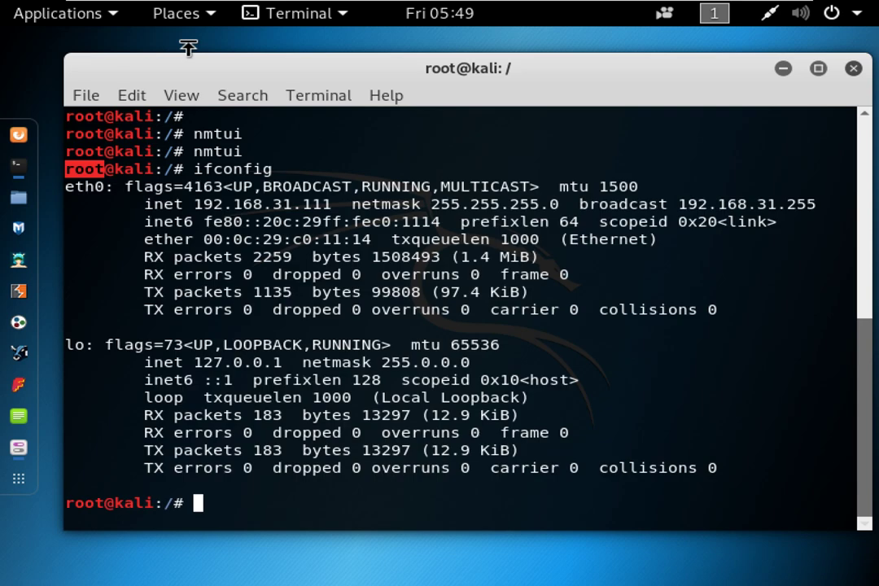
pyautogui.doubleClick(303, 204)
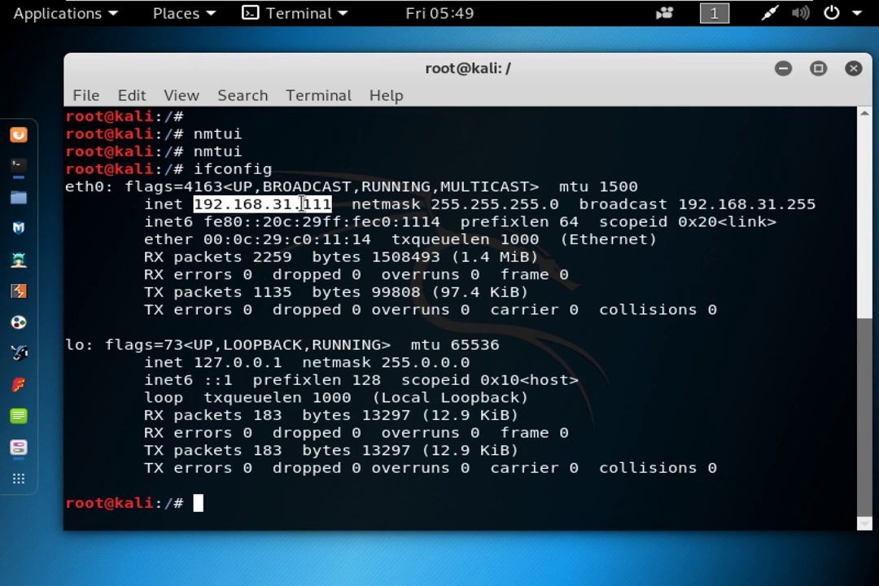
pyautogui.click(306, 255)
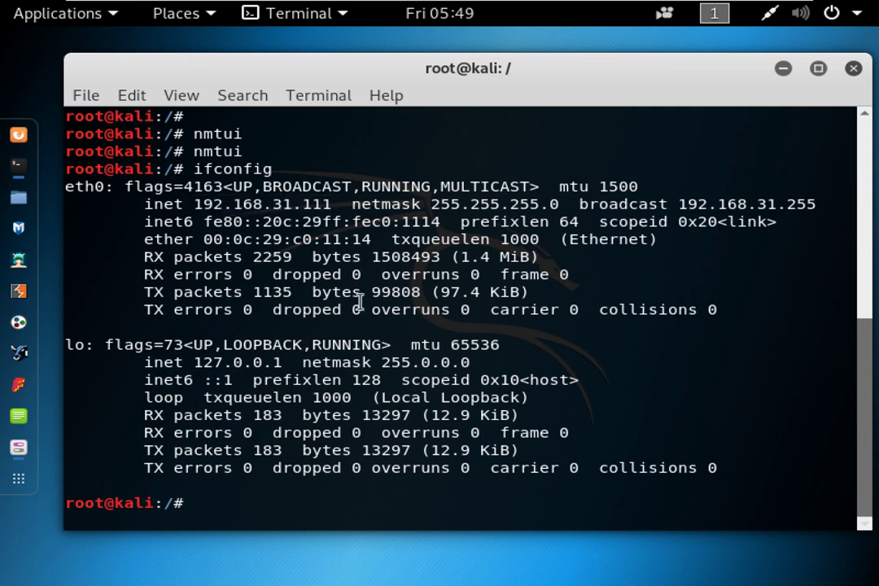
pyautogui.press('Return')
pyautogui.press('Return')
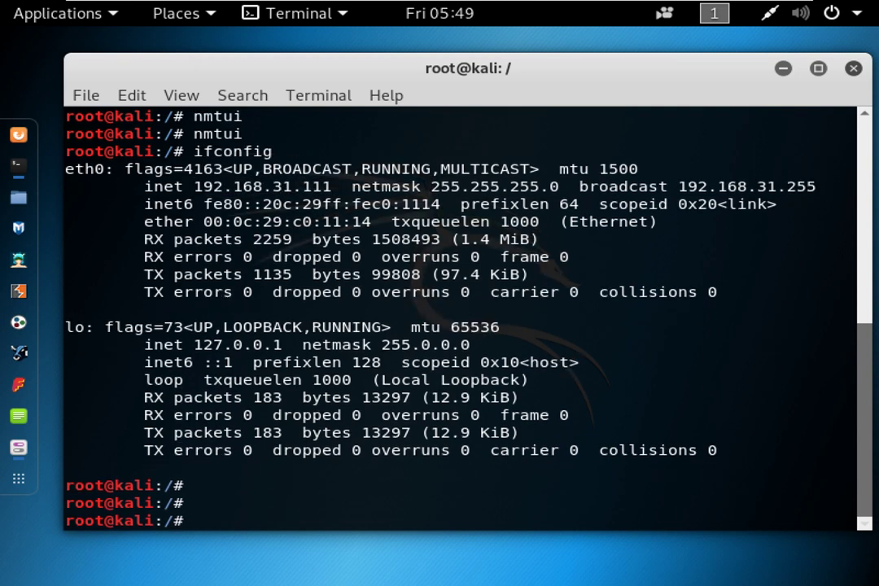
# Run nmcli connection show and list nmcli subcommands, pointing out connection and Wired connection 1.
pyautogui.write('nmcli ')
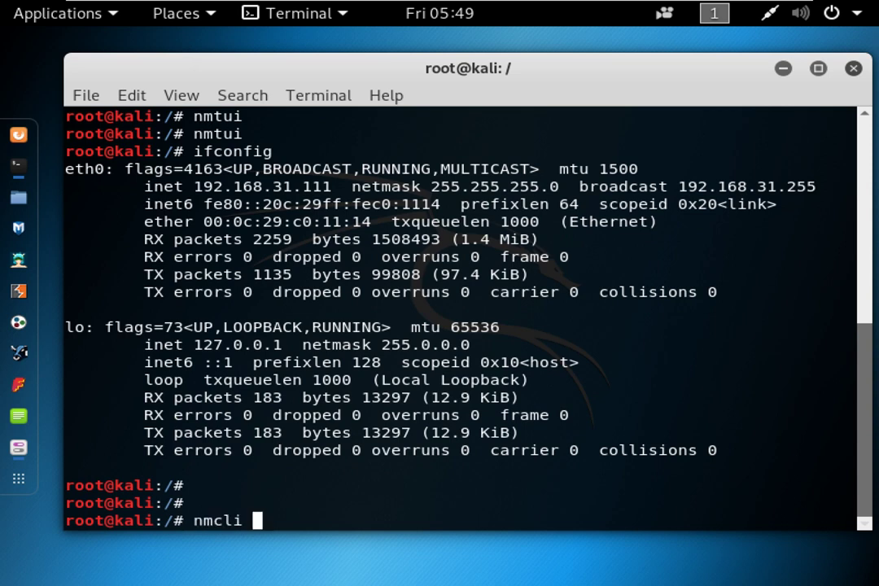
pyautogui.write('connection show')
pyautogui.press('Return')
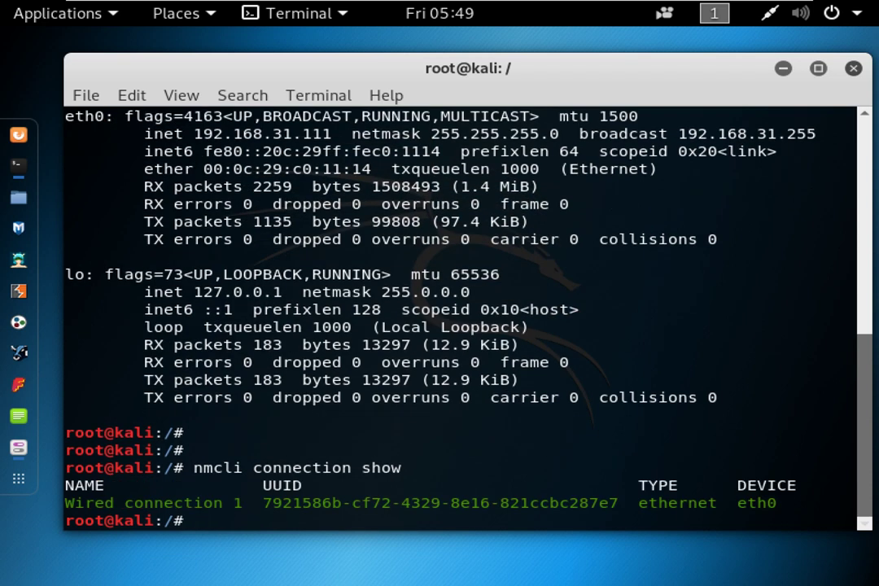
pyautogui.write('nmcli')
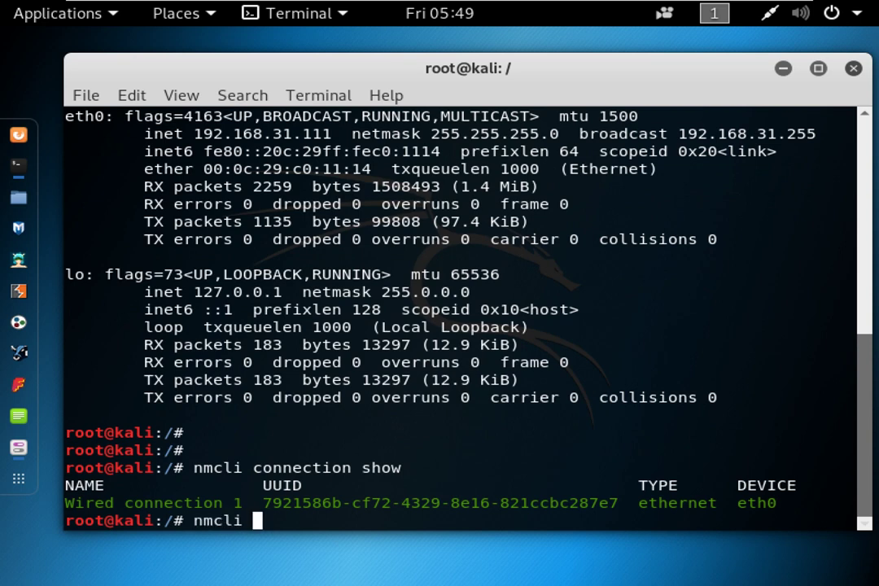
pyautogui.press('Tab')
pyautogui.press('Tab')
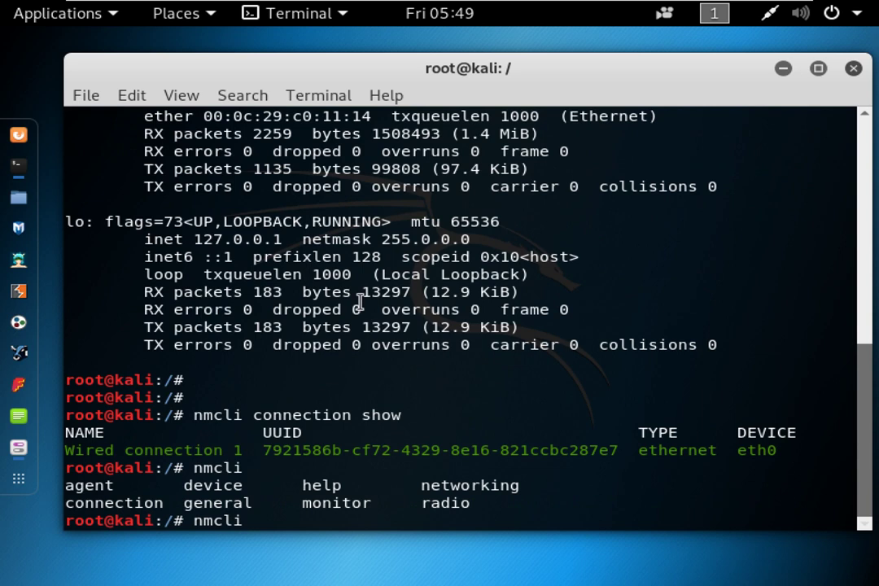
pyautogui.moveTo(422, 503); pyautogui.dragTo(467, 485)
pyautogui.moveTo(302, 503); pyautogui.dragTo(361, 503)
pyautogui.click(254, 503)
pyautogui.moveTo(164, 486); pyautogui.dragTo(249, 487)
pyautogui.click(182, 485)
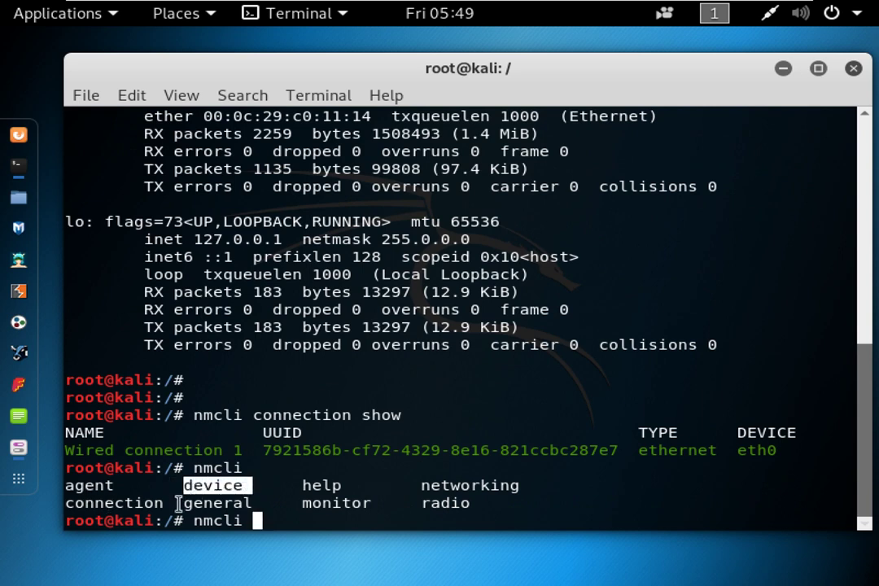
pyautogui.moveTo(162, 503); pyautogui.dragTo(103, 503)
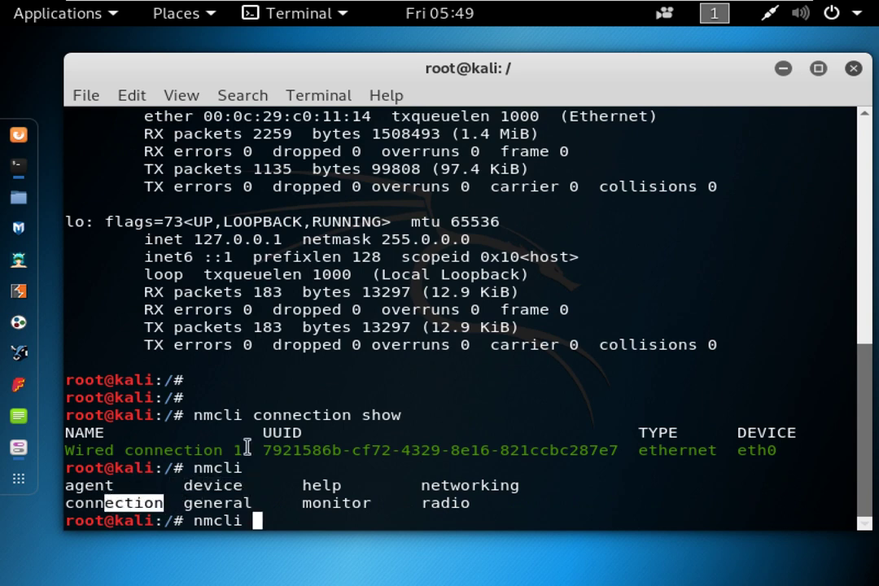
pyautogui.moveTo(248, 449); pyautogui.dragTo(70, 448)
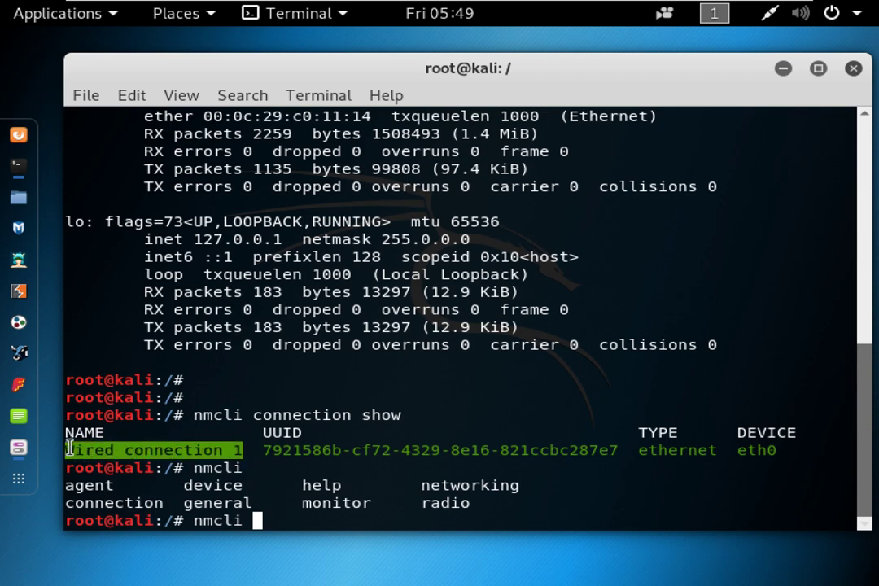
pyautogui.click(186, 398)
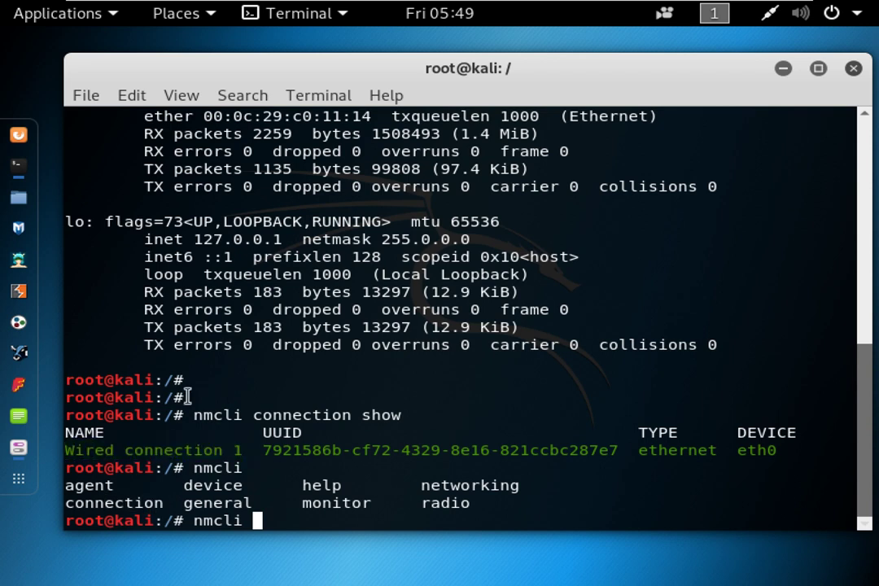
# Run nmcli connection up Wired\ connection\ 1, then clear the terminal screen.
pyautogui.write('connection up ')
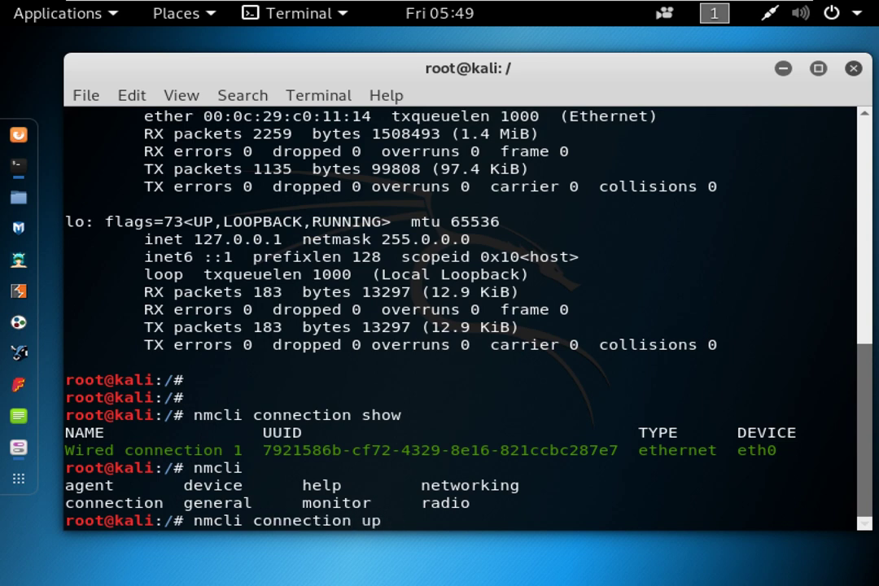
pyautogui.write('Wired\\ connection\\ 1')
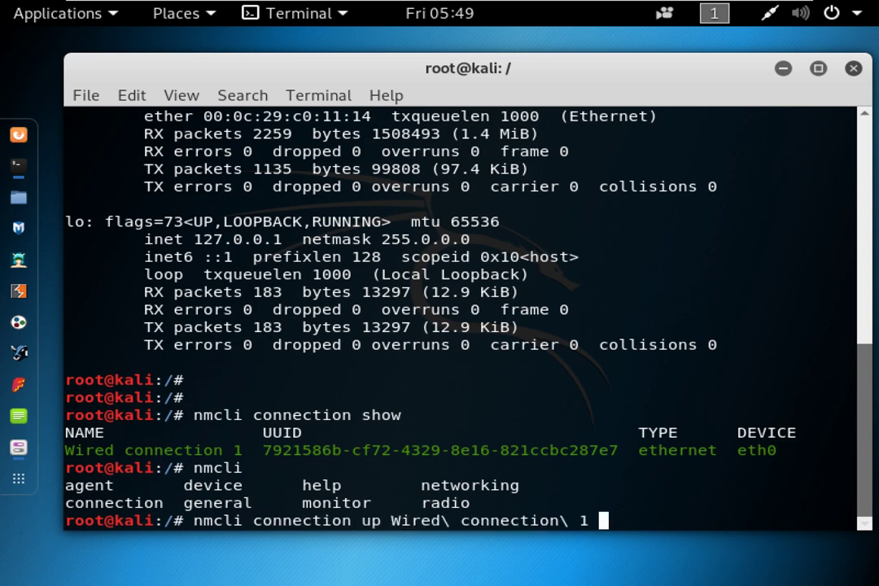
pyautogui.press('Return')
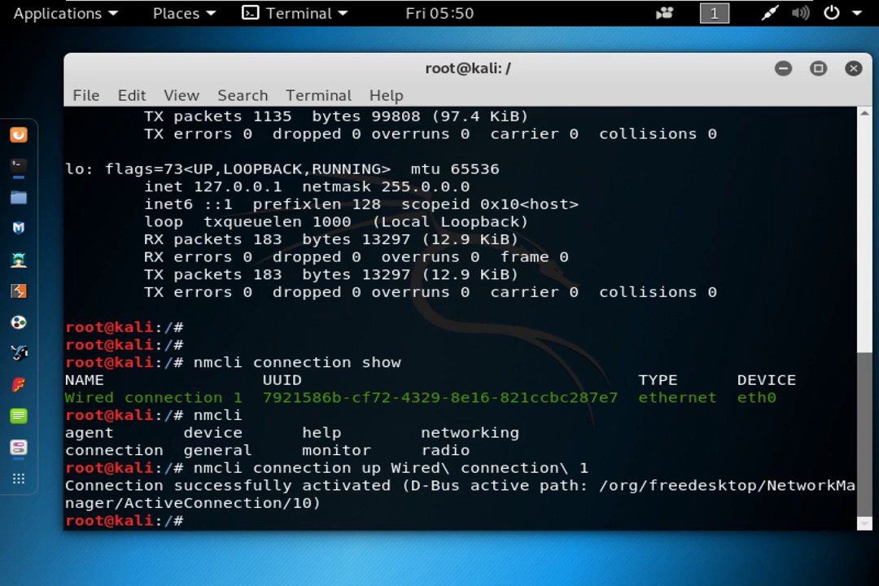
pyautogui.hotkey('ctrl', 'l')
pyautogui.write('NMC')
pyautogui.press('BackSpace')
pyautogui.press('BackSpace')
pyautogui.write('m')
pyautogui.press('BackSpace')
pyautogui.press('BackSpace')
pyautogui.write('NMC')
pyautogui.press('BackSpace')
pyautogui.press('BackSpace')
pyautogui.press('BackSpace')
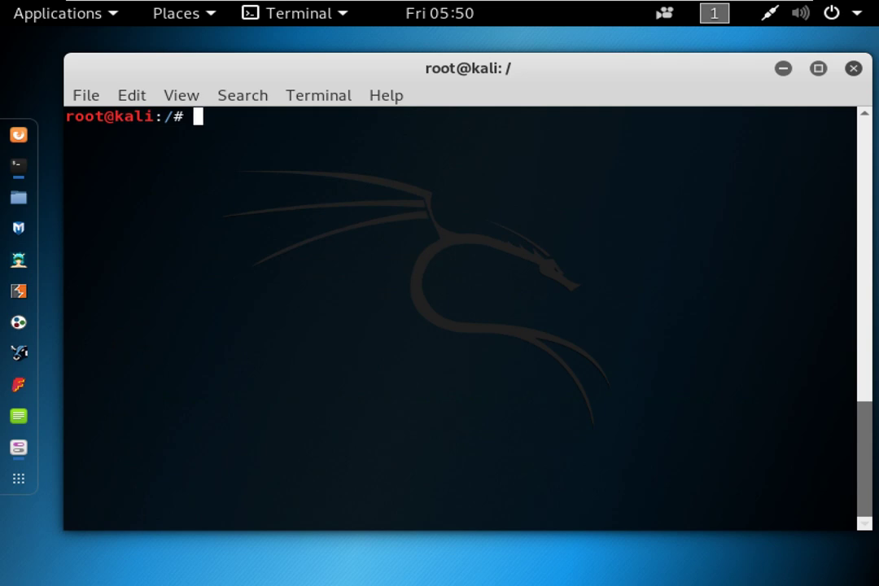
# List the nmcli subcommands with Tab completion, pointing out connection.
pyautogui.write('nmcli')
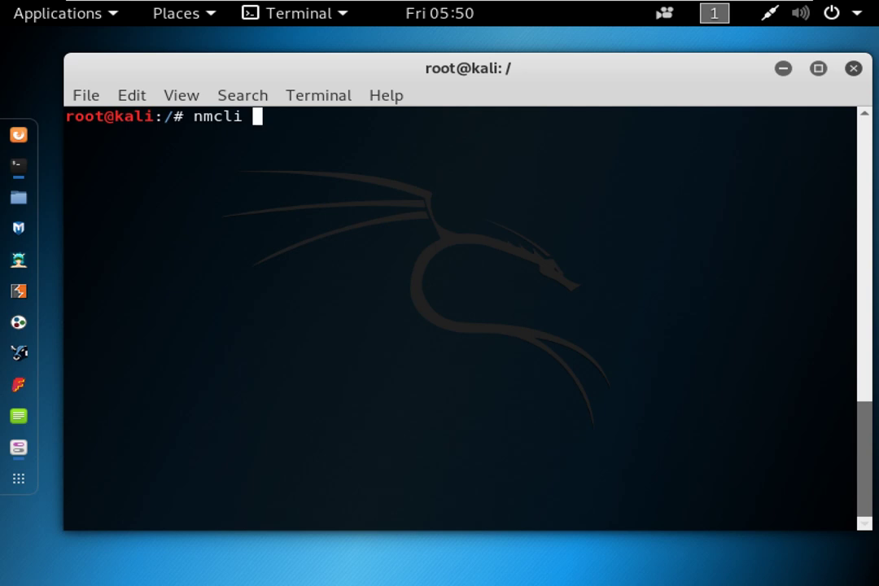
pyautogui.press('Tab')
pyautogui.press('Tab')
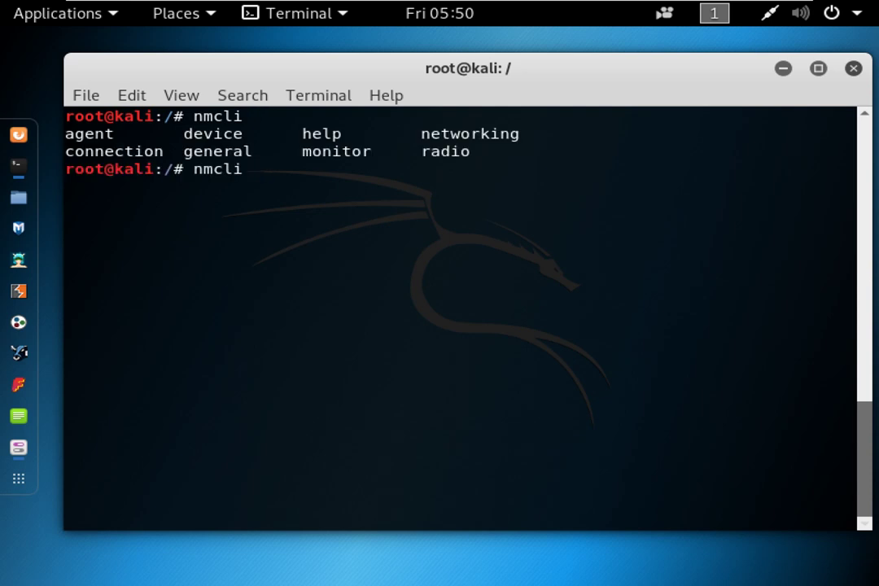
pyautogui.doubleClick(106, 151)
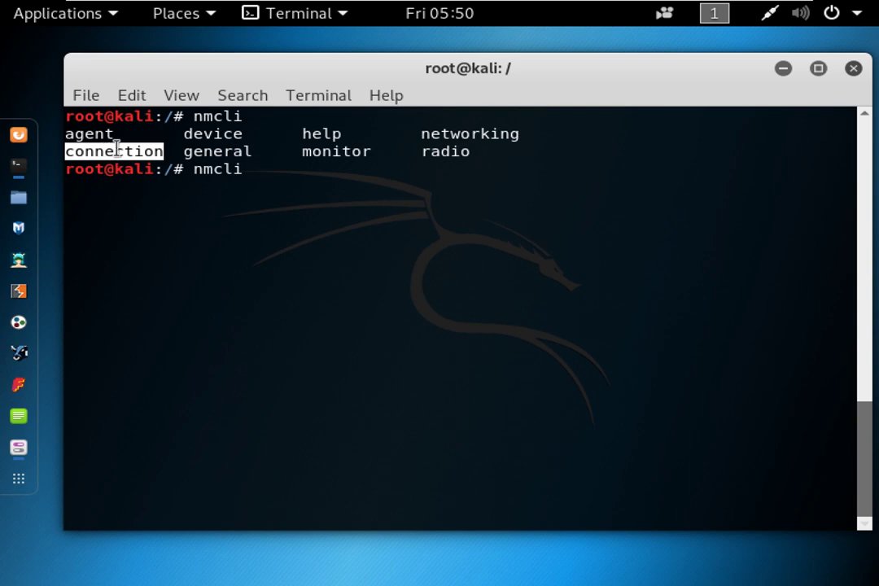
pyautogui.press('BackSpace')
pyautogui.press('BackSpace')
pyautogui.press('BackSpace')
pyautogui.press('BackSpace')
pyautogui.press('BackSpace')
pyautogui.press('BackSpace')
pyautogui.write('nmcli')
pyautogui.press('Tab')
pyautogui.press('Tab')
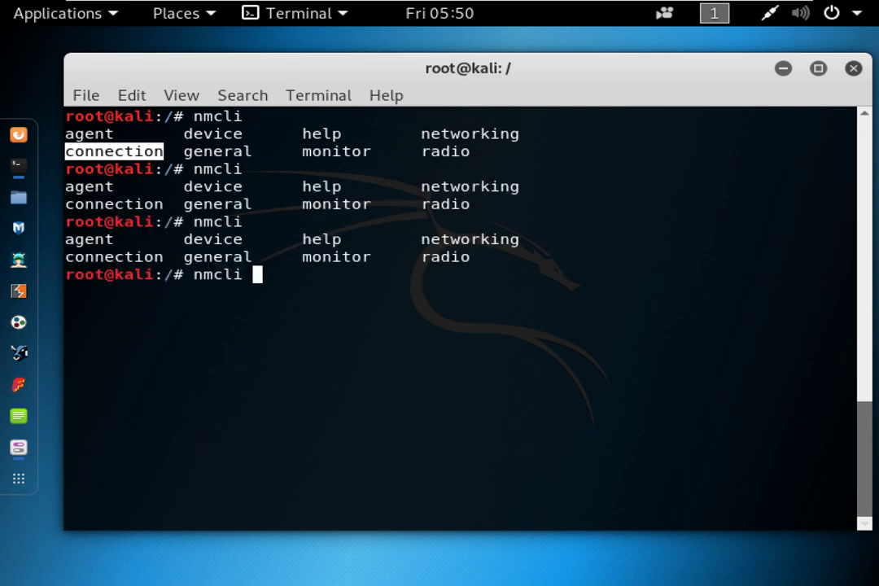
pyautogui.click(67, 257)
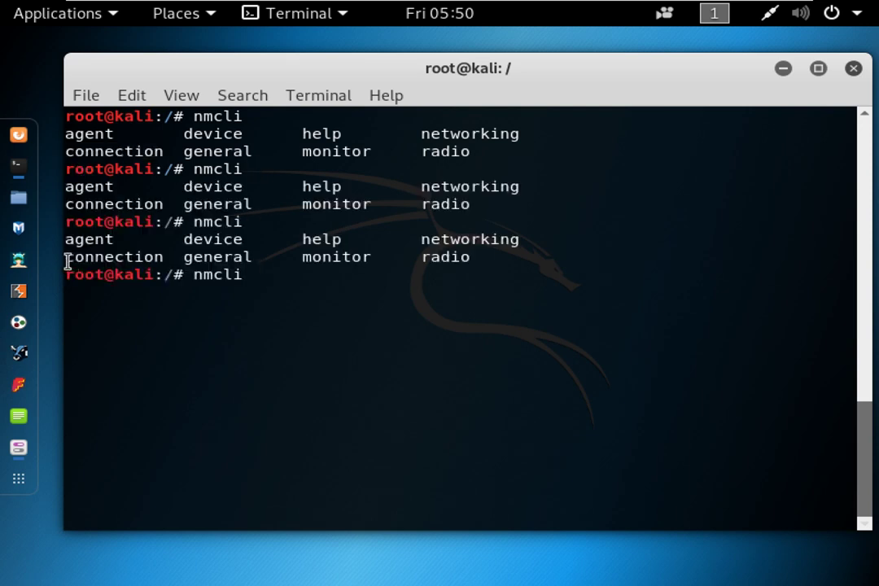
# Complete 'nmcli connection' and list its subcommands, pointing out down and up.
pyautogui.write('c')
pyautogui.press('Tab')
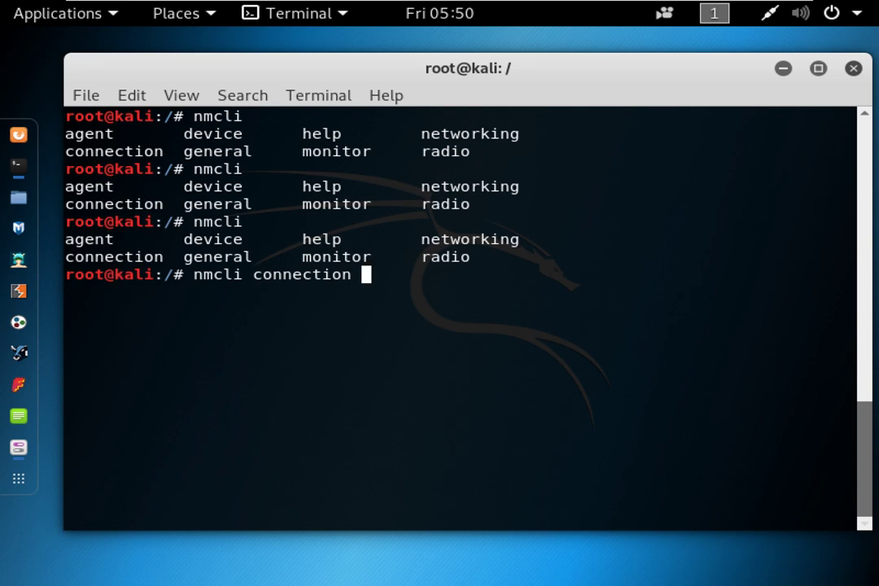
pyautogui.press('Tab')
pyautogui.press('Tab')
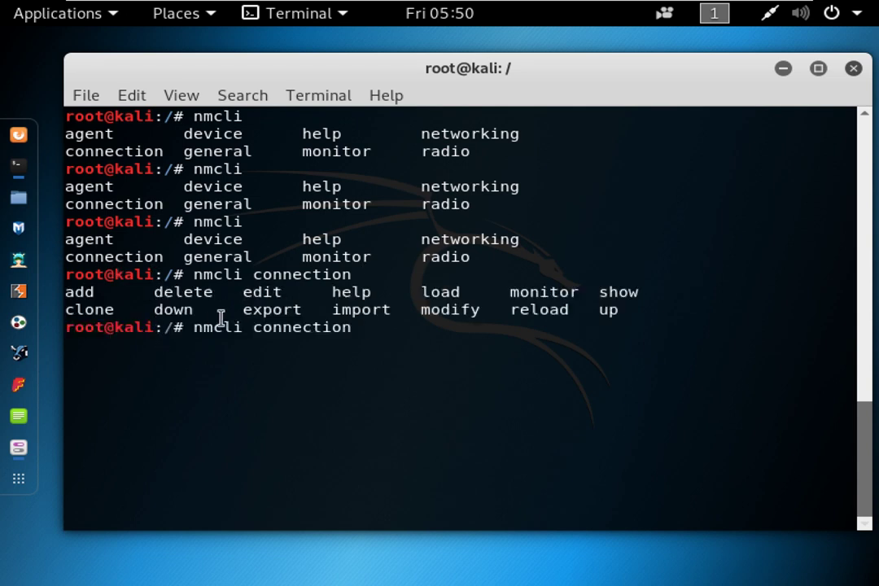
pyautogui.doubleClick(173, 309)
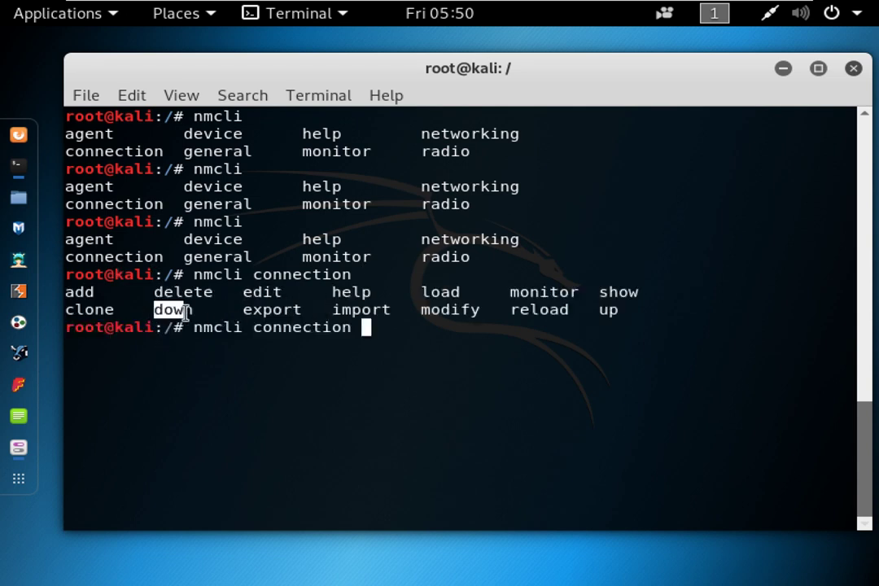
pyautogui.doubleClick(612, 311)
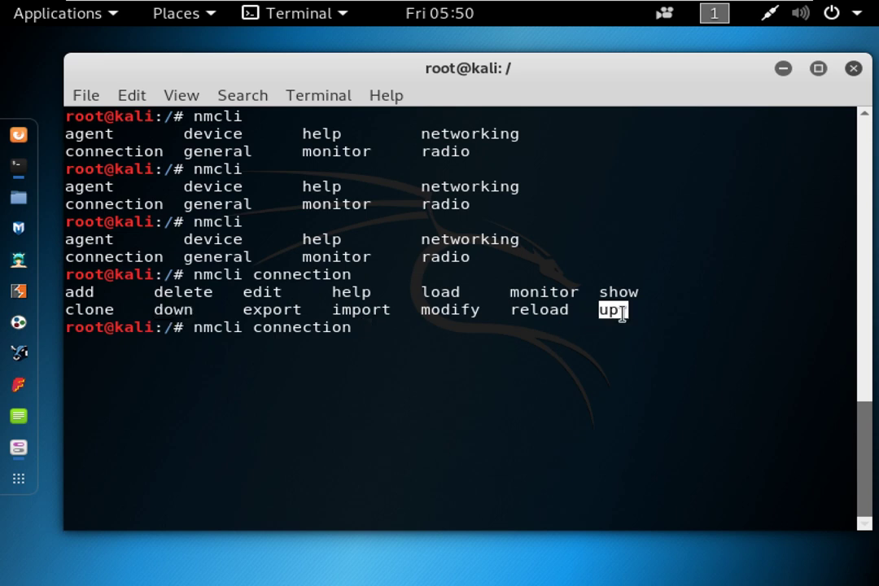
# Add 'up' and list its completion candidates, highlighting Wired connection 1.
pyautogui.write('up')
pyautogui.press('BackSpace')
pyautogui.press('BackSpace')
pyautogui.write('p')
pyautogui.press('Tab')
pyautogui.press('Tab')
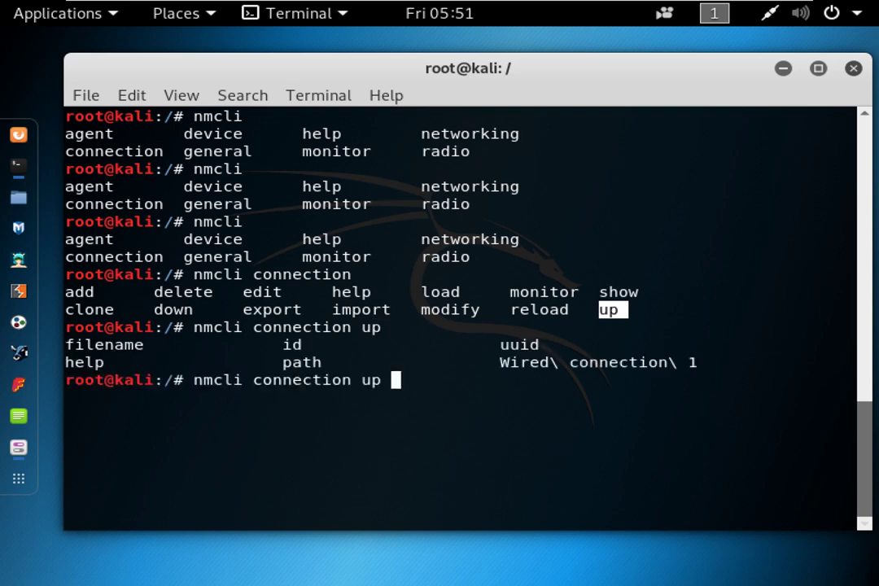
pyautogui.moveTo(501, 362); pyautogui.dragTo(693, 366)
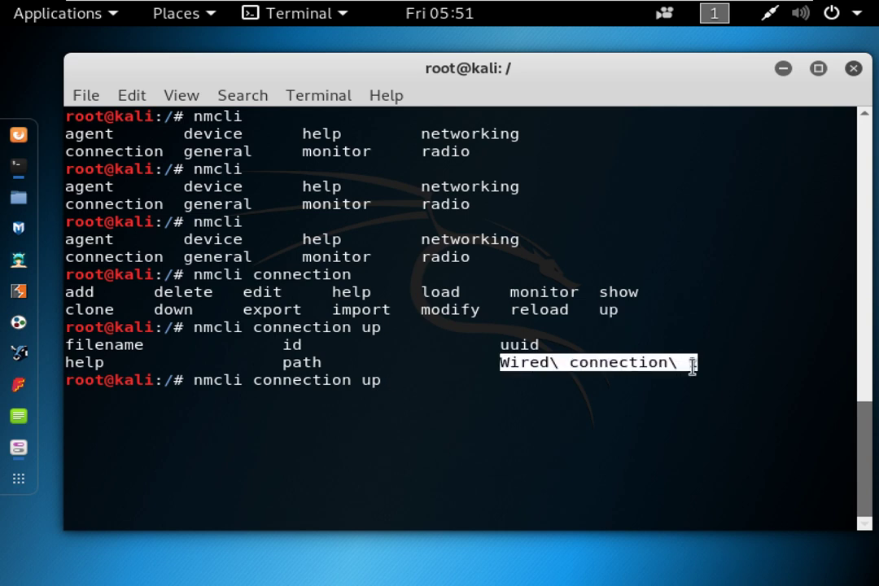
pyautogui.click(561, 372)
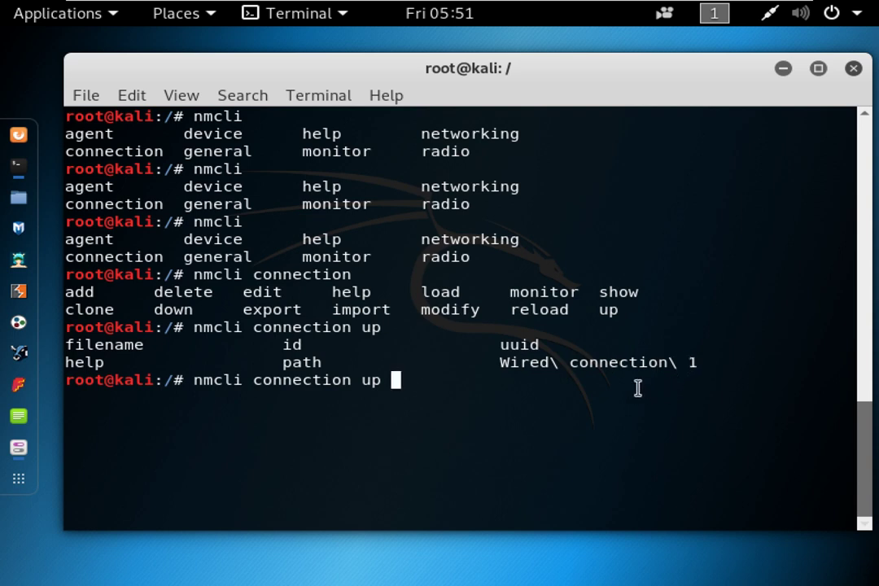
pyautogui.moveTo(541, 364); pyautogui.dragTo(577, 365)
pyautogui.click(557, 365)
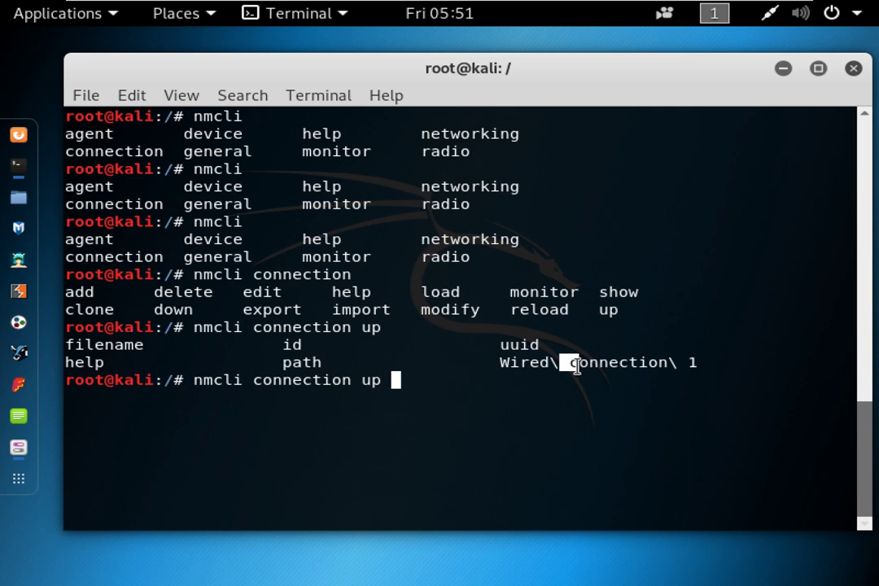
# Complete the name Wired connection 1 and activate it, highlighting the success message.
pyautogui.write('W')
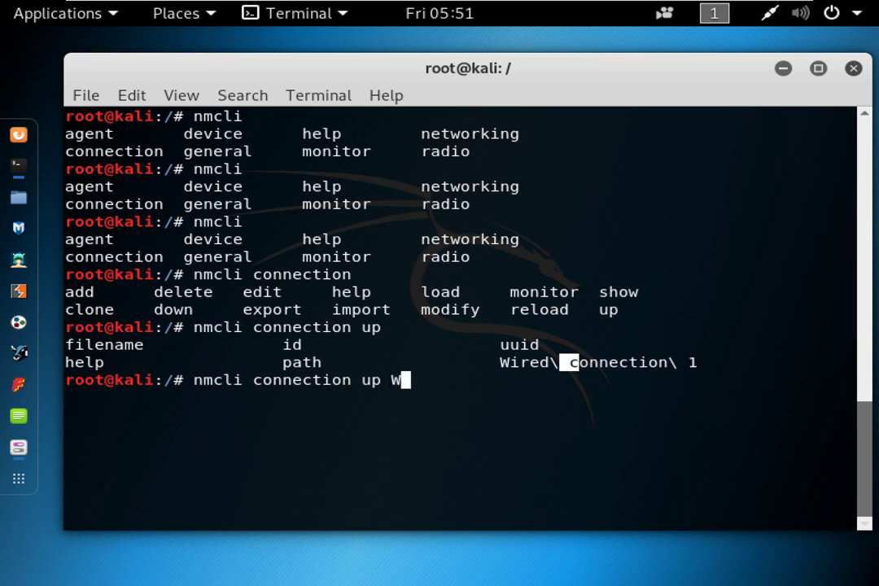
pyautogui.press('Tab')
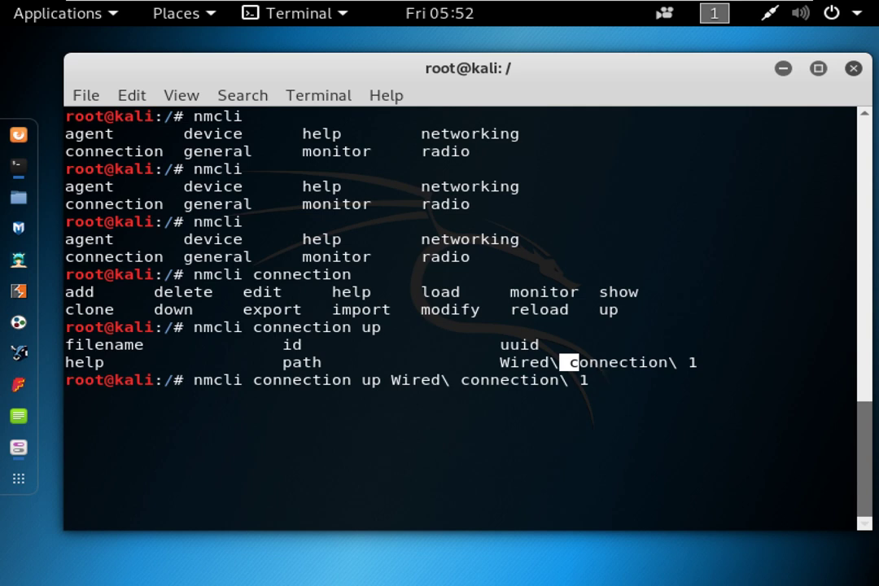
pyautogui.press('Return')
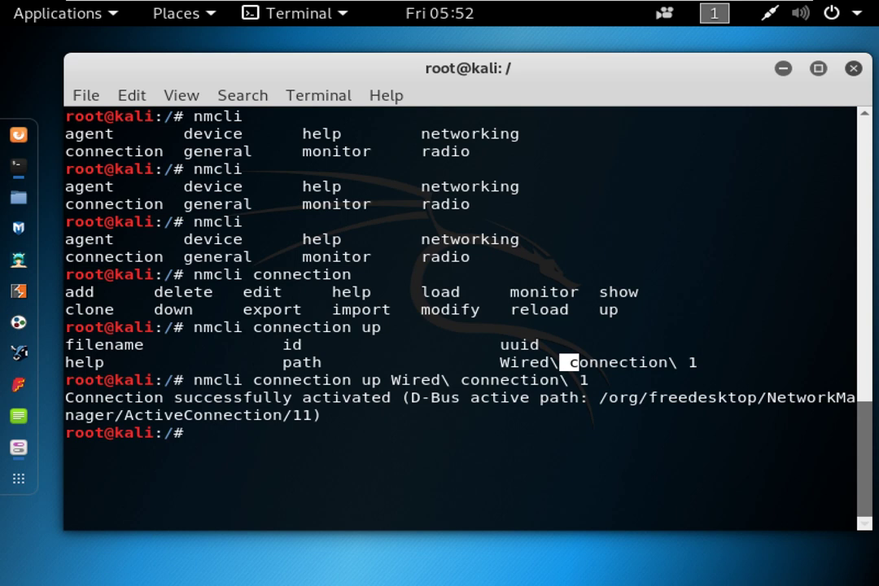
pyautogui.moveTo(106, 398); pyautogui.dragTo(392, 400)
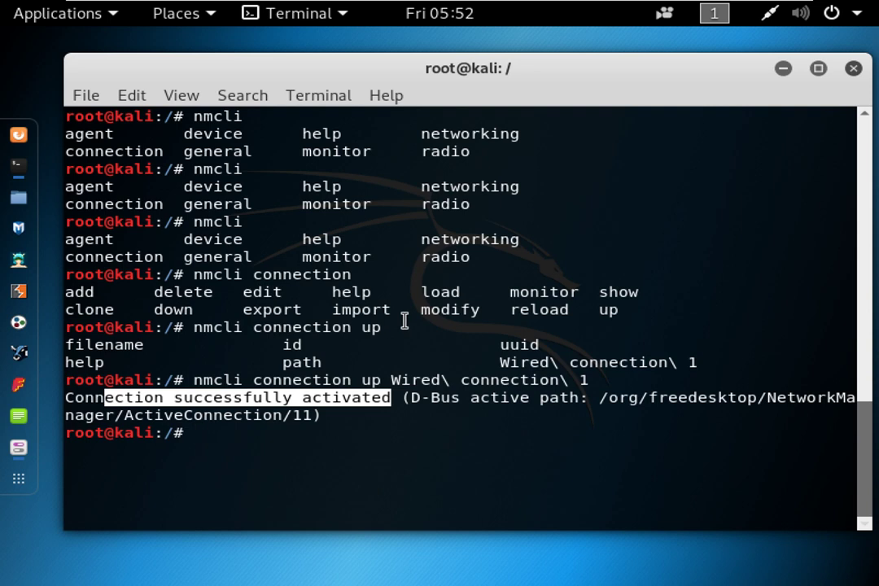
# Run ifconfig again and highlight eth0's address 192.168.31.111.
pyautogui.write('IFCO')
pyautogui.press('BackSpace')
pyautogui.press('BackSpace')
pyautogui.press('BackSpace')
pyautogui.press('BackSpace')
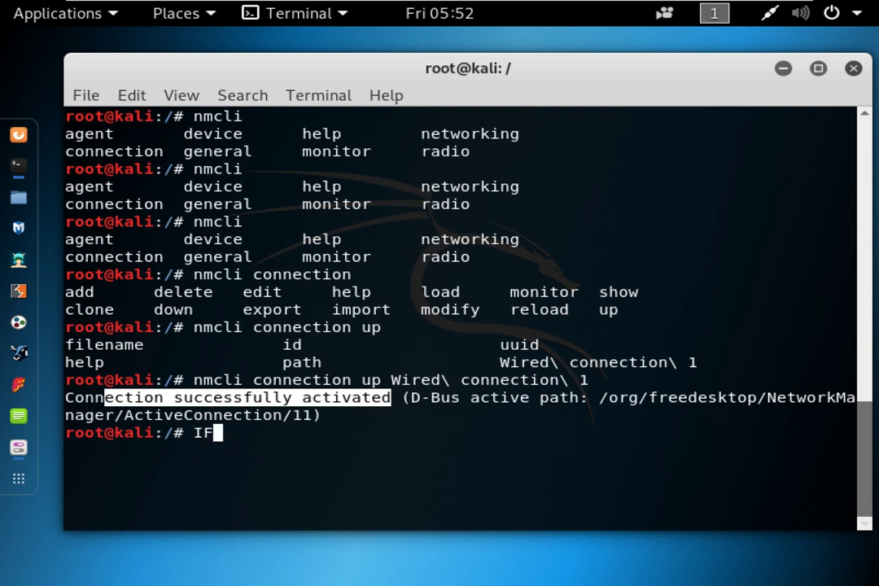
pyautogui.write('ifconfig')
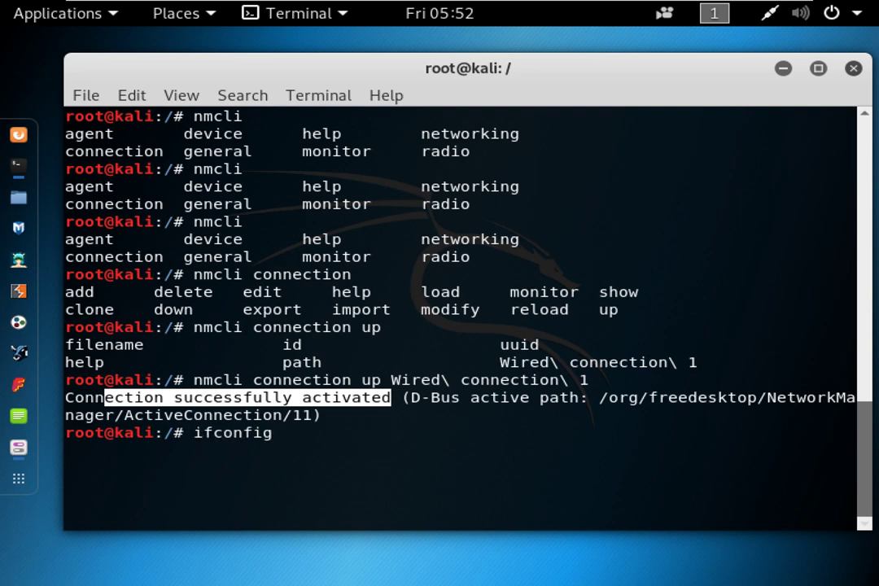
pyautogui.press('Return')
pyautogui.moveTo(340, 221); pyautogui.dragTo(196, 222)
pyautogui.click(320, 327)
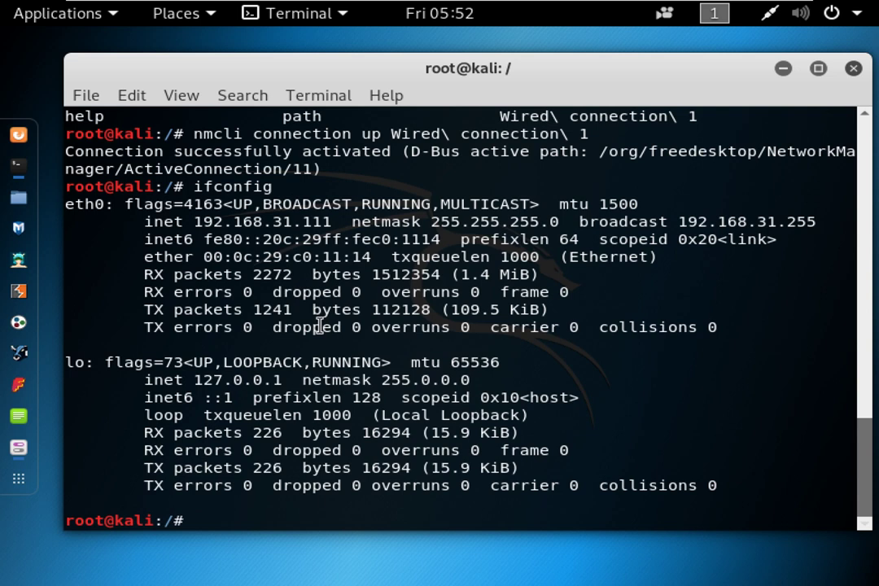
# Run history and highlight entries 33–37, including nmcli connection up Wired\ connection\ 1.
pyautogui.write('history')
pyautogui.press('Return')
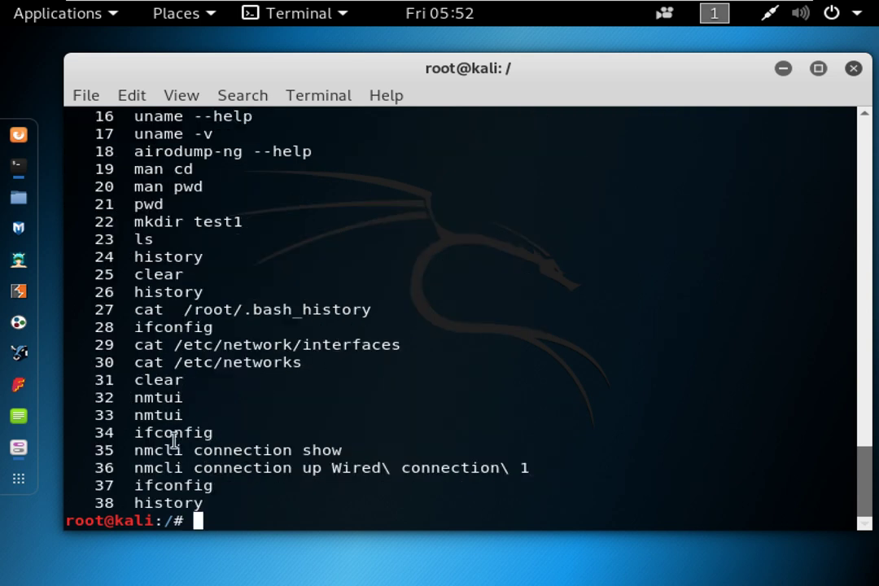
pyautogui.moveTo(97, 418); pyautogui.dragTo(361, 484)
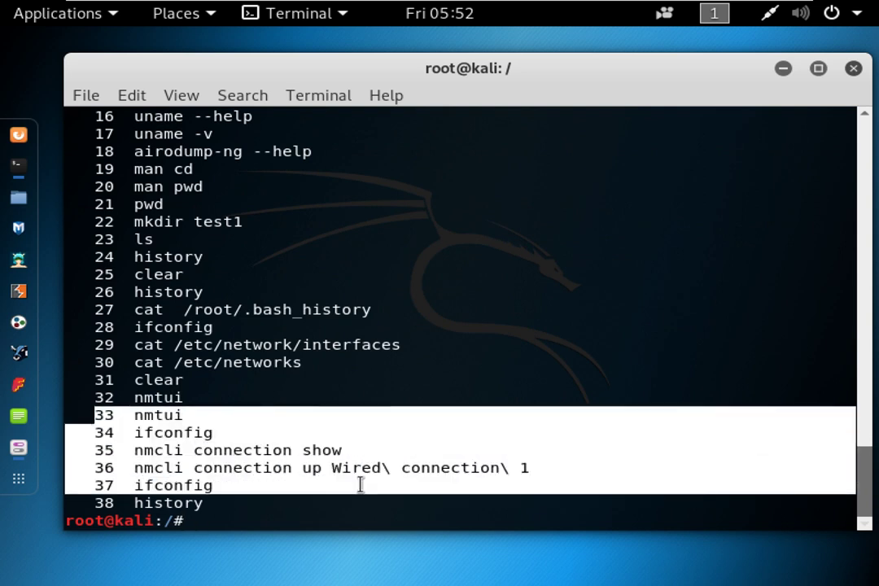
pyautogui.click(387, 439)
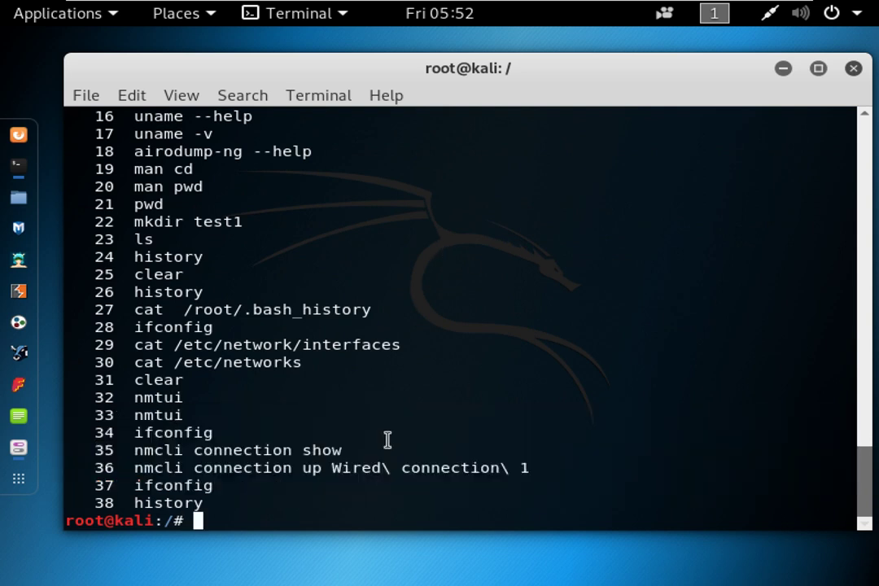
pyautogui.moveTo(332, 467); pyautogui.dragTo(531, 465)
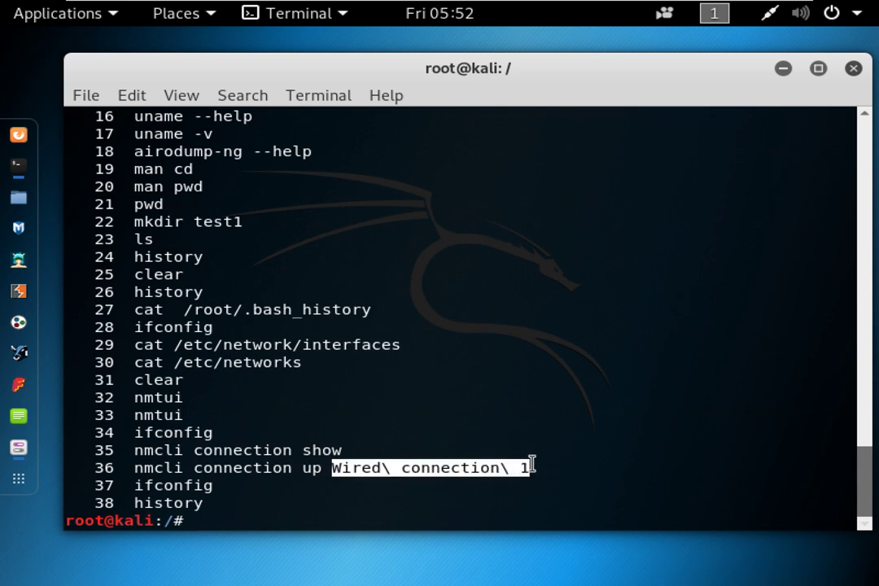
pyautogui.moveTo(242, 492); pyautogui.dragTo(101, 438)
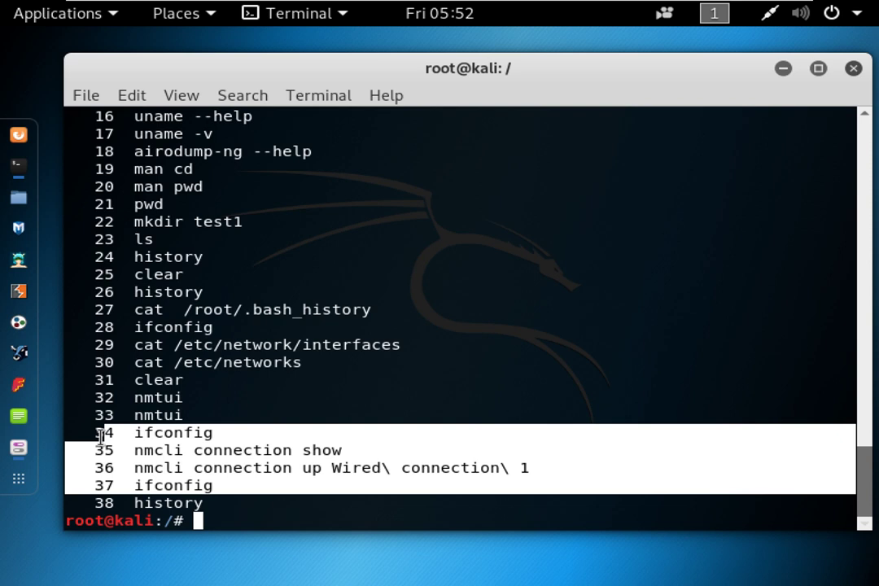
pyautogui.moveTo(536, 62); pyautogui.dragTo(522, 56)
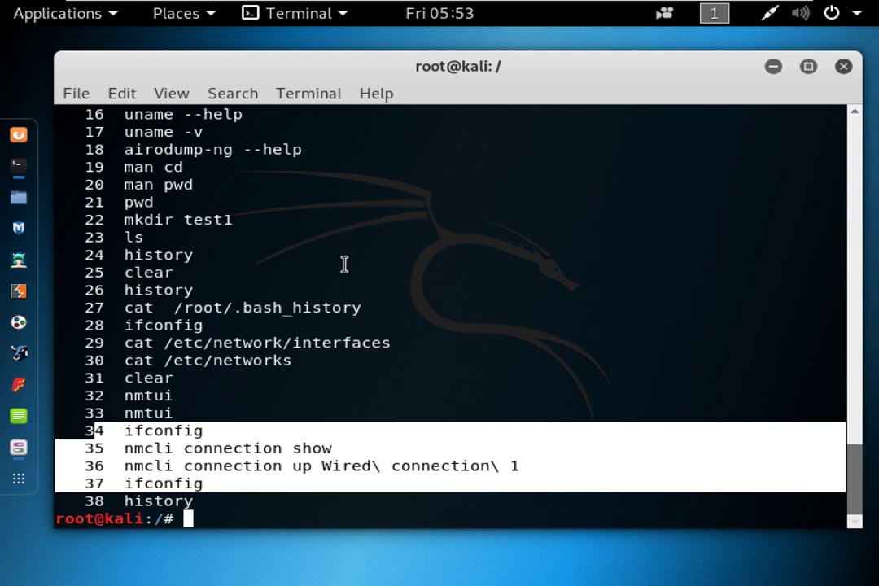
pyautogui.moveTo(323, 468); pyautogui.dragTo(530, 466)
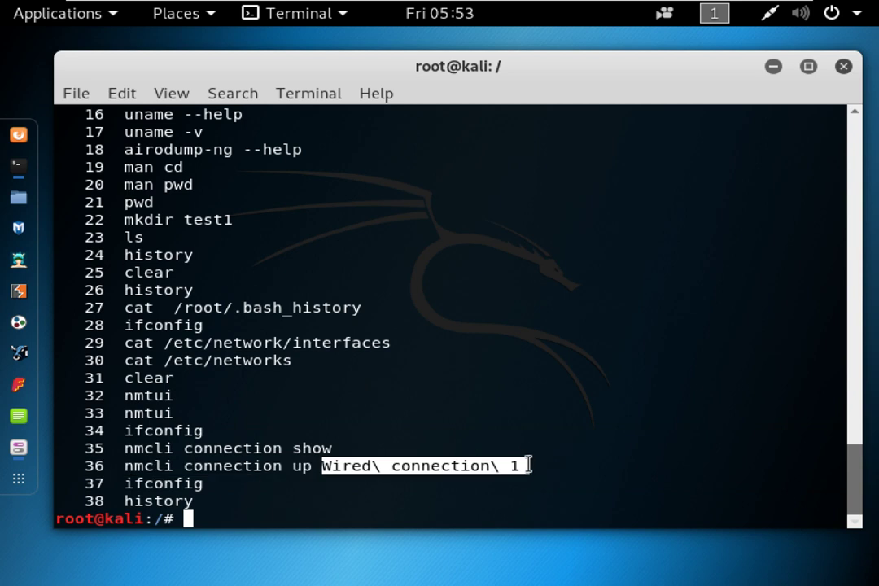
pyautogui.click(538, 414)
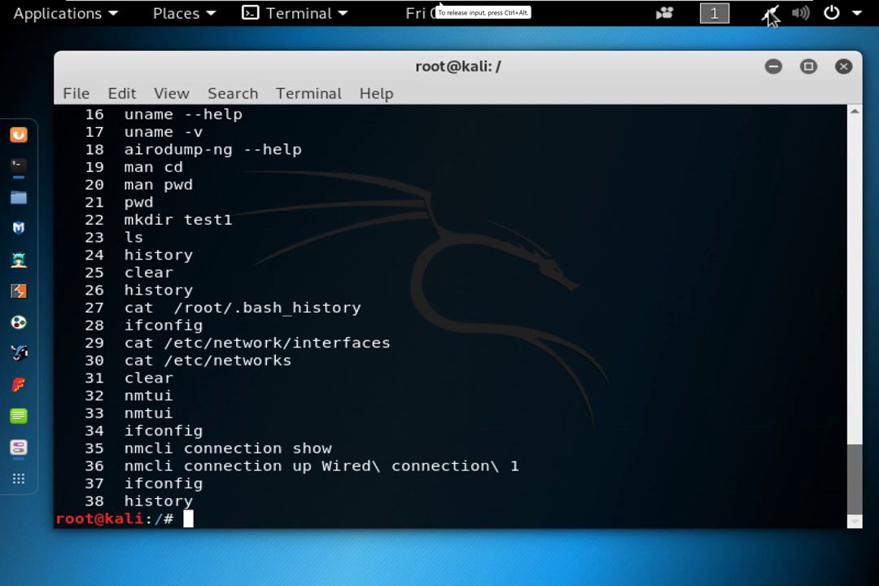
# Check the Wired Connected status, then run nmcli device connect eth0 with Tab completion.
pyautogui.click(771, 16)
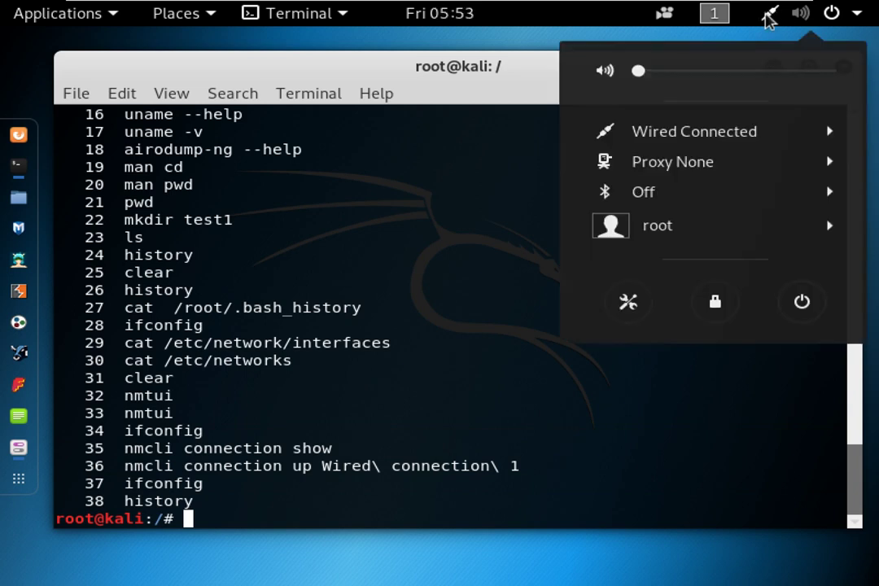
pyautogui.click(411, 269)
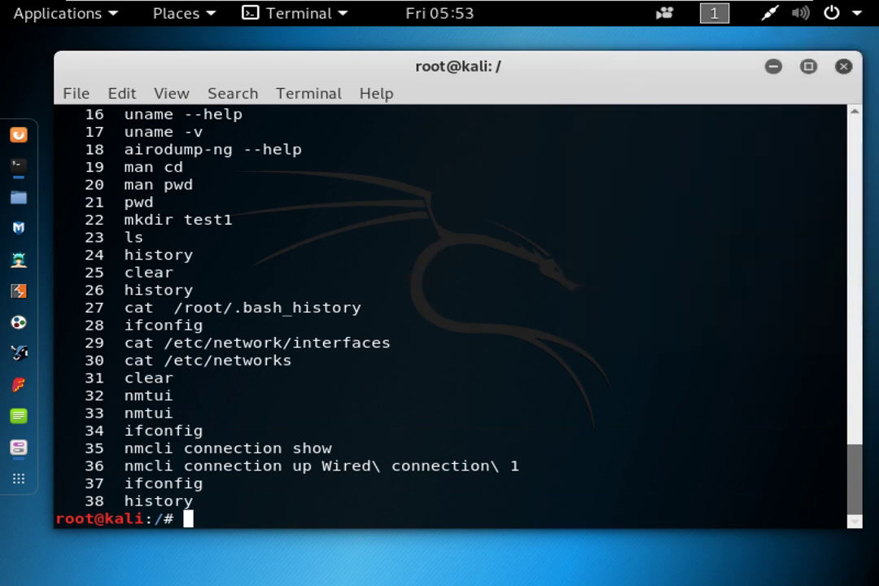
pyautogui.write('nc')
pyautogui.write('cli device connect')
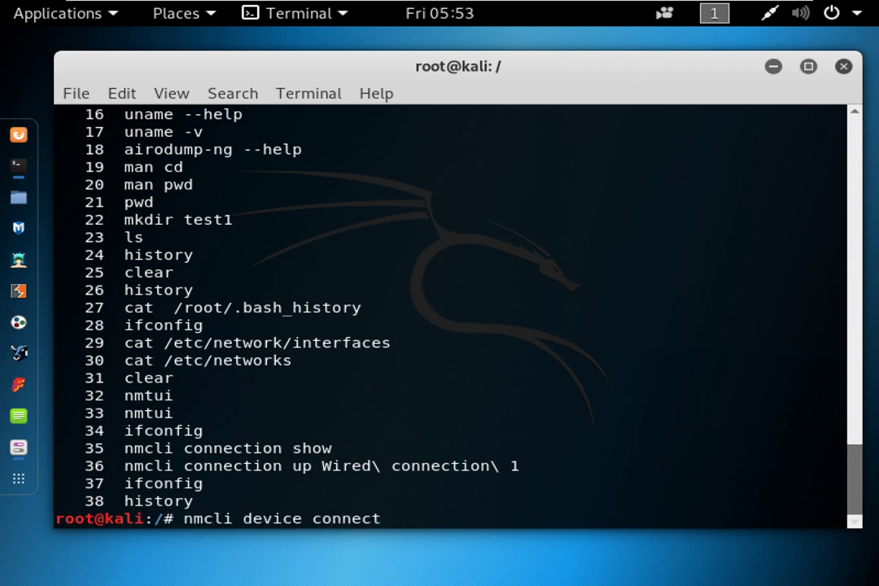
pyautogui.press('Tab')
pyautogui.press('Tab')
pyautogui.write('e')
pyautogui.press('Tab')
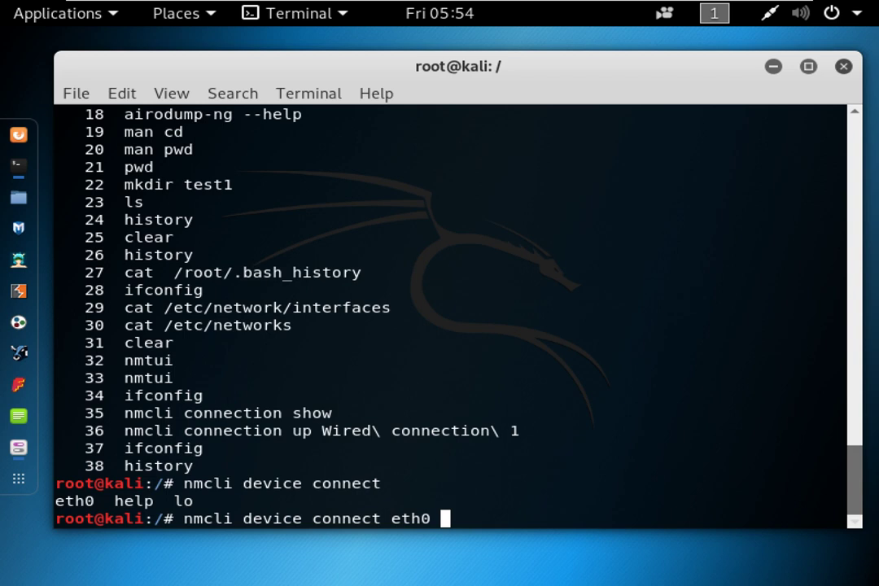
pyautogui.press('Return')
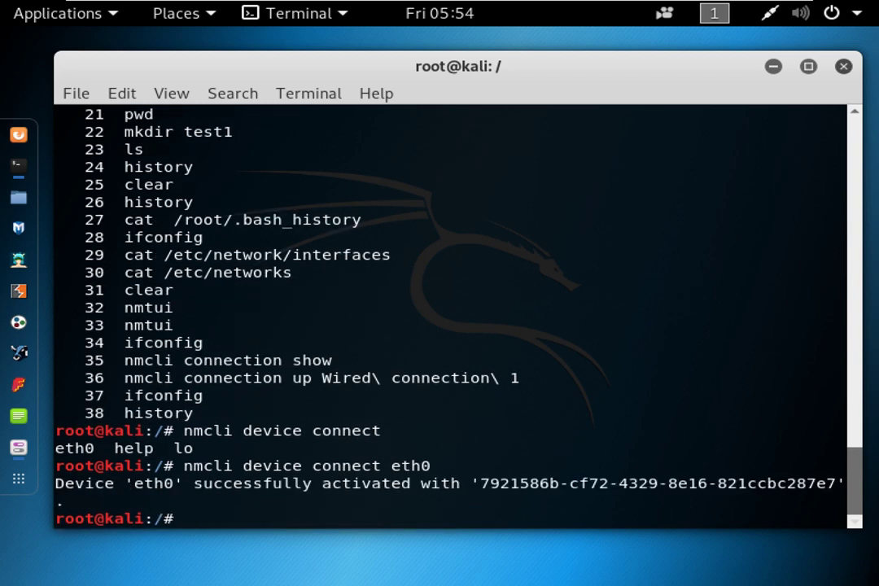
pyautogui.write('nmcli connection up')
# Complete and run nmcli connection up Wired\ connection\ 1, then highlight the eth0 connect command.
pyautogui.press('Tab')
pyautogui.press('Tab')
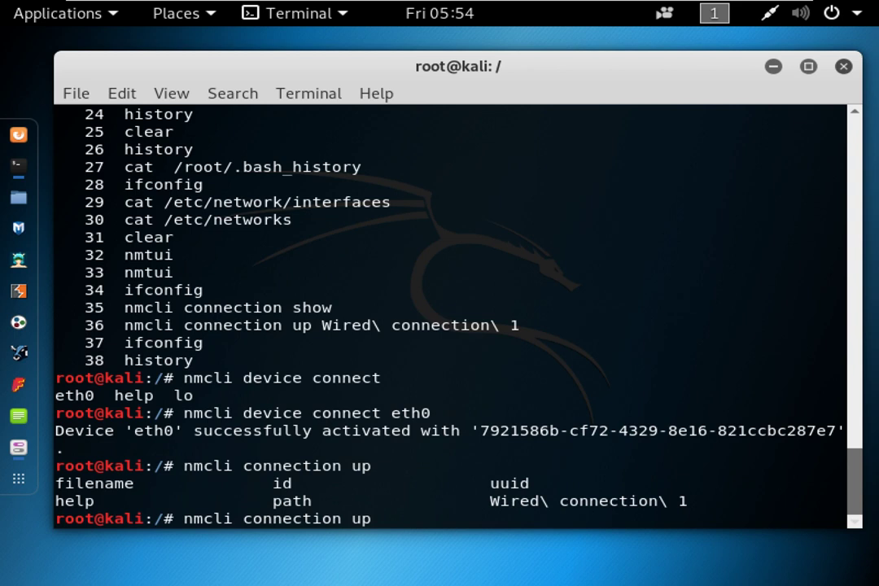
pyautogui.press('Tab')
pyautogui.press('Tab')
pyautogui.write('w')
pyautogui.press('BackSpace')
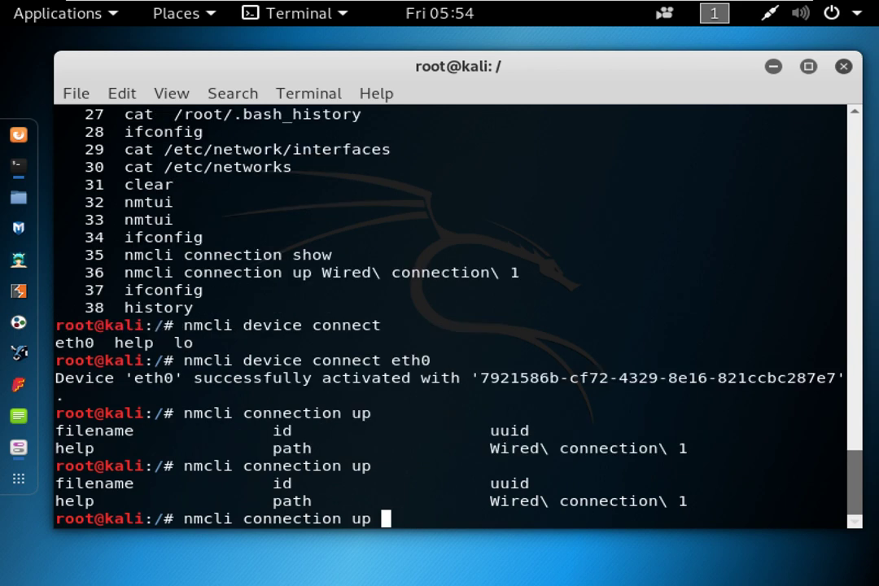
pyautogui.write('W')
pyautogui.press('Tab')
pyautogui.press('Return')
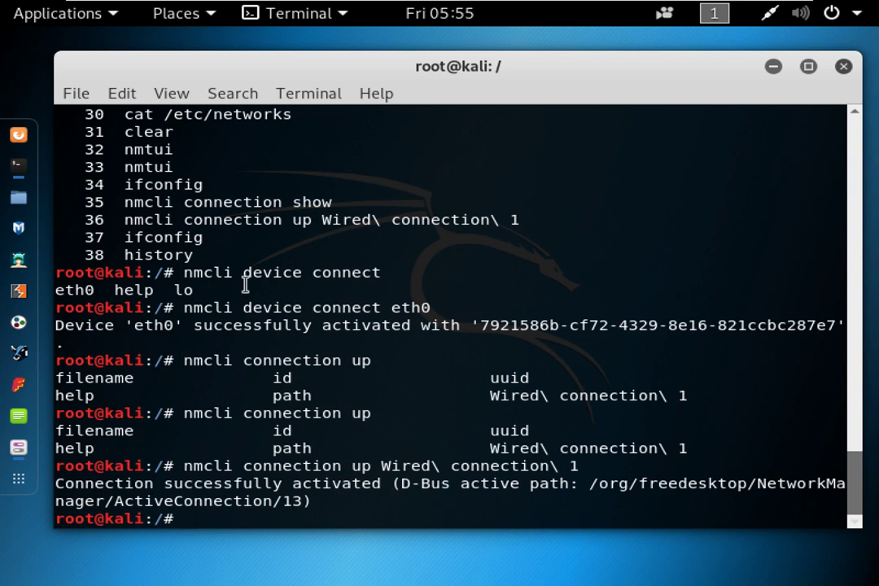
pyautogui.moveTo(182, 309); pyautogui.dragTo(437, 309)
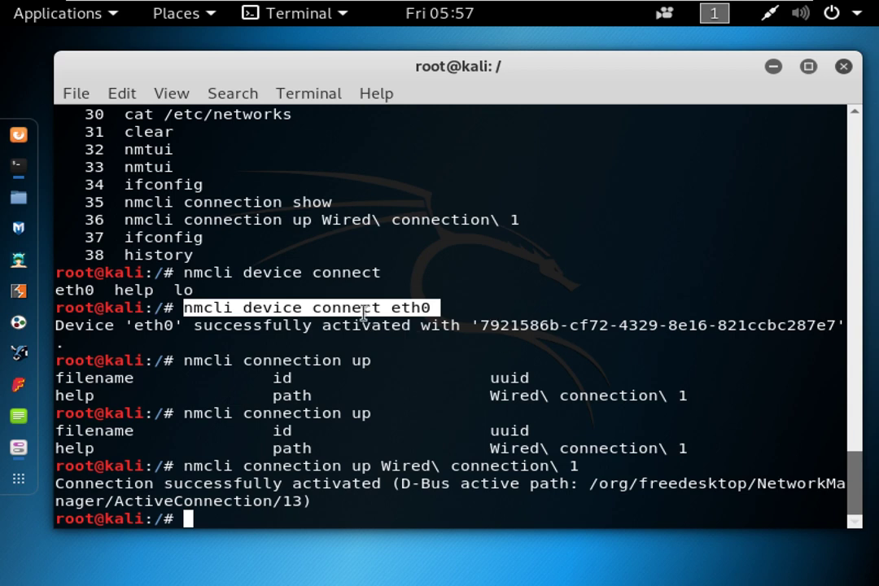
# Point out the successful nmcli device connect eth0 and connection up Wired connection 1 results.
pyautogui.click(199, 311)
pyautogui.moveTo(182, 308); pyautogui.dragTo(429, 308)
pyautogui.moveTo(184, 465); pyautogui.dragTo(578, 466)
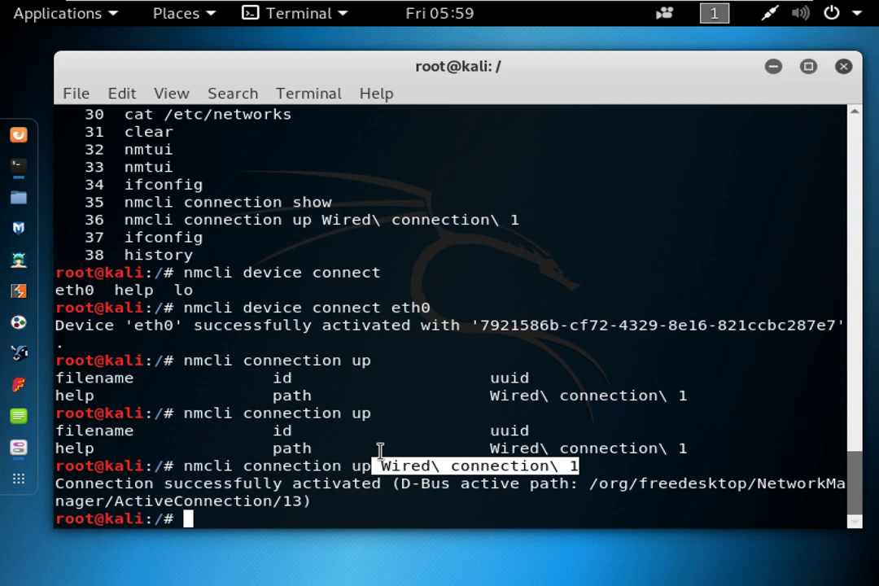
pyautogui.click(297, 290)
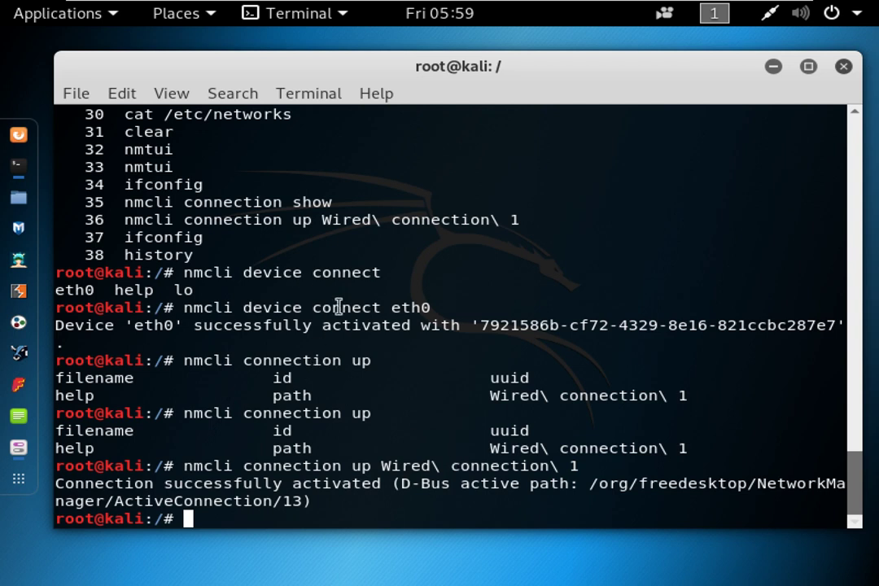
pyautogui.moveTo(234, 307); pyautogui.dragTo(432, 307)
pyautogui.moveTo(282, 466); pyautogui.dragTo(563, 466)
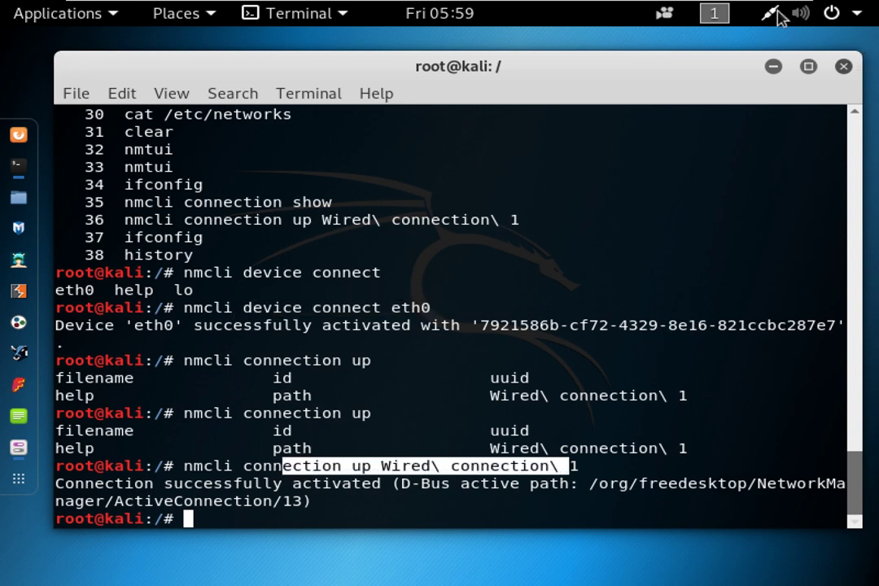
pyautogui.click(775, 14)
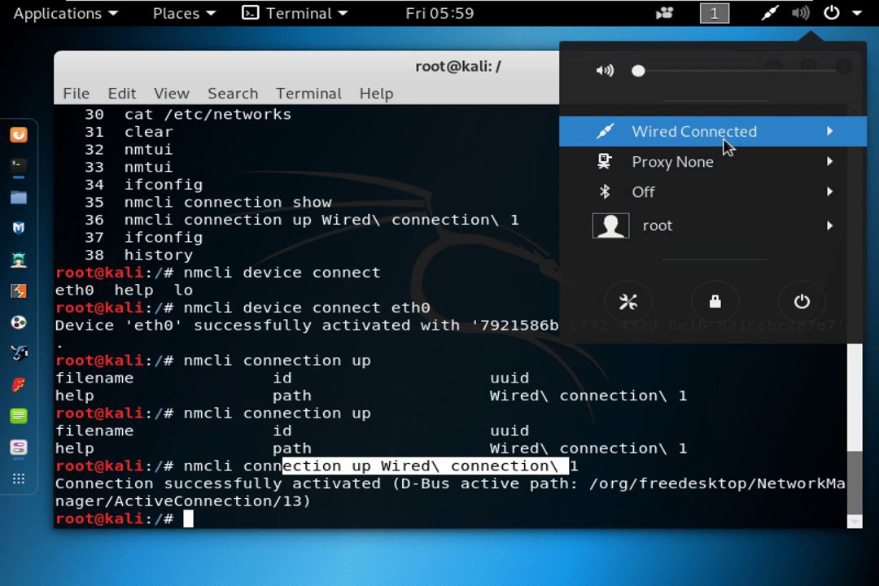
# Expand Wired Connected in the system menu and choose Wired Settings.
pyautogui.click(727, 145)
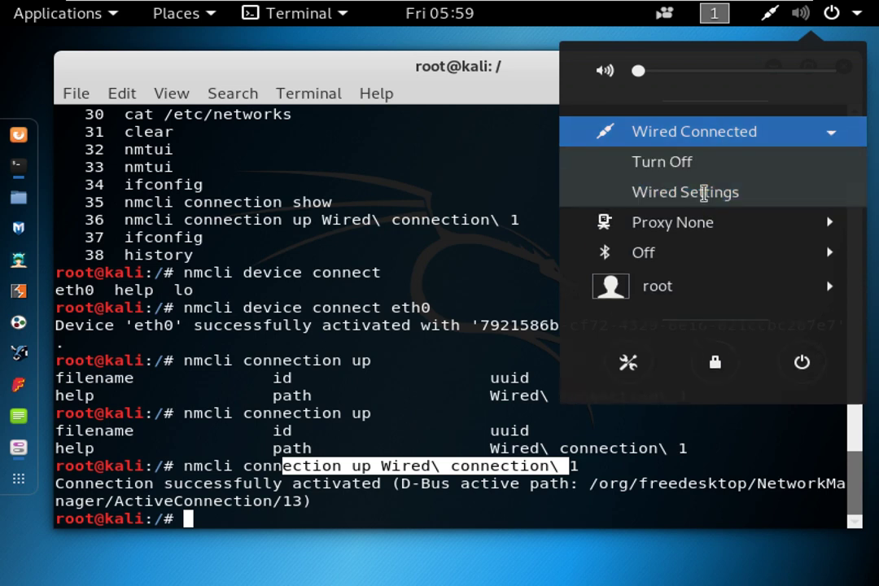
pyautogui.click(705, 193)
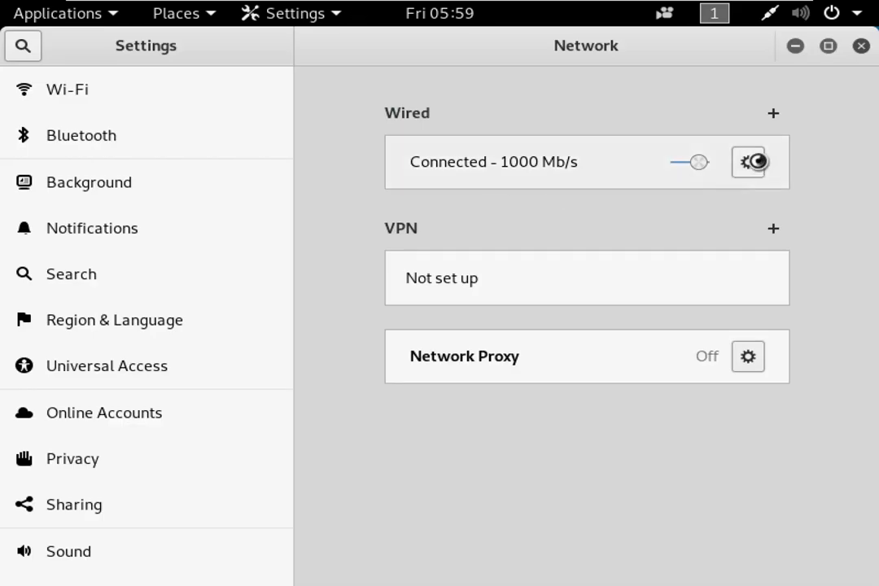
# Review the wired profile's manual IPv4 settings, then cancel and close Settings unchanged.
pyautogui.click(748, 162)
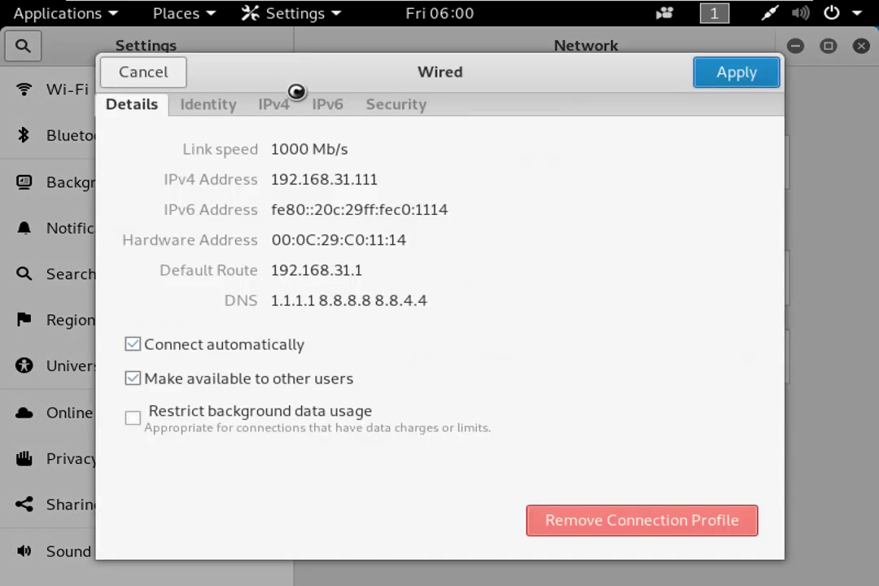
pyautogui.click(285, 101)
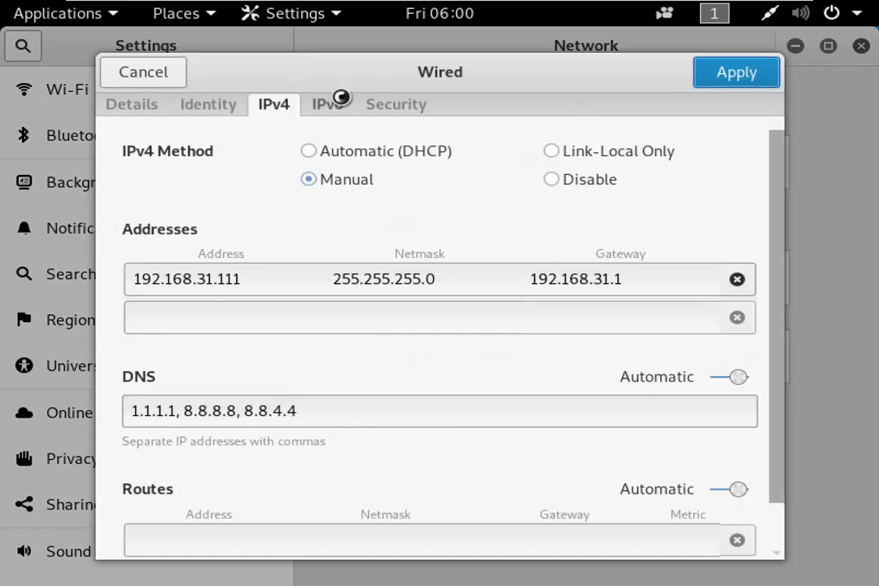
pyautogui.scroll(-2, 496, 301)
pyautogui.scroll(2, 496, 301)
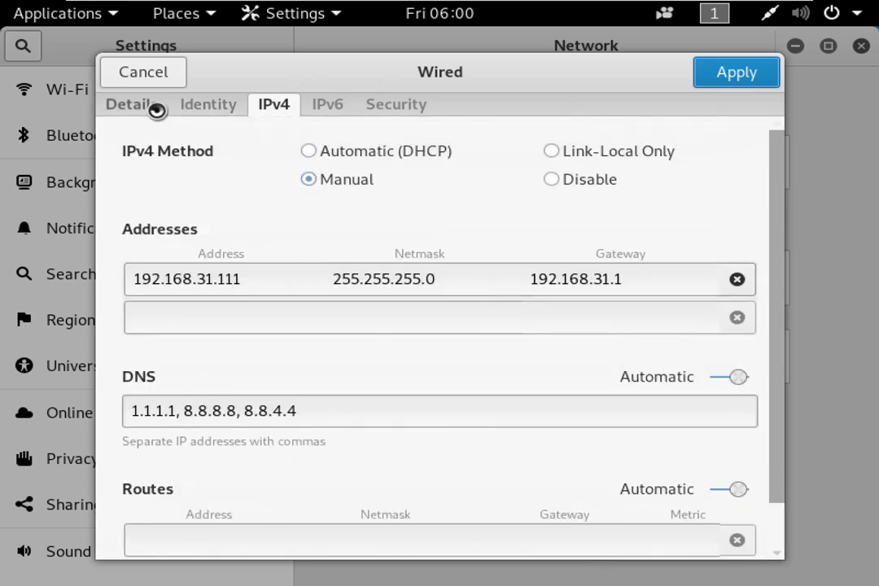
pyautogui.click(145, 108)
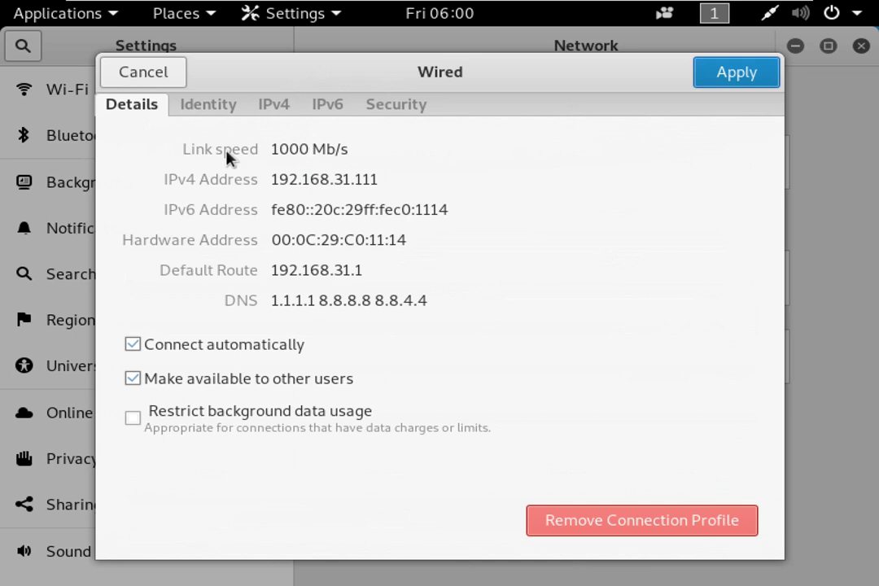
pyautogui.click(165, 73)
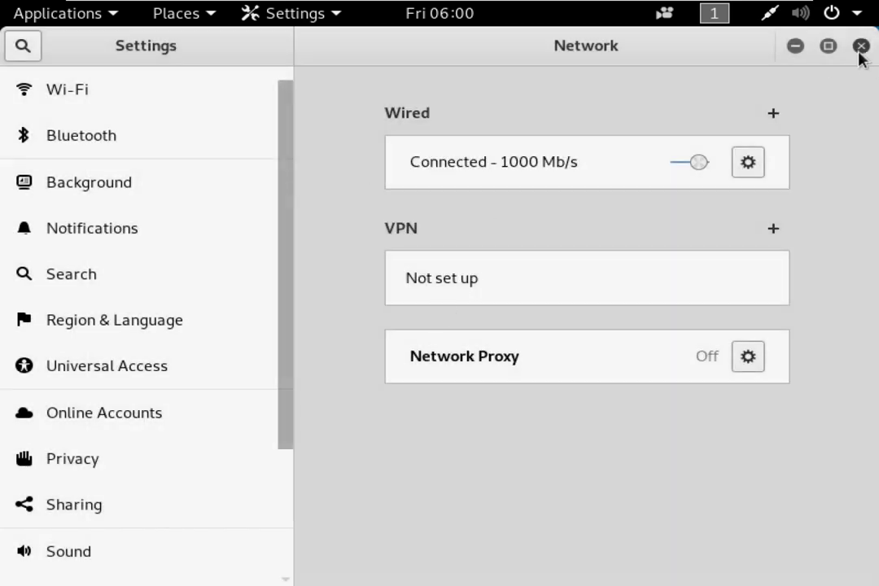
pyautogui.click(860, 47)
# Launch nmtui in the terminal.
pyautogui.click(475, 304)
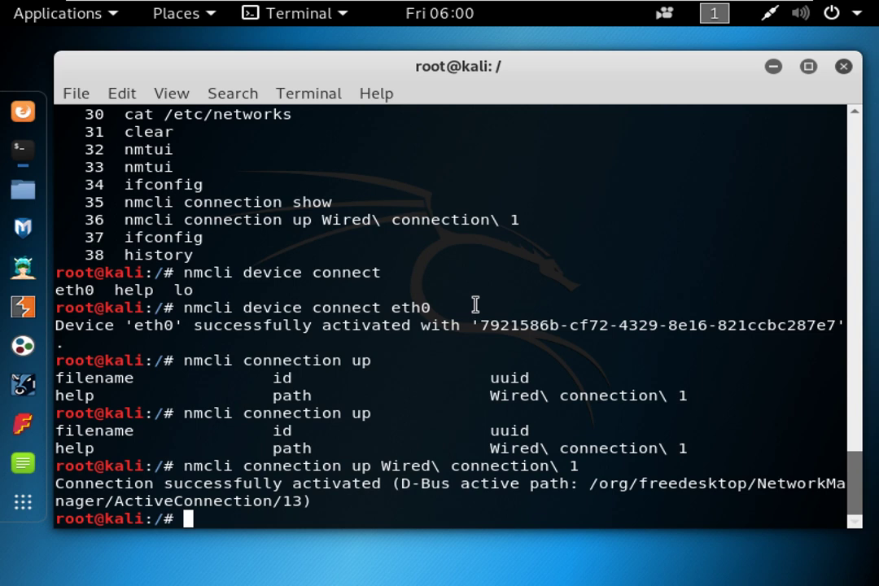
pyautogui.write('nmtui')
pyautogui.press('Return')
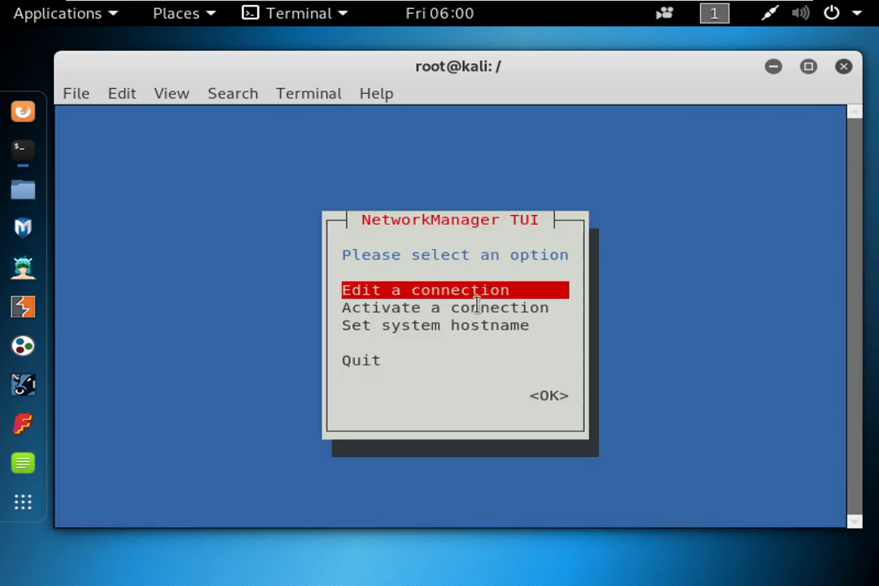
# Open nmtui's Edit a connection list, then go back and quit to the shell.
pyautogui.press('Return')
pyautogui.moveTo(330, 208); pyautogui.dragTo(479, 202)
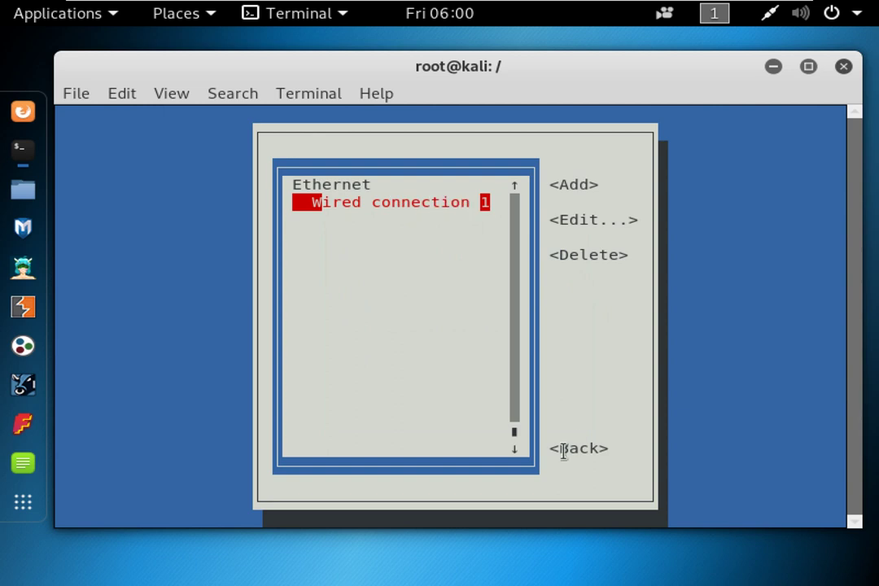
pyautogui.press('Escape')
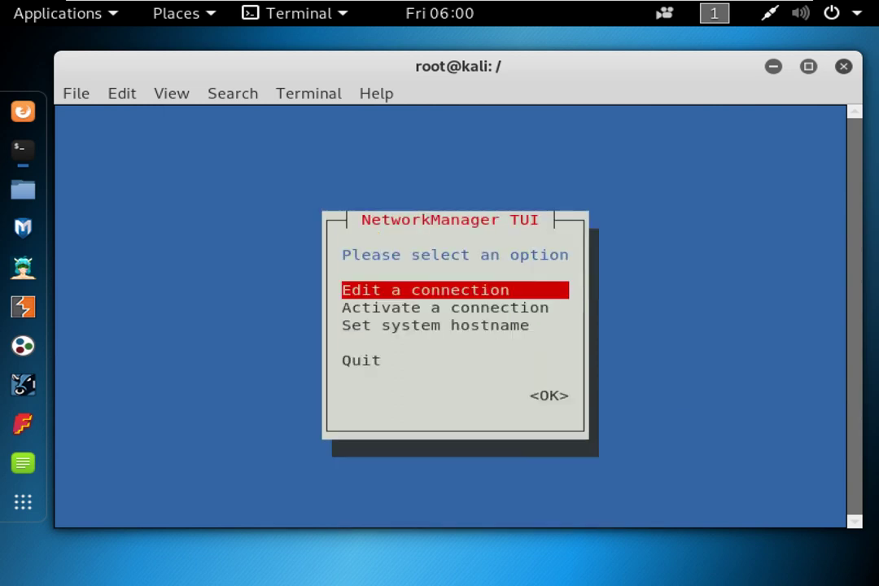
pyautogui.press('Escape')
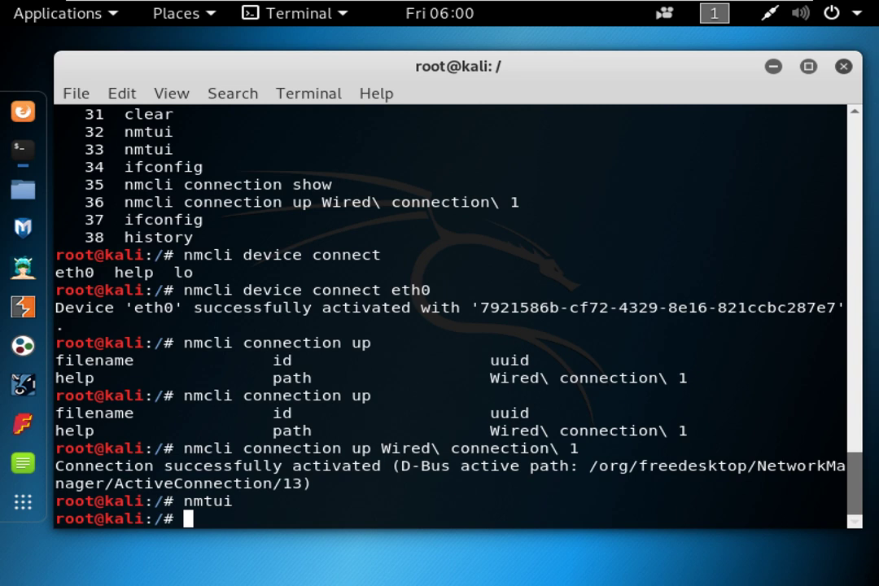
# Build 'nmcli device' with Tab completion, listing the available subcommands.
pyautogui.press('Return')
pyautogui.press('Return')
pyautogui.write('nmcli ')
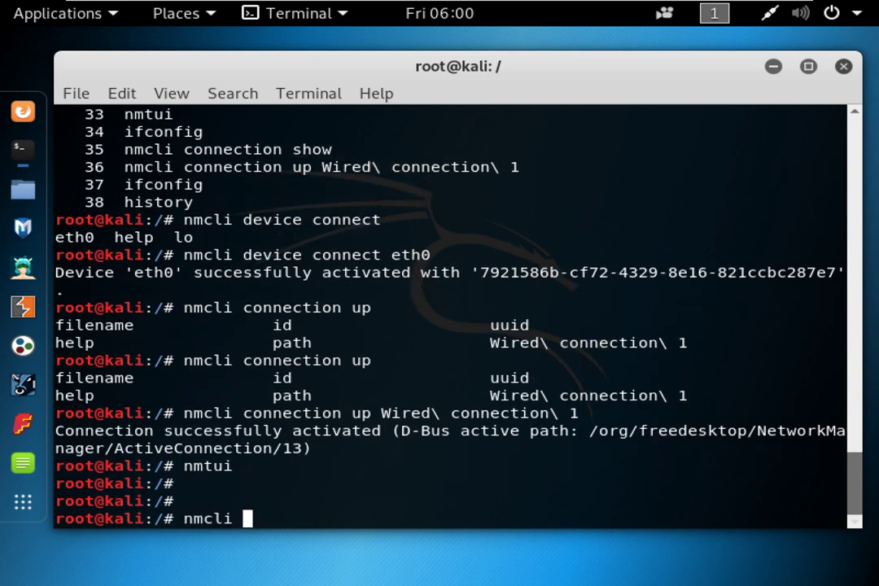
pyautogui.write('device connect')
pyautogui.press('BackSpace')
pyautogui.press('BackSpace')
pyautogui.press('BackSpace')
pyautogui.press('BackSpace')
pyautogui.press('BackSpace')
pyautogui.press('BackSpace')
pyautogui.press('BackSpace')
pyautogui.press('BackSpace')
pyautogui.press('BackSpace')
pyautogui.write('i')
pyautogui.press('Tab')
pyautogui.press('Tab')
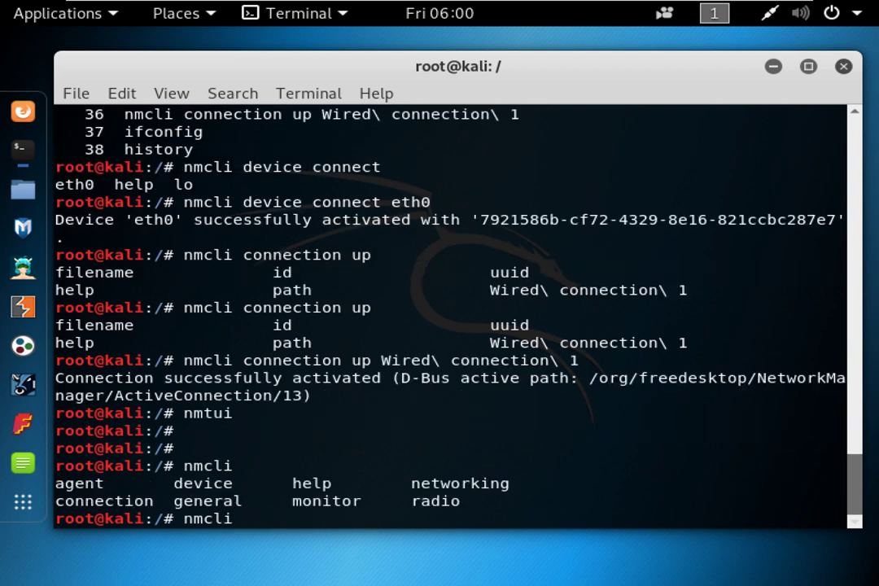
pyautogui.doubleClick(224, 483)
pyautogui.write('d')
pyautogui.press('Tab')
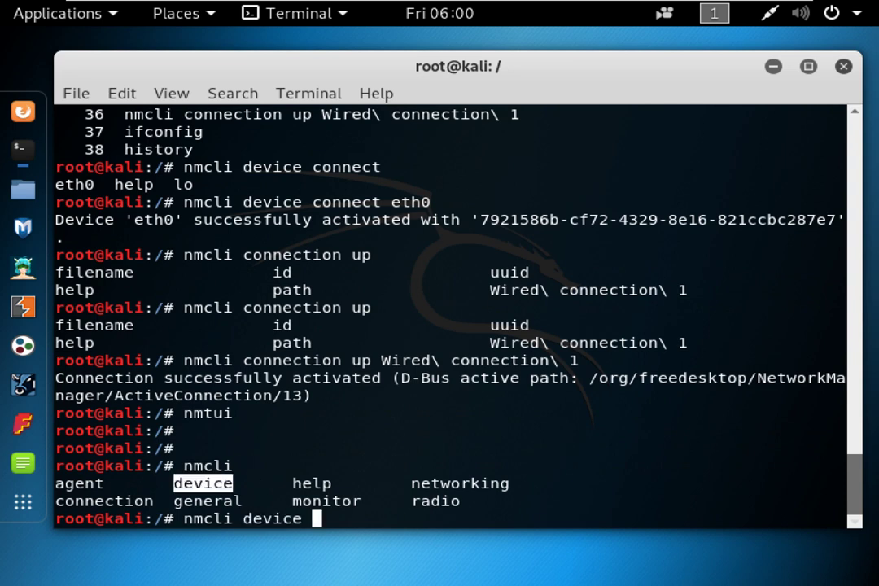
pyautogui.press('Tab')
pyautogui.press('Tab')
# Complete the command to nmcli device connect eth0 and run it.
pyautogui.doubleClick(221, 484)
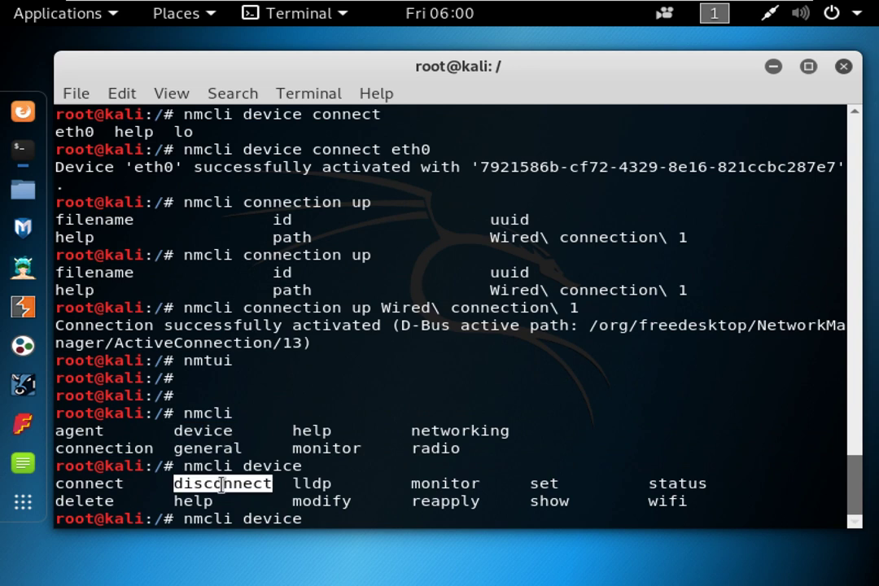
pyautogui.doubleClick(101, 501)
pyautogui.doubleClick(92, 483)
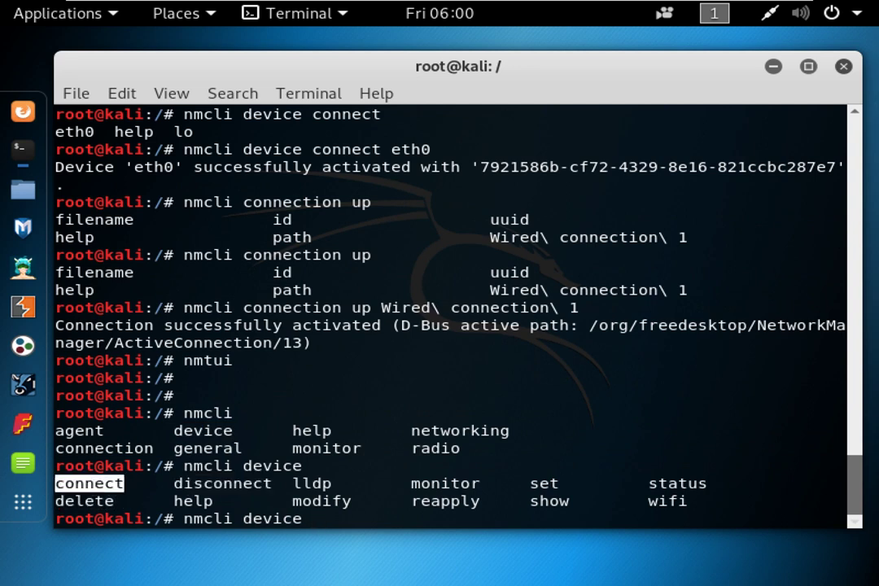
pyautogui.middleClick(92, 483)
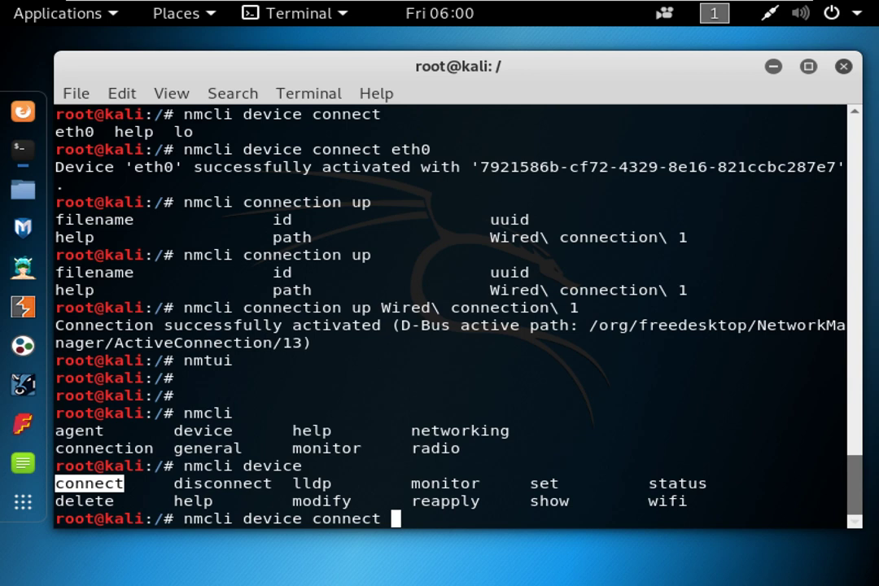
pyautogui.press('Tab')
pyautogui.press('Tab')
pyautogui.doubleClick(198, 501)
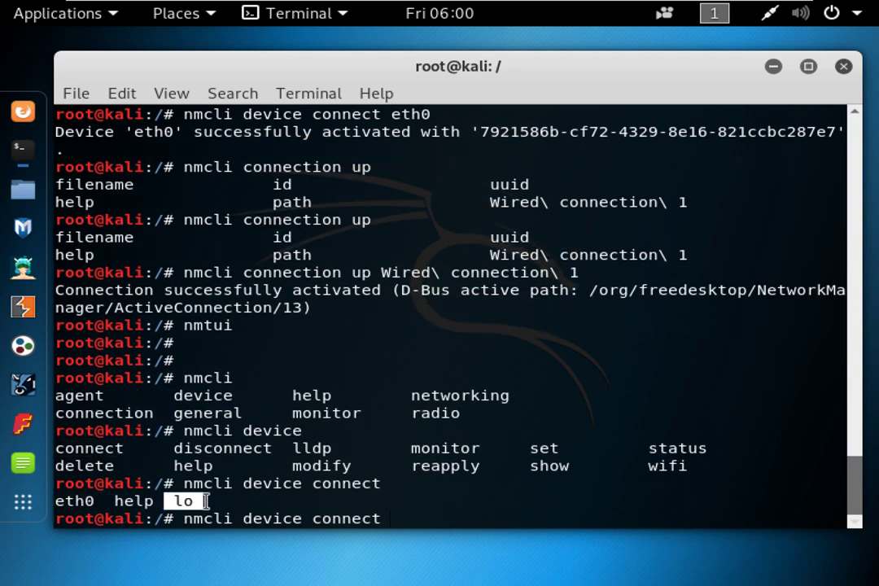
pyautogui.moveTo(102, 503); pyautogui.dragTo(57, 503)
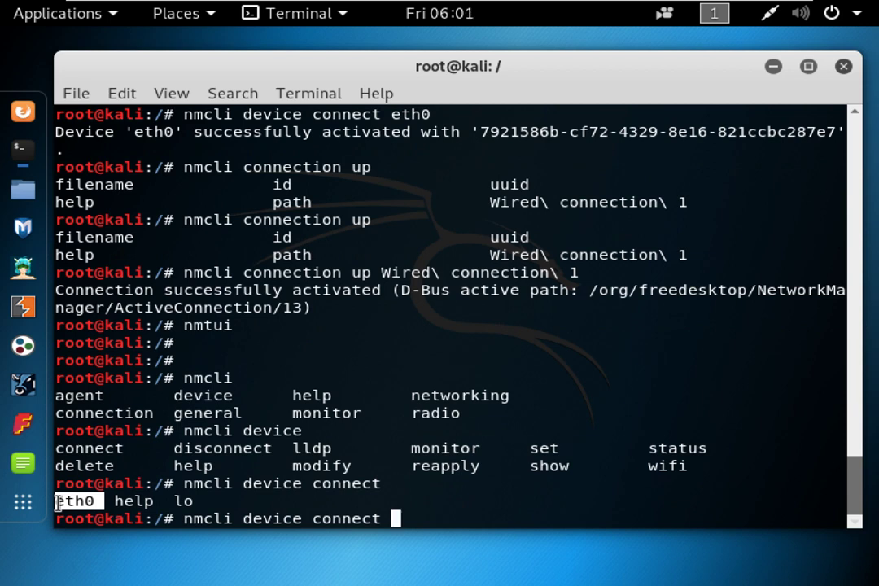
pyautogui.write('e')
pyautogui.press('Tab')
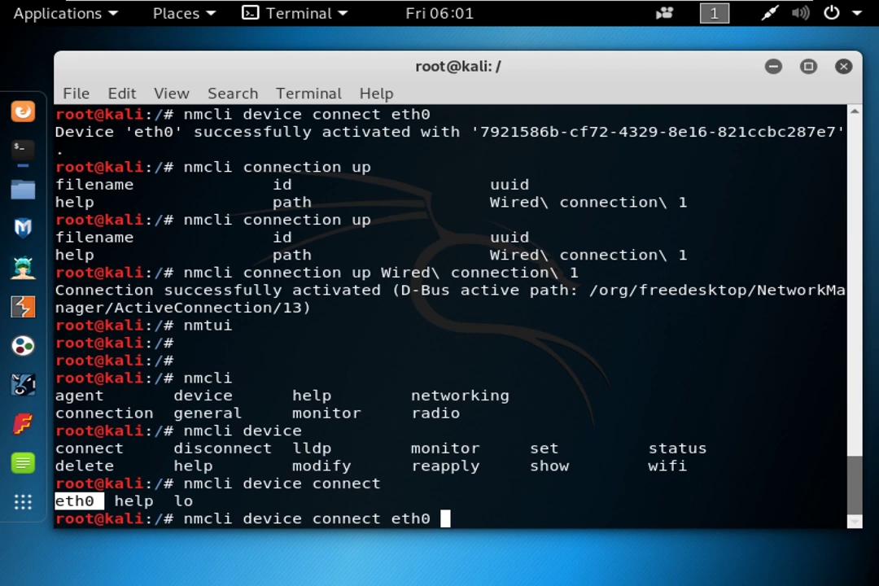
pyautogui.press('Return')
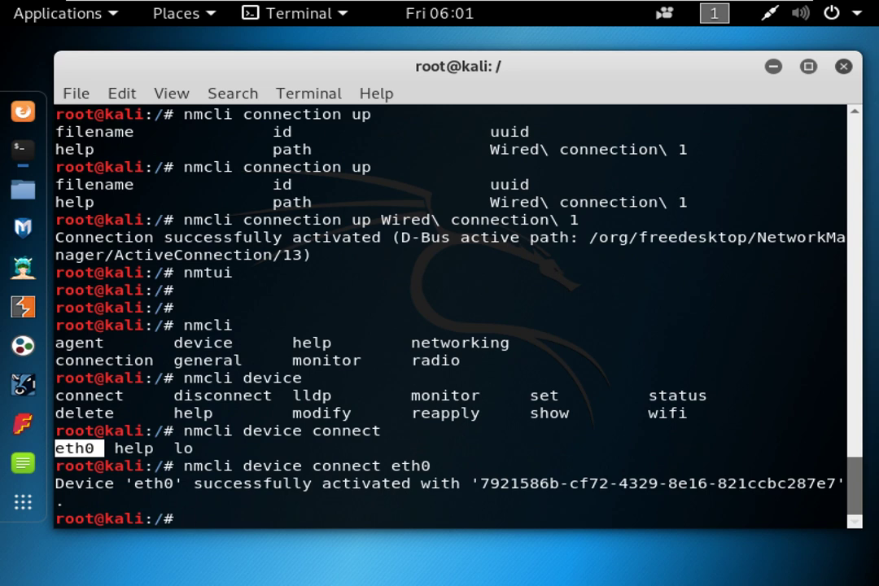
# Assemble 'nmcli connection up' using Tab completion of the subcommands.
pyautogui.write('nmcli')
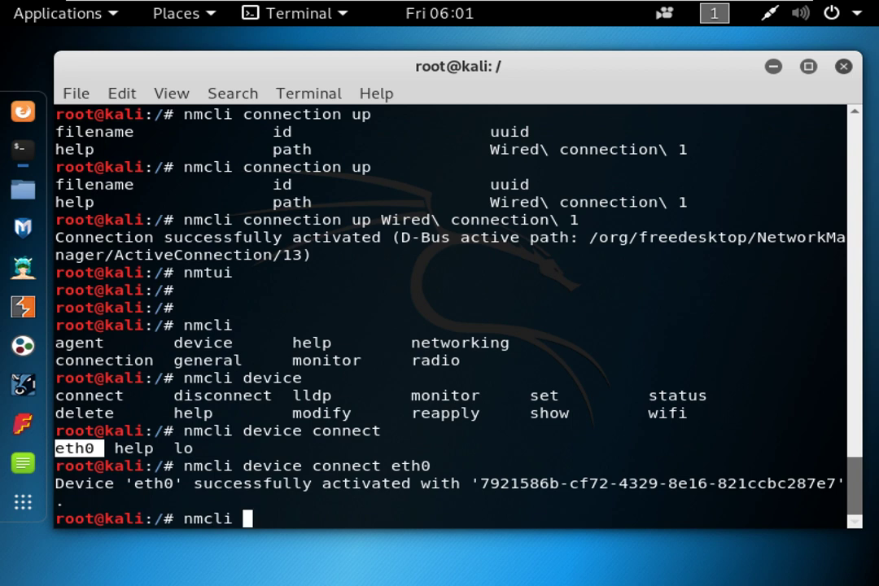
pyautogui.press('Tab')
pyautogui.press('Tab')
pyautogui.write('co')
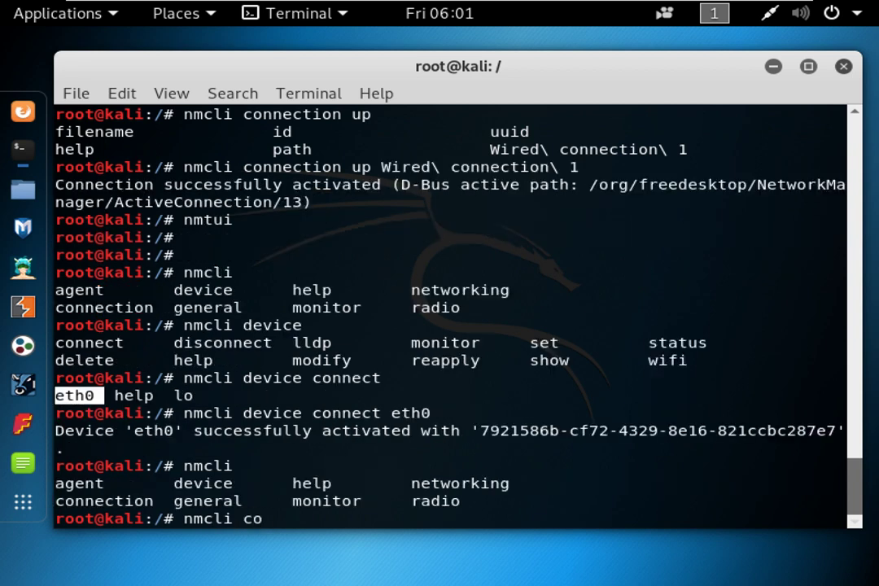
pyautogui.press('Tab')
pyautogui.press('Tab')
pyautogui.press('Tab')
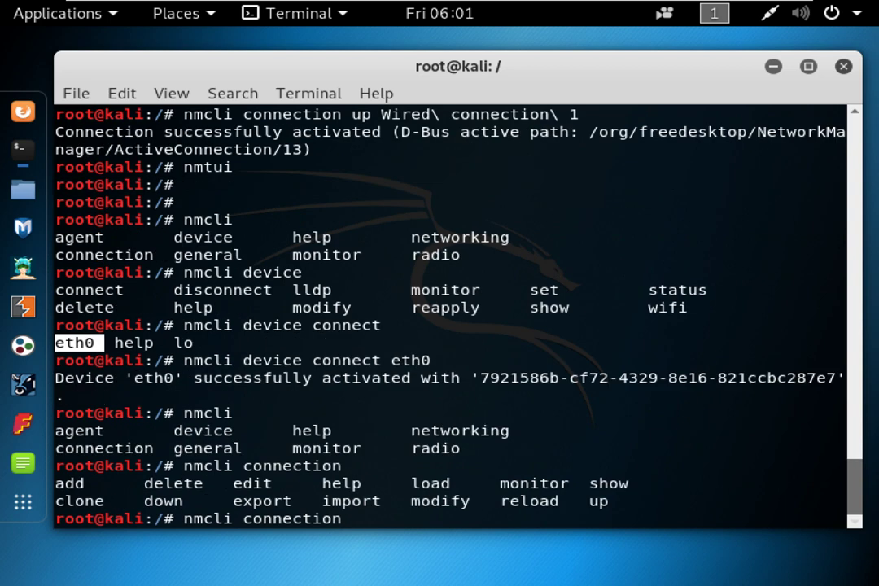
pyautogui.click(134, 508)
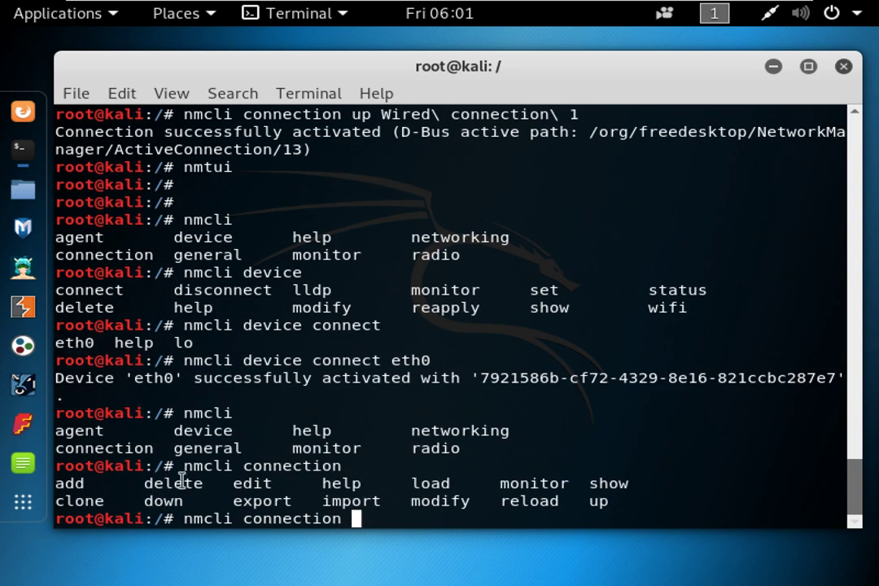
pyautogui.doubleClick(253, 482)
pyautogui.moveTo(586, 503); pyautogui.dragTo(622, 504)
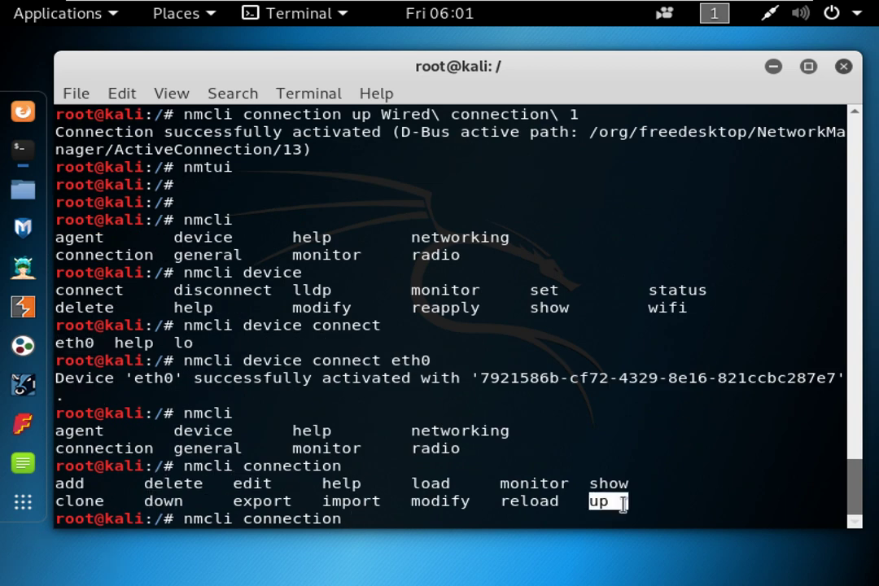
pyautogui.middleClick(623, 505)
pyautogui.press('space')
pyautogui.press('Tab')
pyautogui.press('Tab')
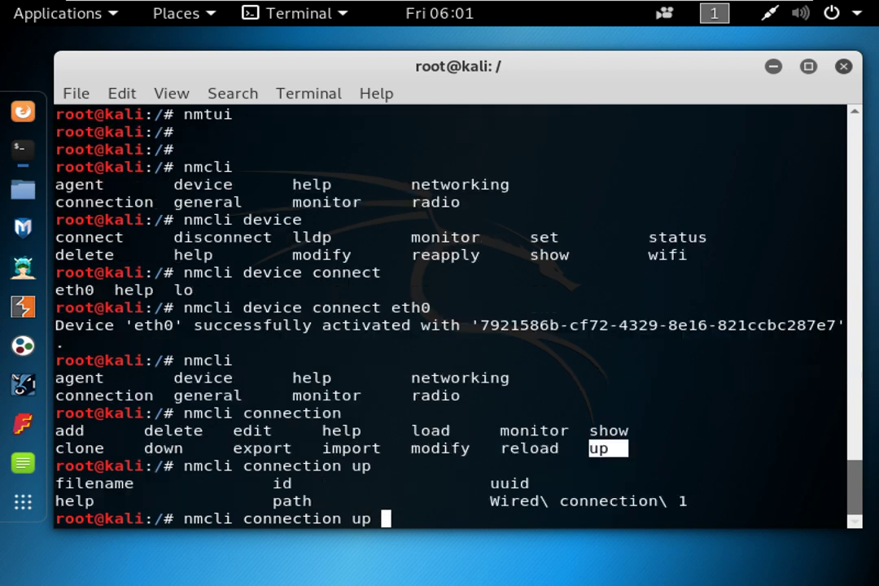
# Tab-complete Wired\ connection\ 1 and activate that connection.
pyautogui.write('W')
pyautogui.moveTo(84, 484); pyautogui.dragTo(104, 484)
pyautogui.click(98, 493)
pyautogui.moveTo(262, 484); pyautogui.dragTo(273, 501)
pyautogui.click(507, 502)
pyautogui.moveTo(492, 501); pyautogui.dragTo(692, 501)
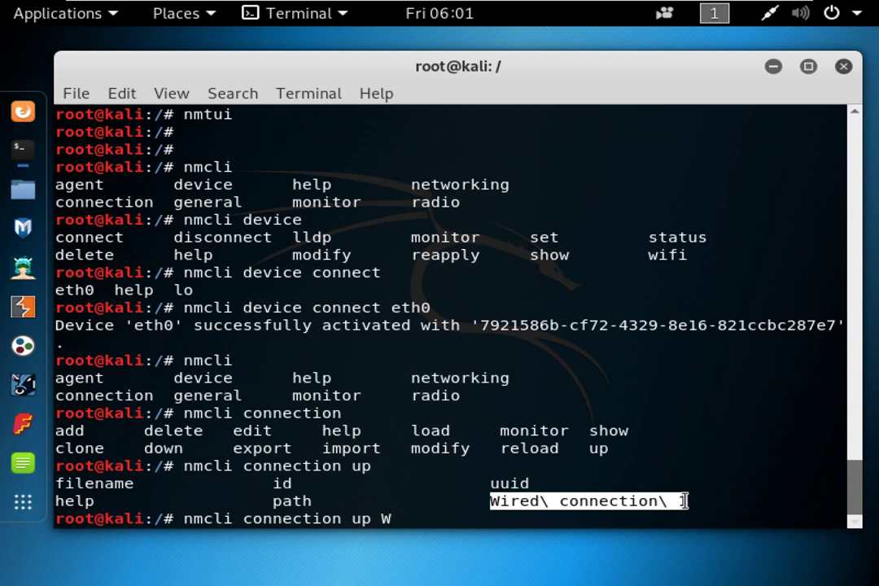
pyautogui.press('Tab')
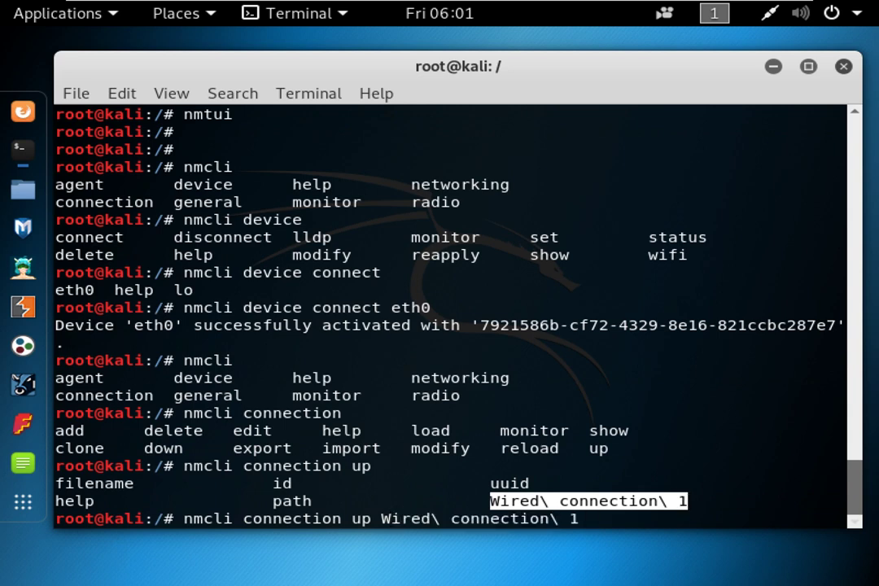
pyautogui.press('Return')
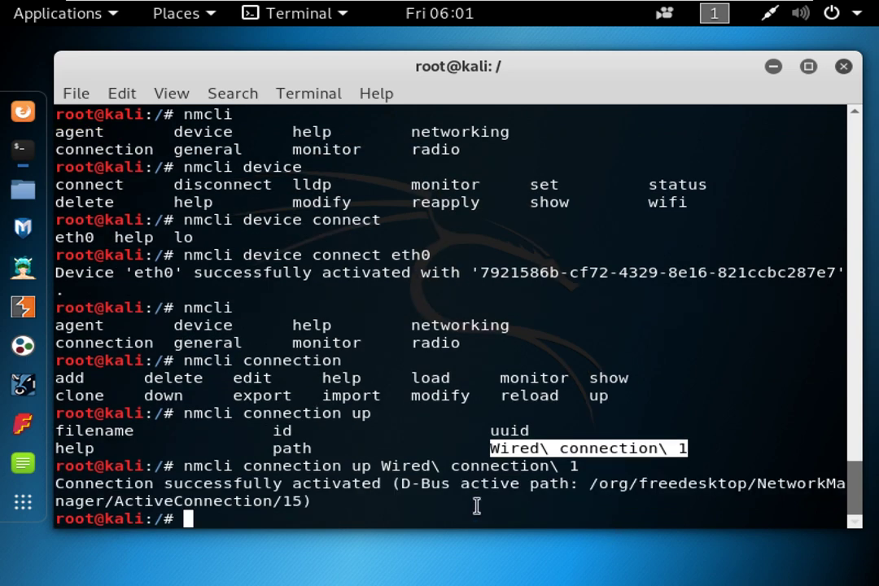
# Run nmcli connection reload to reload the NetworkManager connection profiles.
pyautogui.click(412, 466)
pyautogui.press('Up')
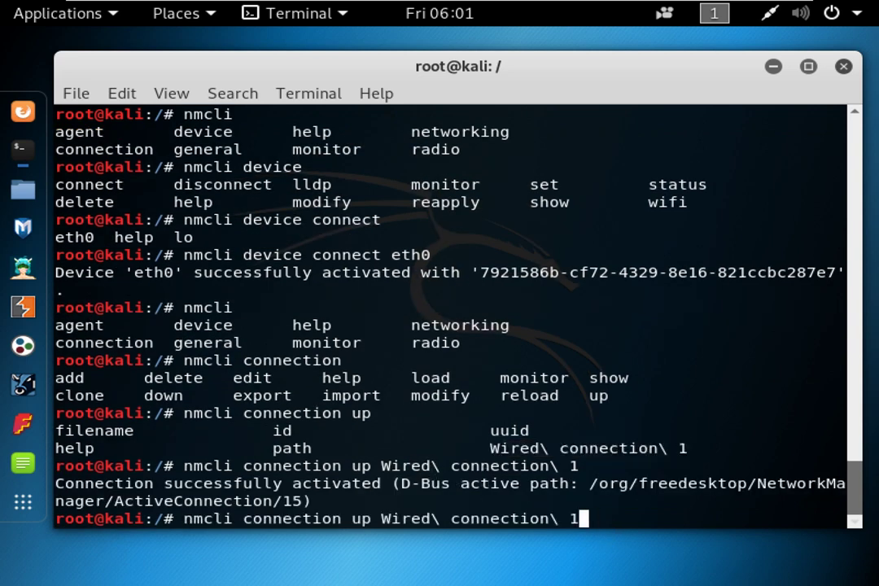
pyautogui.press('BackSpace')
pyautogui.press('BackSpace')
pyautogui.press('BackSpace')
pyautogui.press('BackSpace')
pyautogui.press('BackSpace')
pyautogui.press('BackSpace')
pyautogui.press('BackSpace')
pyautogui.press('BackSpace')
pyautogui.press('BackSpace')
pyautogui.press('BackSpace')
pyautogui.press('BackSpace')
pyautogui.press('BackSpace')
pyautogui.press('BackSpace')
pyautogui.press('BackSpace')
pyautogui.press('BackSpace')
pyautogui.press('BackSpace')
pyautogui.press('BackSpace')
pyautogui.press('BackSpace')
pyautogui.press('BackSpace')
pyautogui.press('BackSpace')
pyautogui.write('n ')
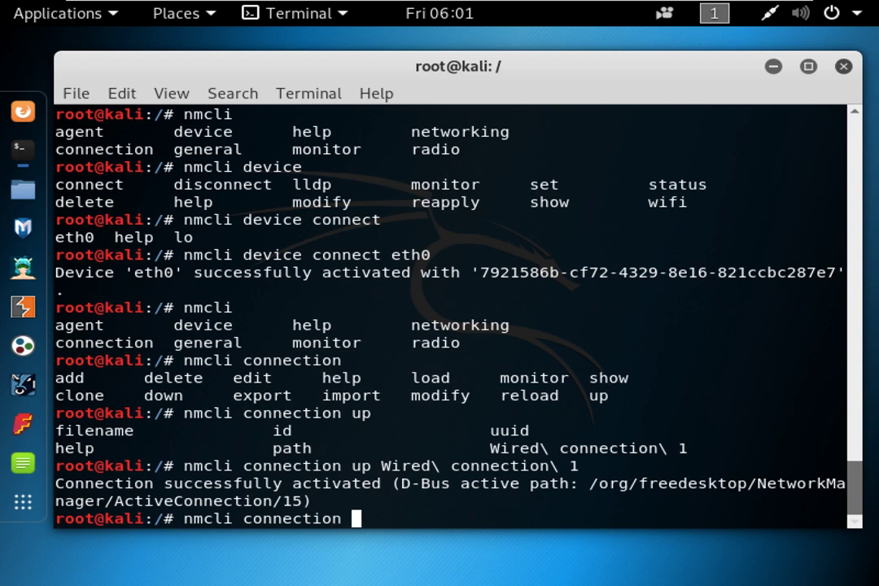
pyautogui.write('re')
pyautogui.press('BackSpace')
pyautogui.press('BackSpace')
pyautogui.write('re')
pyautogui.press('BackSpace')
pyautogui.press('BackSpace')
pyautogui.write('re')
pyautogui.press('Tab')
pyautogui.write('W')
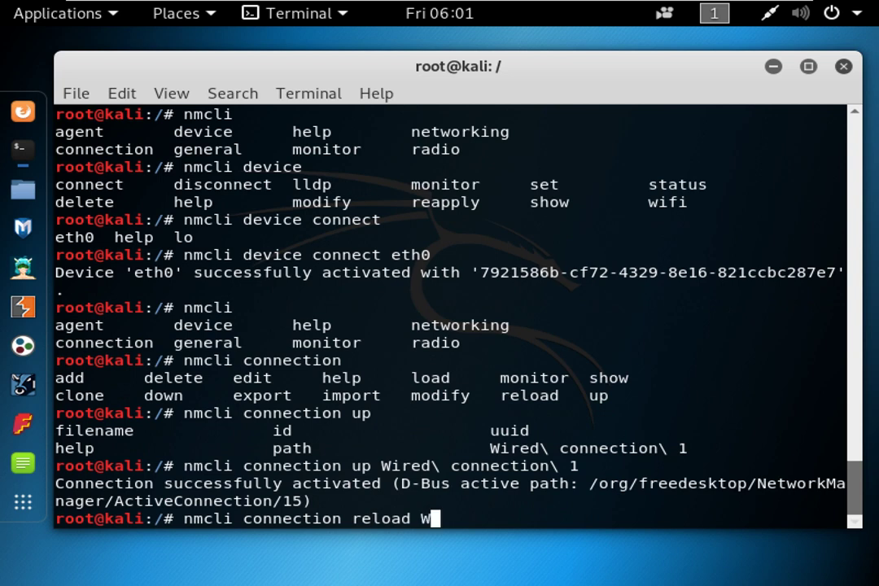
pyautogui.press('BackSpace')
pyautogui.write('help')
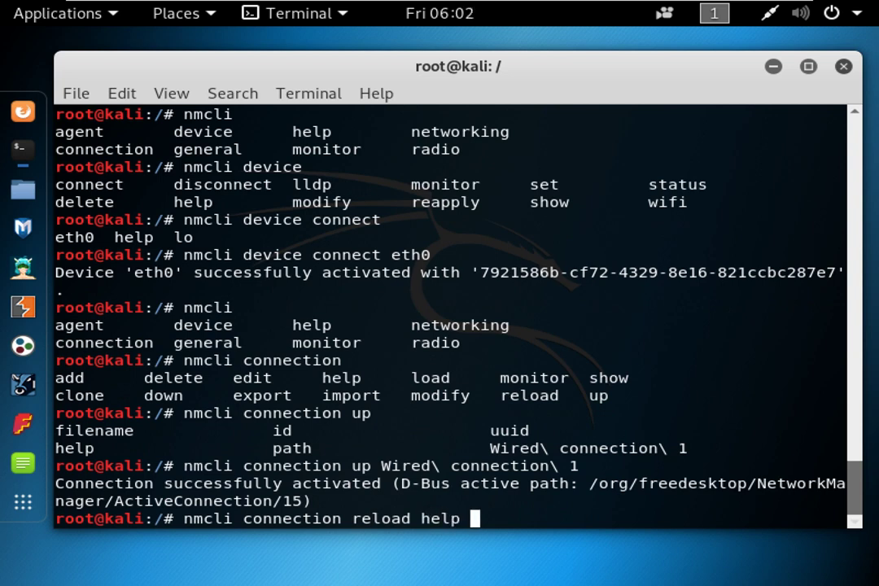
pyautogui.press('BackSpace')
pyautogui.press('BackSpace')
pyautogui.press('BackSpace')
pyautogui.press('BackSpace')
pyautogui.press('BackSpace')
pyautogui.press('Return')
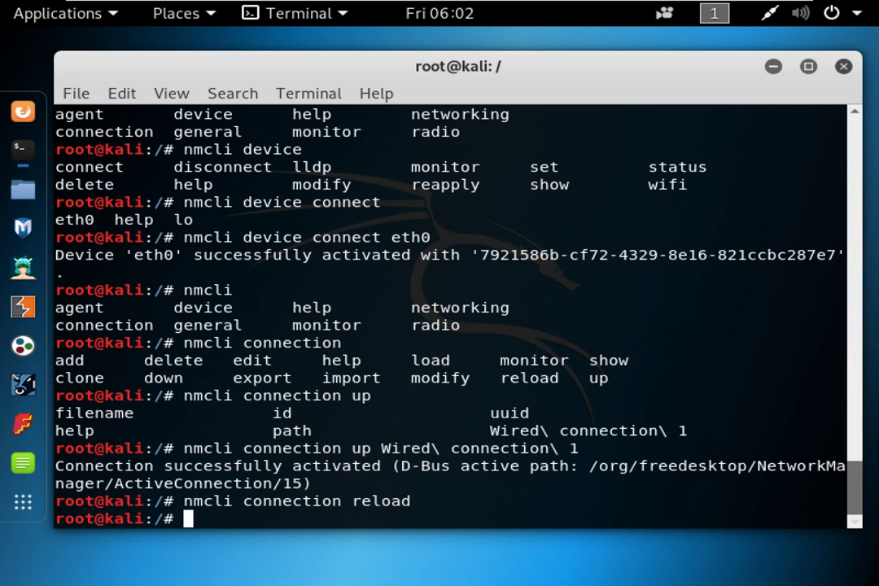
# Type systemctl restart NetworkManager.service, Tab-completing the unit name.
pyautogui.write('SYTEM')
pyautogui.press('BackSpace')
pyautogui.press('BackSpace')
pyautogui.press('BackSpace')
pyautogui.press('BackSpace')
pyautogui.press('BackSpace')
pyautogui.write('sys')
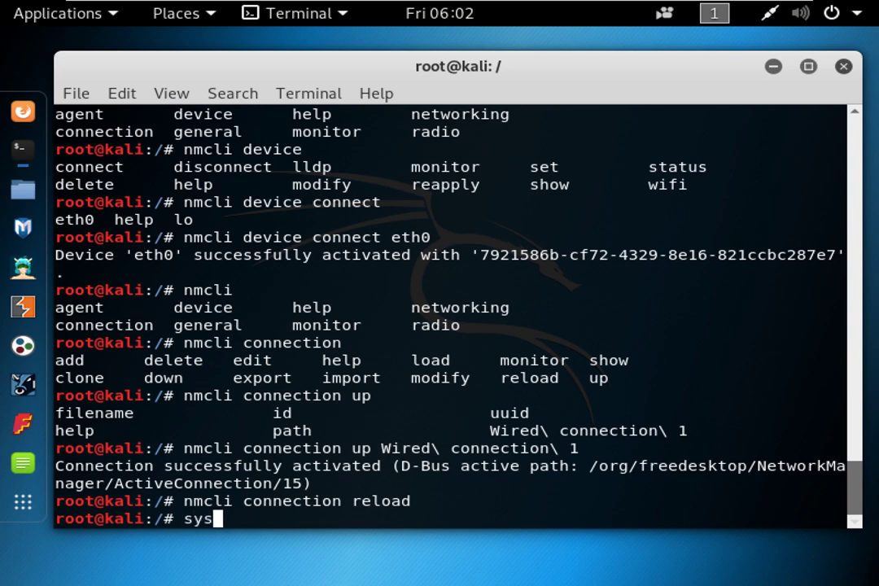
pyautogui.write('temctl restart')
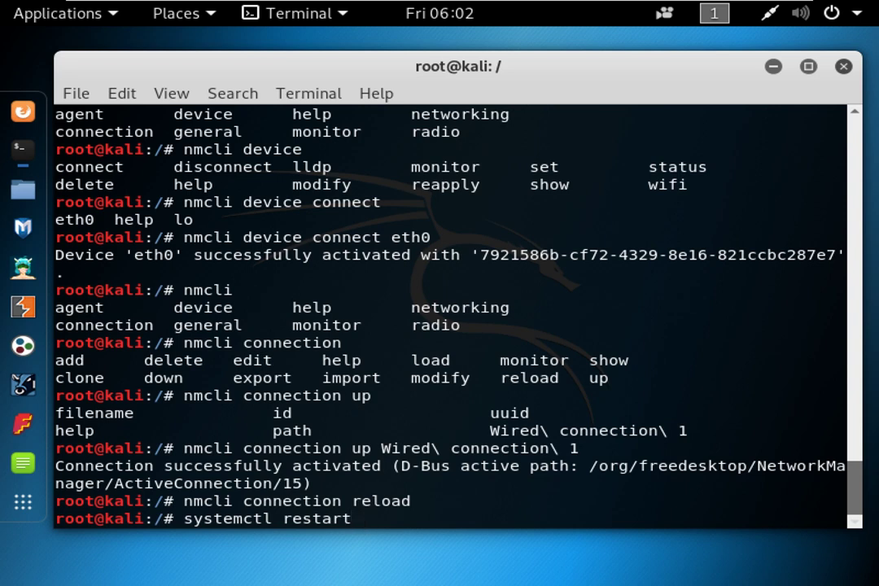
pyautogui.write(' NEt')
pyautogui.press('BackSpace')
pyautogui.press('BackSpace')
pyautogui.write('EEt')
pyautogui.press('BackSpace')
pyautogui.press('BackSpace')
pyautogui.press('BackSpace')
pyautogui.write('Et')
pyautogui.press('BackSpace')
pyautogui.press('BackSpace')
pyautogui.write('etw')
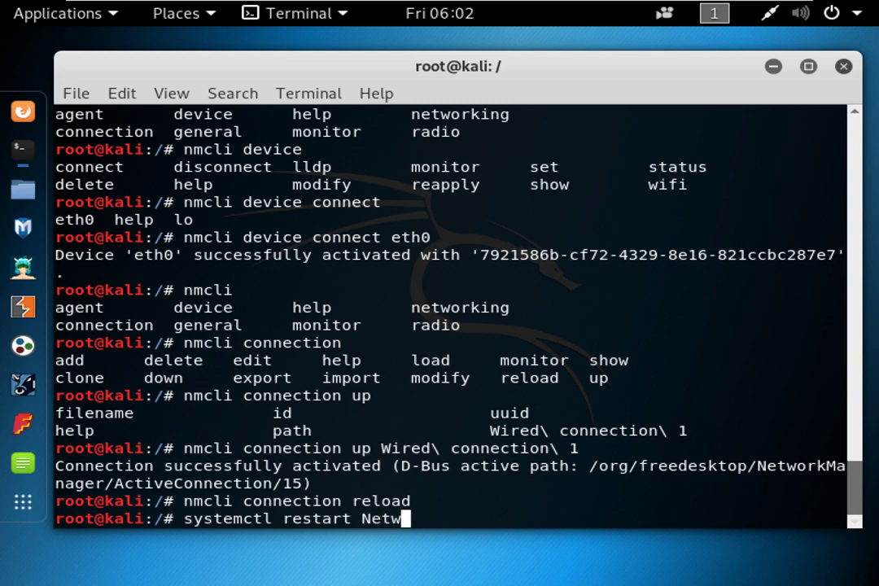
pyautogui.write('orkManager.ser')
pyautogui.press('Tab')
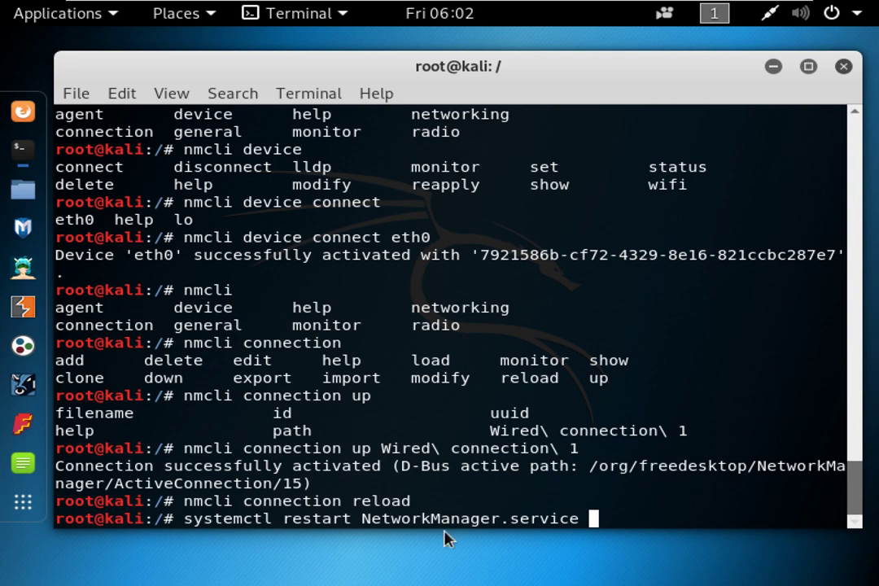
# Point out the parts of the command and run the NetworkManager restart.
pyautogui.moveTo(362, 519); pyautogui.dragTo(574, 519)
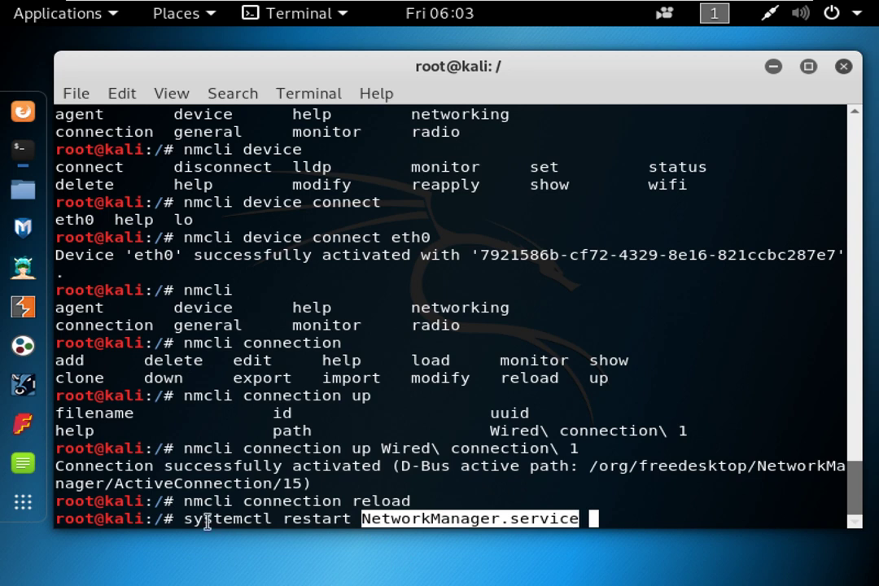
pyautogui.moveTo(185, 518); pyautogui.dragTo(350, 521)
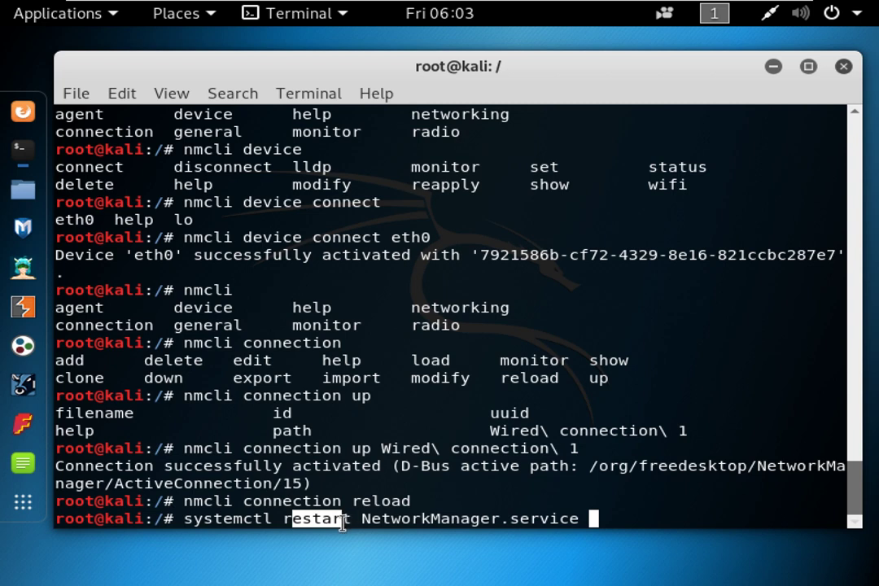
pyautogui.click(281, 518)
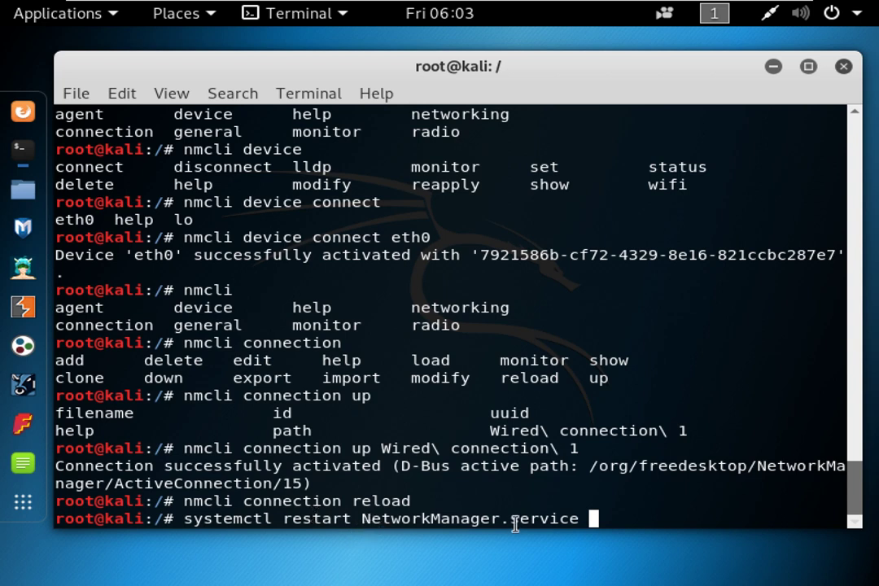
pyautogui.press('Return')
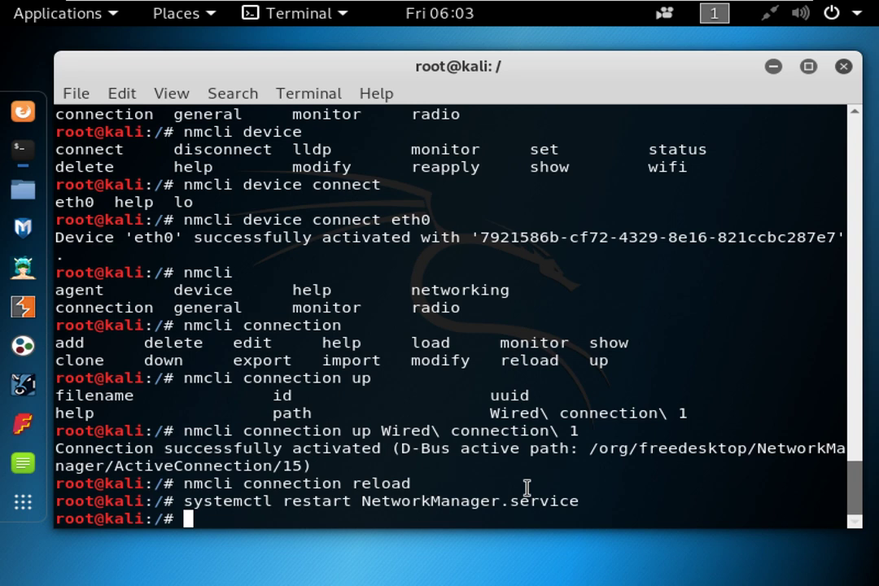
# List systemctl's subcommands, noting poweroff, preset and reload.
pyautogui.write('systemctl')
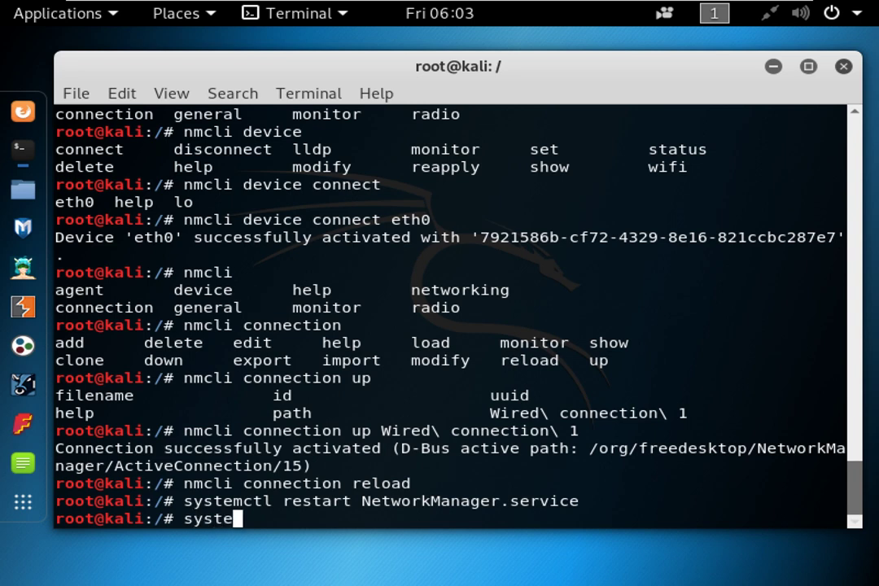
pyautogui.press('Tab')
pyautogui.press('Tab')
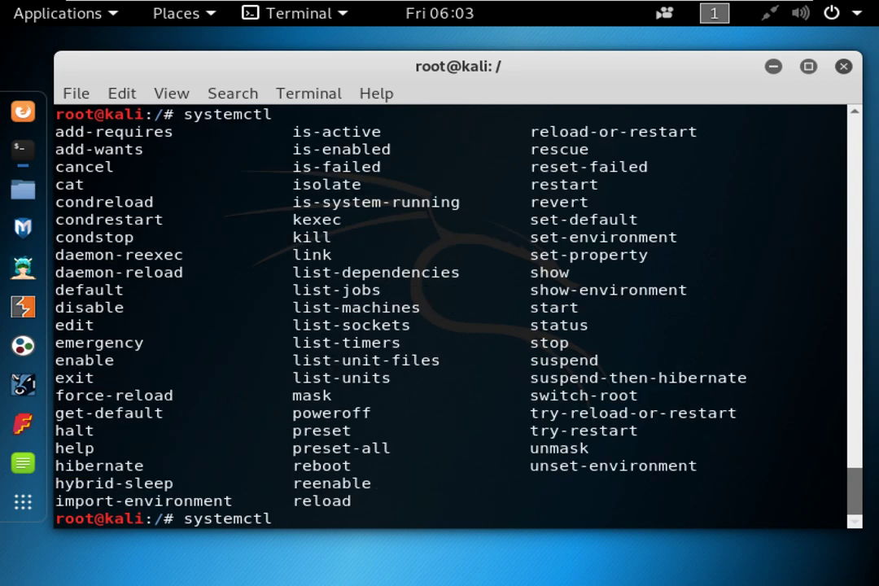
pyautogui.doubleClick(343, 413)
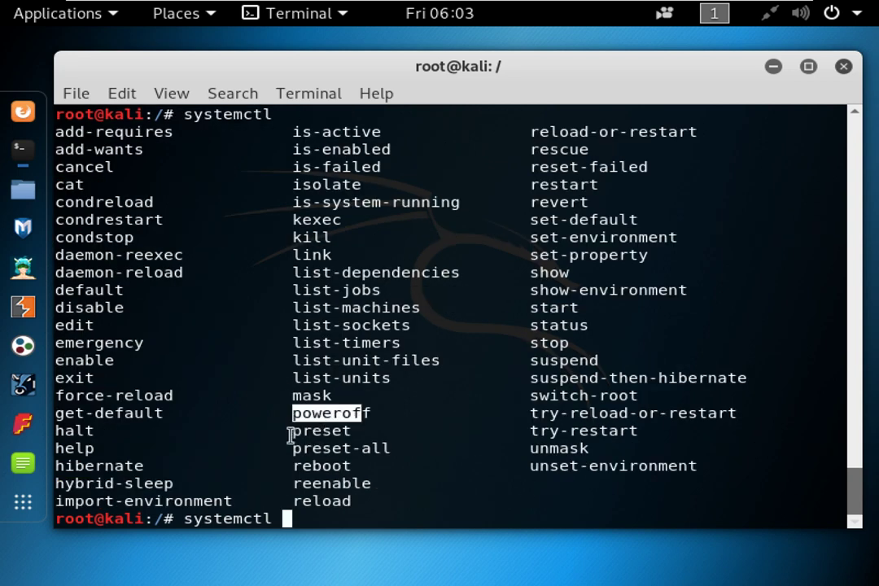
pyautogui.doubleClick(322, 431)
pyautogui.moveTo(295, 502); pyautogui.dragTo(360, 503)
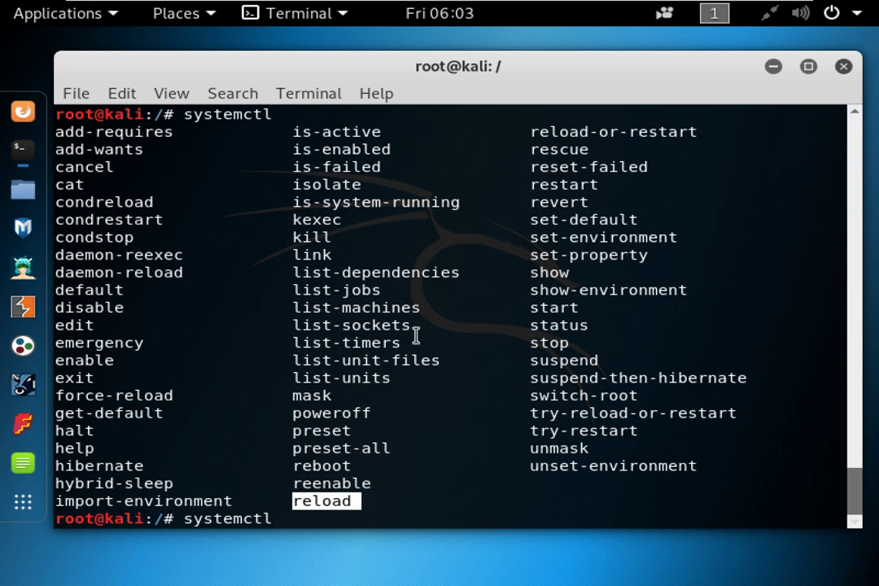
pyautogui.click(490, 329)
# Enter the restart subcommand and page through all 249 unit completions.
pyautogui.write('re')
pyautogui.press('BackSpace')
pyautogui.press('BackSpace')
pyautogui.write('sta')
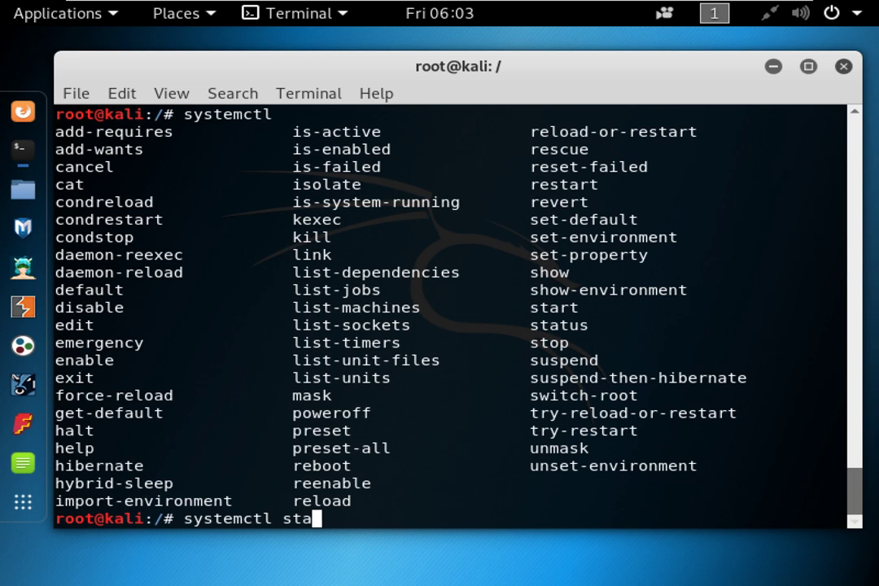
pyautogui.press('BackSpace')
pyautogui.press('BackSpace')
pyautogui.press('BackSpace')
pyautogui.write('restart')
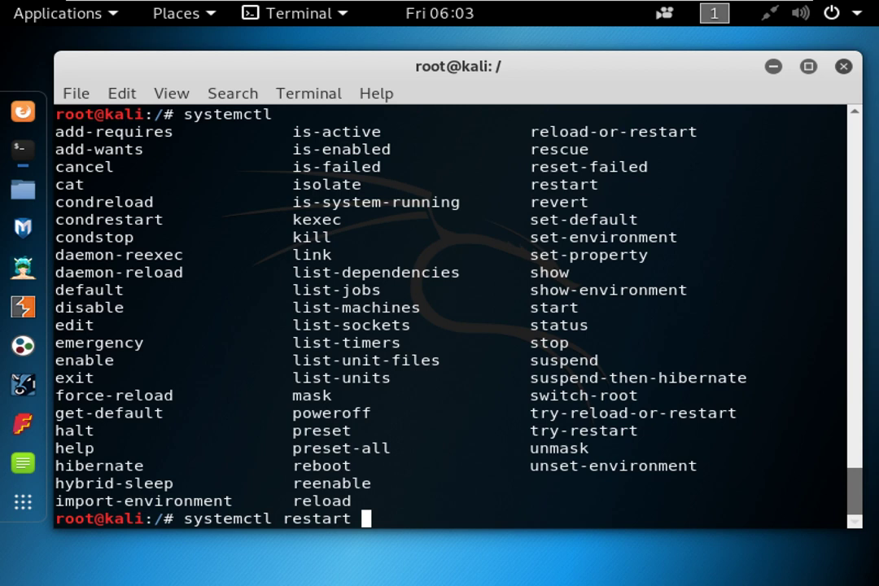
pyautogui.press('Tab')
pyautogui.press('Tab')
pyautogui.press('n')
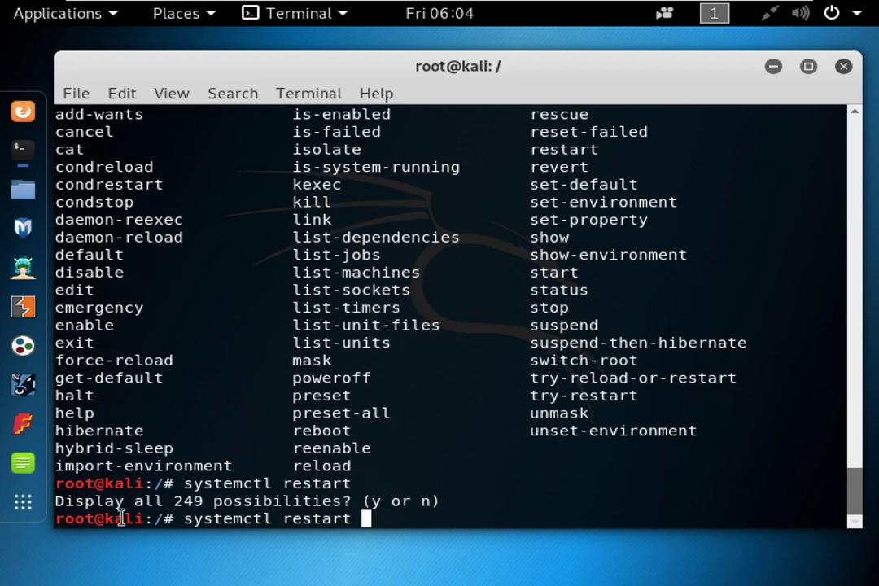
pyautogui.moveTo(153, 501); pyautogui.dragTo(210, 505)
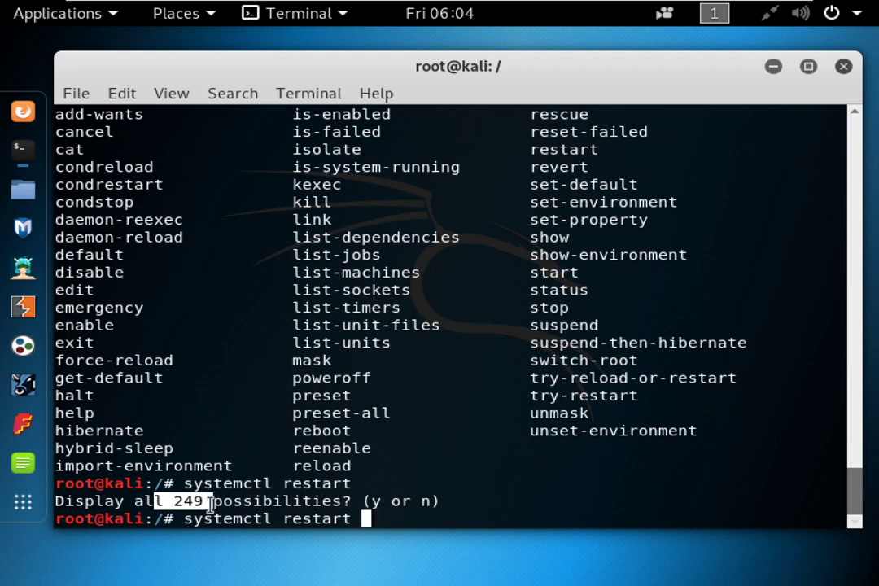
pyautogui.press('Tab')
pyautogui.press('Tab')
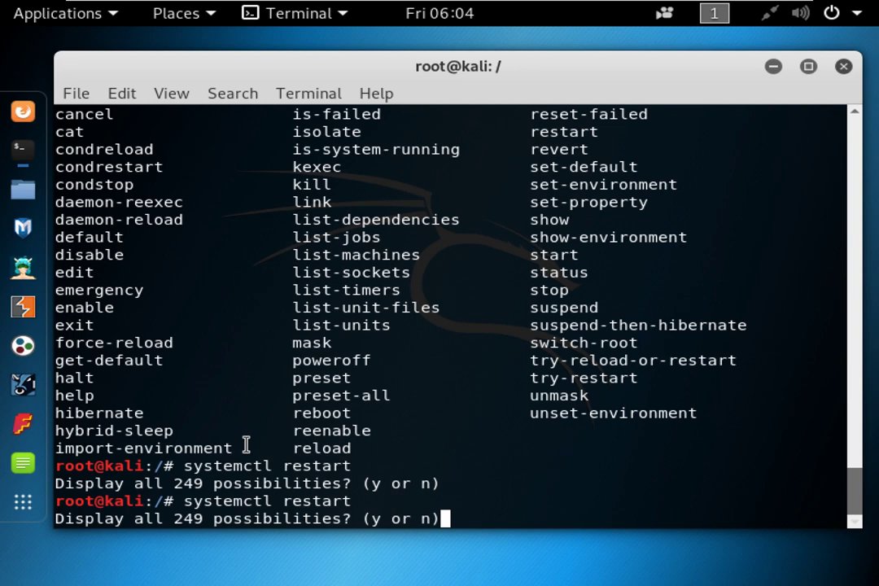
pyautogui.press('y')
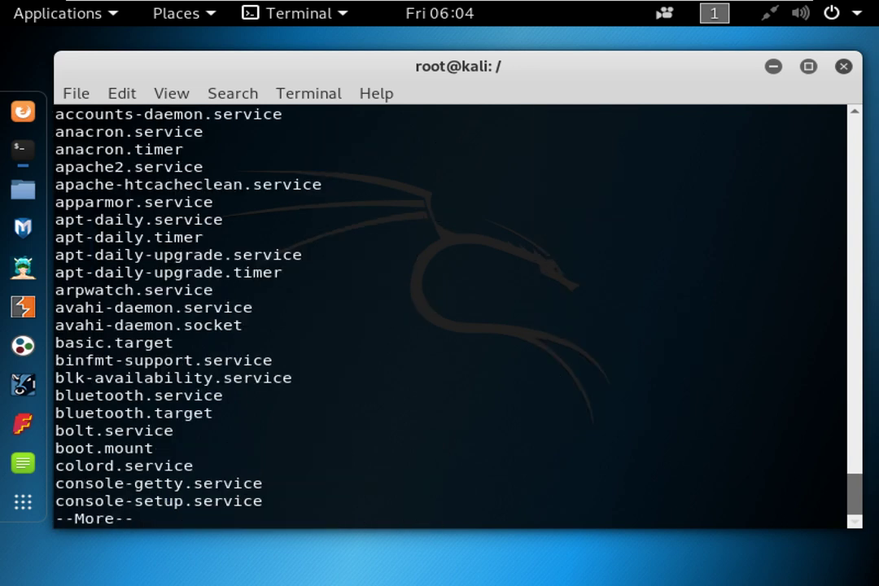
pyautogui.press('space')
pyautogui.press('space')
pyautogui.press('space')
pyautogui.press('space')
pyautogui.press('space')
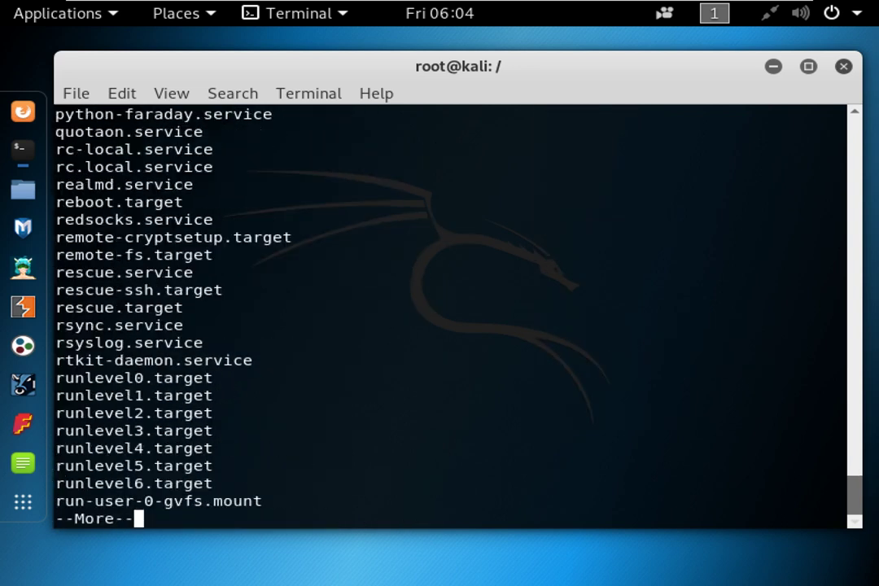
pyautogui.press('space')
pyautogui.press('space')
pyautogui.press('space')
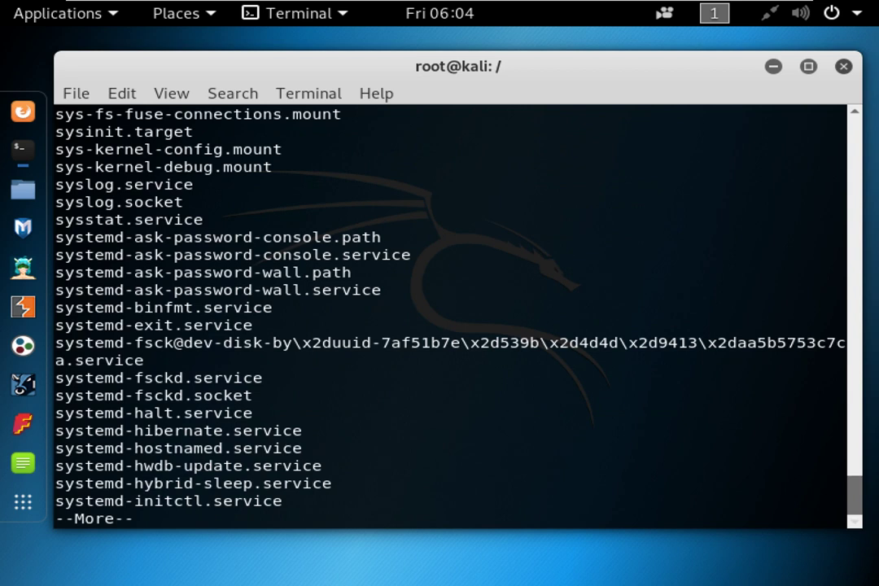
pyautogui.press('space')
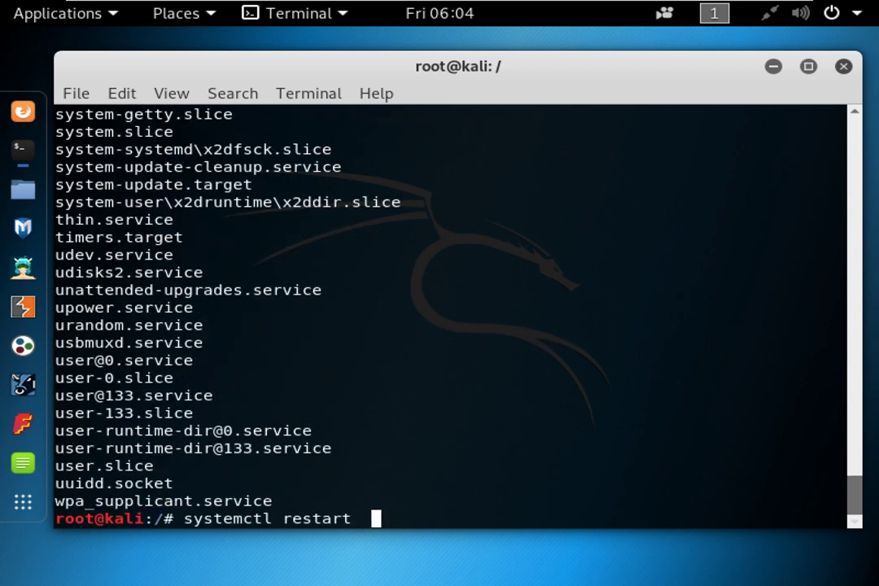
# Complete the unit to NetworkManager.service, run the restart, and add blank prompts.
pyautogui.write('NE')
pyautogui.press('BackSpace')
pyautogui.write('E')
pyautogui.press('BackSpace')
pyautogui.write('etwork')
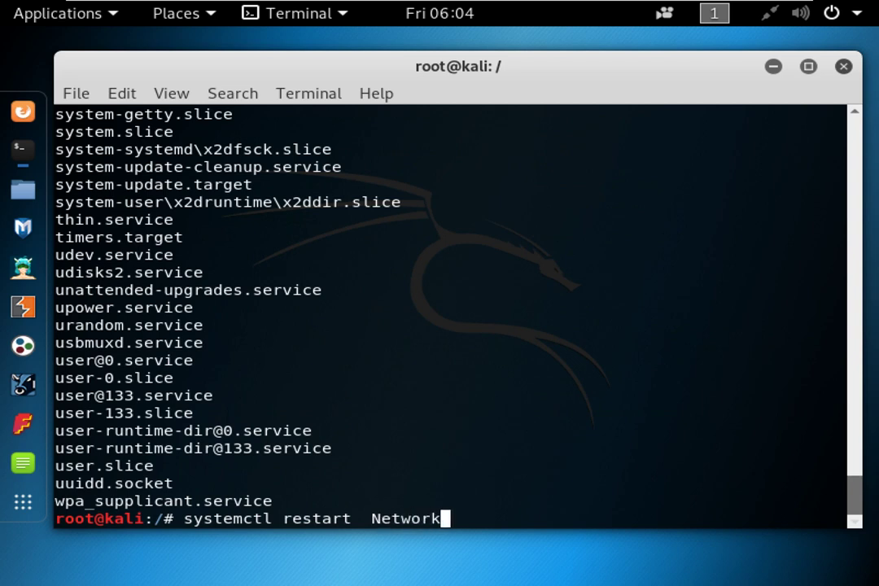
pyautogui.press('Tab')
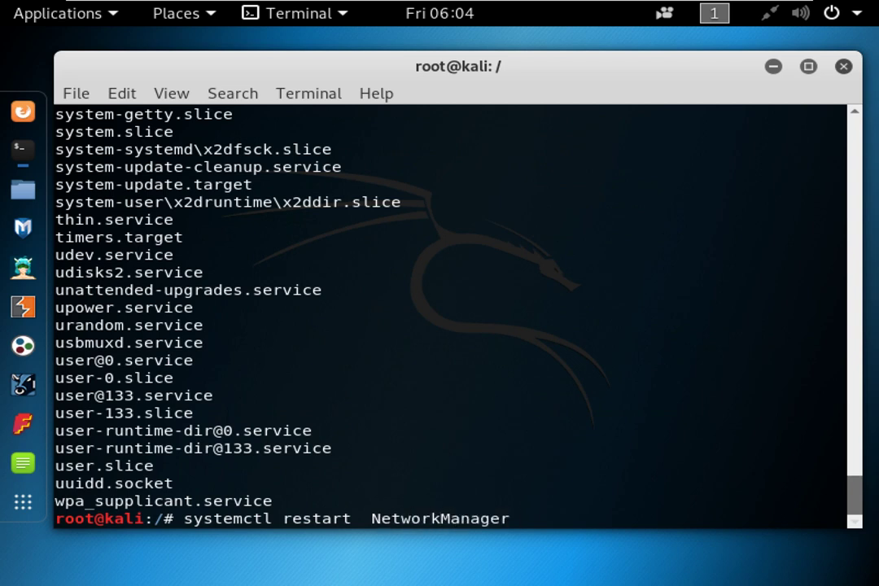
pyautogui.press('Tab')
pyautogui.write('.')
pyautogui.press('Tab')
pyautogui.press('Return')
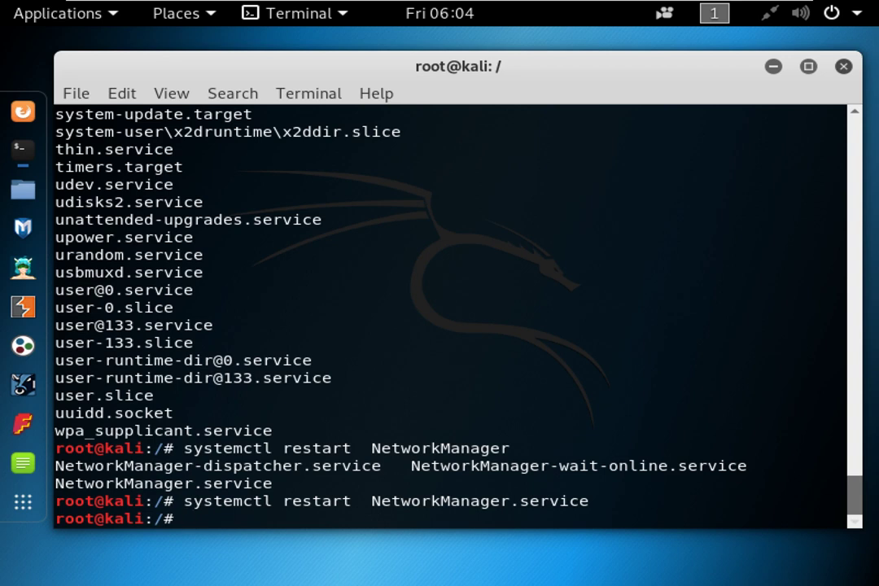
pyautogui.press('Return')
pyautogui.press('Return')
pyautogui.press('Return')
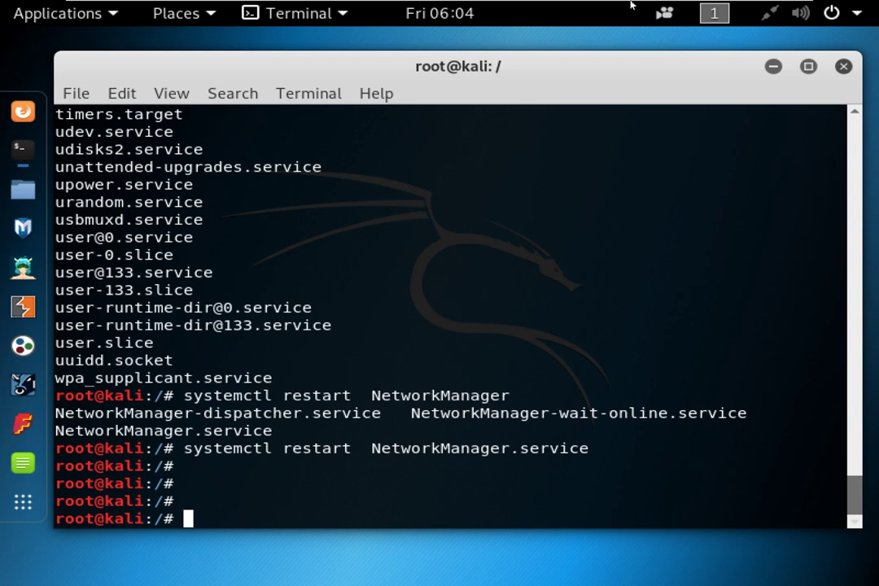
# Exit the VM's full-screen view and minimize windows to reveal the desktop.
pyautogui.moveTo(534, 4)
pyautogui.click(789, 7)
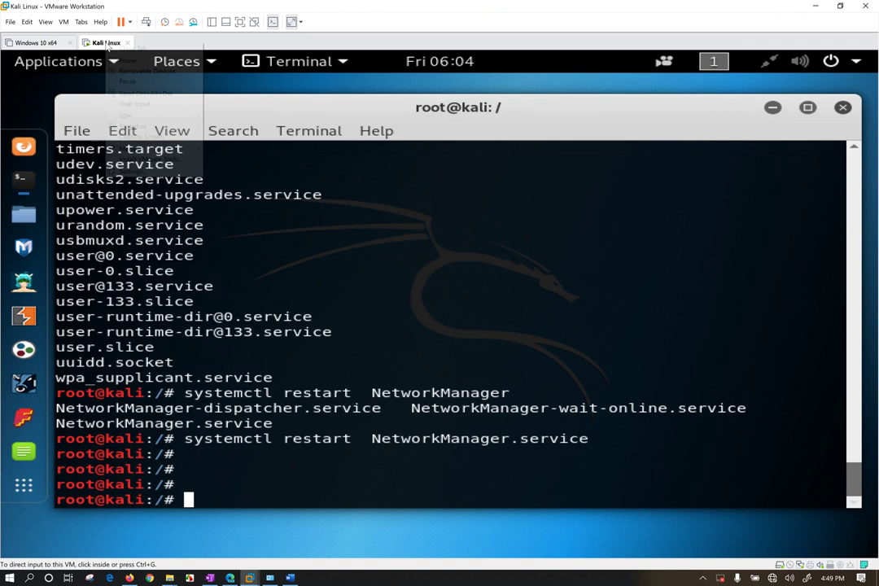
pyautogui.rightClick(102, 43)
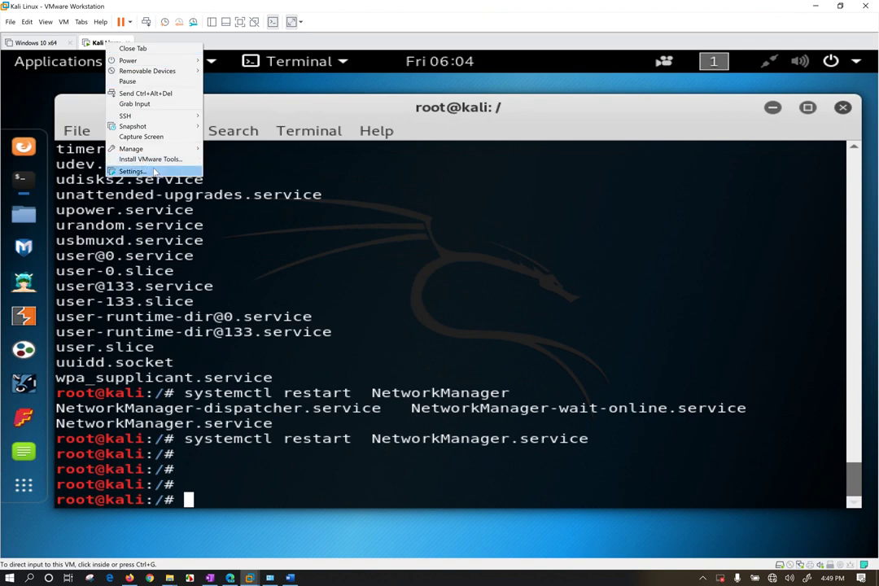
pyautogui.click(816, 6)
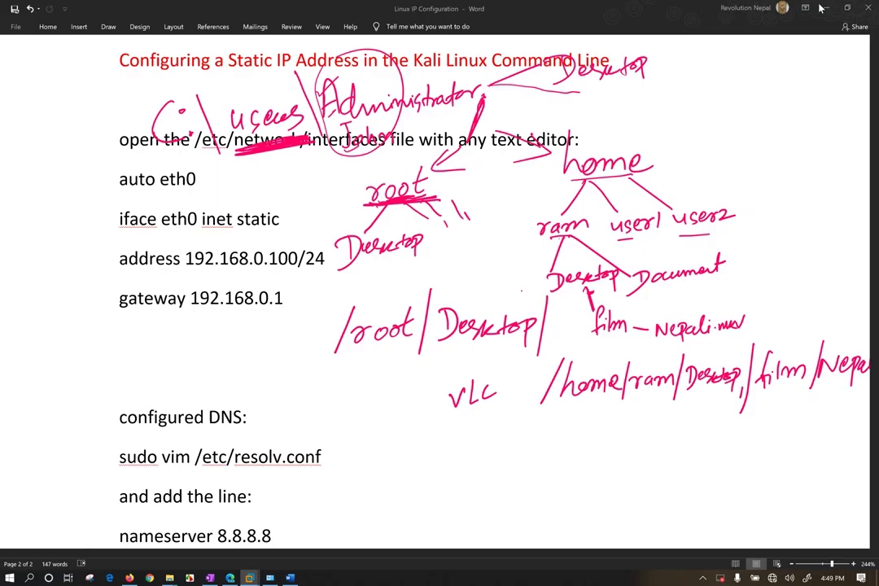
pyautogui.click(790, 6)
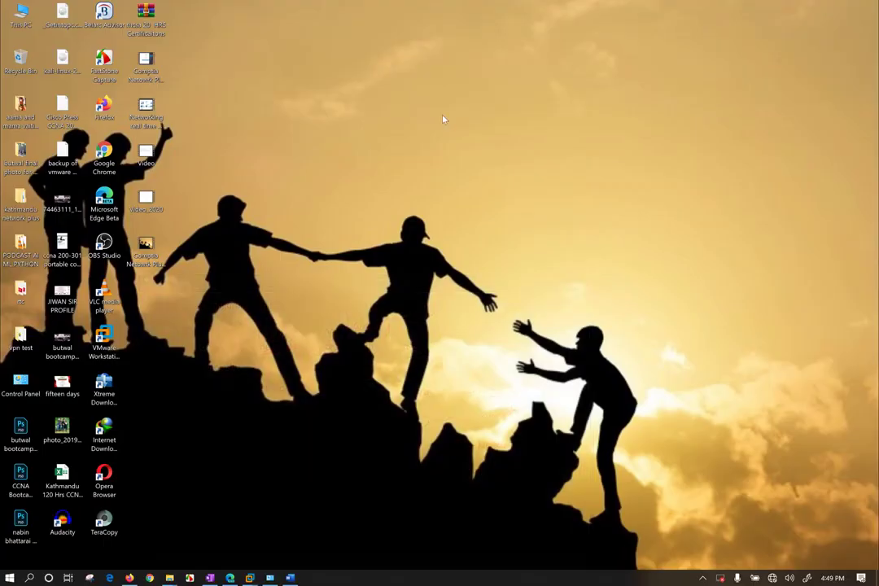
# Set Windows display scale to 300%, then bring back the Kali Linux VM window.
pyautogui.rightClick(323, 116)
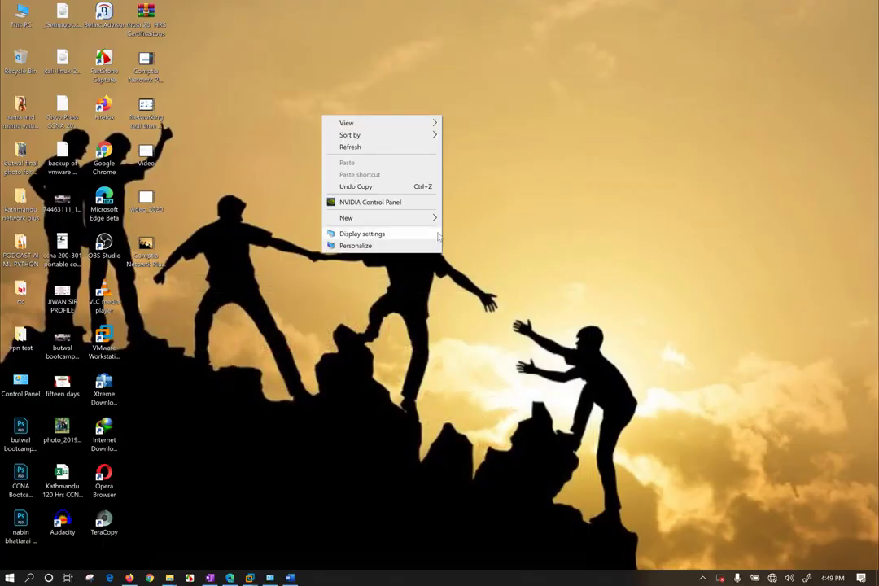
pyautogui.click(358, 246)
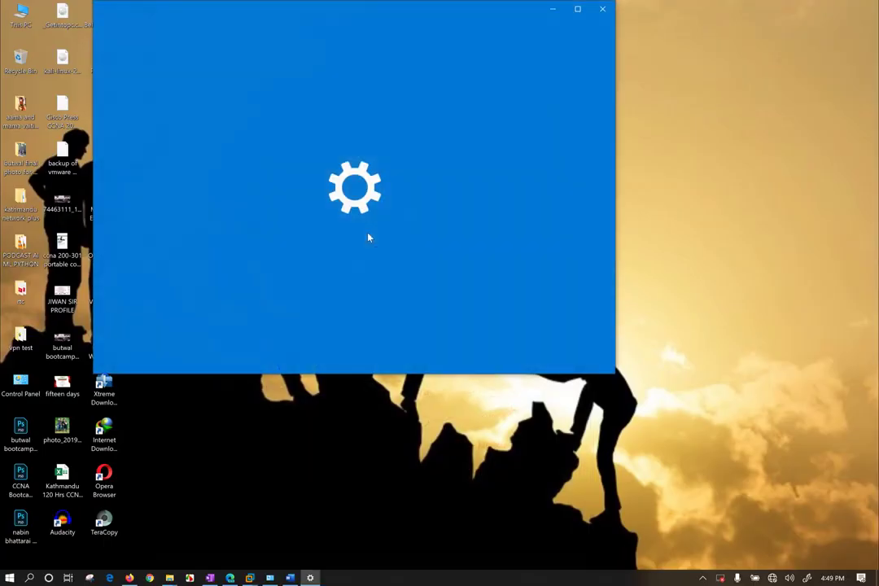
pyautogui.scroll(-4, 474, 261)
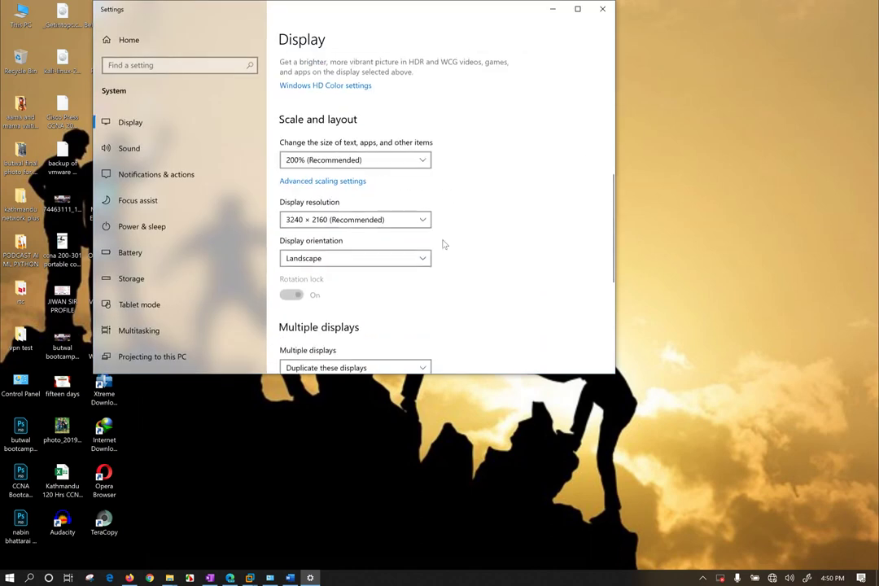
pyautogui.click(369, 160)
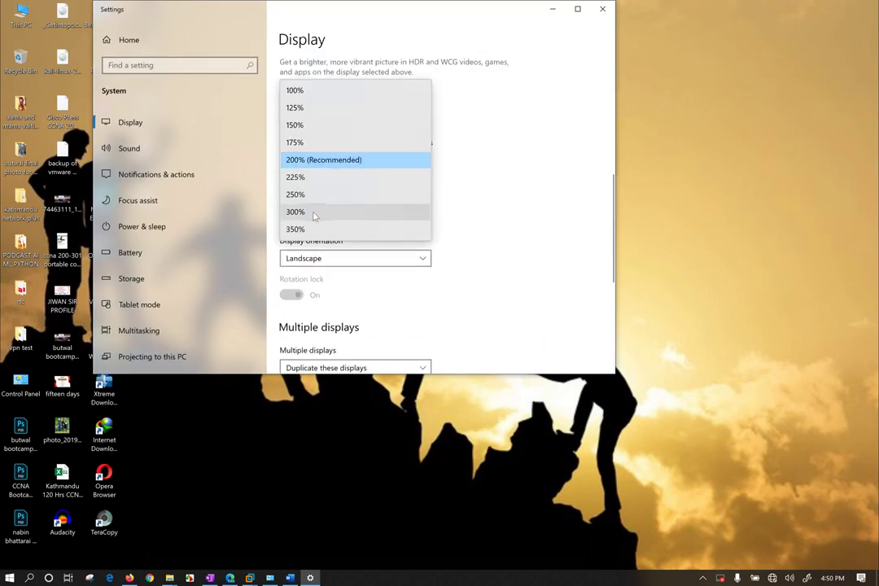
pyautogui.press('Return')
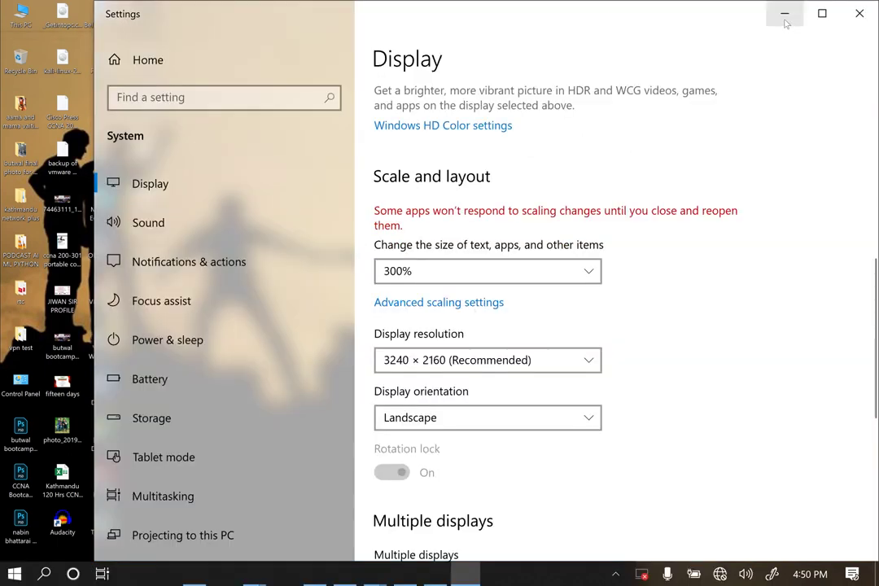
pyautogui.click(435, 574)
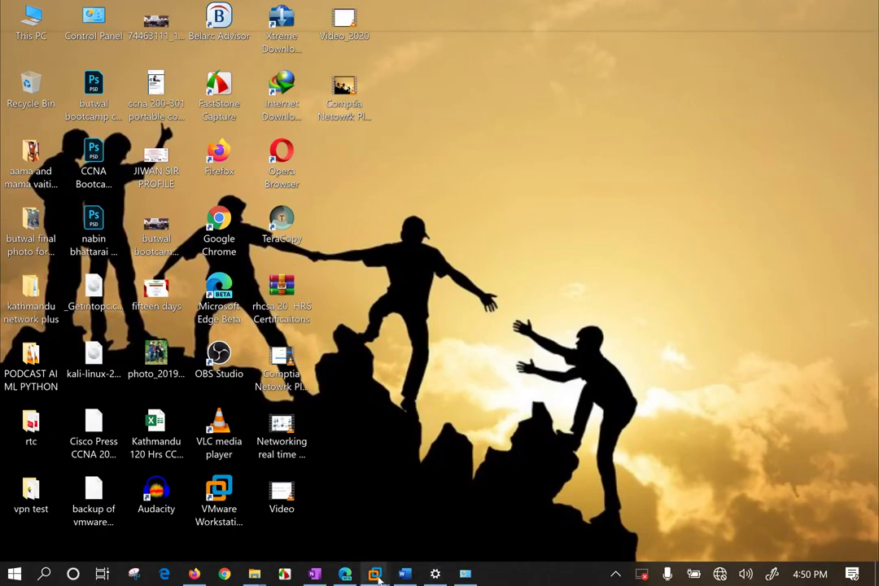
pyautogui.moveTo(376, 575)
pyautogui.click(455, 472)
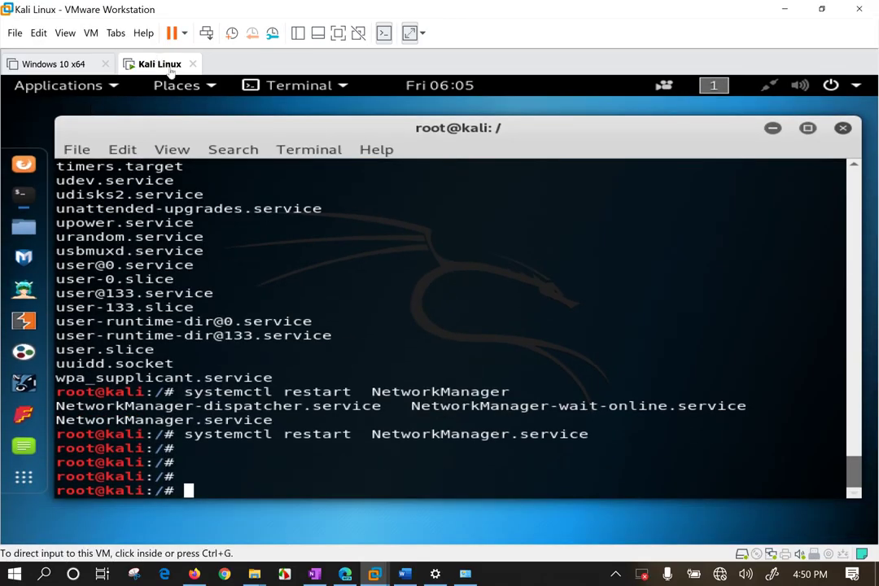
# Set the Kali Linux VM's network adapter to Bridged in its settings and confirm.
pyautogui.rightClick(149, 65)
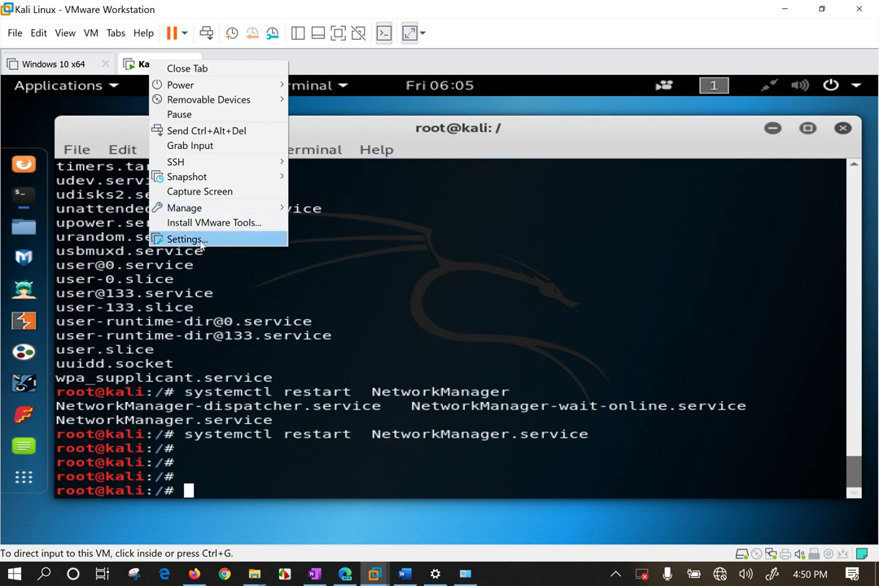
pyautogui.click(200, 242)
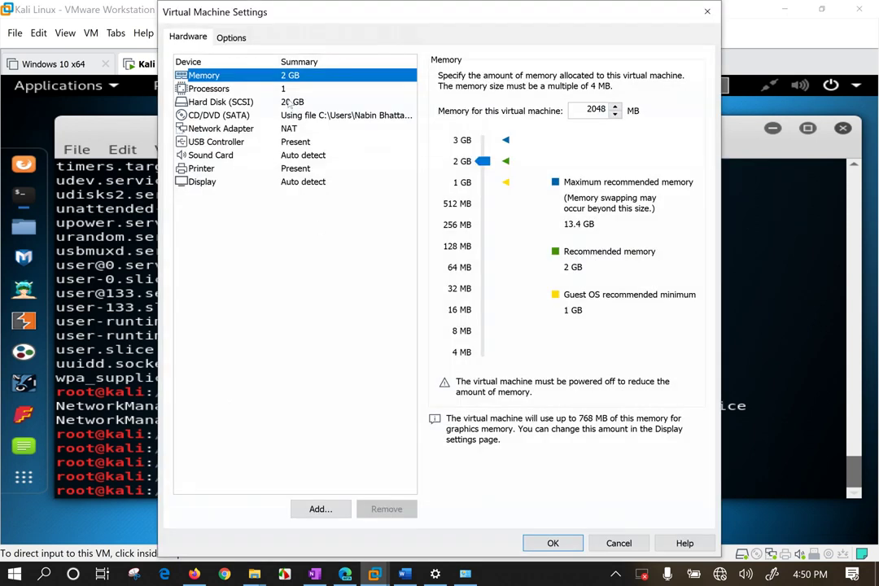
pyautogui.click(291, 129)
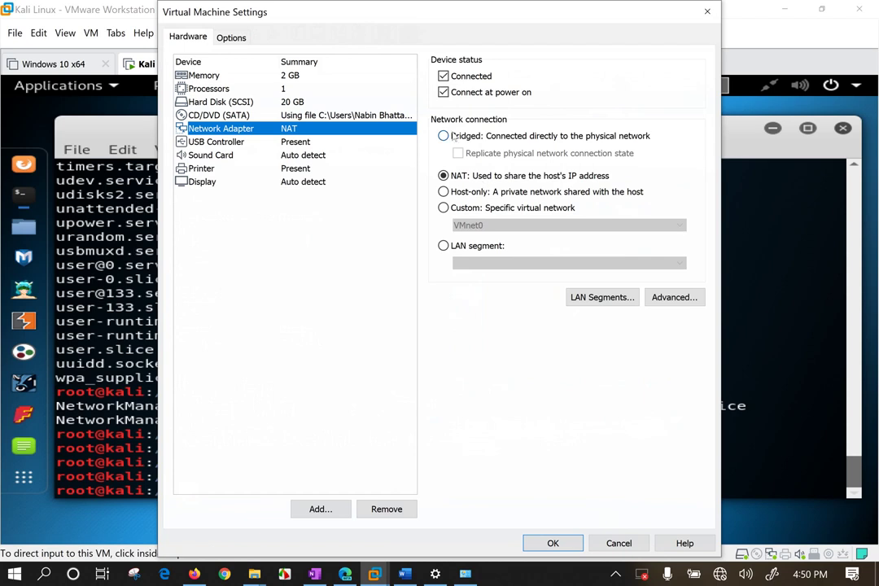
pyautogui.click(468, 139)
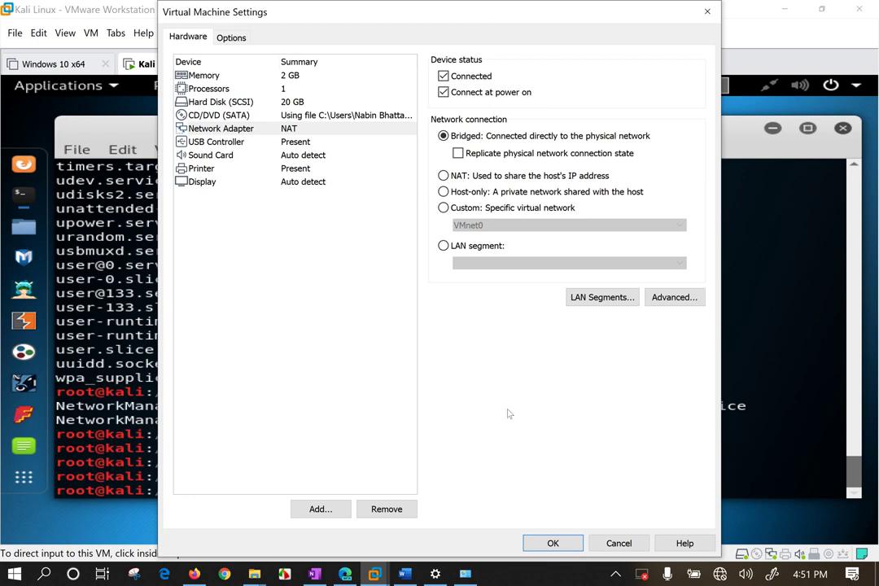
pyautogui.click(553, 543)
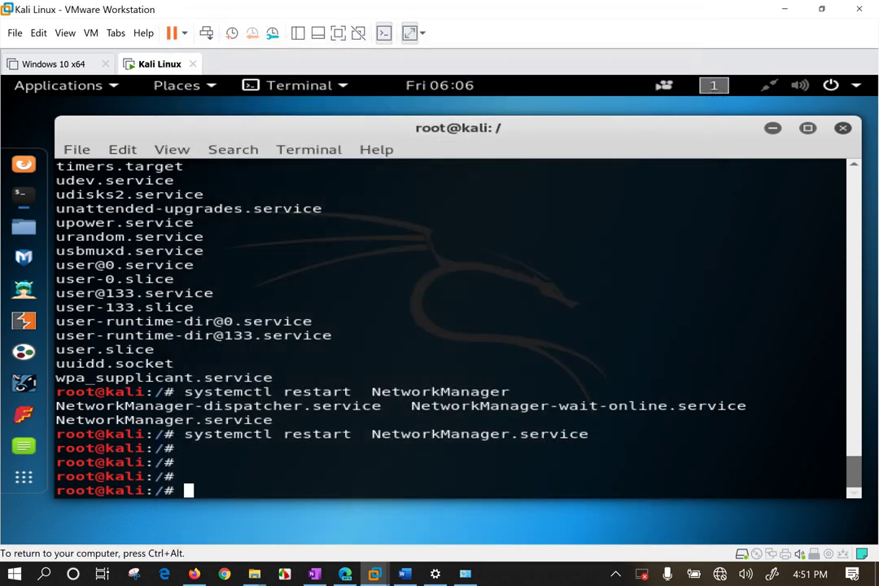
# Run 'nmcli device connect eth0' and check the connection in Kali's status menu.
pyautogui.write('nmcli connection ')
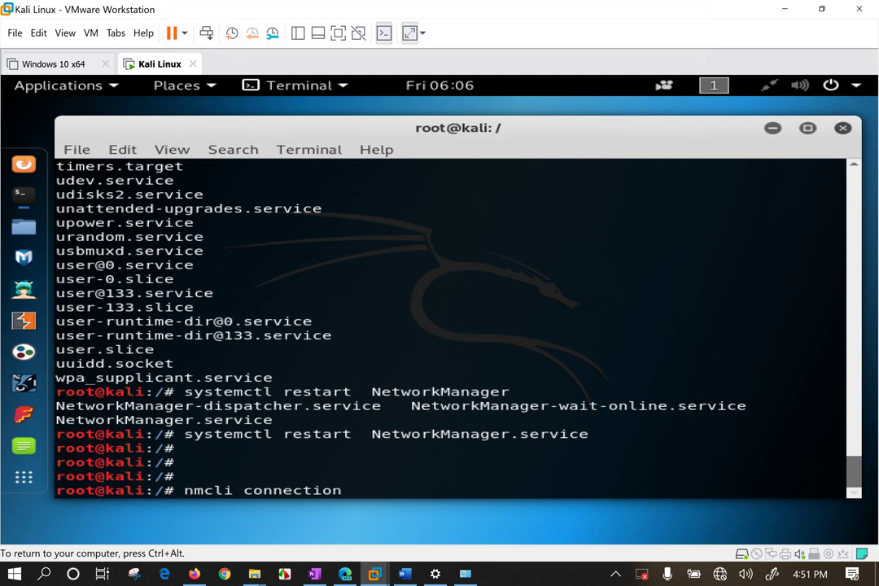
pyautogui.write('u')
pyautogui.press('BackSpace')
pyautogui.press('BackSpace')
pyautogui.press('BackSpace')
pyautogui.press('BackSpace')
pyautogui.press('BackSpace')
pyautogui.press('BackSpace')
pyautogui.press('BackSpace')
pyautogui.press('BackSpace')
pyautogui.press('BackSpace')
pyautogui.press('BackSpace')
pyautogui.press('BackSpace')
pyautogui.press('BackSpace')
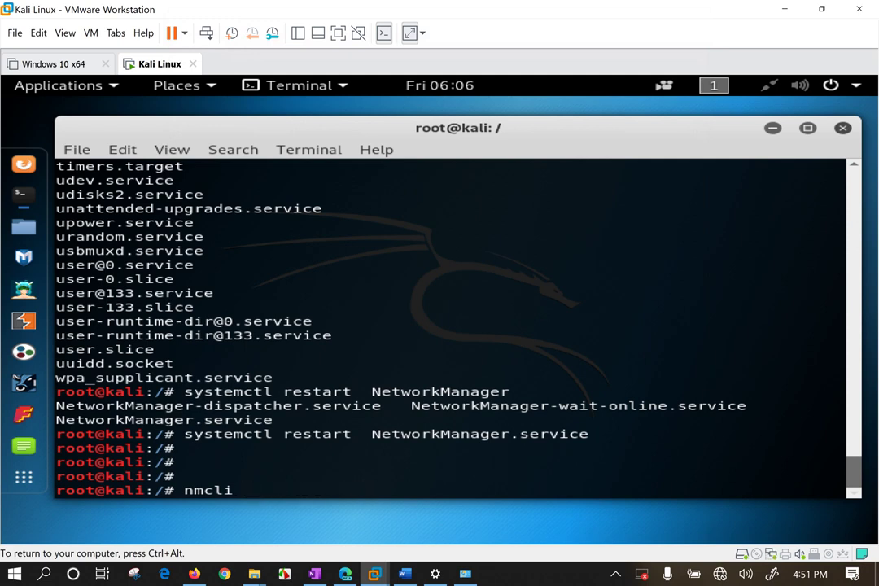
pyautogui.write('device co')
pyautogui.press('Tab')
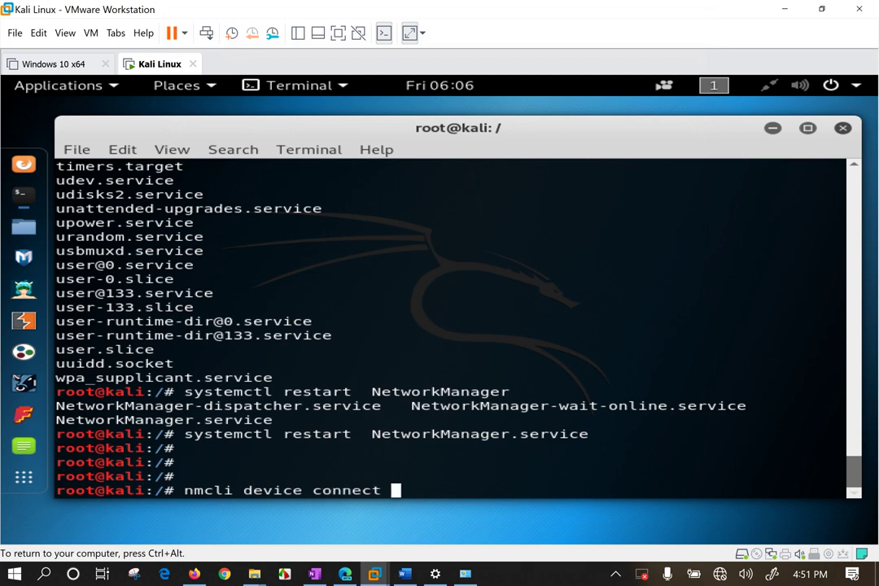
pyautogui.press('Tab')
pyautogui.press('Tab')
pyautogui.write('e')
pyautogui.press('Tab')
pyautogui.press('Return')
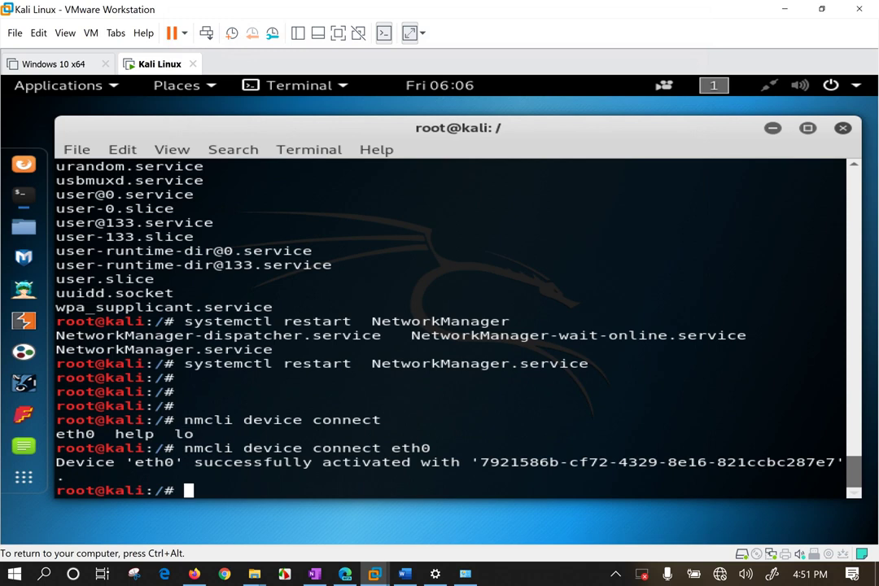
pyautogui.hotkey('ctrl', 'alt')
pyautogui.click(775, 86)
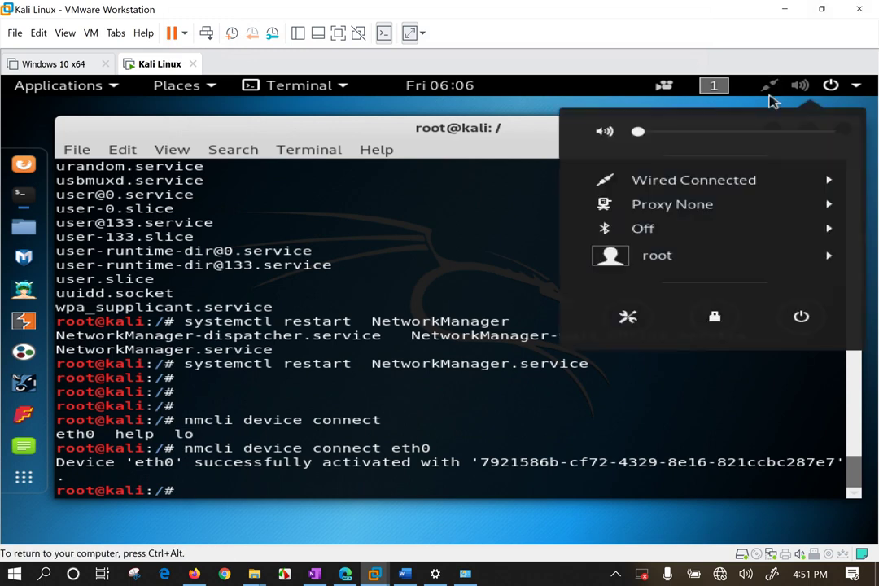
pyautogui.click(415, 313)
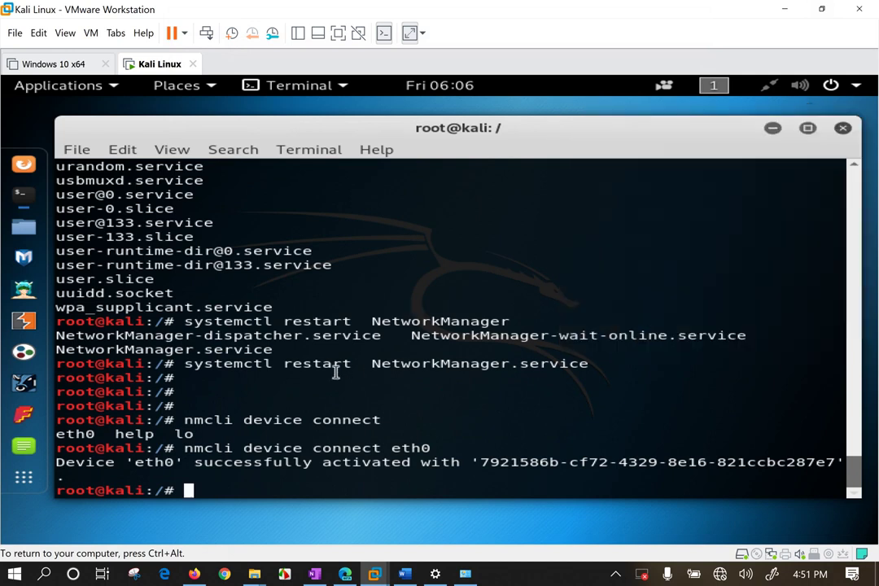
# Activate 'Wired connection 1' with nmcli connection up.
pyautogui.write('nmcli connection ')
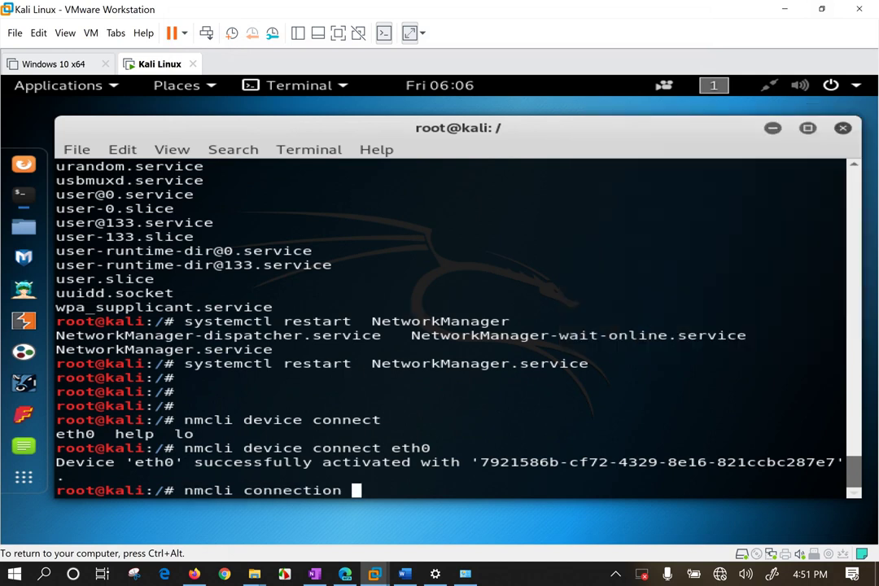
pyautogui.write('up')
pyautogui.press('Tab')
pyautogui.press('Tab')
pyautogui.write('W')
pyautogui.press('Tab')
pyautogui.press('Return')
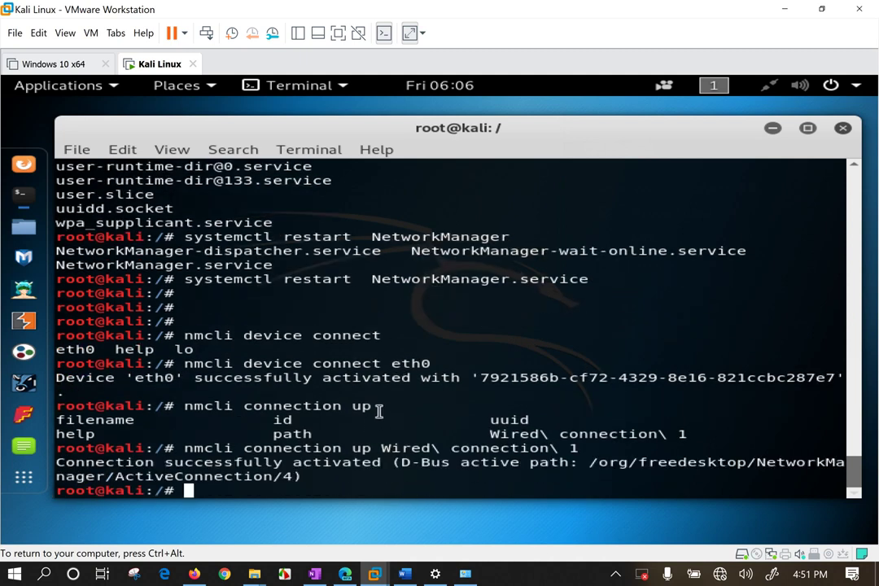
pyautogui.moveTo(381, 408); pyautogui.dragTo(400, 410)
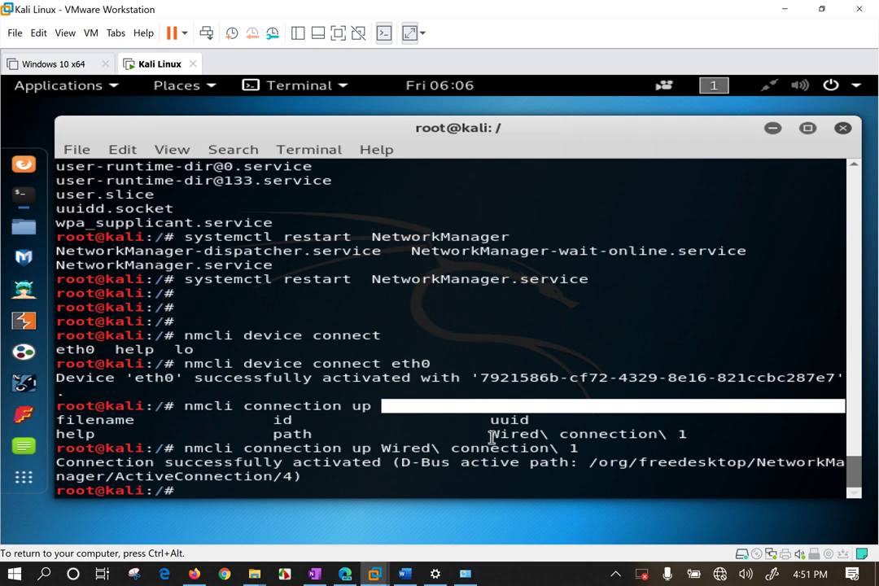
pyautogui.moveTo(490, 434); pyautogui.dragTo(693, 437)
pyautogui.click(285, 490)
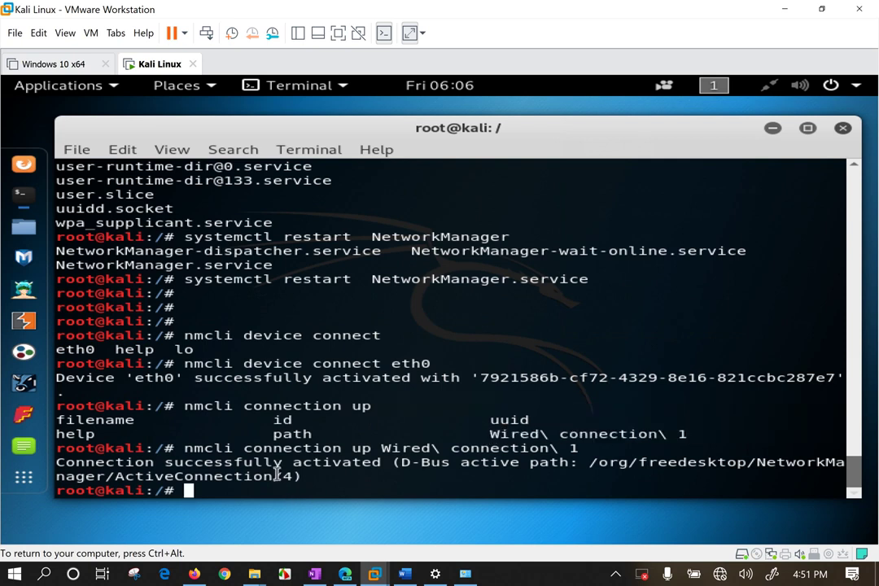
pyautogui.press('Return')
# Run ifconfig and confirm eth0's address is 192.168.31.111.
pyautogui.write('IFCO')
pyautogui.press('BackSpace')
pyautogui.press('BackSpace')
pyautogui.press('BackSpace')
pyautogui.press('BackSpace')
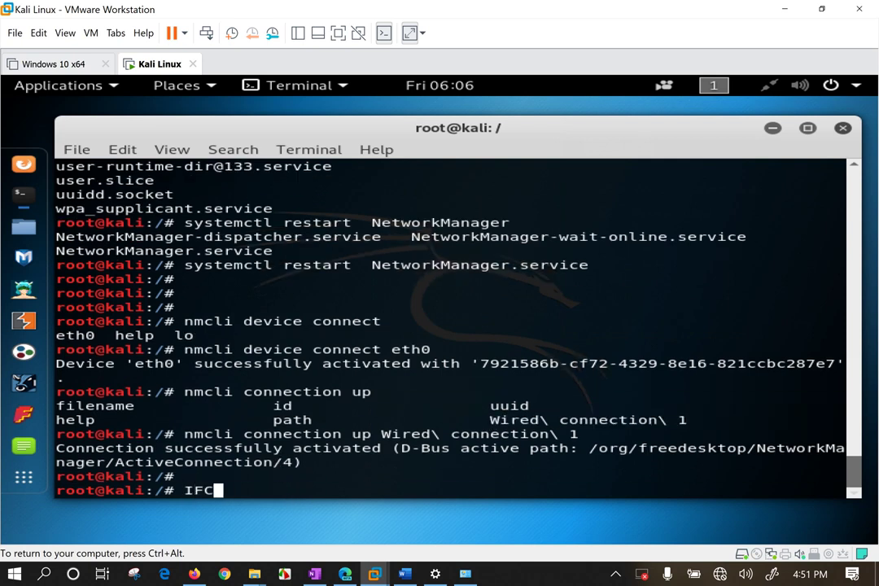
pyautogui.write('ifconfig')
pyautogui.press('Return')
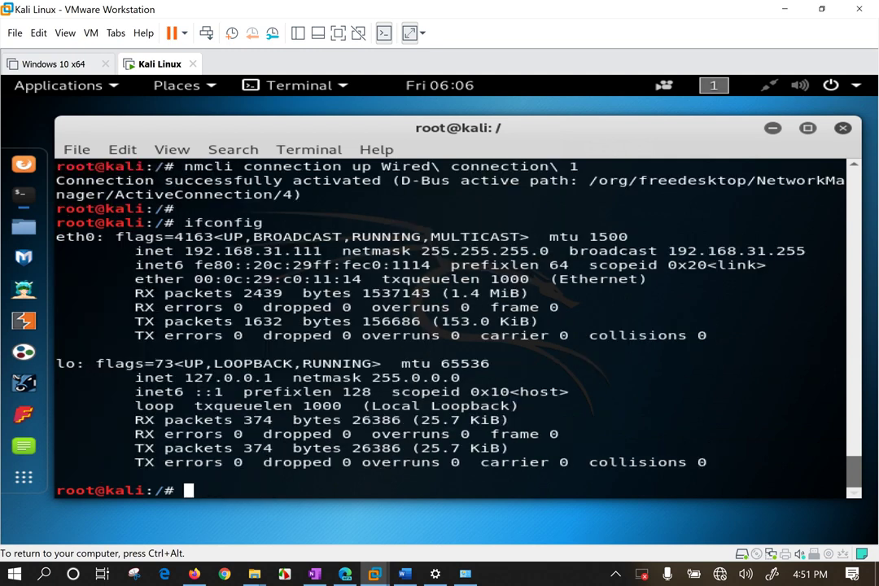
pyautogui.doubleClick(262, 251)
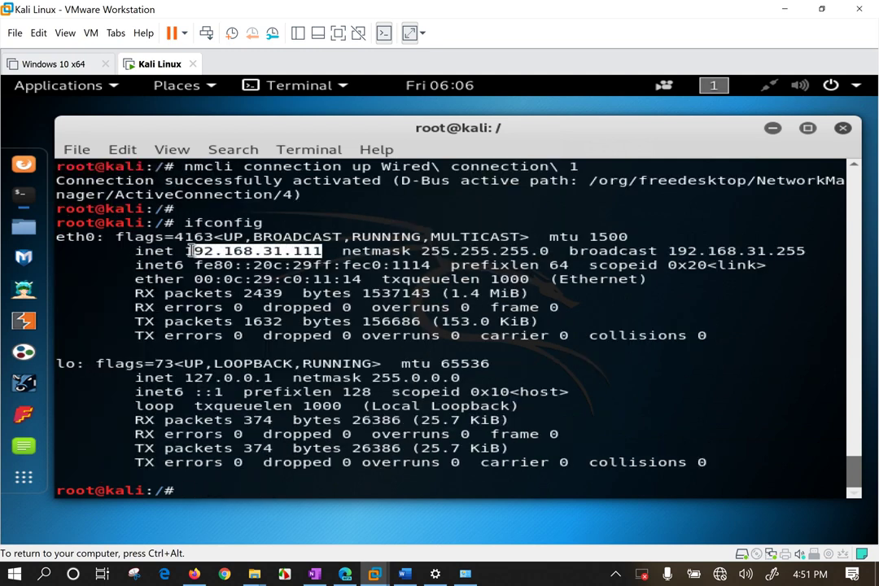
# Confirm in the VM settings that the Network Adapter is set to Bridged.
pyautogui.click(366, 360)
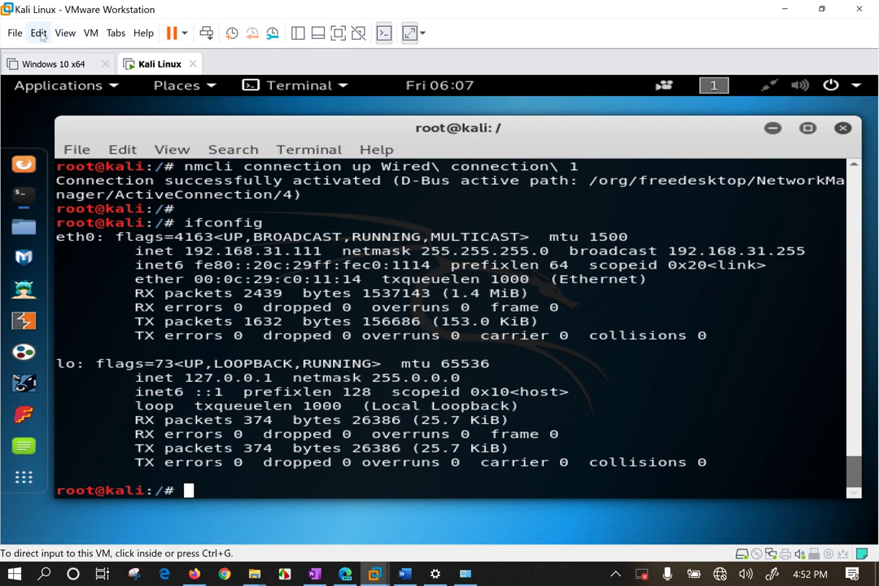
pyautogui.click(181, 33)
pyautogui.click(234, 232)
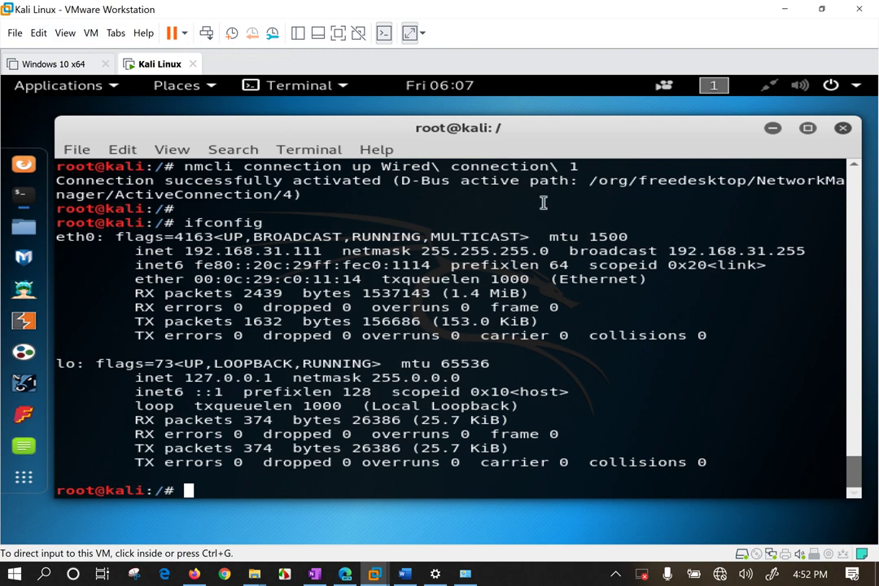
pyautogui.hotkey('ctrl', 'd')
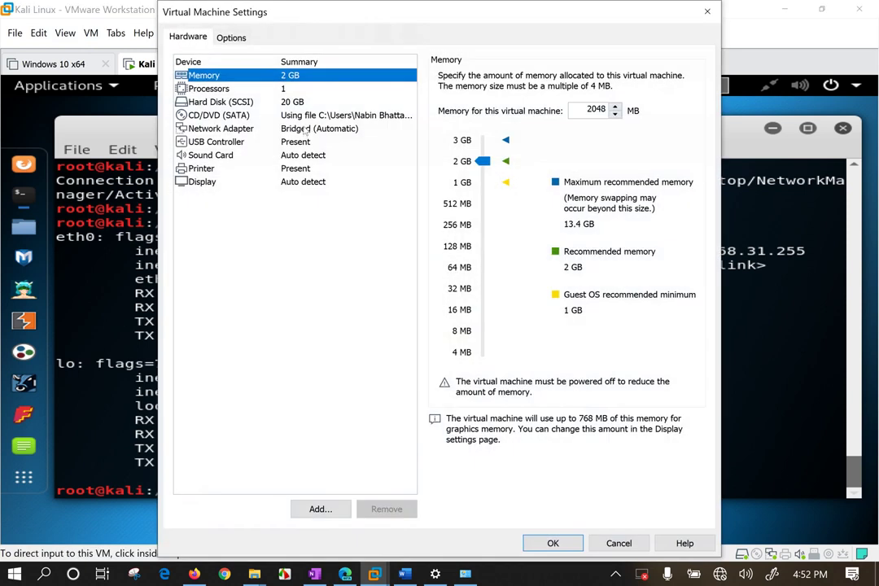
pyautogui.click(244, 129)
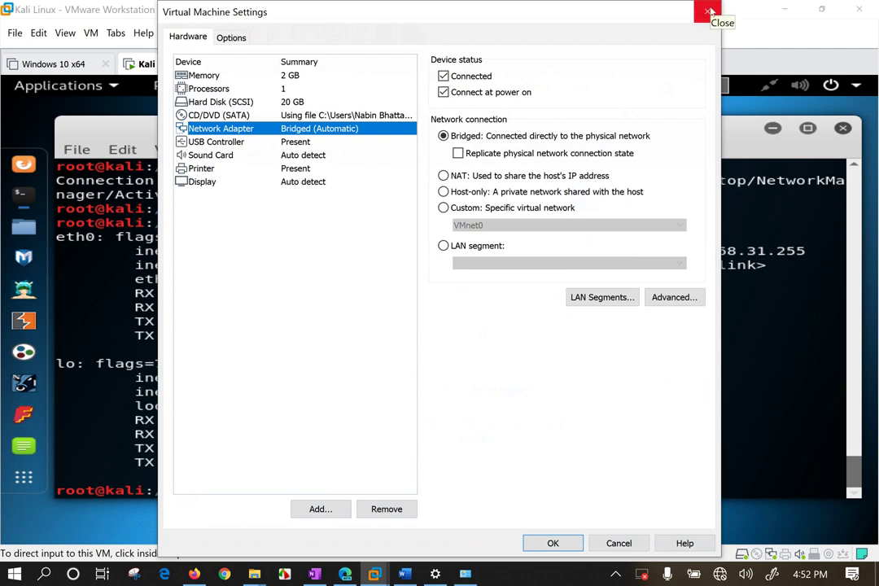
pyautogui.click(489, 136)
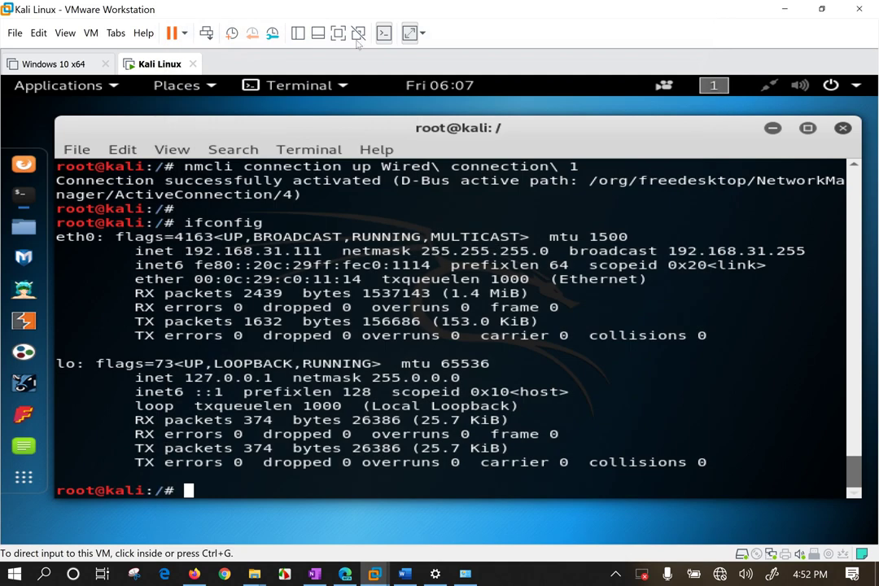
pyautogui.click(708, 11)
# Launch the Virtual Network Editor from the Edit menu and bring it to front.
pyautogui.click(38, 32)
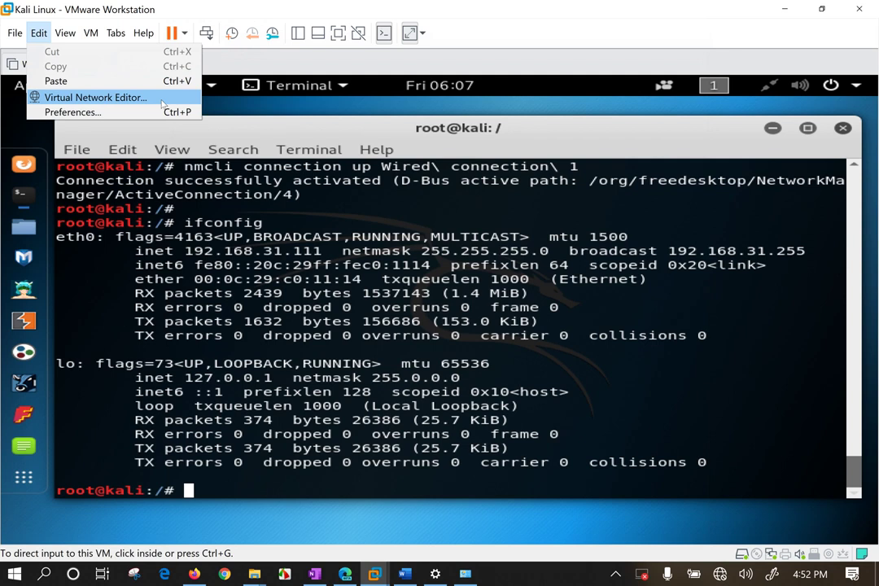
pyautogui.click(163, 104)
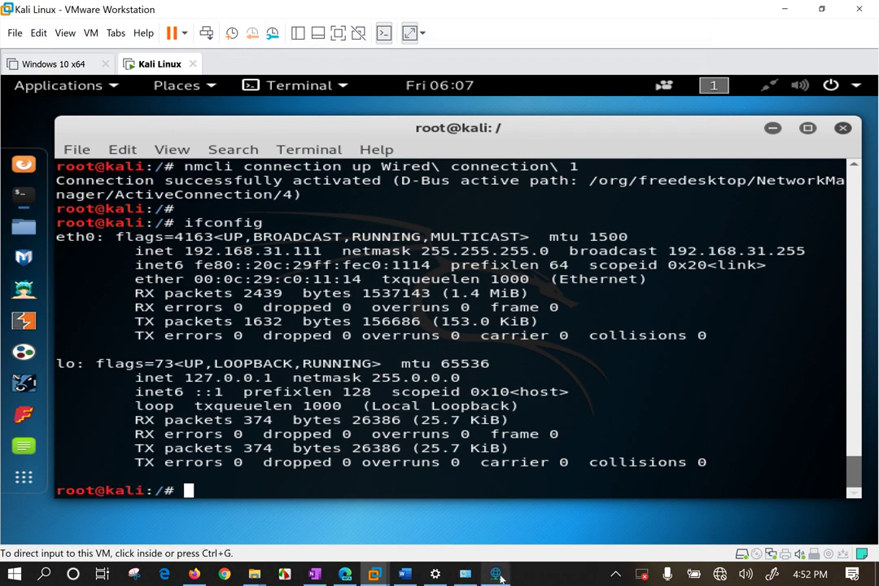
pyautogui.click(500, 577)
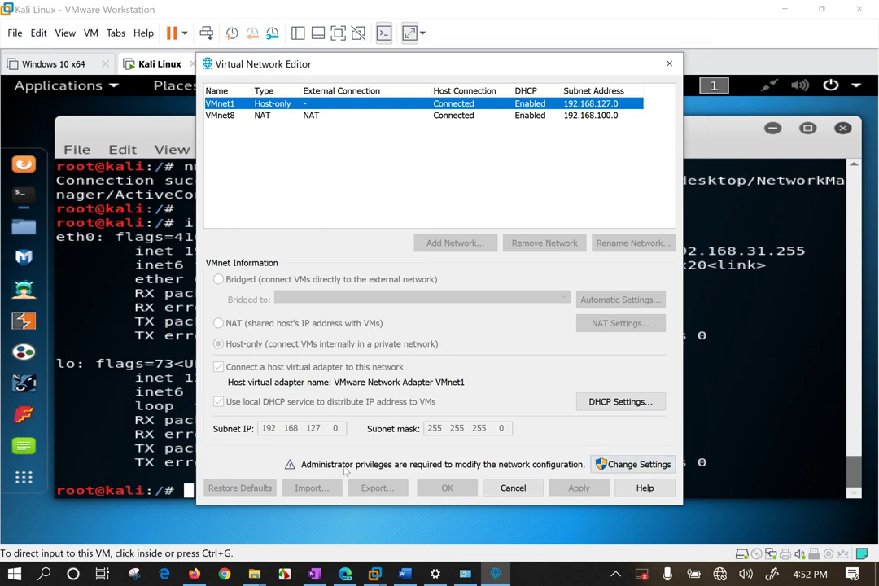
# Unlock network settings with Change Settings, select VMnet0, and set Bridged to Automatic.
pyautogui.click(627, 465)
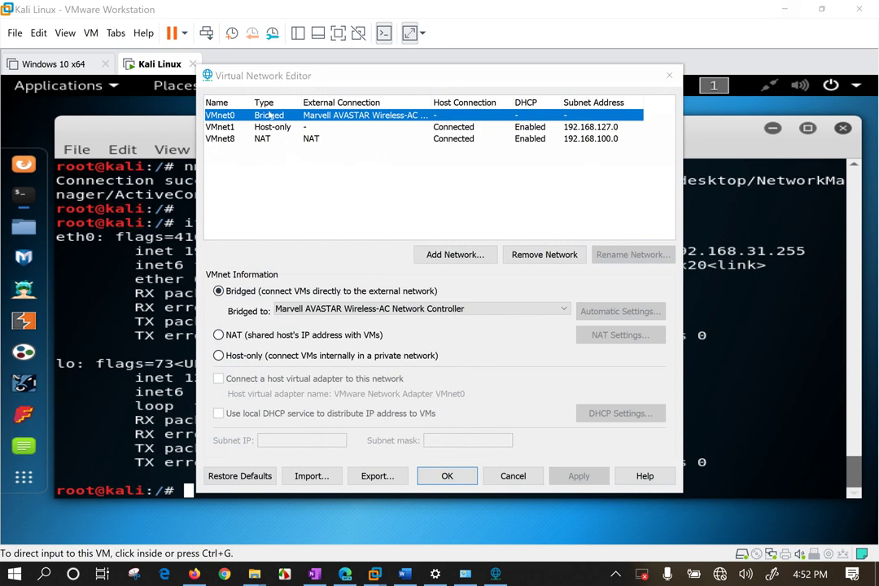
pyautogui.click(236, 292)
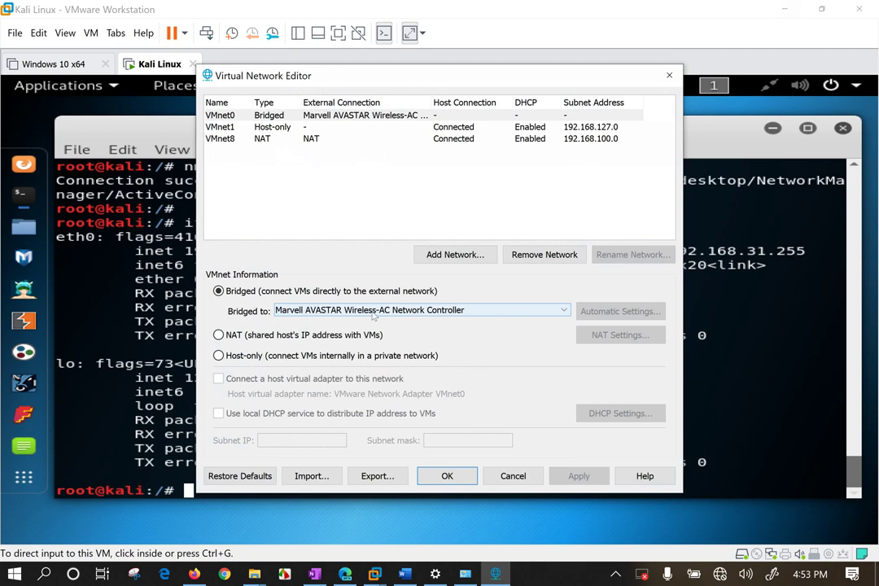
pyautogui.click(719, 573)
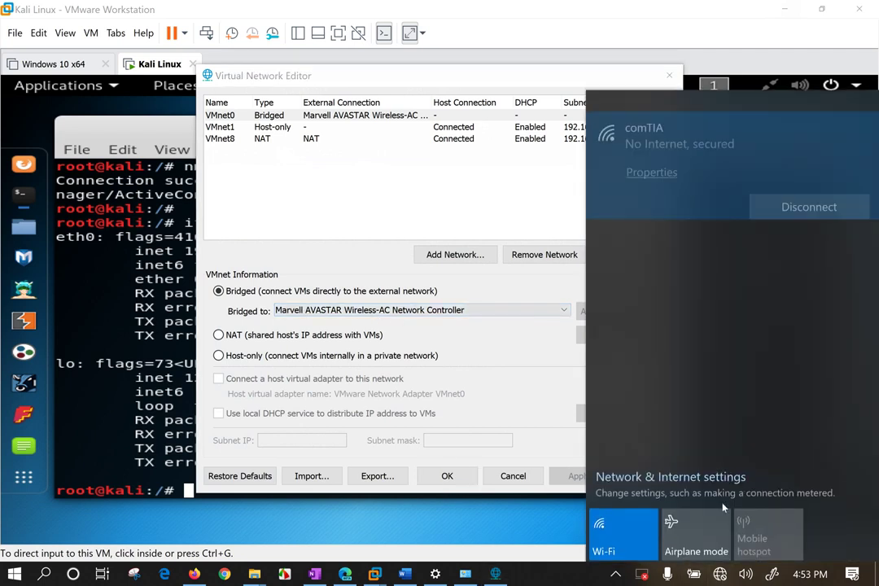
pyautogui.click(295, 290)
pyautogui.click(366, 311)
pyautogui.click(297, 322)
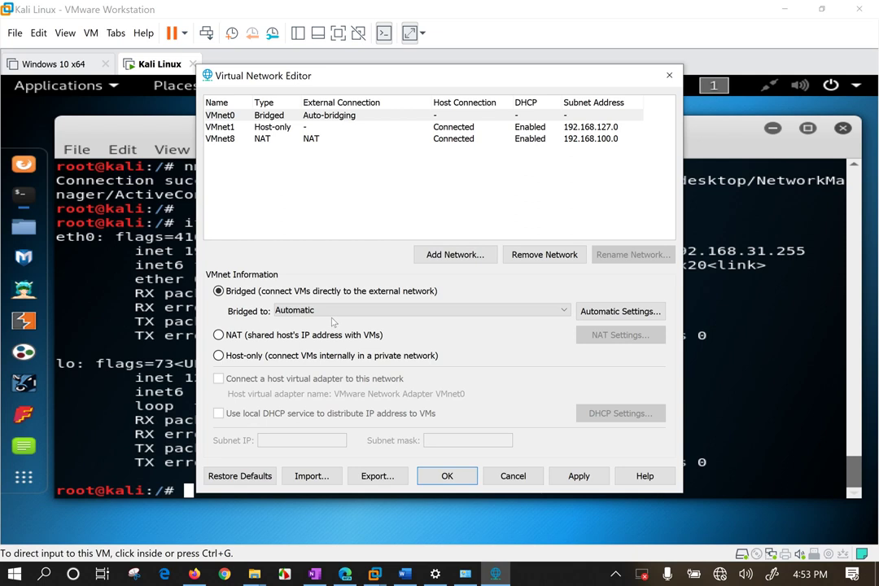
pyautogui.click(334, 311)
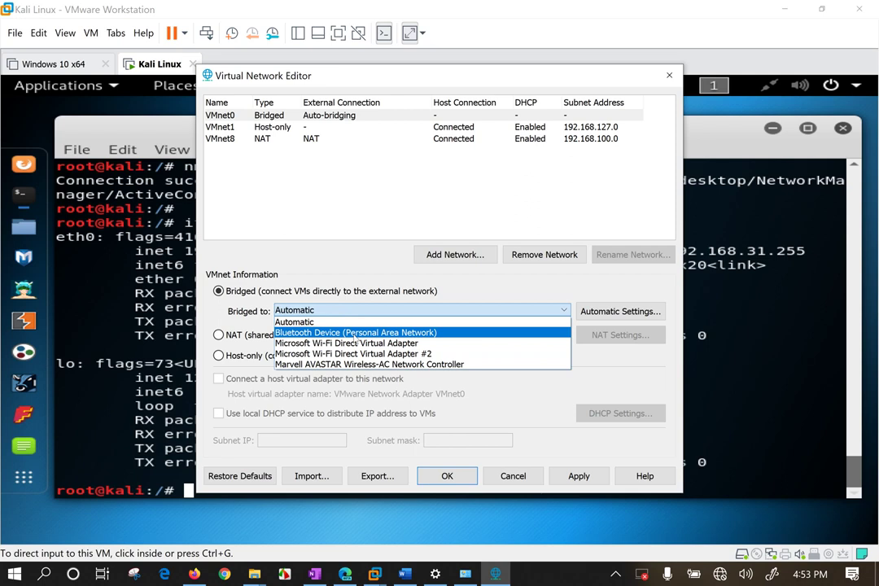
# Check the host Wi-Fi, try bridging VMnet0 to Bluetooth, then revert to Automatic.
pyautogui.click(722, 575)
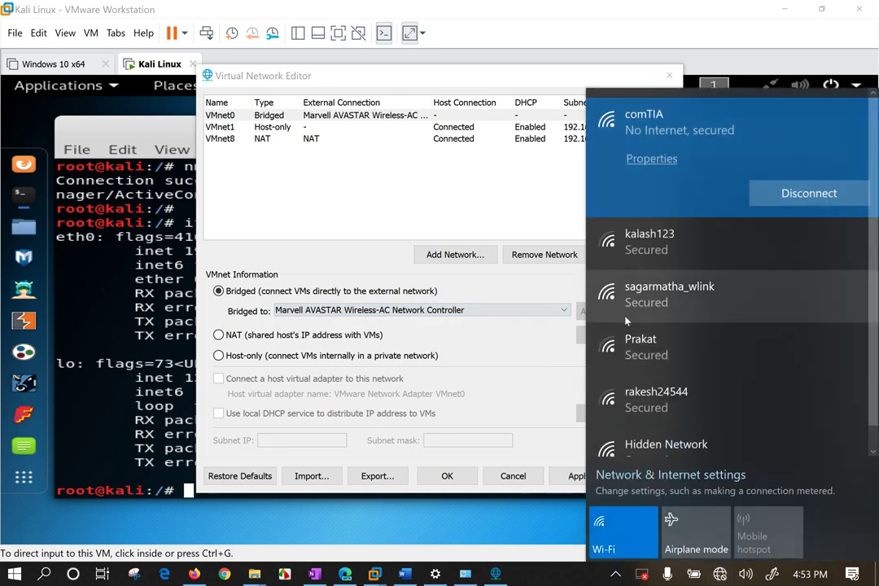
pyautogui.click(423, 310)
pyautogui.click(423, 310)
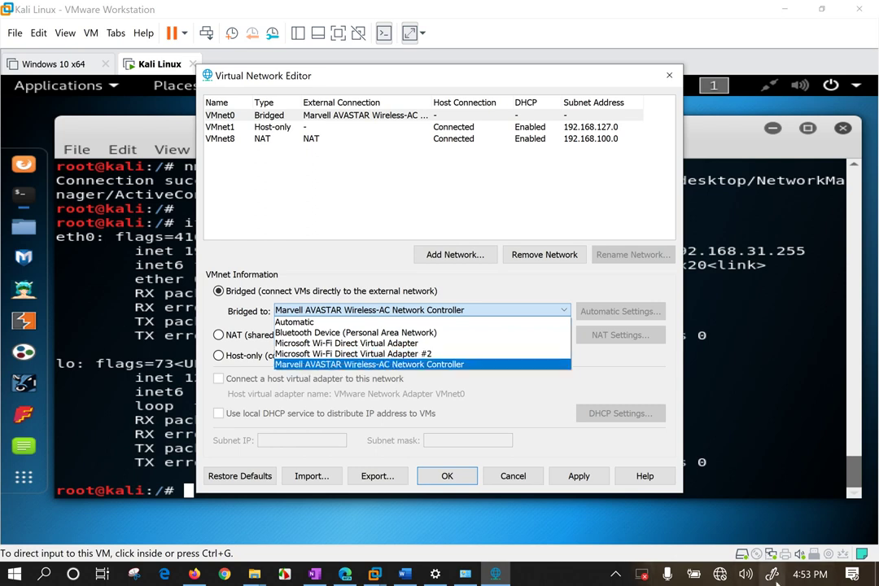
pyautogui.click(714, 575)
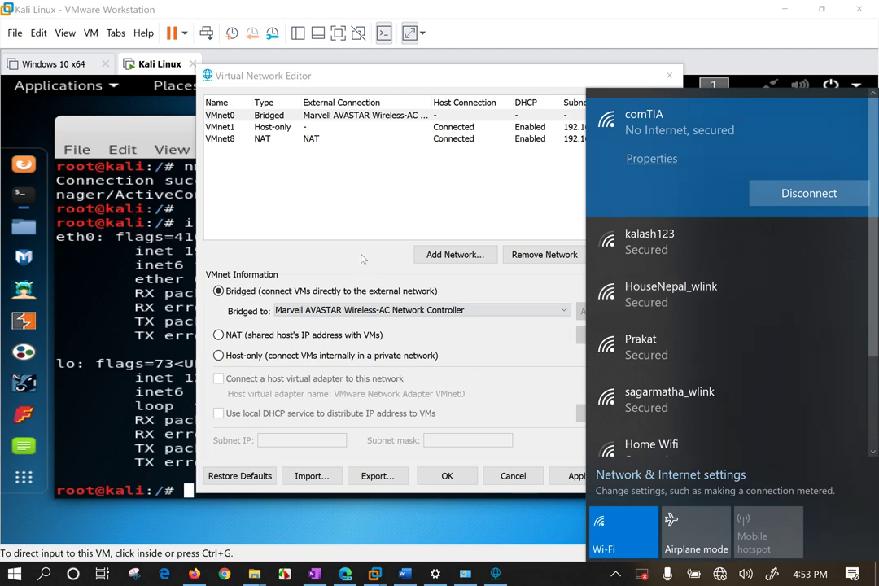
pyautogui.click(560, 309)
pyautogui.click(363, 310)
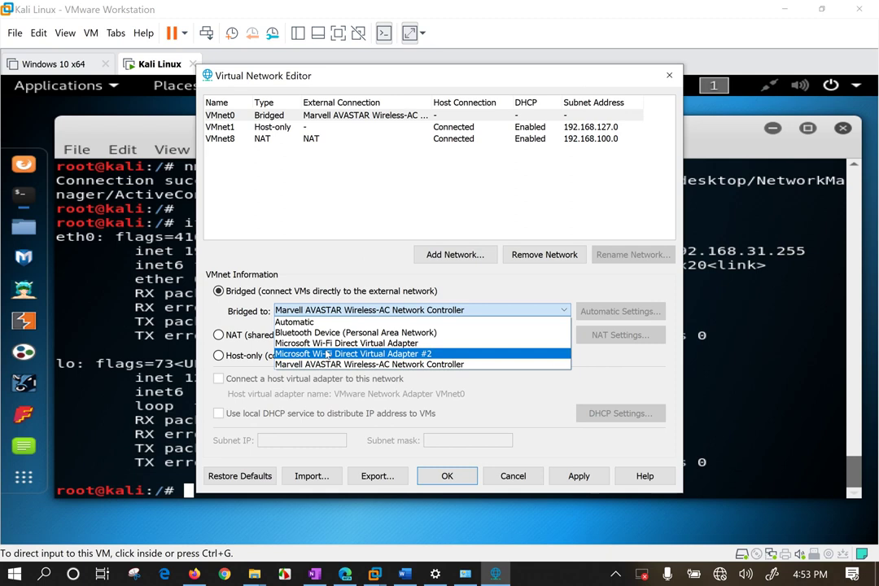
pyautogui.click(331, 331)
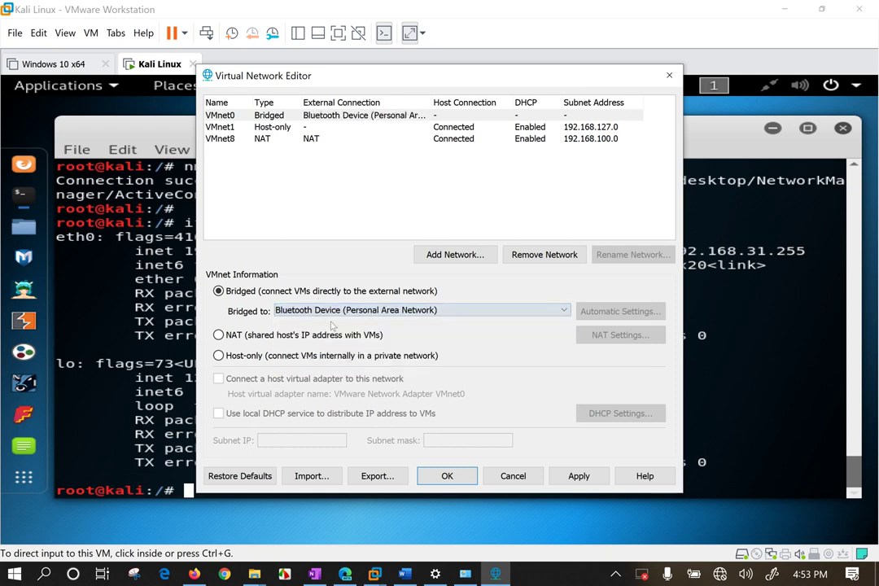
pyautogui.click(334, 311)
pyautogui.click(297, 323)
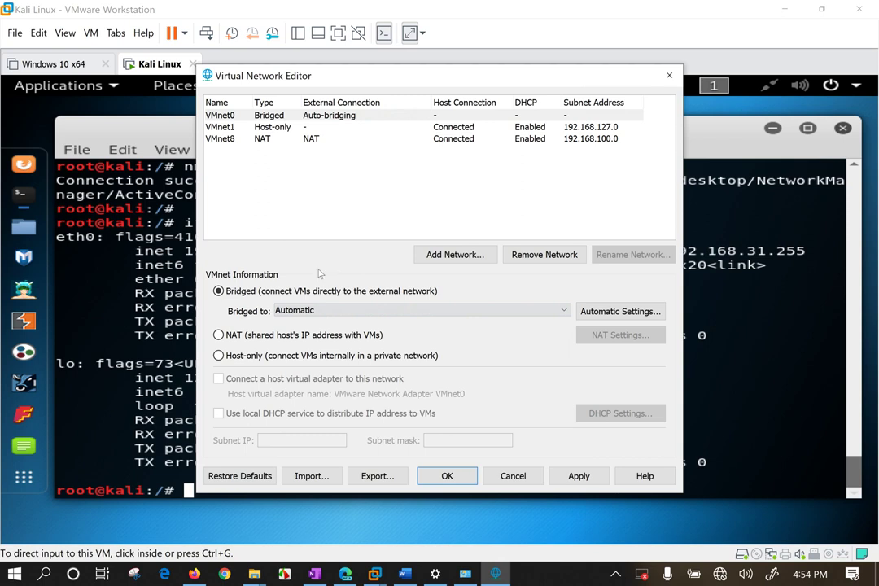
# Bridge VMnet0 to the Marvell AVASTAR Wireless-AC adapter, then Apply and OK.
pyautogui.click(324, 311)
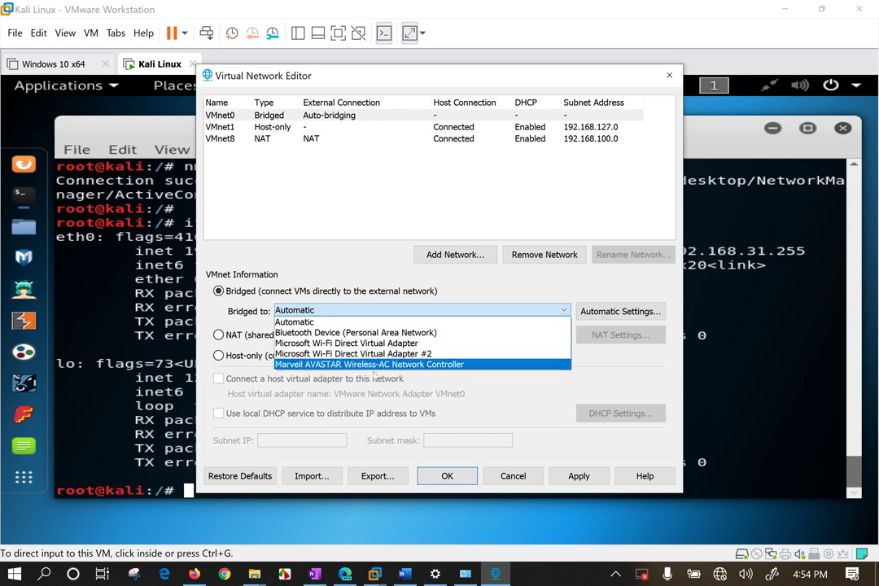
pyautogui.click(433, 368)
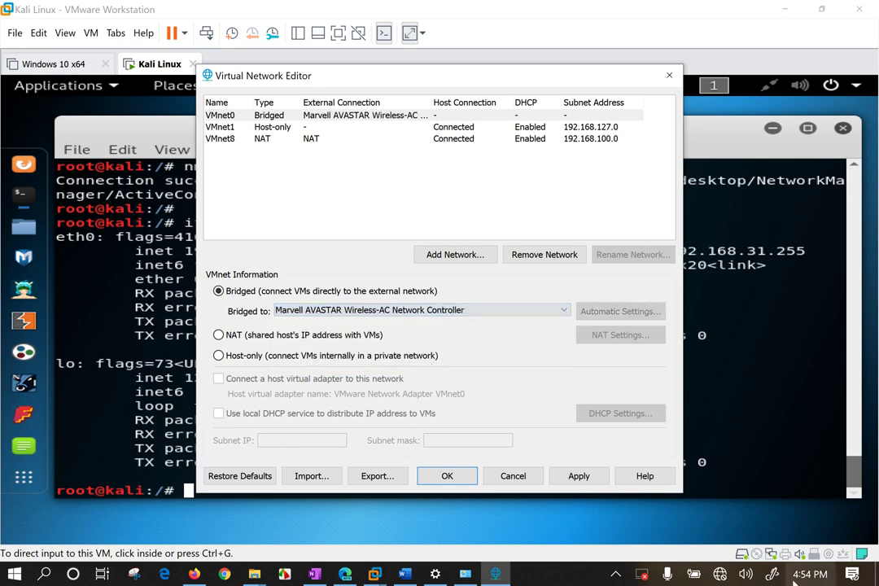
pyautogui.click(571, 477)
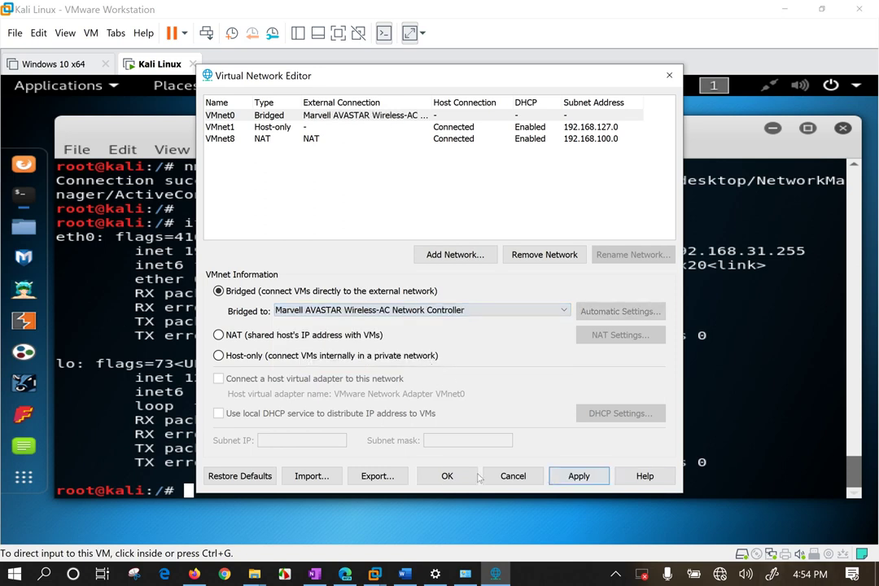
pyautogui.click(435, 478)
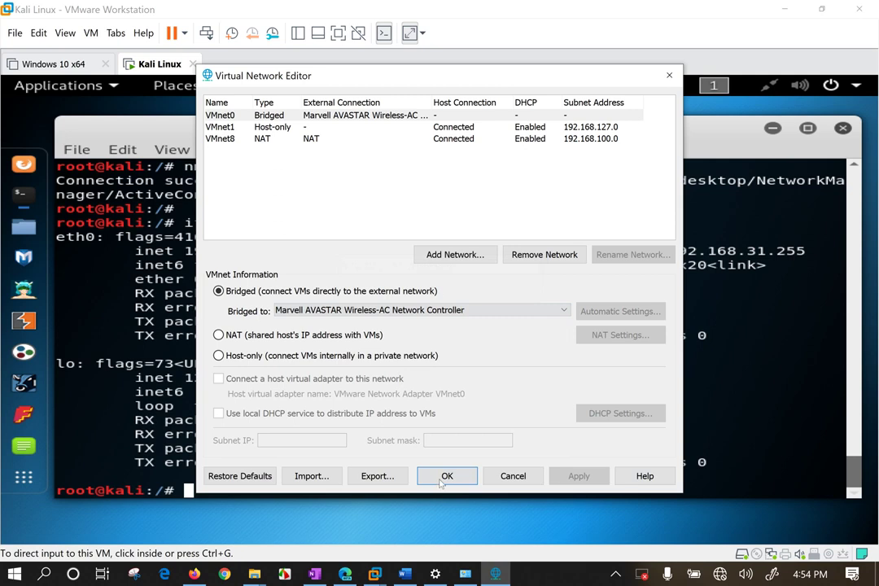
pyautogui.click(443, 479)
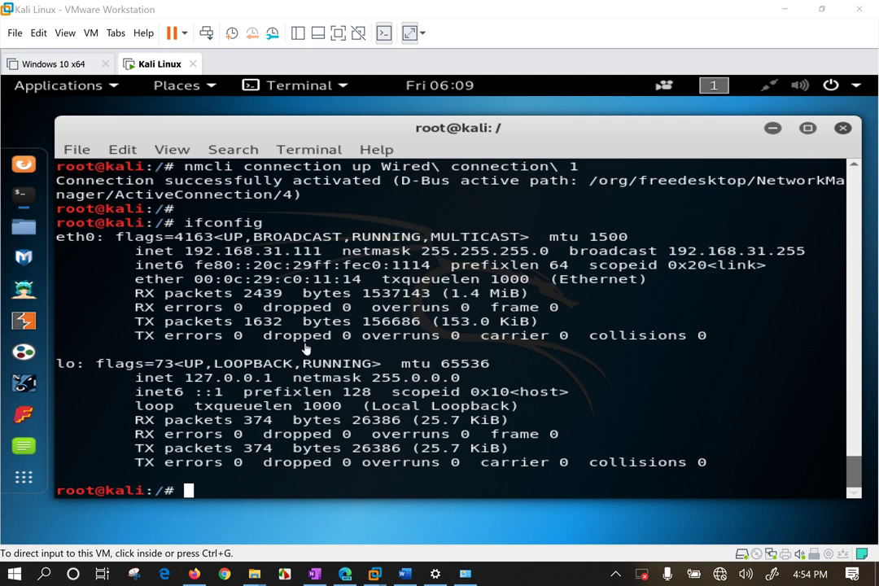
# Run history in the Kali VM and highlight the nmcli and NetworkManager restart entries.
pyautogui.click(316, 206)
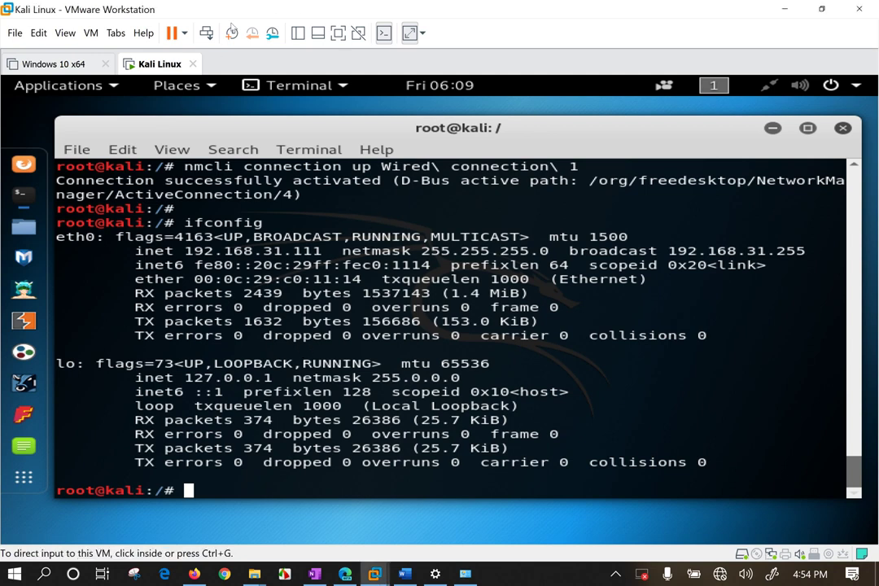
pyautogui.click(147, 75)
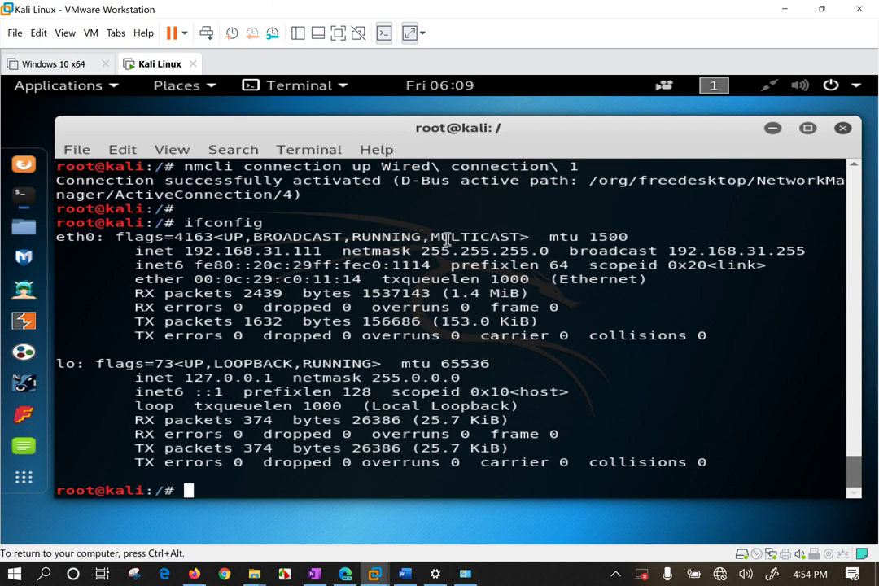
pyautogui.write('history')
pyautogui.press('Return')
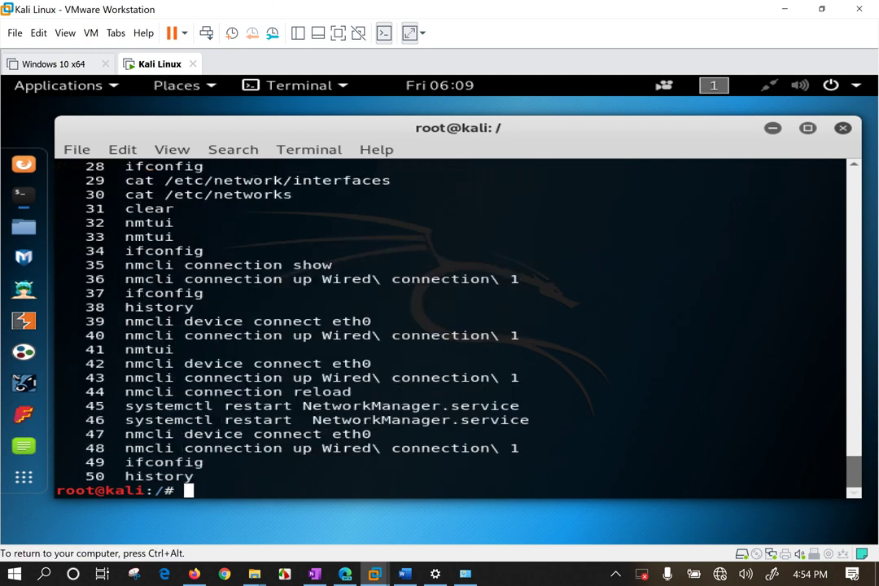
pyautogui.moveTo(124, 363); pyautogui.dragTo(384, 362)
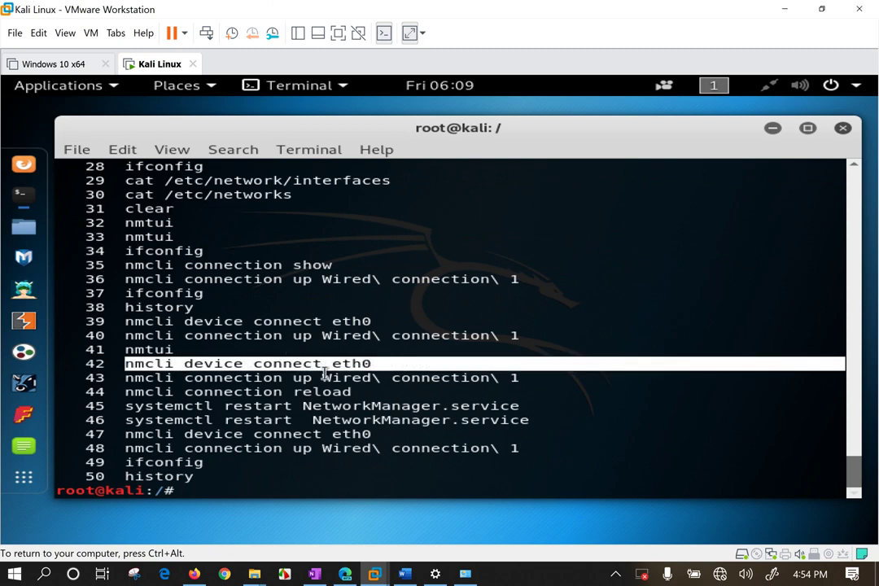
pyautogui.moveTo(193, 377); pyautogui.dragTo(480, 382)
pyautogui.moveTo(556, 378); pyautogui.dragTo(95, 359)
pyautogui.moveTo(127, 406); pyautogui.dragTo(545, 408)
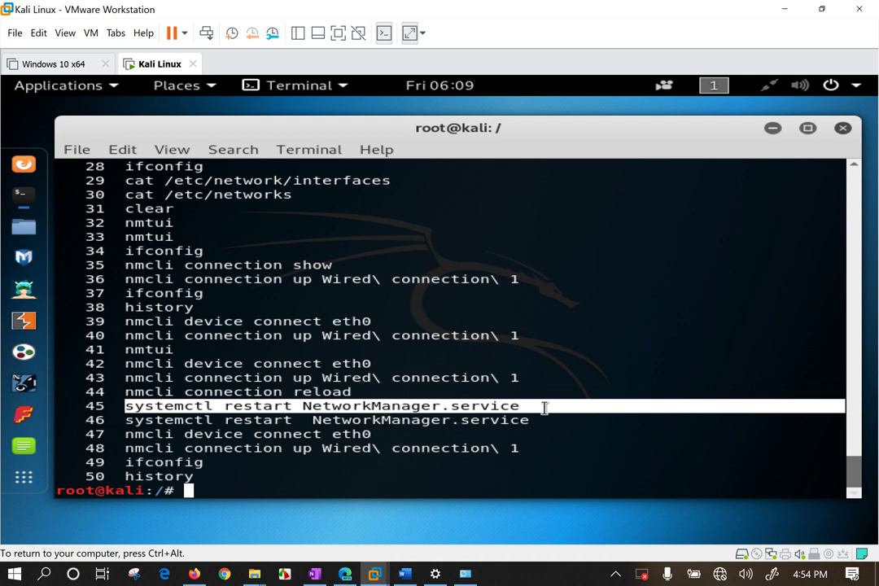
pyautogui.rightClick(157, 62)
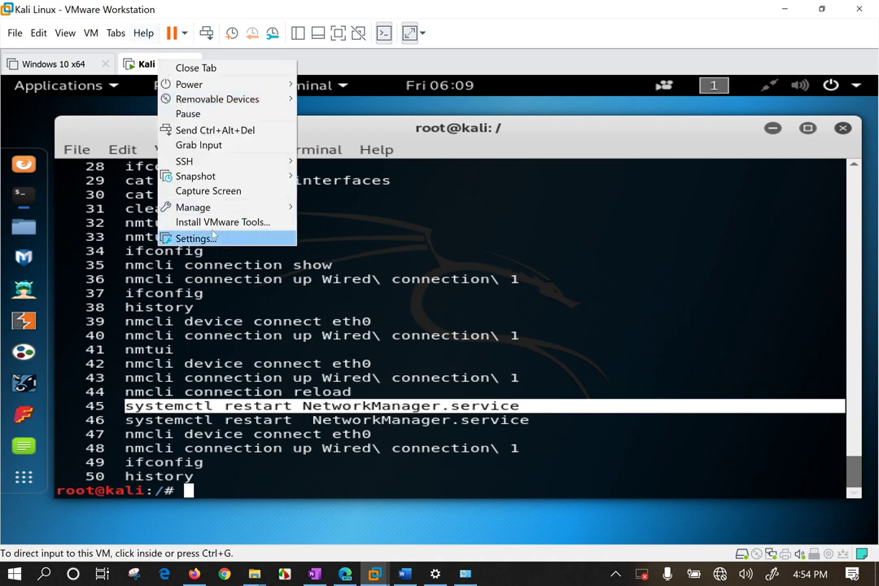
pyautogui.click(211, 236)
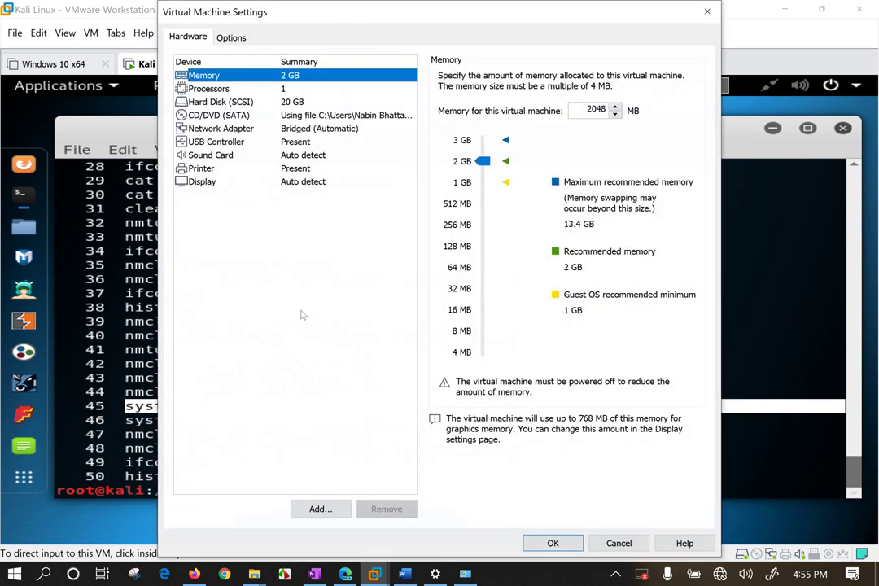
pyautogui.click(314, 130)
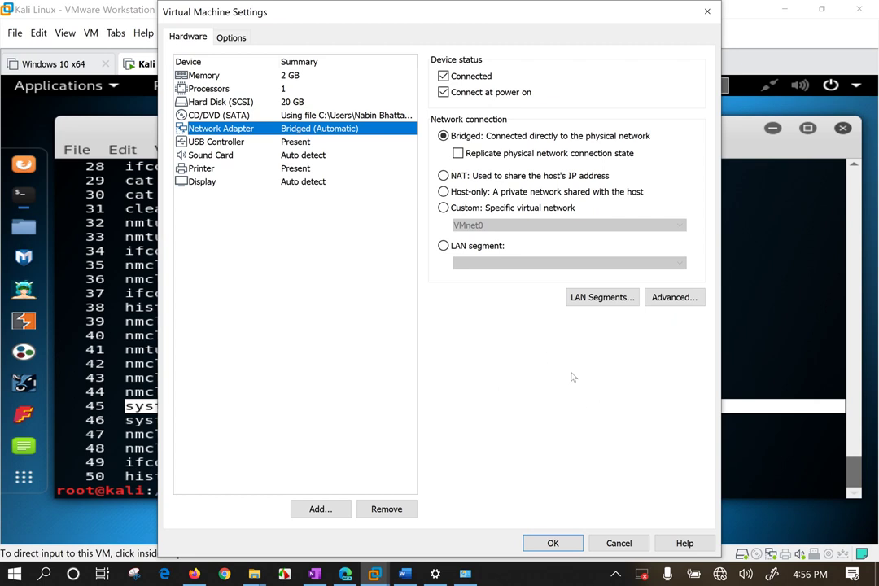
pyautogui.click(269, 279)
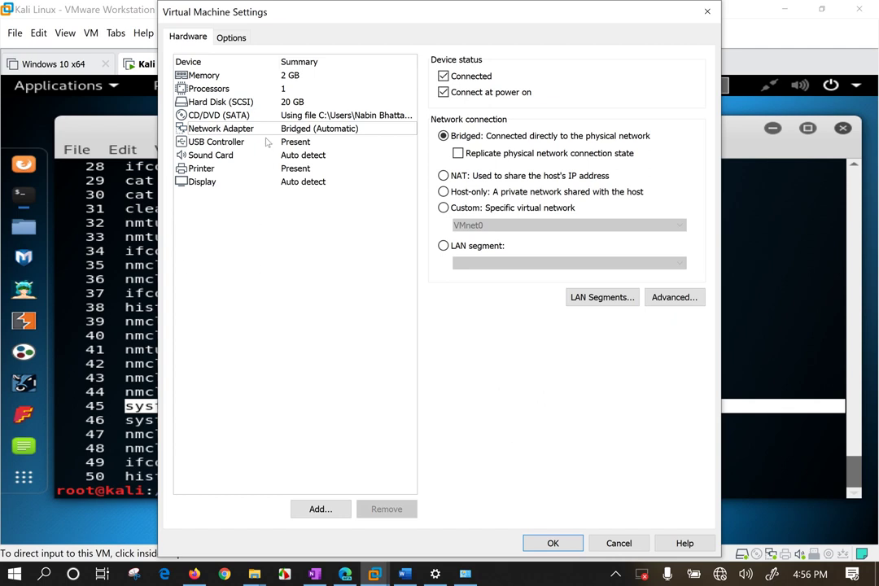
pyautogui.click(301, 132)
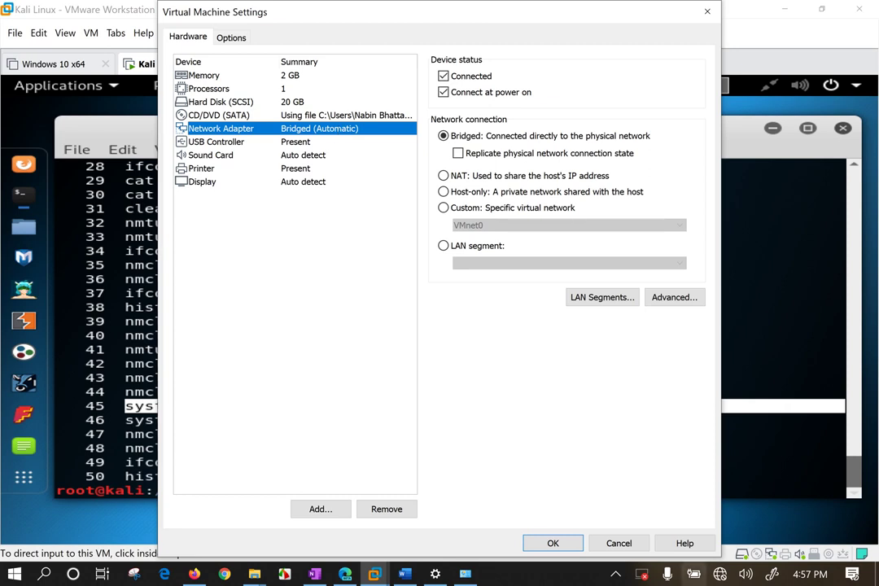
pyautogui.click(720, 574)
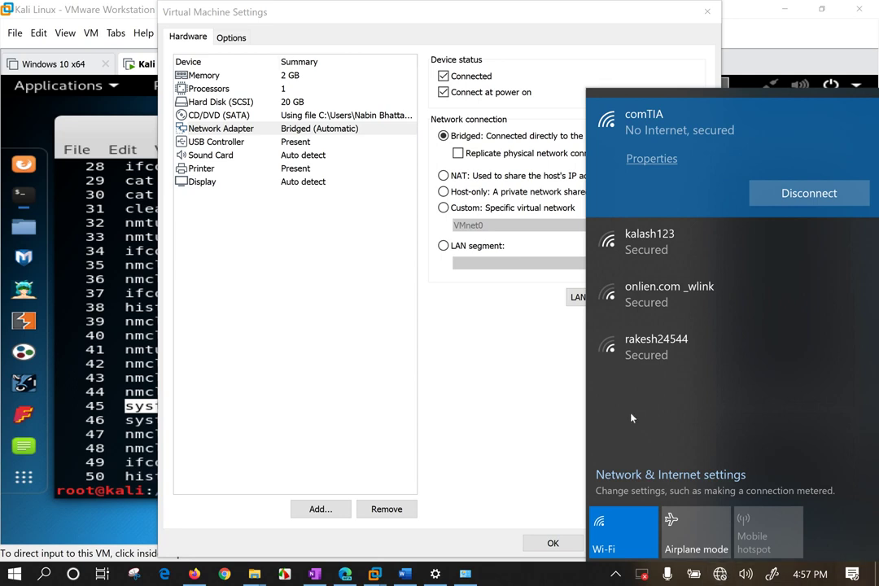
pyautogui.click(505, 381)
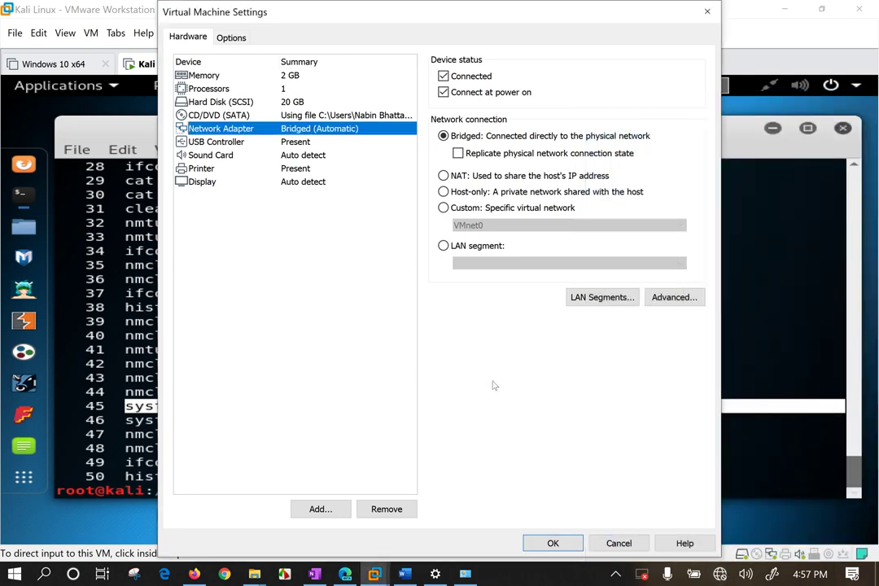
pyautogui.click(553, 544)
pyautogui.click(473, 297)
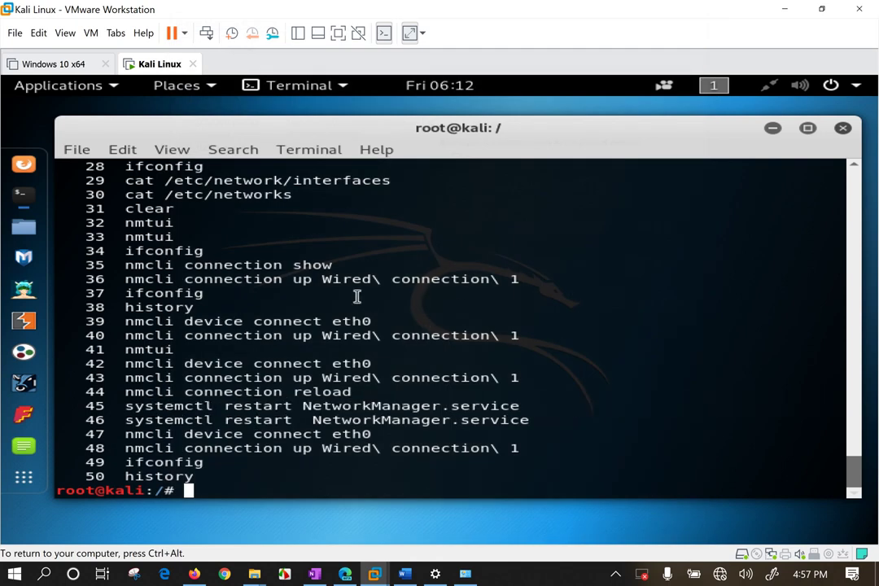
# Run ifconfig, then ping gateway 192.168.31.1 and stop to view 0% loss.
pyautogui.write('ifconfig')
pyautogui.press('Return')
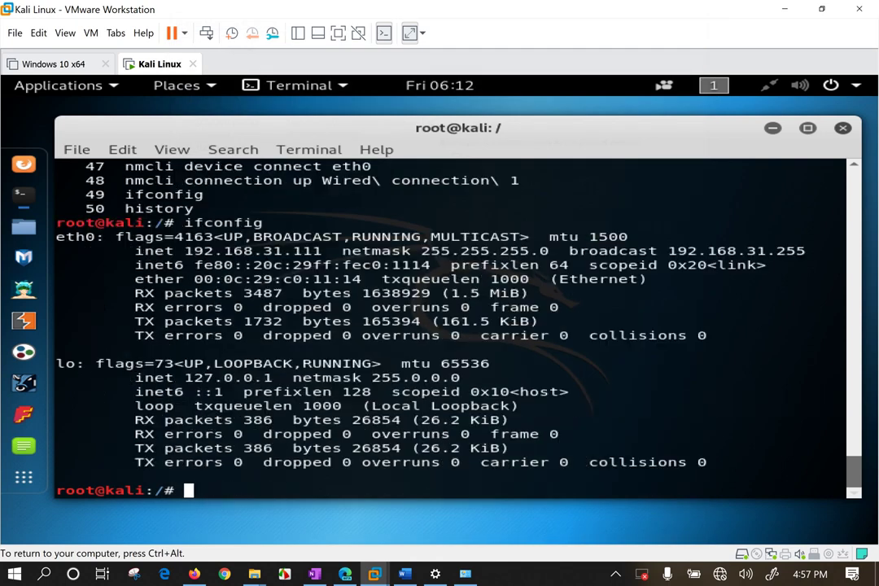
pyautogui.moveTo(185, 251); pyautogui.dragTo(321, 251)
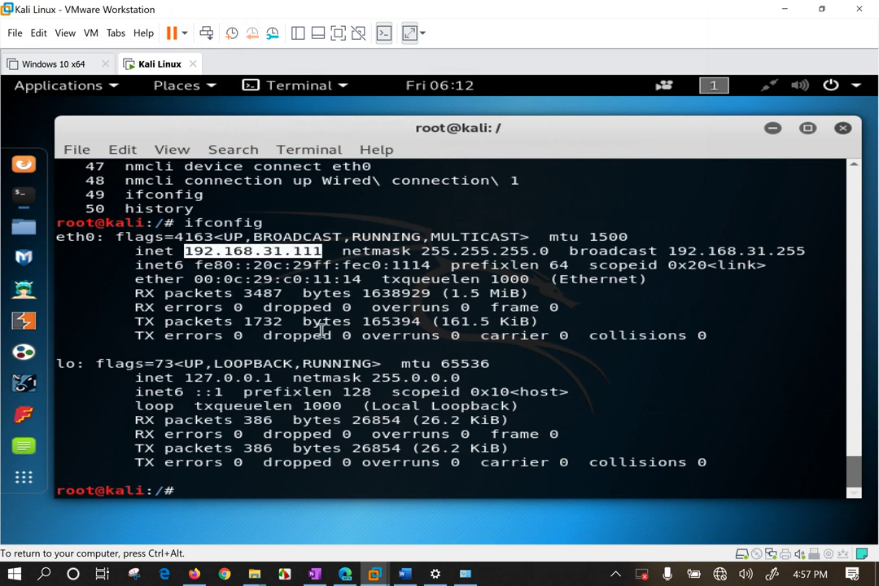
pyautogui.write('ping 19')
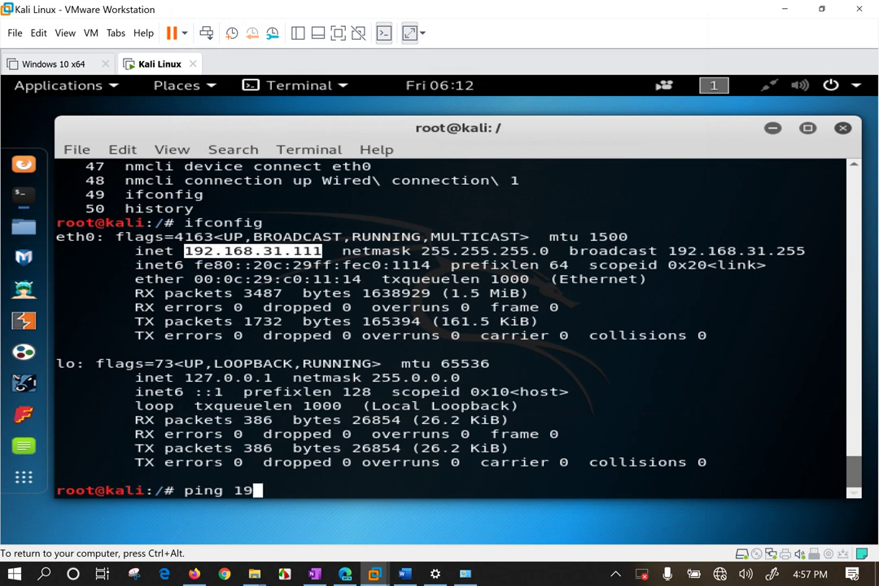
pyautogui.write('2.168.31.1')
pyautogui.press('Return')
pyautogui.hotkey('ctrl', 'c')
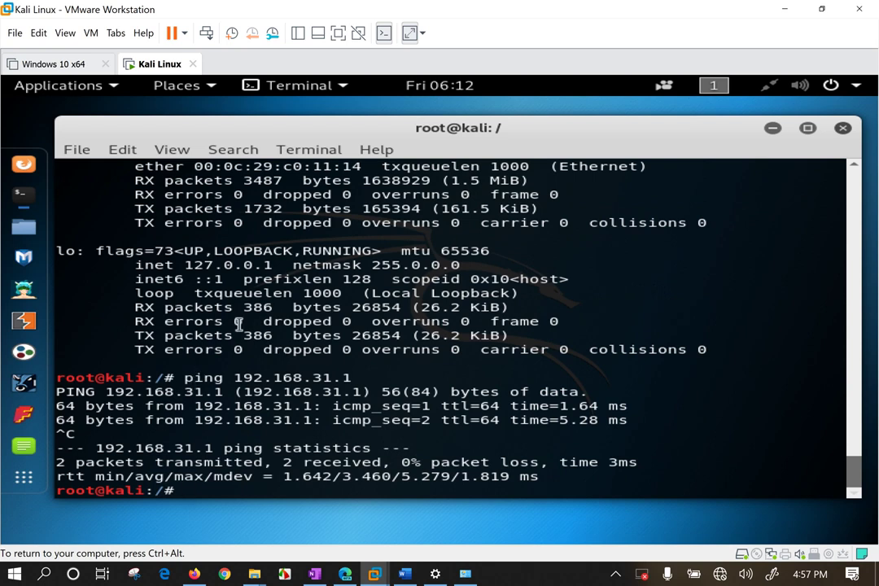
# Copy eth0's address and enter 'ping 192.168.31.111' on a cleared screen.
pyautogui.scroll(1, 199, 370)
pyautogui.doubleClick(209, 180)
pyautogui.moveTo(185, 180); pyautogui.dragTo(330, 180)
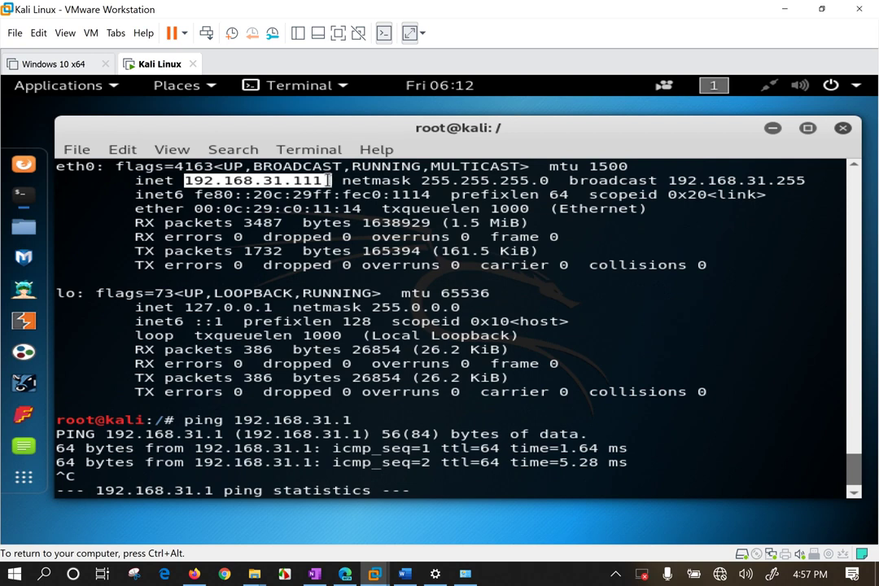
pyautogui.rightClick(330, 180)
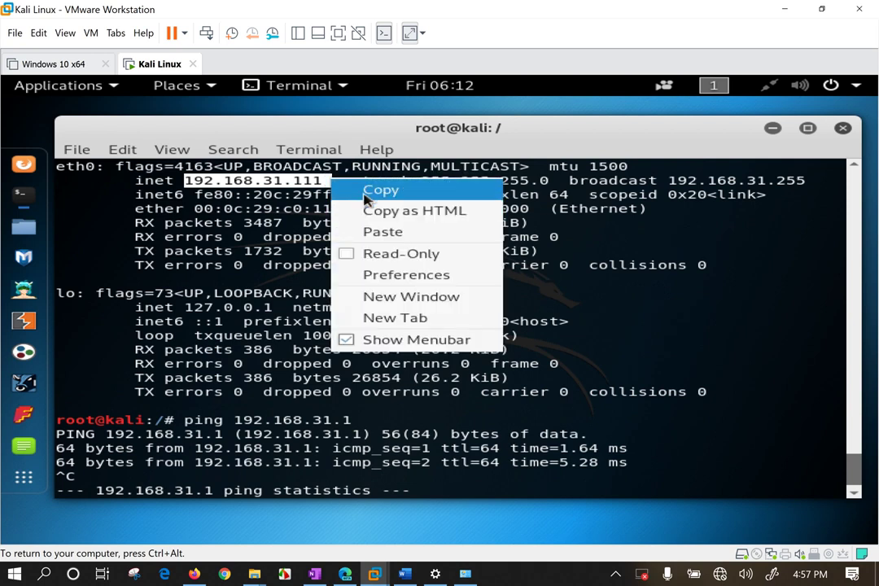
pyautogui.click(360, 190)
pyautogui.hotkey('ctrl', 'l')
pyautogui.write('ping')
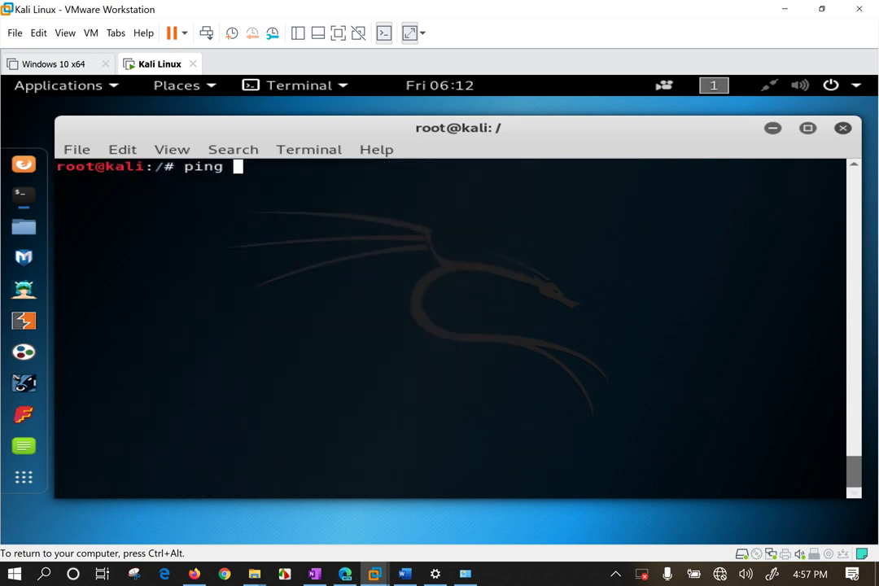
pyautogui.hotkey('ctrl', 'shift', 'v')
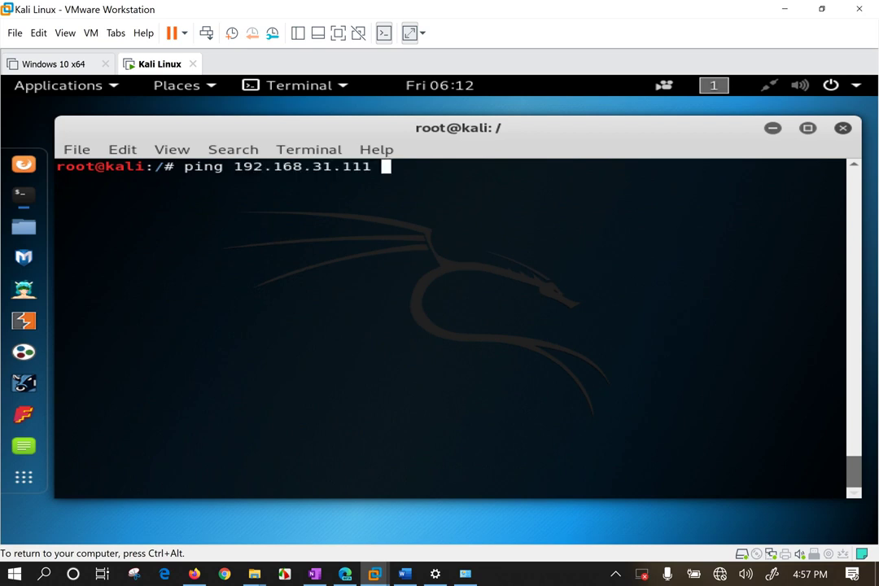
# Maximize the terminal window and enlarge its text.
pyautogui.press('super+Up')
pyautogui.hotkey('ctrl', '+')
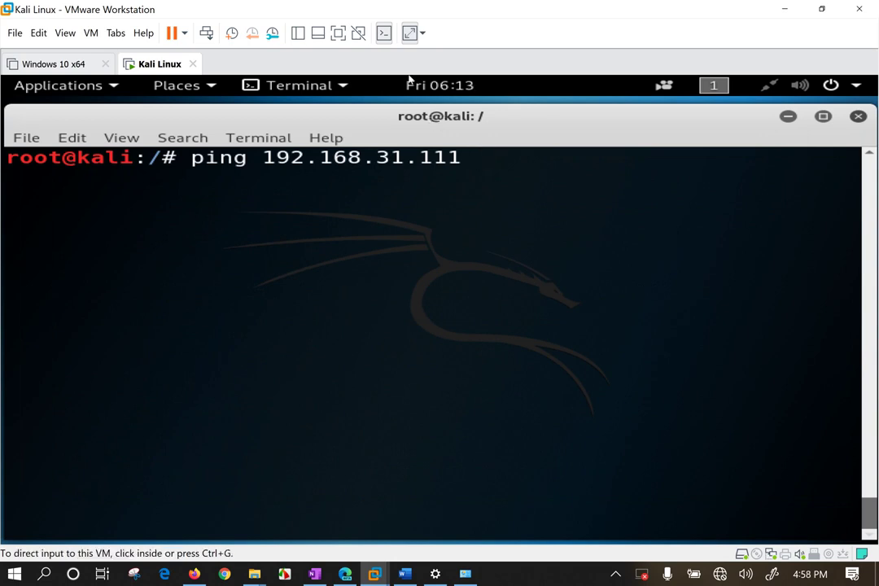
pyautogui.moveTo(363, 122)
pyautogui.mouseDown()
pyautogui.moveTo(366, 176)
pyautogui.moveTo(373, 118)
pyautogui.mouseUp()
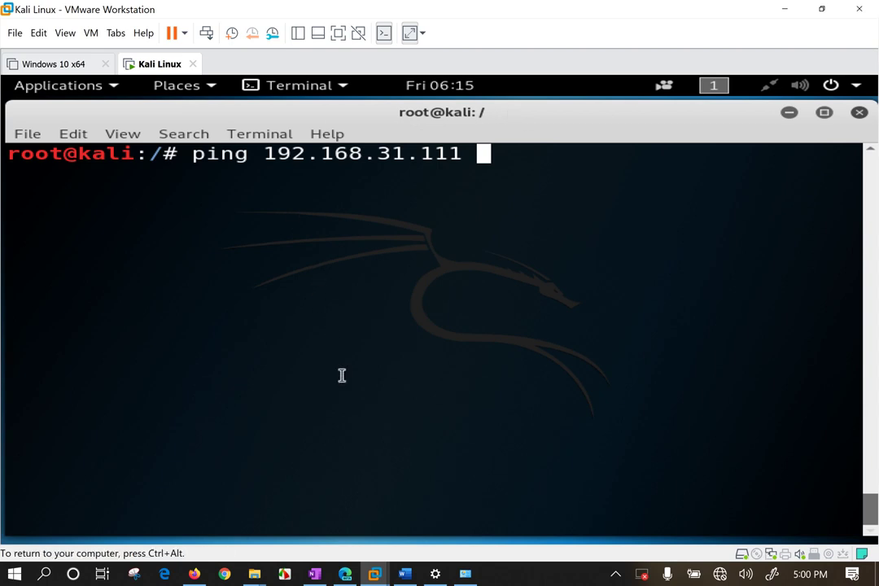
# Minimize the VM window and launch a Windows Command Prompt with Win+R and cmd.
pyautogui.click(782, 9)
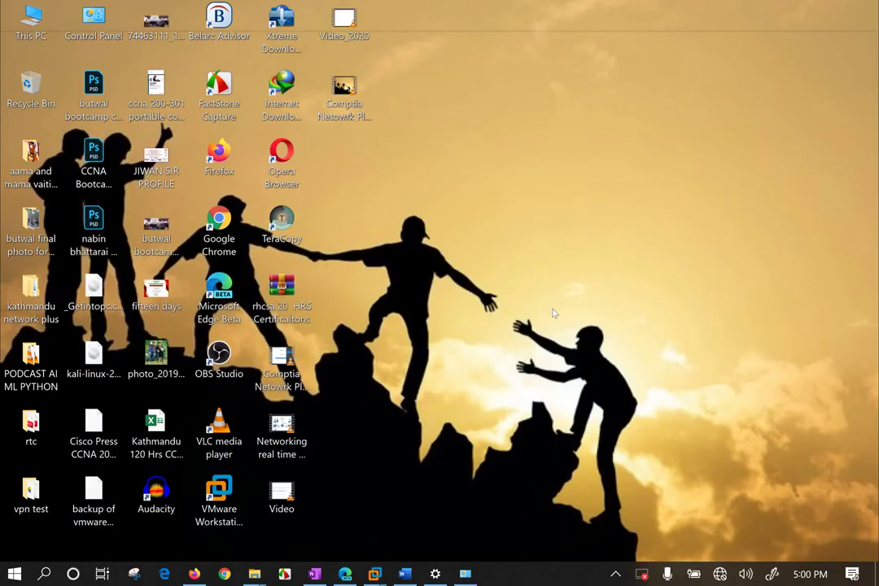
pyautogui.press('super+r')
pyautogui.press('Return')
# Ping the Kali VM at 192.168.31.111 with 0% packet loss, then return to Kali.
pyautogui.write('ping')
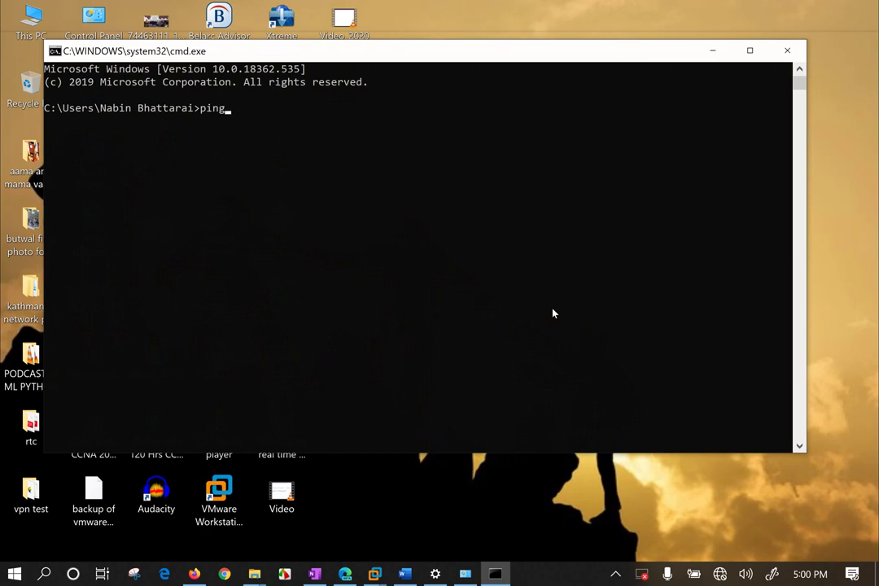
pyautogui.write(' 192.15')
pyautogui.press('BackSpace')
pyautogui.write('68.31.111')
pyautogui.press('Return')
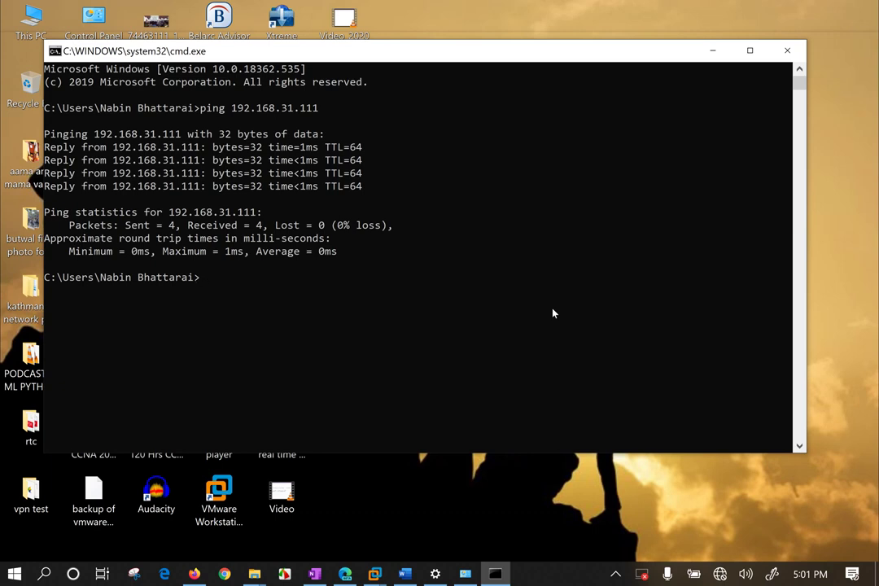
pyautogui.click(384, 516)
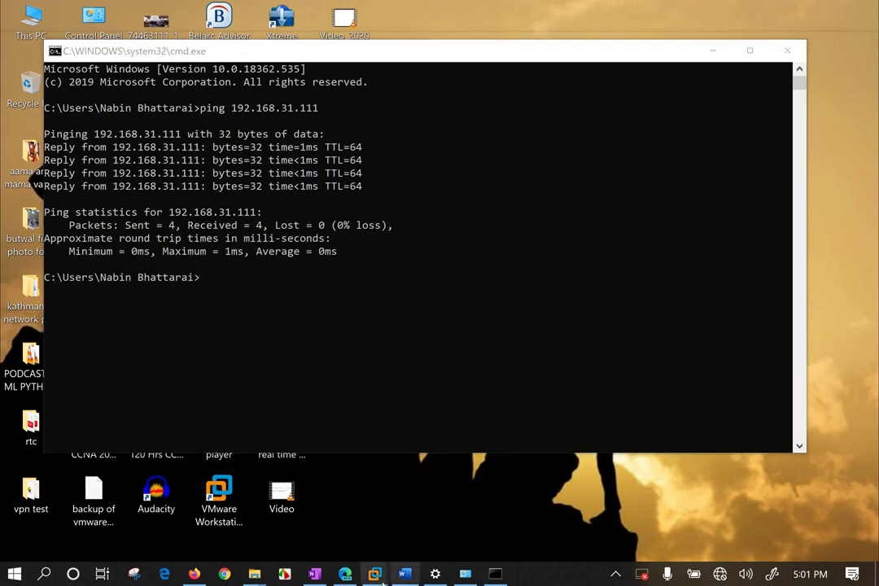
# Switch to the Kali VM and erase the leftover ping command from the terminal.
pyautogui.moveTo(374, 574)
pyautogui.click(429, 455)
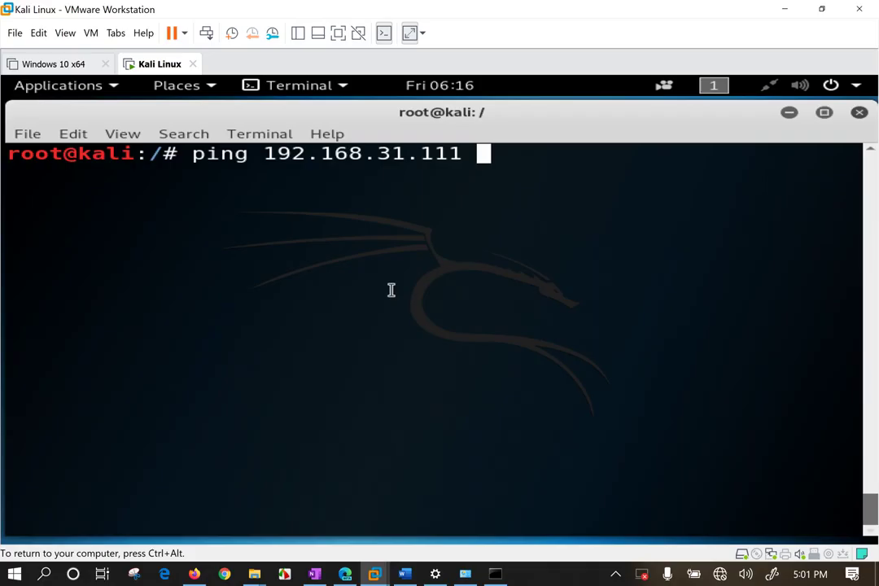
pyautogui.press('BackSpace')
pyautogui.press('BackSpace')
pyautogui.press('BackSpace')
pyautogui.press('BackSpace')
pyautogui.press('BackSpace')
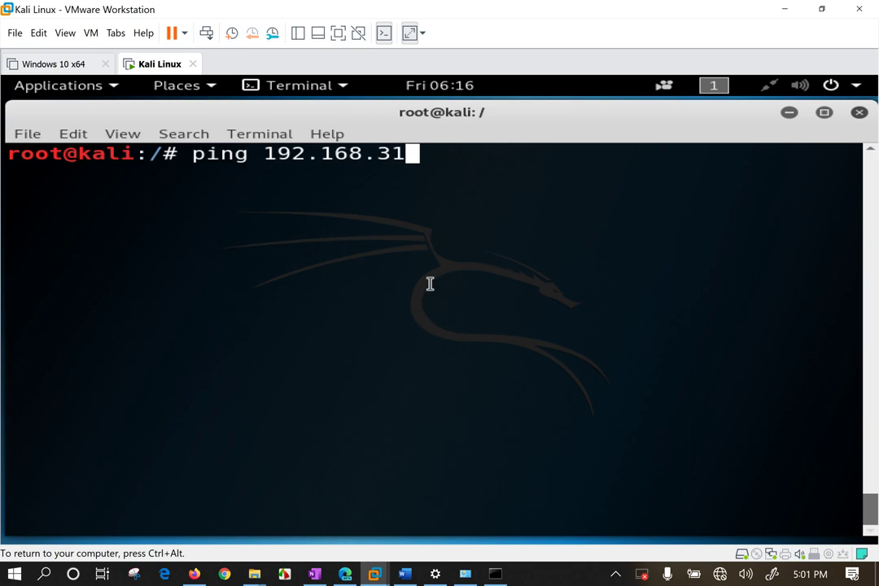
pyautogui.press('BackSpace')
pyautogui.press('BackSpace')
pyautogui.press('BackSpace')
pyautogui.press('BackSpace')
pyautogui.press('BackSpace')
pyautogui.press('BackSpace')
pyautogui.press('BackSpace')
pyautogui.press('BackSpace')
pyautogui.press('BackSpace')
pyautogui.press('BackSpace')
pyautogui.press('BackSpace')
pyautogui.press('BackSpace')
pyautogui.press('BackSpace')
pyautogui.press('BackSpace')
pyautogui.press('BackSpace')
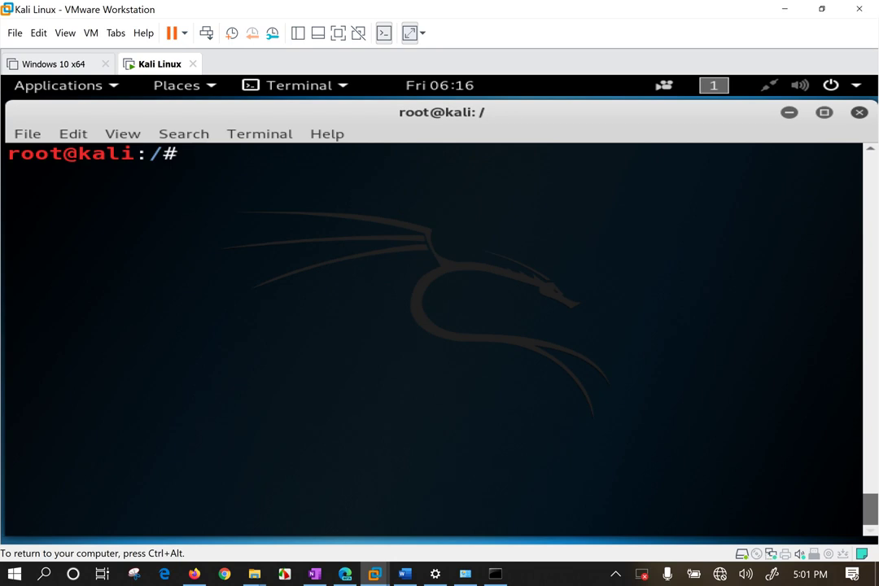
pyautogui.press('Return')
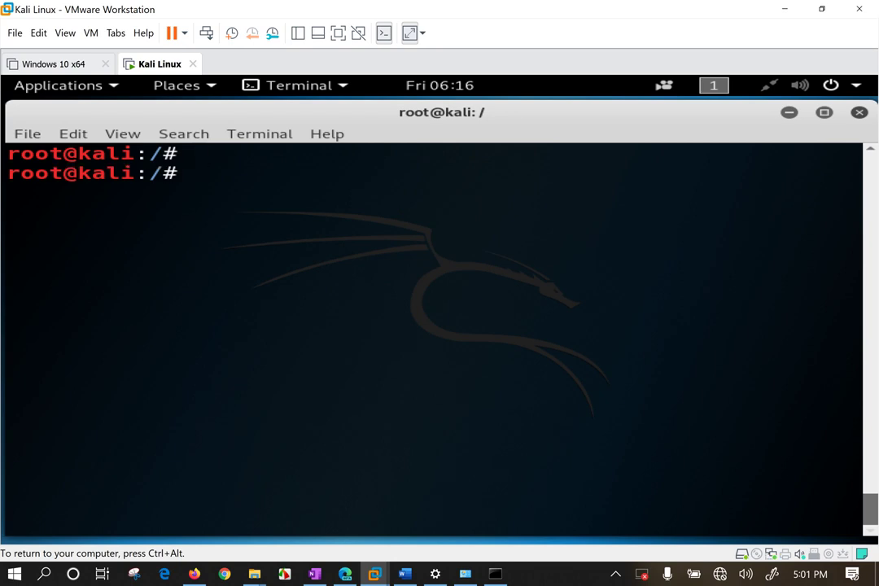
# Restart the SSH service, retrying as sshd.service, sshd and finally ssh.
pyautogui.write('systemctl ')
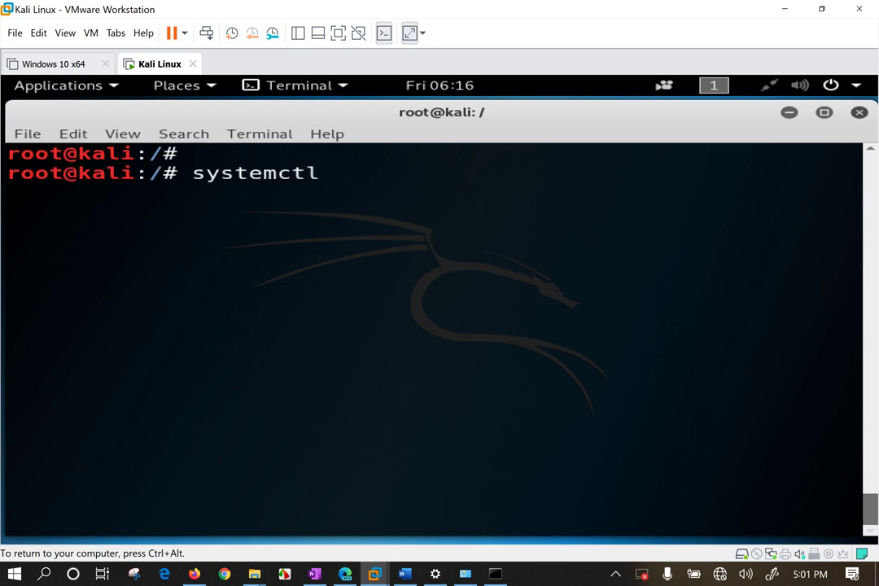
pyautogui.write('restart ssh')
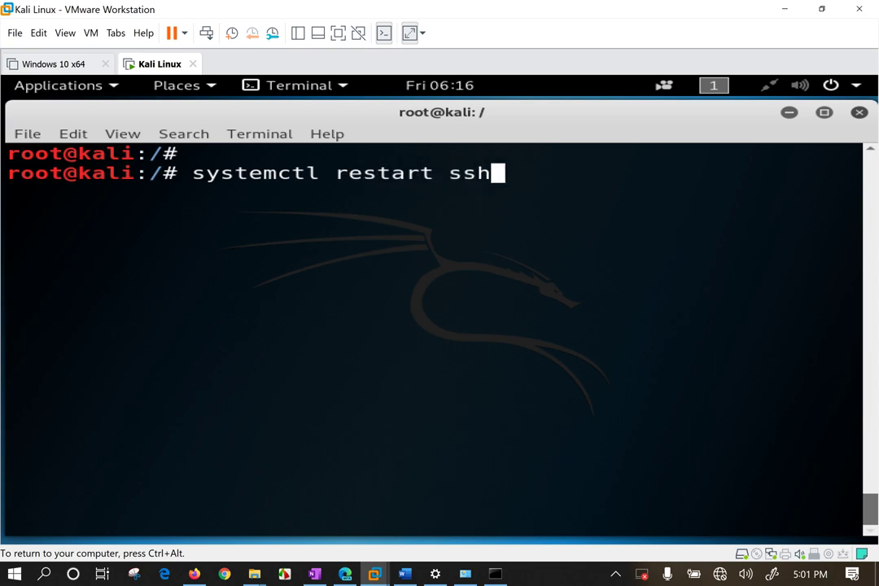
pyautogui.write('d.')
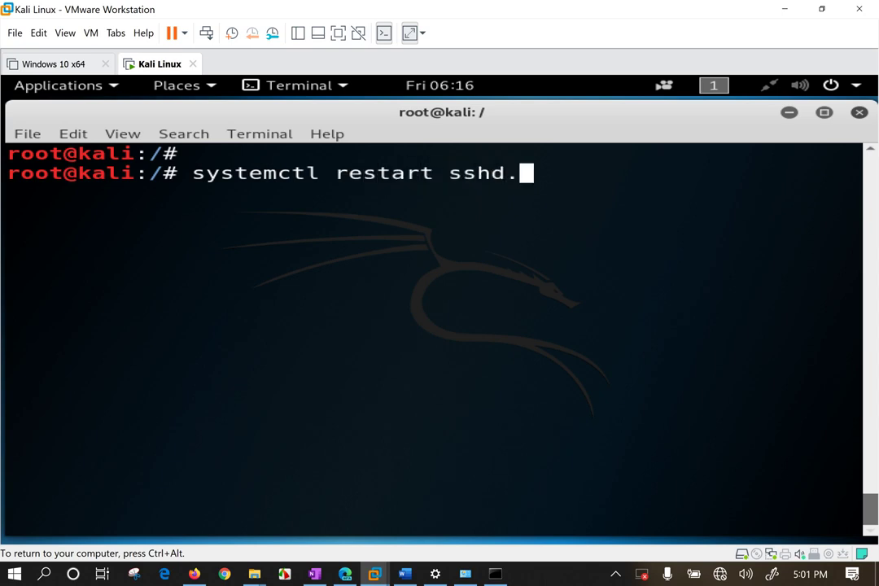
pyautogui.write('serivce')
pyautogui.press('BackSpace')
pyautogui.press('BackSpace')
pyautogui.press('BackSpace')
pyautogui.press('BackSpace')
pyautogui.write('vice')
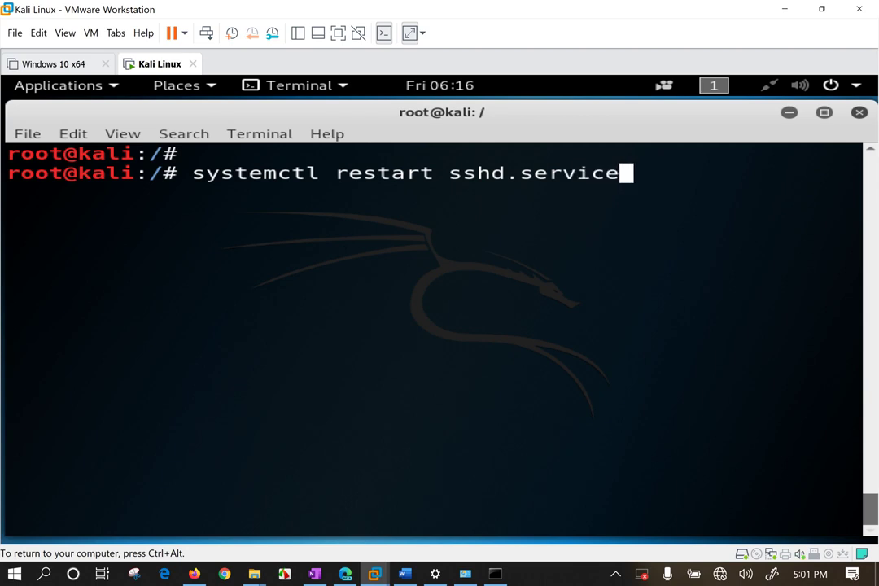
pyautogui.press('Return')
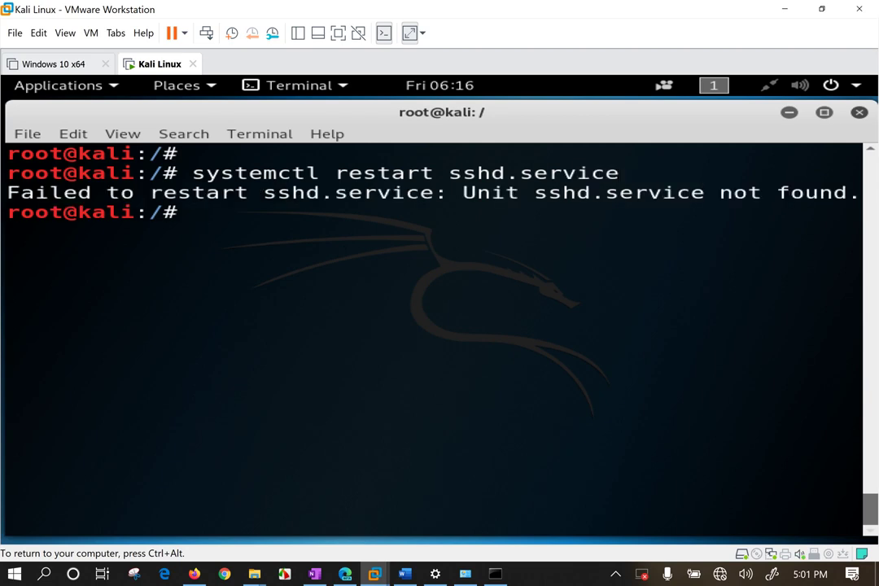
pyautogui.press('Up')
pyautogui.press('BackSpace')
pyautogui.press('BackSpace')
pyautogui.press('BackSpace')
pyautogui.press('BackSpace')
pyautogui.press('BackSpace')
pyautogui.press('BackSpace')
pyautogui.press('BackSpace')
pyautogui.press('BackSpace')
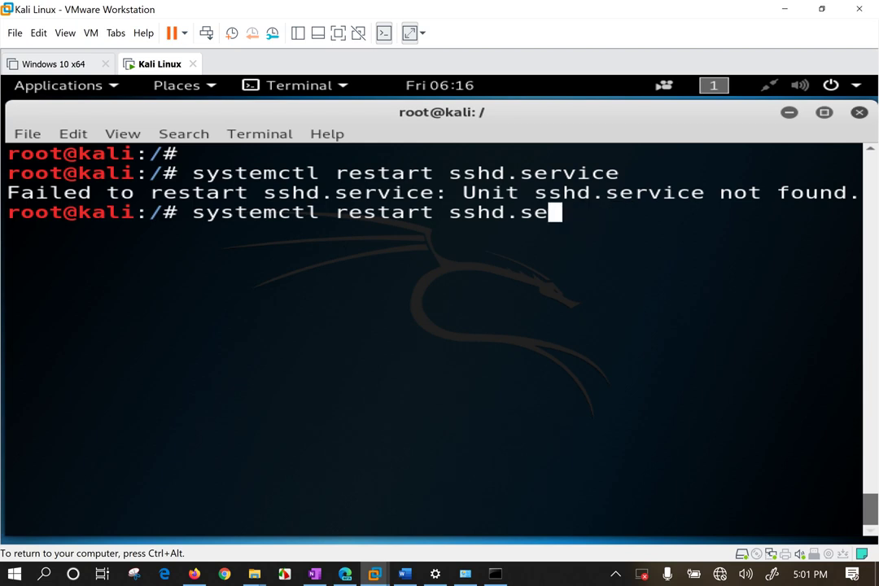
pyautogui.press('Return')
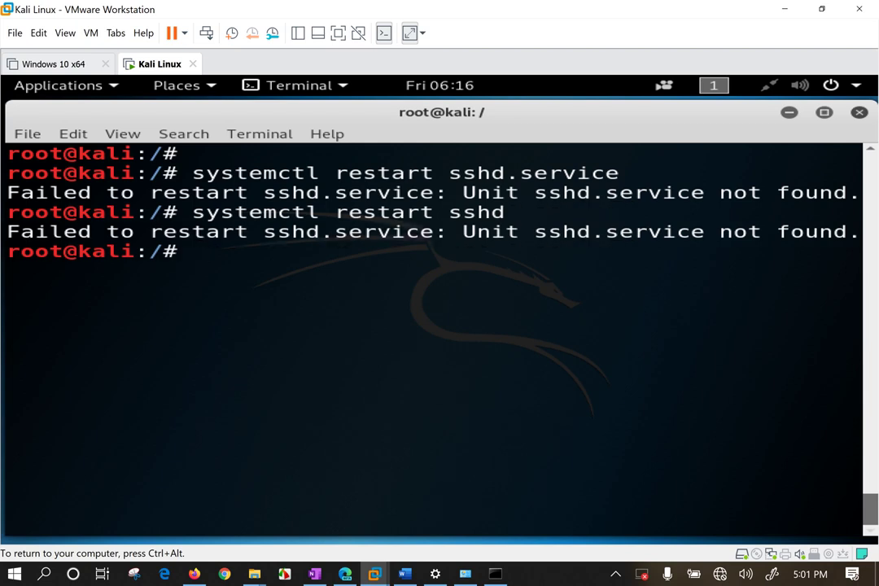
pyautogui.press('Up')
pyautogui.press('BackSpace')
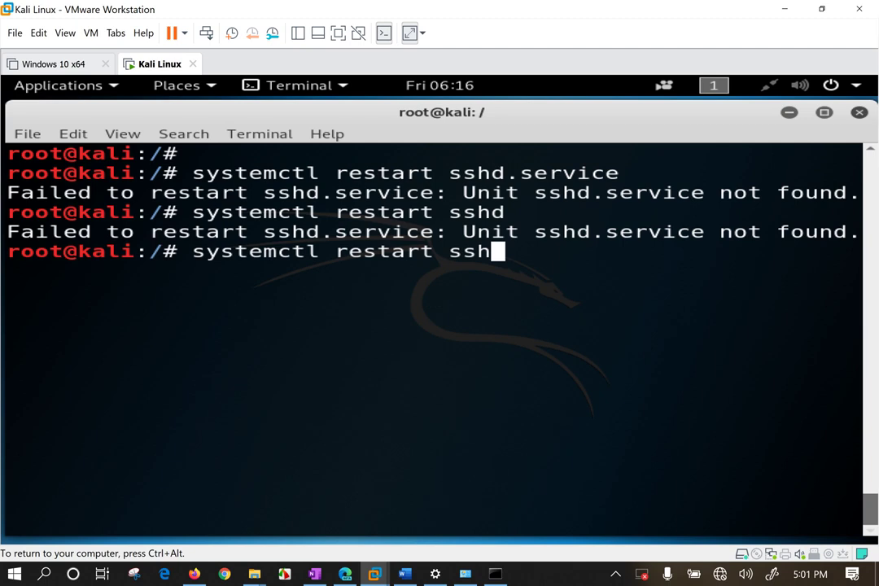
pyautogui.press('Return')
pyautogui.press('Return')
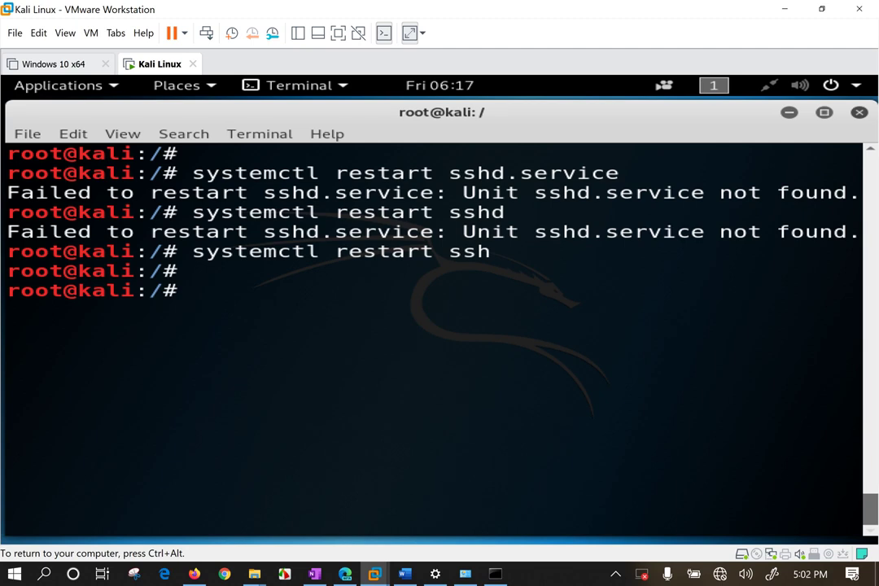
pyautogui.press('Return')
pyautogui.press('Return')
pyautogui.press('Return')
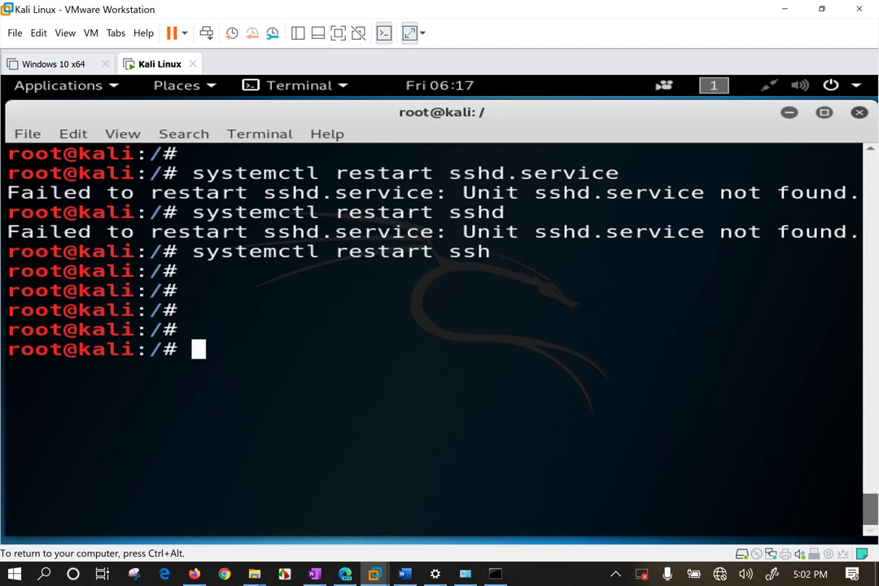
# Check 'systemctl status ssh' to confirm ssh is active and listening on port 22.
pyautogui.press('Up')
pyautogui.press('BackSpace')
pyautogui.press('BackSpace')
pyautogui.press('BackSpace')
pyautogui.press('BackSpace')
pyautogui.press('BackSpace')
pyautogui.press('BackSpace')
pyautogui.press('BackSpace')
pyautogui.press('BackSpace')
pyautogui.press('BackSpace')
pyautogui.press('BackSpace')
pyautogui.press('BackSpace')
pyautogui.press('BackSpace')
pyautogui.write('status ')
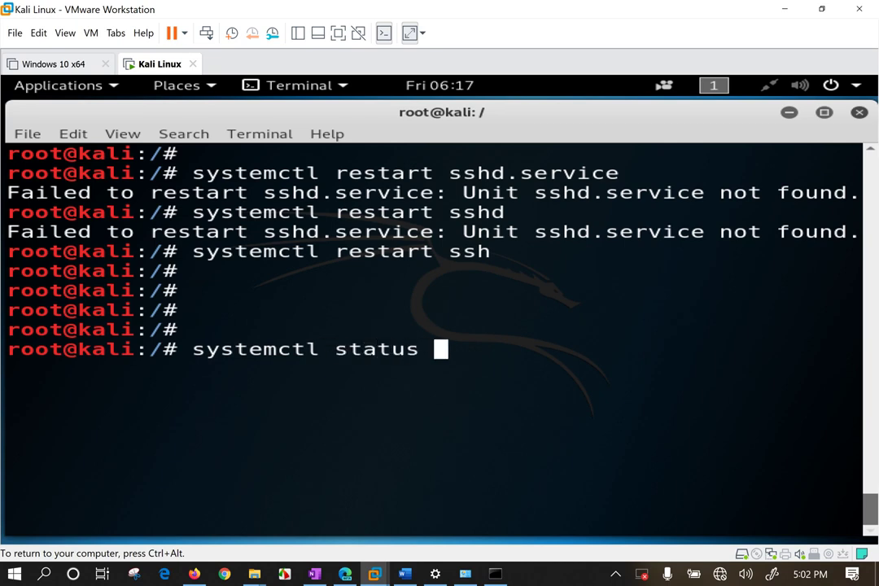
pyautogui.write('ssh')
pyautogui.press('Return')
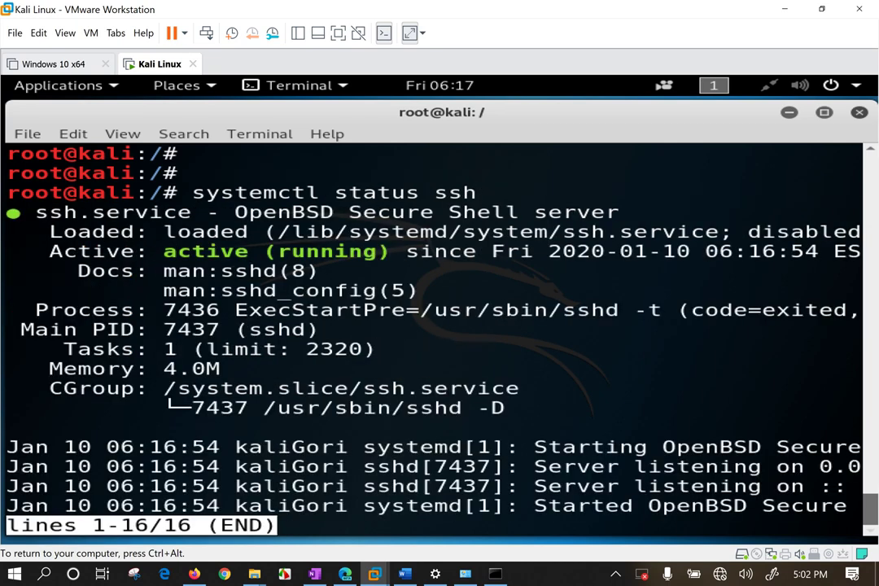
pyautogui.press('q')
pyautogui.press('Return')
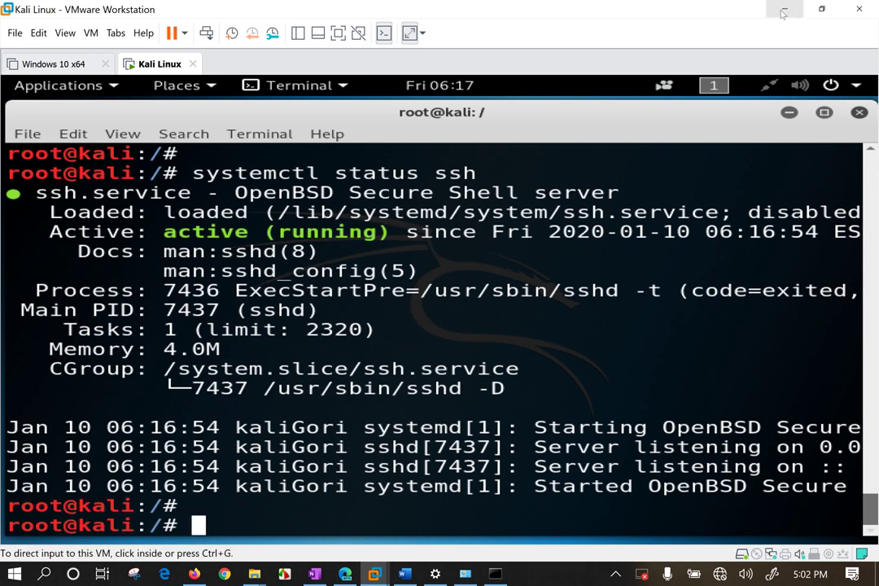
pyautogui.click(336, 334)
# Clear the Kali terminal, run 'systemctl restart ssh', and minimize the VM to show Windows.
pyautogui.hotkey('ctrl', 'l')
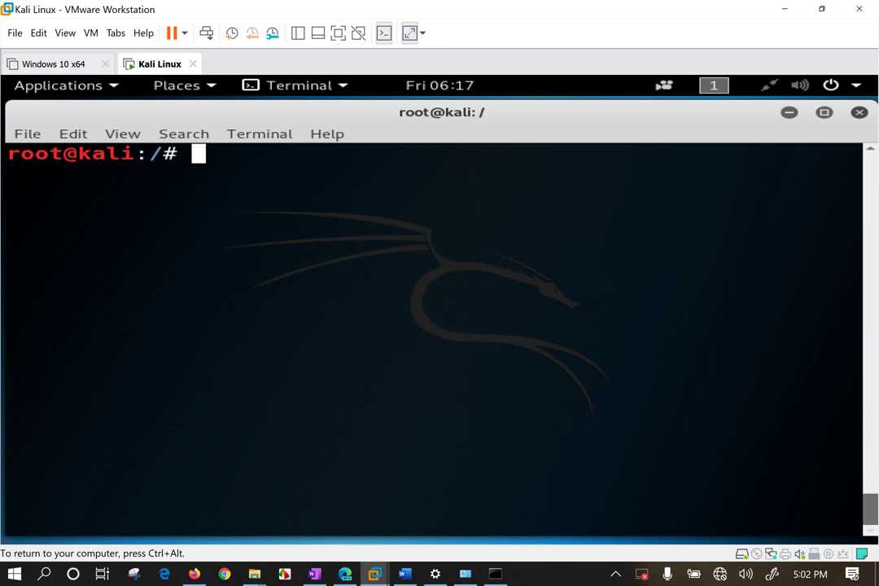
pyautogui.write('systemctl ')
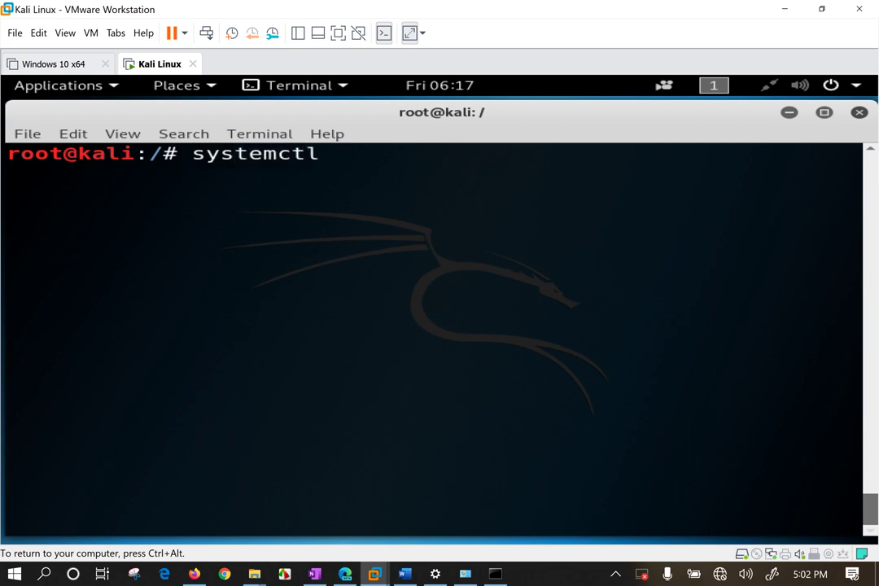
pyautogui.write('restart ssh')
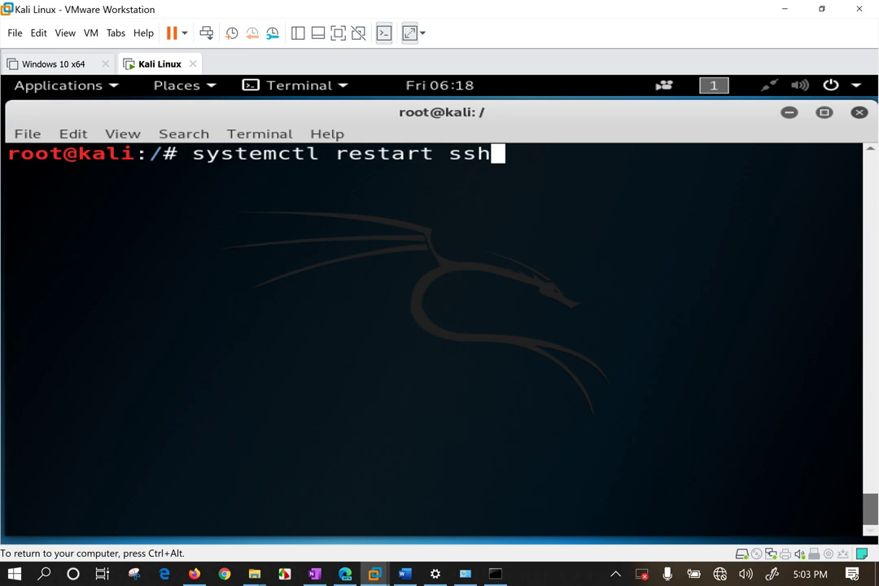
pyautogui.press('Return')
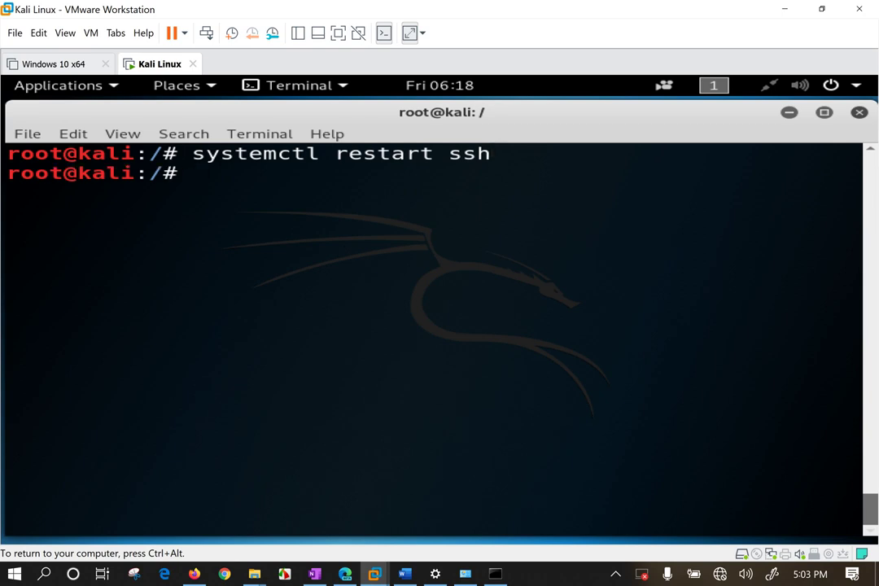
pyautogui.click(784, 8)
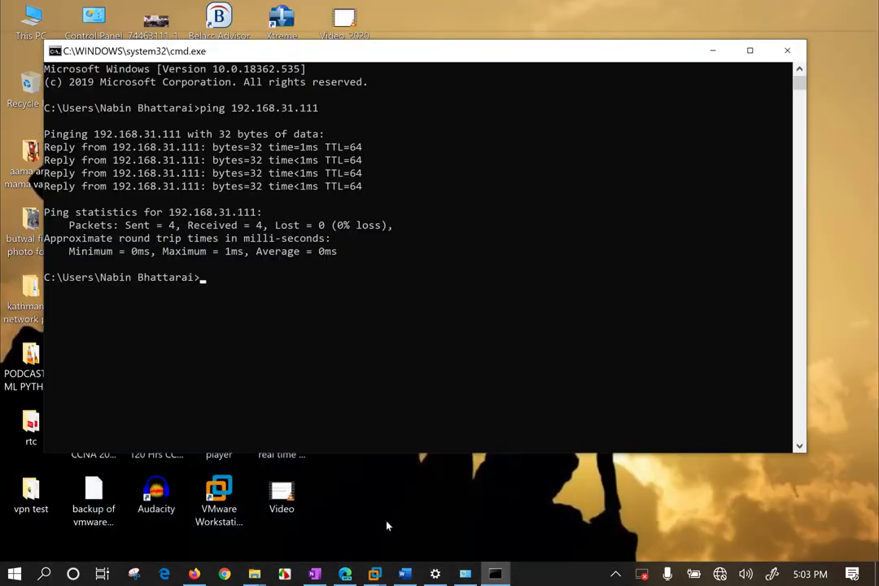
pyautogui.press('super')
pyautogui.write('putty')
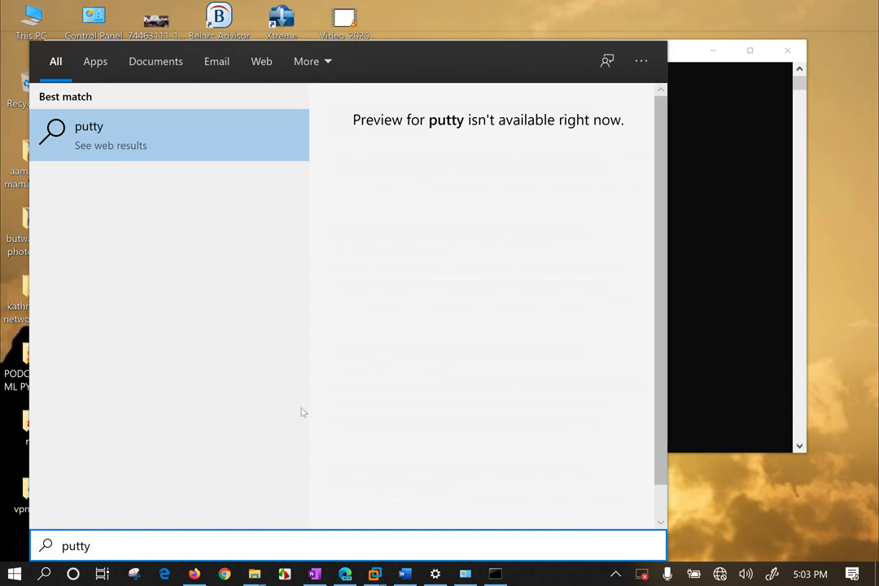
pyautogui.press('Escape')
pyautogui.click(719, 574)
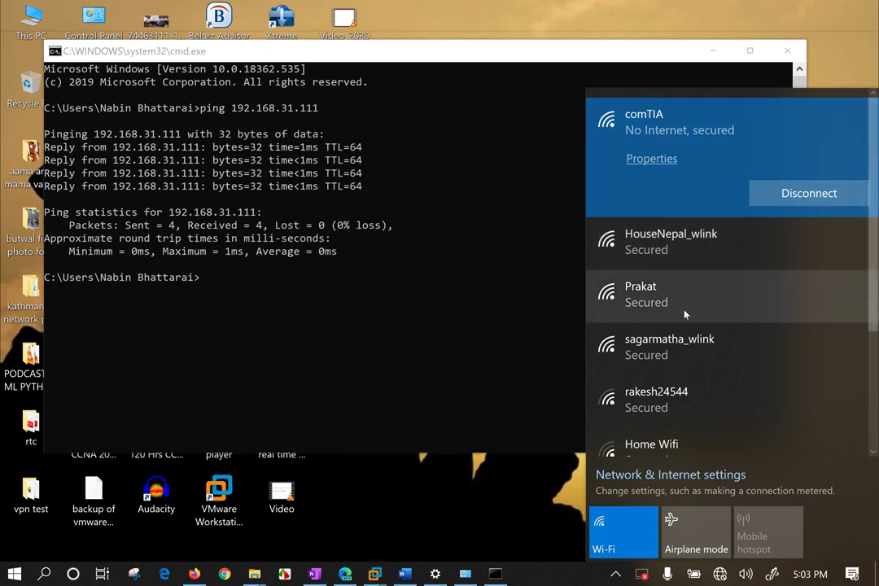
pyautogui.scroll(-1, 684, 312)
pyautogui.scroll(-2, 686, 313)
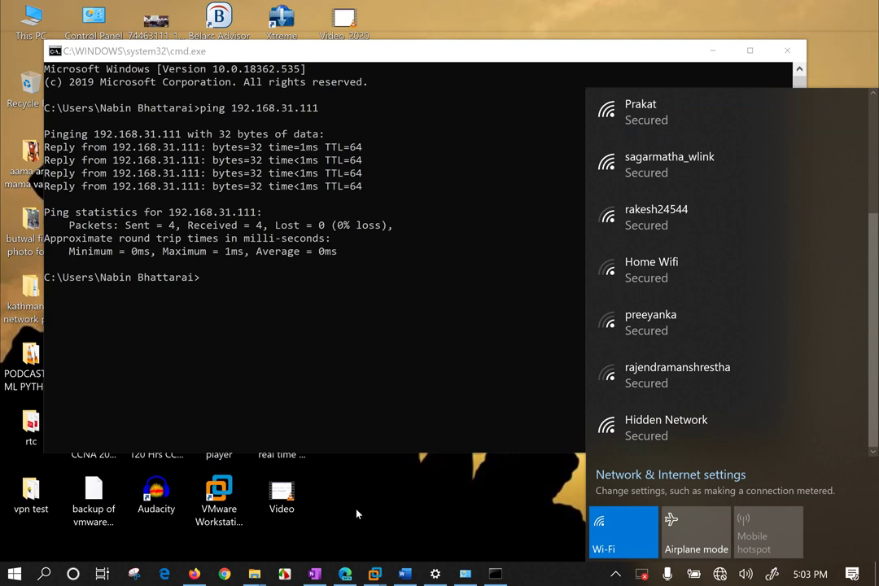
pyautogui.click(329, 430)
pyautogui.write('shh')
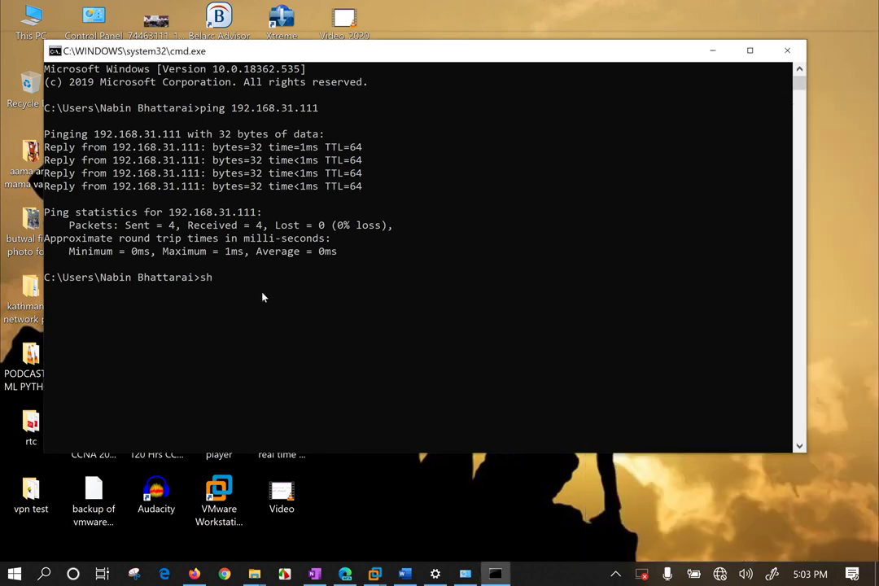
# SSH to 192.168.31.111, accept the Kali host key with 'yes', then abort the failing login.
pyautogui.press('BackSpace')
pyautogui.press('BackSpace')
pyautogui.press('BackSpace')
pyautogui.write('ssh 192.168.31.111')
pyautogui.press('Return')
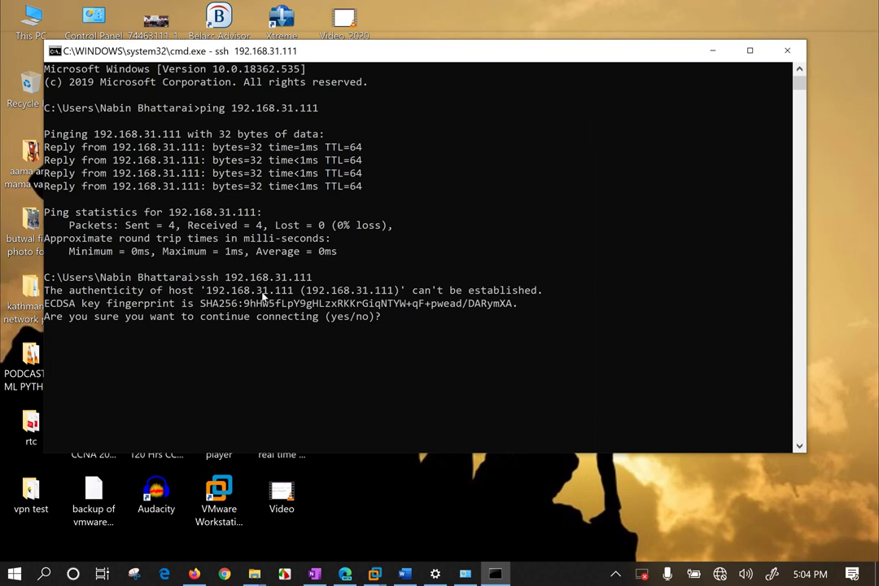
pyautogui.write('yes')
pyautogui.press('Return')
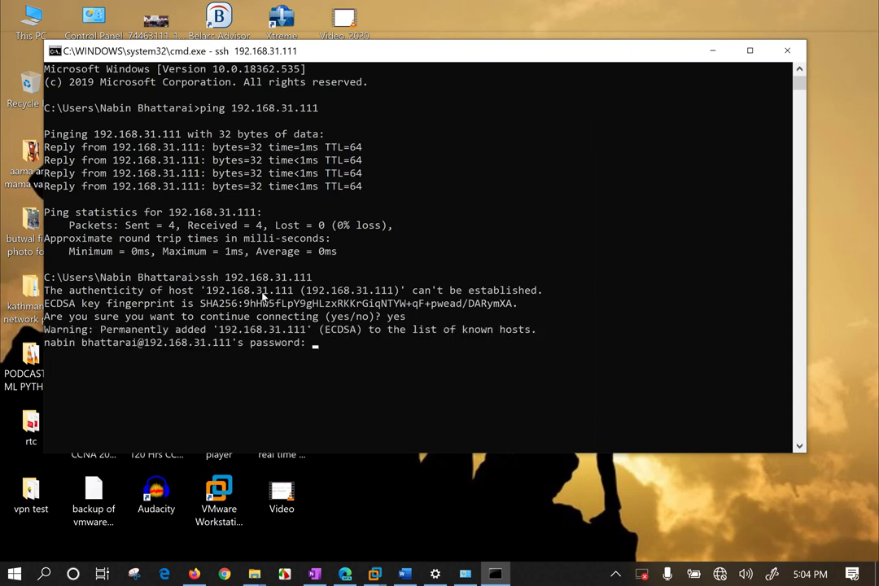
pyautogui.press('Return')
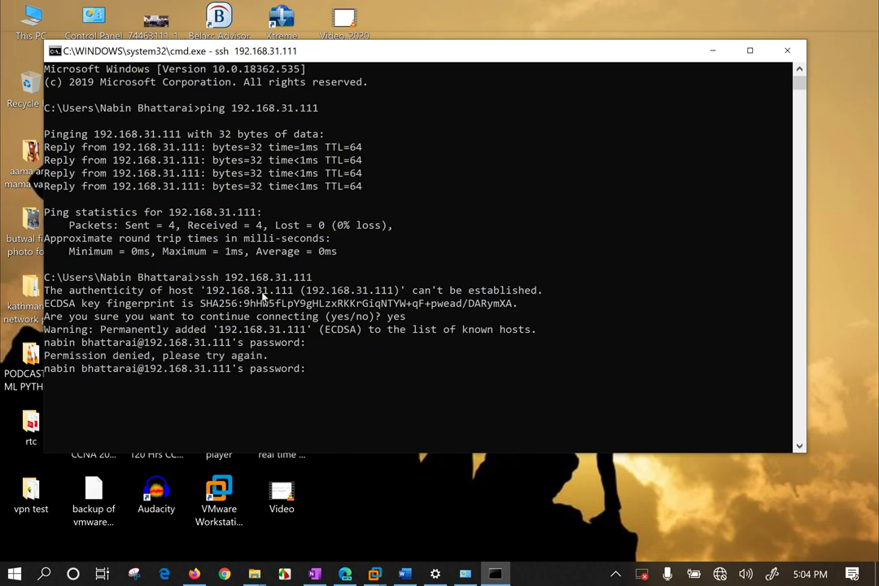
pyautogui.hotkey('ctrl', 'c')
pyautogui.press('Return')
pyautogui.press('Return')
pyautogui.press('Return')
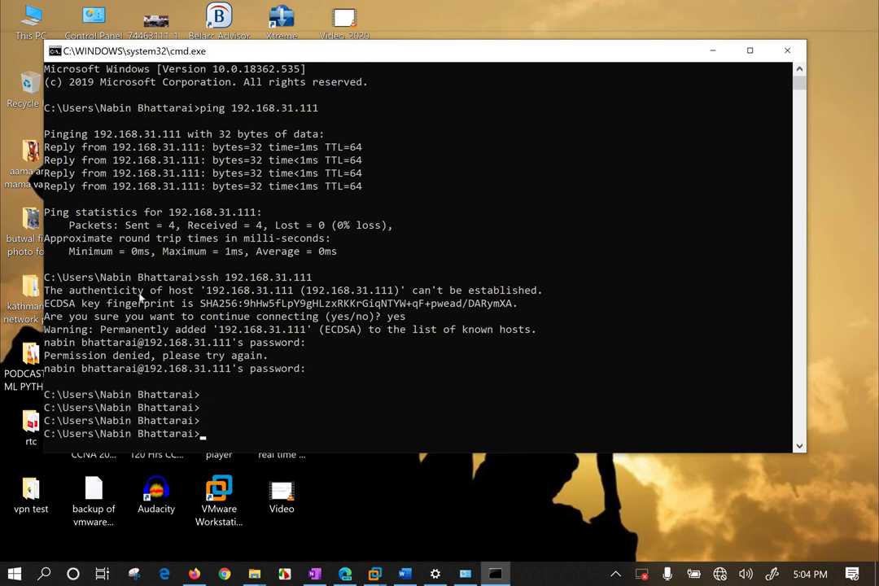
pyautogui.write('cls')
pyautogui.press('Return')
pyautogui.write('ssh root@192.168.31.1')
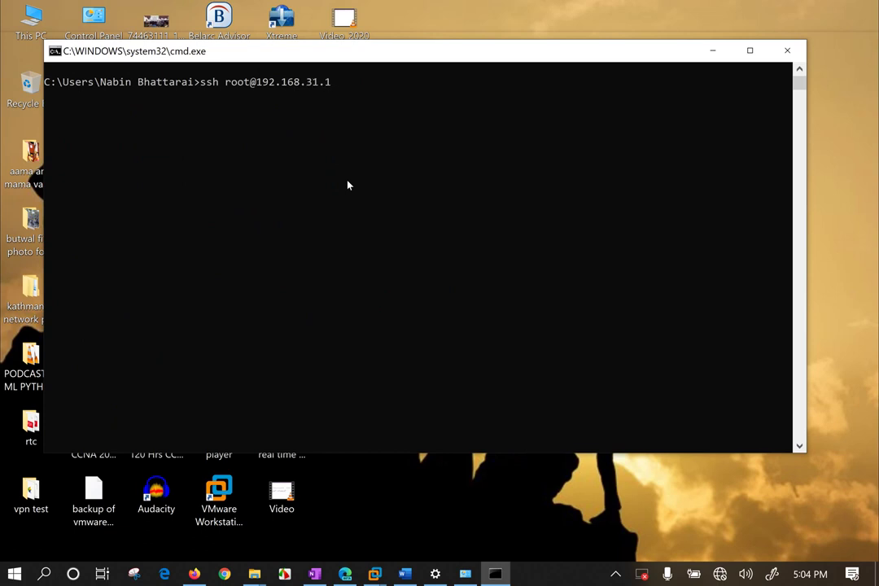
pyautogui.write('11')
pyautogui.press('Return')
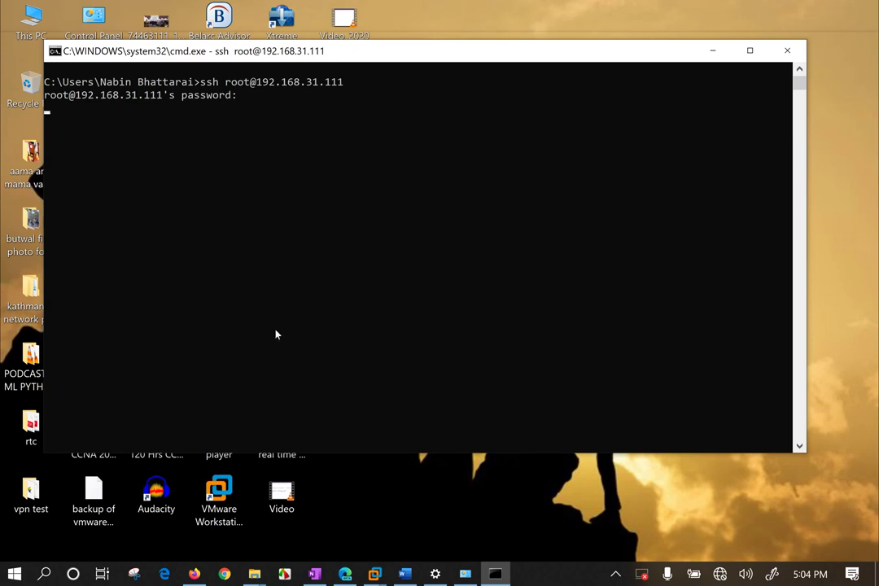
pyautogui.press('Return')
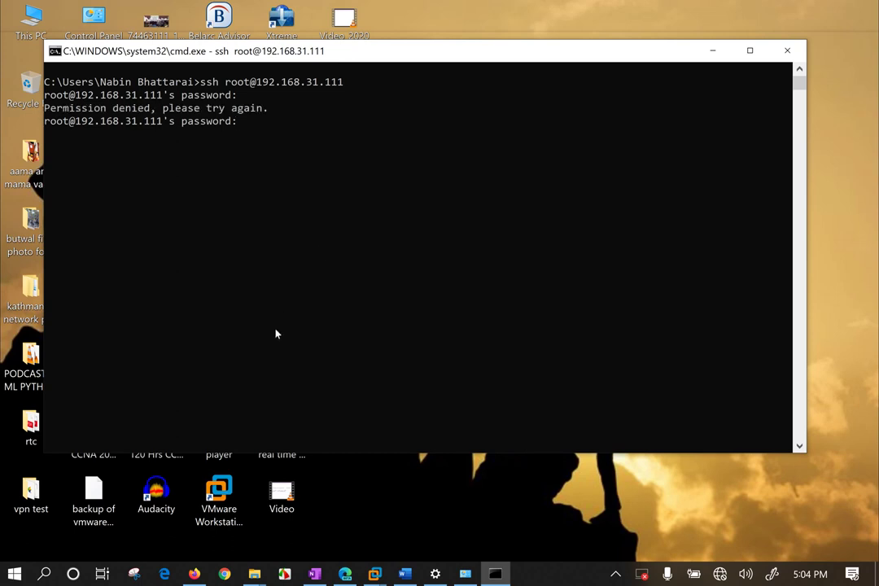
pyautogui.click(329, 254)
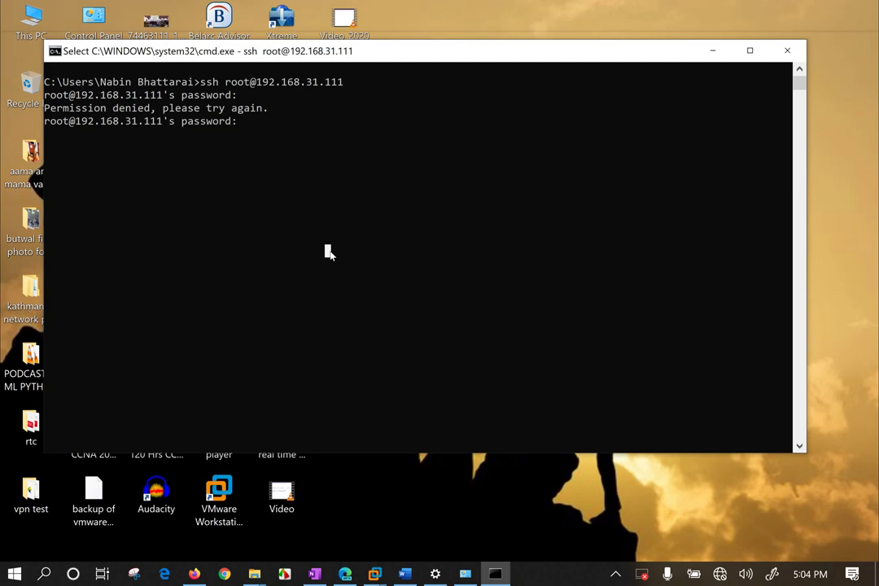
pyautogui.rightClick(328, 254)
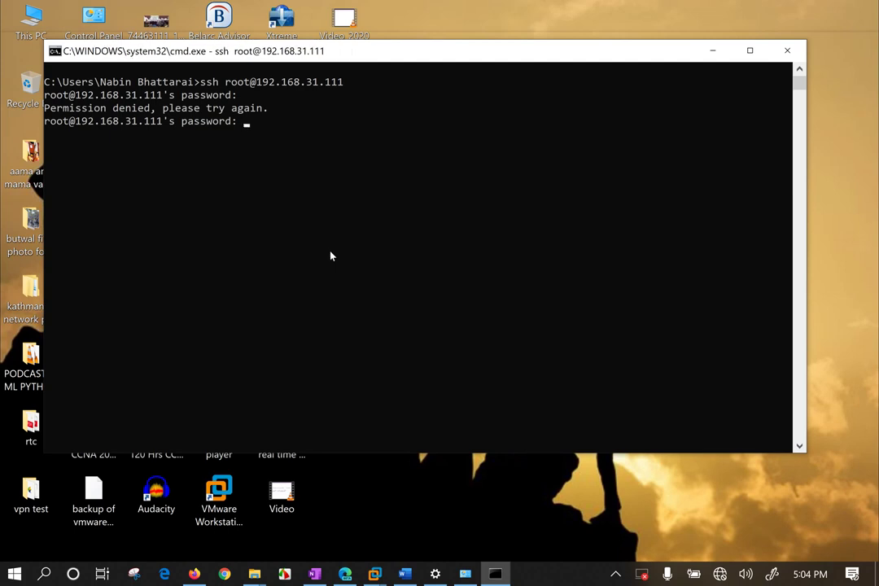
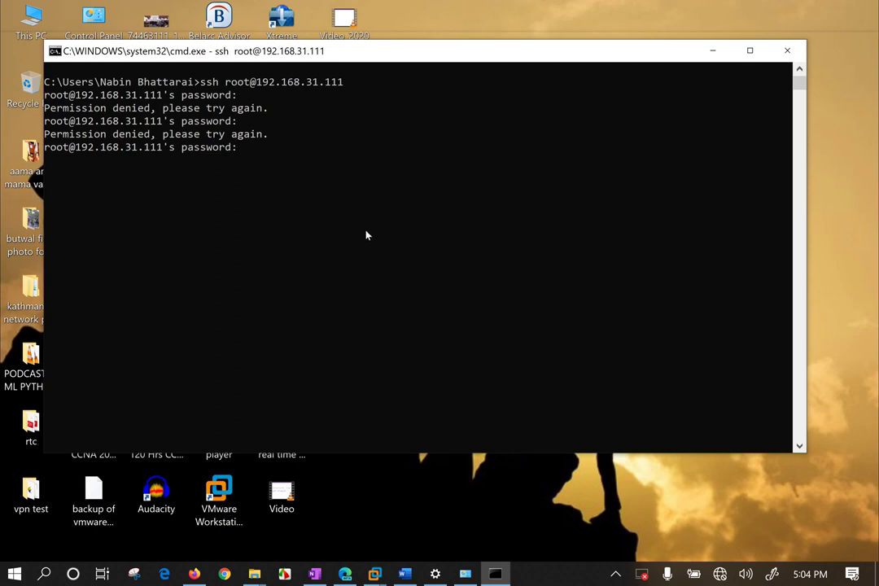
# Submit the last root password so SSH exits with Permission denied, then show the running VM previews.
pyautogui.press('Return')
pyautogui.click(374, 574)
# In the Kali Linux VM, run 'passwd root' to set and confirm a new root password, then return to Windows.
pyautogui.moveTo(382, 576)
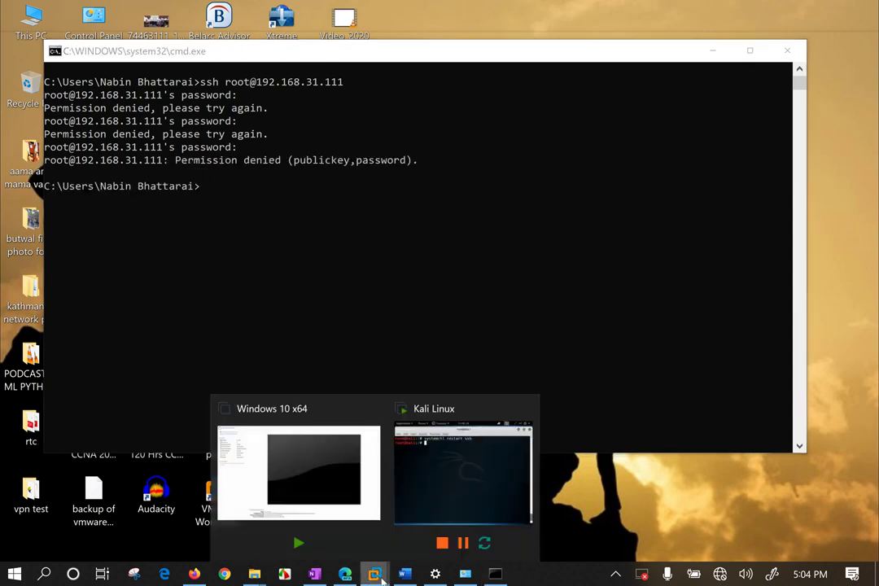
pyautogui.click(434, 469)
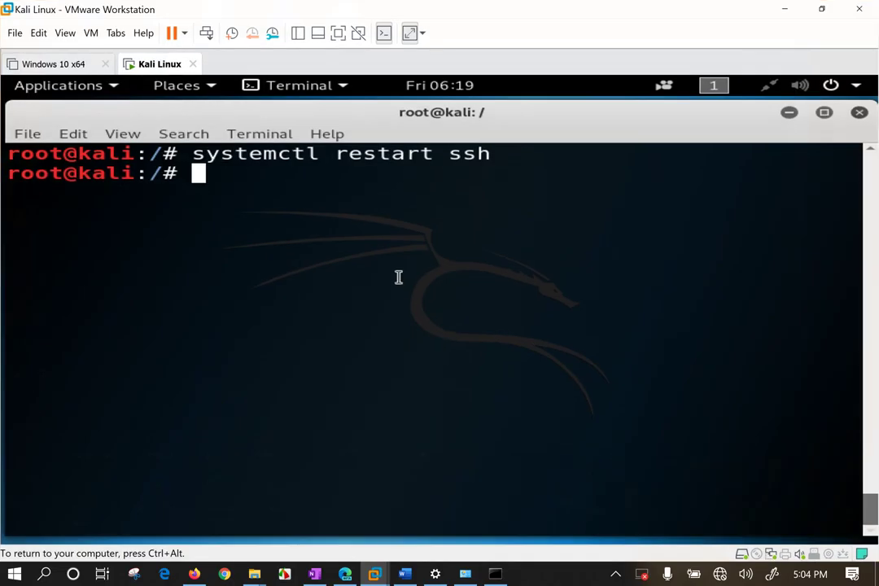
pyautogui.write('passwd ')
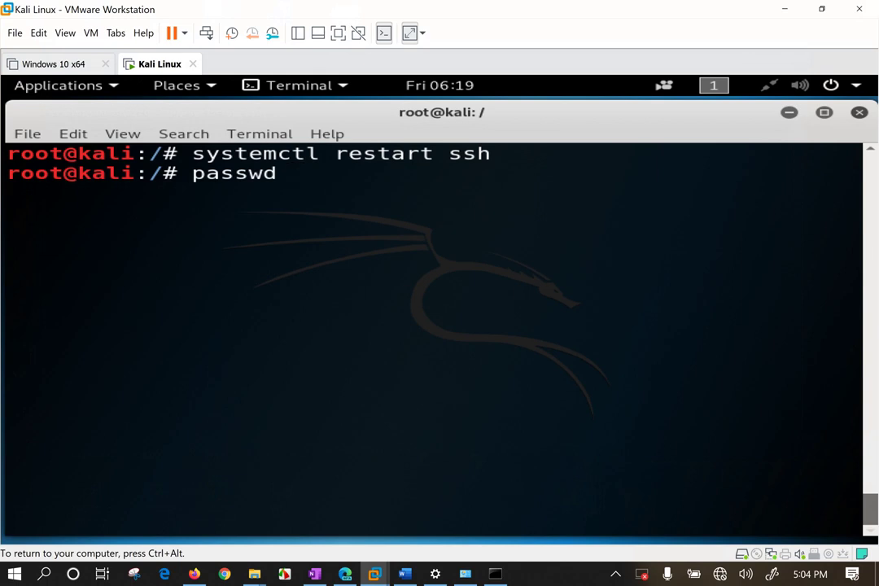
pyautogui.write('root')
pyautogui.press('Return')
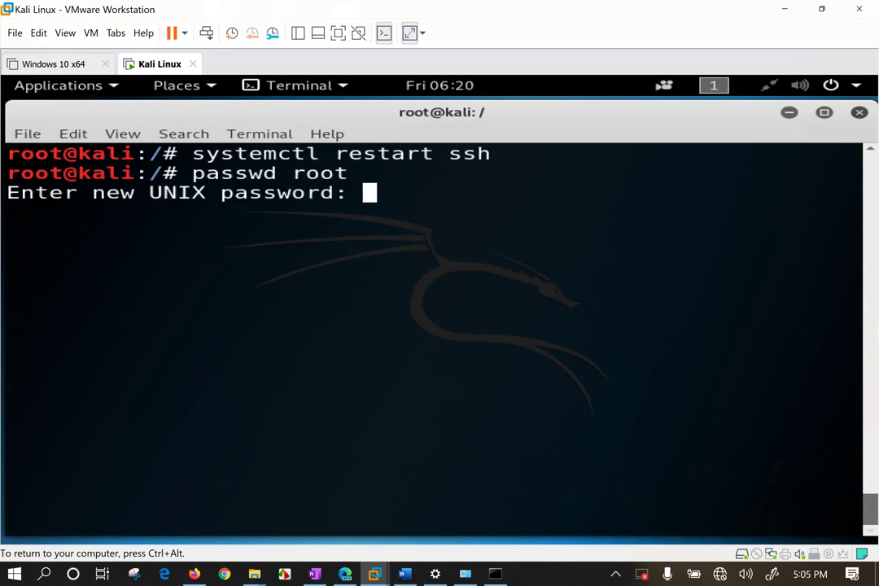
pyautogui.press('Return')
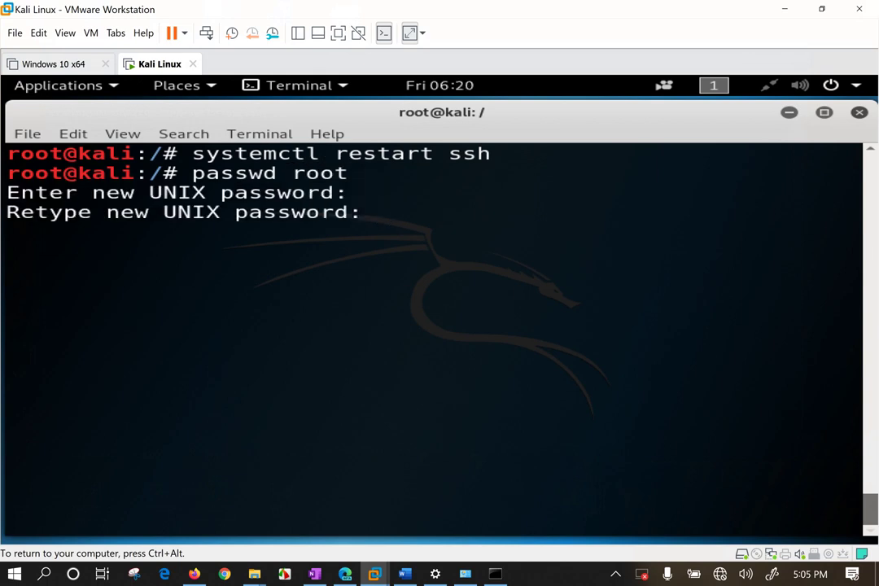
pyautogui.press('Return')
pyautogui.press('Return')
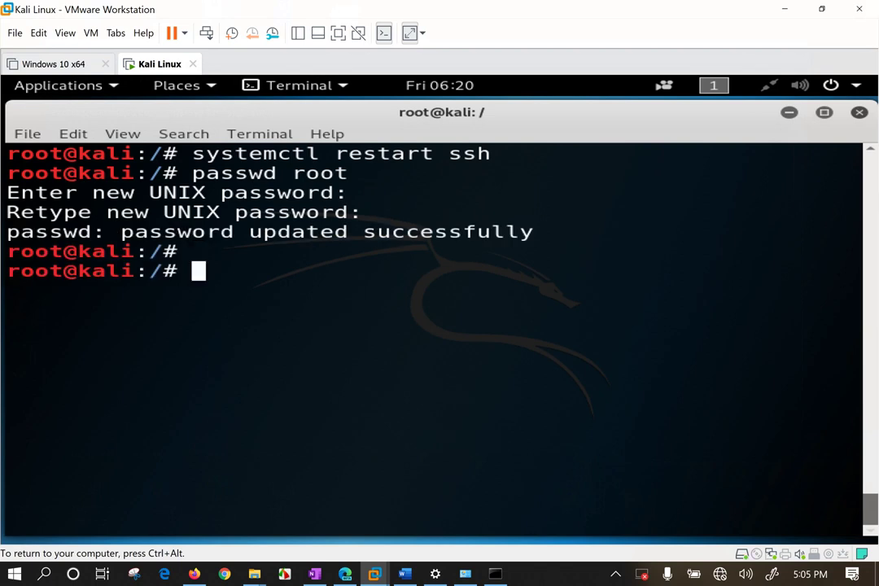
pyautogui.click(796, 8)
# Edit the recalled SSH command into 'ssh root 192.168.31.111' and run it, which fails to resolve 'root'.
pyautogui.click(316, 316)
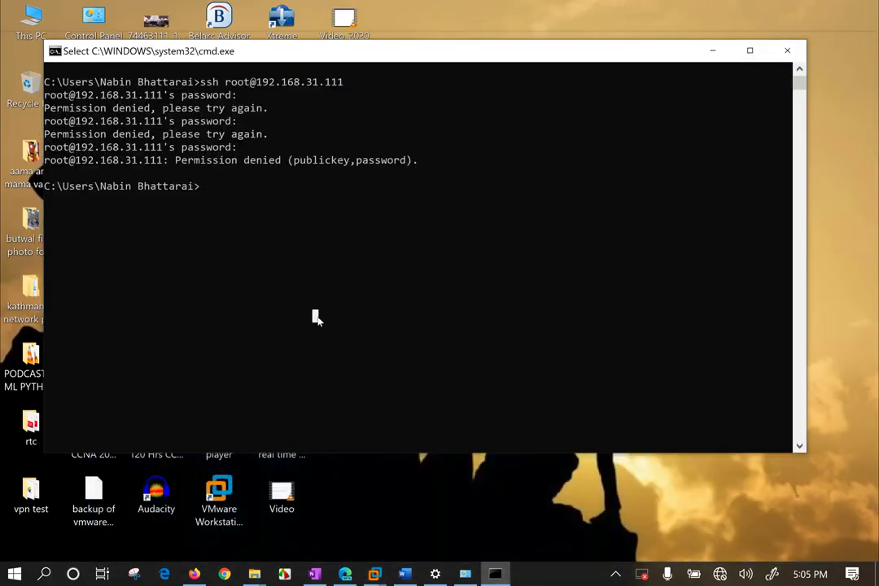
pyautogui.press('Up')
pyautogui.press('Left')
pyautogui.press('Left')
pyautogui.press('Left')
pyautogui.press('Left')
pyautogui.press('Left')
pyautogui.press('Left')
pyautogui.press('Left')
pyautogui.press('Left')
pyautogui.press('Left')
pyautogui.press('Left')
pyautogui.press('Left')
pyautogui.press('Left')
pyautogui.press('Left')
pyautogui.press('Left')
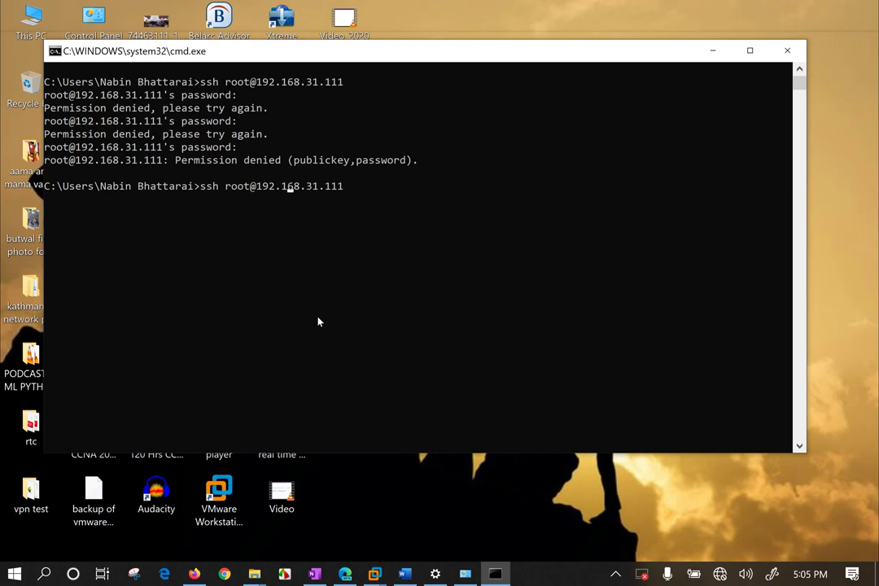
pyautogui.press('BackSpace')
pyautogui.press('Return')
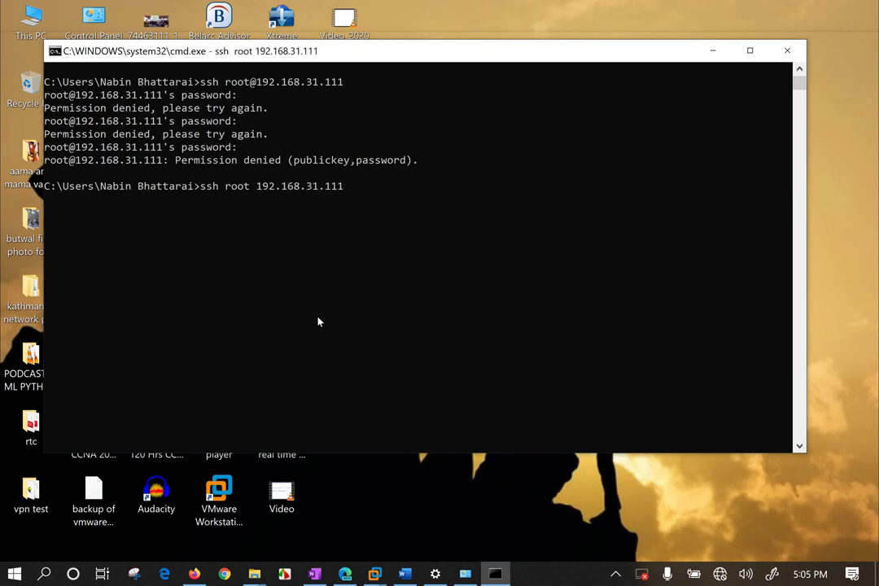
pyautogui.press('Up')
pyautogui.press('Up')
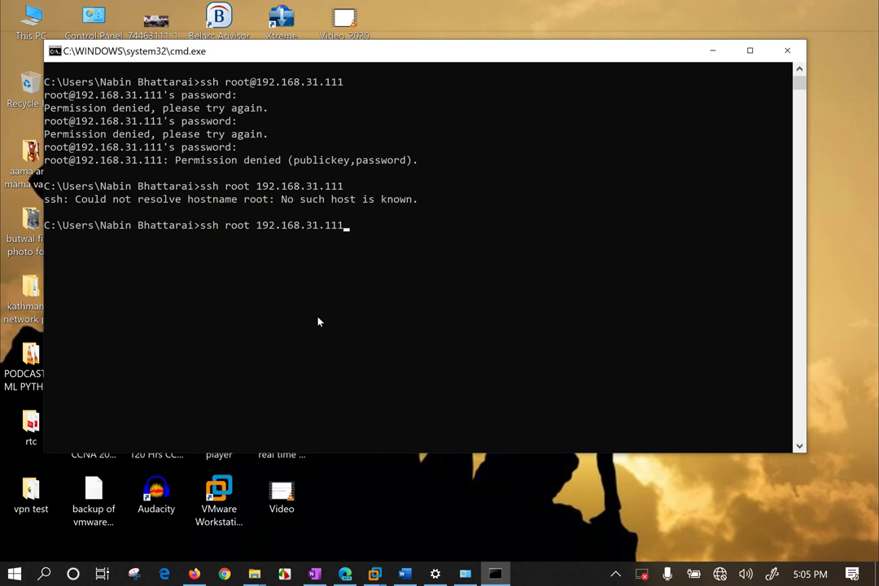
pyautogui.press('Return')
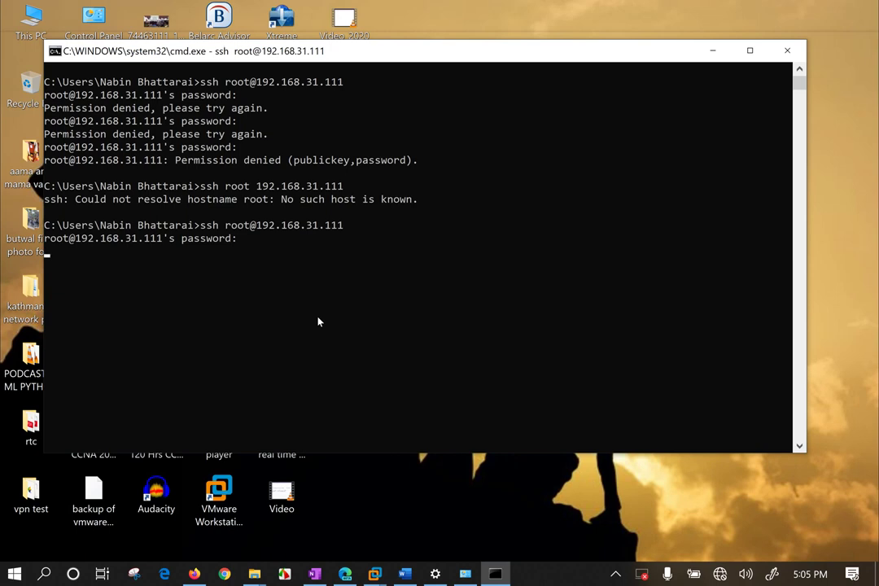
pyautogui.press('Return')
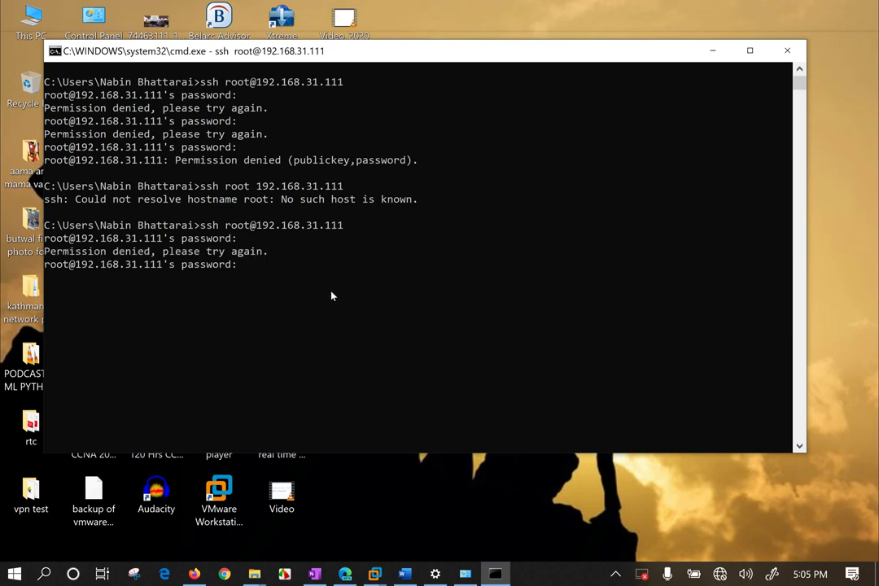
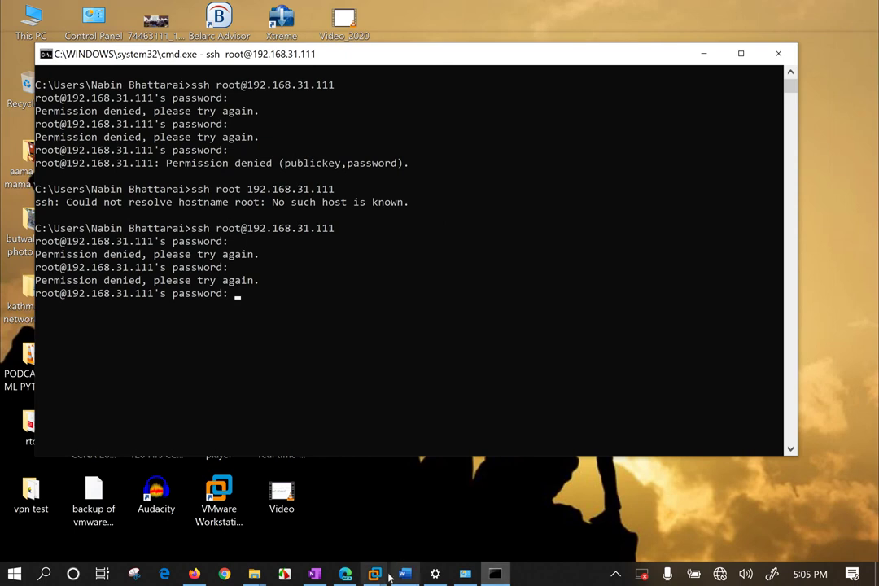
# Switch from Command Prompt to the Kali Linux virtual machine window.
pyautogui.moveTo(377, 574)
pyautogui.click(456, 464)
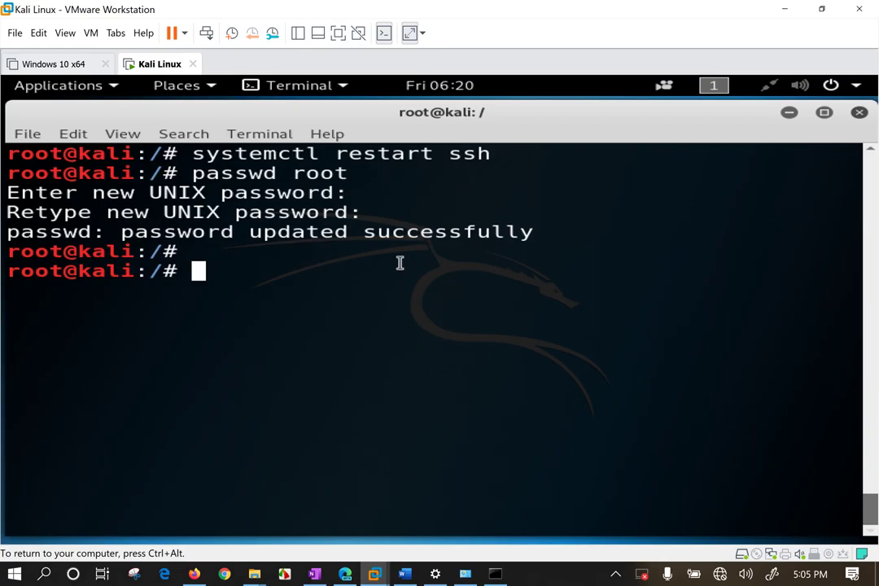
pyautogui.write('ssh root')
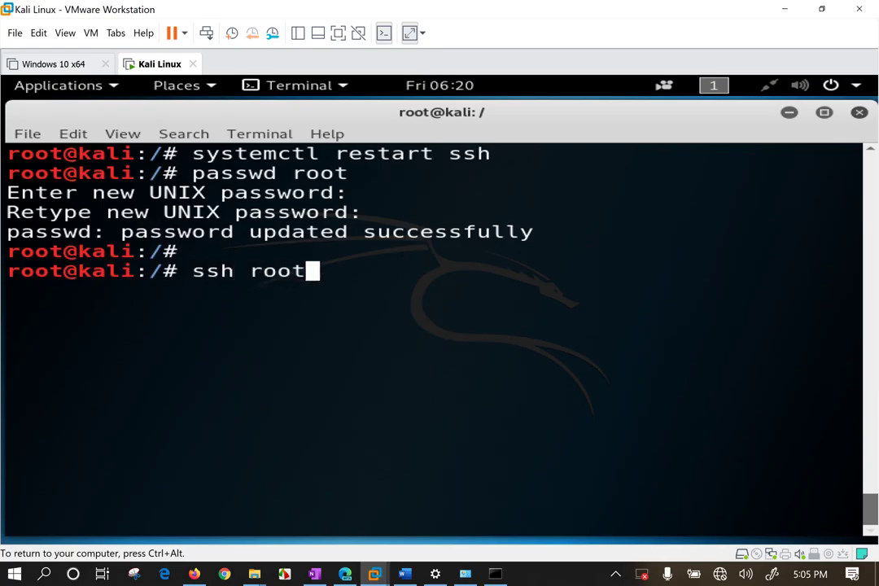
pyautogui.write('@')
pyautogui.write('192.15')
pyautogui.press('BackSpace')
pyautogui.write('68.31.111')
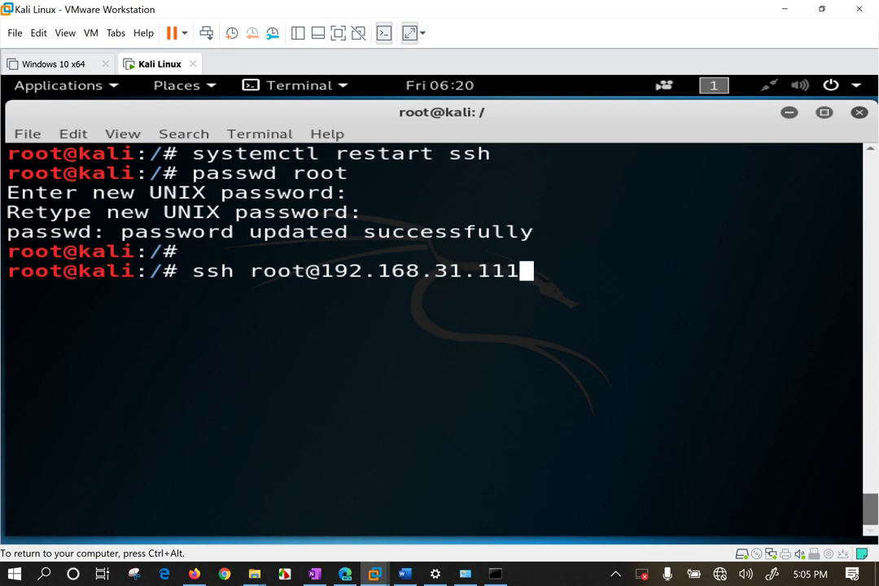
pyautogui.press('Return')
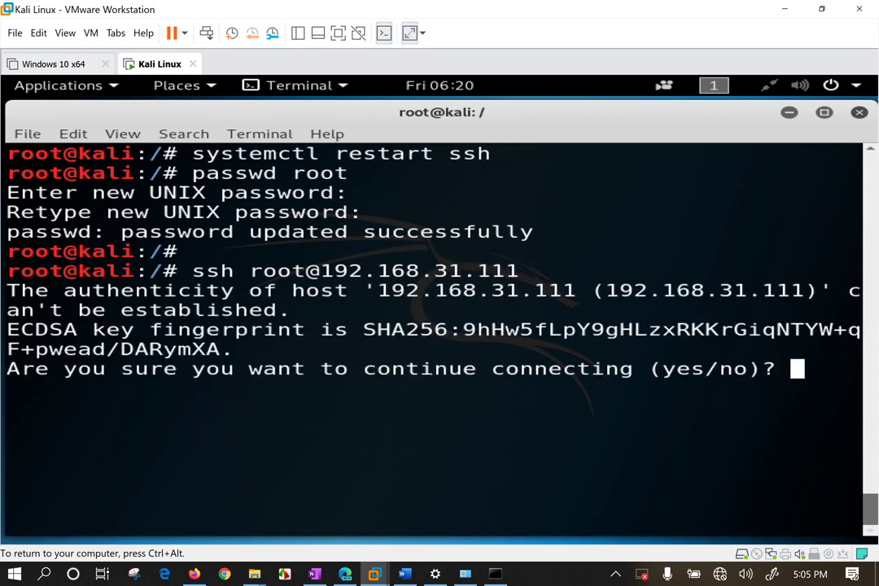
# Accept the host's ECDSA key with 'yes' and submit the root password.
pyautogui.write('yes')
pyautogui.press('Return')
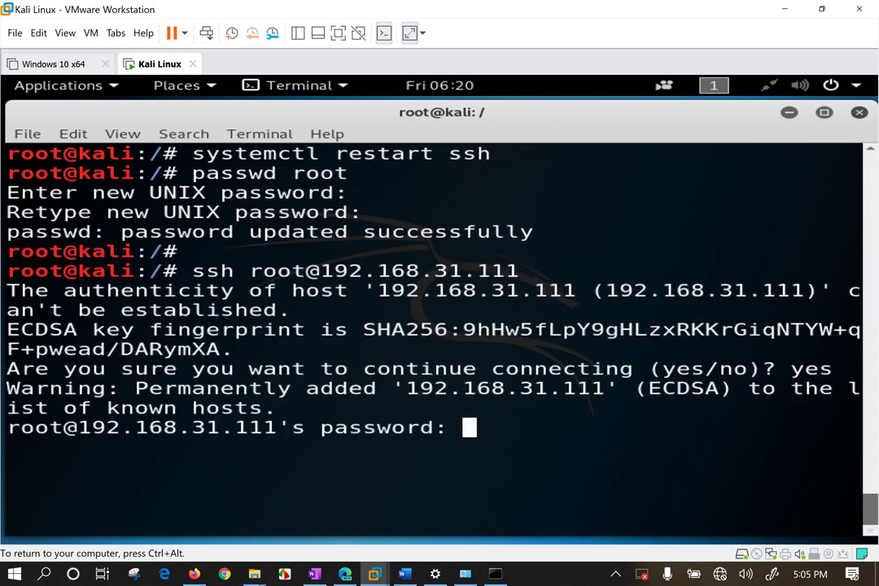
pyautogui.press('Return')
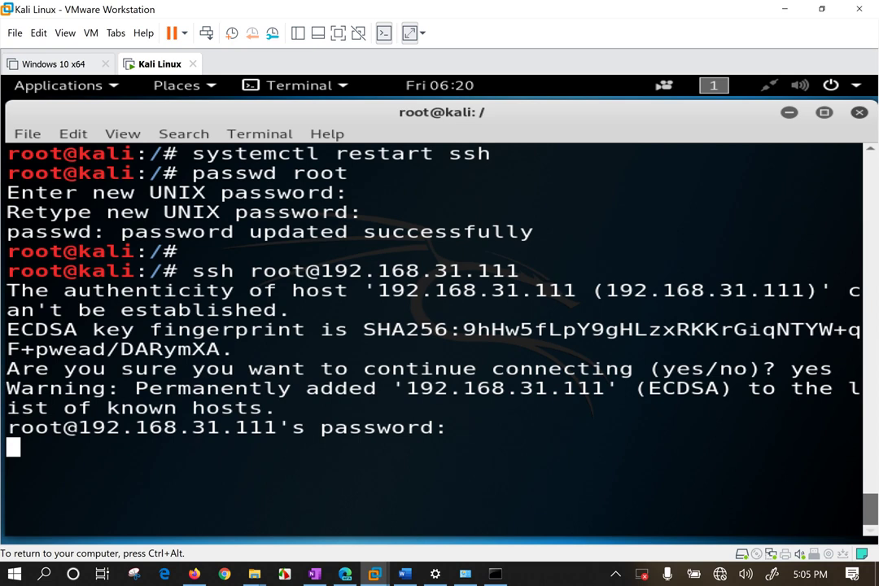
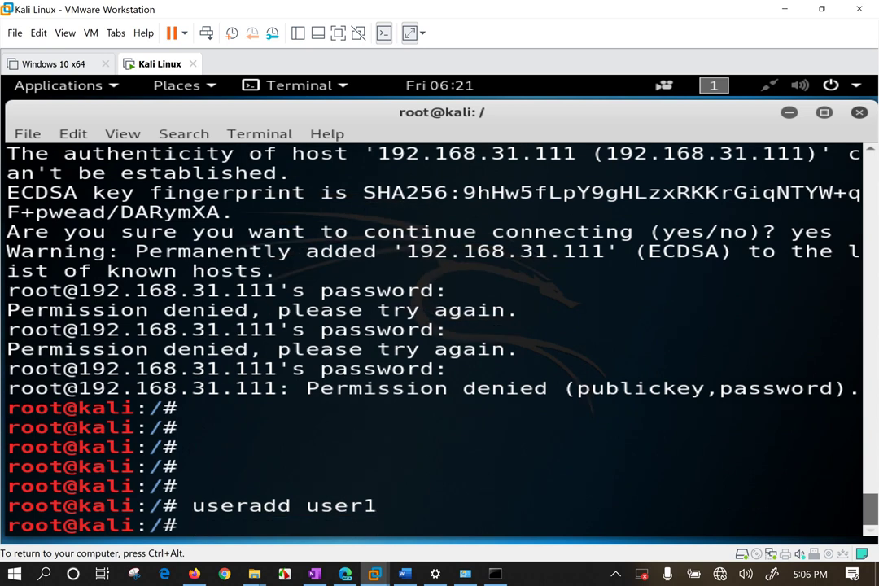
# Set user1's password with passwd user1, entering it twice, then begin the useradd user2 command.
pyautogui.write('passwd')
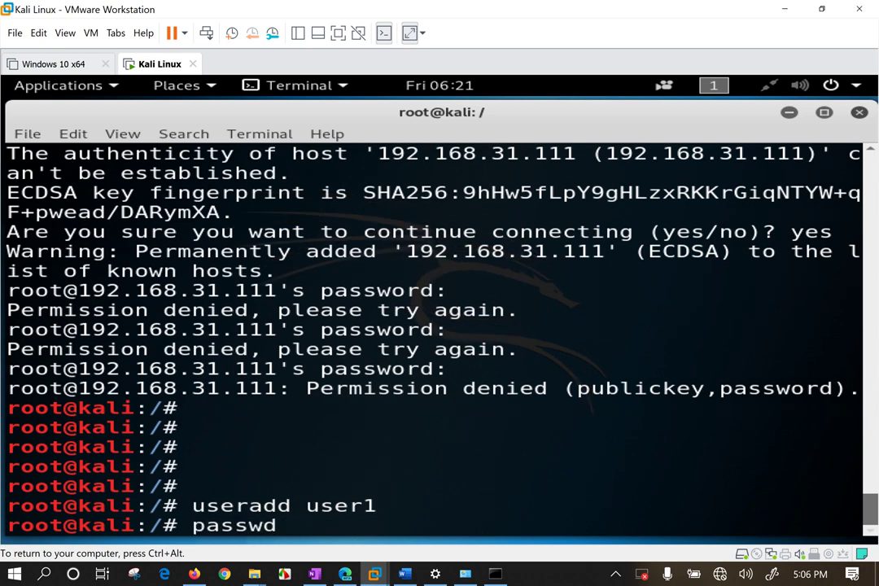
pyautogui.write(' user1')
pyautogui.press('Return')
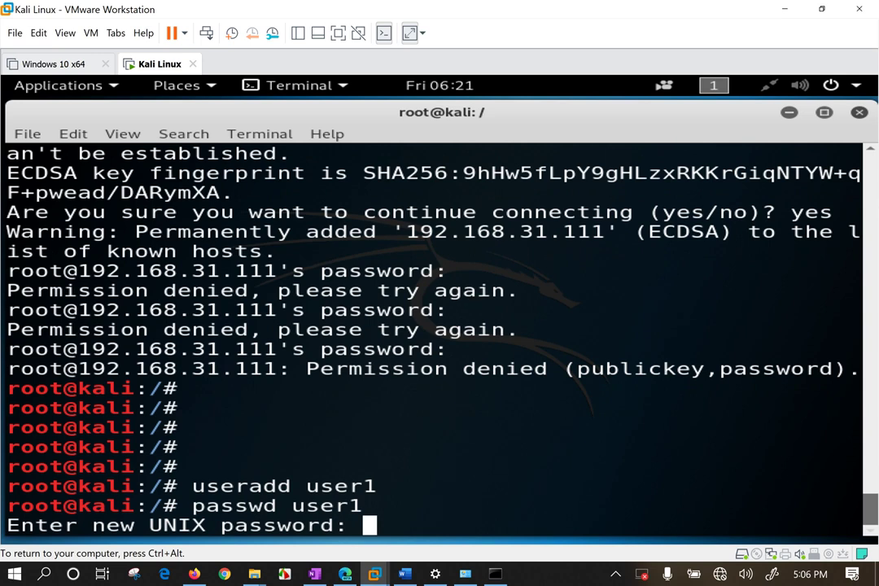
pyautogui.press('Return')
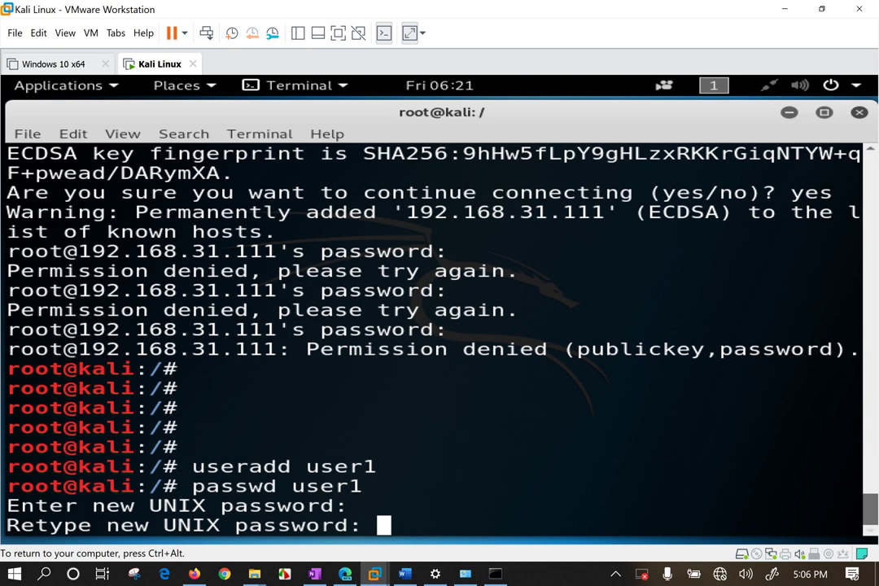
pyautogui.press('Return')
pyautogui.write('useradd ')
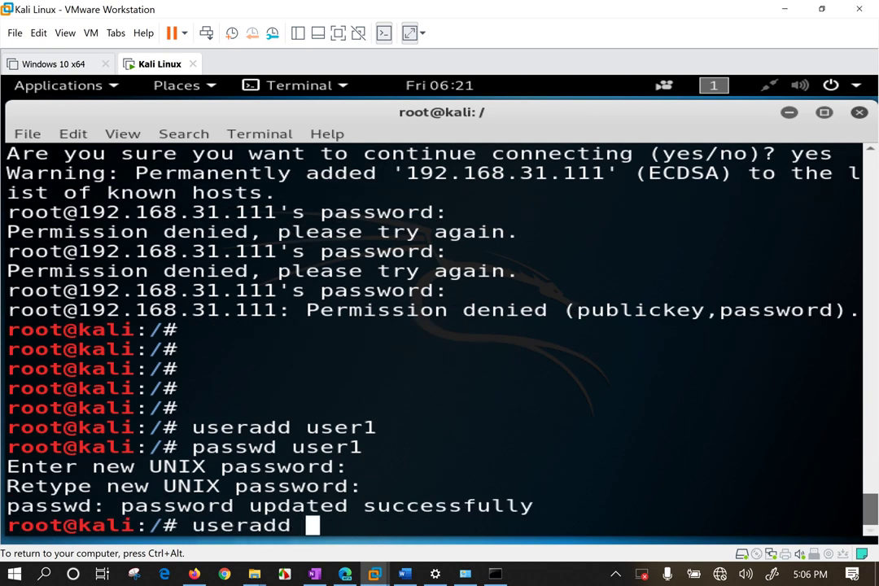
pyautogui.write('user2')
# Create the user2 account and set its password with passwd user2.
pyautogui.press('Return')
pyautogui.write('passwd user2')
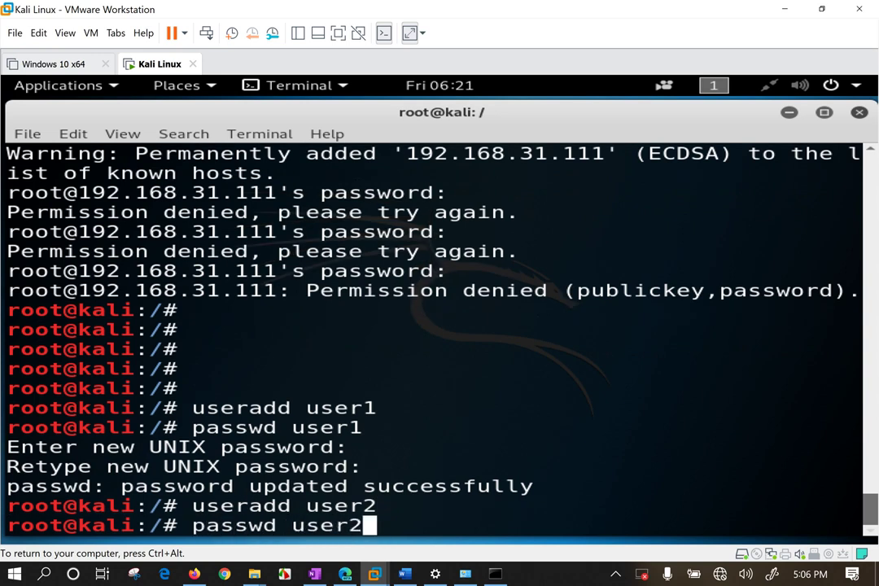
pyautogui.press('Return')
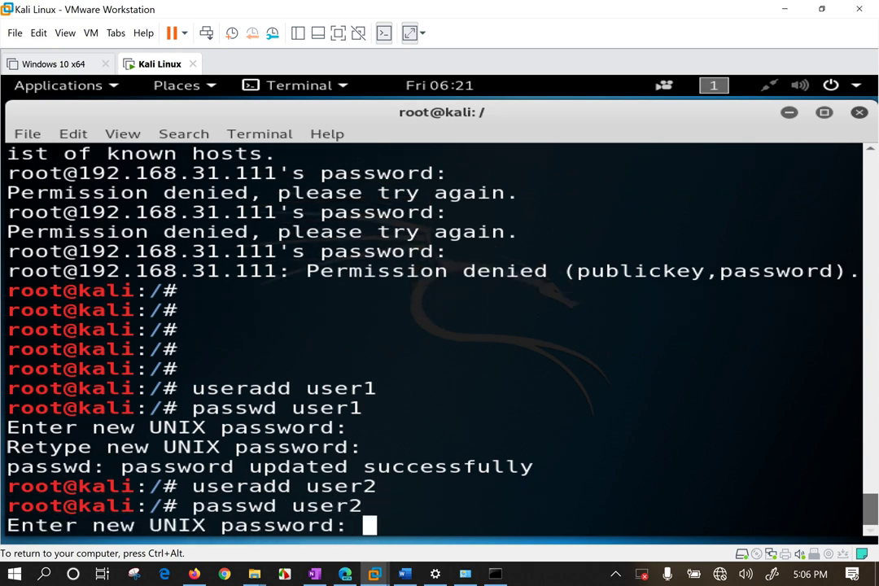
pyautogui.press('Return')
pyautogui.press('Return')
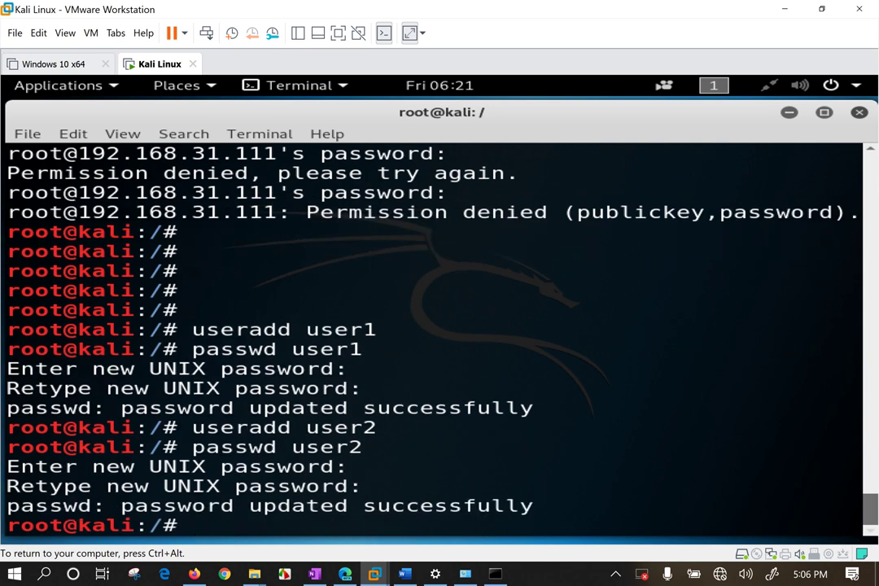
# Create the user3 account and set its password, entering it twice.
pyautogui.write('userad')
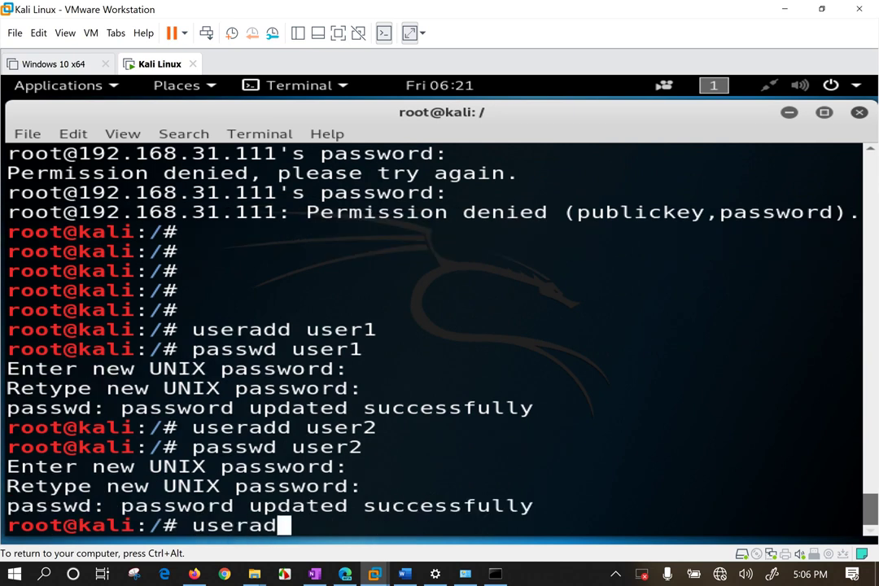
pyautogui.write('d user3')
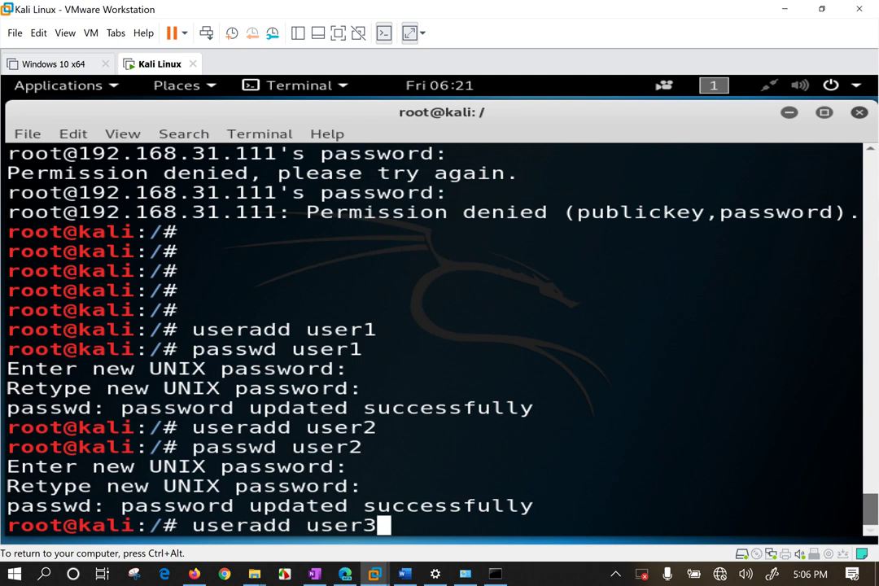
pyautogui.press('Return')
pyautogui.write('passwd use')
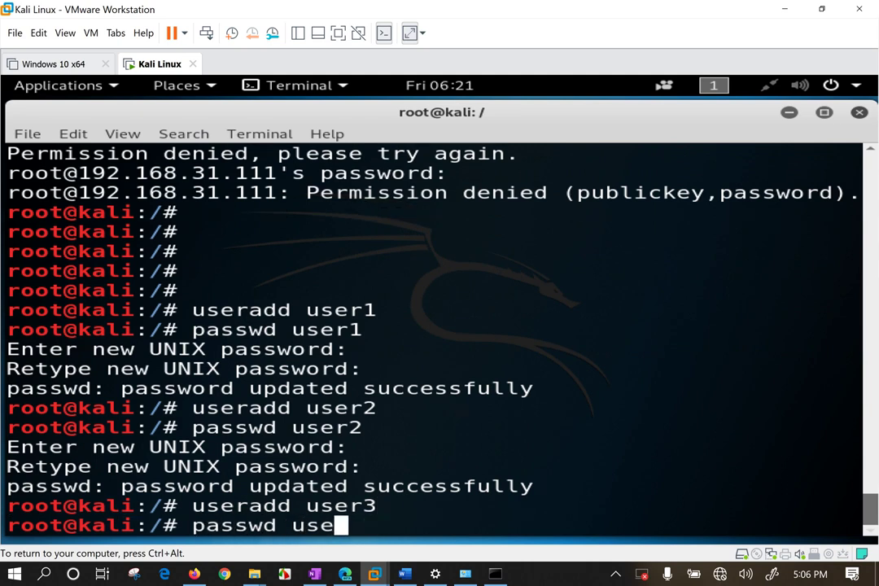
pyautogui.write('r3')
pyautogui.press('Return')
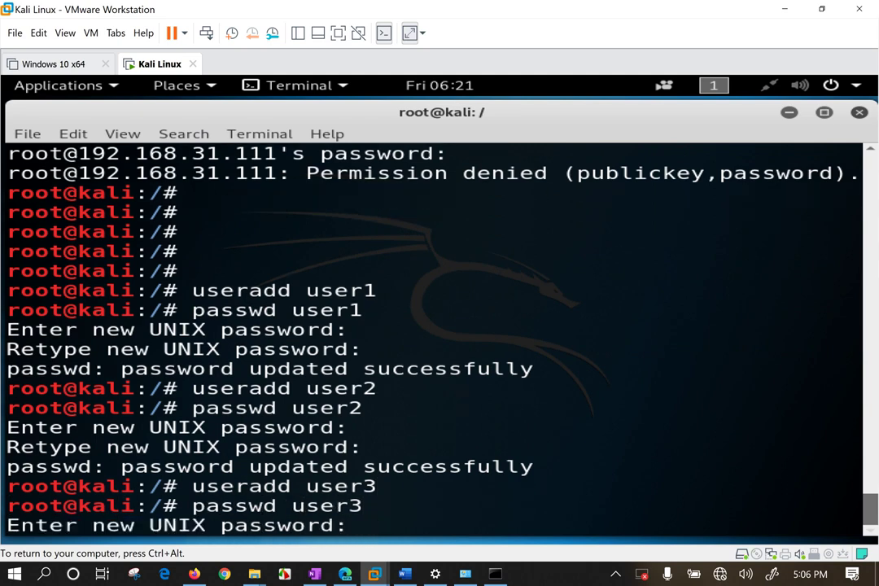
pyautogui.press('Return')
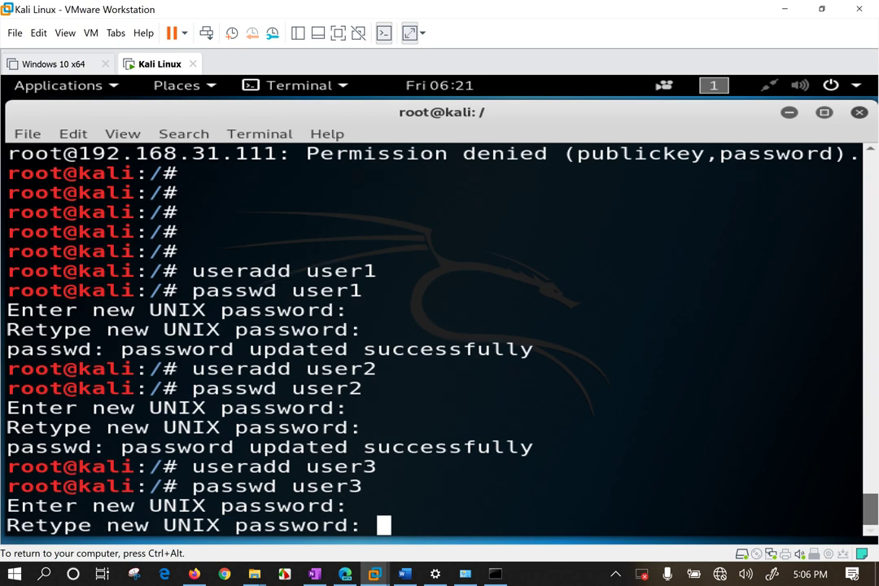
pyautogui.press('Return')
pyautogui.press('Return')
pyautogui.press('Return')
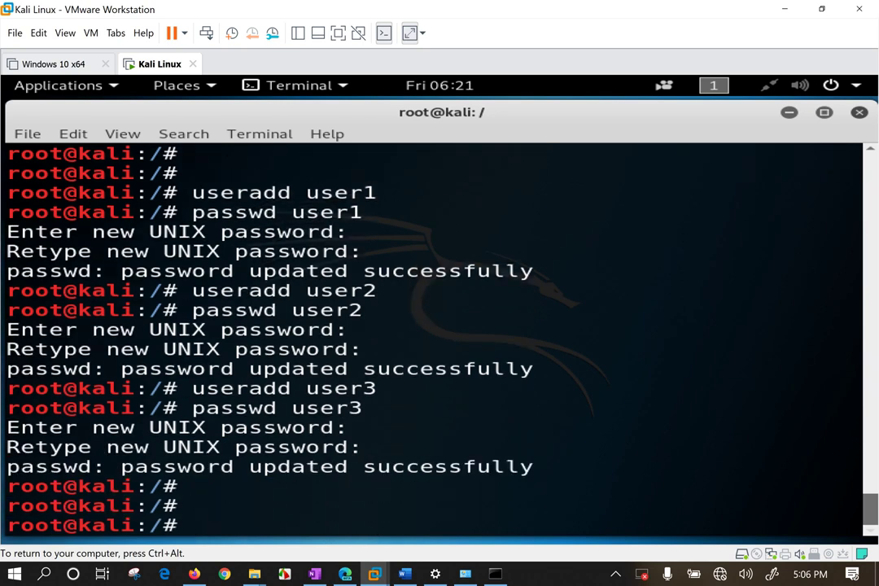
# Run cat /etc/passwd to list user1, user2 and user3 with UIDs 1000–1002.
pyautogui.write('/etc/passwd')
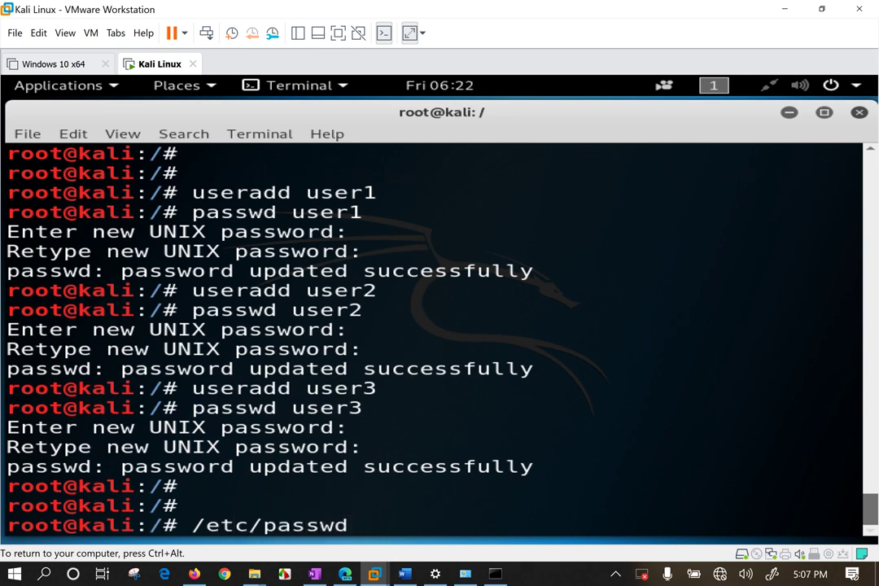
pyautogui.click(198, 525)
pyautogui.write('cat')
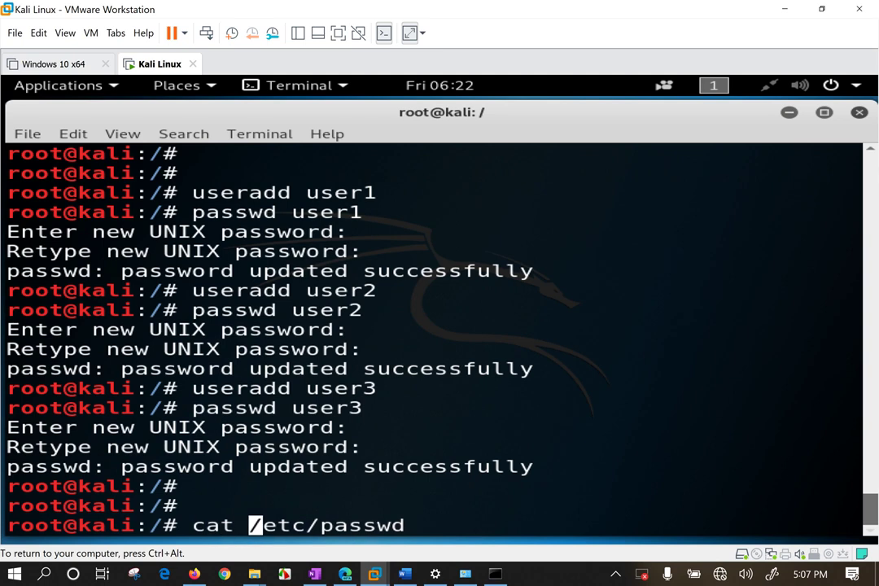
pyautogui.press('Return')
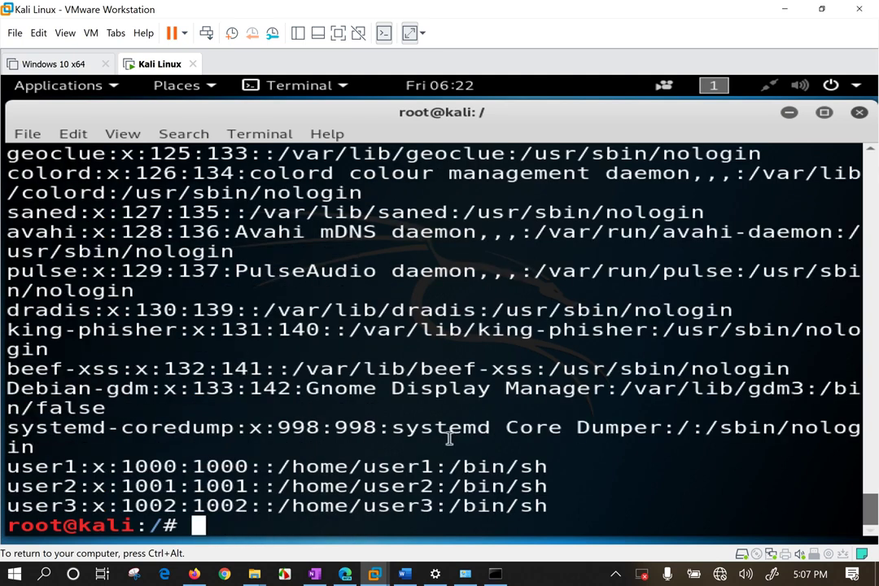
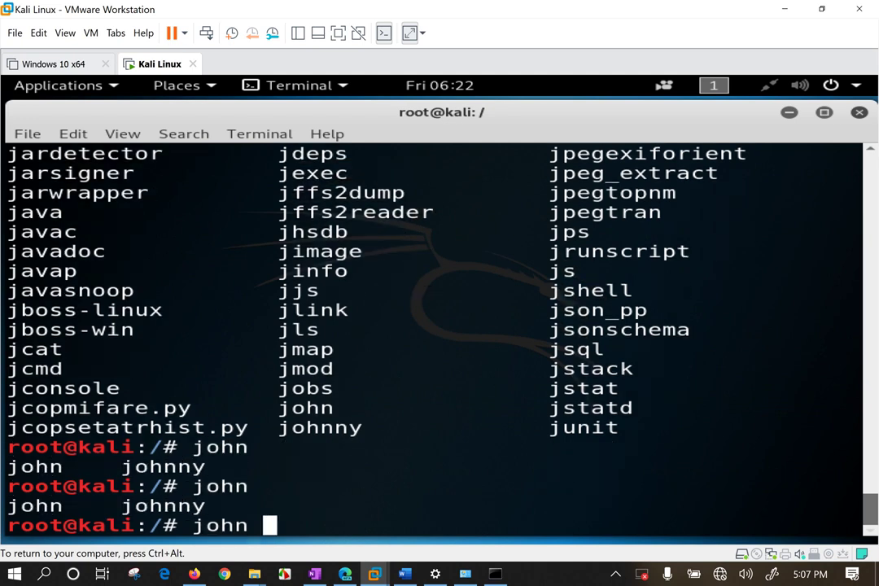
# Clear the prompt and run history, highlighting the /etc/passwd path on entry 66.
pyautogui.press('BackSpace')
pyautogui.press('BackSpace')
pyautogui.press('BackSpace')
pyautogui.press('BackSpace')
pyautogui.press('BackSpace')
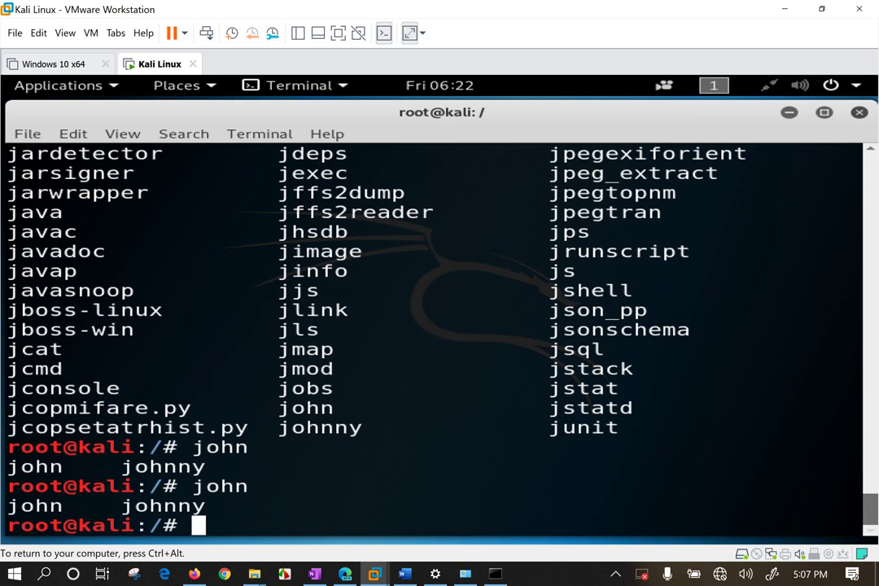
pyautogui.press('Return')
pyautogui.press('Return')
pyautogui.write('history')
pyautogui.press('Return')
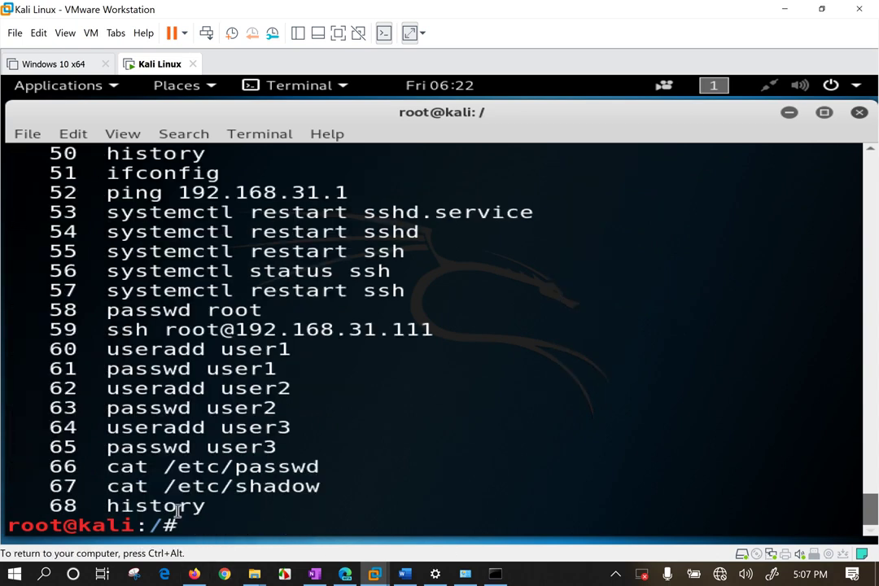
pyautogui.moveTo(165, 466); pyautogui.dragTo(318, 465)
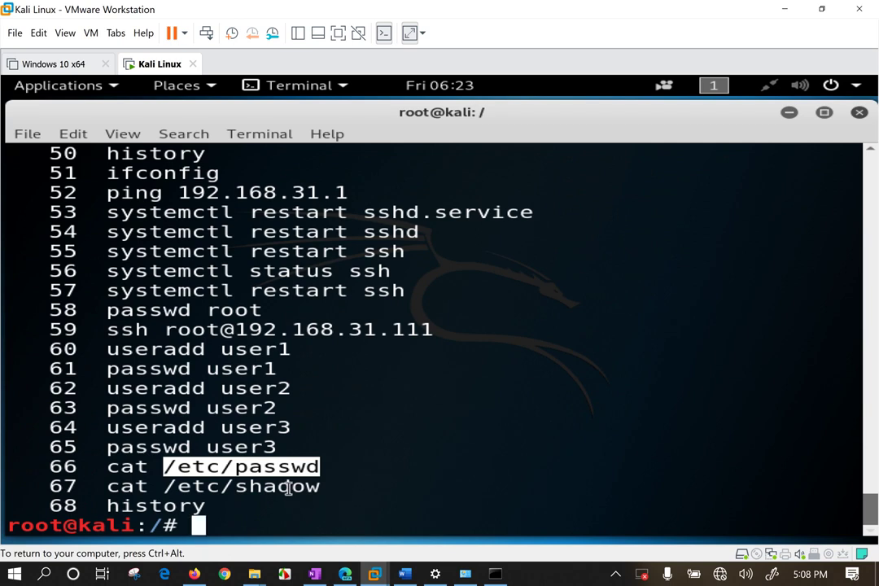
pyautogui.click(187, 90)
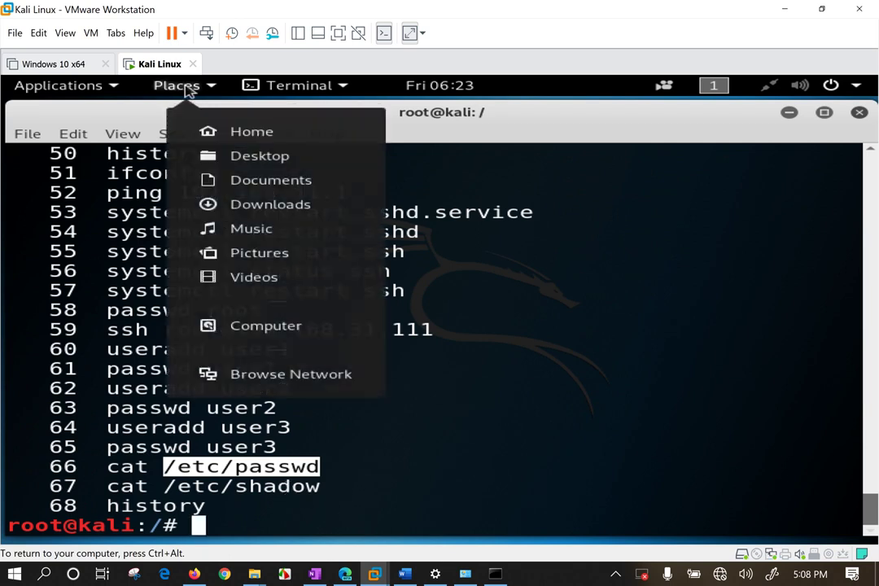
# Browse from Desktop through Other Locations > Computer into the etc folder.
pyautogui.click(254, 159)
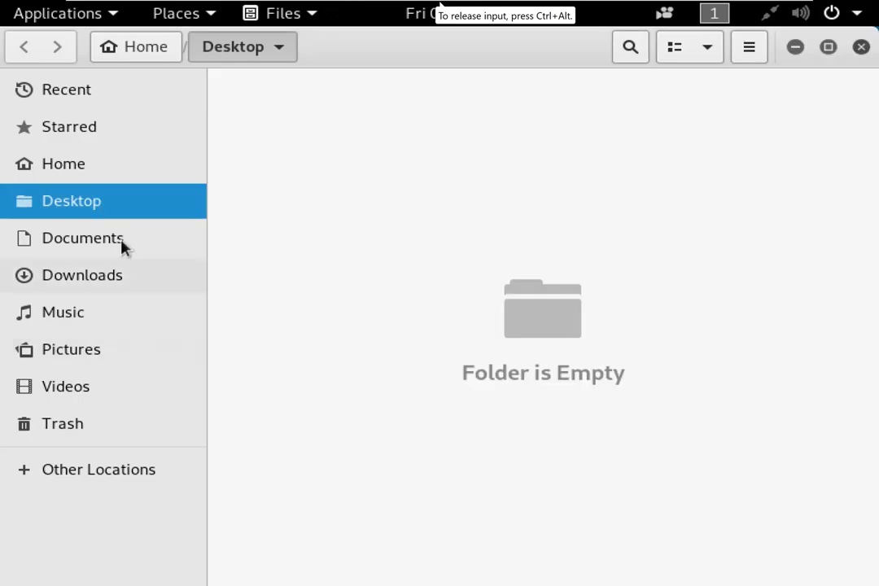
pyautogui.click(98, 469)
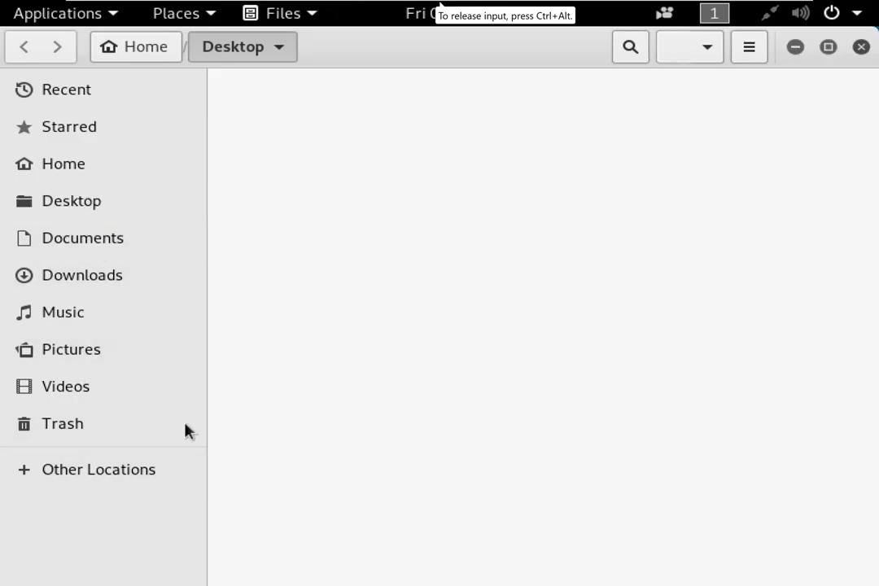
pyautogui.click(326, 137)
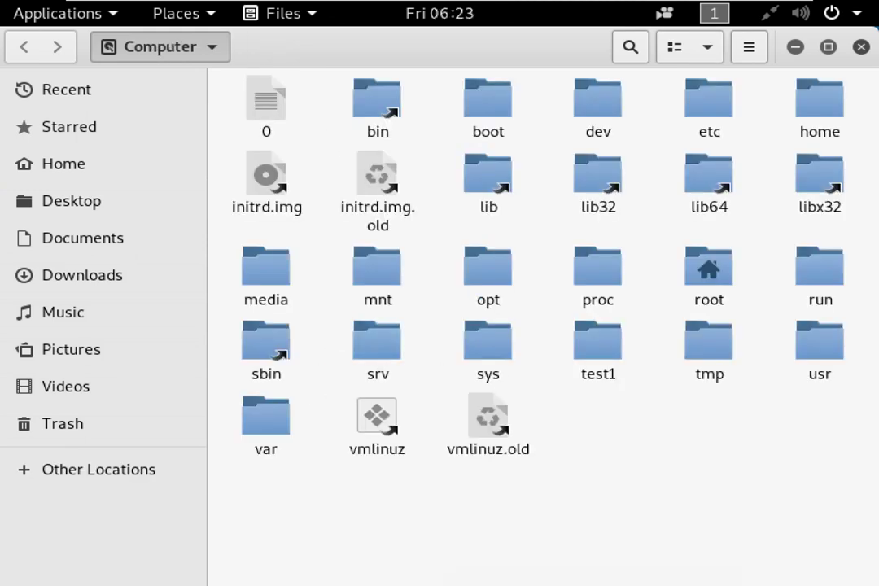
pyautogui.click(709, 118)
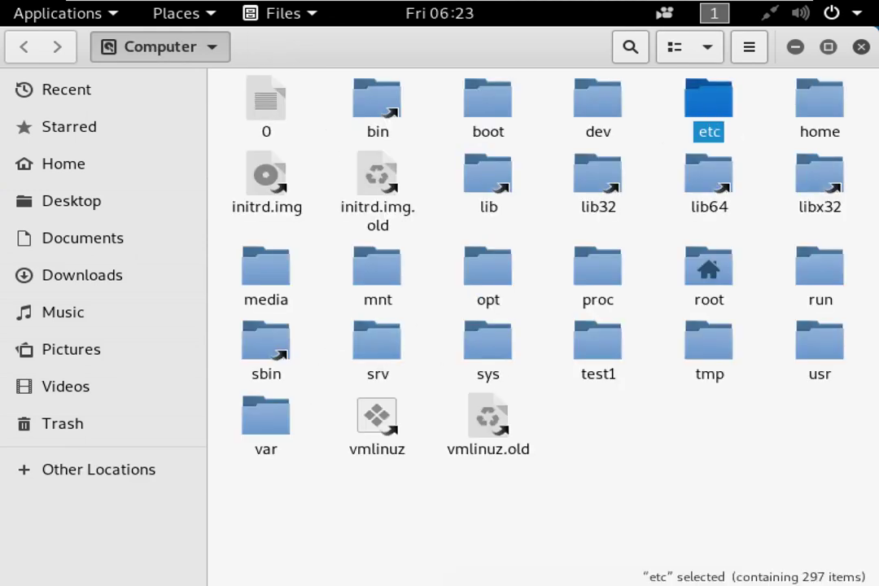
pyautogui.doubleClick(709, 105)
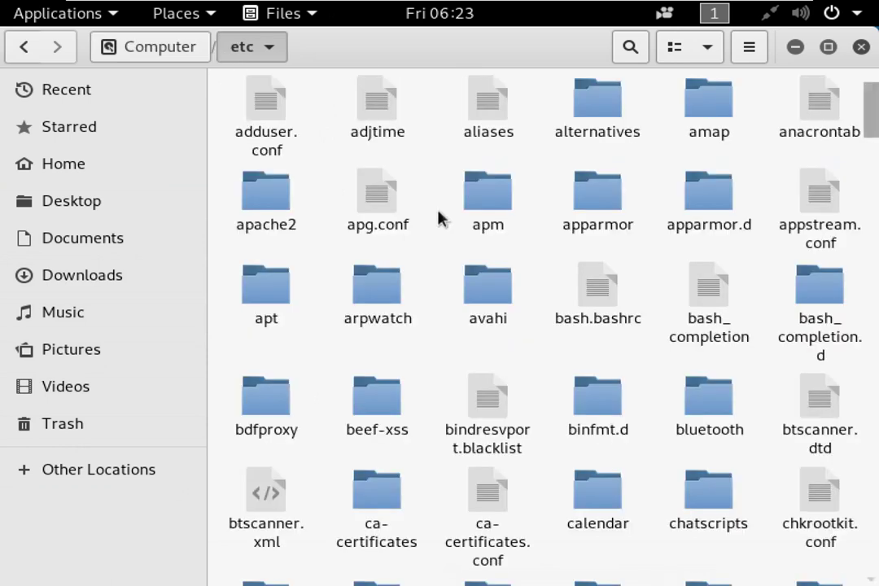
# Search etc for passwd and bring up the context menu of the top result.
pyautogui.write('passwd')
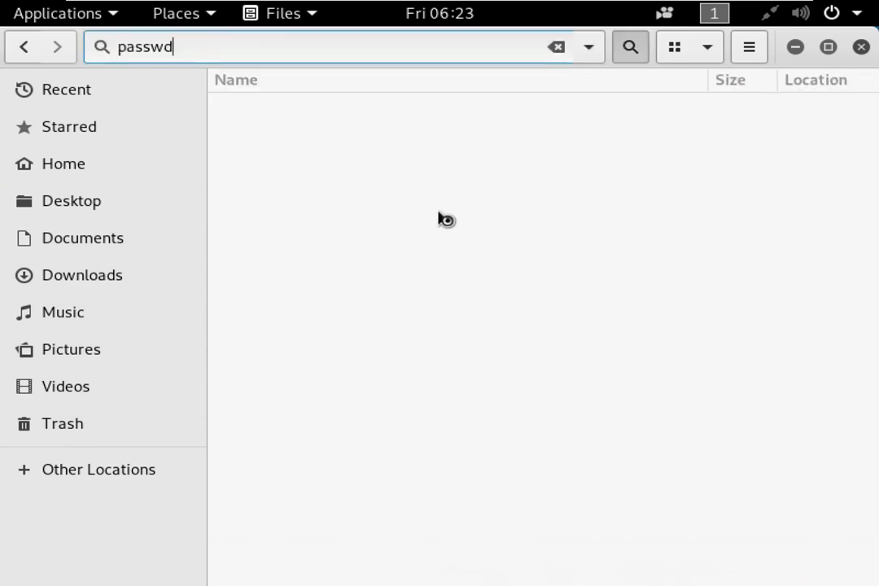
pyautogui.rightClick(334, 124)
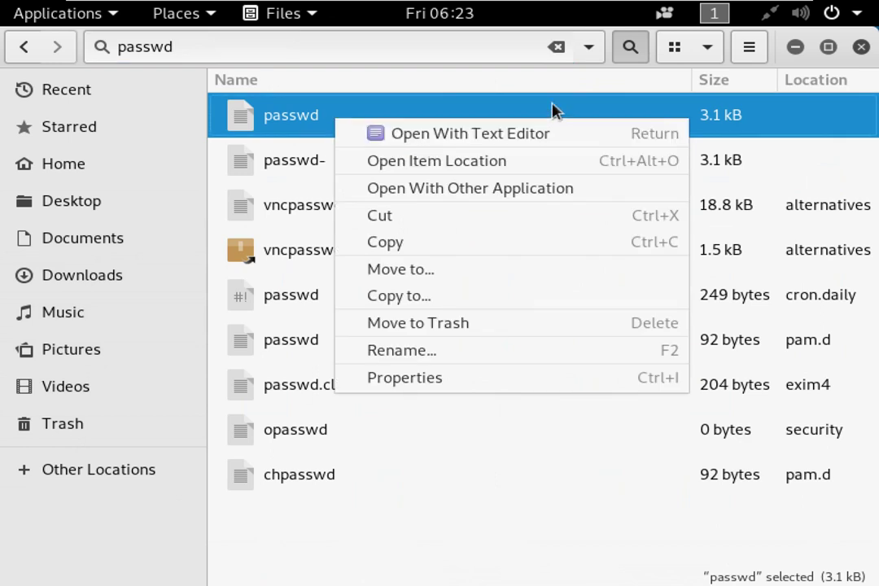
pyautogui.press('Escape')
pyautogui.hotkey('shift', 'F10')
# Open passwd in Text Editor, highlight the user1–user3 entries (UIDs 1000–1002), then close it.
pyautogui.click(526, 125)
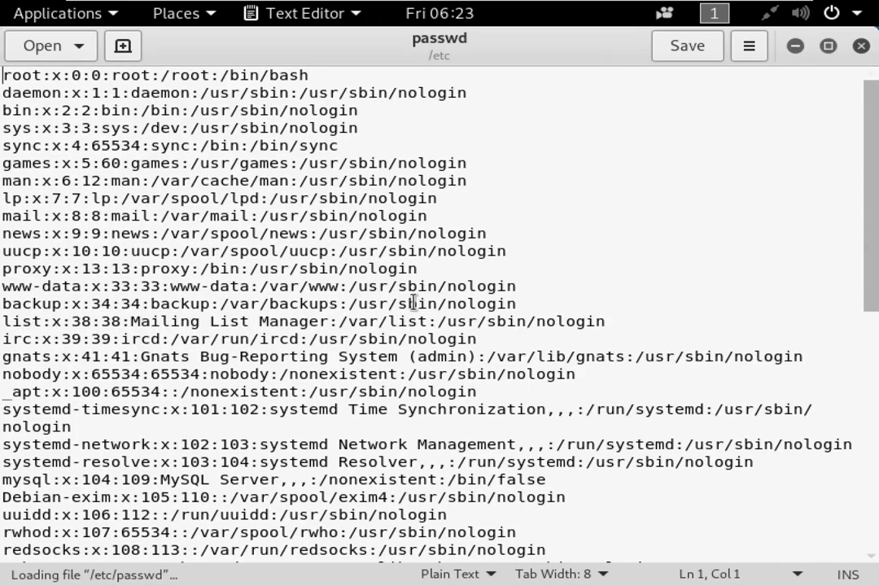
pyautogui.scroll(-10, 413, 303)
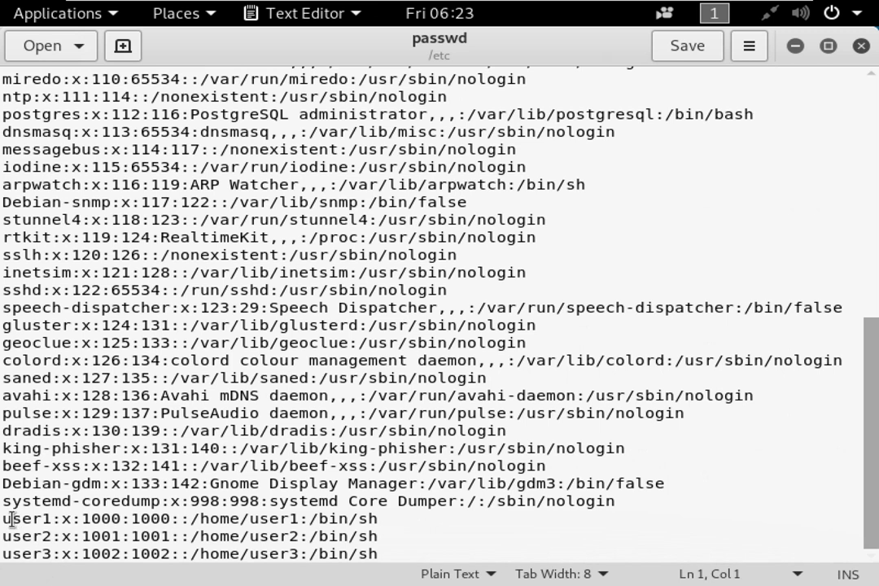
pyautogui.moveTo(7, 518); pyautogui.dragTo(90, 553)
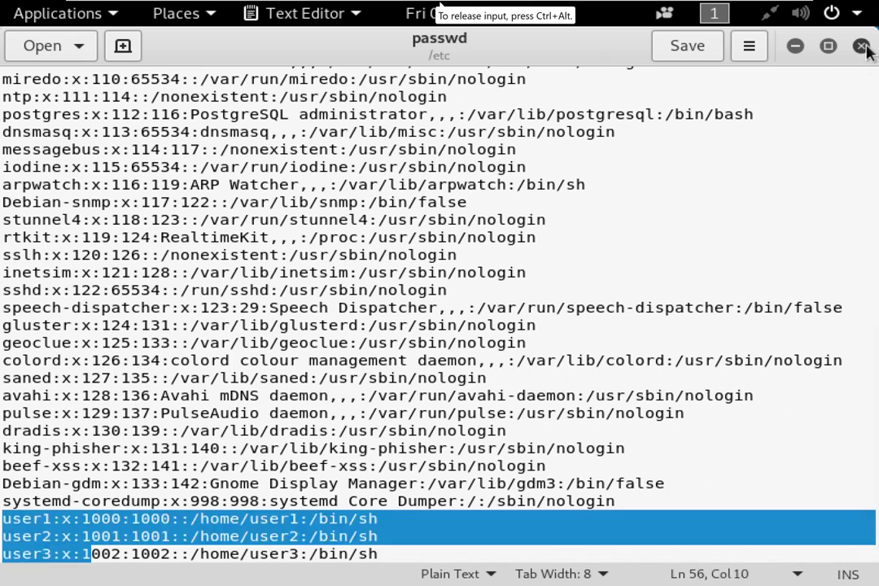
pyautogui.click(862, 47)
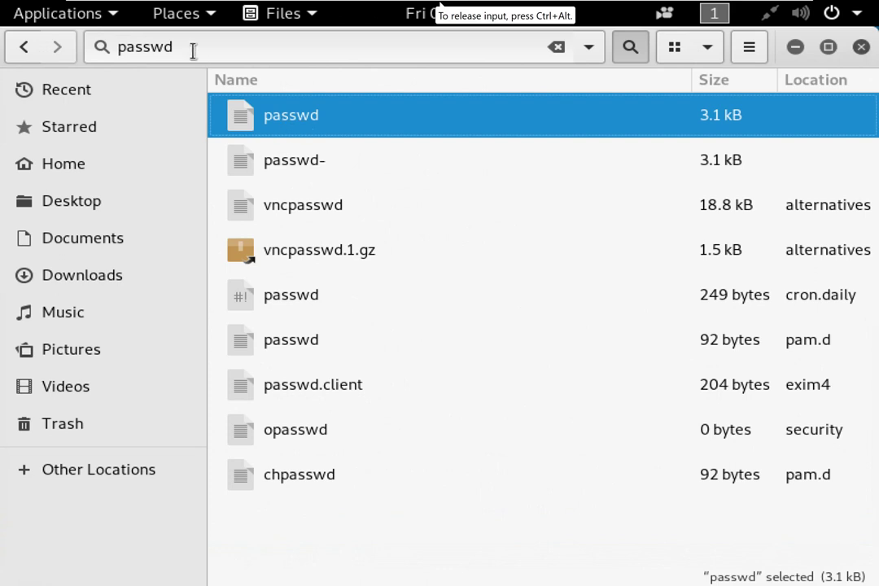
# Replace the search term with 'shadow' to list shadow, shadow-, gshadow and gshadow-.
pyautogui.moveTo(188, 45); pyautogui.dragTo(25, 43)
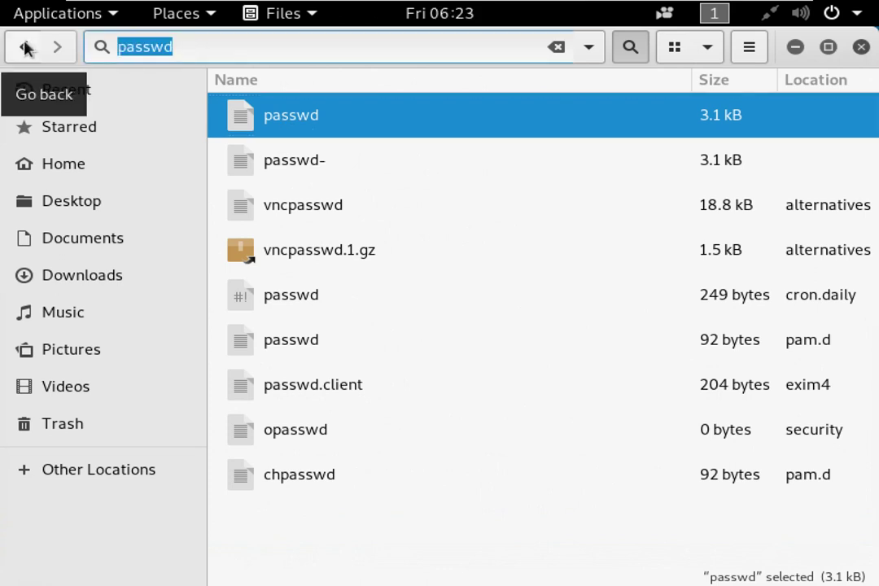
pyautogui.write('shadow')
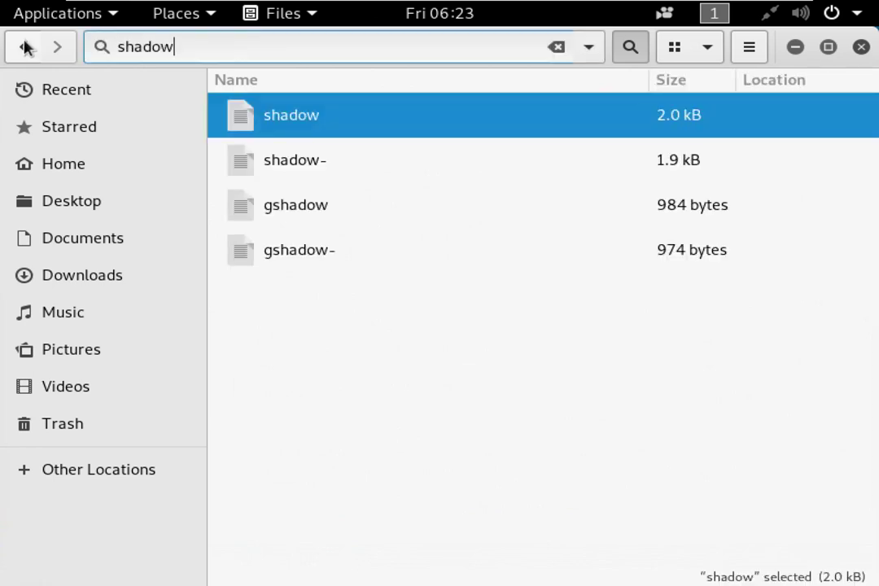
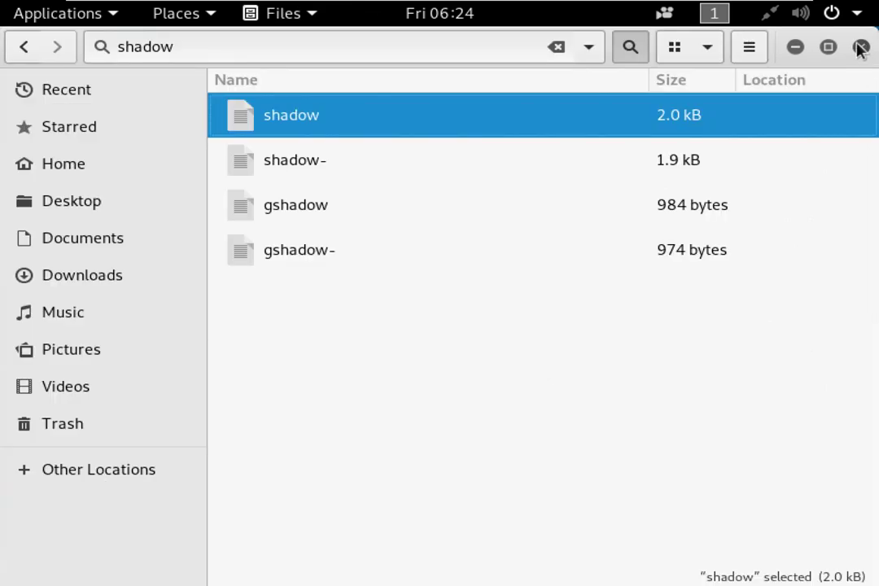
# Close the Files window showing the shadow search results.
pyautogui.click(861, 47)
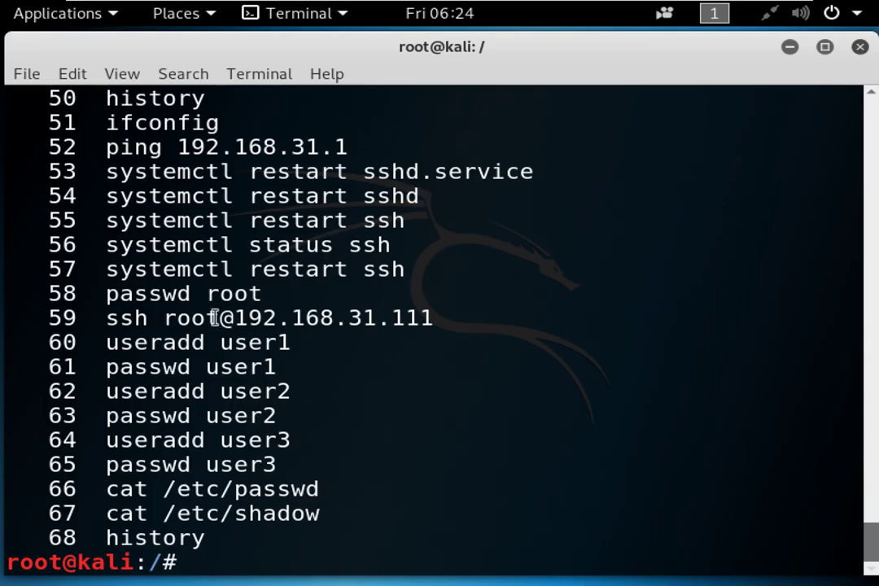
# Highlight the cat /etc/passwd and cat /etc/shadow history entries, then add four blank root prompts.
pyautogui.moveTo(114, 498); pyautogui.dragTo(353, 513)
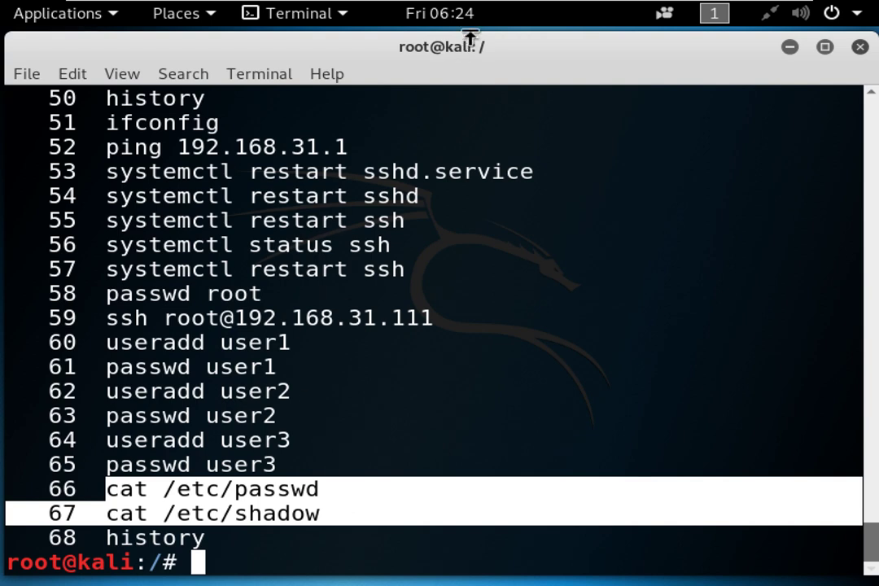
pyautogui.moveTo(503, 28); pyautogui.dragTo(508, 56)
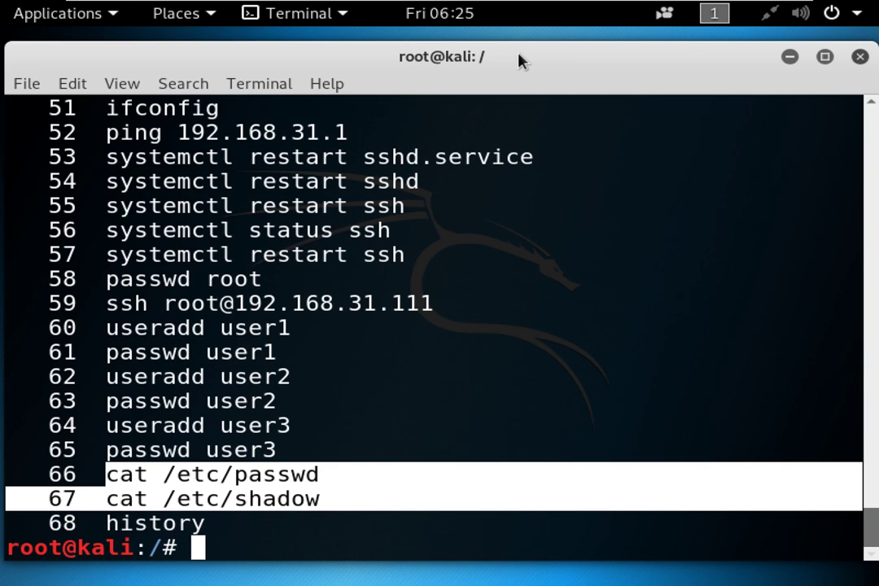
pyautogui.press('Return')
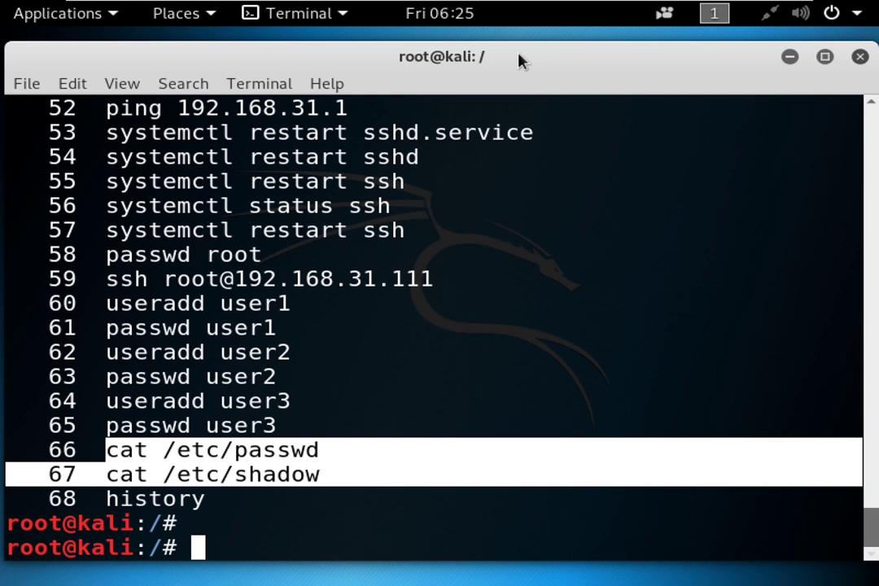
pyautogui.press('Return')
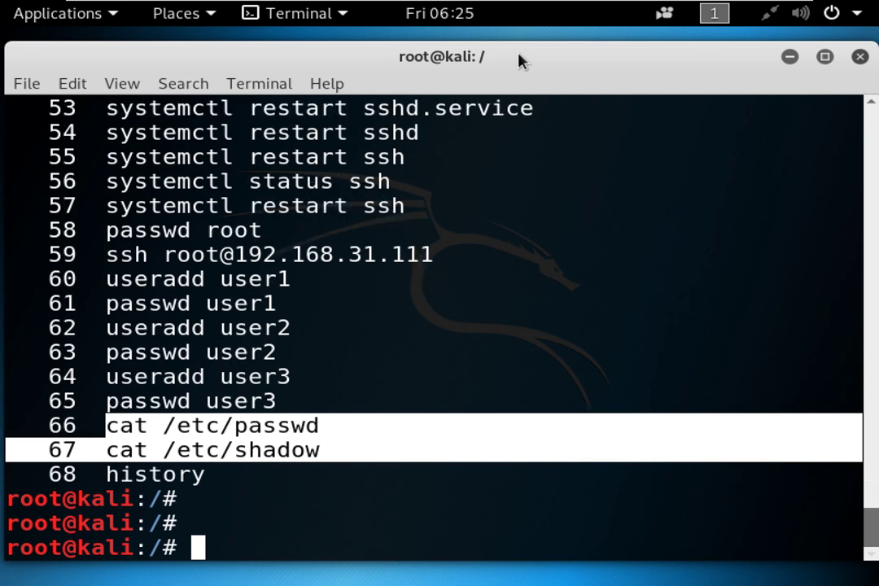
pyautogui.press('Return')
pyautogui.press('Return')
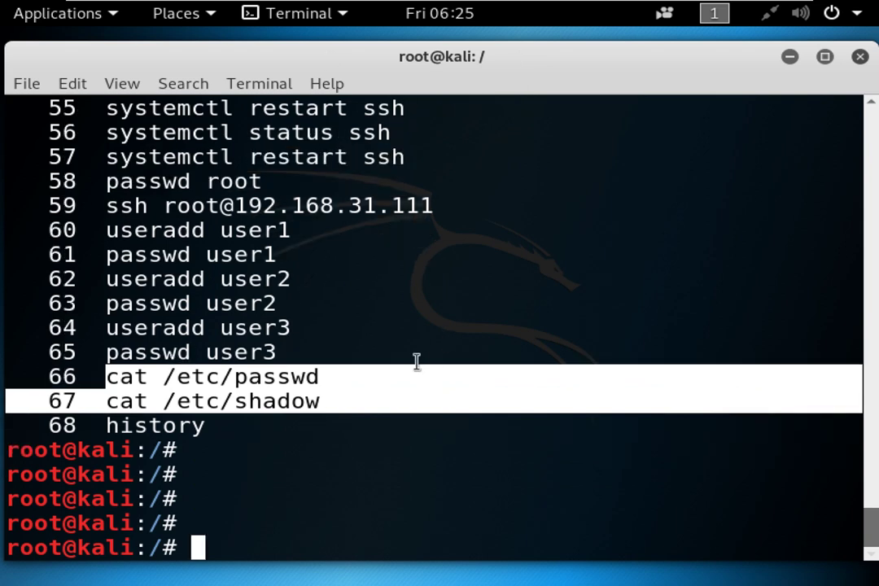
pyautogui.click(343, 379)
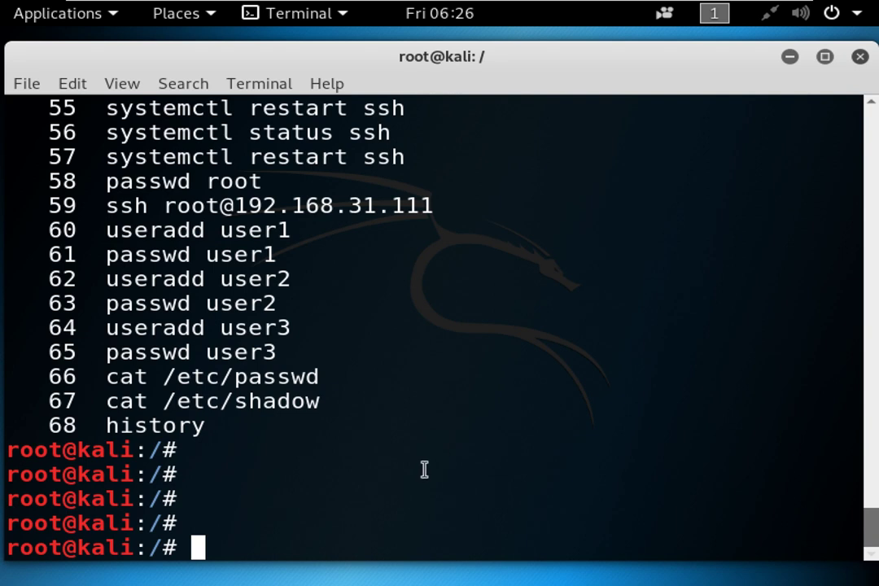
pyautogui.moveTo(106, 231); pyautogui.dragTo(311, 254)
pyautogui.click(310, 253)
pyautogui.moveTo(220, 231); pyautogui.dragTo(104, 231)
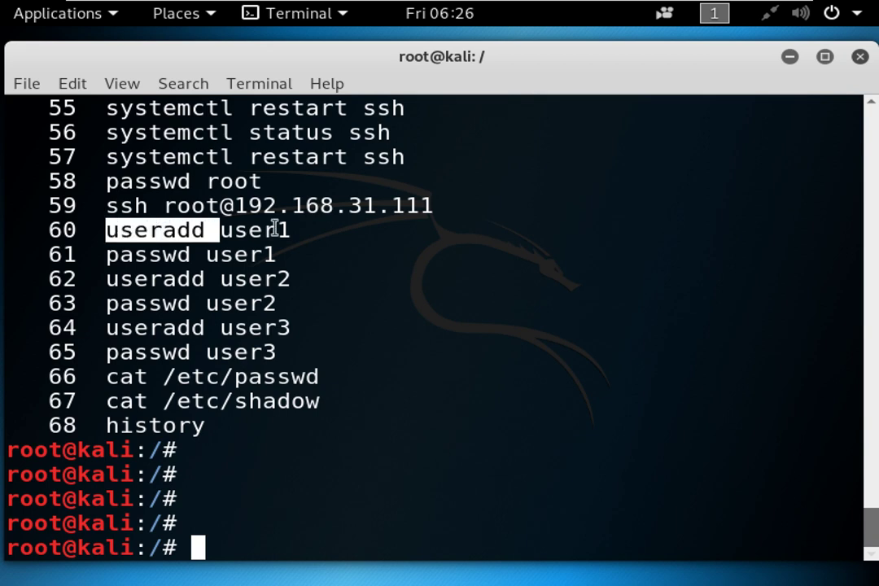
pyautogui.moveTo(233, 231); pyautogui.dragTo(287, 230)
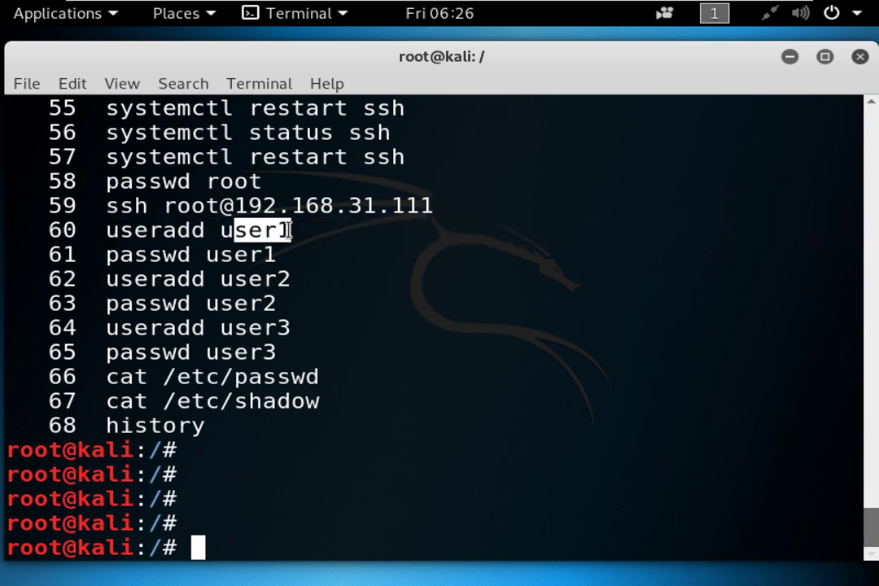
pyautogui.moveTo(193, 253); pyautogui.dragTo(102, 251)
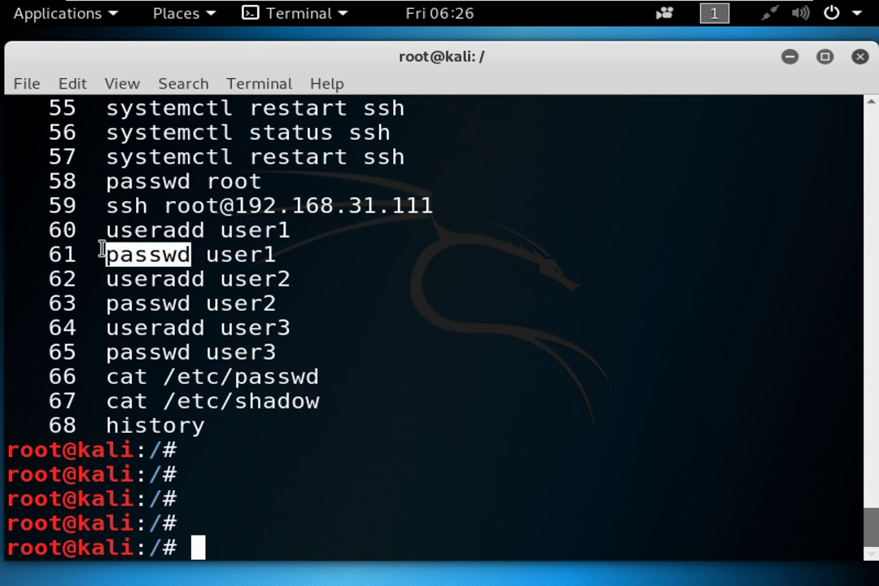
pyautogui.moveTo(205, 255); pyautogui.dragTo(271, 254)
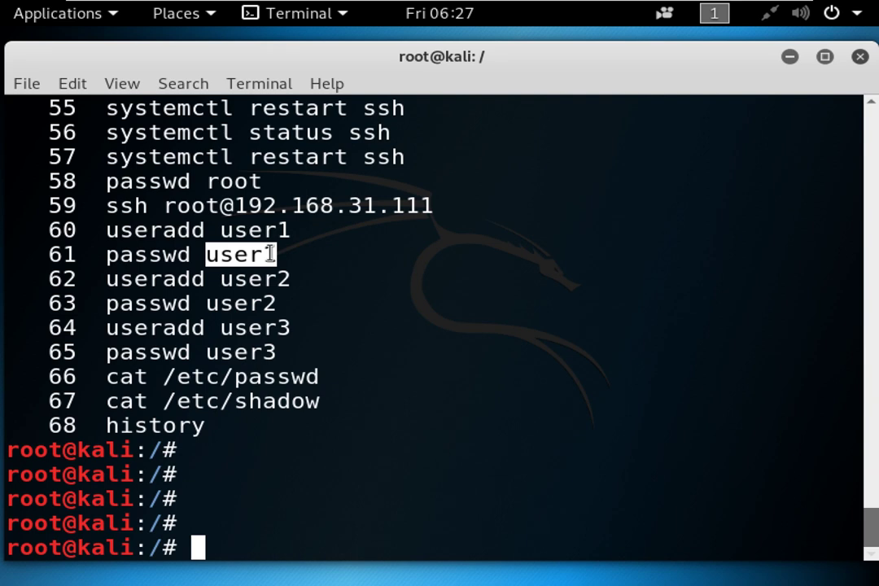
pyautogui.moveTo(62, 450); pyautogui.dragTo(8, 453)
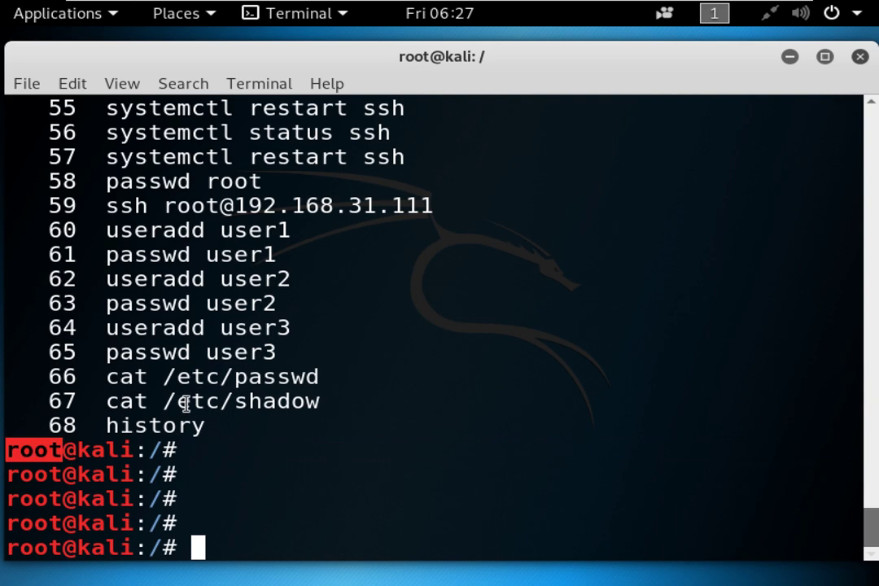
# Run id and whoami, both reporting root (uid=0).
pyautogui.write('id')
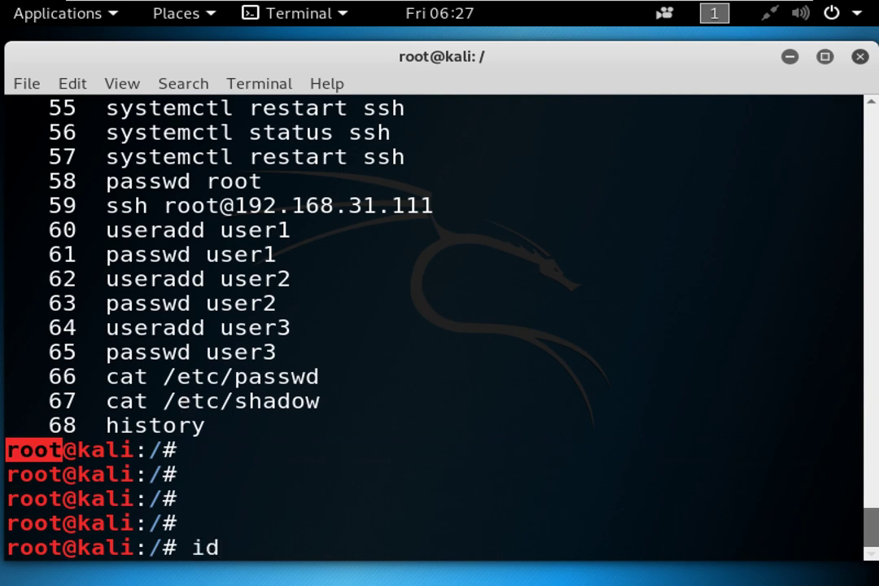
pyautogui.press('Return')
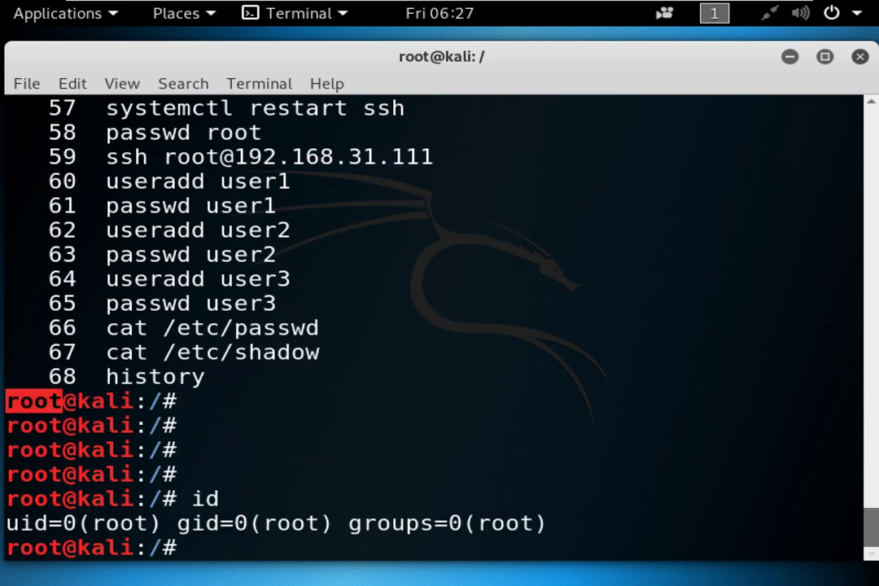
pyautogui.write('whoami')
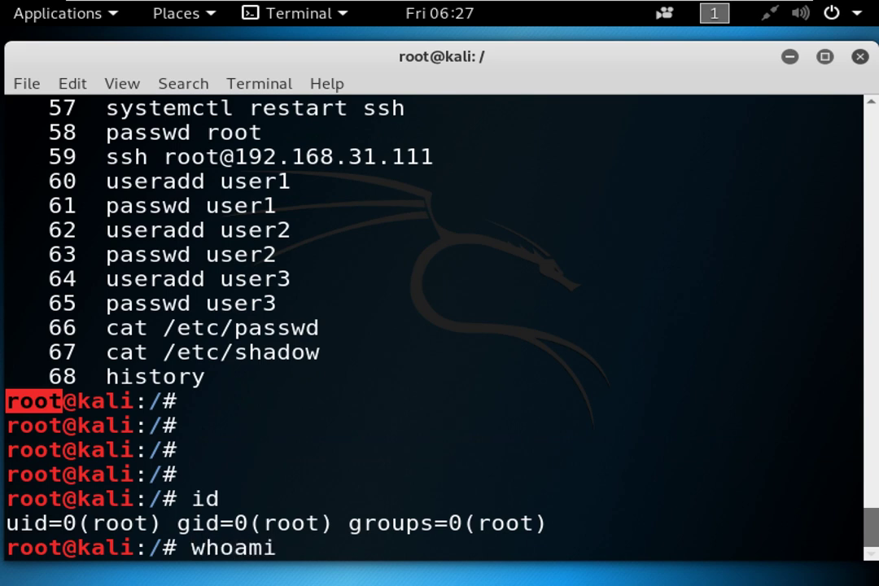
pyautogui.press('Return')
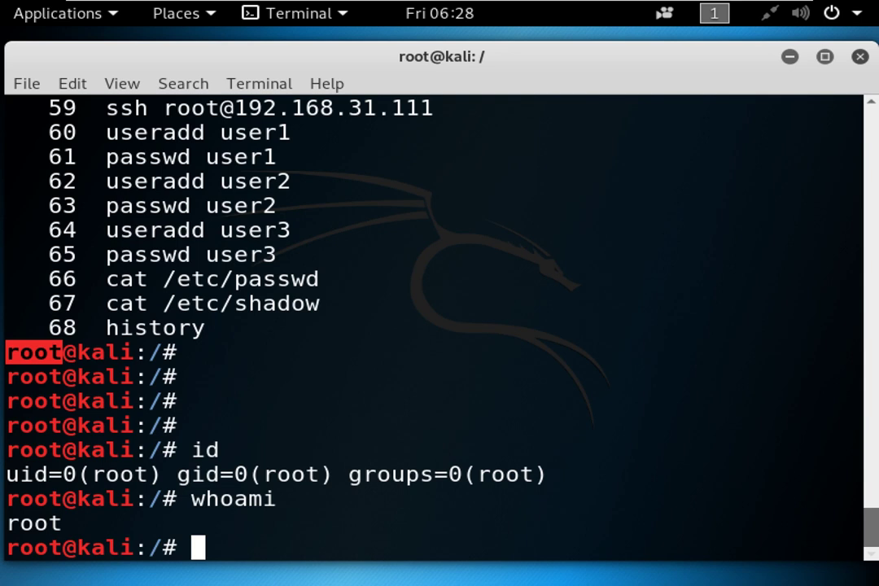
# Clear the selection, add a blank root prompt, and enter su - user1.
pyautogui.click(298, 441)
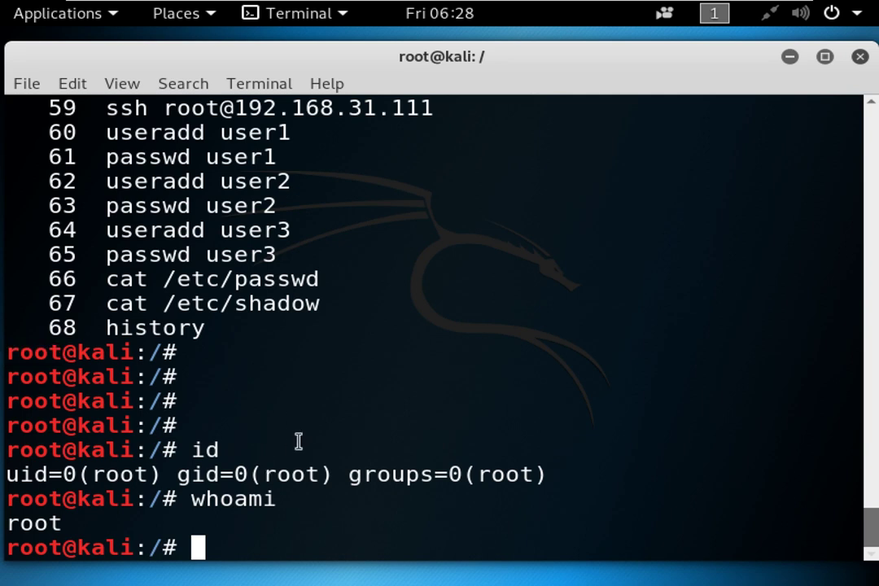
pyautogui.press('Return')
pyautogui.press('Return')
pyautogui.press('Return')
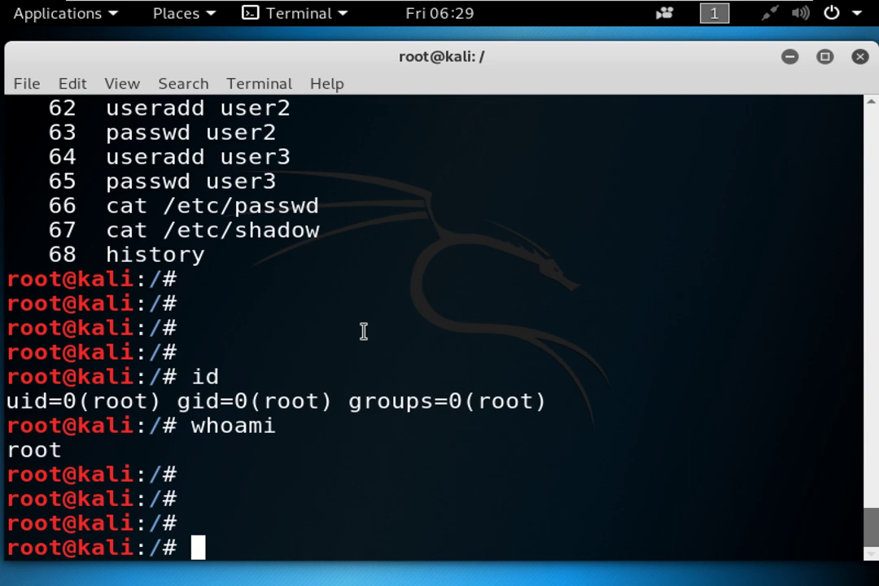
pyautogui.write('su -')
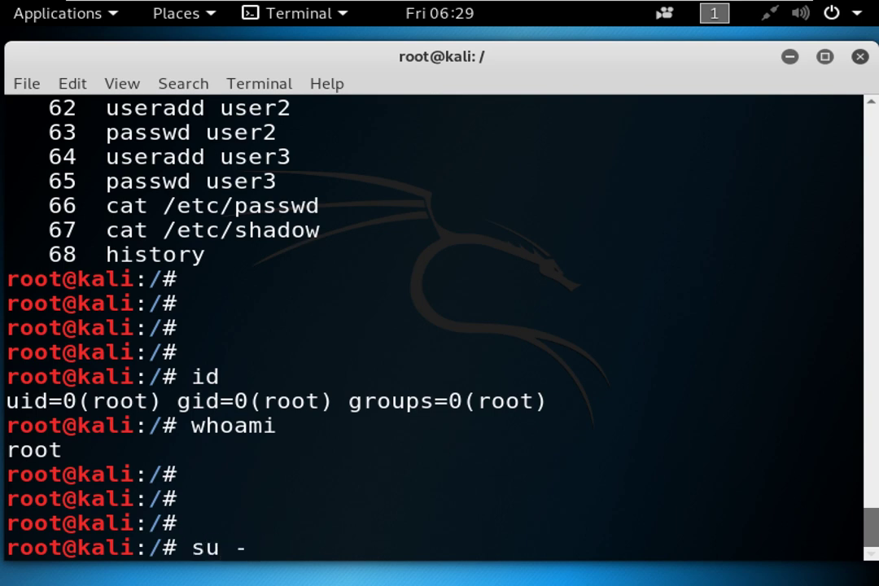
pyautogui.write(' user1')
# Switch to user1's login shell with su - user1 and mark the $ prompt.
pyautogui.press('Return')
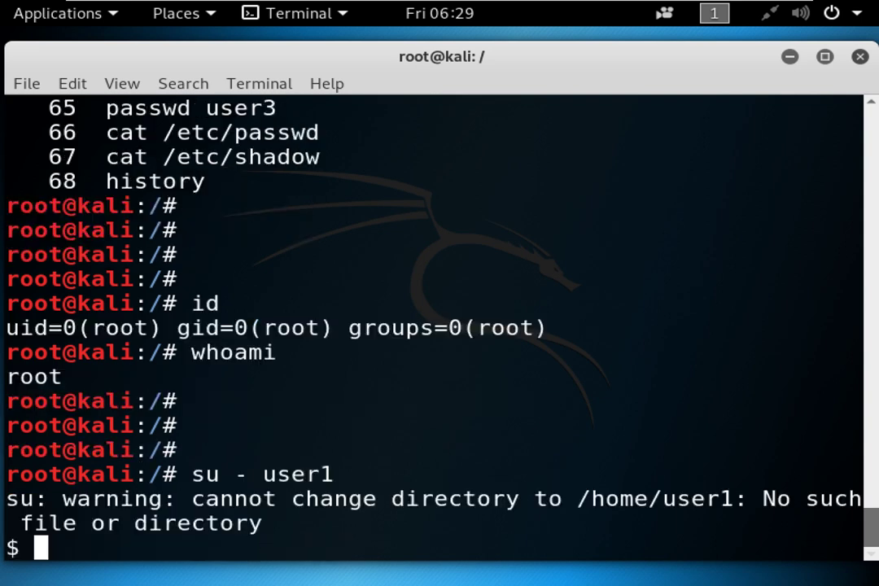
pyautogui.press('Return')
pyautogui.press('Return')
pyautogui.press('Return')
pyautogui.press('Return')
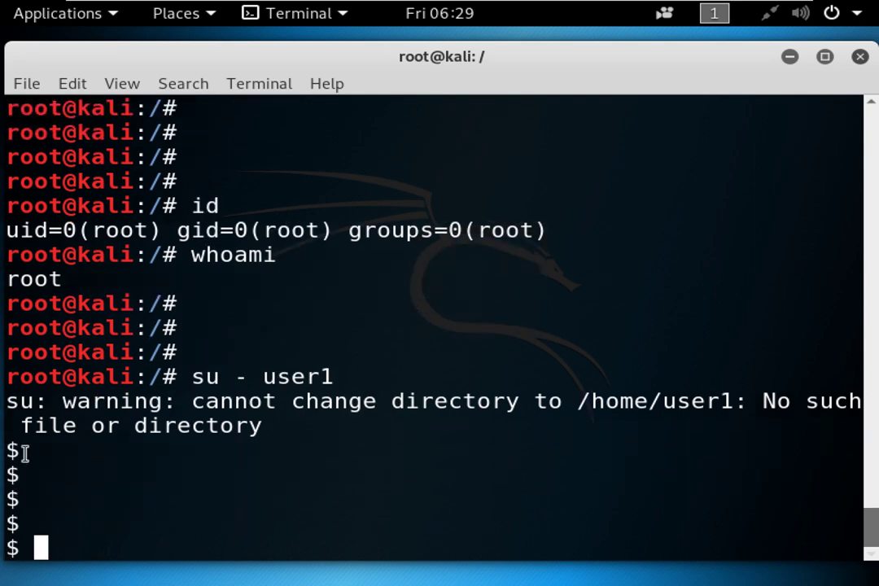
pyautogui.moveTo(31, 453); pyautogui.dragTo(5, 449)
# Run id, whoami and who am i as user1, then enter su - root.
pyautogui.write('id')
pyautogui.press('Return')
pyautogui.write('whoamy')
pyautogui.press('BackSpace')
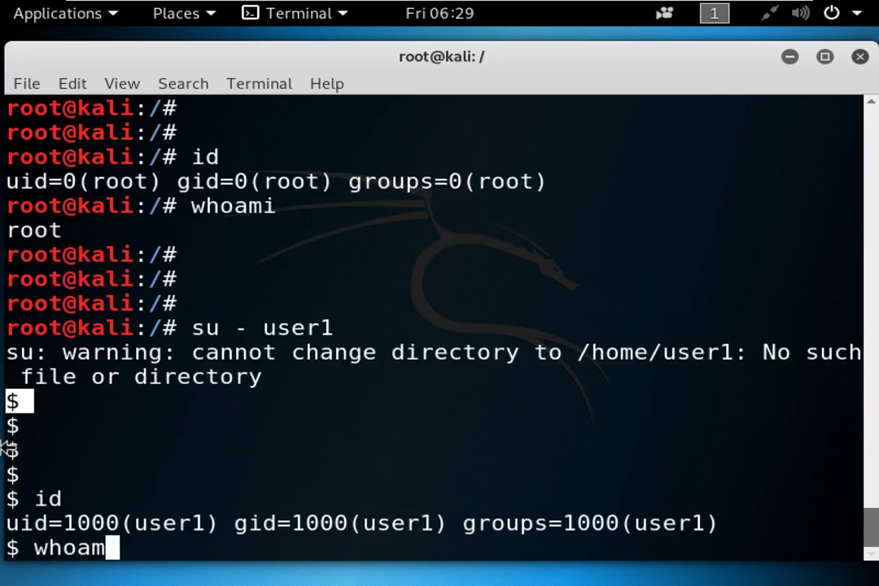
pyautogui.write('i')
pyautogui.press('Return')
pyautogui.write('who ami8')
pyautogui.press('BackSpace')
pyautogui.press('BackSpace')
pyautogui.write('i')
pyautogui.press('Return')
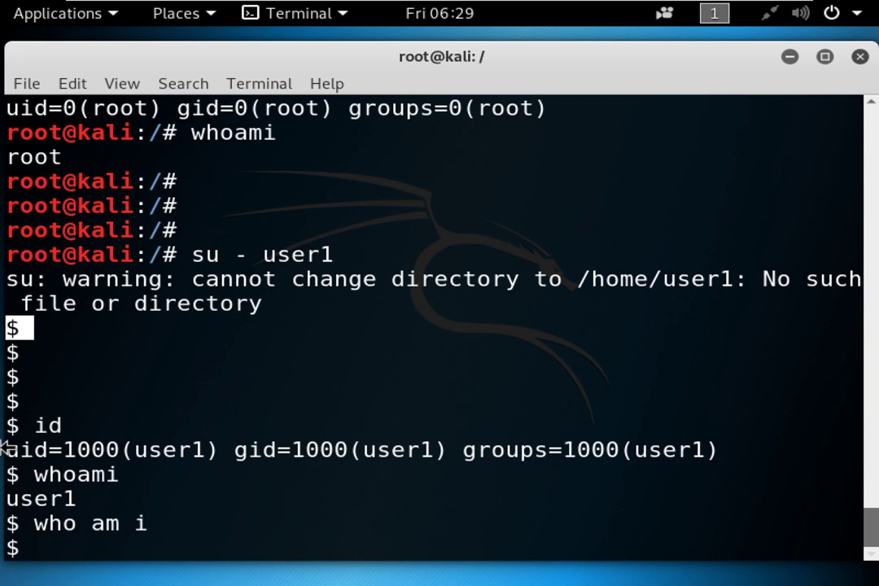
pyautogui.write('su -')
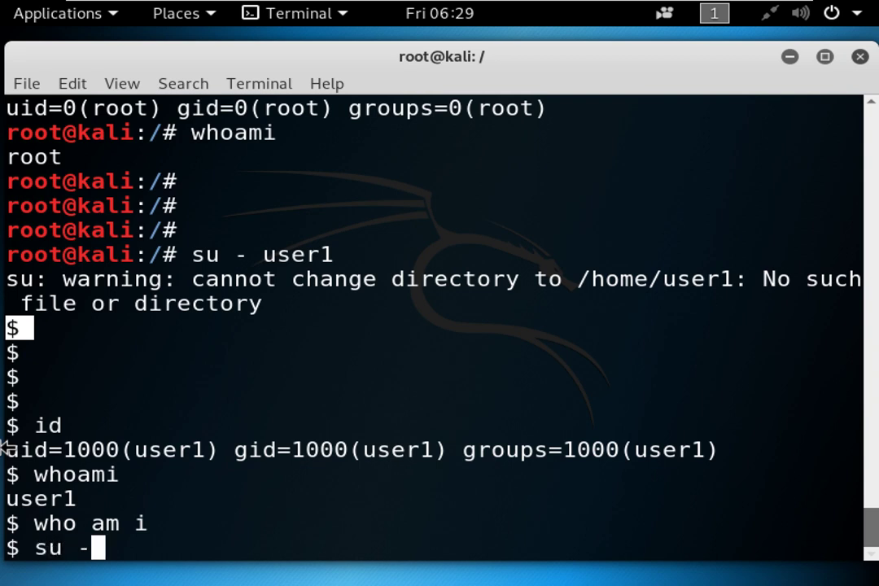
pyautogui.write(' root')
# Switch back to a root login shell by entering the root password.
pyautogui.press('Return')
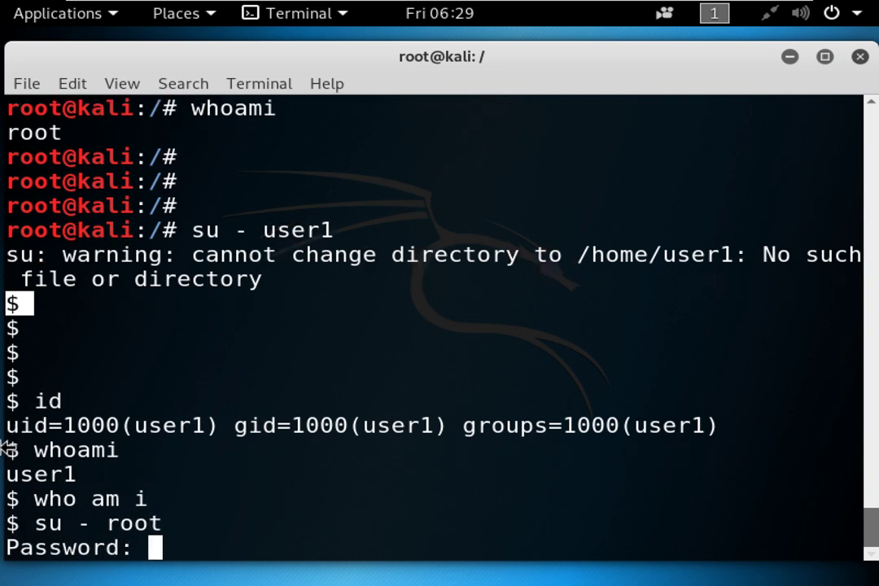
pyautogui.press('Return')
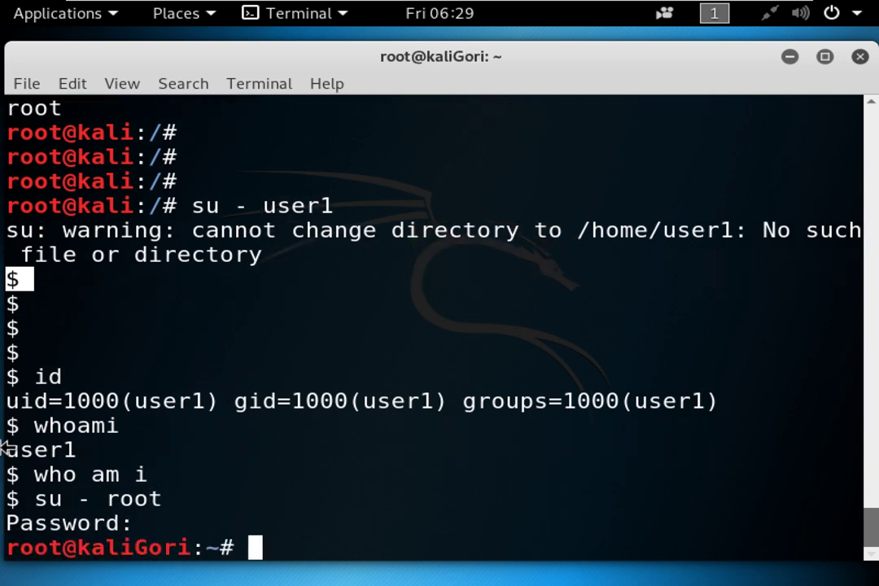
pyautogui.press('Return')
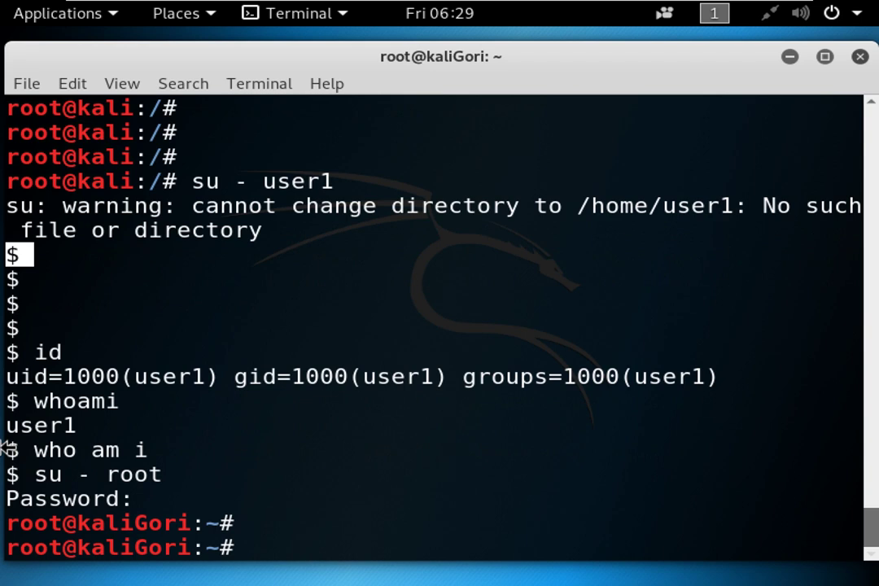
# Highlight the new kaliGori hostname, the old kali hostname, and the dash in su - root.
pyautogui.moveTo(84, 524); pyautogui.dragTo(191, 523)
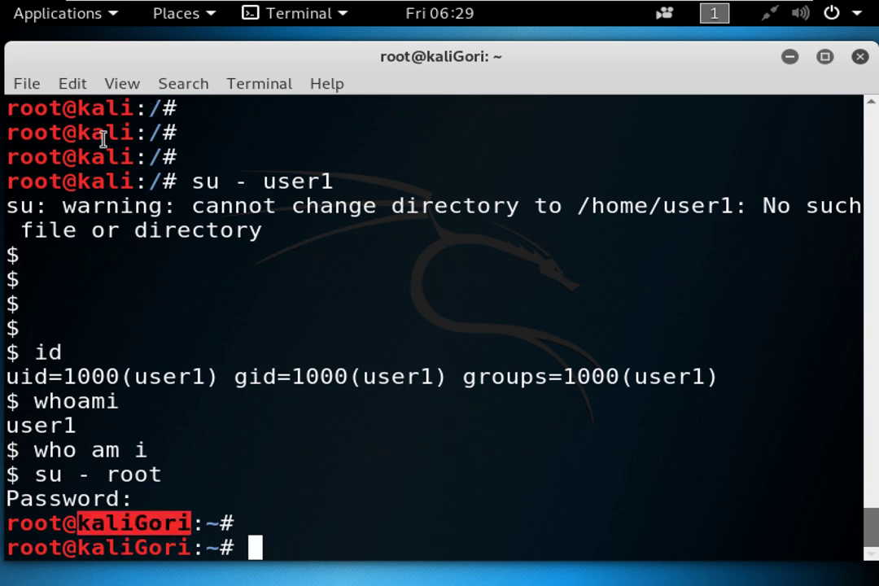
pyautogui.moveTo(78, 158); pyautogui.dragTo(107, 163)
pyautogui.moveTo(107, 525); pyautogui.dragTo(146, 524)
pyautogui.click(305, 456)
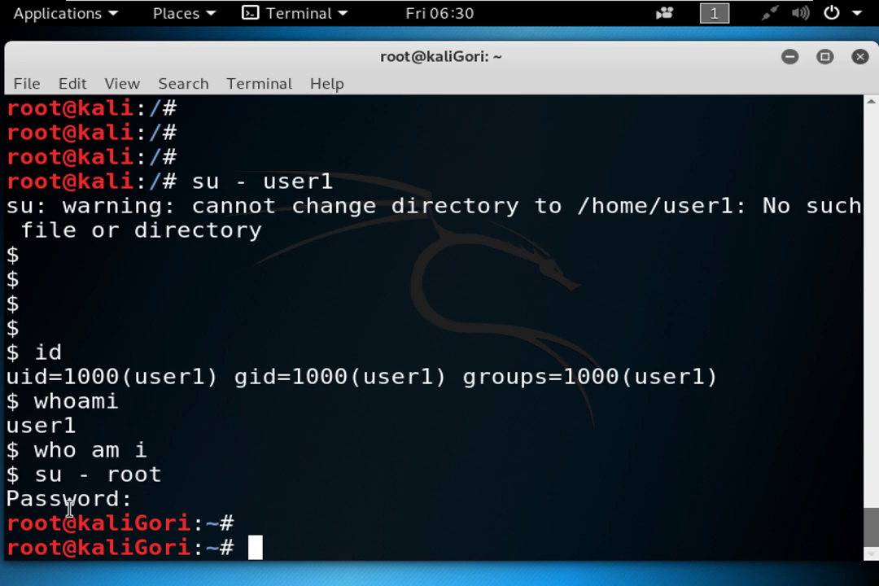
pyautogui.moveTo(92, 476); pyautogui.dragTo(78, 479)
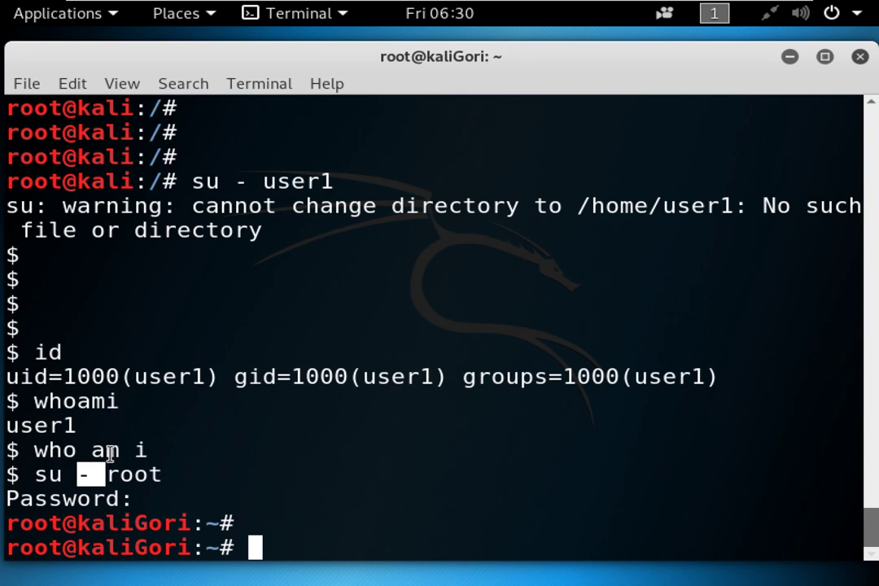
# List commands starting with su via Tab completion and select sucrack in the list.
pyautogui.write('su')
pyautogui.press('Tab')
pyautogui.press('Tab')
pyautogui.press('Tab')
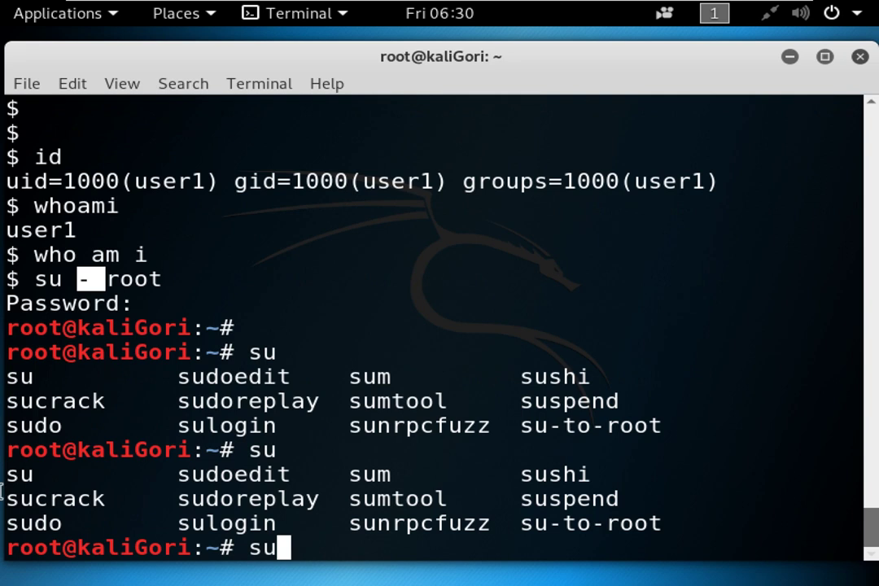
pyautogui.moveTo(8, 401); pyautogui.dragTo(99, 402)
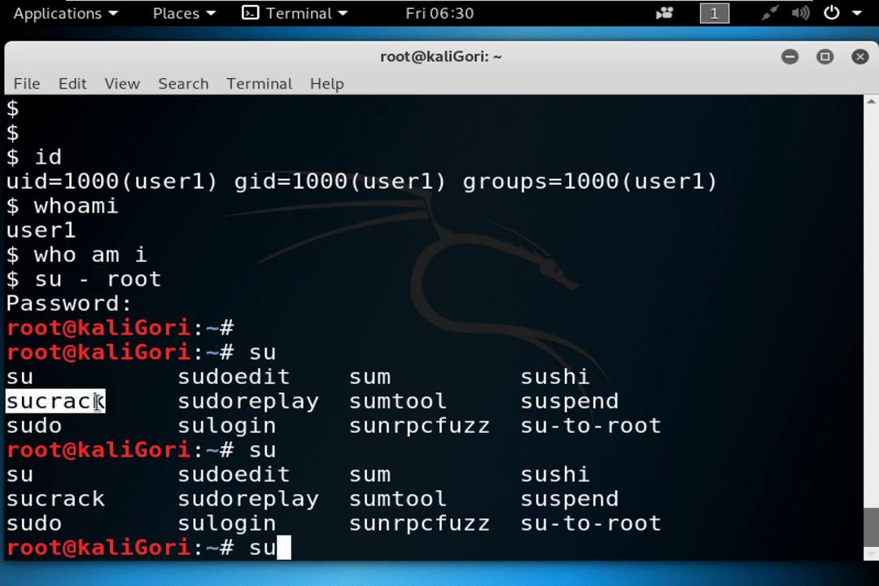
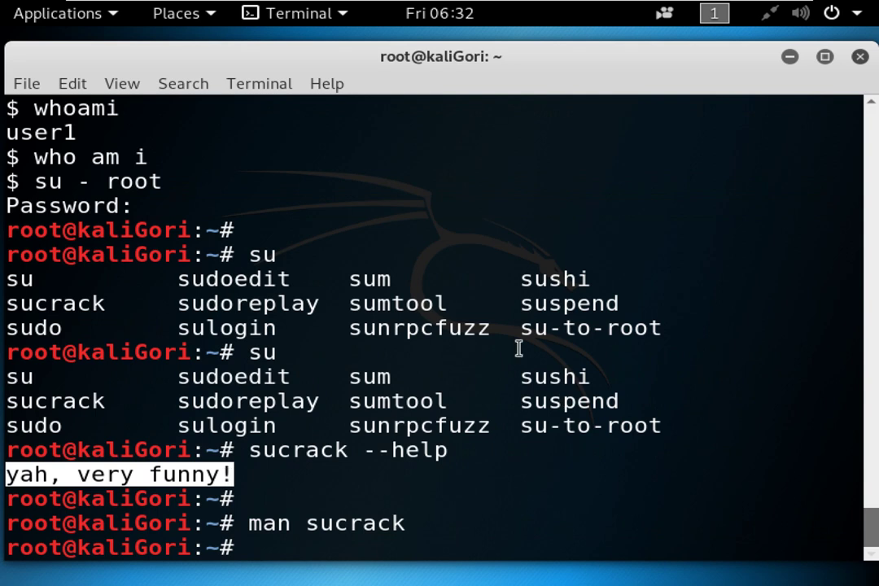
# Inspect the earlier su completion listing, then clear the selection at a fresh prompt.
pyautogui.click(541, 420)
pyautogui.press('Return')
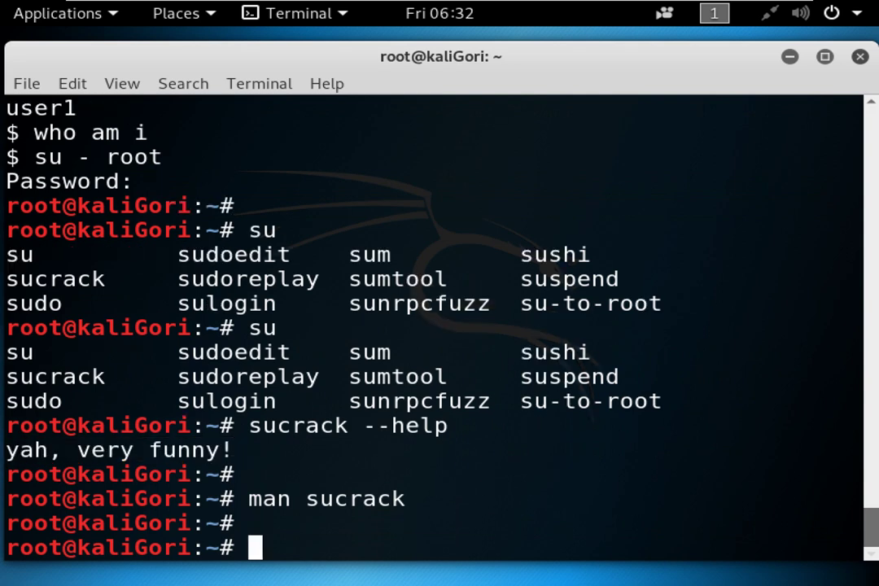
pyautogui.moveTo(172, 359); pyautogui.dragTo(688, 411)
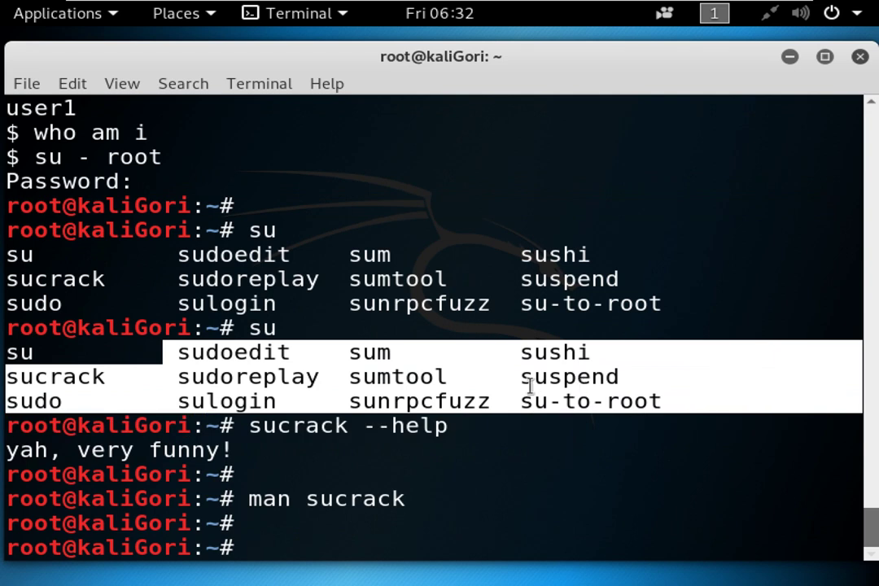
pyautogui.click(529, 382)
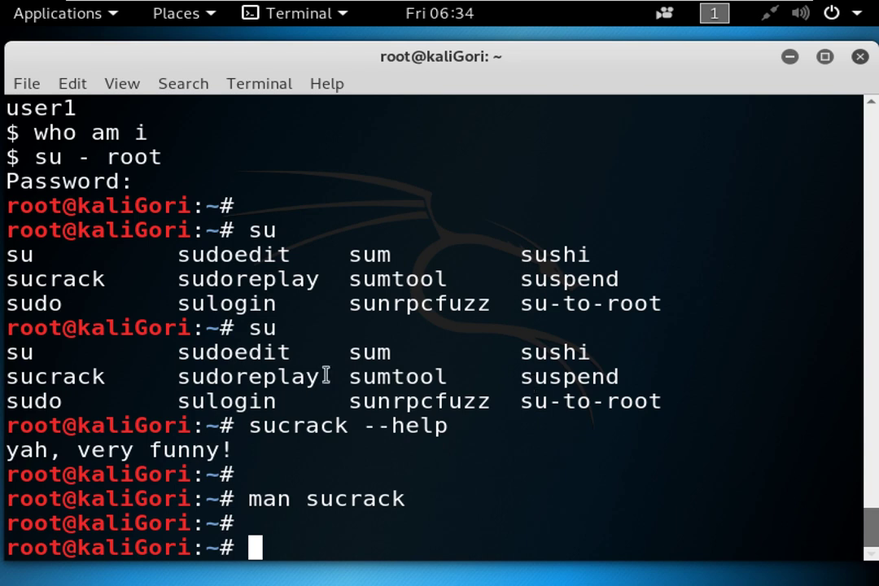
# List the root shell's previous commands with history.
pyautogui.press('Return')
pyautogui.press('Return')
pyautogui.press('Return')
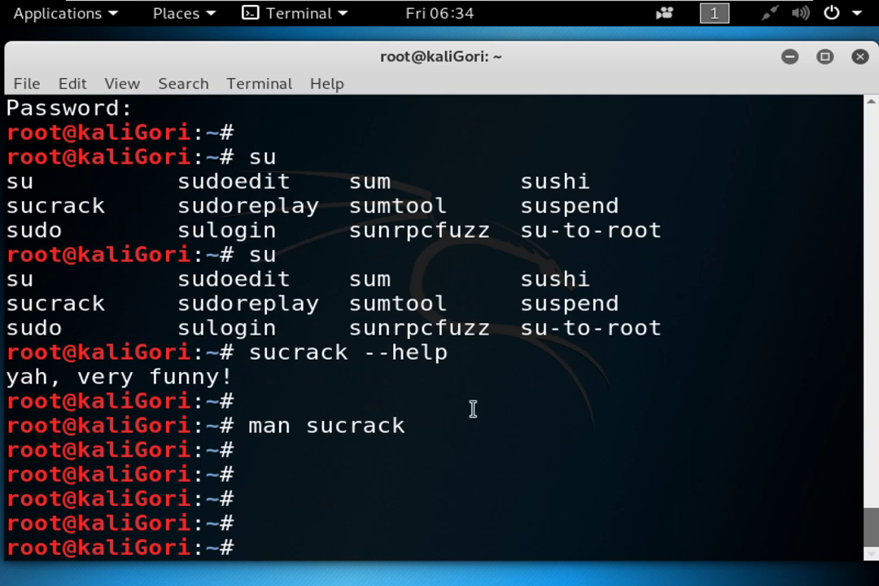
pyautogui.press('Return')
pyautogui.write('history ')
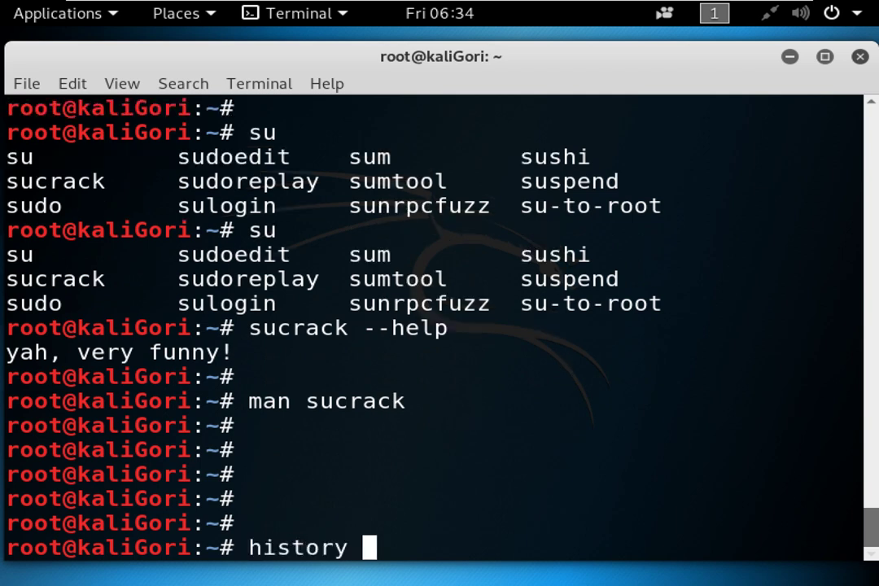
pyautogui.write('>> ')
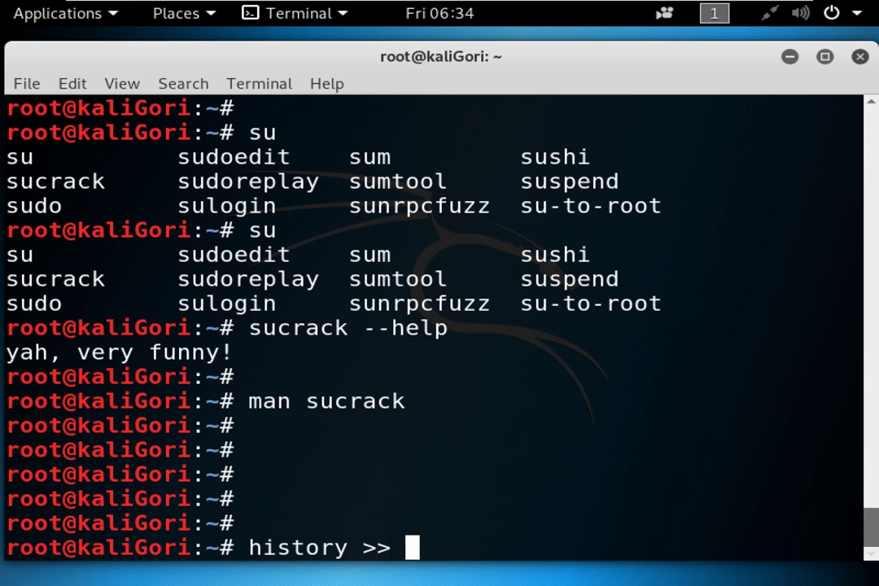
pyautogui.write('note')
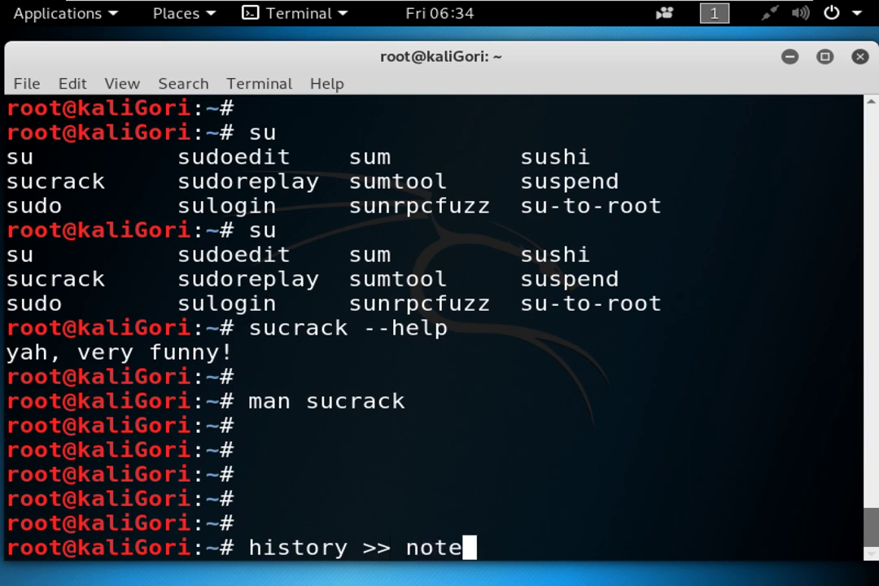
pyautogui.write('1.txt')
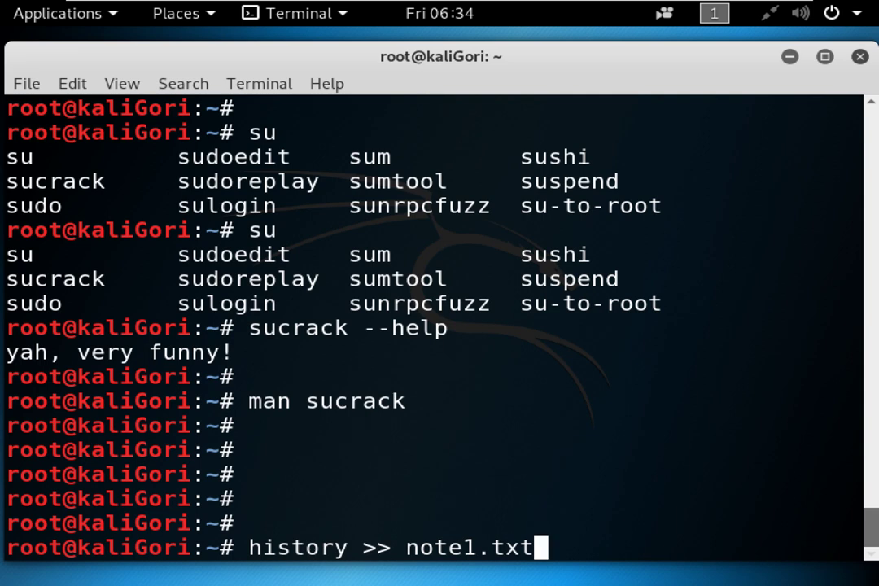
pyautogui.press('BackSpace')
pyautogui.press('BackSpace')
pyautogui.press('BackSpace')
pyautogui.press('BackSpace')
pyautogui.press('BackSpace')
pyautogui.press('BackSpace')
pyautogui.press('BackSpace')
pyautogui.press('BackSpace')
pyautogui.press('BackSpace')
pyautogui.press('BackSpace')
pyautogui.press('BackSpace')
pyautogui.press('BackSpace')
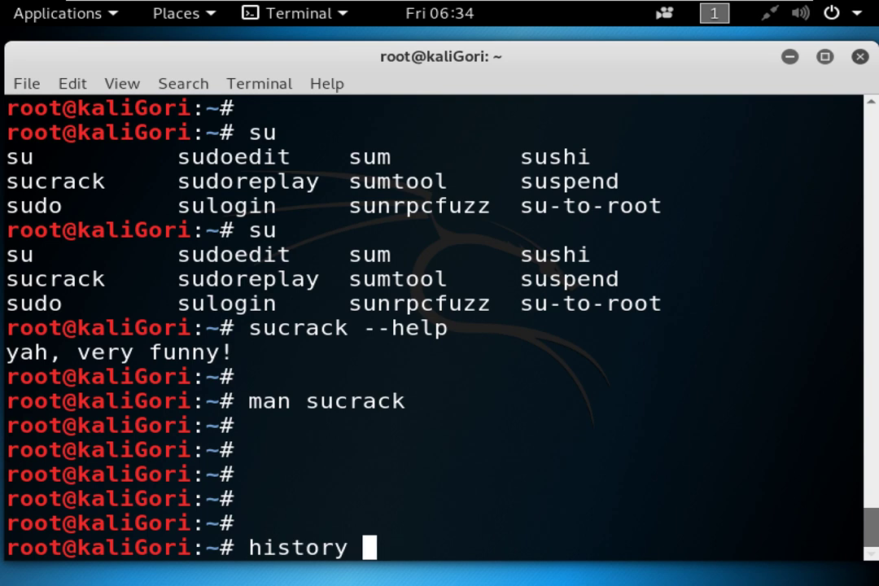
pyautogui.press('Return')
# Append the history output to note1.txt and prepare cat note1.txt at the prompt.
pyautogui.press('Up')
pyautogui.write('>')
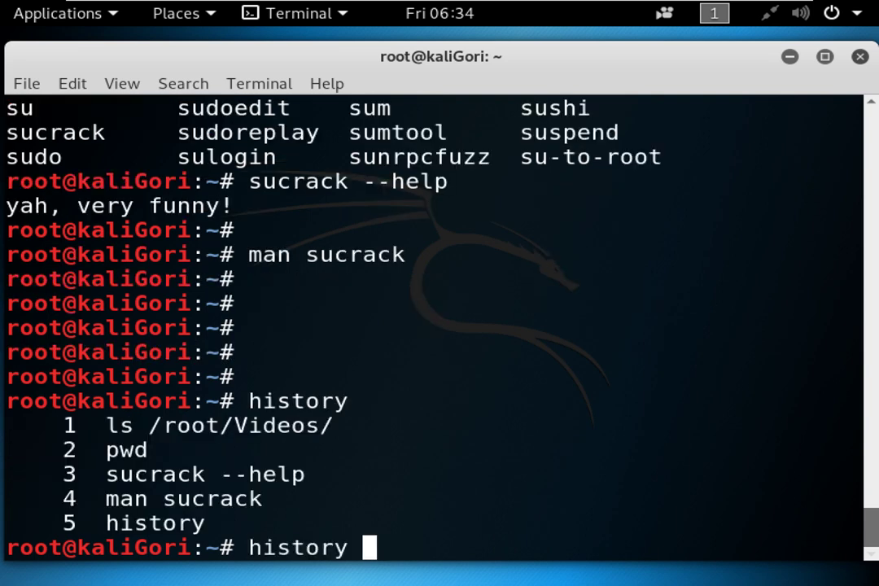
pyautogui.write('>')
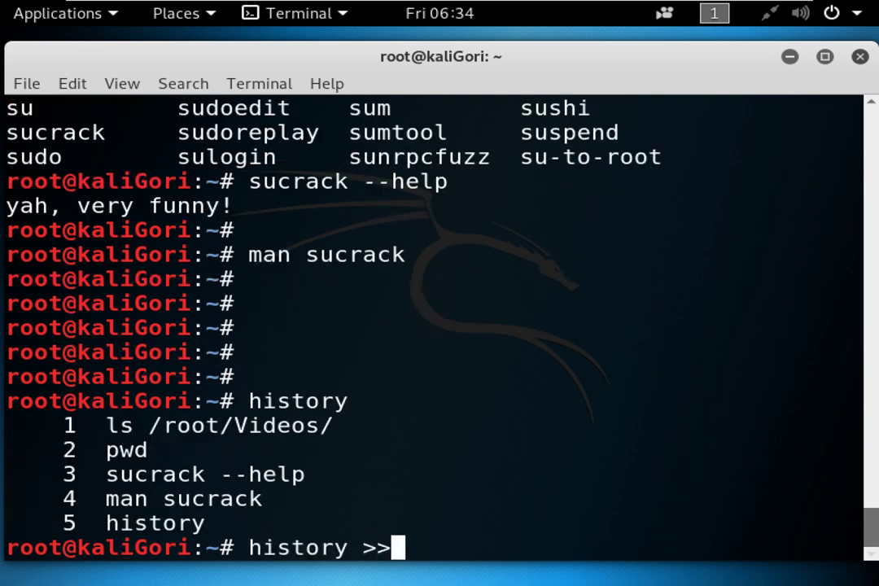
pyautogui.write(' note1.txt')
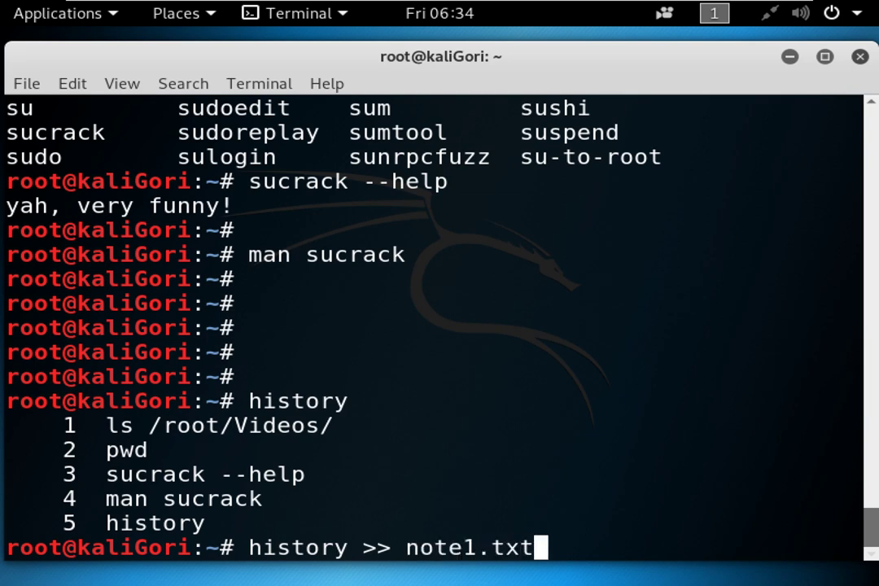
pyautogui.press('Return')
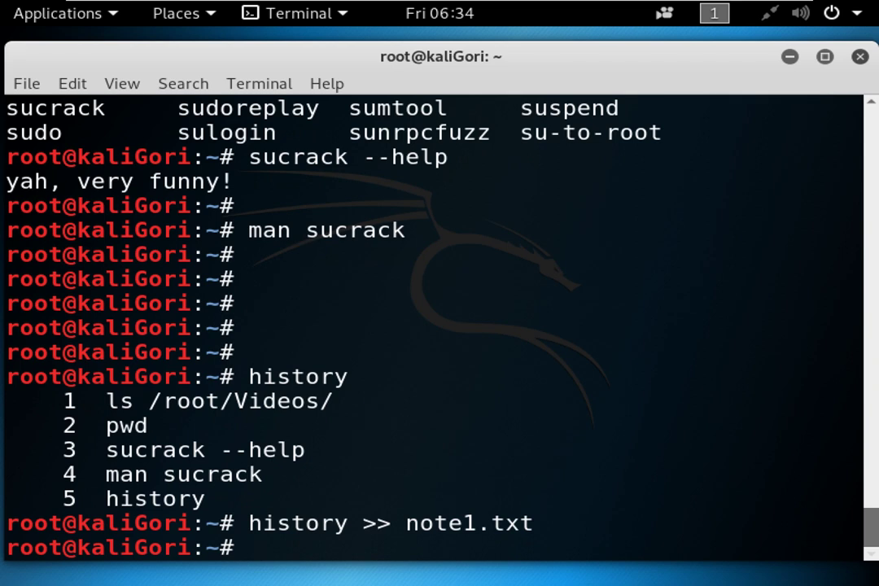
pyautogui.write('cat n')
pyautogui.press('Tab')
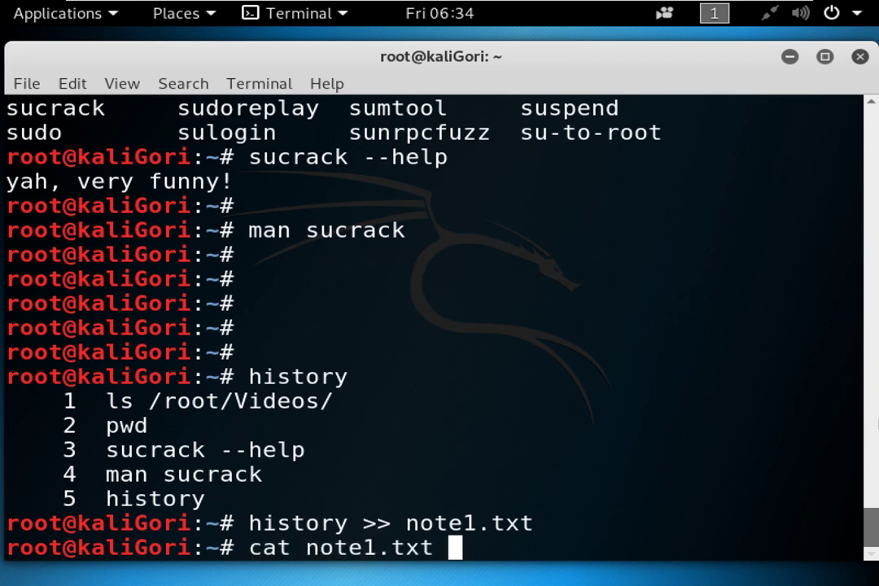
# Show note1.txt and review its six history lines, including the sucrack --help entry.
pyautogui.press('Return')
pyautogui.press('Return')
pyautogui.press('Return')
pyautogui.press('Return')
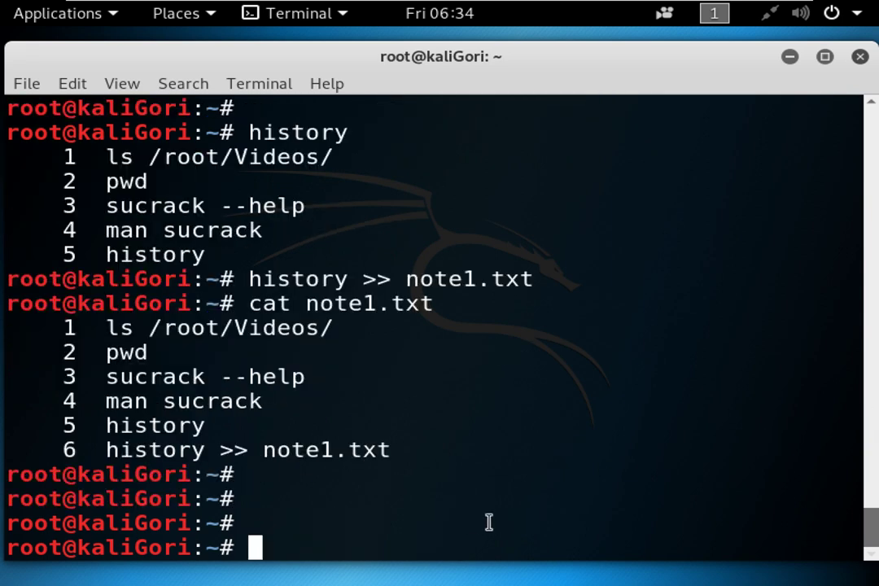
pyautogui.moveTo(106, 327); pyautogui.dragTo(427, 451)
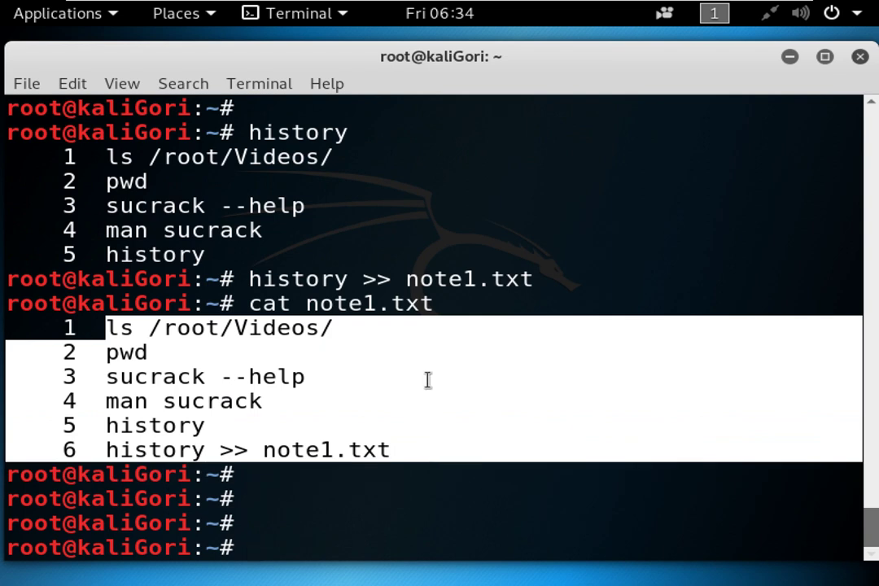
pyautogui.click(425, 378)
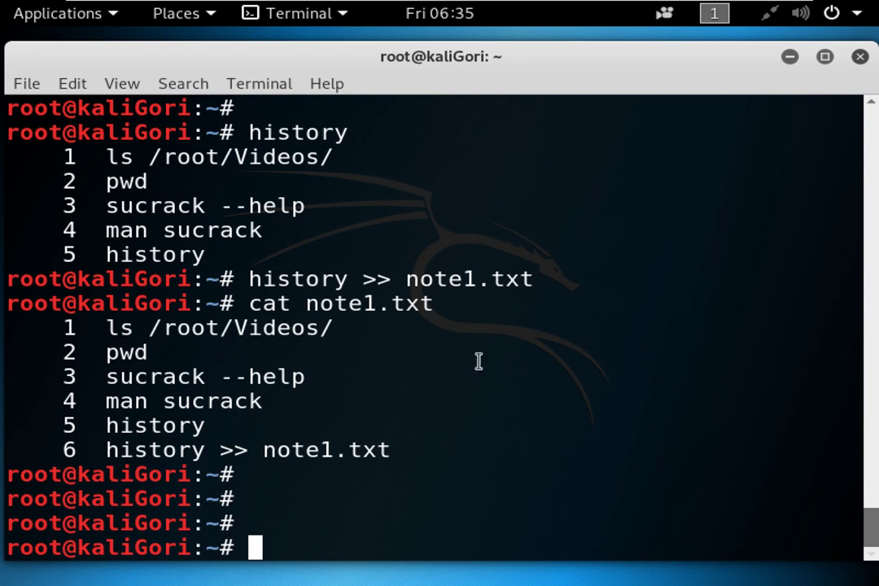
pyautogui.moveTo(315, 380); pyautogui.dragTo(2, 373)
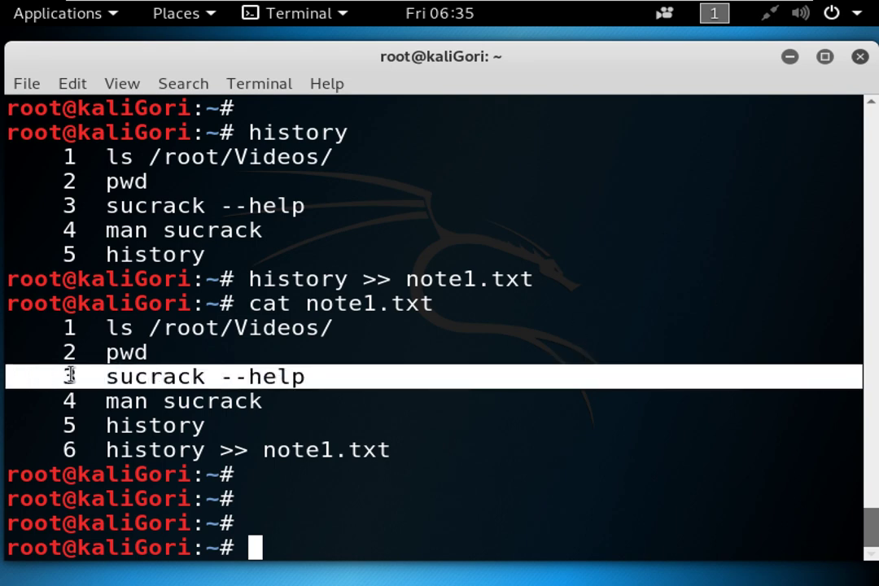
pyautogui.moveTo(249, 376); pyautogui.dragTo(378, 381)
pyautogui.click(379, 381)
pyautogui.press('Return')
pyautogui.press('Return')
pyautogui.press('Return')
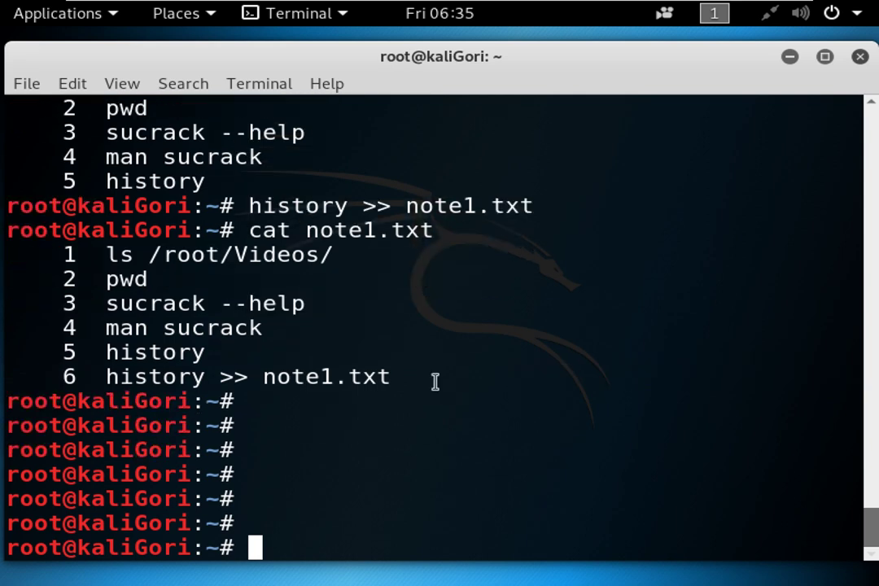
pyautogui.moveTo(597, 54); pyautogui.dragTo(570, 48)
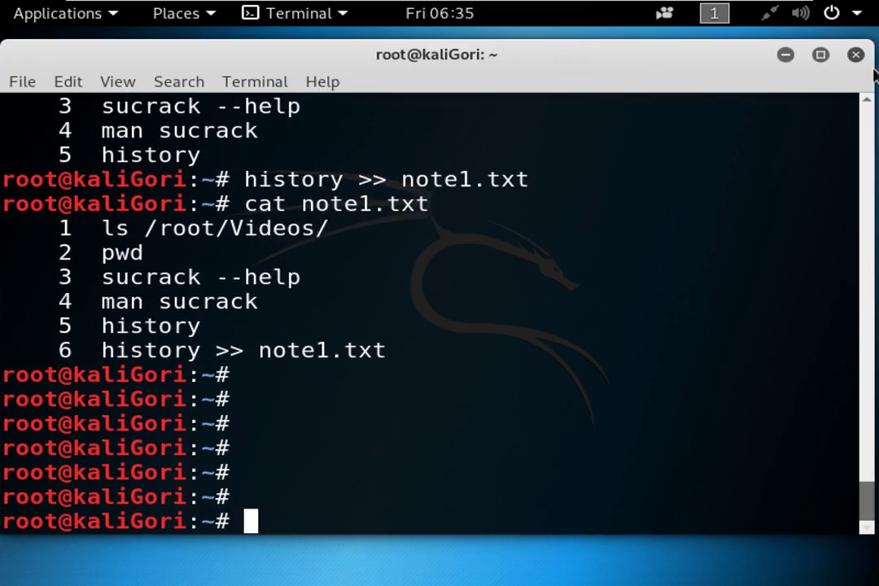
# Adjust the terminal window's size and position, then confirm the status menu shows Wired Connected.
pyautogui.moveTo(869, 73); pyautogui.dragTo(545, 447)
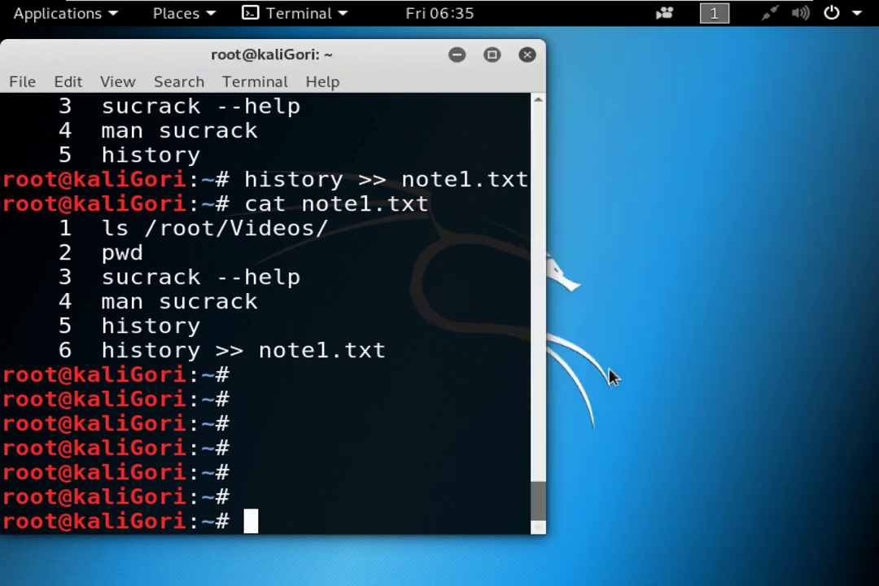
pyautogui.moveTo(548, 363); pyautogui.dragTo(847, 356)
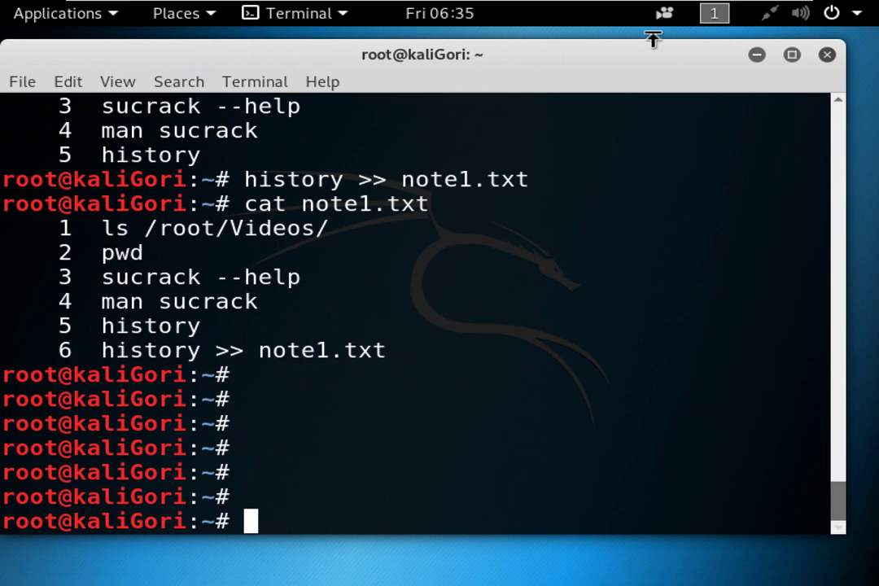
pyautogui.moveTo(620, 53); pyautogui.dragTo(642, 58)
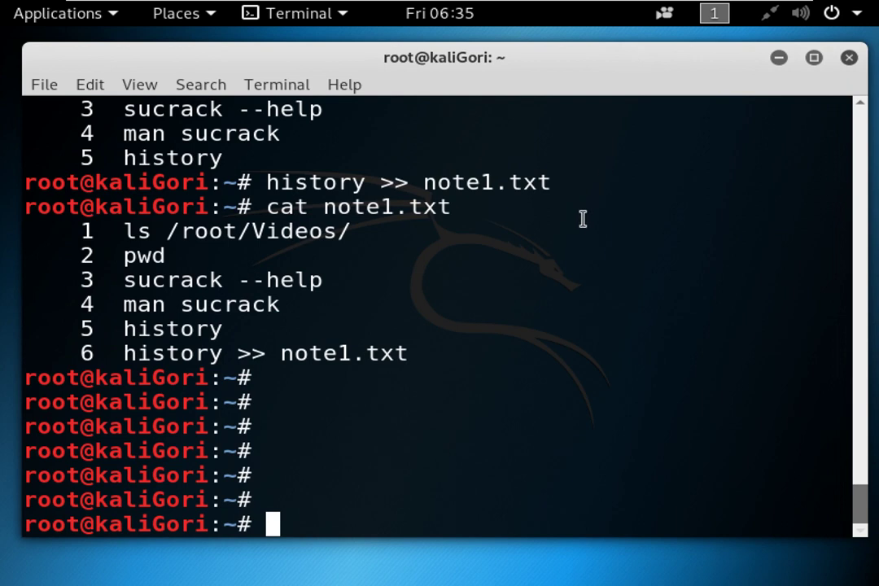
pyautogui.press('Return')
pyautogui.press('Return')
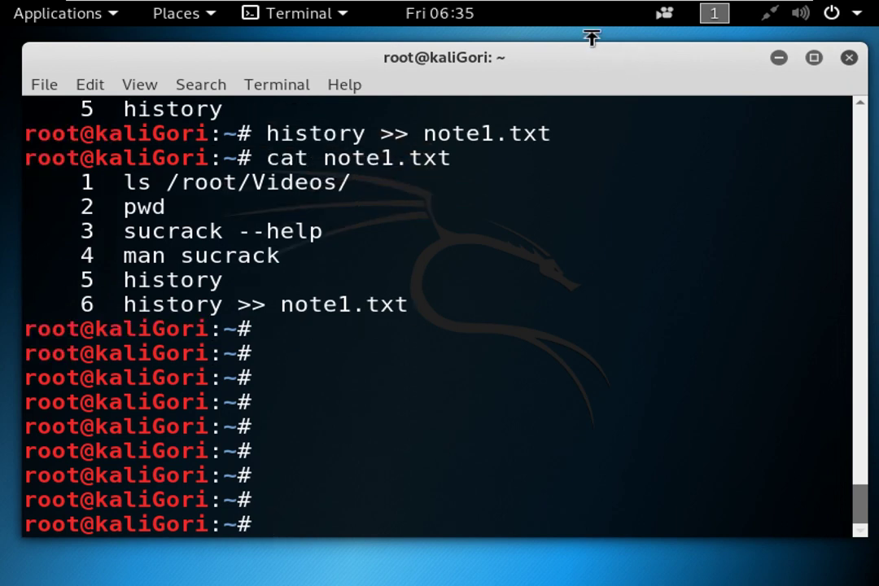
pyautogui.moveTo(592, 62); pyautogui.dragTo(581, 76)
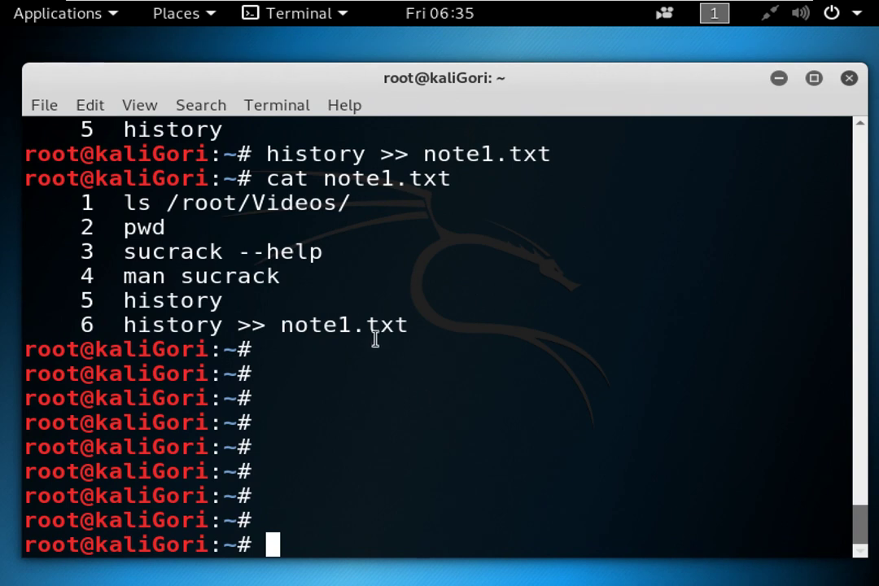
pyautogui.press('Return')
pyautogui.press('Return')
pyautogui.press('Return')
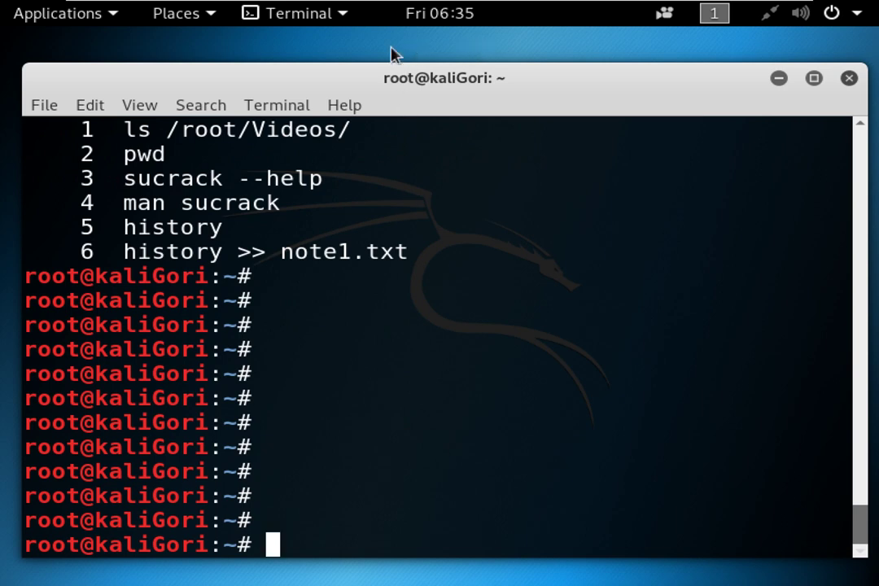
pyautogui.click(780, 14)
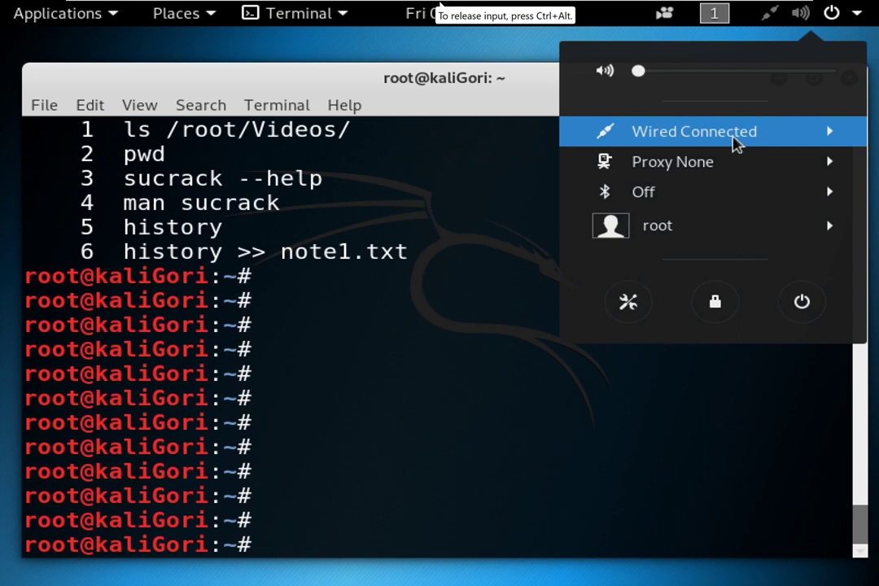
pyautogui.click(350, 375)
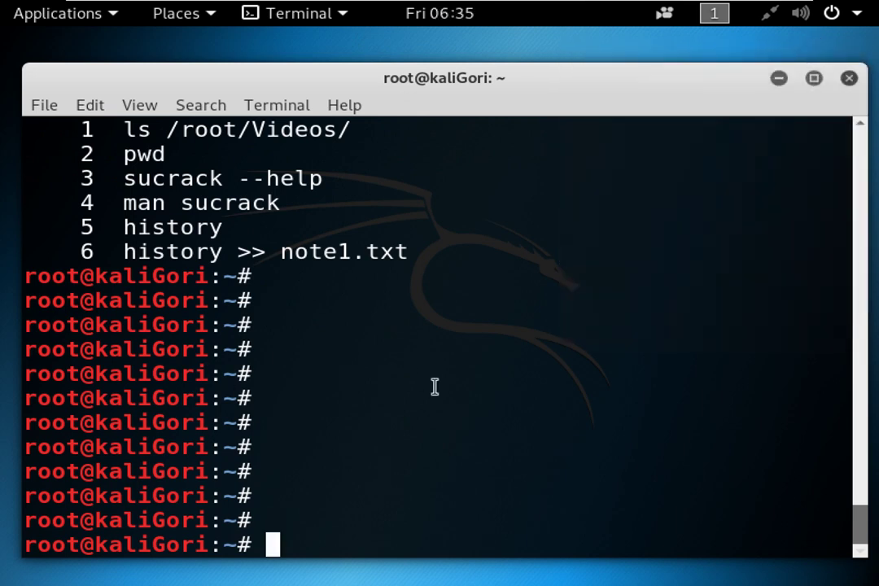
# Query eth0 and then wlan0 (Device not found) with smaller text and a maximized window.
pyautogui.write('ifconfig ')
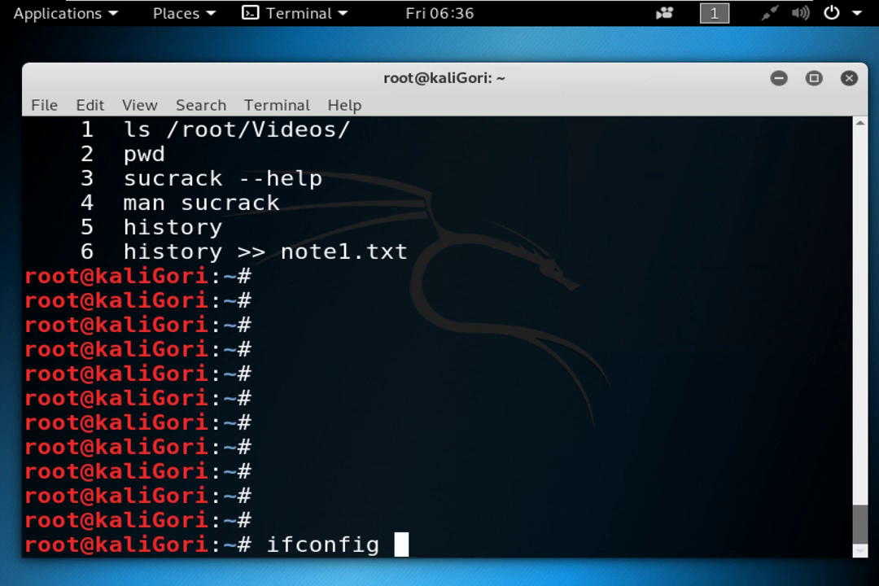
pyautogui.write('eth0')
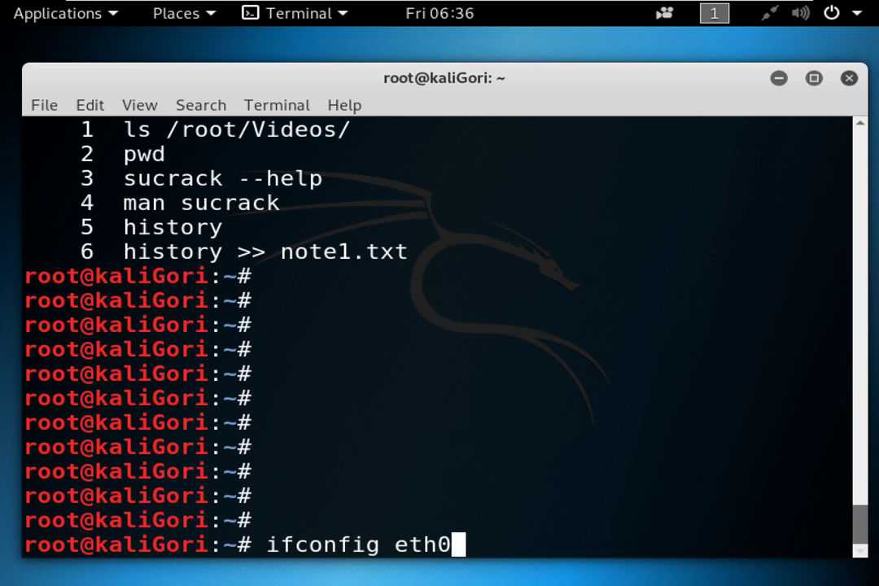
pyautogui.press('Return')
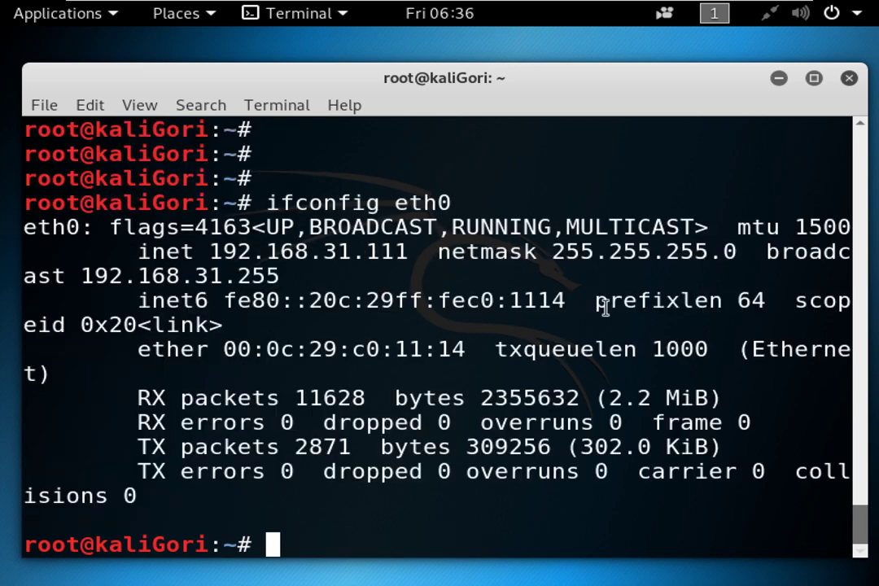
pyautogui.hotkey('ctrl', '-')
pyautogui.hotkey('ctrl', '-')
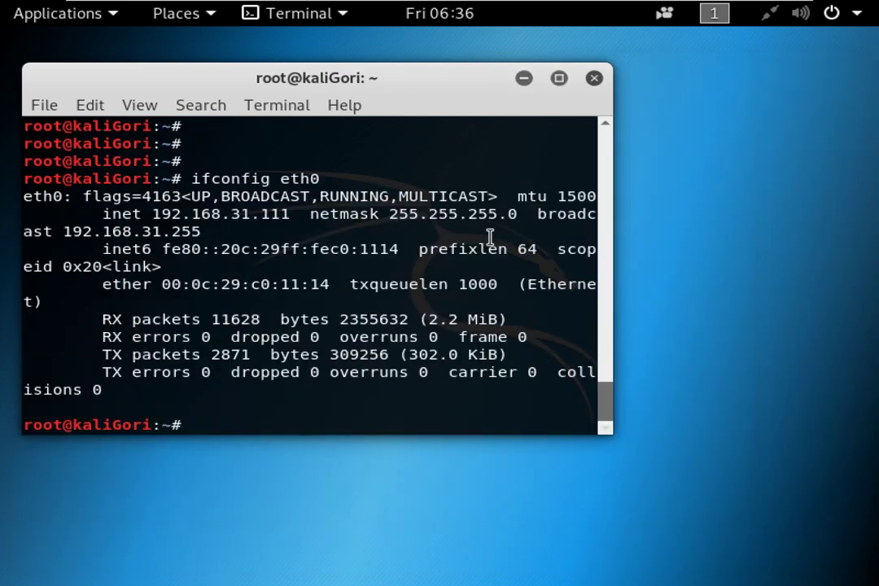
pyautogui.click(559, 78)
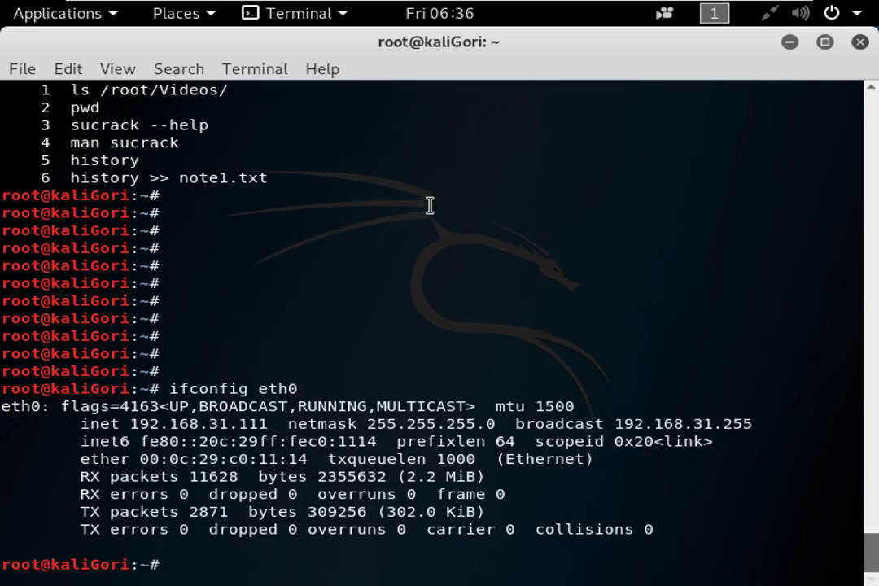
pyautogui.moveTo(265, 382); pyautogui.dragTo(314, 385)
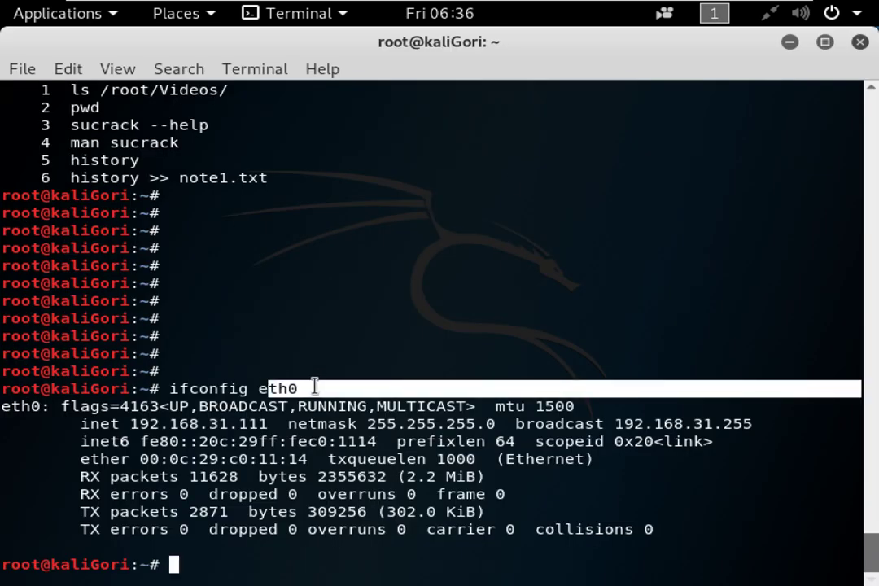
pyautogui.write('ifconfig wla')
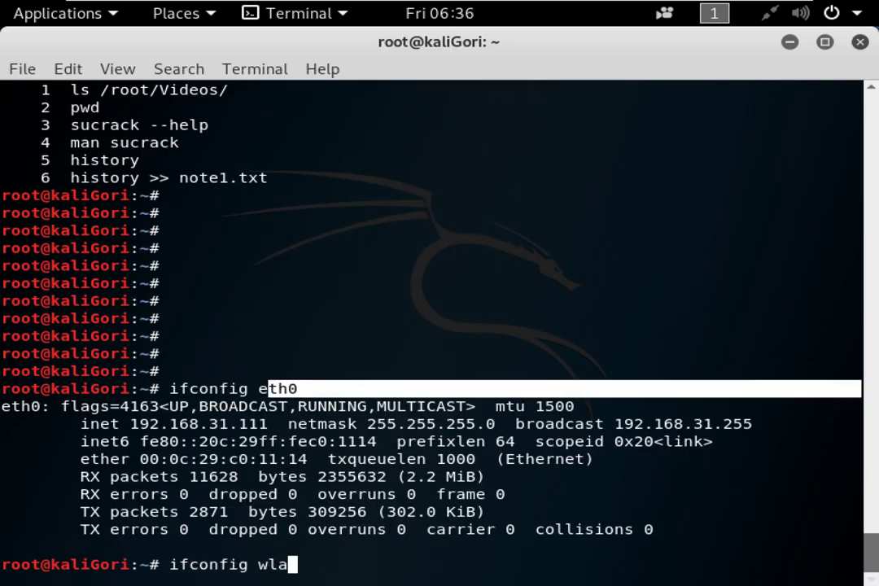
pyautogui.write('n0')
pyautogui.press('Return')
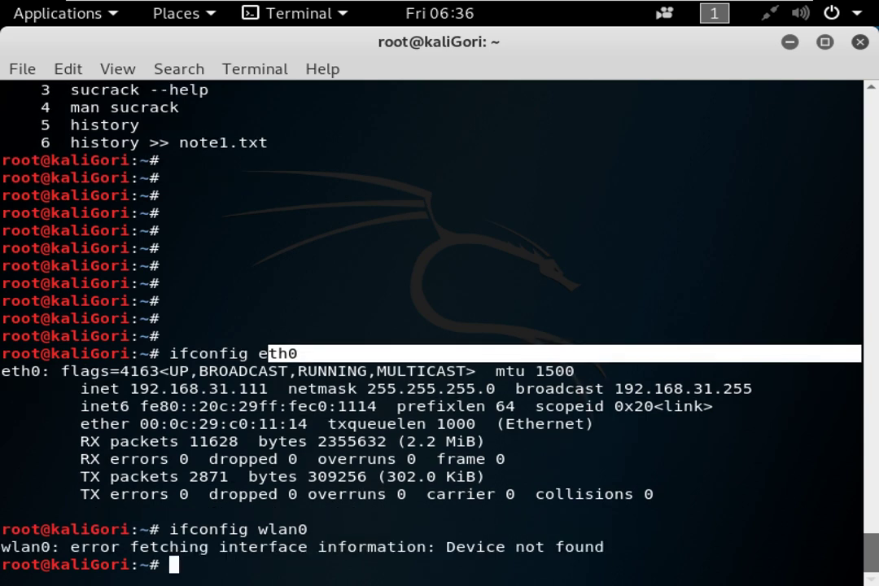
# List all interfaces, noting loopback 127.0.0.1/255.0.0.0 and eth0 at 192.168.31.111.
pyautogui.write('ifconfig')
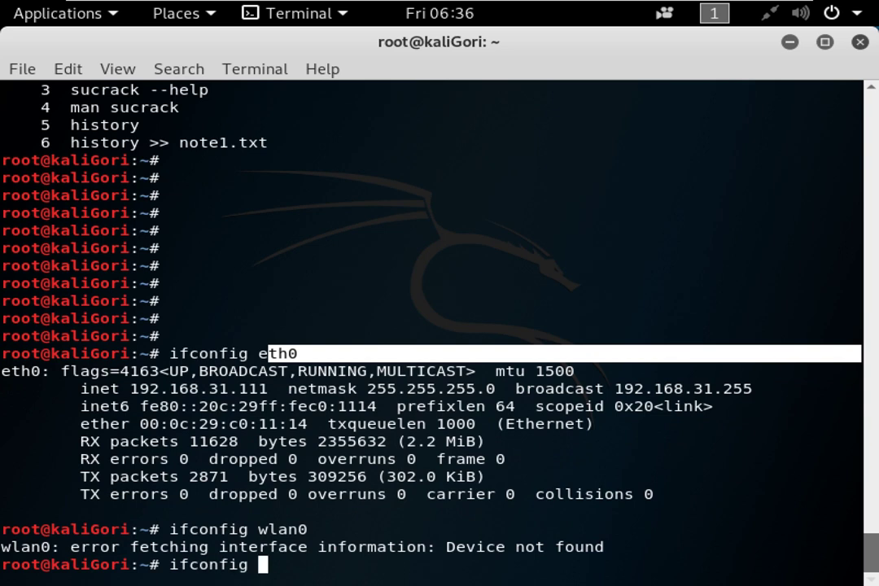
pyautogui.press('Return')
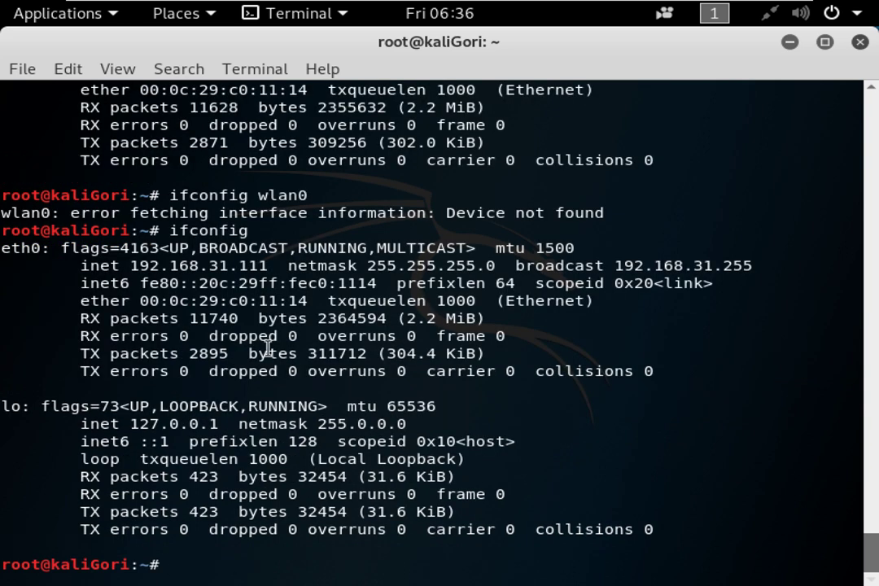
pyautogui.moveTo(3, 405); pyautogui.dragTo(37, 407)
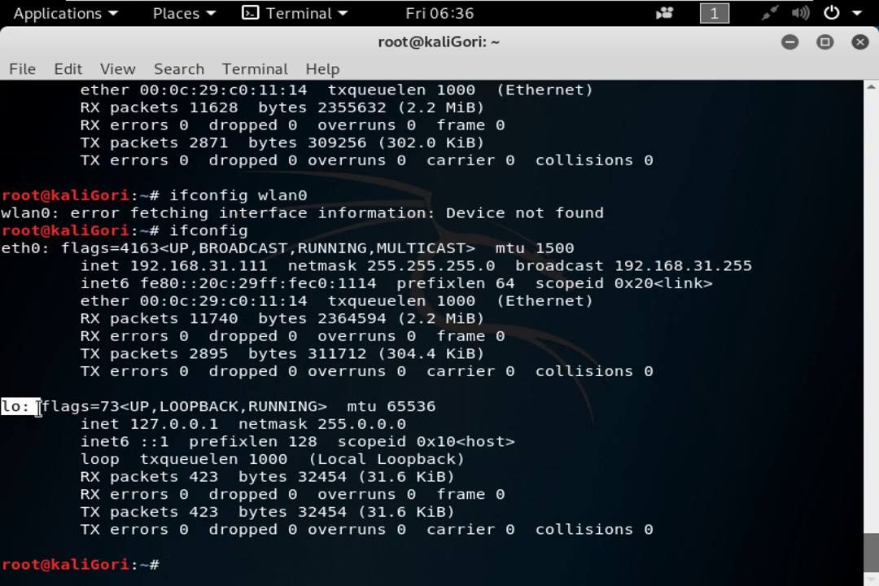
pyautogui.moveTo(122, 424); pyautogui.dragTo(222, 423)
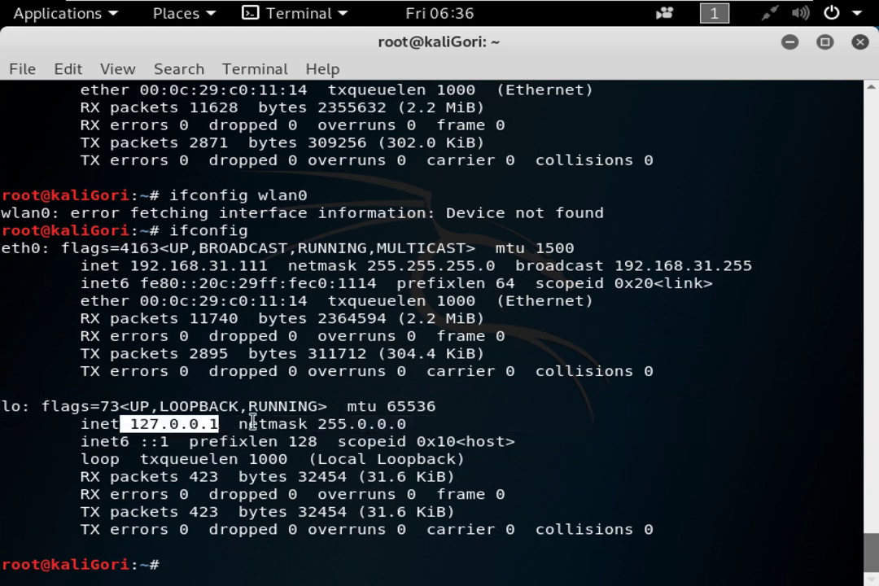
pyautogui.moveTo(317, 424); pyautogui.dragTo(407, 425)
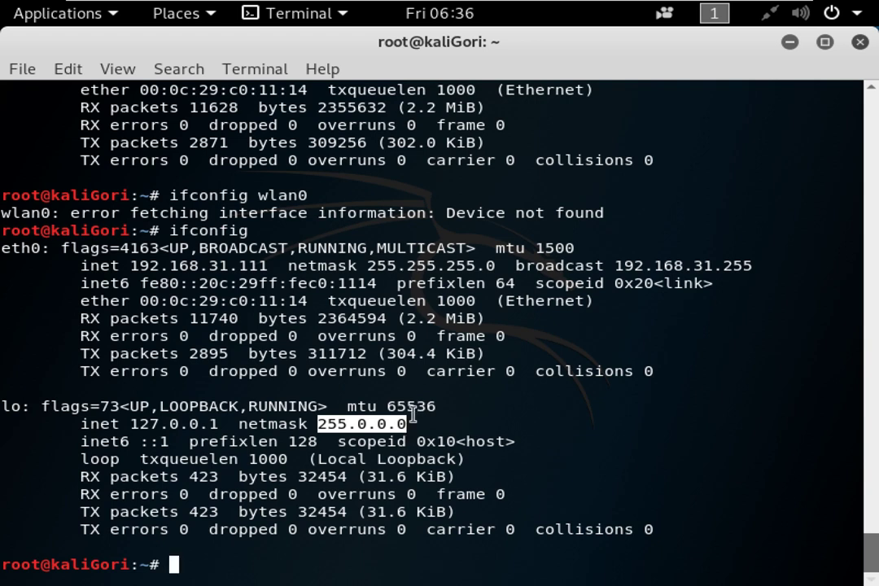
pyautogui.moveTo(130, 266); pyautogui.dragTo(270, 263)
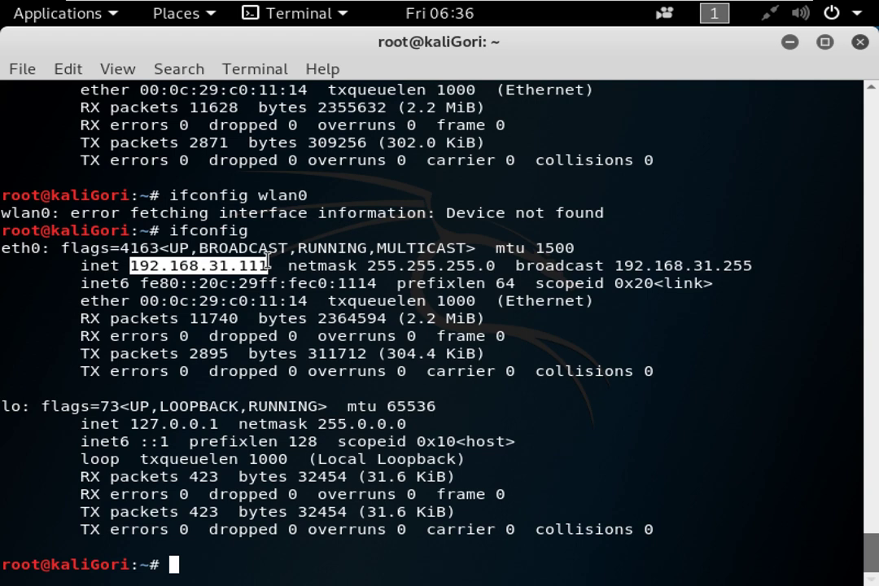
pyautogui.click(355, 310)
pyautogui.write('nmtui')
pyautogui.press('BackSpace')
pyautogui.press('BackSpace')
pyautogui.press('BackSpace')
pyautogui.press('BackSpace')
pyautogui.press('BackSpace')
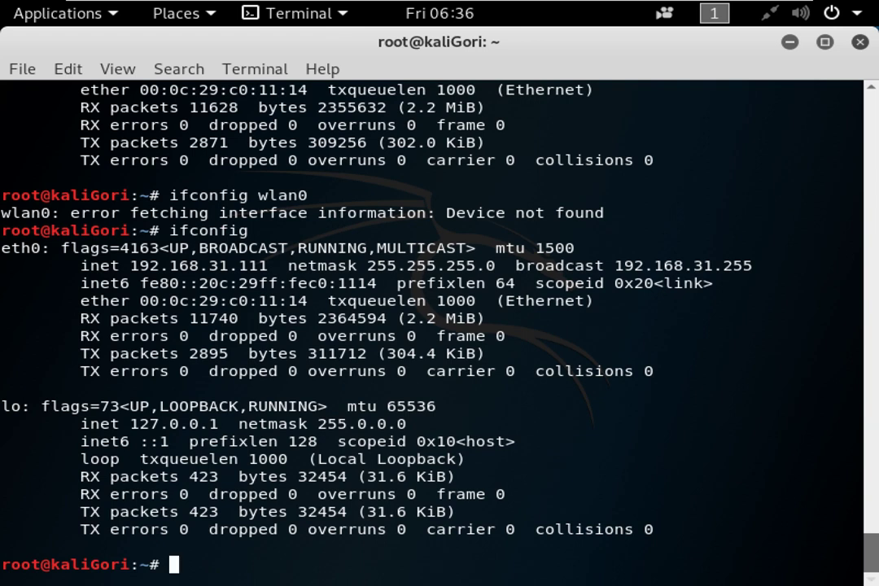
# Connect the eth0 device with nmcli device connect eth0.
pyautogui.write('nmcli connection')
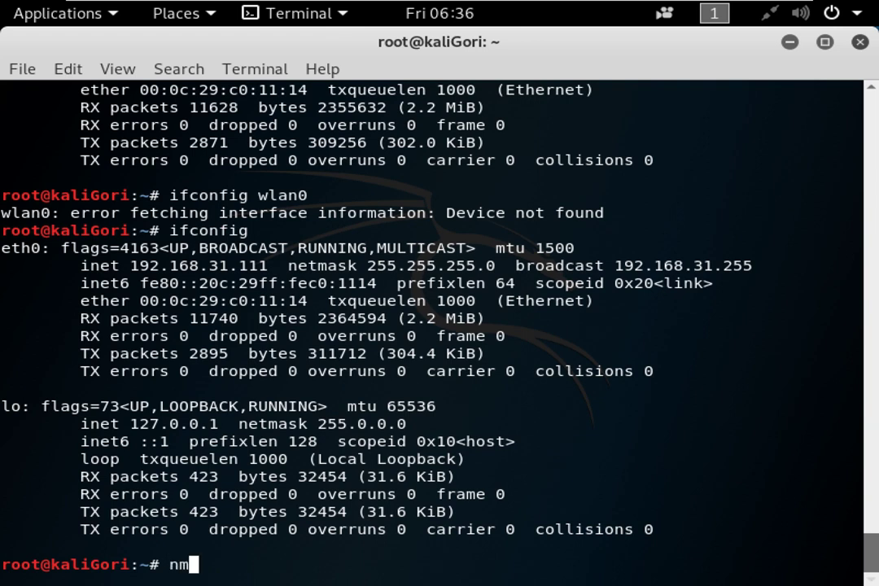
pyautogui.press('BackSpace')
pyautogui.press('BackSpace')
pyautogui.press('BackSpace')
pyautogui.press('BackSpace')
pyautogui.press('BackSpace')
pyautogui.press('BackSpace')
pyautogui.press('BackSpace')
pyautogui.press('BackSpace')
pyautogui.press('BackSpace')
pyautogui.press('BackSpace')
pyautogui.press('BackSpace')
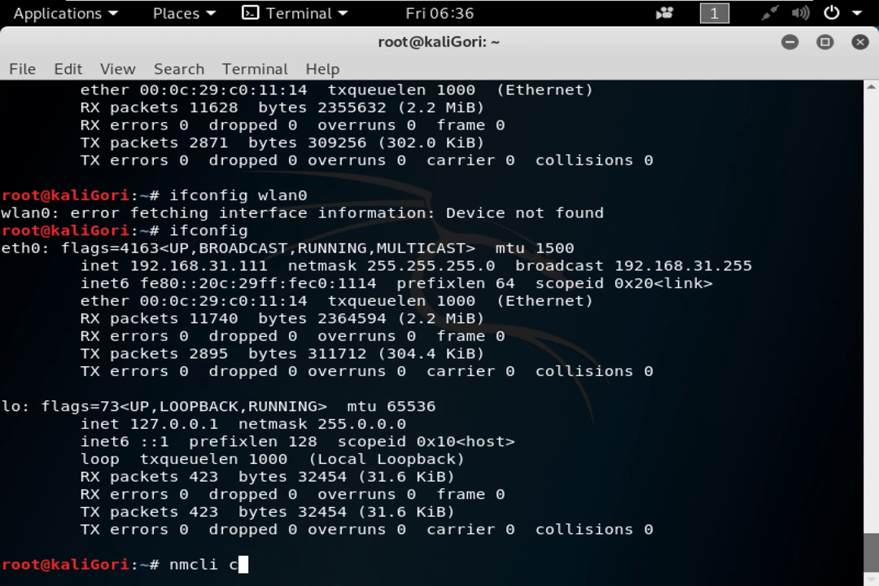
pyautogui.write('device')
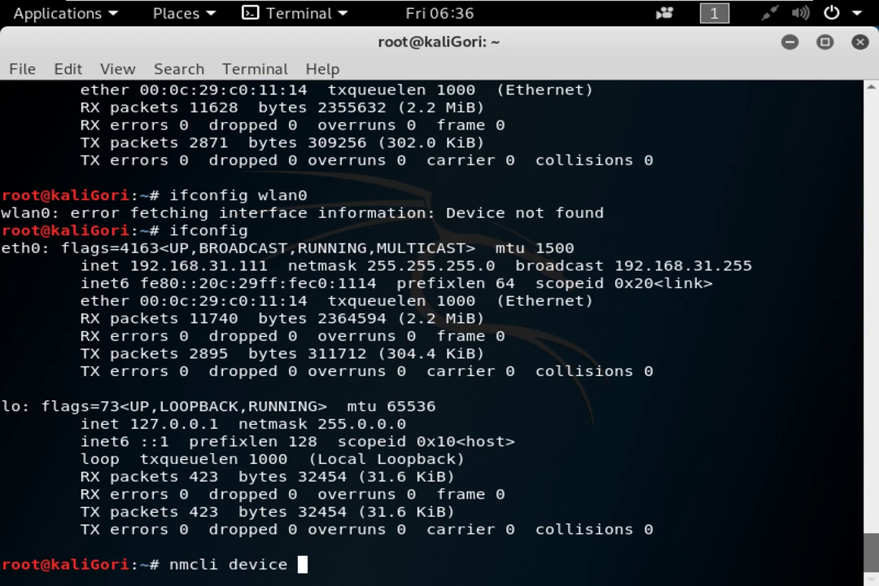
pyautogui.press('Tab')
pyautogui.press('Tab')
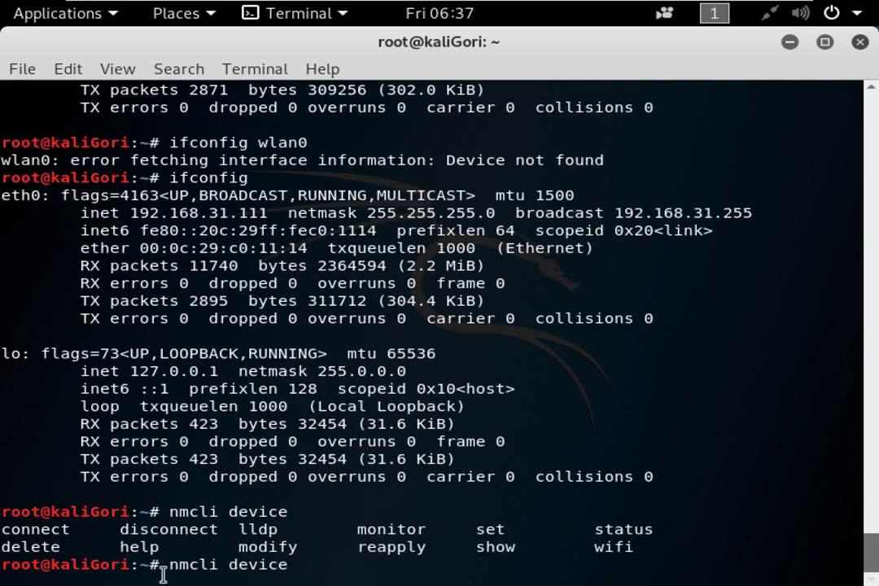
pyautogui.moveTo(22, 529); pyautogui.dragTo(91, 530)
pyautogui.write('connect')
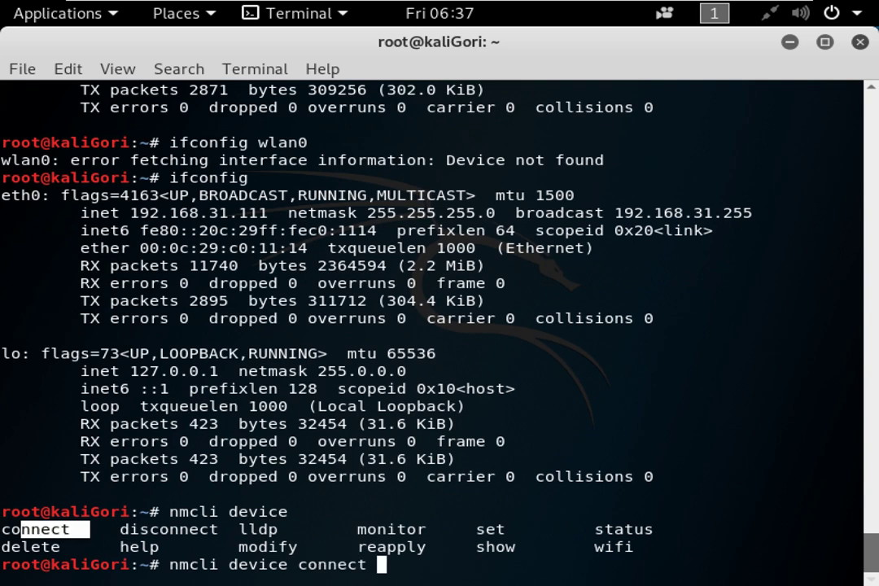
pyautogui.press('Tab')
pyautogui.press('Tab')
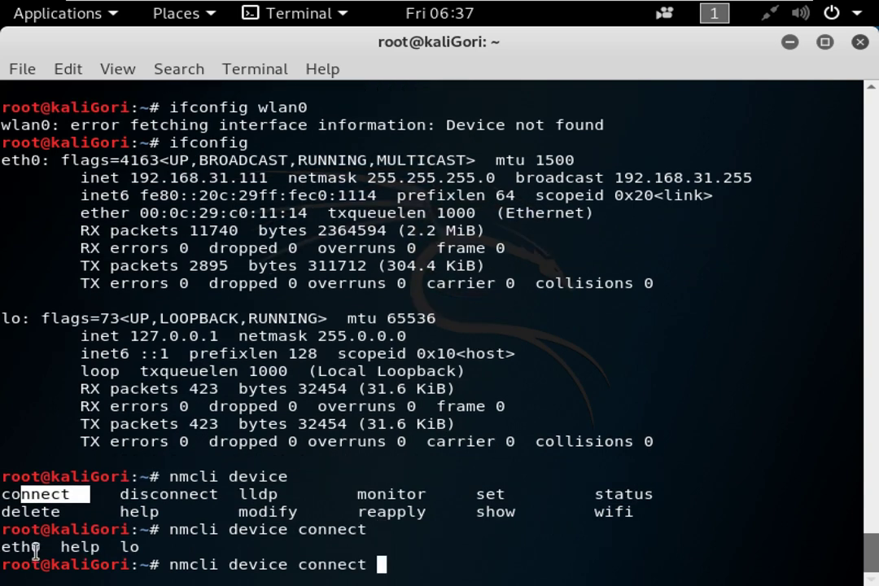
pyautogui.click(25, 546)
pyautogui.doubleClick(25, 546)
pyautogui.write('e')
pyautogui.press('Tab')
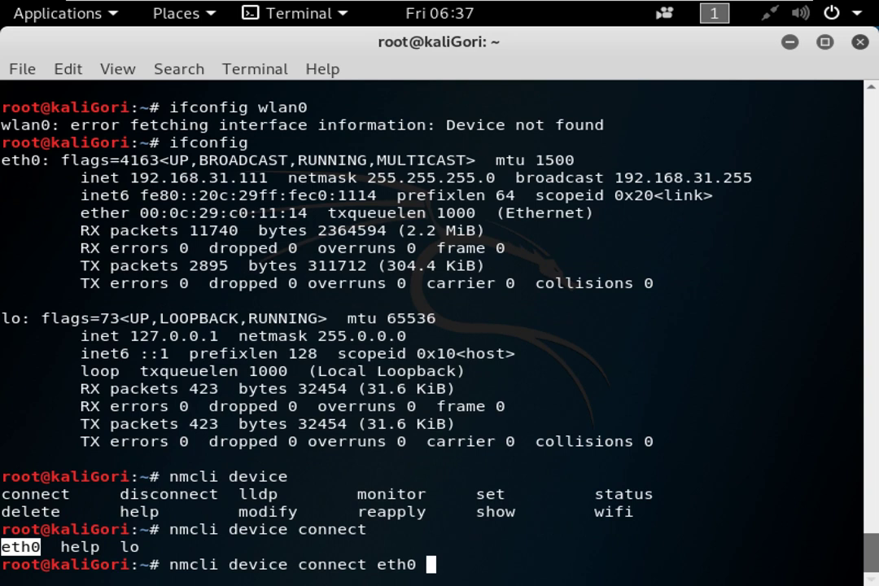
pyautogui.press('Return')
# Activate Wired connection 1 with nmcli connection up.
pyautogui.write('nmcli')
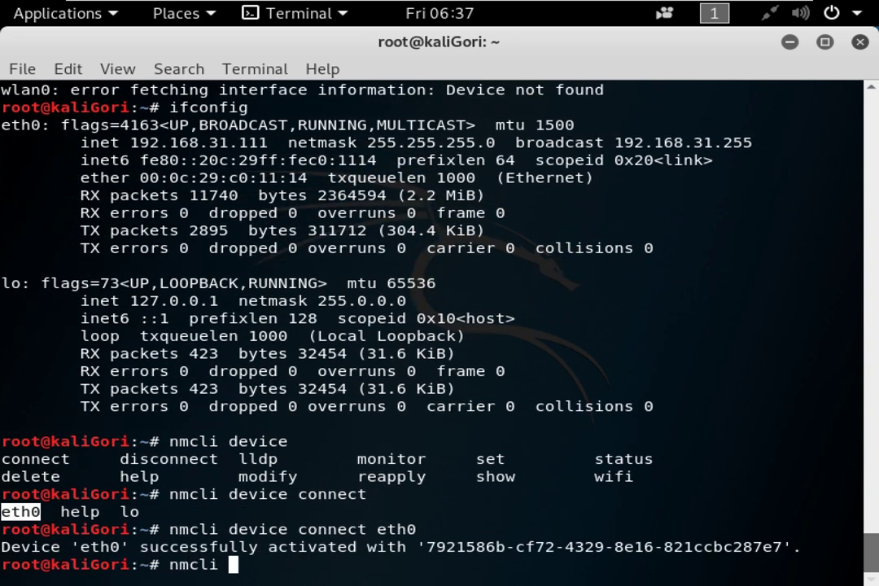
pyautogui.press('Tab')
pyautogui.press('Tab')
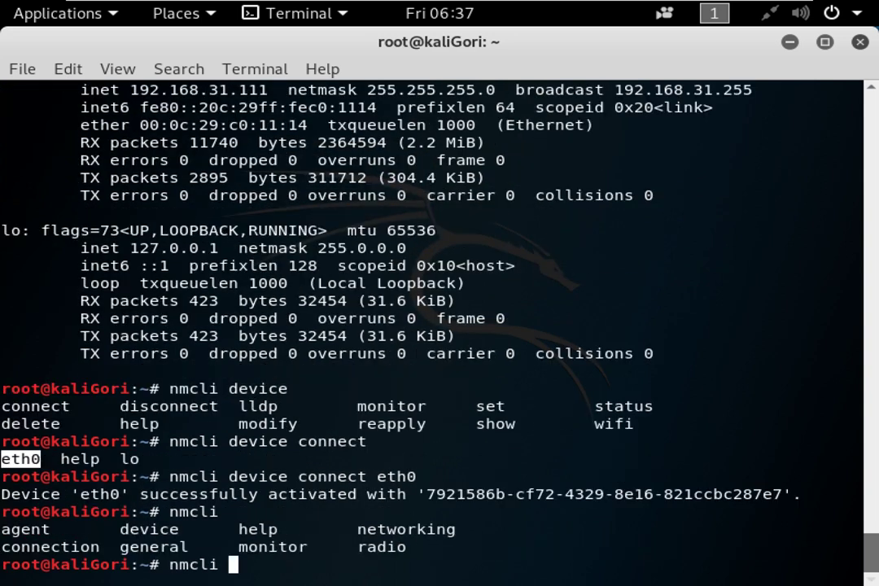
pyautogui.write('connection ')
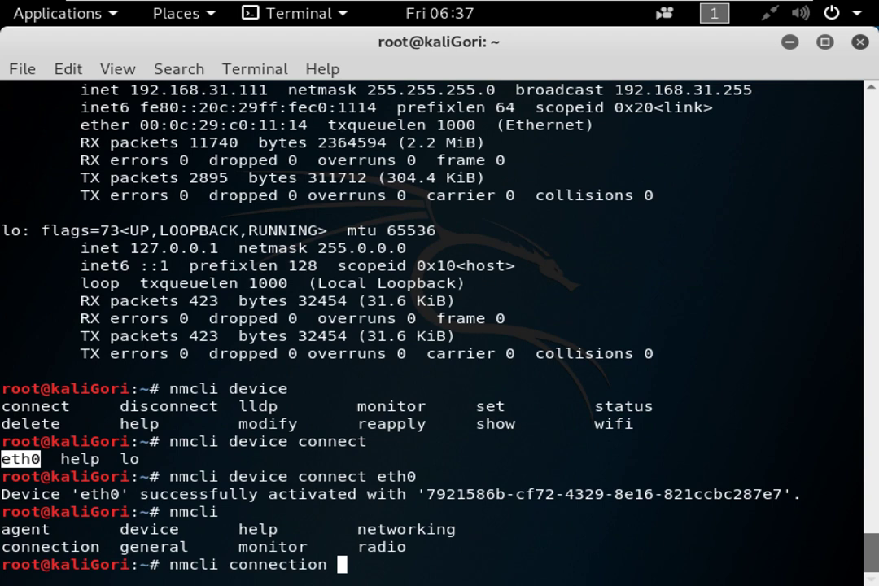
pyautogui.write('up')
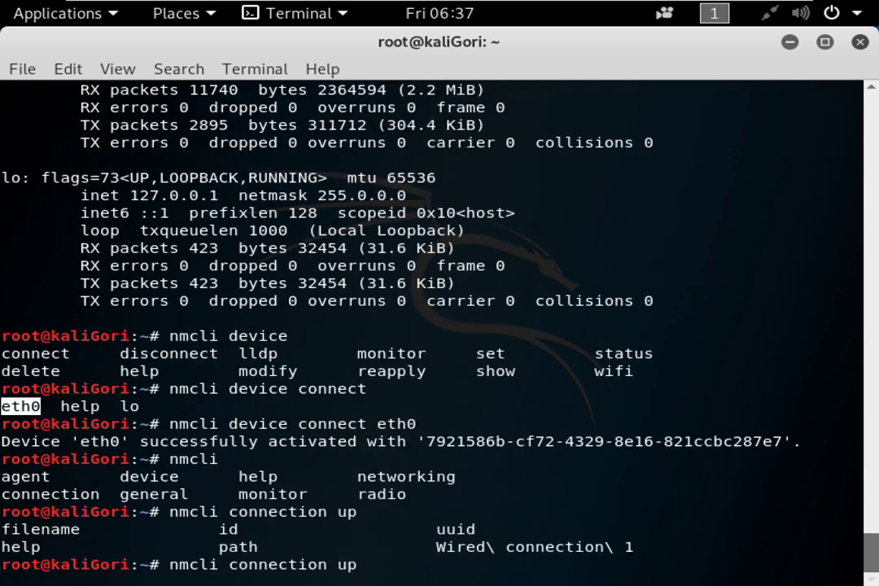
pyautogui.write('W')
pyautogui.press('Tab')
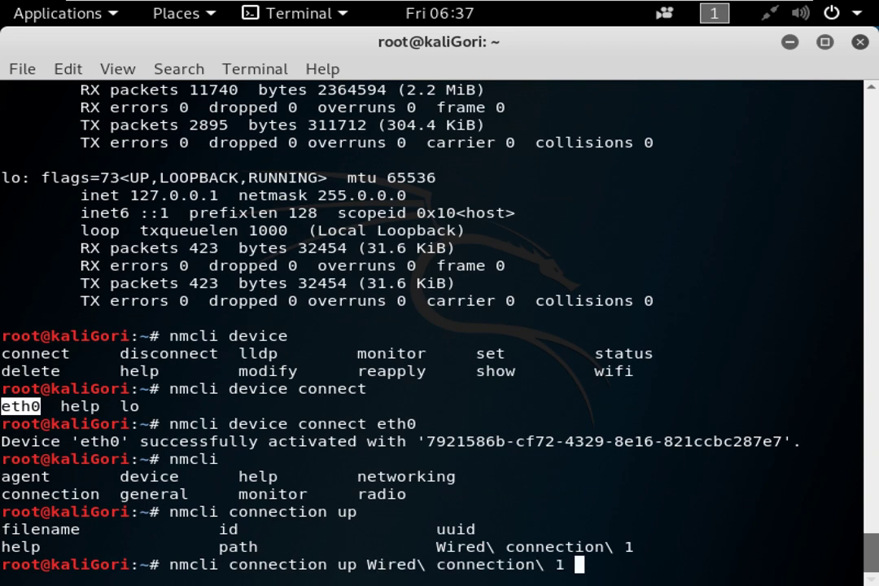
pyautogui.press('BackSpace')
pyautogui.press('BackSpace')
pyautogui.press('BackSpace')
pyautogui.press('BackSpace')
pyautogui.press('BackSpace')
pyautogui.press('BackSpace')
pyautogui.press('BackSpace')
pyautogui.press('BackSpace')
pyautogui.press('BackSpace')
pyautogui.press('BackSpace')
pyautogui.press('BackSpace')
pyautogui.press('BackSpace')
pyautogui.press('BackSpace')
pyautogui.press('BackSpace')
pyautogui.press('BackSpace')
pyautogui.press('BackSpace')
pyautogui.press('BackSpace')
pyautogui.press('BackSpace')
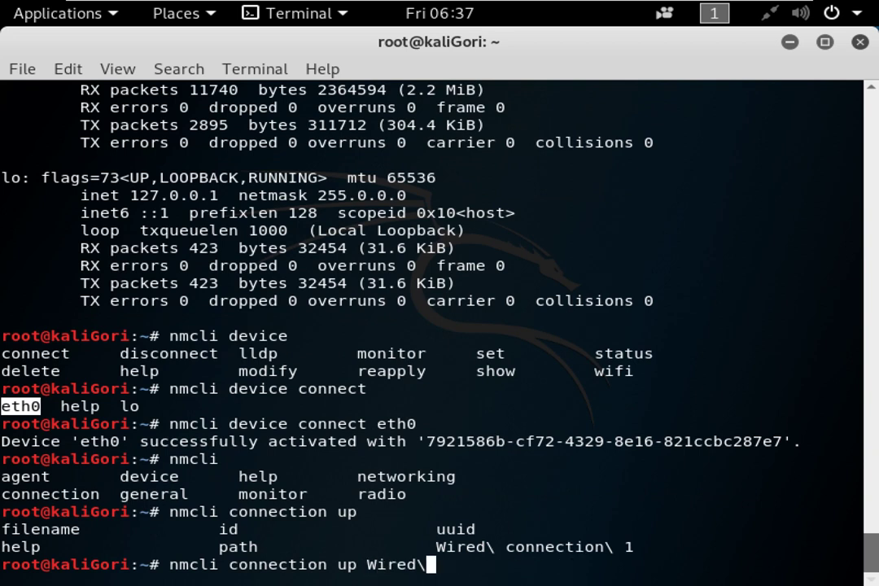
pyautogui.press('BackSpace')
pyautogui.press('Tab')
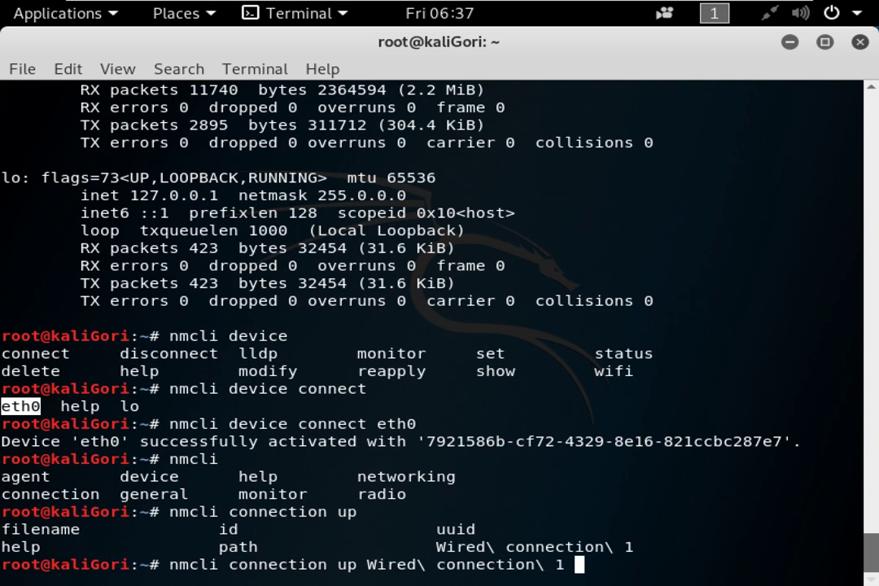
pyautogui.press('Return')
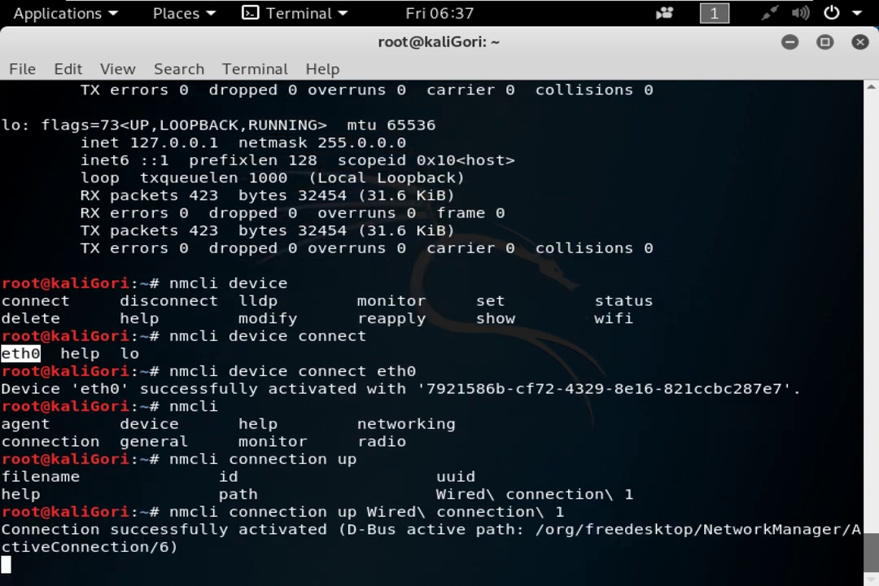
pyautogui.press('Return')
pyautogui.press('Return')
pyautogui.write('IFC')
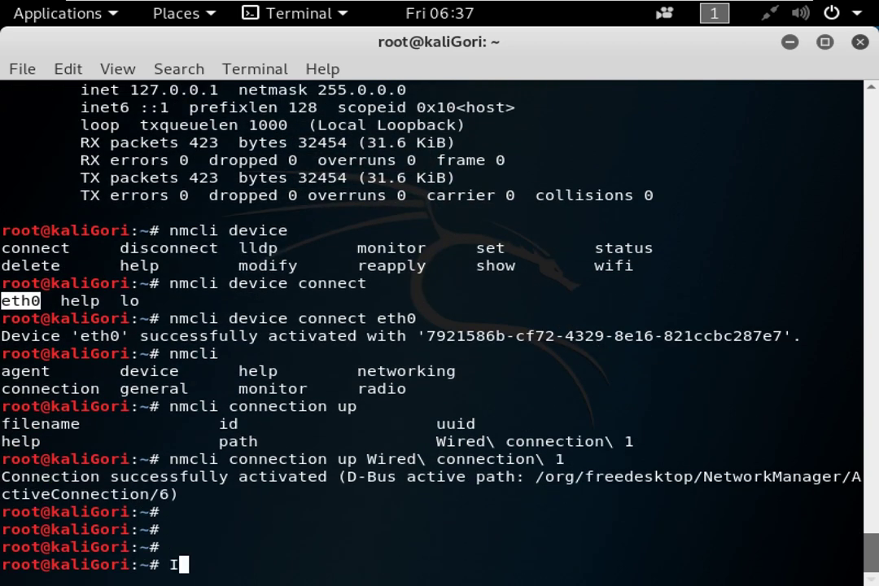
pyautogui.press('BackSpace')
pyautogui.press('BackSpace')
pyautogui.press('BackSpace')
# Check eth0's address with ifconfig, then take Wired connection 1 down with nmcli.
pyautogui.write('ifc')
pyautogui.press('Tab')
pyautogui.press('Return')
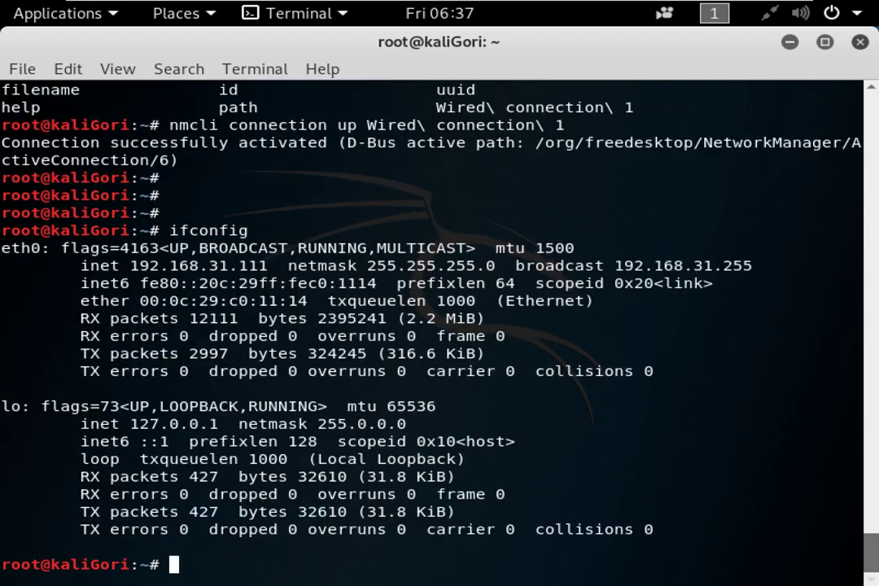
pyautogui.moveTo(130, 265); pyautogui.dragTo(248, 266)
pyautogui.write('nmcli ')
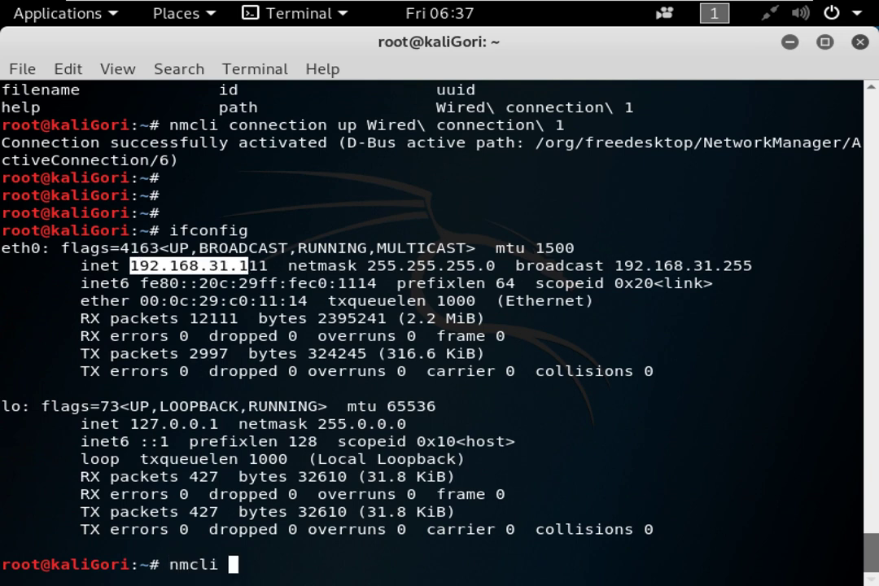
pyautogui.write('connection down')
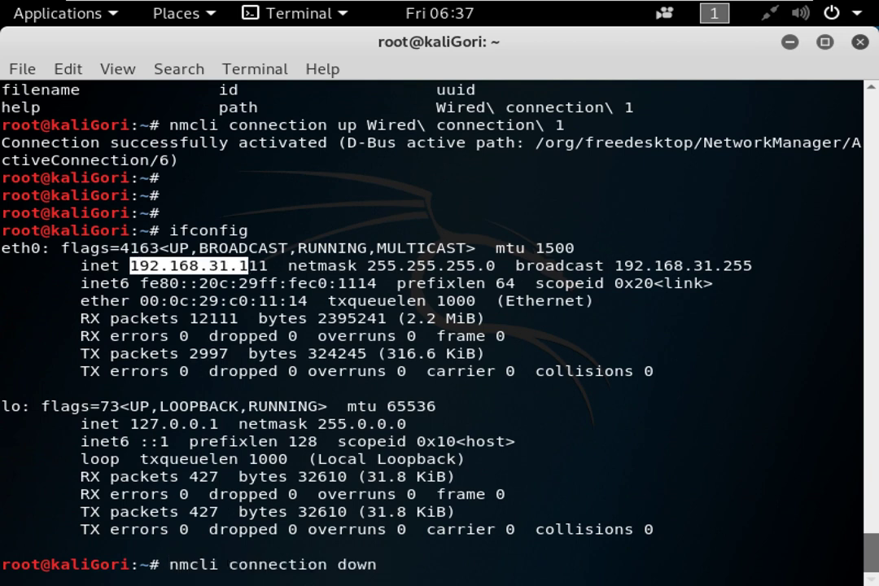
pyautogui.write(' W')
pyautogui.press('Tab')
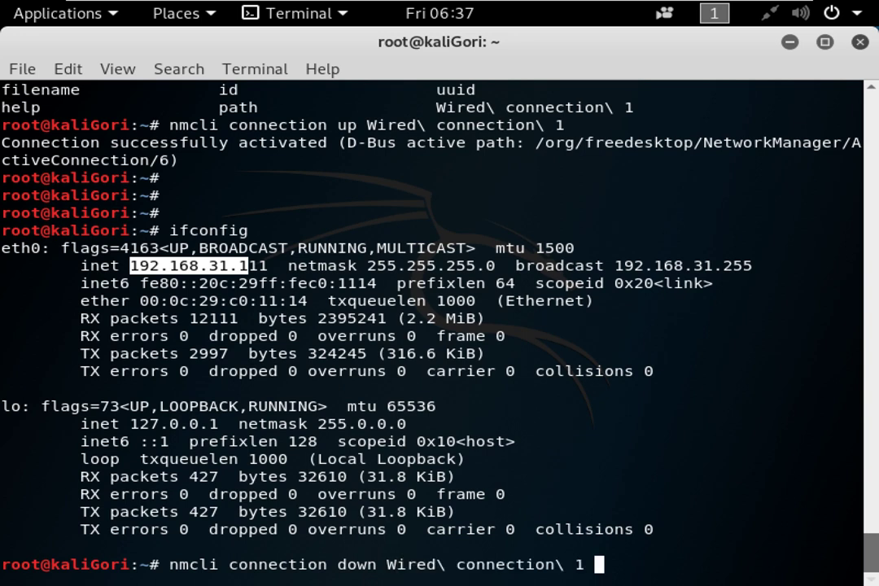
pyautogui.press('Return')
# Rerun ifconfig and compare eth0's missing address with the earlier 192.168.31.111.
pyautogui.write('IFC')
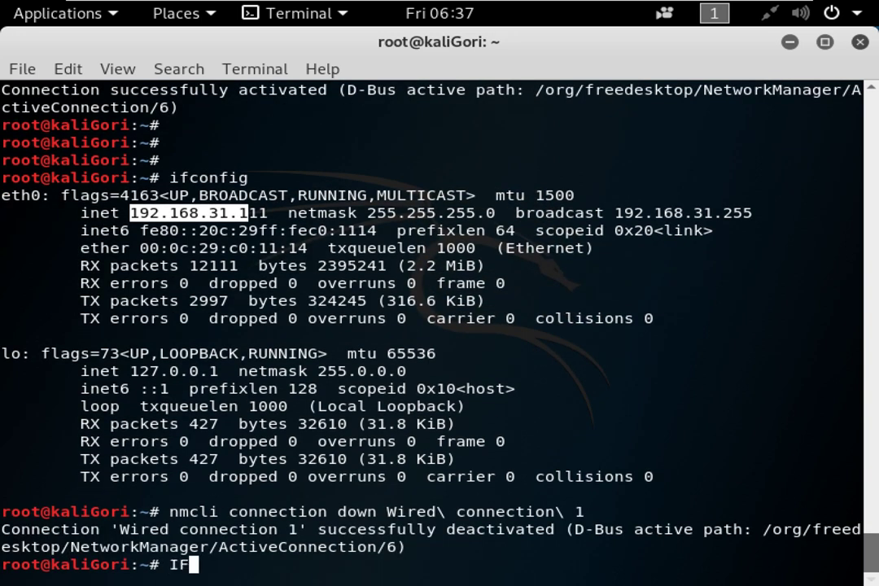
pyautogui.press('BackSpace')
pyautogui.press('BackSpace')
pyautogui.press('BackSpace')
pyautogui.write('Ifco')
pyautogui.press('BackSpace')
pyautogui.press('BackSpace')
pyautogui.press('BackSpace')
pyautogui.press('BackSpace')
pyautogui.write('ifconfig')
pyautogui.press('Return')
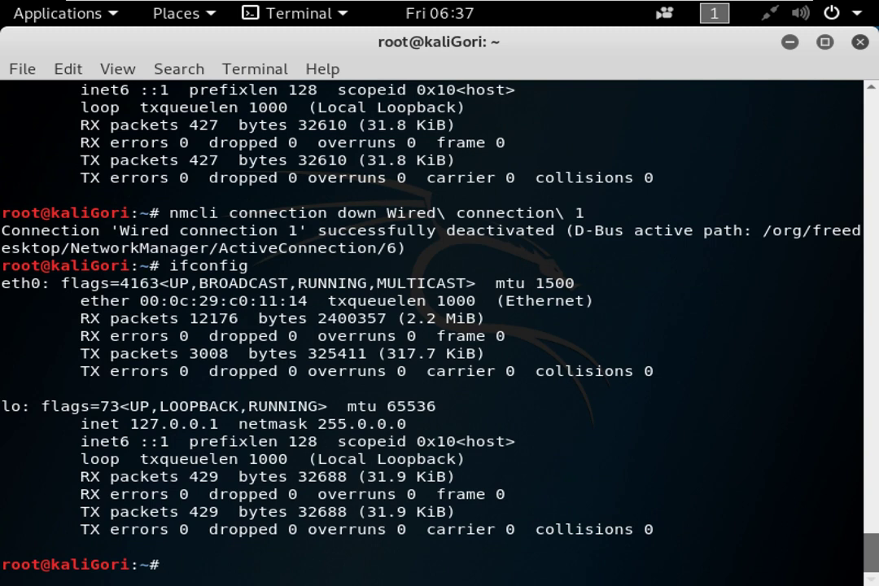
pyautogui.moveTo(99, 300); pyautogui.dragTo(302, 308)
pyautogui.click(269, 330)
pyautogui.scroll(3, 161, 318)
pyautogui.scroll(1, 166, 182)
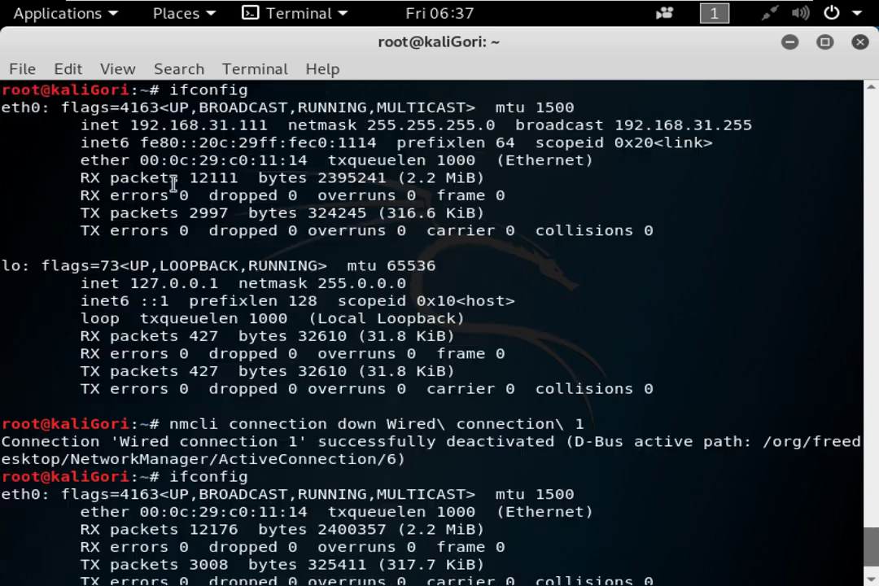
pyautogui.moveTo(111, 126); pyautogui.dragTo(267, 125)
pyautogui.moveTo(90, 125); pyautogui.dragTo(218, 125)
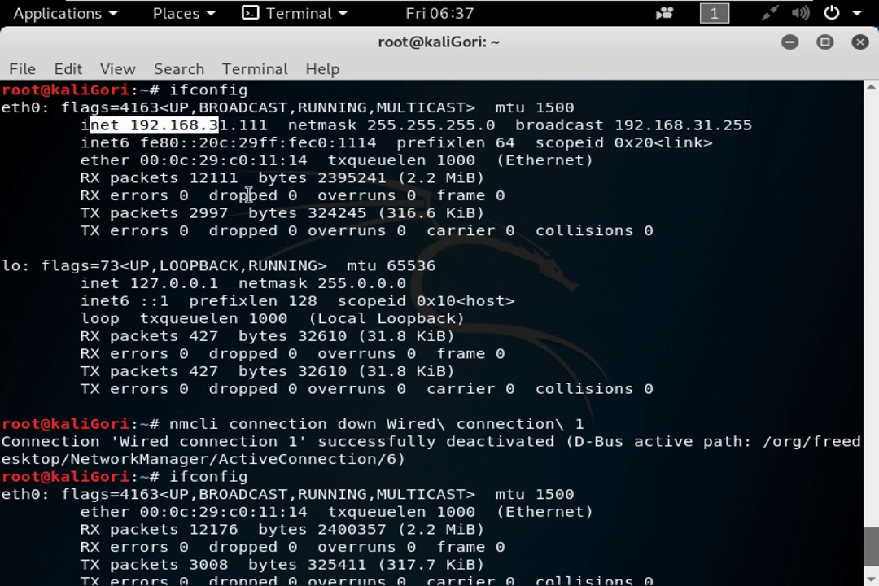
pyautogui.moveTo(318, 424); pyautogui.dragTo(388, 420)
pyautogui.scroll(-4, 423, 405)
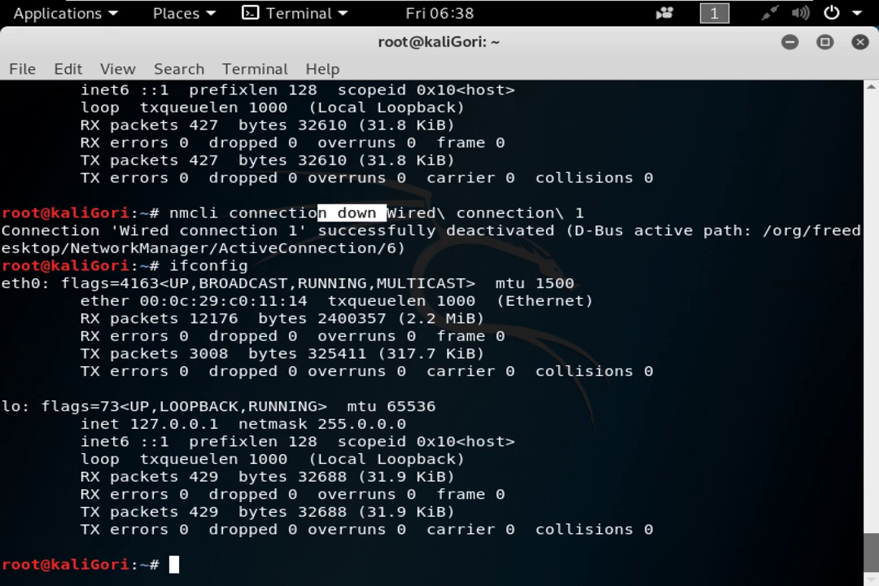
# Enter nmcli connection up Wired connection 1 to reactivate the profile.
pyautogui.write('nma')
pyautogui.press('BackSpace')
pyautogui.write('cli connection up W')
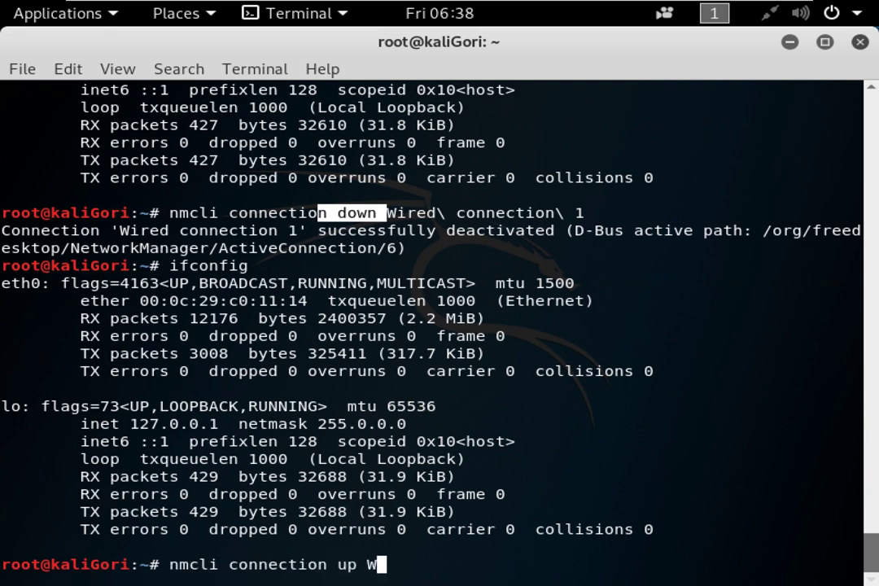
pyautogui.press('Tab')
# Reactivate Wired connection 1, then, after a failed ipconfig, confirm eth0 at 192.168.31.111 with ifconfig.
pyautogui.press('Return')
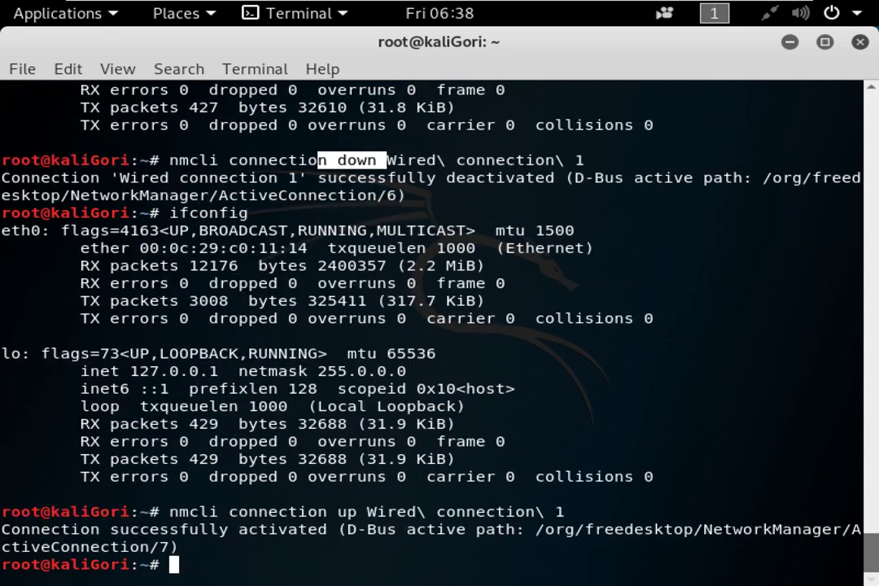
pyautogui.write('IFC')
pyautogui.press('BackSpace')
pyautogui.press('BackSpace')
pyautogui.press('BackSpace')
pyautogui.write('fico')
pyautogui.press('BackSpace')
pyautogui.press('BackSpace')
pyautogui.press('BackSpace')
pyautogui.press('BackSpace')
pyautogui.write('if')
pyautogui.press('BackSpace')
pyautogui.write('pconfig')
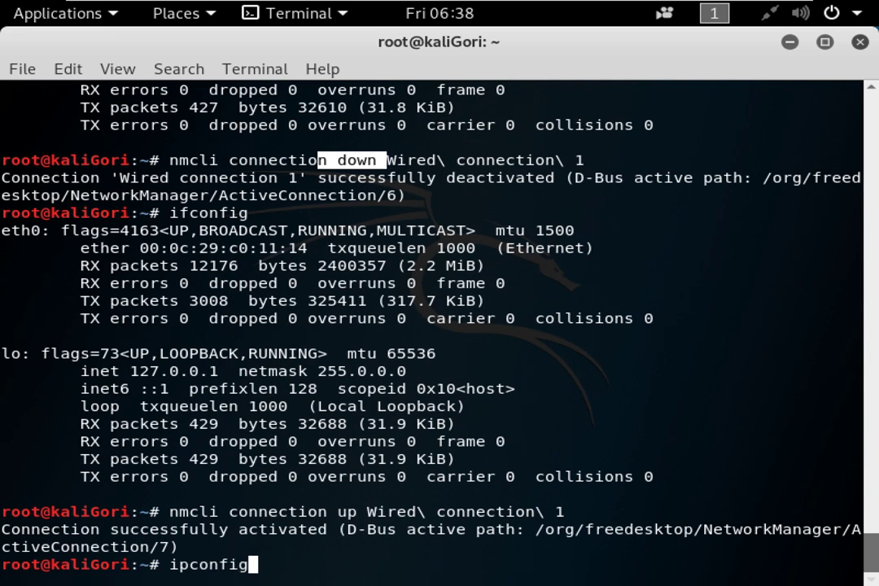
pyautogui.press('Return')
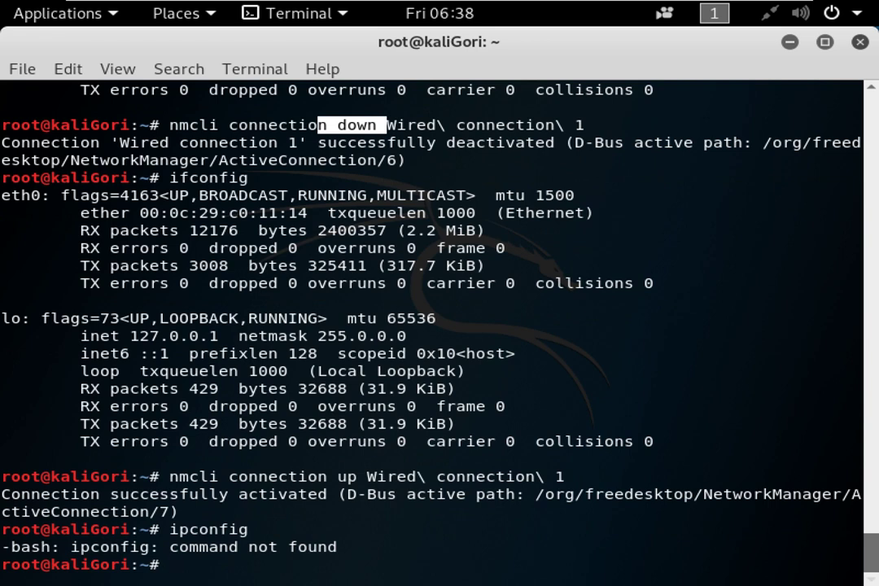
pyautogui.write('ifconfig')
pyautogui.press('Return')
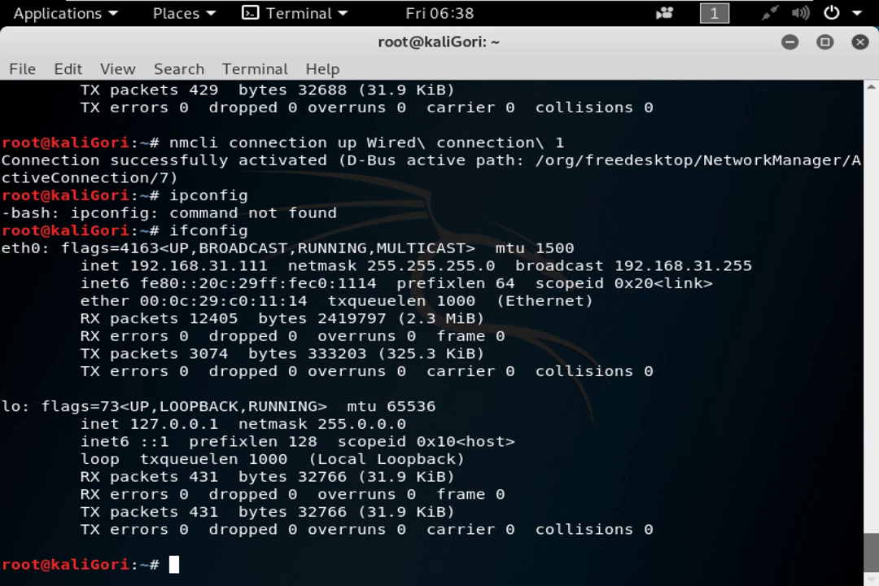
pyautogui.moveTo(269, 265); pyautogui.dragTo(121, 266)
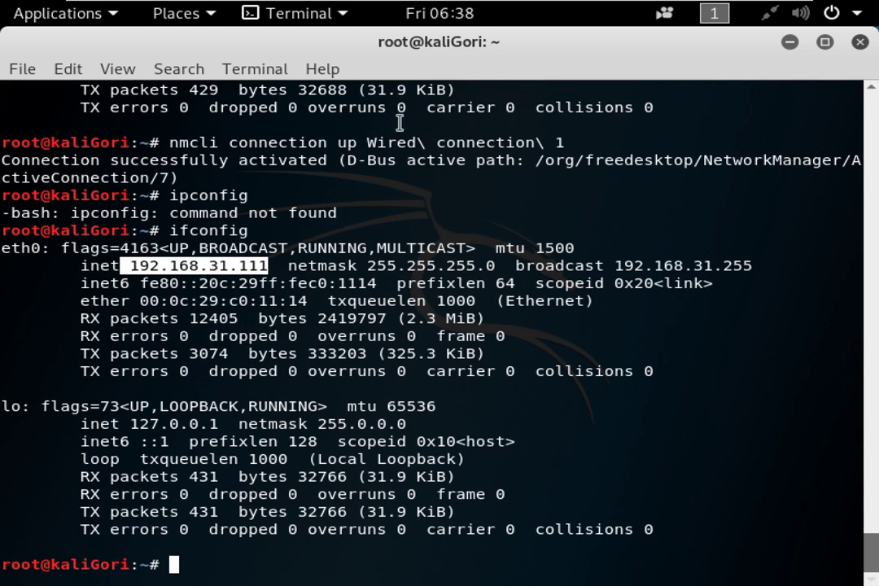
pyautogui.click(301, 146)
pyautogui.moveTo(278, 266); pyautogui.dragTo(129, 266)
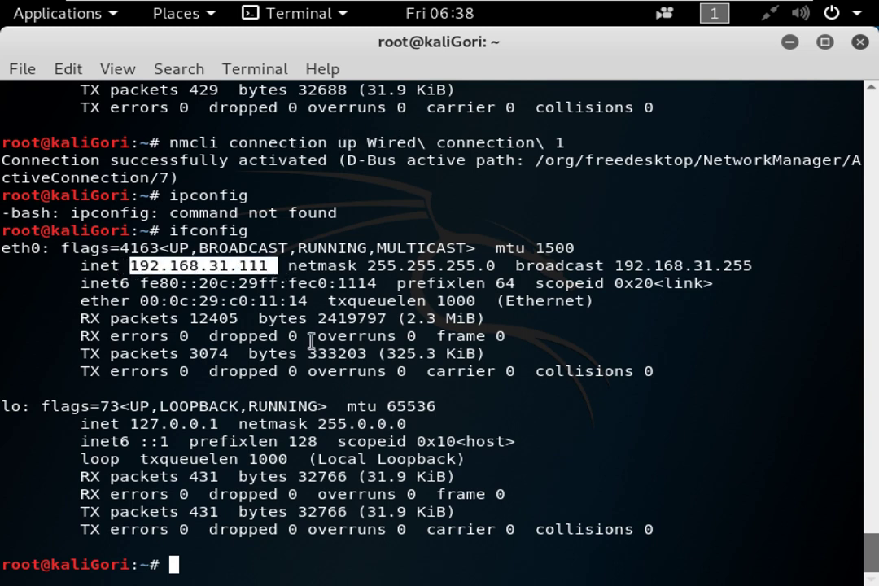
pyautogui.moveTo(367, 4)
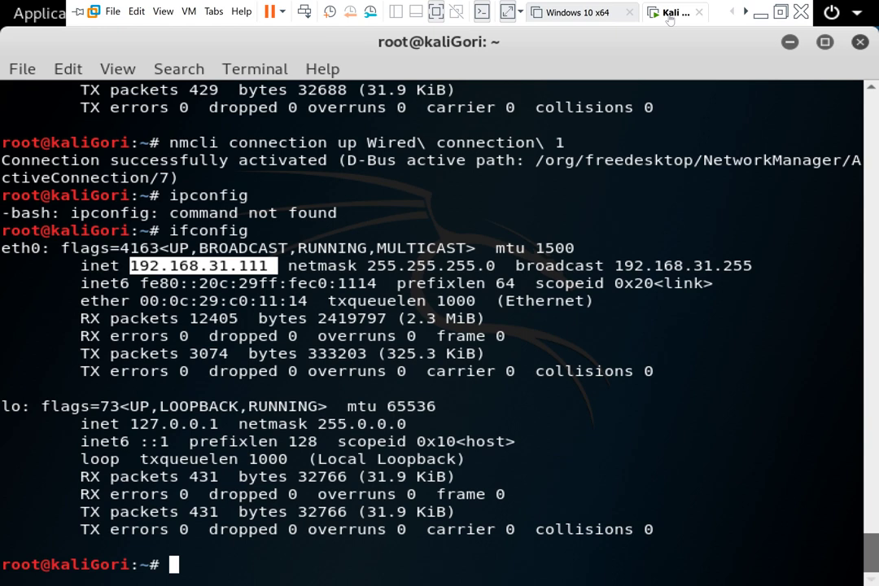
pyautogui.click(192, 259)
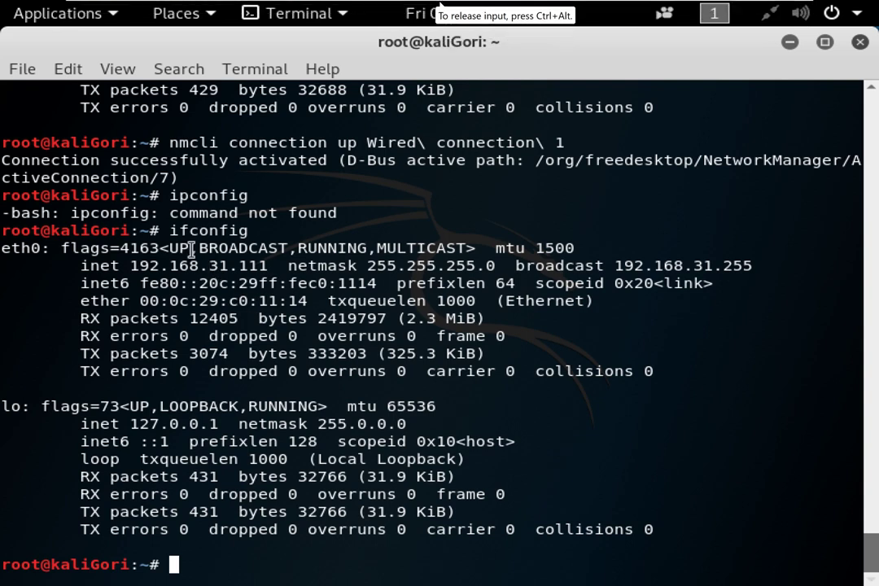
pyautogui.moveTo(209, 266); pyautogui.dragTo(270, 265)
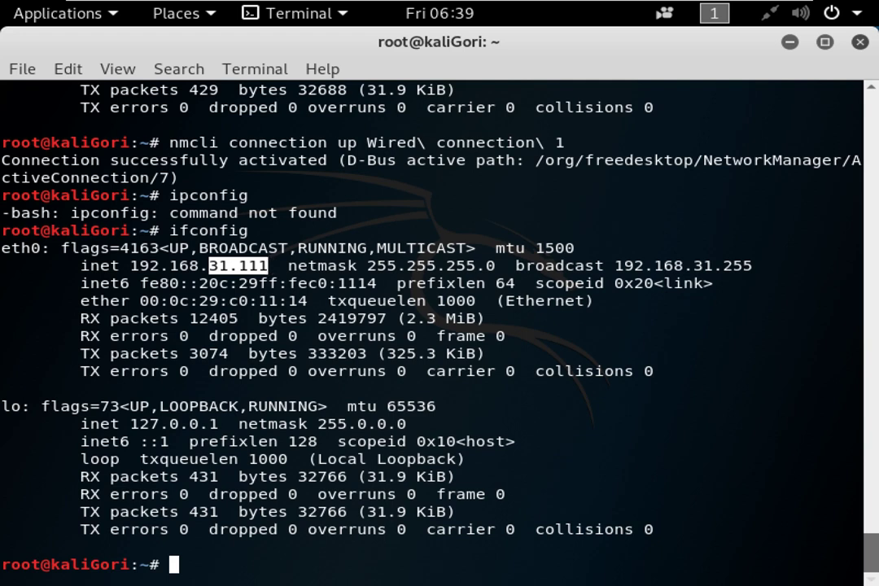
# Run systemctl restart NetworkManager, completing the service name with Tab.
pyautogui.write('systemctl ')
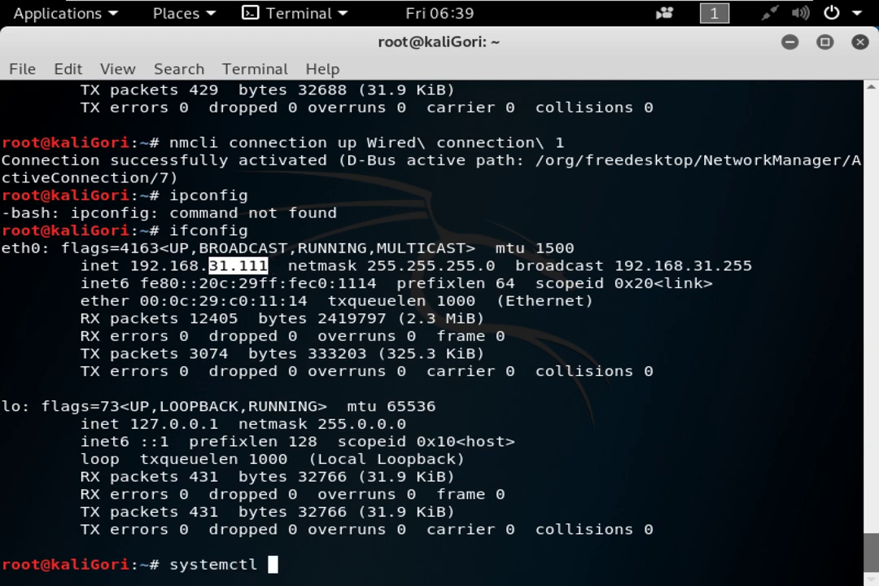
pyautogui.write('restart NEt')
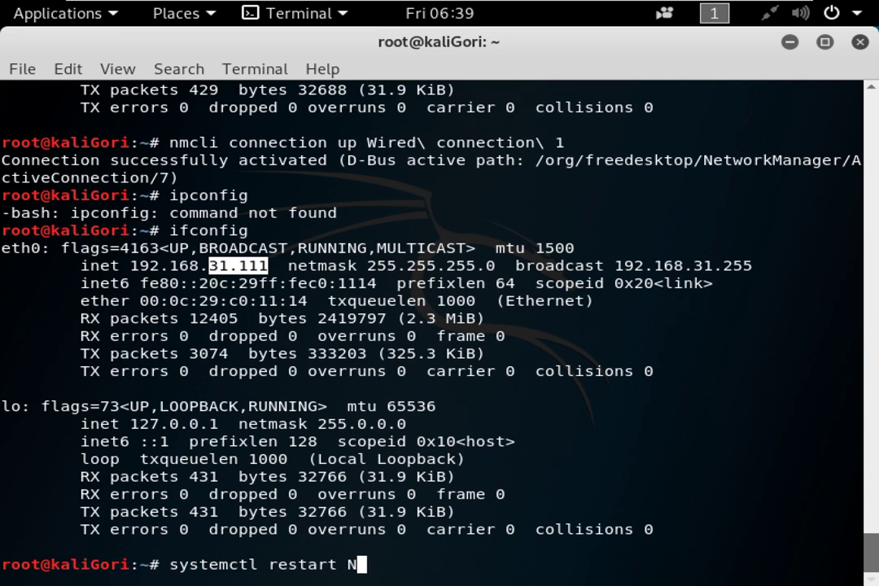
pyautogui.press('BackSpace')
pyautogui.press('BackSpace')
pyautogui.write('etwork')
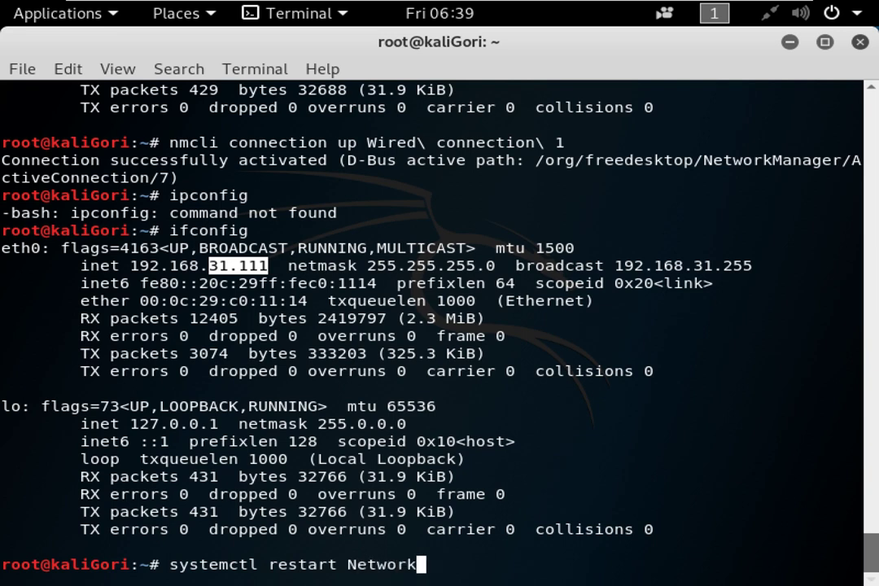
pyautogui.write('Manager.s')
pyautogui.press('Tab')
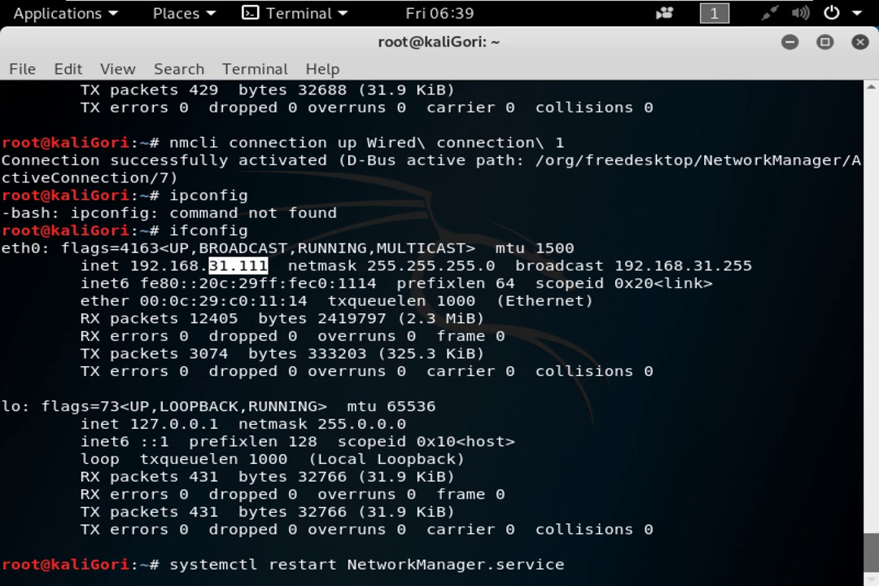
pyautogui.press('BackSpace')
pyautogui.press('BackSpace')
pyautogui.press('BackSpace')
pyautogui.press('BackSpace')
pyautogui.press('BackSpace')
pyautogui.press('BackSpace')
pyautogui.press('BackSpace')
pyautogui.press('BackSpace')
pyautogui.press('BackSpace')
pyautogui.press('Return')
pyautogui.press('Return')
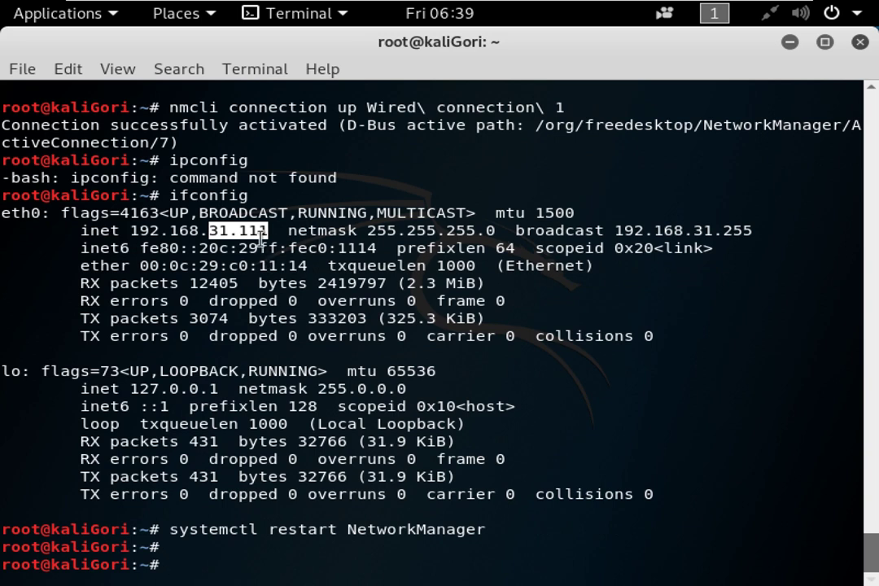
pyautogui.press('Return')
pyautogui.press('Return')
pyautogui.press('Return')
# Create user5 with useradd, then type passwd after listing the pass completions.
pyautogui.write('user')
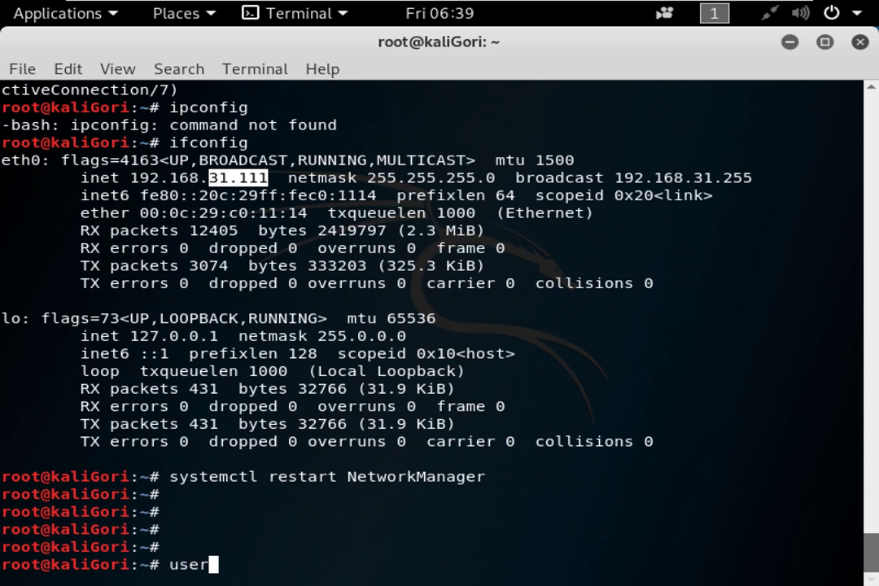
pyautogui.write('add u')
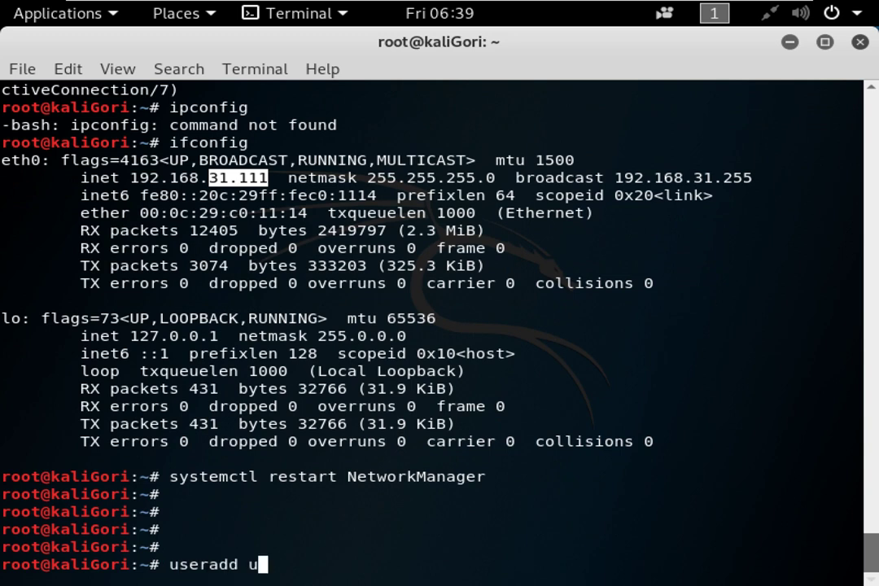
pyautogui.write('ser5')
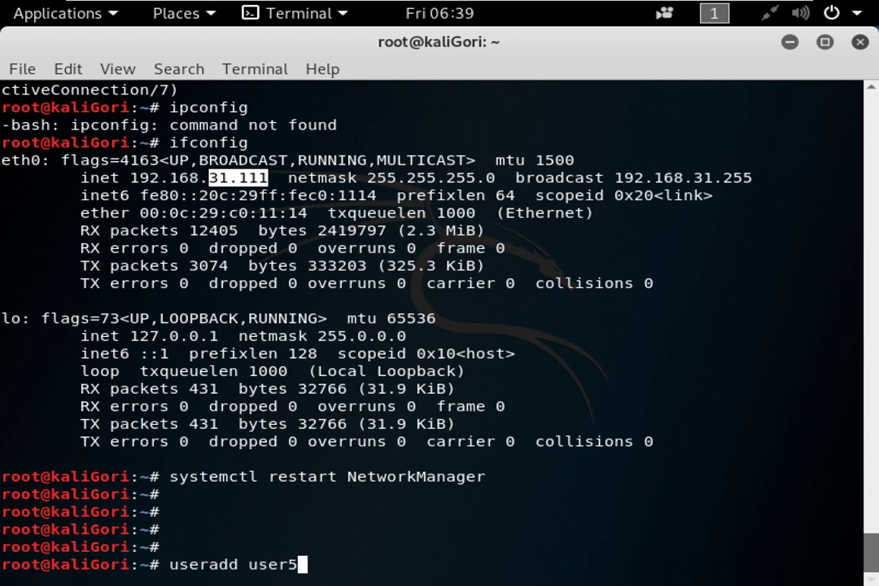
pyautogui.press('Return')
pyautogui.write('passwd')
pyautogui.press('BackSpace')
pyautogui.press('BackSpace')
pyautogui.press('BackSpace')
pyautogui.press('Tab')
pyautogui.press('Tab')
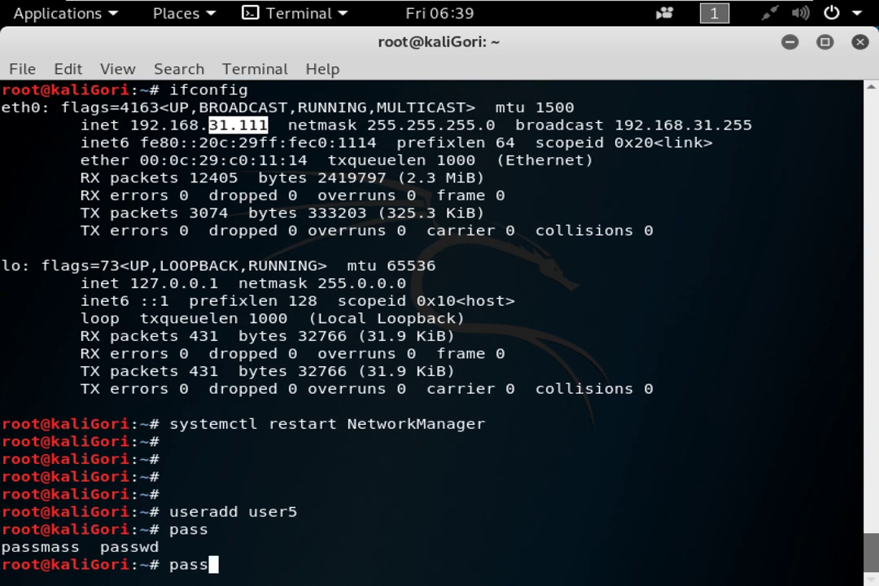
pyautogui.write('wd')
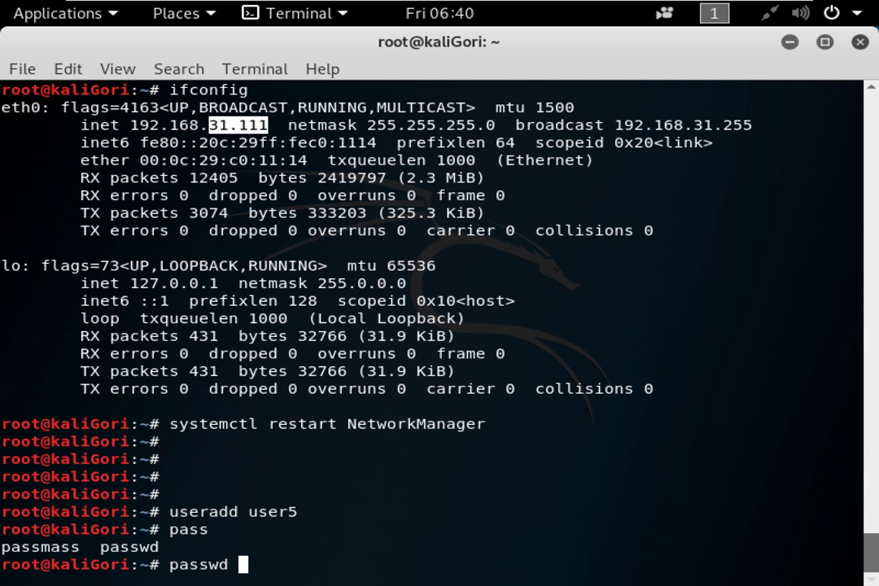
# Dismiss the terminal's right-click menu and clear the IP address highlight.
pyautogui.rightClick(260, 259)
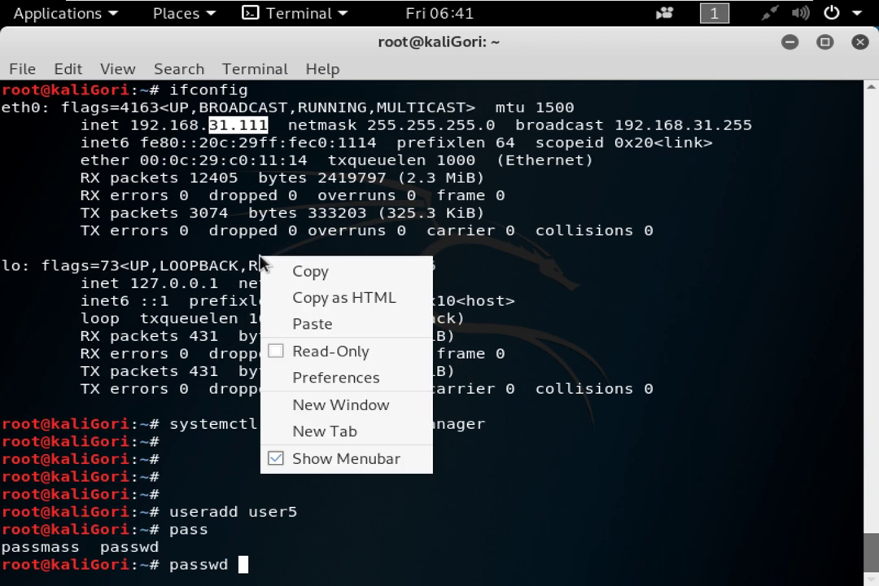
pyautogui.click(520, 421)
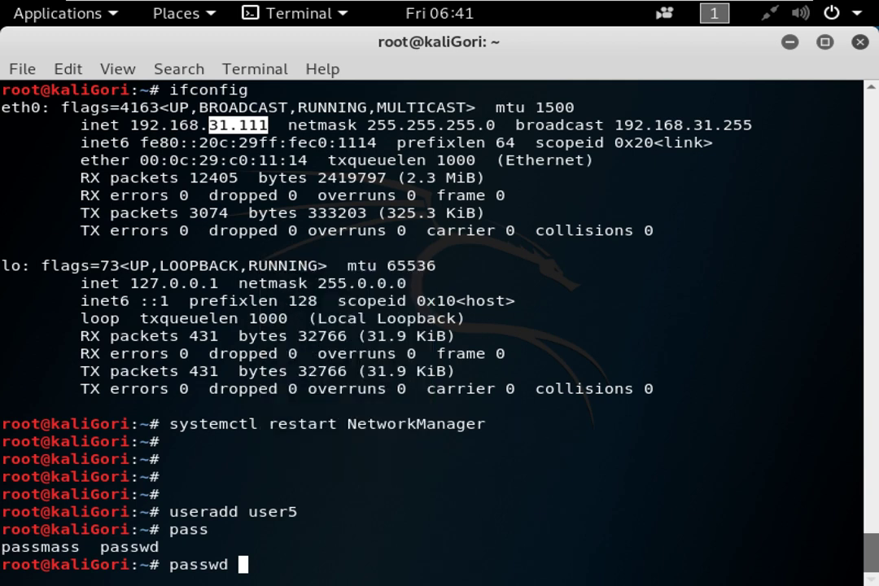
pyautogui.click(415, 521)
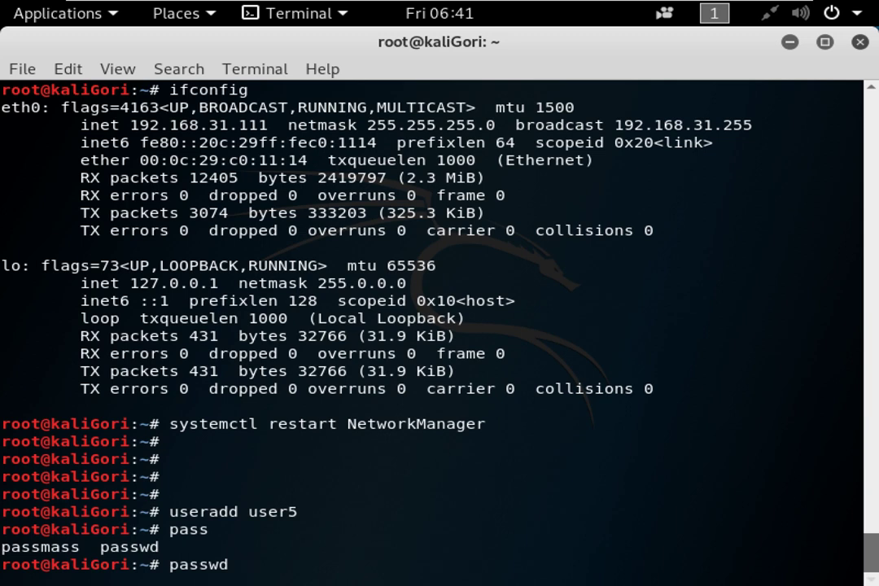
# Run passwd user5 and enter the new password twice until it updates successfully.
pyautogui.write('user5')
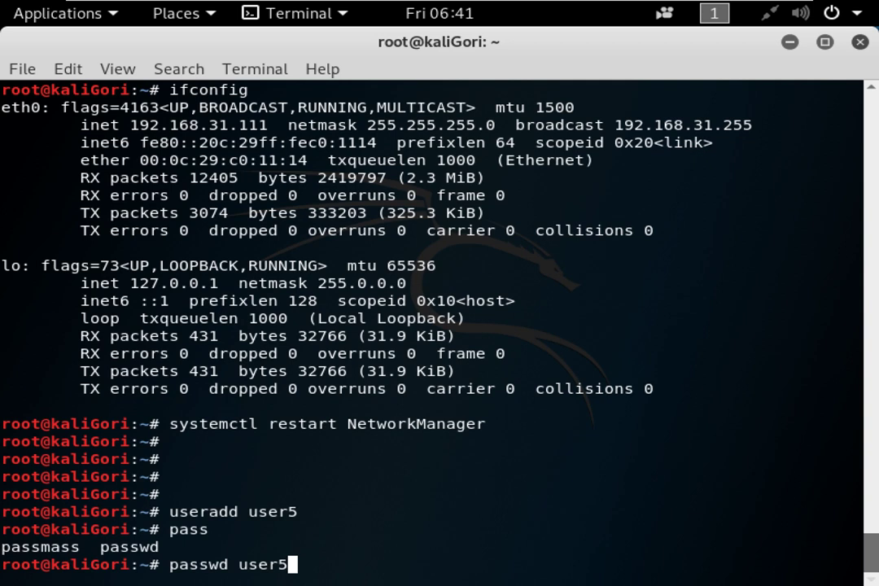
pyautogui.press('Return')
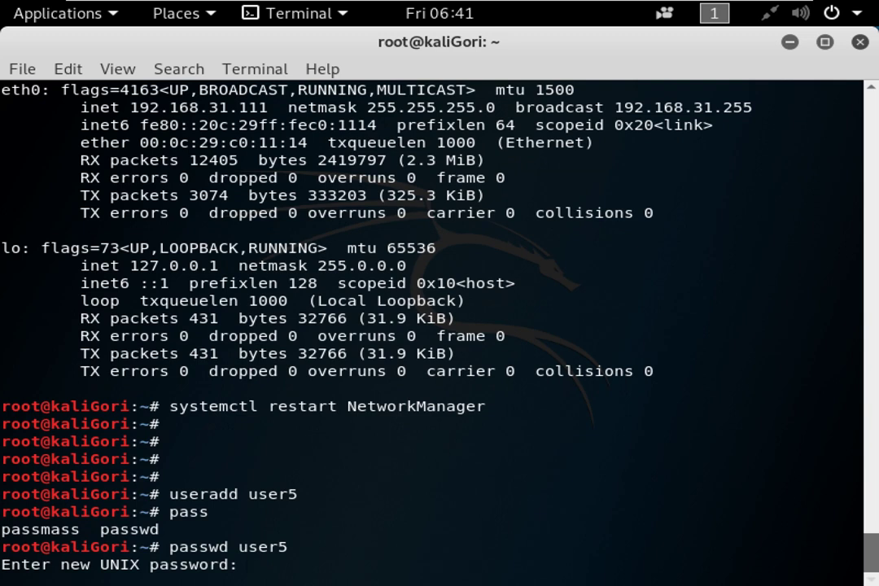
pyautogui.press('Return')
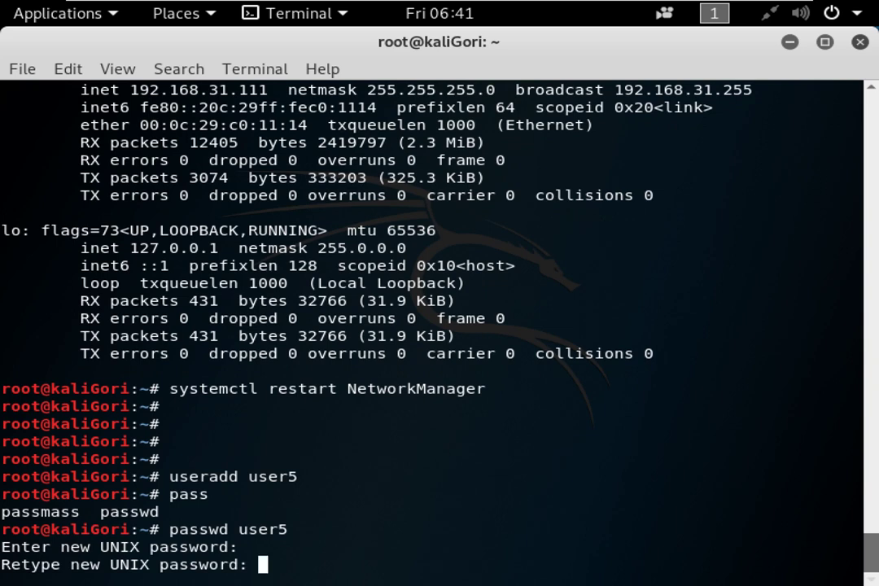
pyautogui.press('Return')
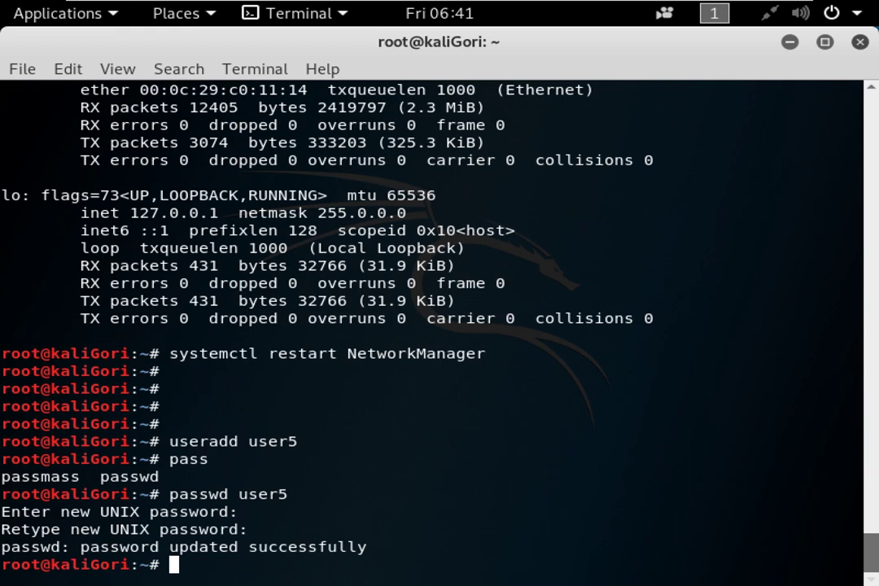
pyautogui.press('Return')
pyautogui.press('Return')
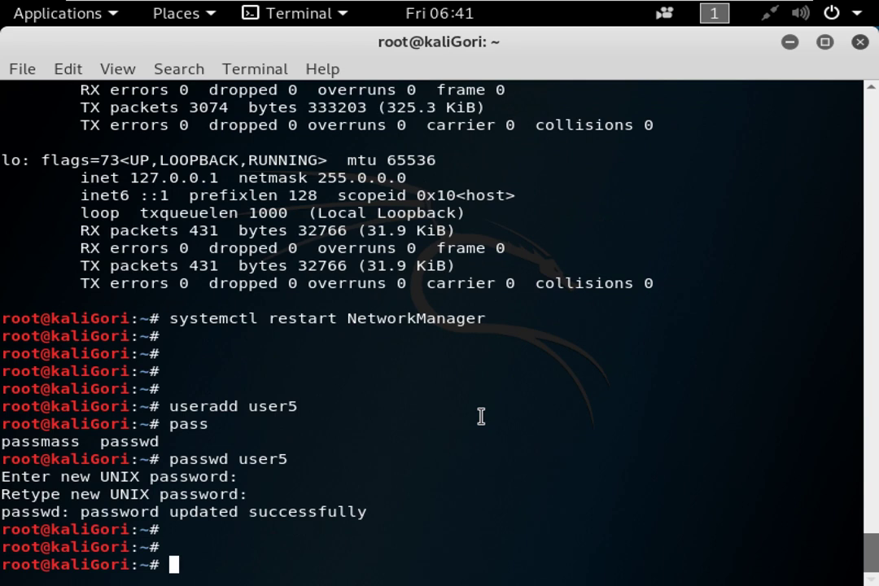
# SSH into 192.168.31.111 as user5 with its password, reaching a $ shell despite missing /home/user5.
pyautogui.write('ssh ')
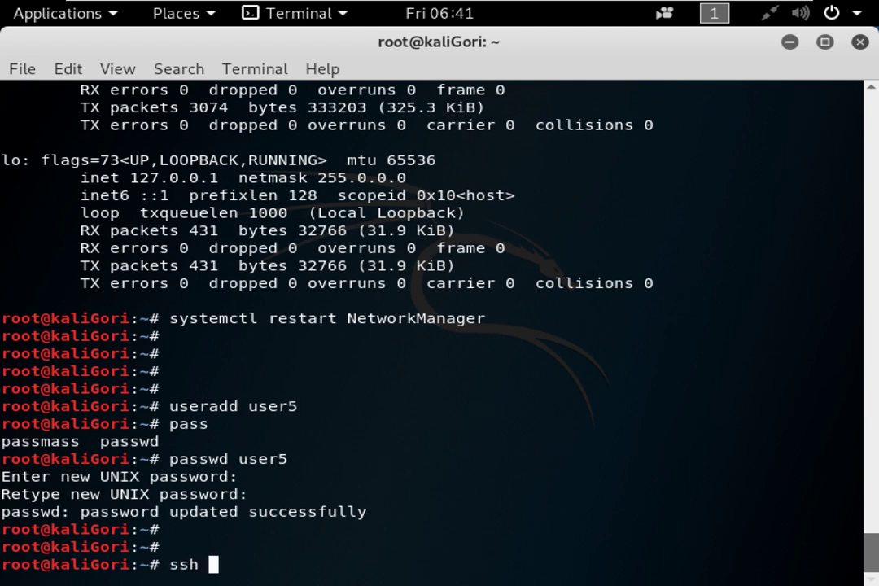
pyautogui.write('user')
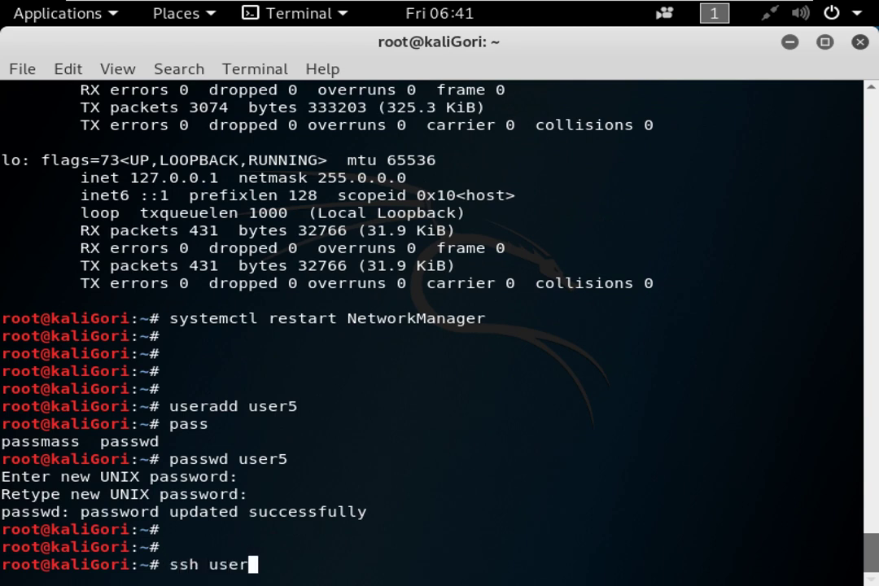
pyautogui.write('5@192.168')
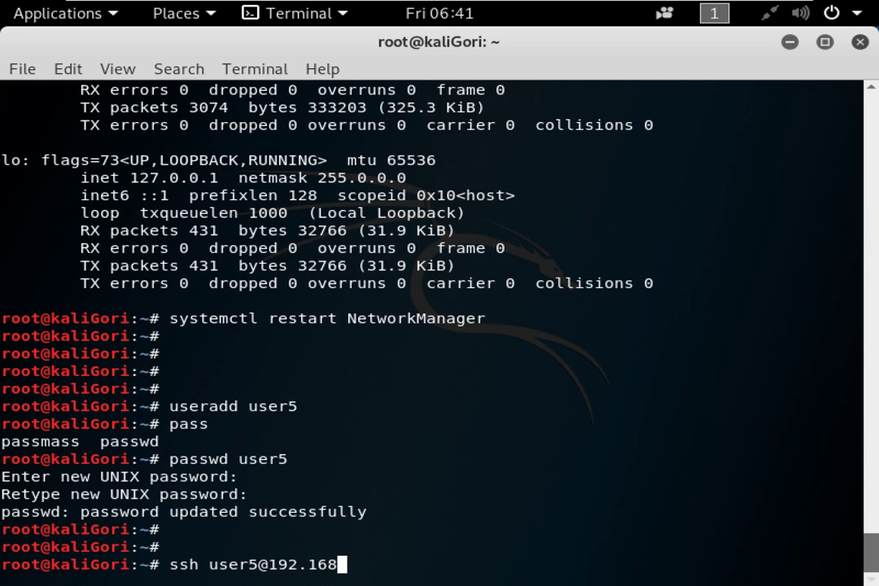
pyautogui.write('.31.111')
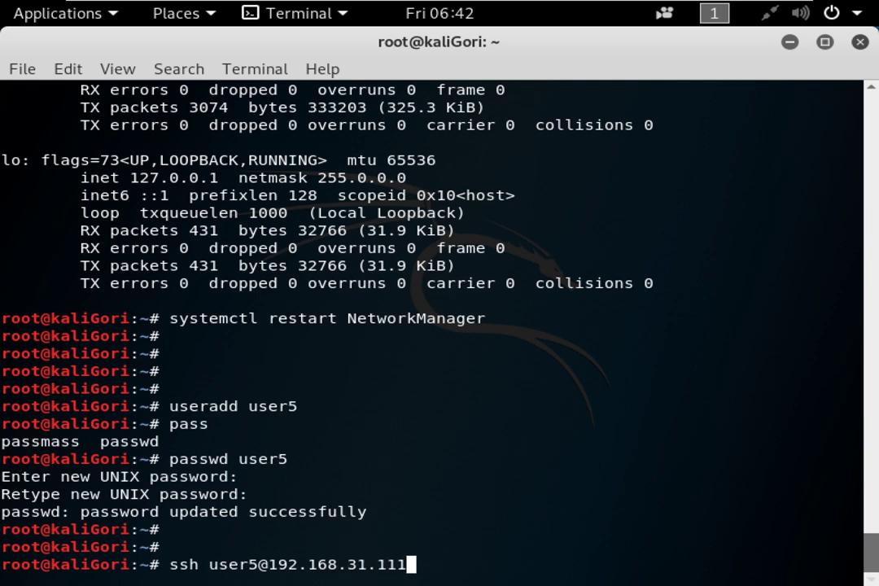
pyautogui.press('Return')
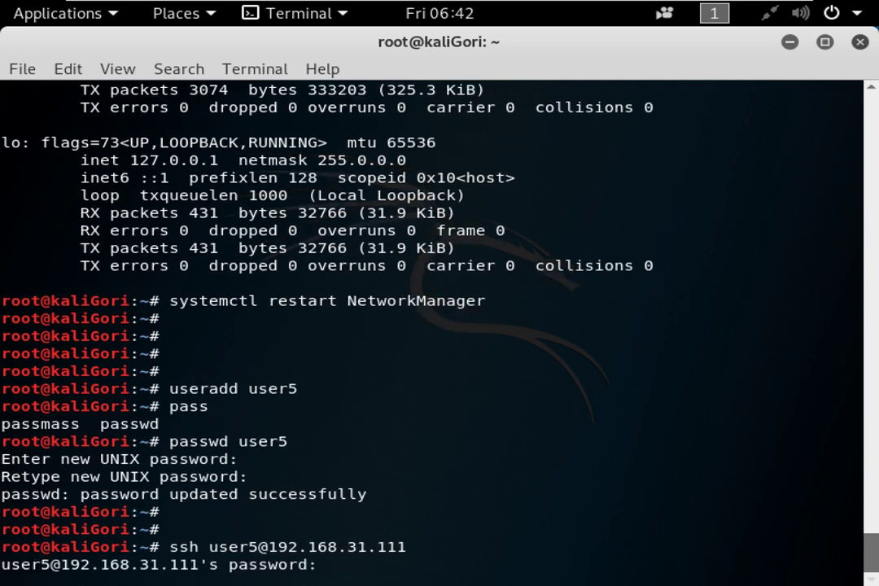
pyautogui.moveTo(278, 547); pyautogui.dragTo(300, 547)
pyautogui.click(334, 477)
pyautogui.press('Return')
pyautogui.press('Return')
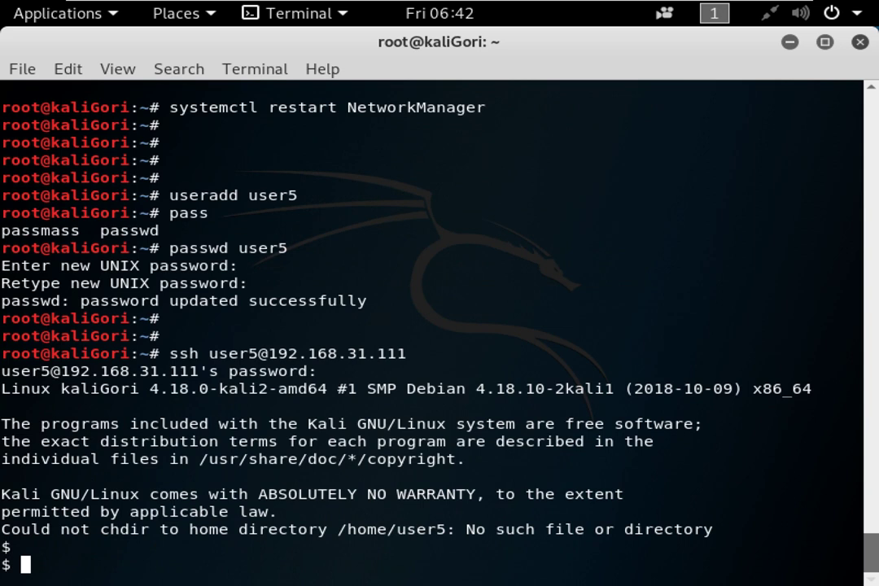
pyautogui.press('Return')
pyautogui.moveTo(340, 511); pyautogui.dragTo(448, 510)
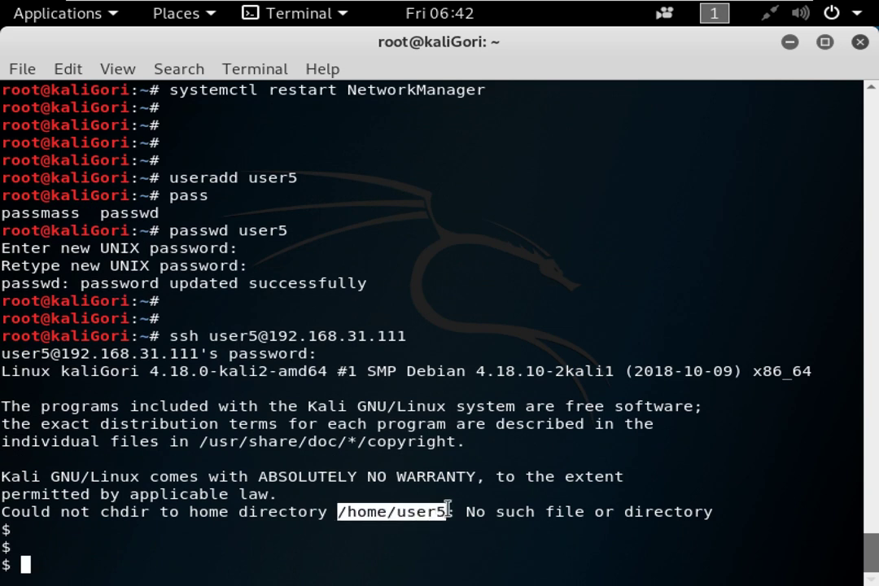
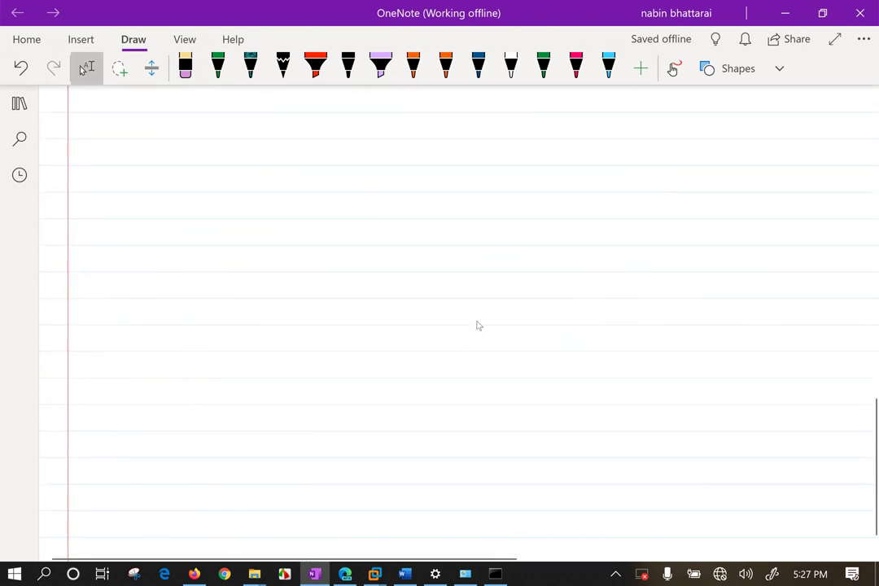
# Bring the Linux IP Configuration document forward and scroll down to the inked directory tree.
pyautogui.scroll(-5, 480, 321)
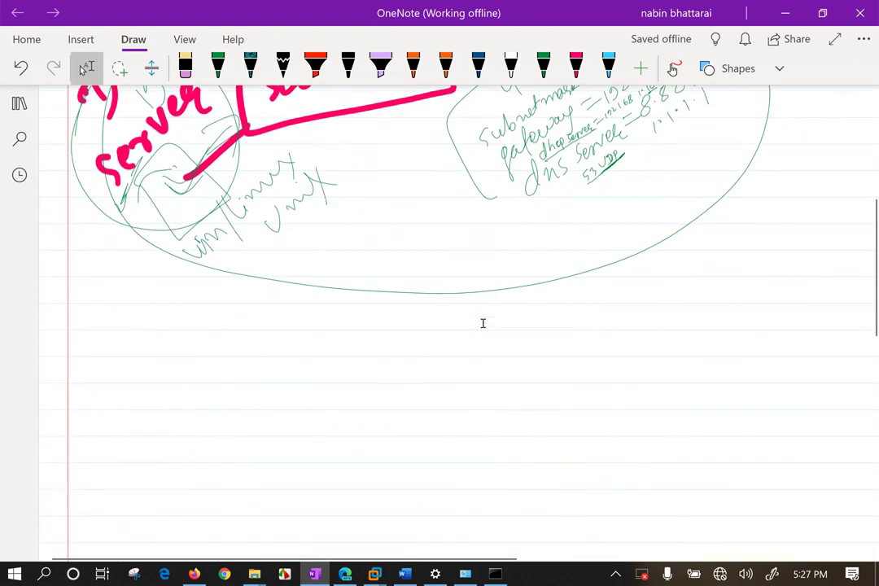
pyautogui.click(405, 574)
pyautogui.scroll(2, 832, 138)
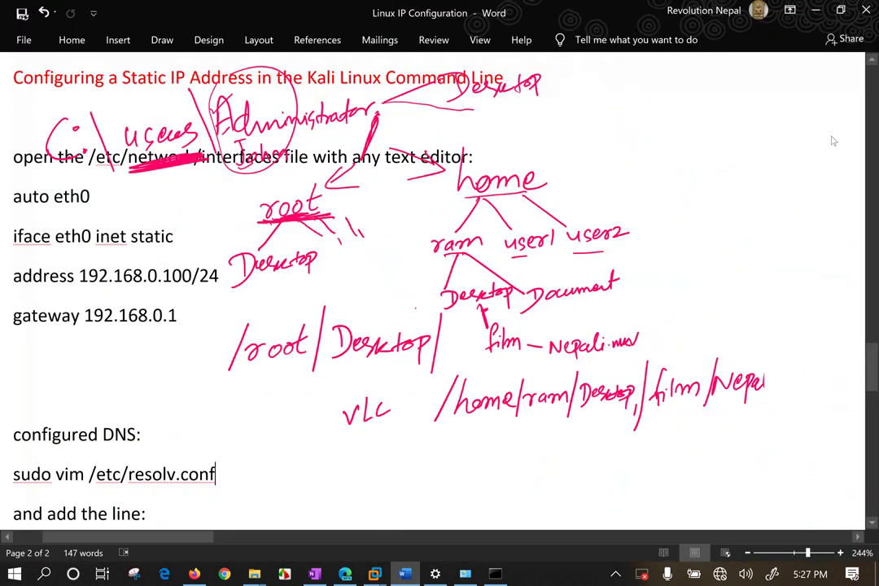
pyautogui.scroll(-10, 815, 143)
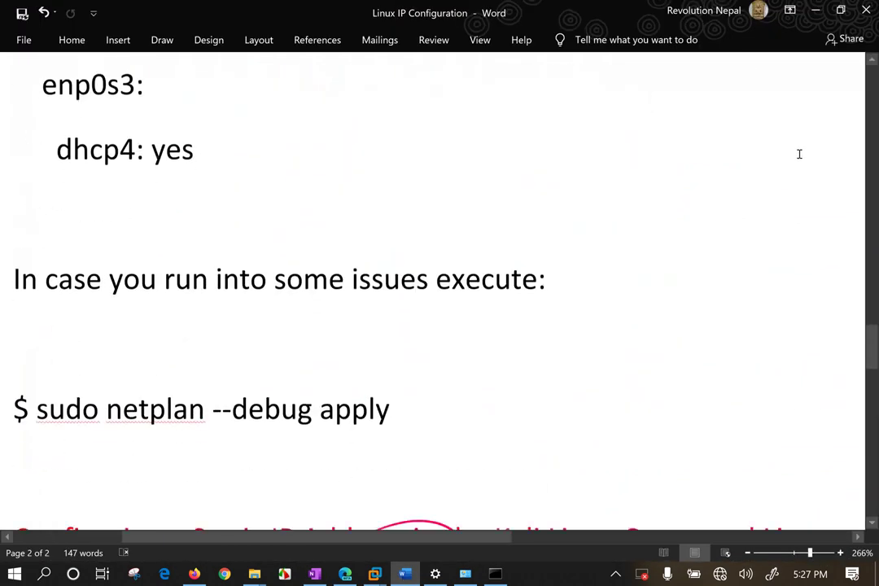
pyautogui.scroll(8, 800, 153)
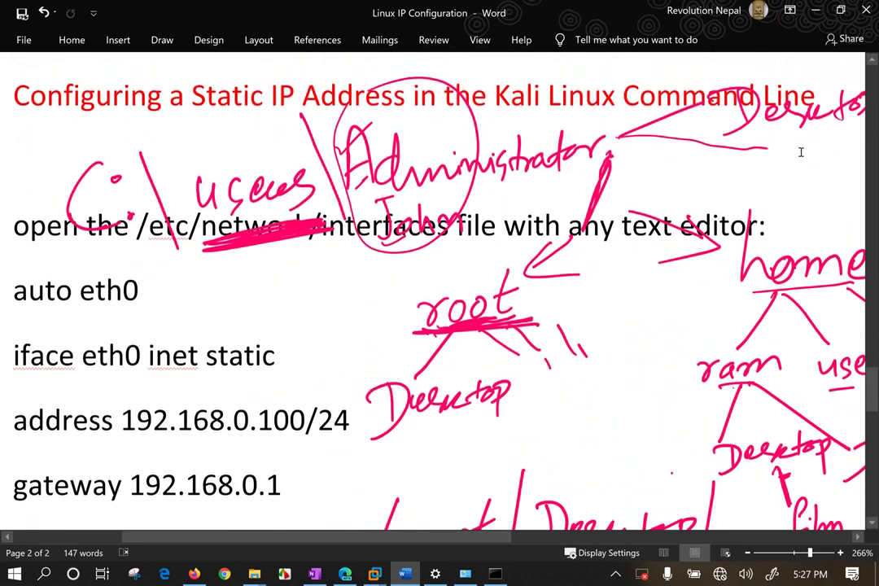
pyautogui.scroll(-2, 801, 153)
pyautogui.scroll(-4, 802, 151)
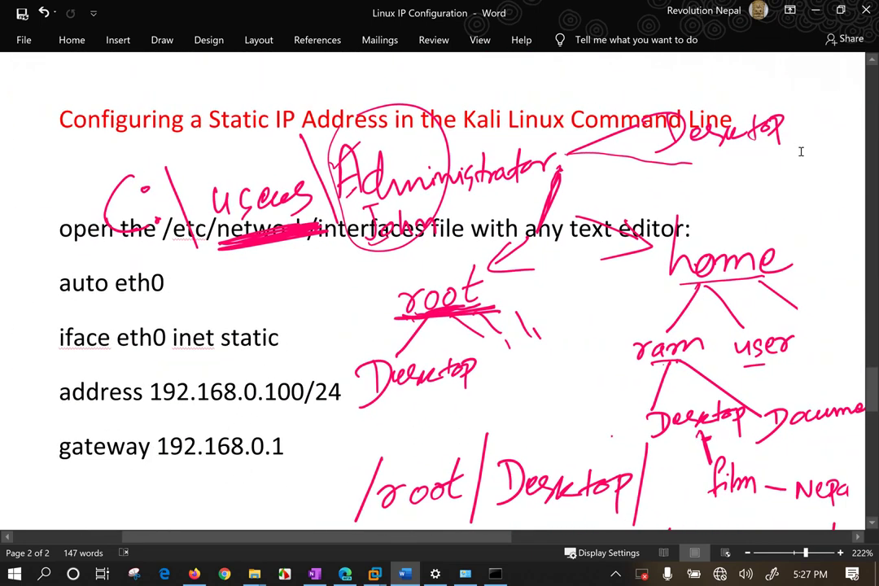
pyautogui.hscroll(3, 801, 151)
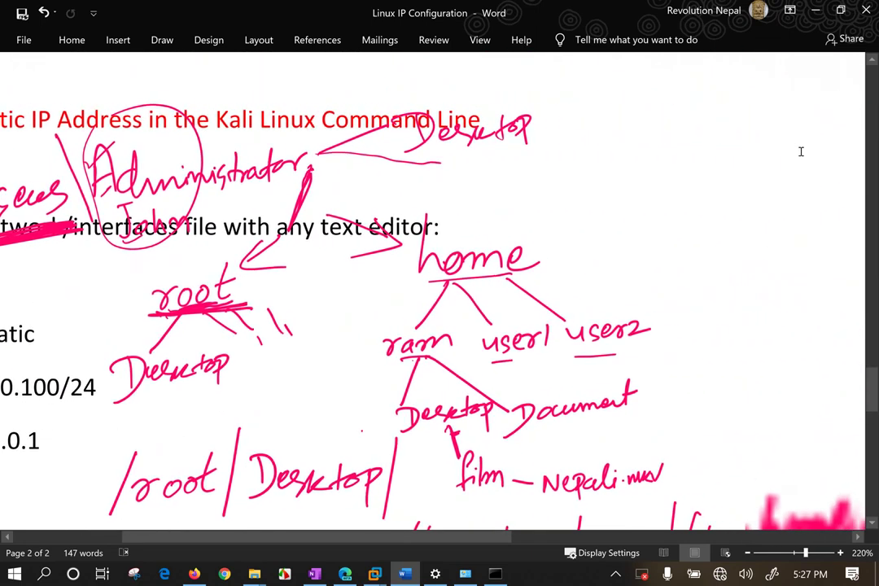
pyautogui.scroll(-3, 801, 152)
pyautogui.scroll(-1, 800, 151)
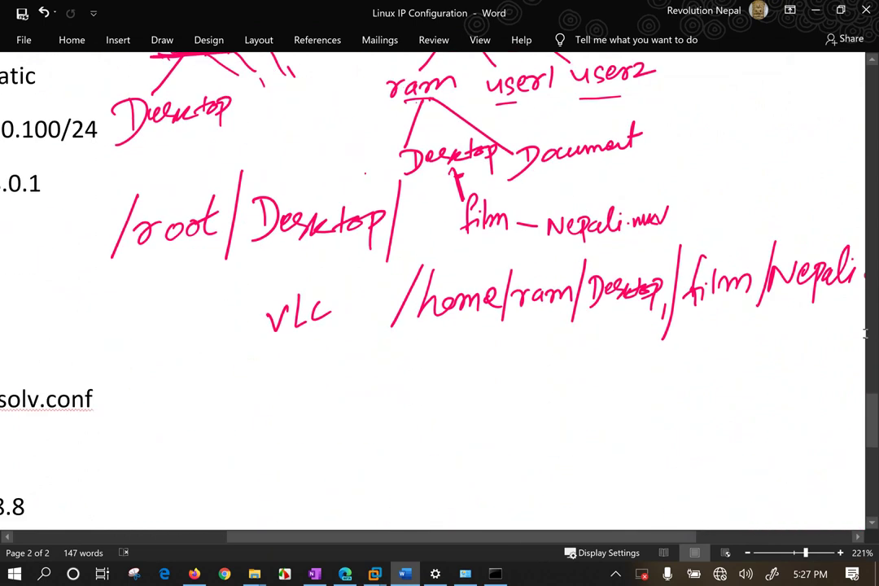
pyautogui.scroll(-3, 851, 349)
pyautogui.scroll(8, 853, 348)
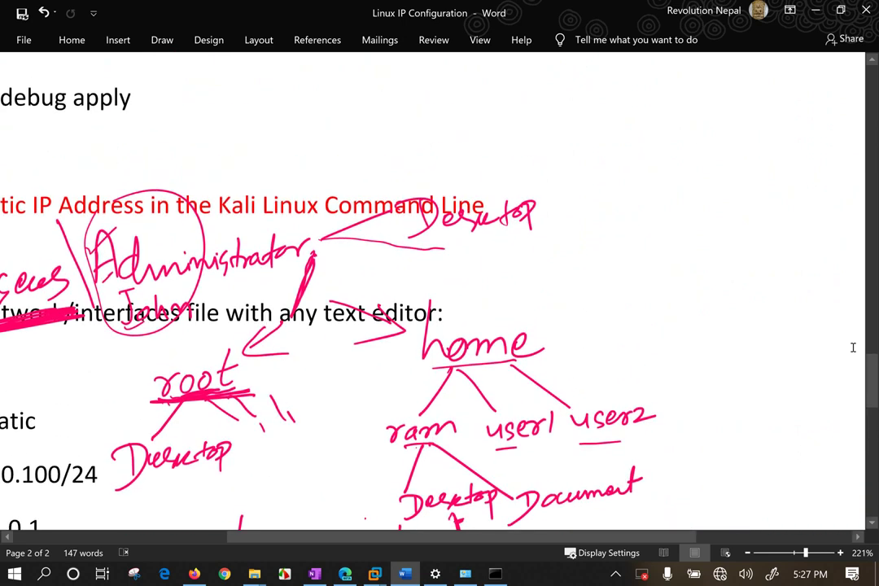
pyautogui.scroll(-1, 853, 347)
# Loop home and ram in the tree and handwrite a /home/ram path at the right.
pyautogui.moveTo(289, 191)
pyautogui.mouseDown()
pyautogui.moveTo(277, 239)
pyautogui.moveTo(375, 259)
pyautogui.moveTo(388, 316)
pyautogui.moveTo(423, 358)
pyautogui.moveTo(562, 236)
pyautogui.moveTo(321, 155)
pyautogui.moveTo(303, 213)
pyautogui.moveTo(317, 173)
pyautogui.mouseUp()
pyautogui.moveTo(452, 253); pyautogui.dragTo(468, 265)
pyautogui.moveTo(384, 342)
pyautogui.mouseDown()
pyautogui.moveTo(419, 350)
pyautogui.moveTo(464, 343)
pyautogui.mouseUp()
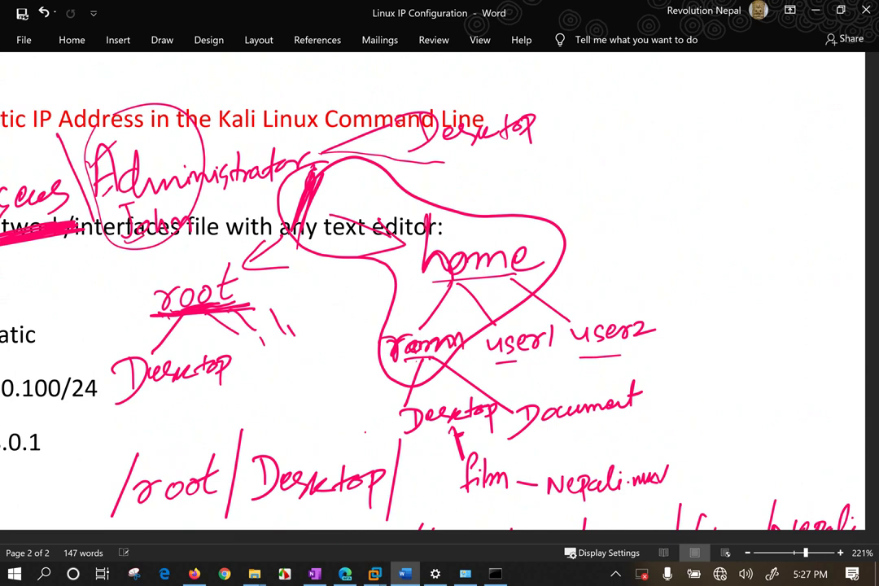
pyautogui.moveTo(688, 140)
pyautogui.mouseDown()
pyautogui.moveTo(658, 226)
pyautogui.moveTo(707, 208)
pyautogui.moveTo(719, 189)
pyautogui.mouseUp()
pyautogui.moveTo(732, 185)
pyautogui.mouseDown()
pyautogui.moveTo(753, 200)
pyautogui.moveTo(788, 200)
pyautogui.mouseUp()
pyautogui.moveTo(817, 145); pyautogui.dragTo(798, 218)
pyautogui.moveTo(820, 186); pyautogui.dragTo(864, 203)
pyautogui.moveTo(309, 175); pyautogui.dragTo(322, 232)
# Underline home and draw a new user5 branch beside user2, connected to home.
pyautogui.moveTo(334, 153); pyautogui.dragTo(311, 240)
pyautogui.moveTo(420, 274); pyautogui.dragTo(468, 278)
pyautogui.moveTo(395, 376); pyautogui.dragTo(471, 356)
pyautogui.moveTo(684, 317)
pyautogui.mouseDown()
pyautogui.moveTo(699, 330)
pyautogui.moveTo(710, 316)
pyautogui.mouseUp()
pyautogui.moveTo(731, 312)
pyautogui.mouseDown()
pyautogui.moveTo(715, 332)
pyautogui.moveTo(740, 323)
pyautogui.moveTo(744, 332)
pyautogui.moveTo(762, 309)
pyautogui.mouseUp()
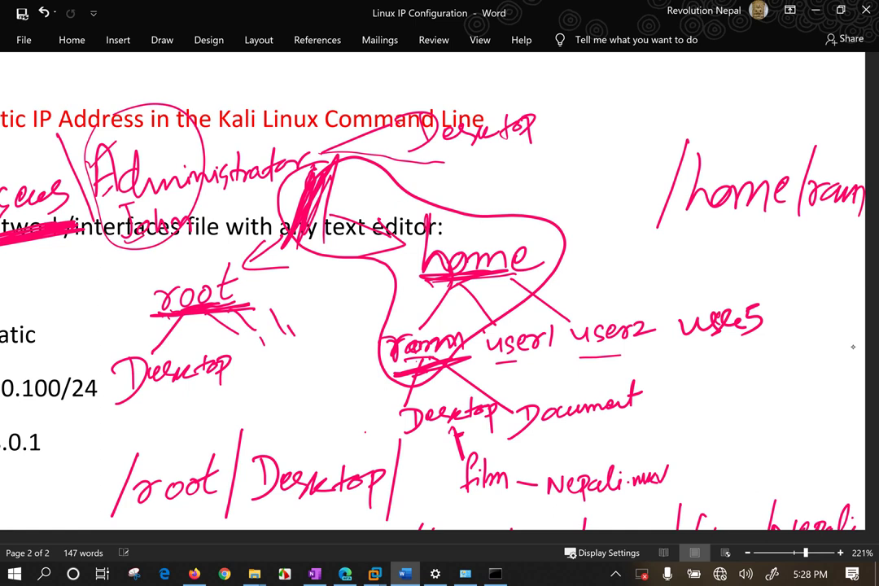
pyautogui.moveTo(556, 267); pyautogui.dragTo(693, 301)
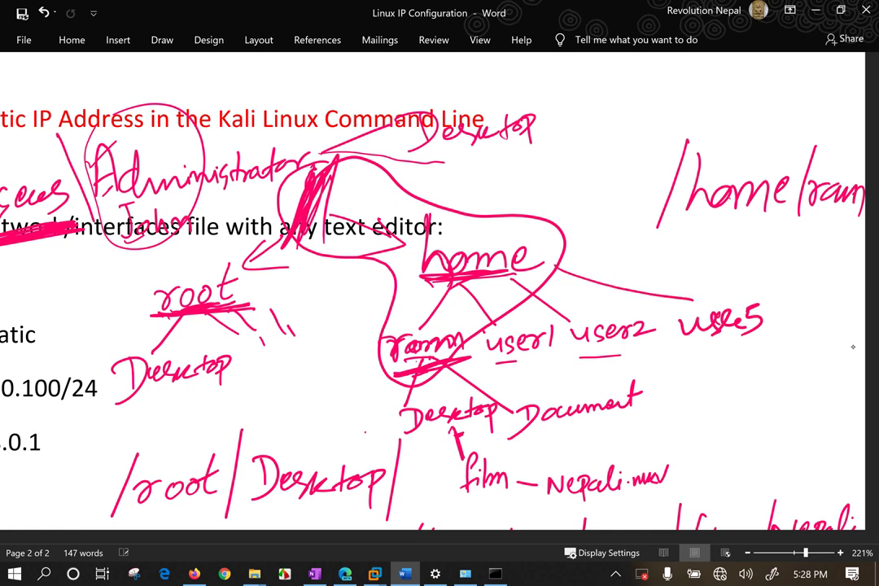
# Change the handwritten path to /home/user5 and draw arrows under user1 and user2.
pyautogui.hotkey('ctrl', 'z')
pyautogui.hotkey('ctrl', 'z')
pyautogui.hotkey('ctrl', 'z')
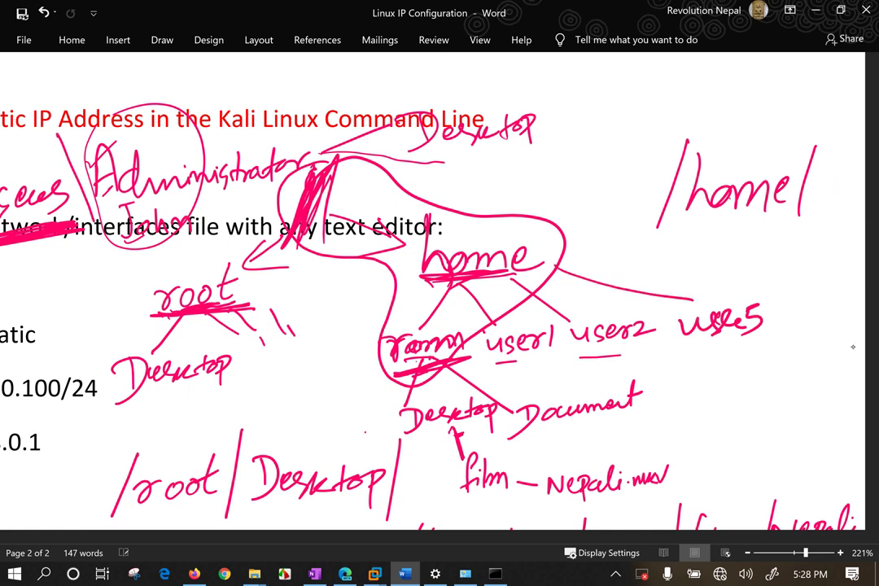
pyautogui.moveTo(803, 194)
pyautogui.mouseDown()
pyautogui.moveTo(814, 211)
pyautogui.moveTo(853, 163)
pyautogui.moveTo(845, 197)
pyautogui.mouseUp()
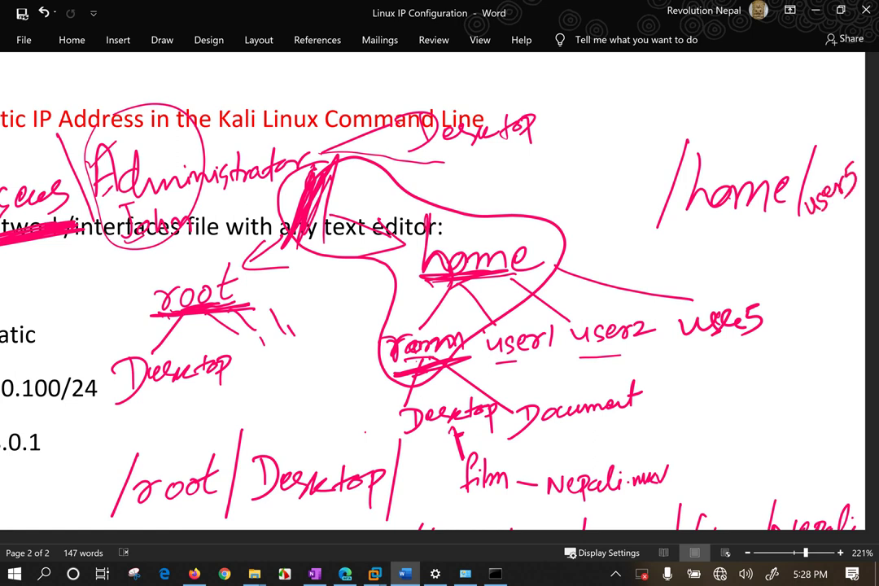
pyautogui.moveTo(536, 361); pyautogui.dragTo(494, 365)
pyautogui.moveTo(645, 354); pyautogui.dragTo(582, 366)
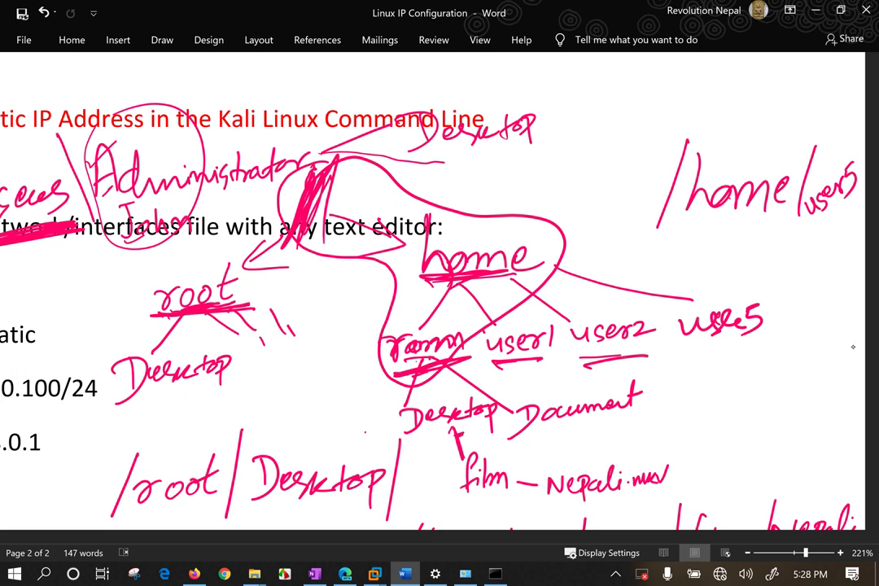
pyautogui.moveTo(861, 146); pyautogui.dragTo(852, 244)
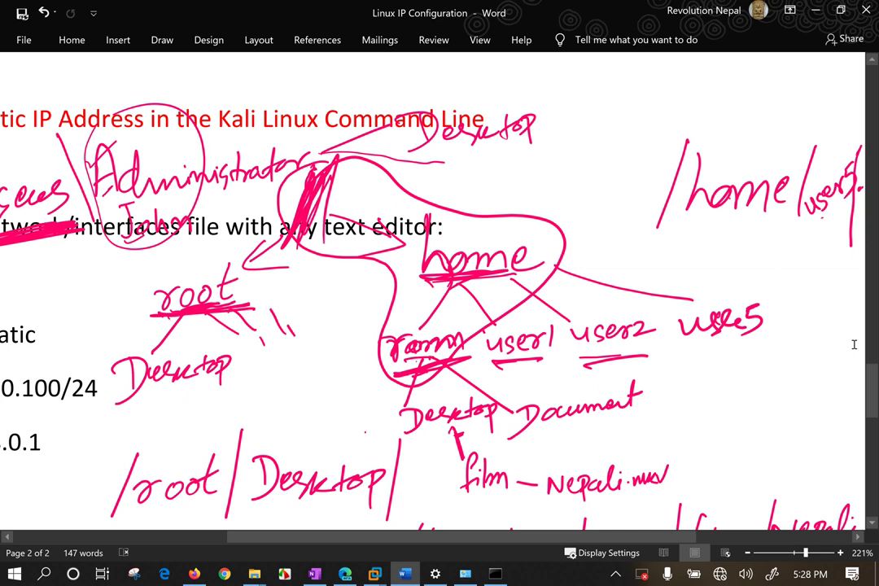
# In the Kali VM, run id, pwd and exit to check user5 and close the SSH session.
pyautogui.click(375, 575)
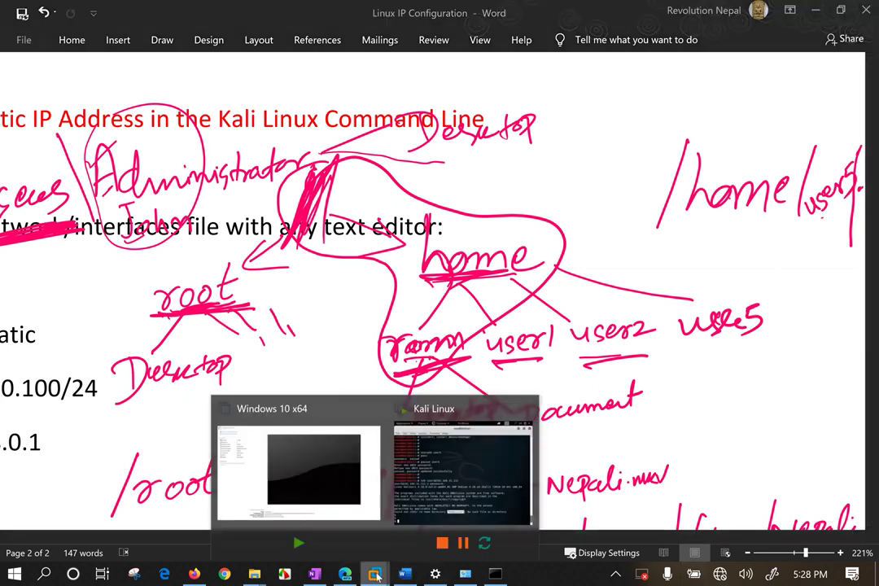
pyautogui.click(460, 468)
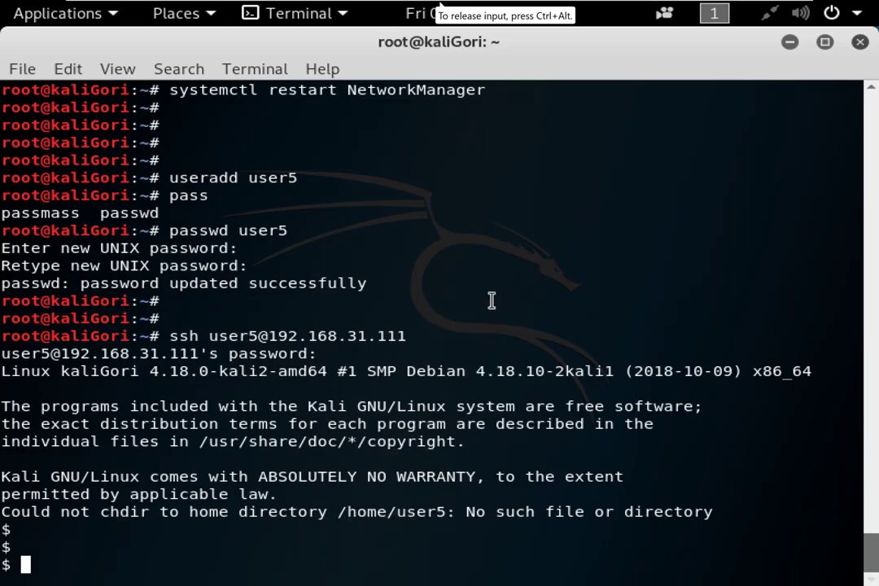
pyautogui.write('id')
pyautogui.press('Return')
pyautogui.write('pwd')
pyautogui.press('Return')
pyautogui.write('exit')
pyautogui.press('Return')
pyautogui.press('Return')
pyautogui.press('Return')
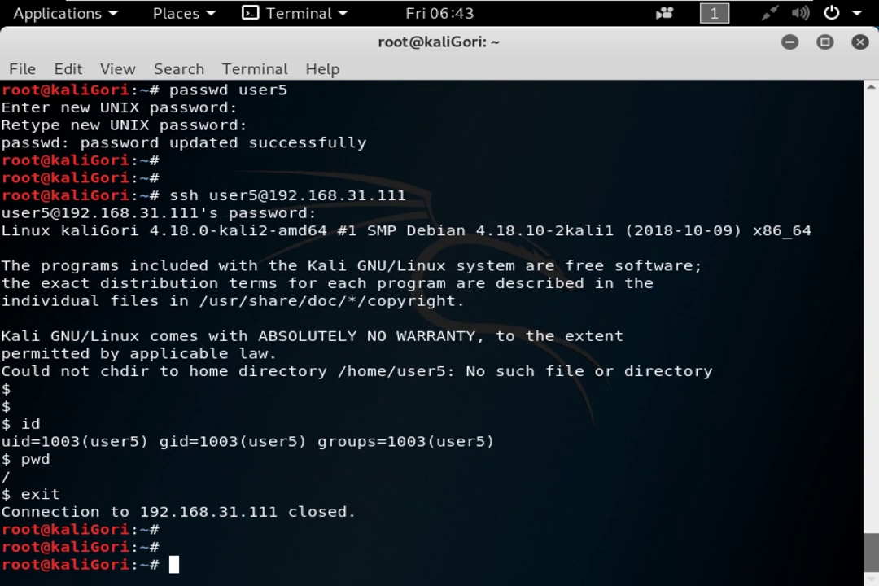
pyautogui.press('Up')
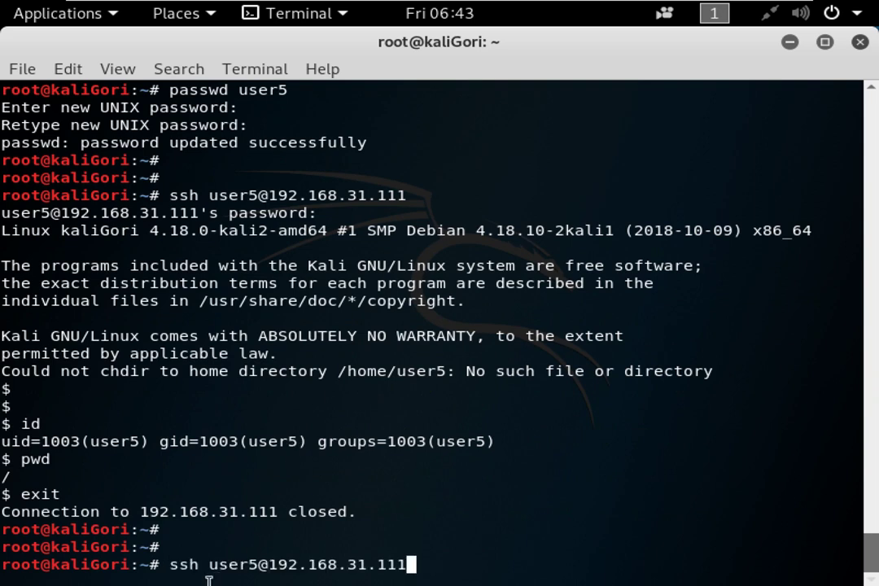
pyautogui.moveTo(210, 565); pyautogui.dragTo(410, 560)
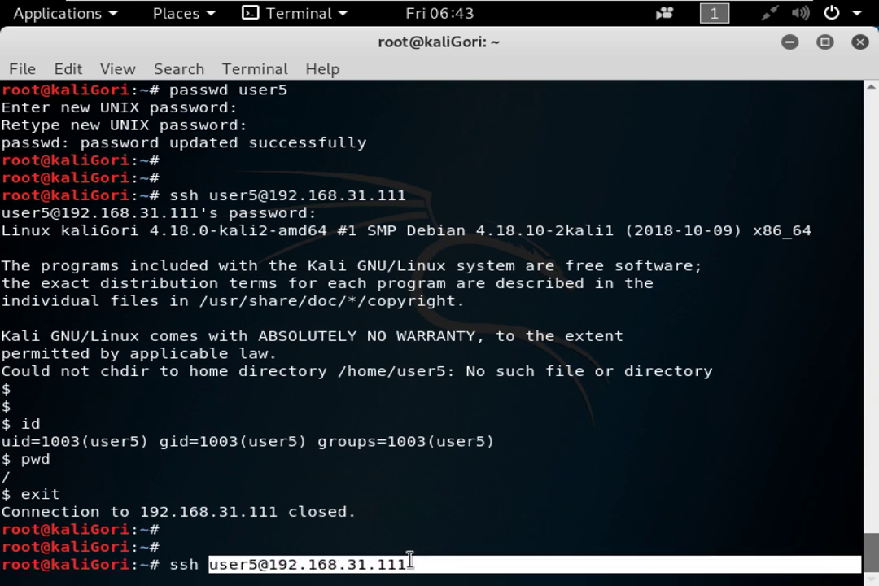
pyautogui.click(431, 496)
pyautogui.hotkey('ctrl', '+')
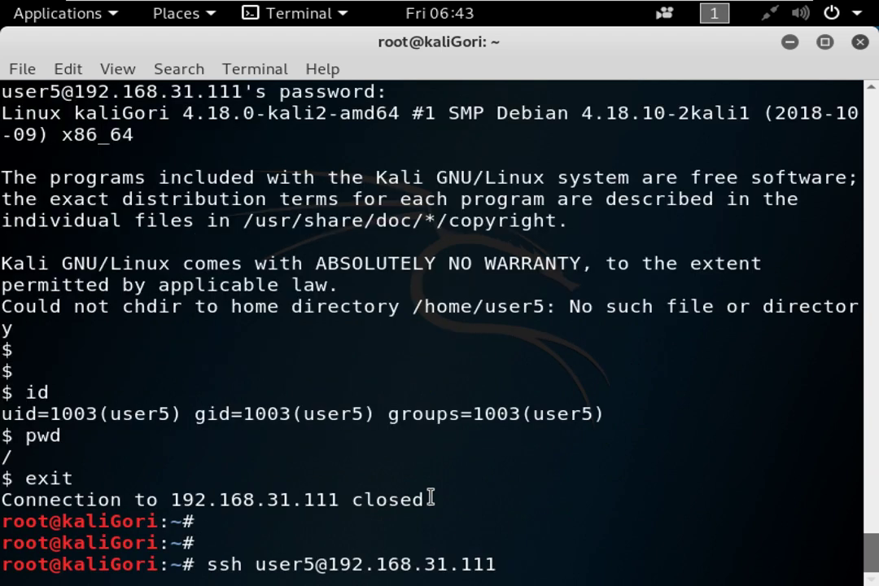
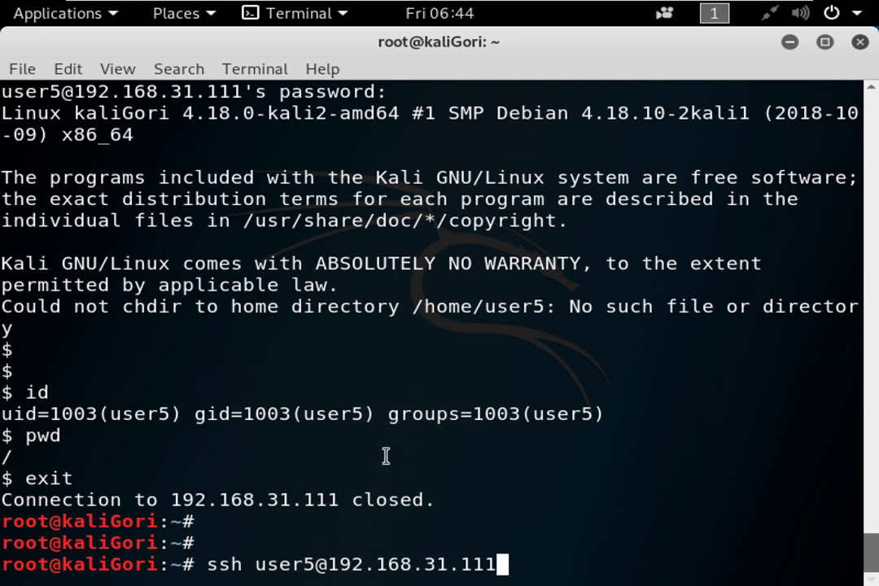
pyautogui.press('BackSpace')
pyautogui.press('BackSpace')
pyautogui.press('BackSpace')
pyautogui.press('BackSpace')
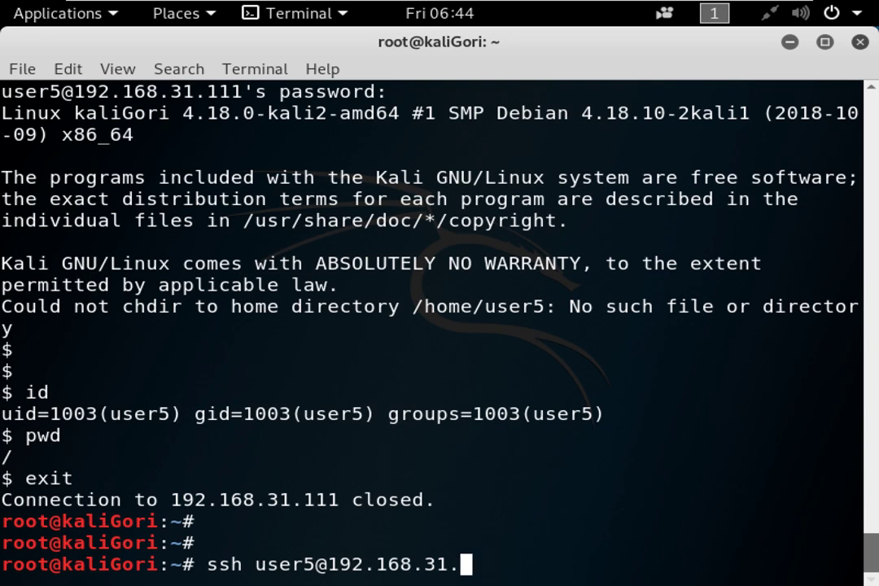
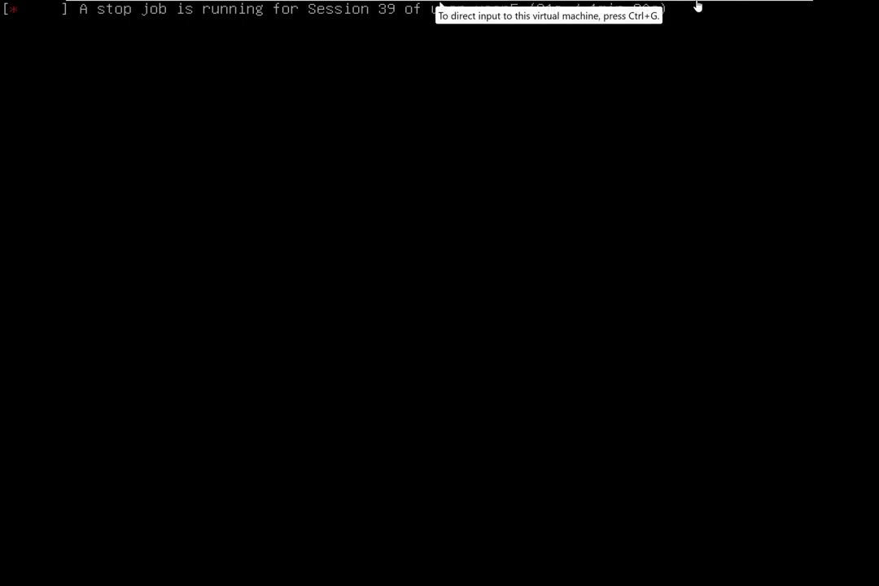
# Leave full screen, then power the stuck Kali Linux VM off and back on.
pyautogui.moveTo(689, 4)
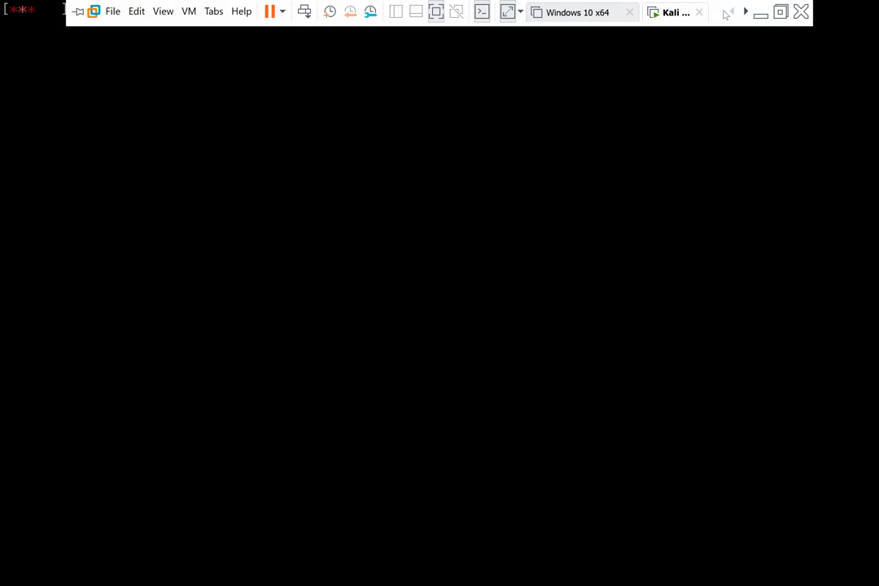
pyautogui.click(439, 29)
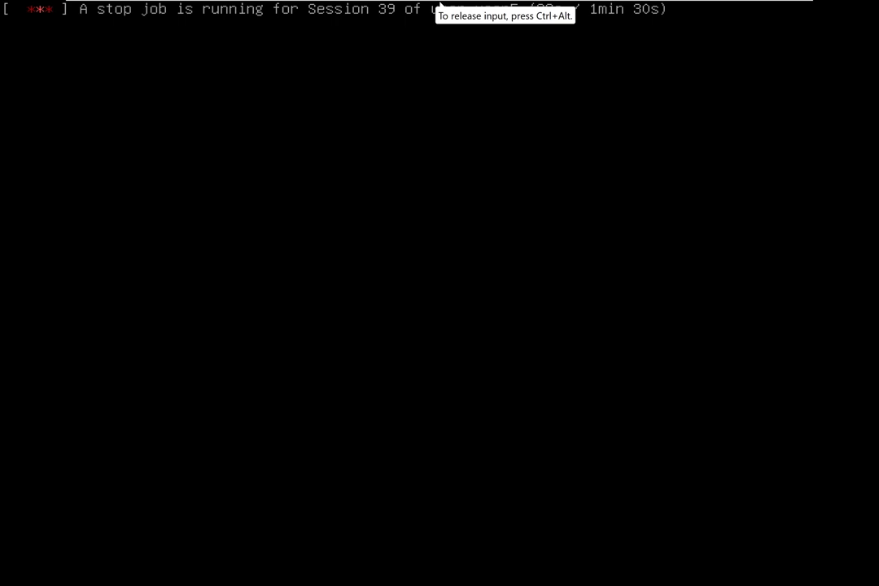
pyautogui.hotkey('ctrl', 'alt')
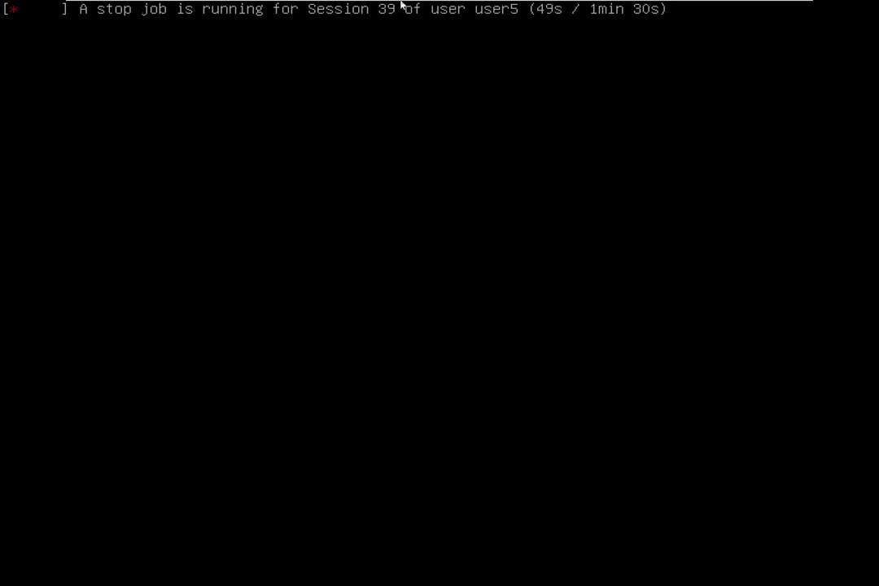
pyautogui.moveTo(652, 4)
pyautogui.click(773, 8)
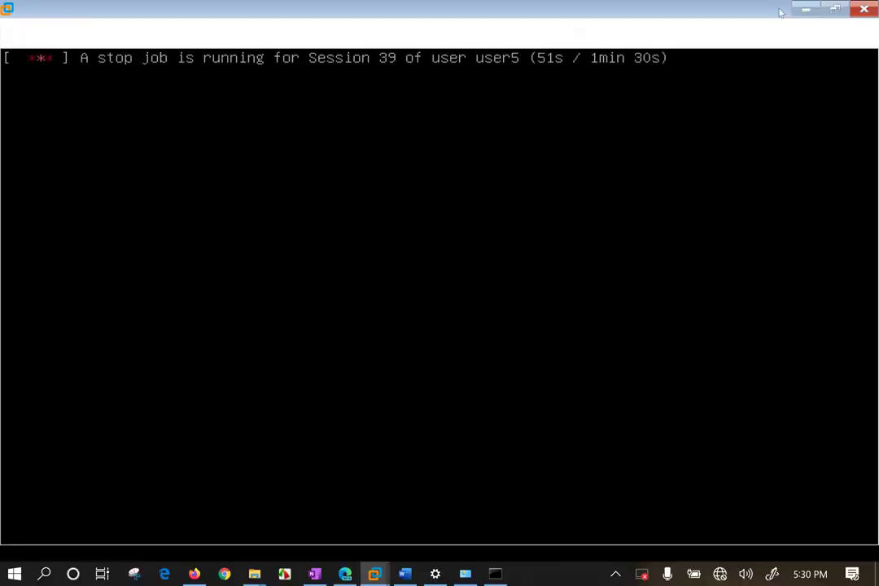
pyautogui.rightClick(147, 67)
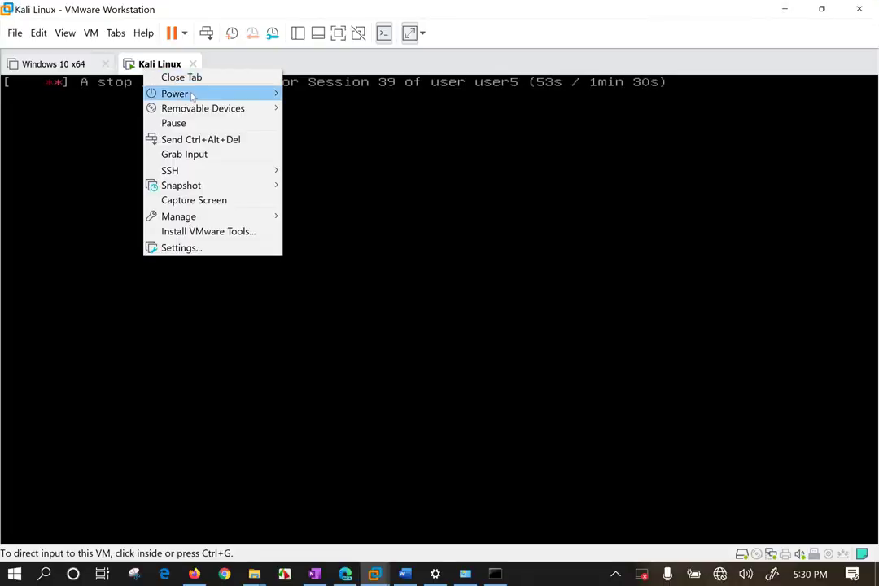
pyautogui.moveTo(167, 92)
pyautogui.click(348, 168)
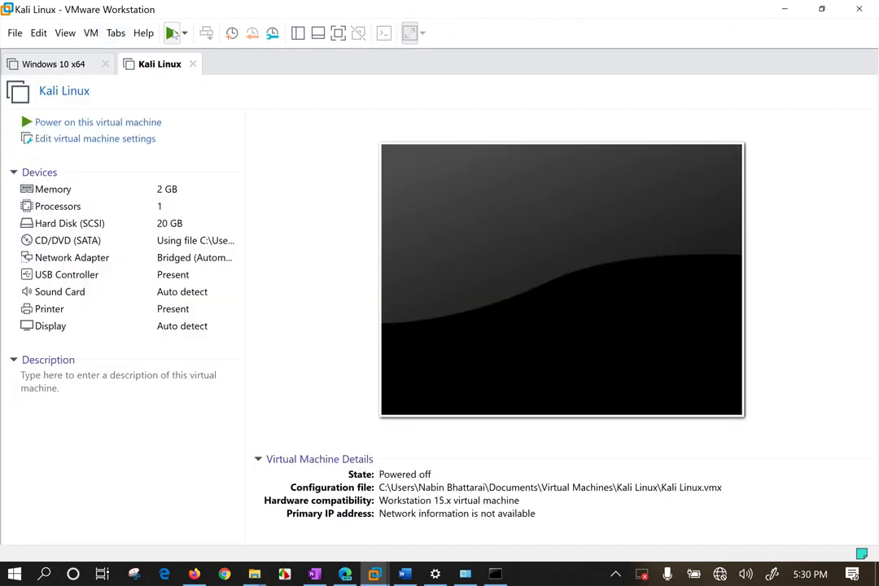
pyautogui.click(172, 33)
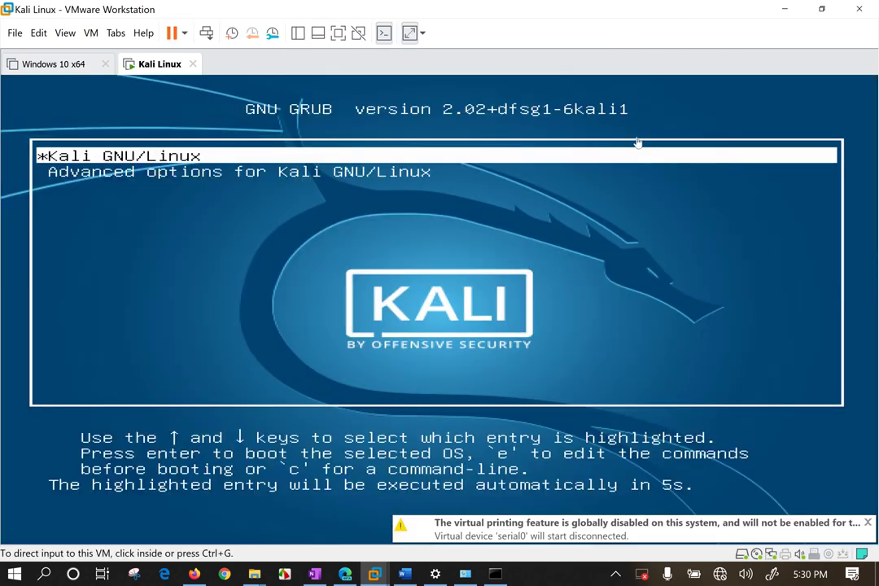
# Boot the default Kali GNU/Linux GRUB entry and minimize VMware to show the Word notes.
pyautogui.click(267, 249)
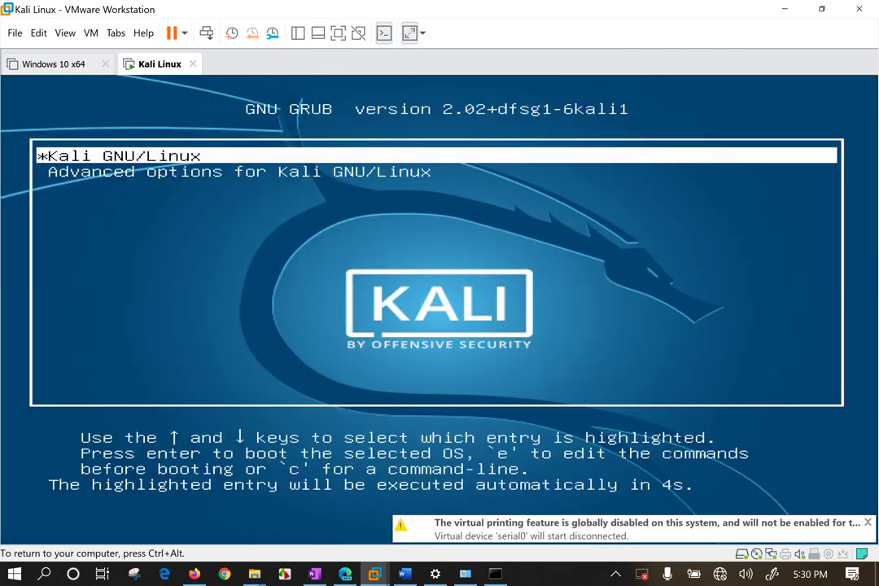
pyautogui.press('Return')
pyautogui.hotkey('ctrl', 'alt')
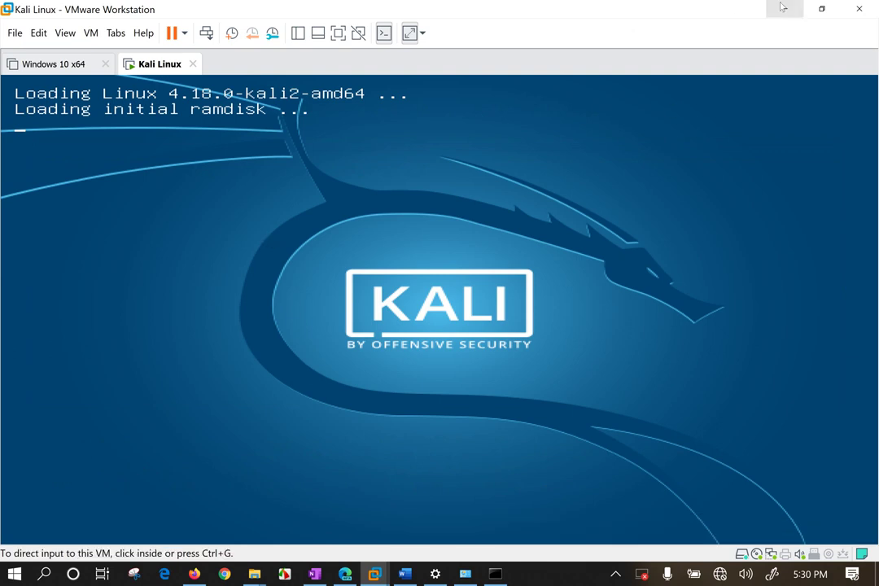
pyautogui.click(784, 9)
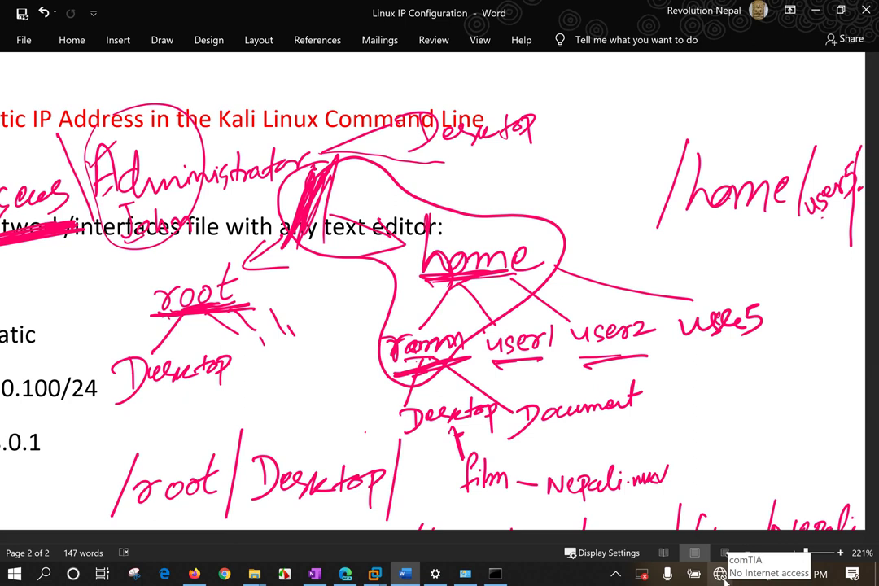
# Switch the laptop's Wi-Fi from comTIA to the kalash123 network.
pyautogui.click(721, 575)
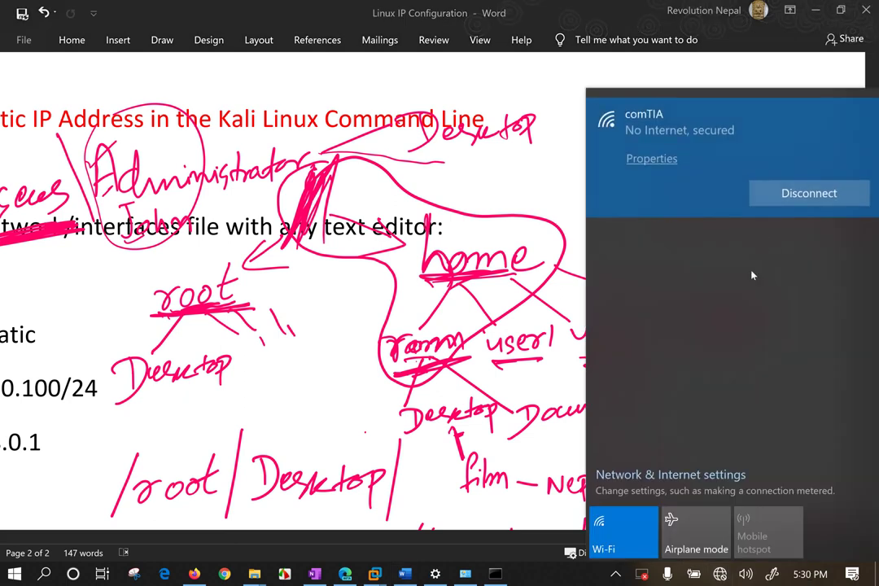
pyautogui.click(769, 244)
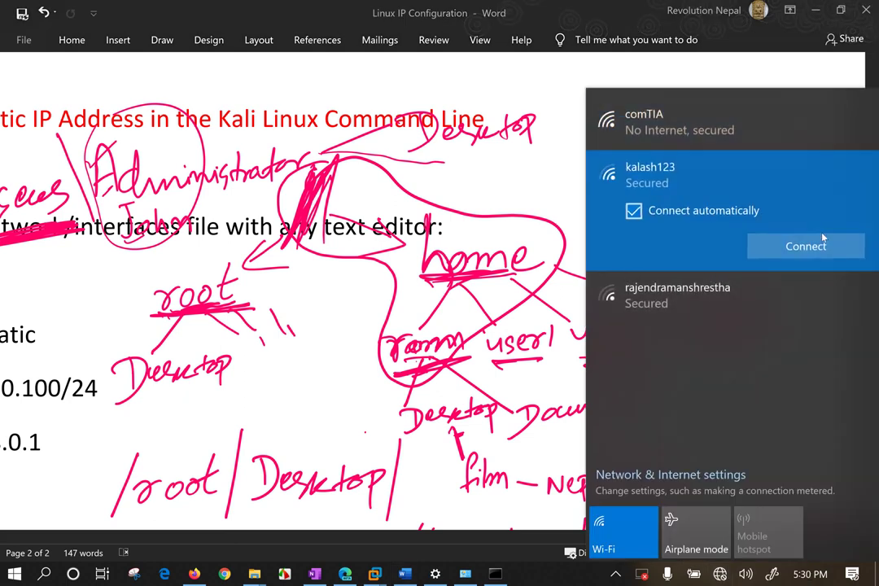
pyautogui.click(821, 246)
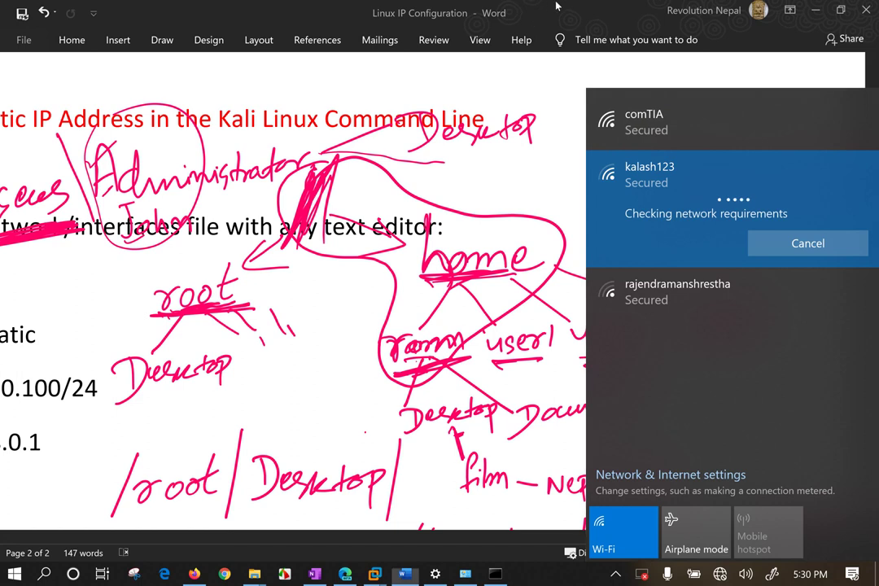
pyautogui.click(556, 5)
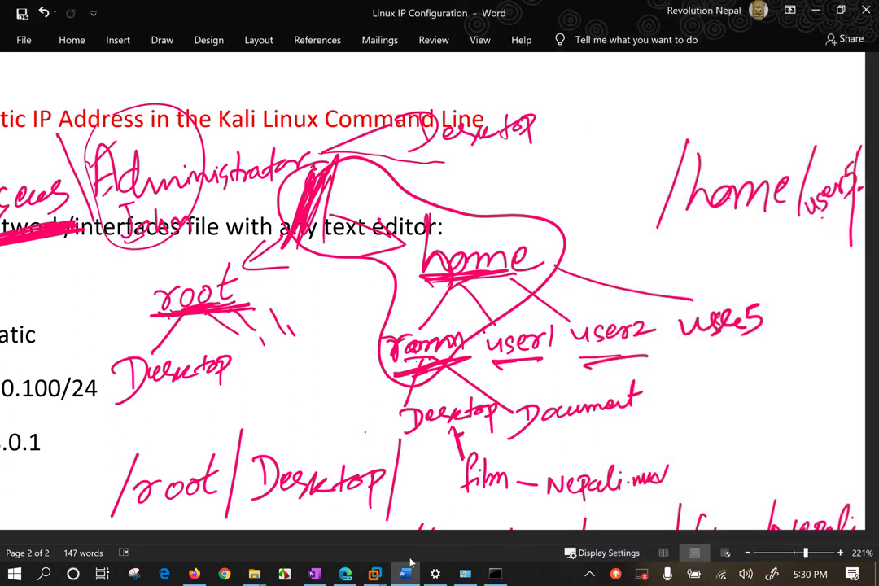
pyautogui.click(196, 574)
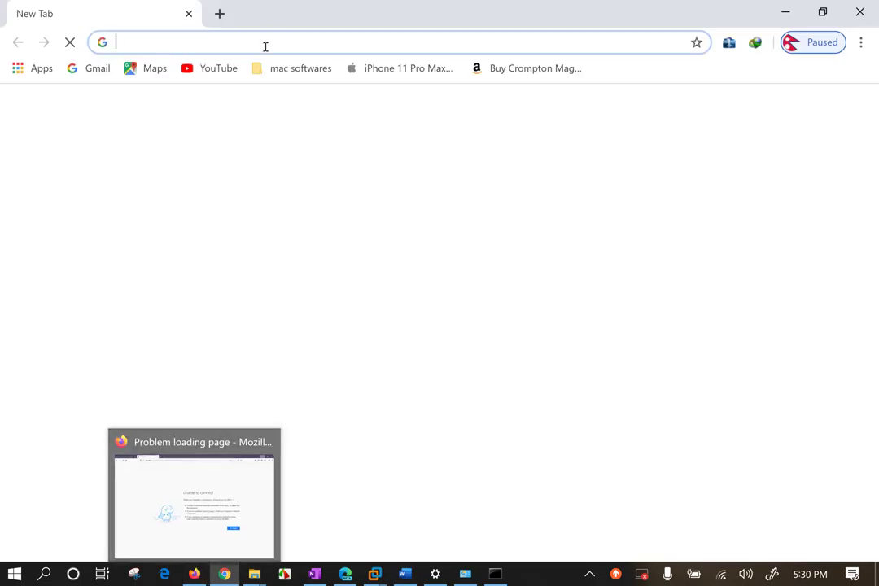
# Search Google for 'PUTTY DOWNLOAD' and open putty.org's latest-release download page.
pyautogui.write('PUTTY')
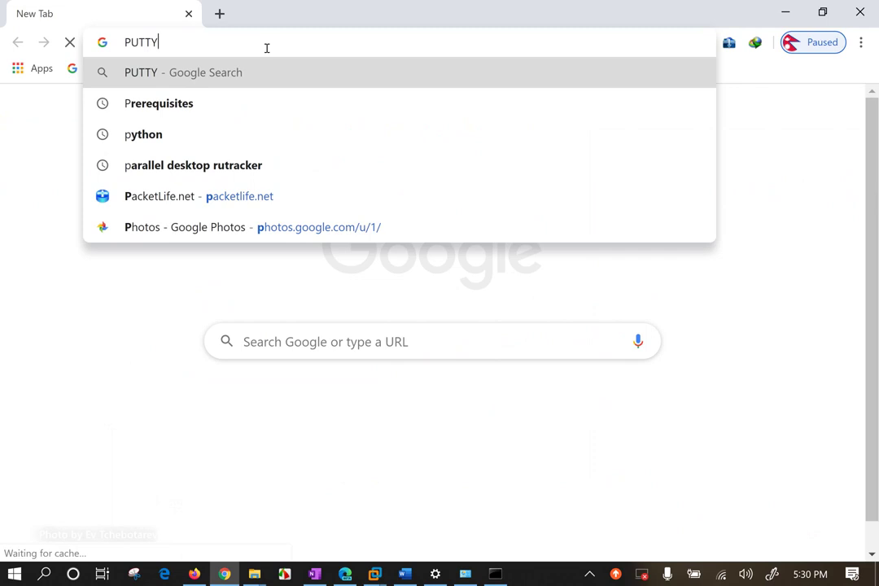
pyautogui.write(' DOWNLOAD')
pyautogui.press('Return')
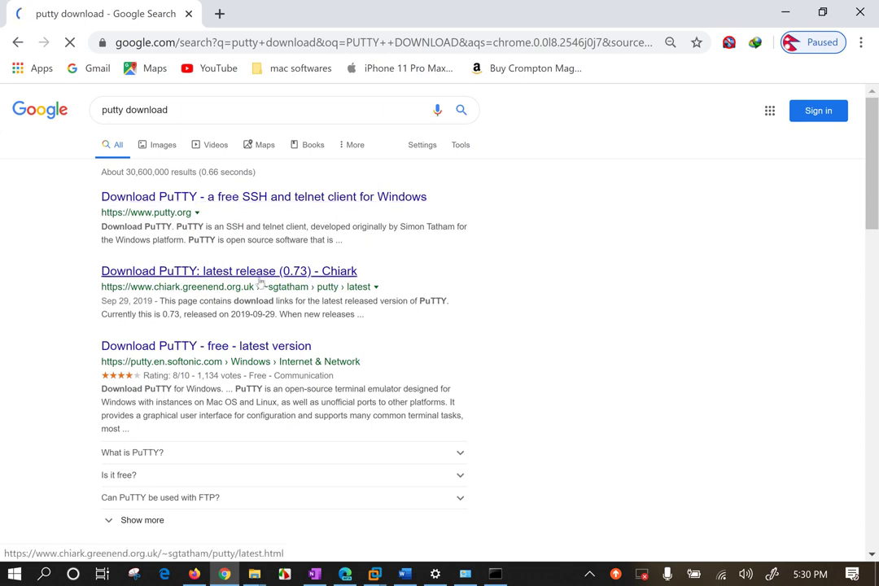
pyautogui.middleClick(244, 196)
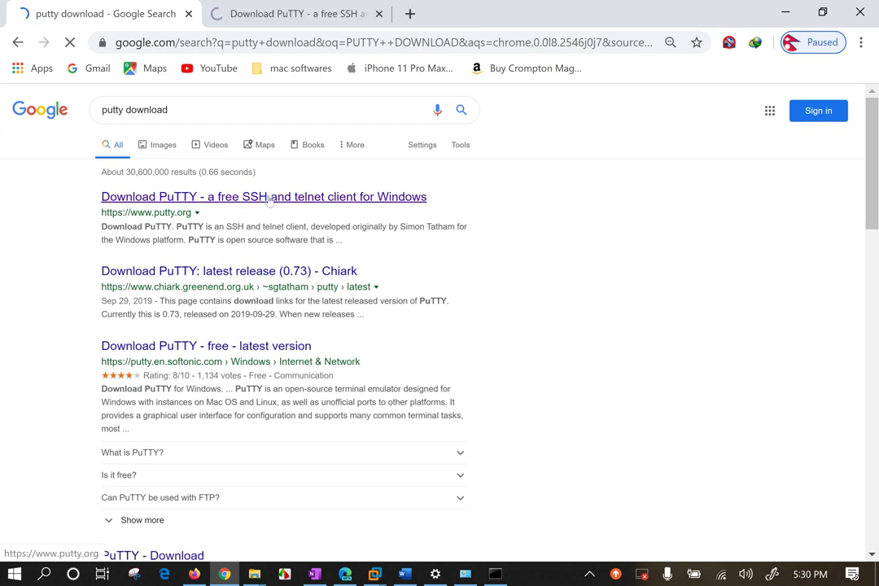
pyautogui.click(285, 14)
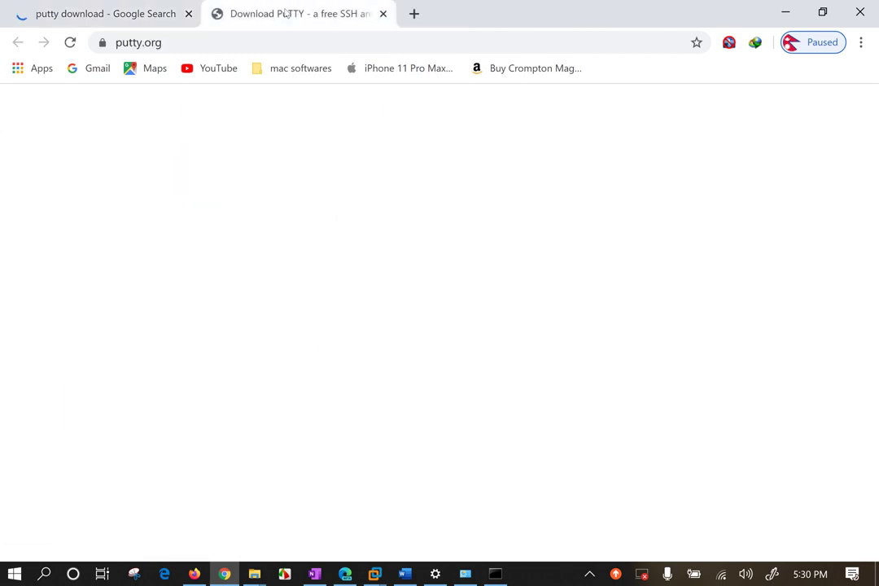
pyautogui.moveTo(323, 188); pyautogui.dragTo(313, 189)
pyautogui.middleClick(429, 234)
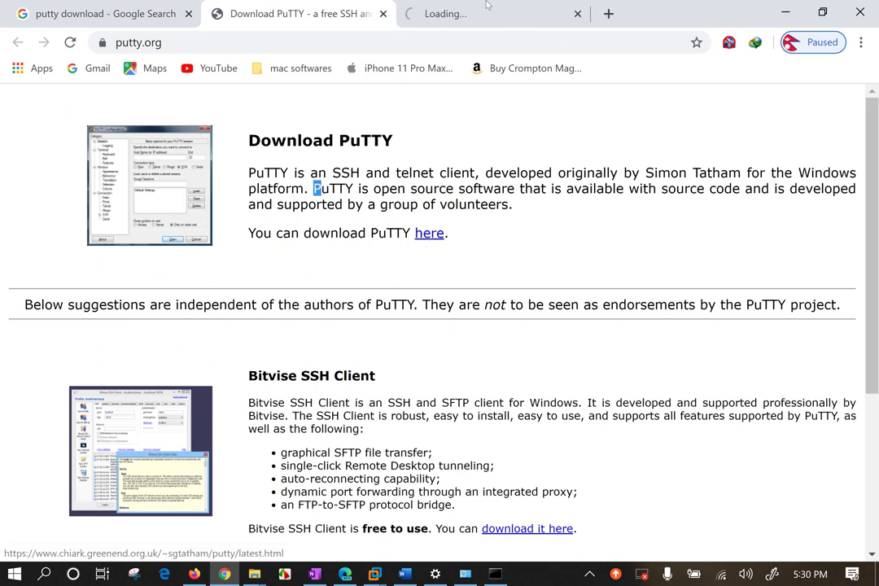
pyautogui.click(488, 12)
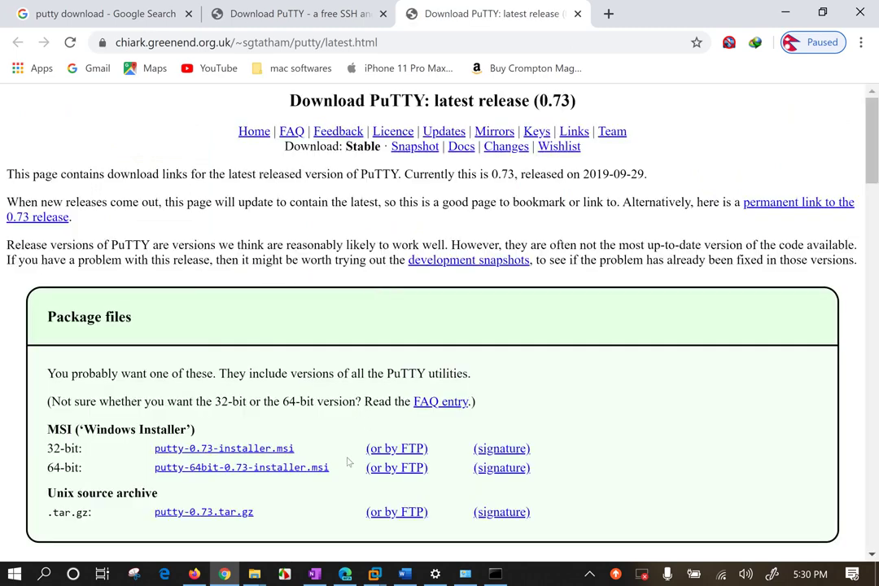
# Start downloading the 32-bit putty-0.73-installer.msi and review the standalone binaries list.
pyautogui.middleClick(196, 449)
pyautogui.click(590, 14)
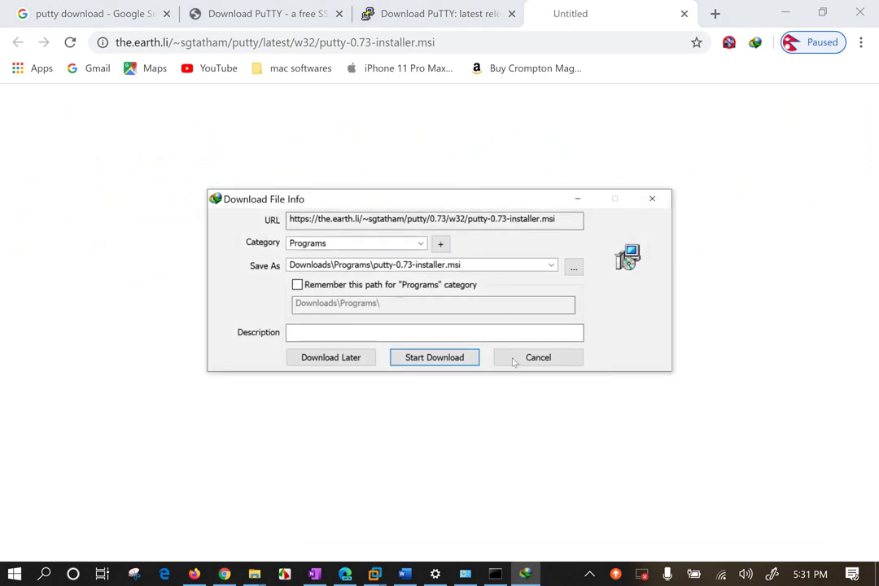
pyautogui.click(449, 357)
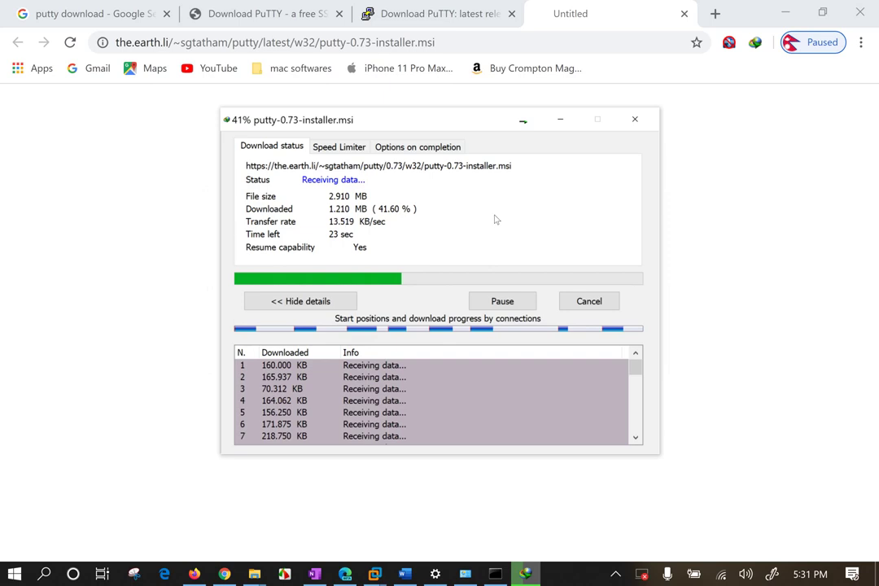
pyautogui.click(595, 10)
pyautogui.click(684, 14)
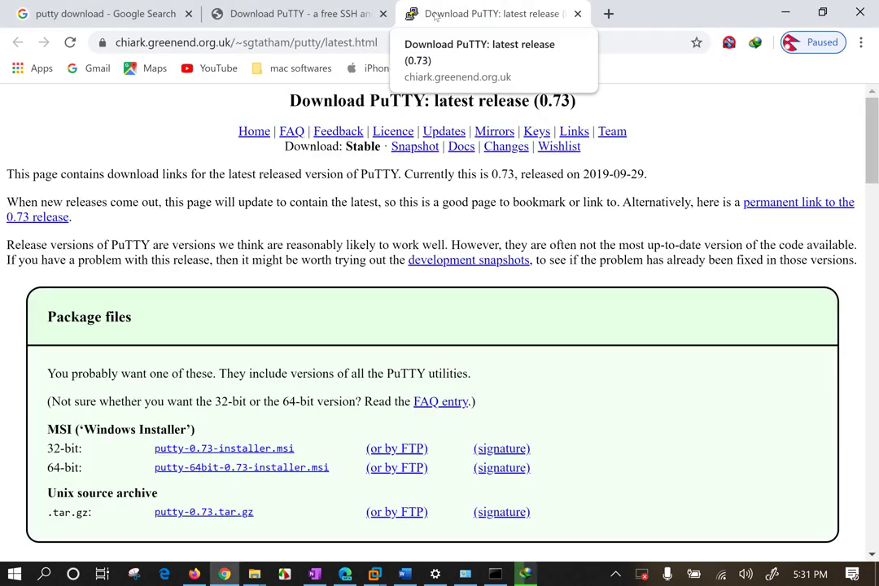
pyautogui.scroll(-6, 493, 297)
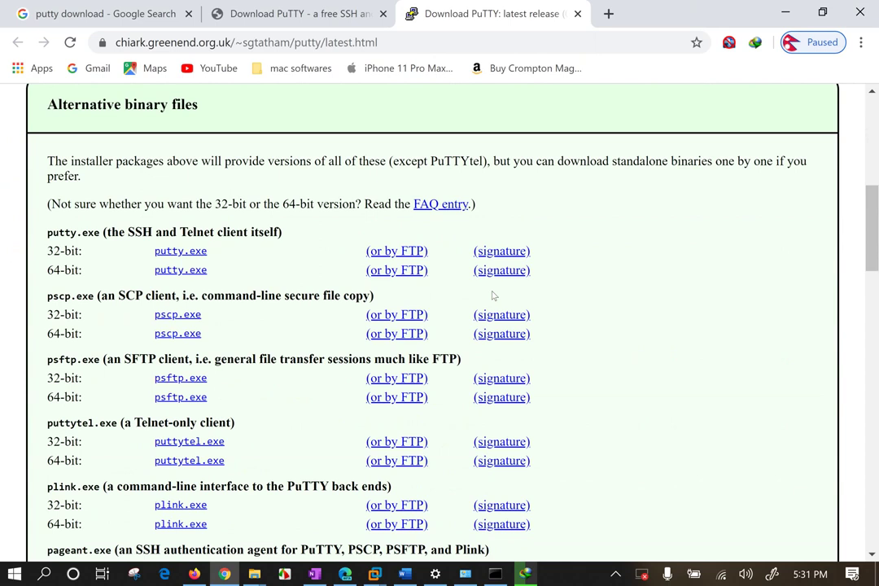
pyautogui.scroll(-1, 493, 297)
pyautogui.moveTo(284, 152); pyautogui.dragTo(66, 146)
pyautogui.scroll(-10, 574, 347)
pyautogui.scroll(15, 574, 346)
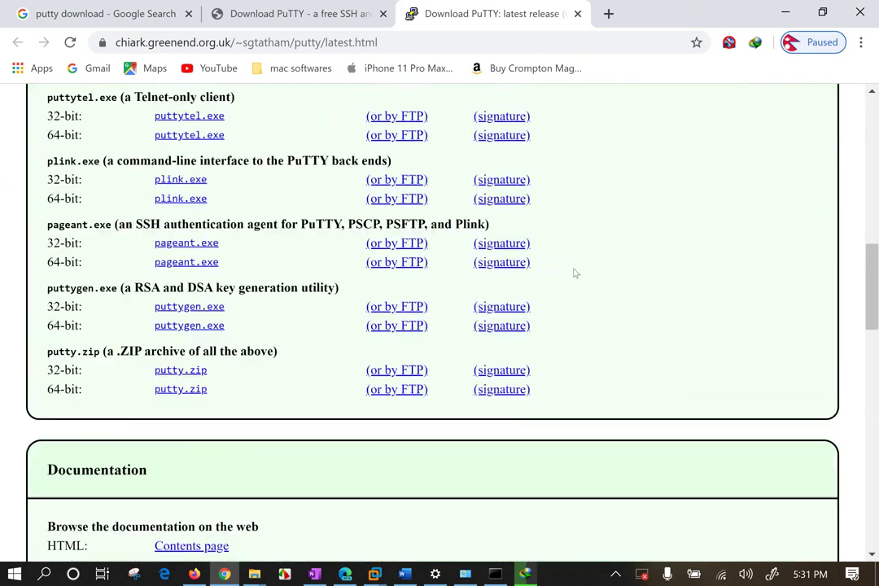
# Set the download window to show a notice when the PuTTY installer finishes.
pyautogui.click(787, 16)
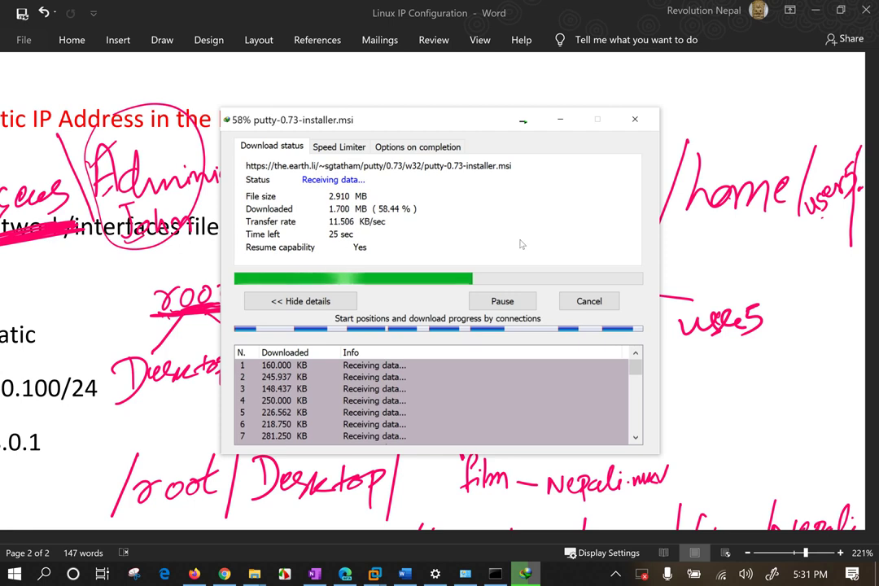
pyautogui.moveTo(379, 119); pyautogui.dragTo(349, 110)
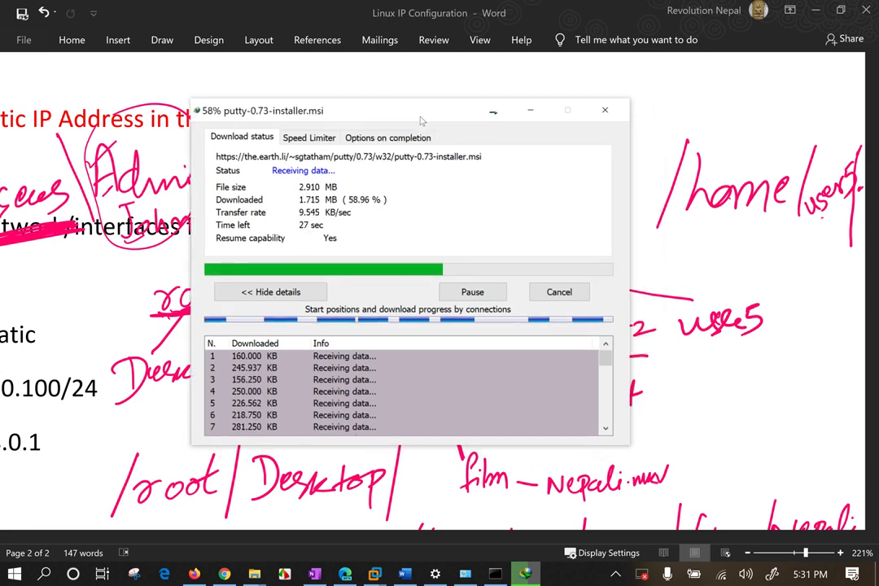
pyautogui.click(394, 138)
pyautogui.click(221, 170)
pyautogui.click(242, 138)
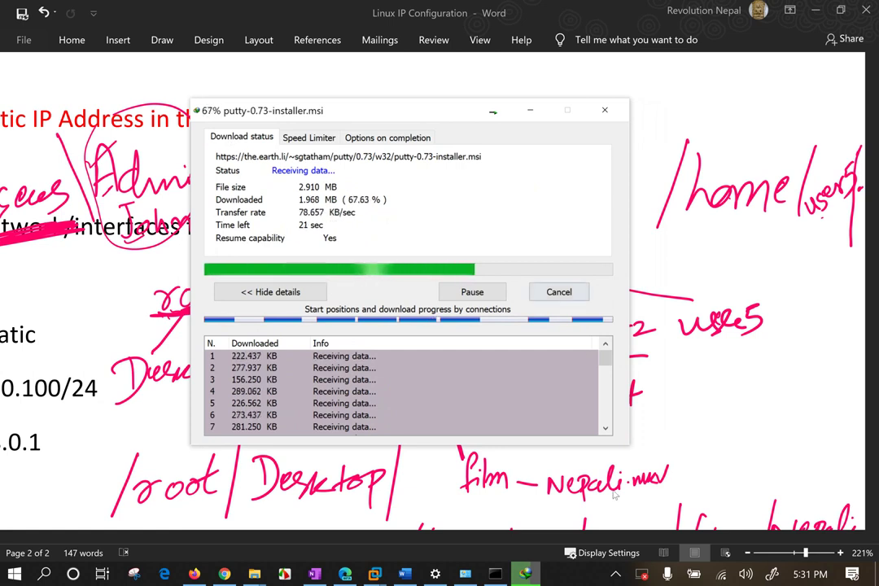
pyautogui.click(494, 575)
pyautogui.click(382, 332)
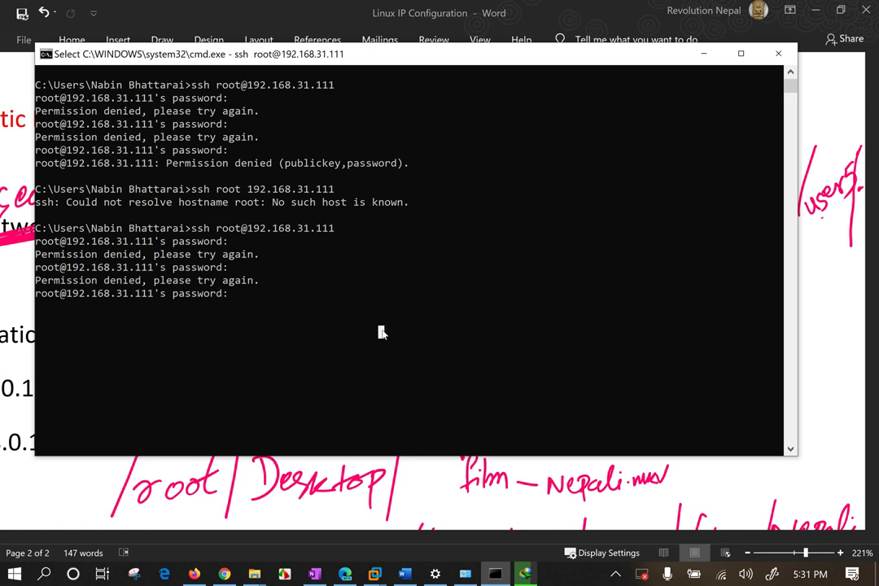
pyautogui.press('Return')
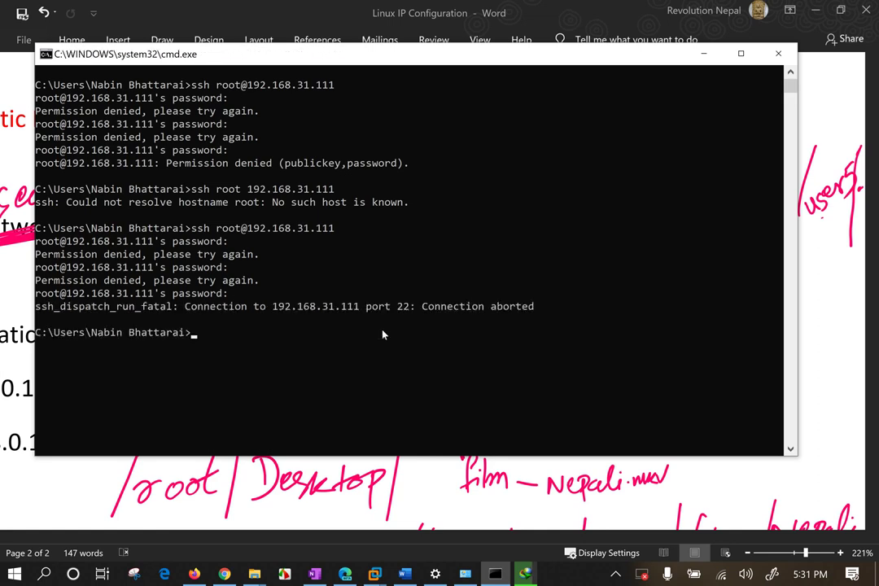
pyautogui.press('Return')
pyautogui.press('Return')
pyautogui.write('CLS')
pyautogui.press('Return')
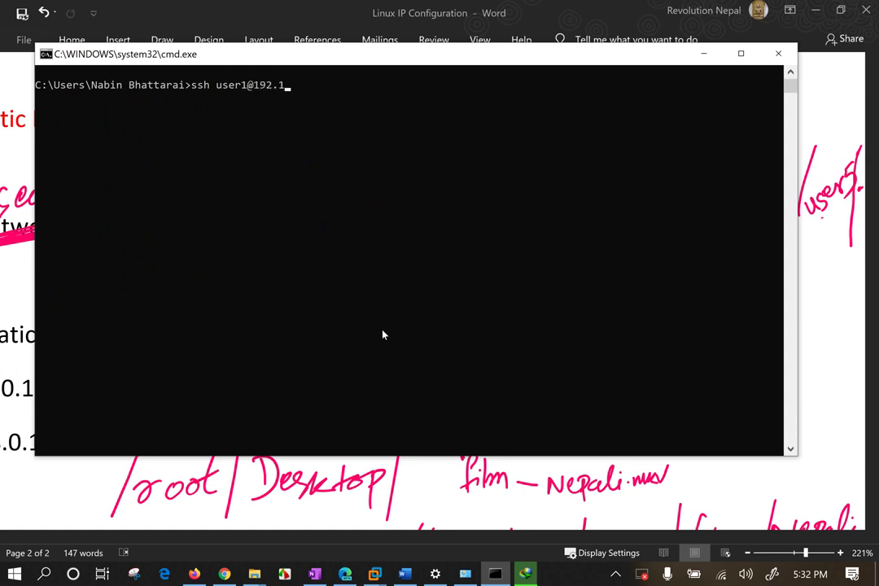
pyautogui.write('.3')
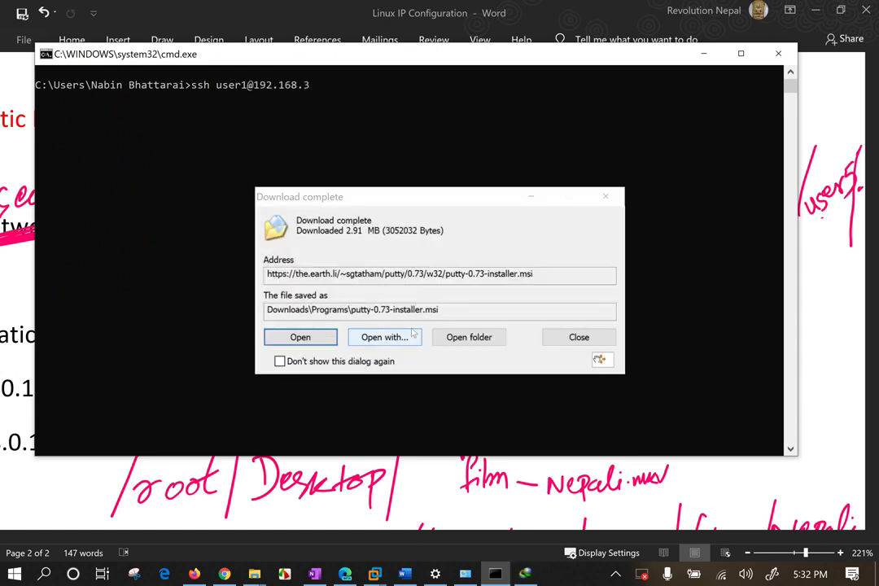
# Run putty-0.73-installer.msi with the default folder and the desktop shortcut feature enabled.
pyautogui.click(301, 337)
pyautogui.click(337, 96)
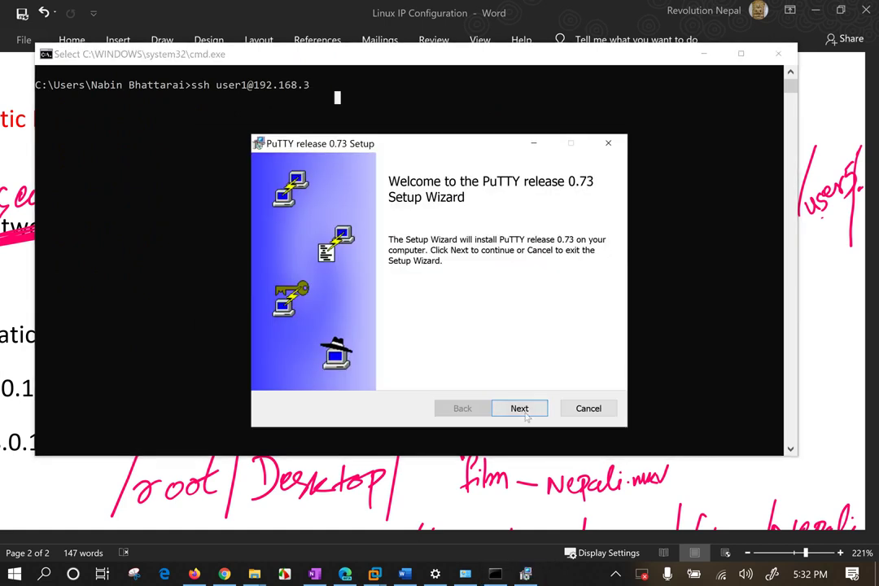
pyautogui.click(524, 411)
pyautogui.click(524, 410)
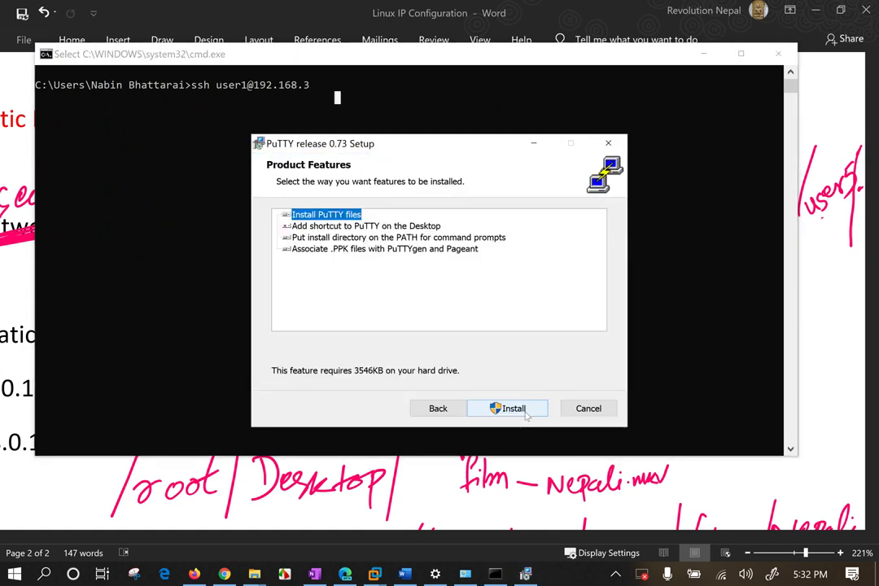
pyautogui.click(286, 227)
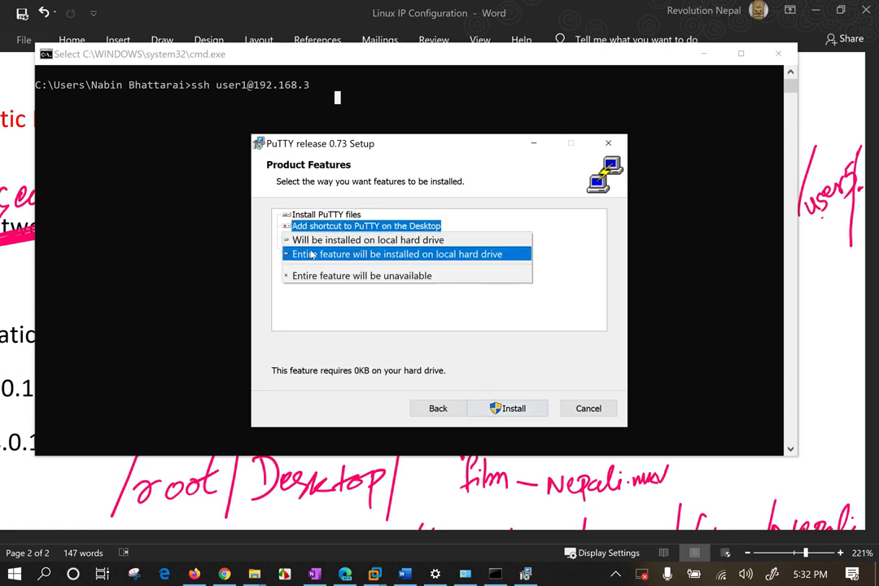
pyautogui.click(310, 241)
pyautogui.click(507, 408)
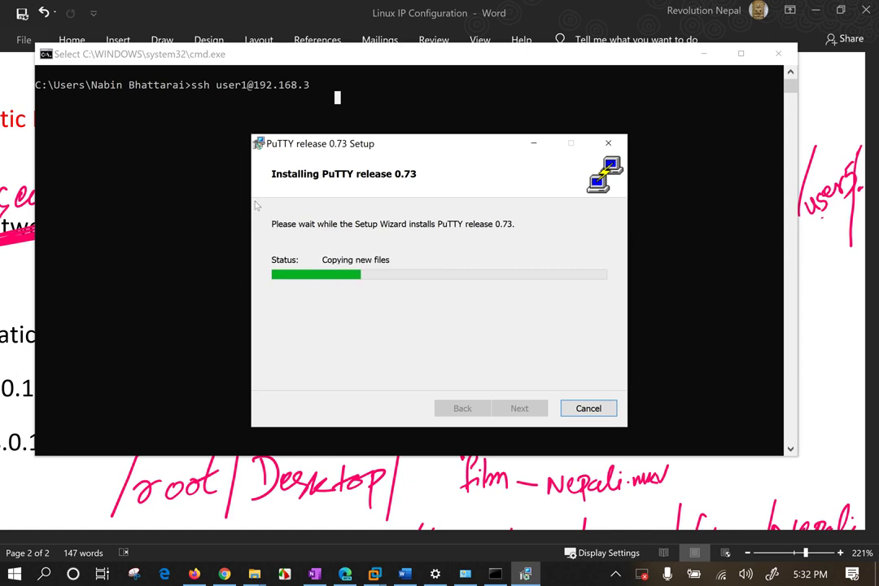
pyautogui.click(177, 256)
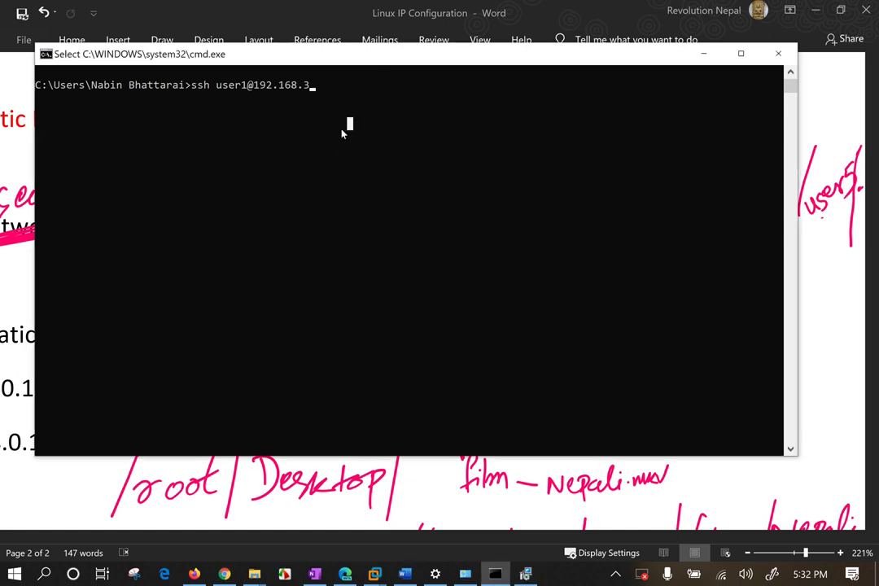
pyautogui.write('1.111')
pyautogui.press('Return')
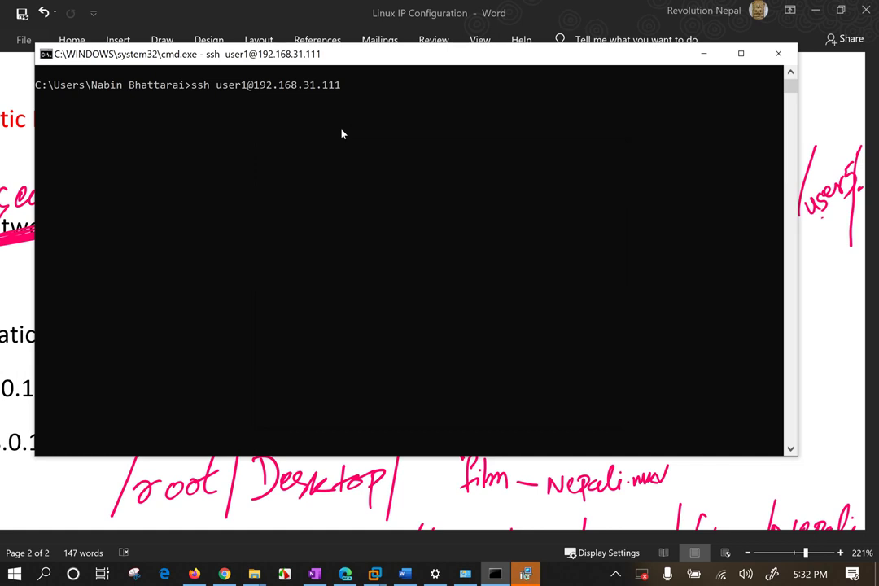
pyautogui.click(263, 112)
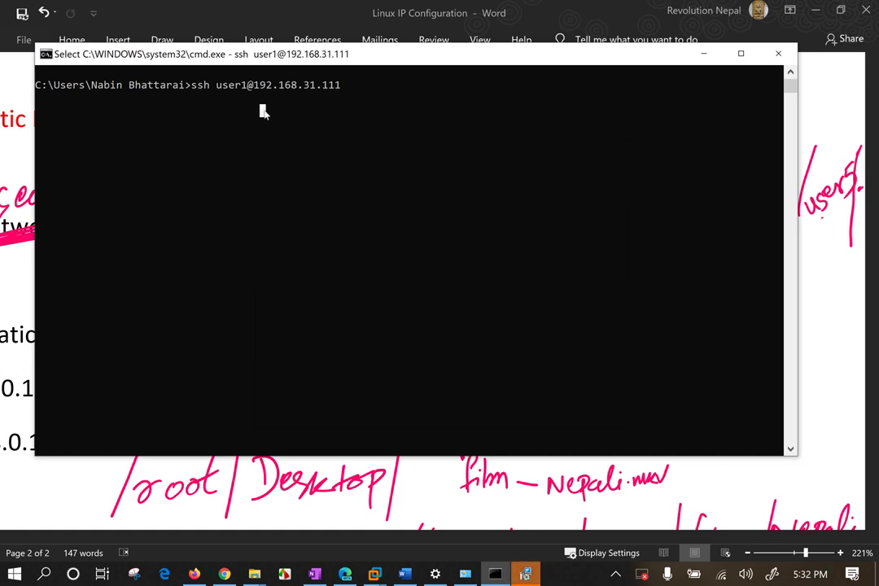
pyautogui.moveTo(284, 50); pyautogui.dragTo(303, 92)
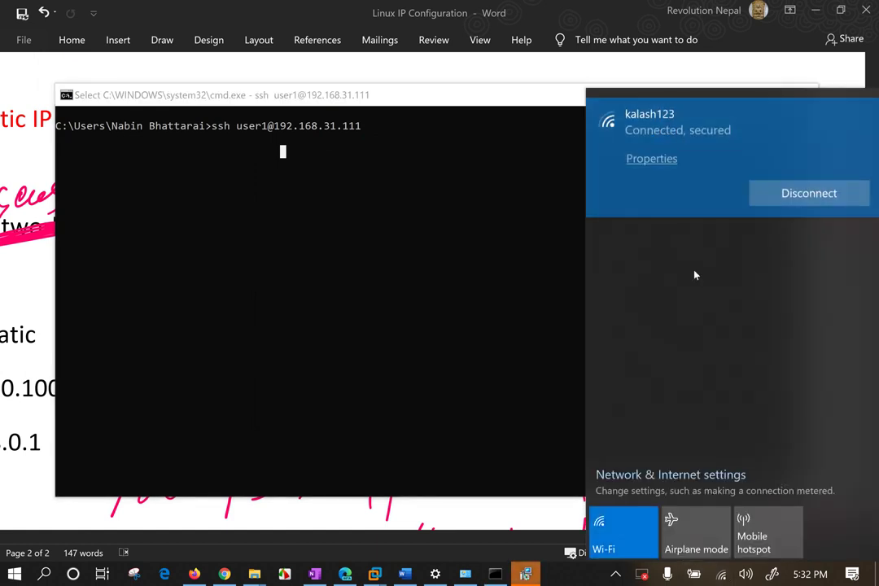
# Turn the laptop's Wi-Fi off.
pyautogui.click(624, 537)
pyautogui.click(631, 552)
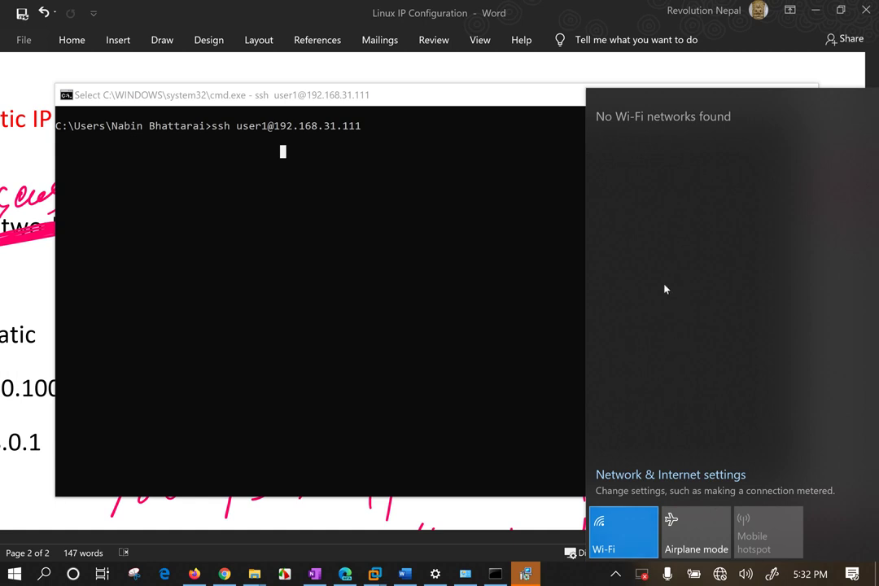
pyautogui.click(606, 539)
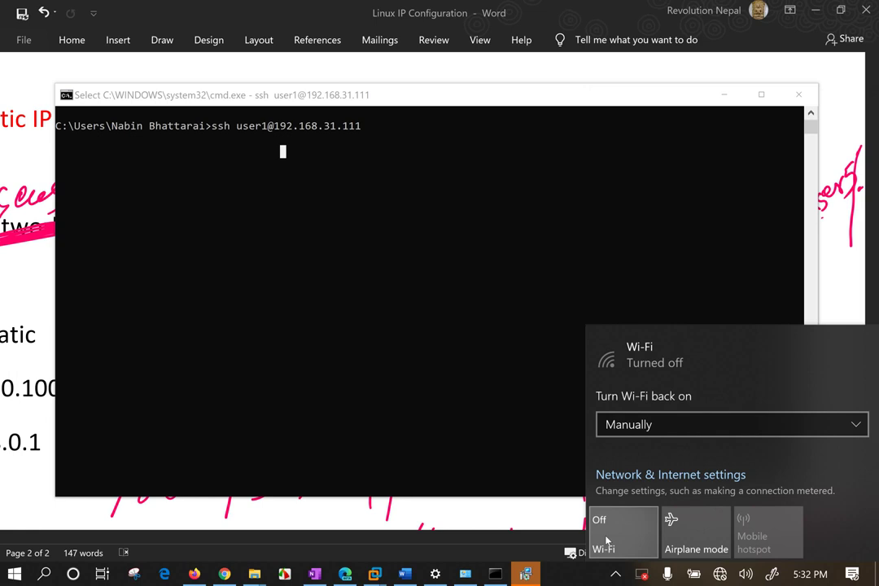
# Turn Wi-Fi back on, rerun the ssh login, and ping 192.168.31.111 successfully.
pyautogui.click(607, 545)
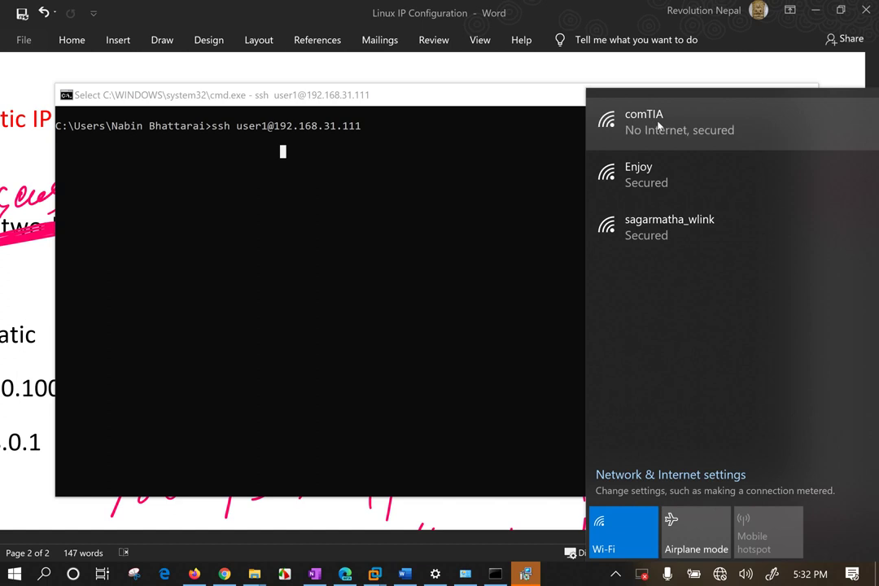
pyautogui.click(402, 302)
pyautogui.click(396, 236)
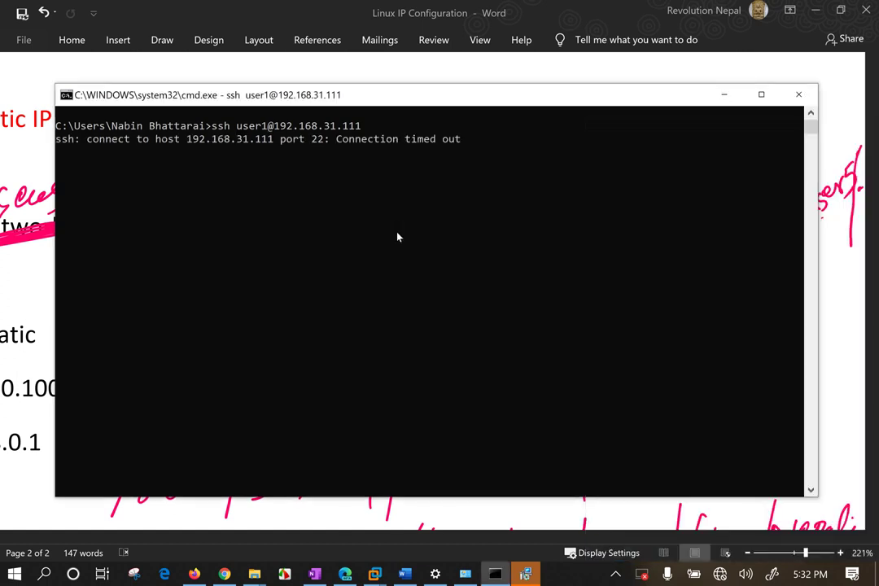
pyautogui.press('Up')
pyautogui.press('Return')
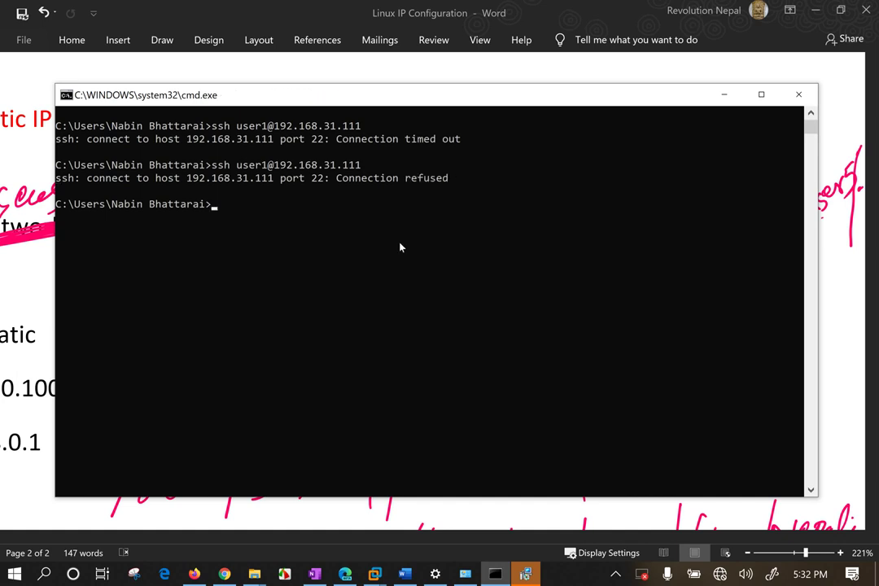
pyautogui.write('ping 192.168.')
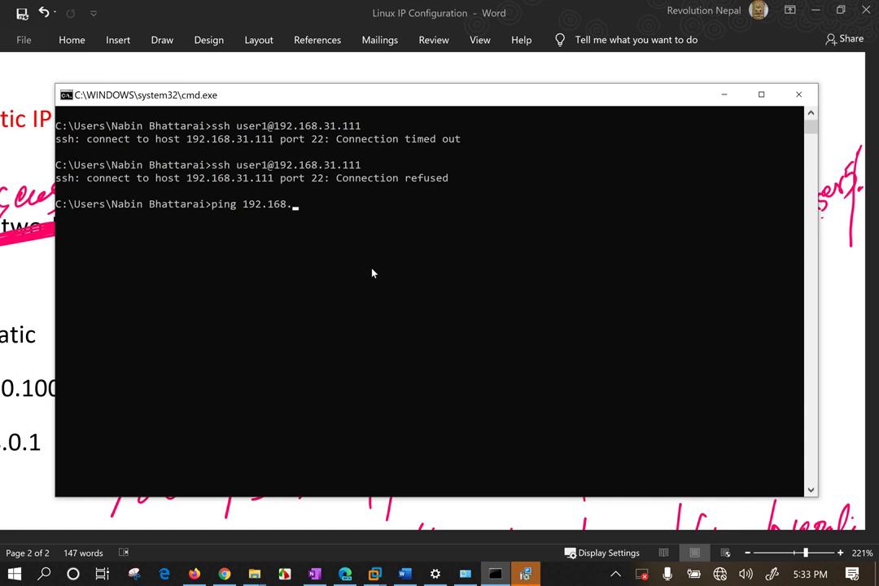
pyautogui.write('31.111')
pyautogui.press('Return')
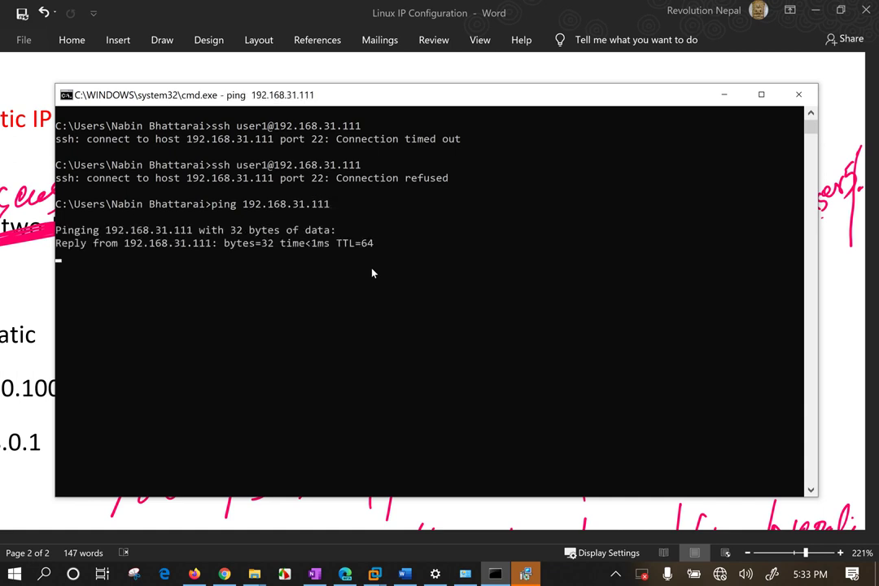
pyautogui.hotkey('ctrl', 'c')
# Retry ssh to 192.168.31.111 as user1, then as user5.
pyautogui.press('Up')
pyautogui.press('Up')
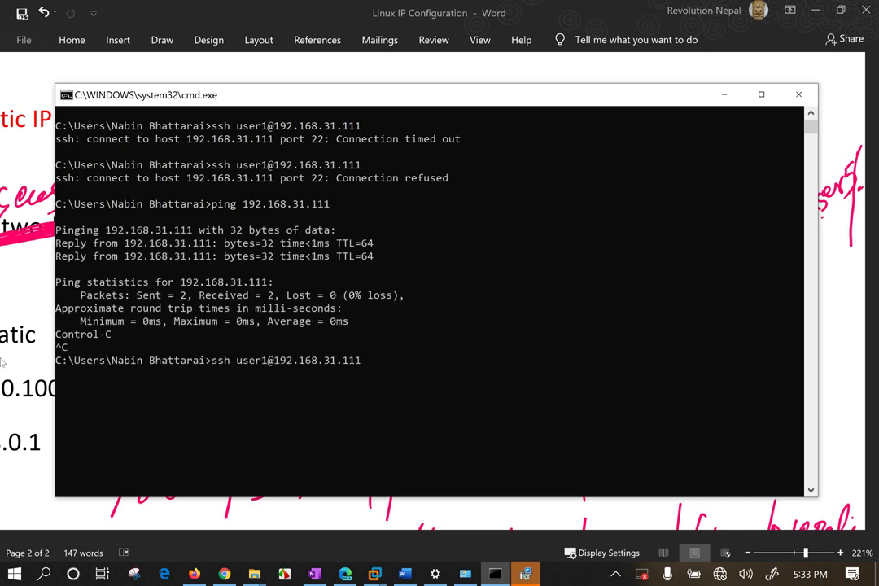
pyautogui.press('Return')
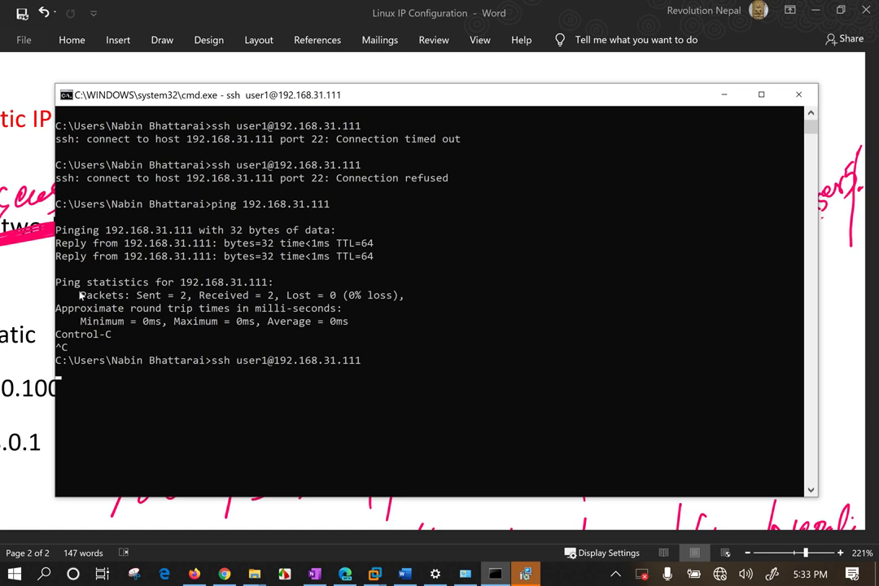
pyautogui.moveTo(365, 98); pyautogui.dragTo(378, 85)
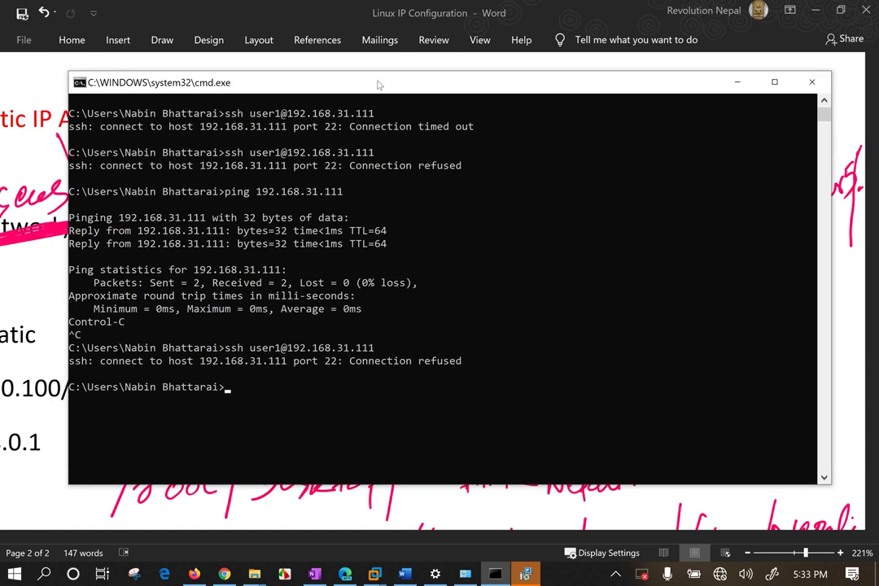
pyautogui.write('ssh user5@192.16')
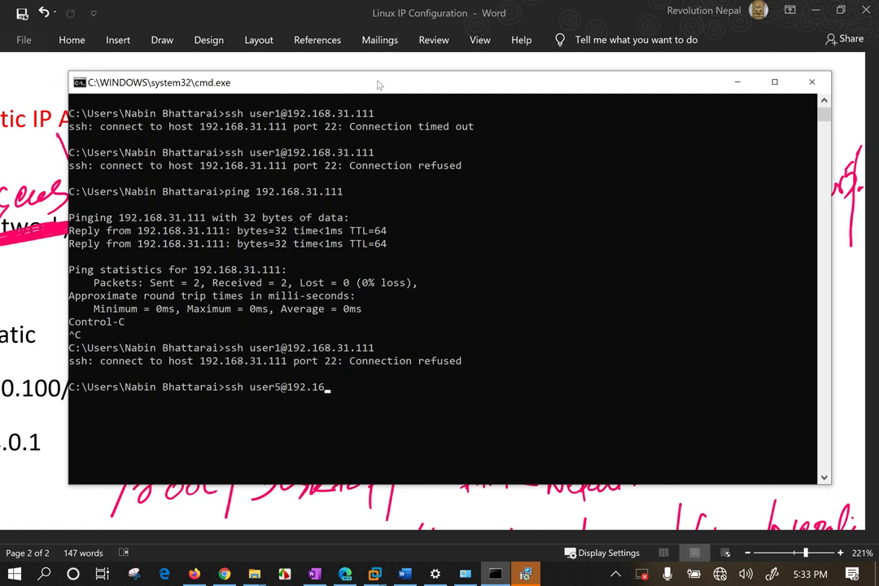
pyautogui.write('8.31.111')
pyautogui.press('Return')
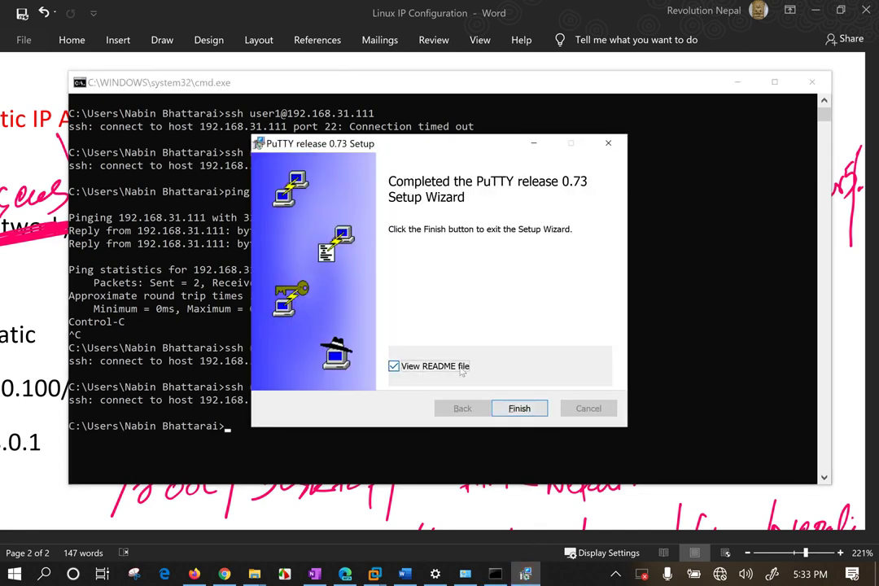
# Finish the PuTTY installer and launch PuTTY from the Start menu.
pyautogui.click(521, 409)
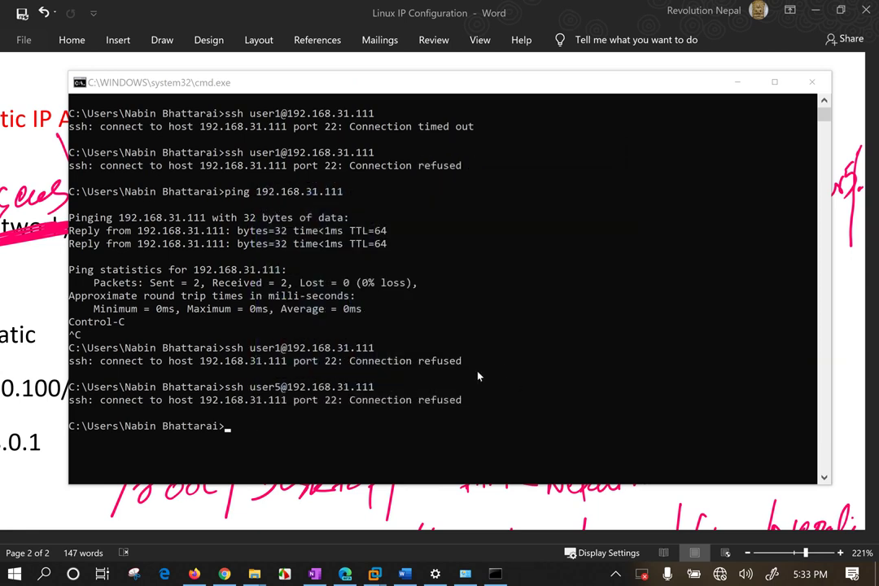
pyautogui.click(15, 574)
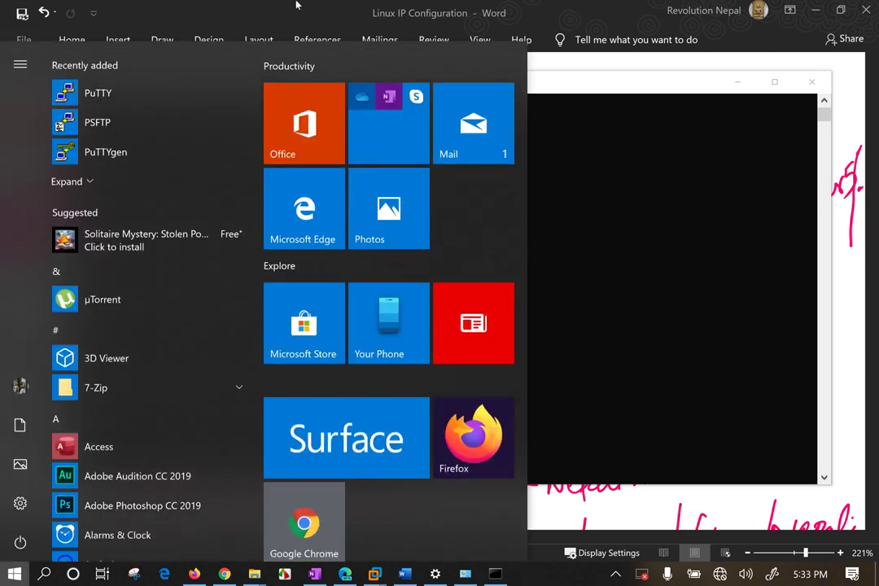
pyautogui.click(140, 94)
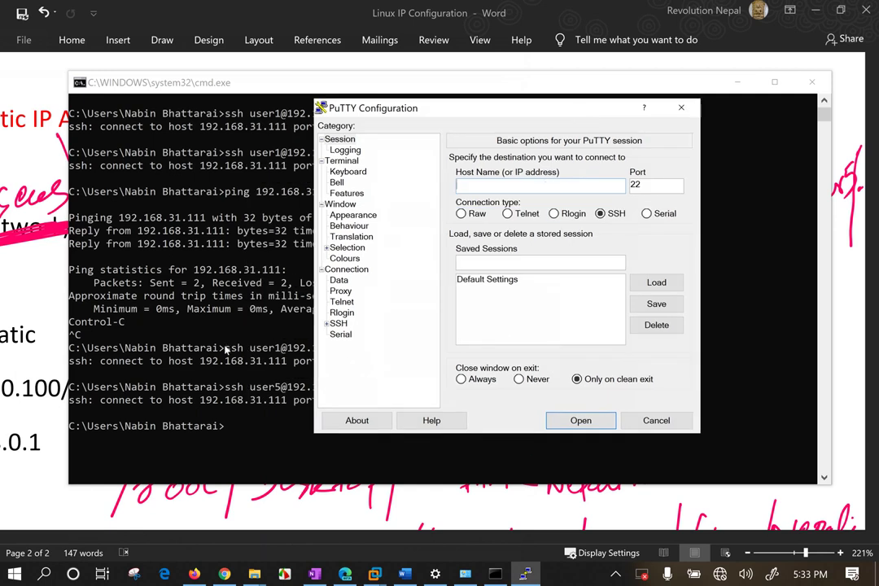
# Copy 192.168.31.111 from Command Prompt, close it, and reposition the PuTTY Configuration window.
pyautogui.click(289, 348)
pyautogui.moveTo(287, 347); pyautogui.dragTo(350, 351)
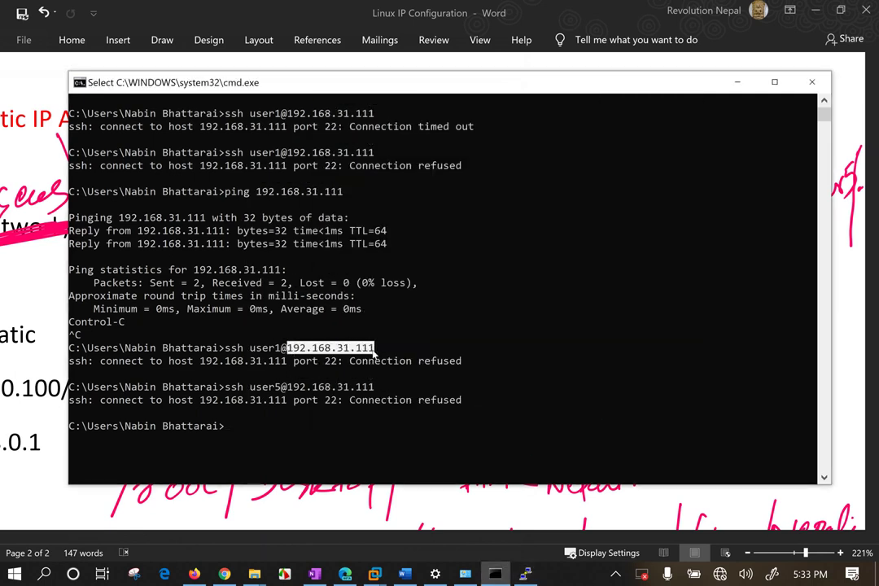
pyautogui.rightClick(350, 350)
pyautogui.click(797, 92)
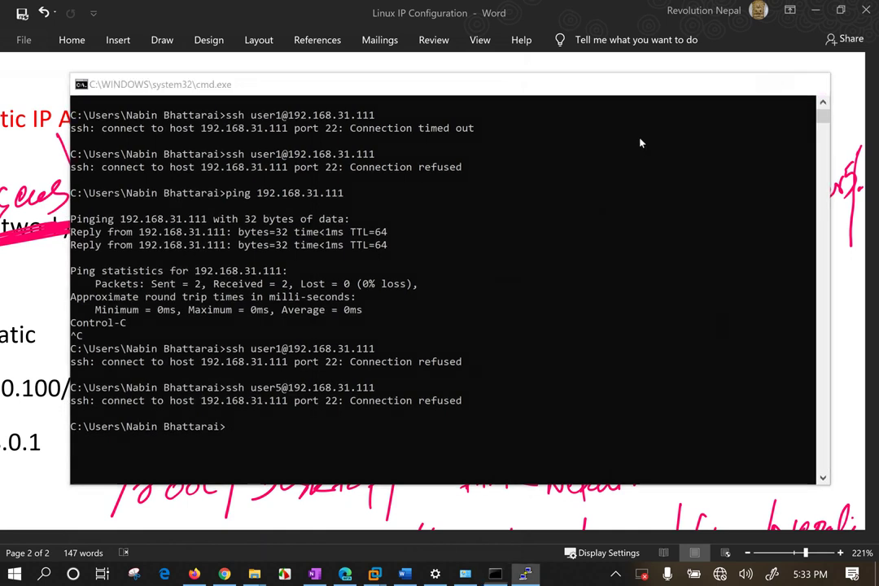
pyautogui.moveTo(425, 98); pyautogui.dragTo(407, 110)
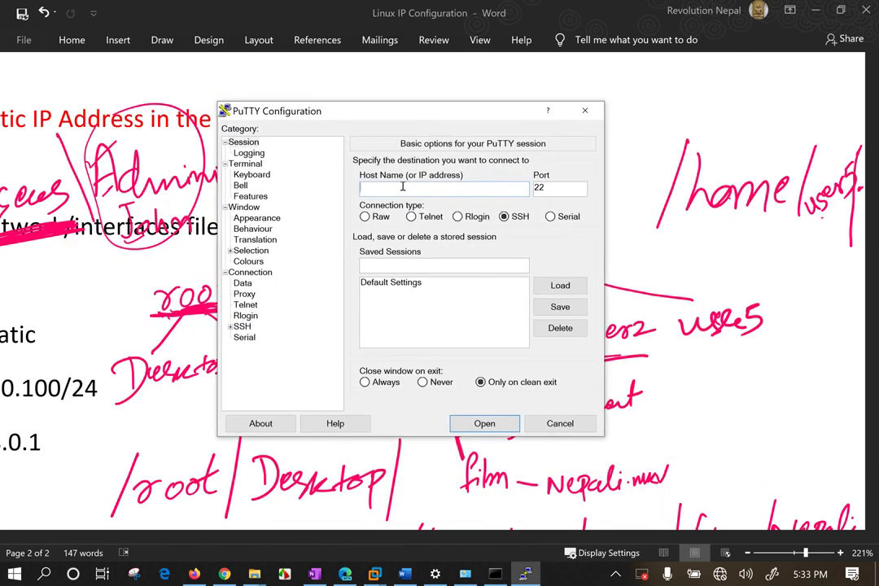
# Paste 192.168.31.111 as the host and open an SSH session, which is refused.
pyautogui.hotkey('ctrl', 'v')
pyautogui.click(411, 217)
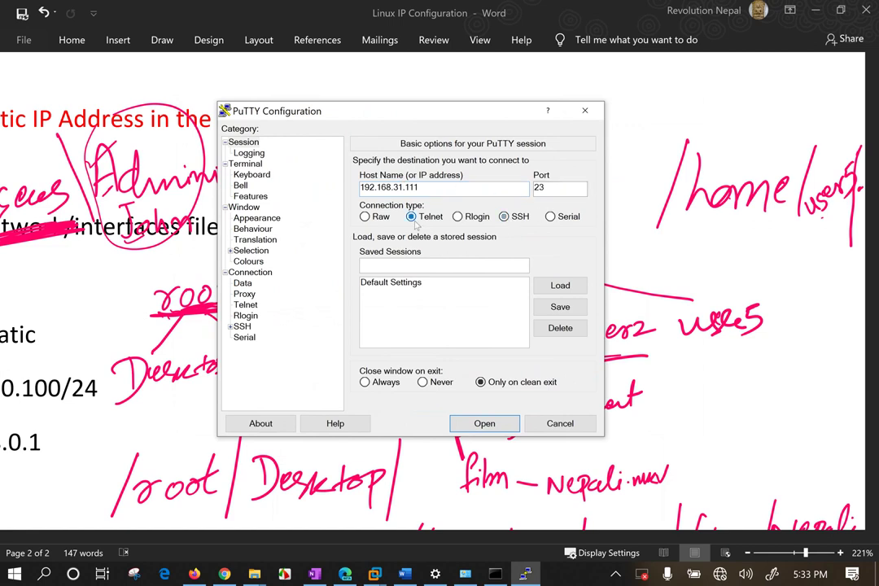
pyautogui.click(512, 218)
pyautogui.click(484, 423)
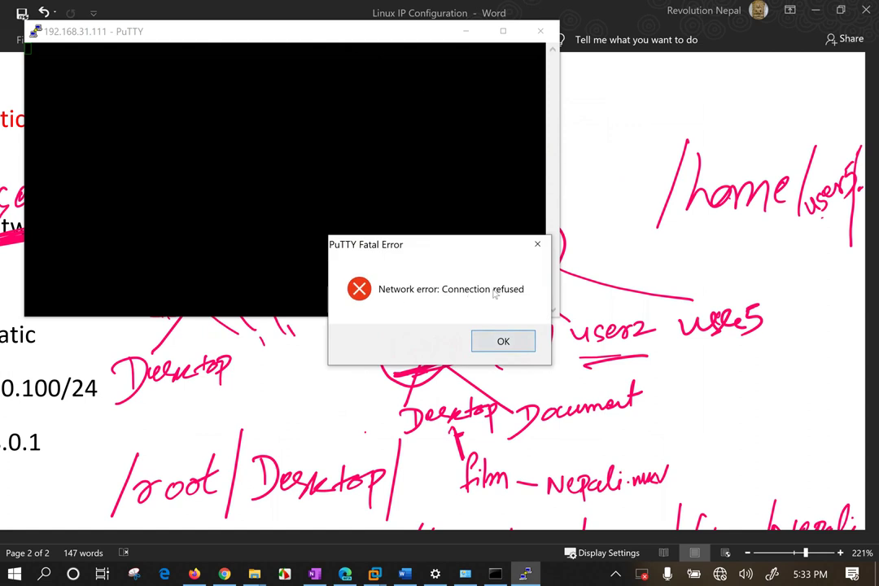
# Bring the Kali Linux VM forward and give it keyboard and mouse input.
pyautogui.click(372, 574)
pyautogui.click(427, 489)
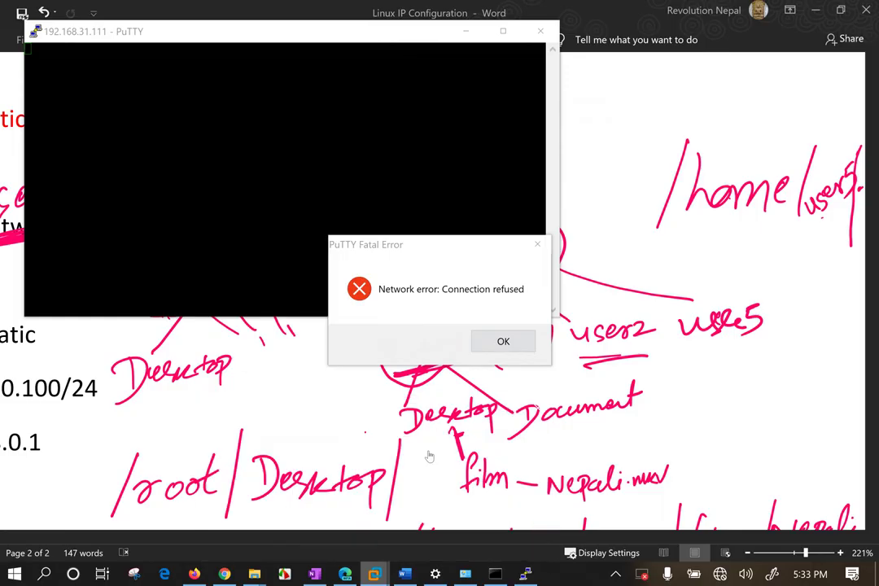
pyautogui.click(794, 462)
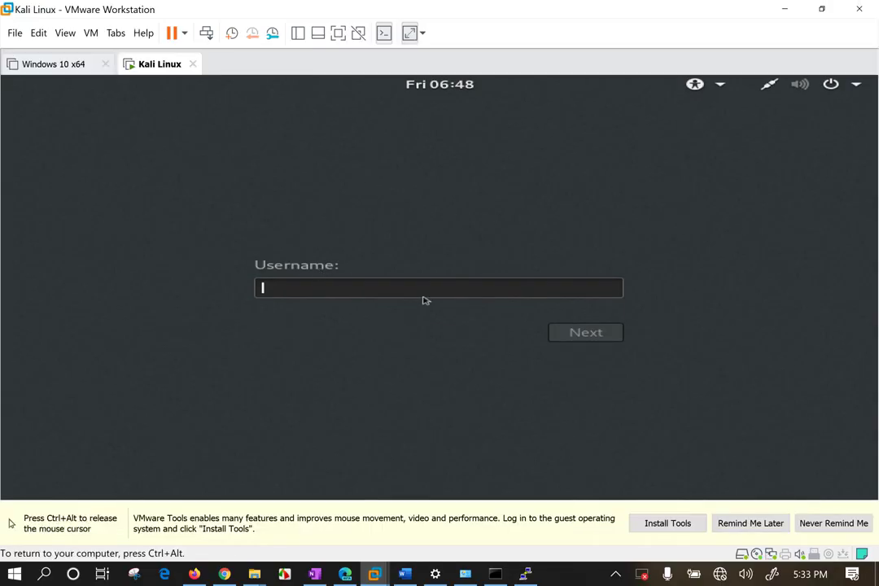
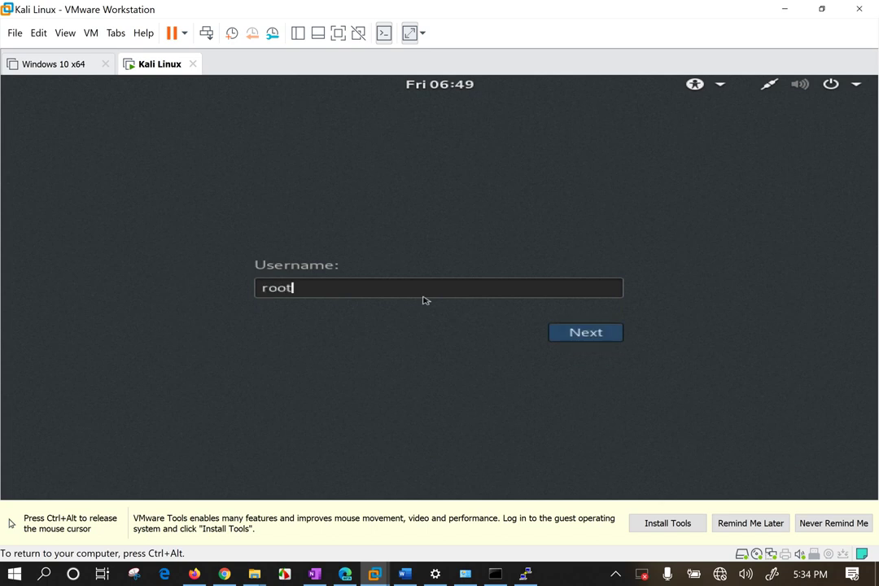
# Log into Kali Linux as root with the account password.
pyautogui.press('Return')
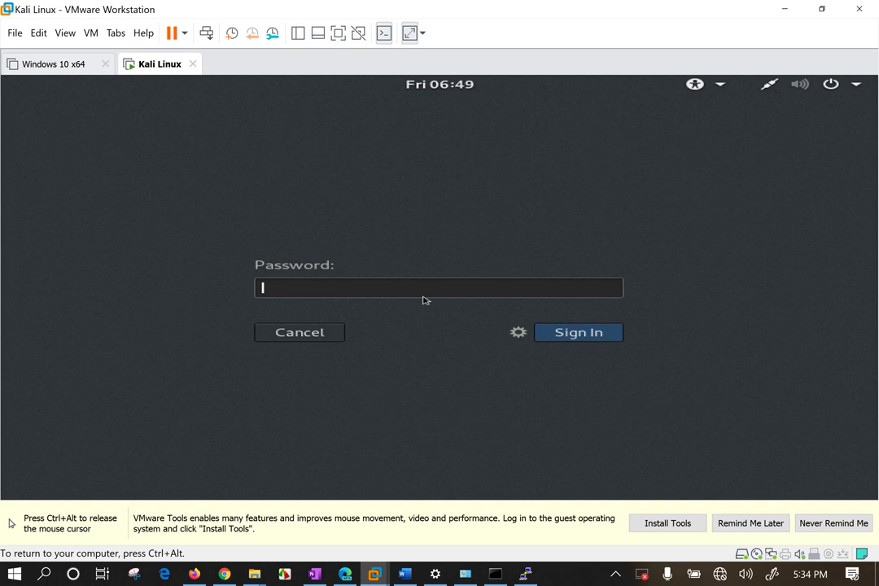
pyautogui.press('Return')
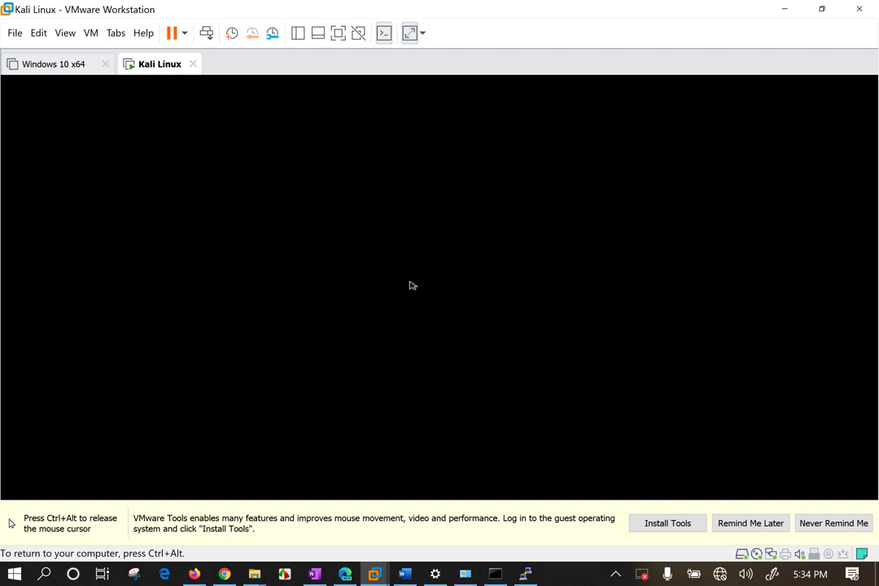
# Postpone the VMware Tools reminder and switch the Kali VM to full screen.
pyautogui.hotkey('ctrl', 'alt')
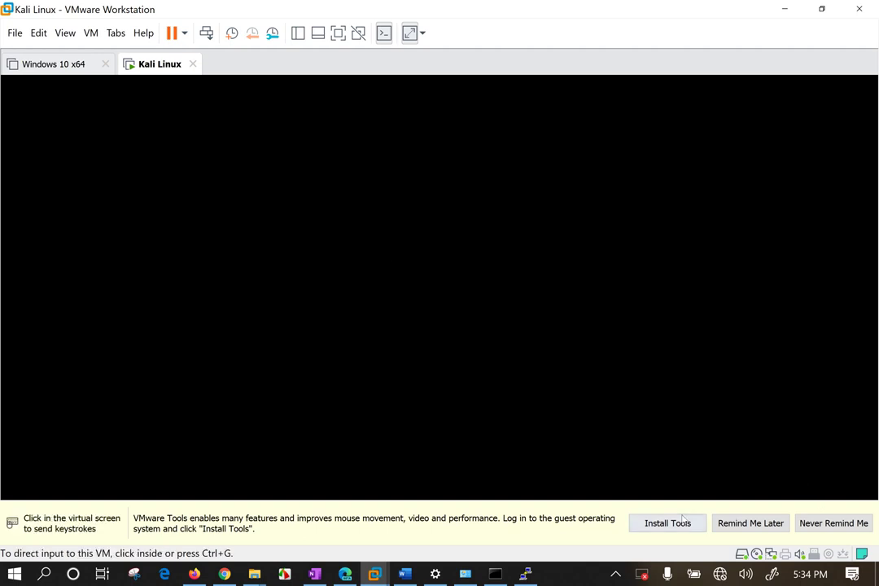
pyautogui.click(750, 524)
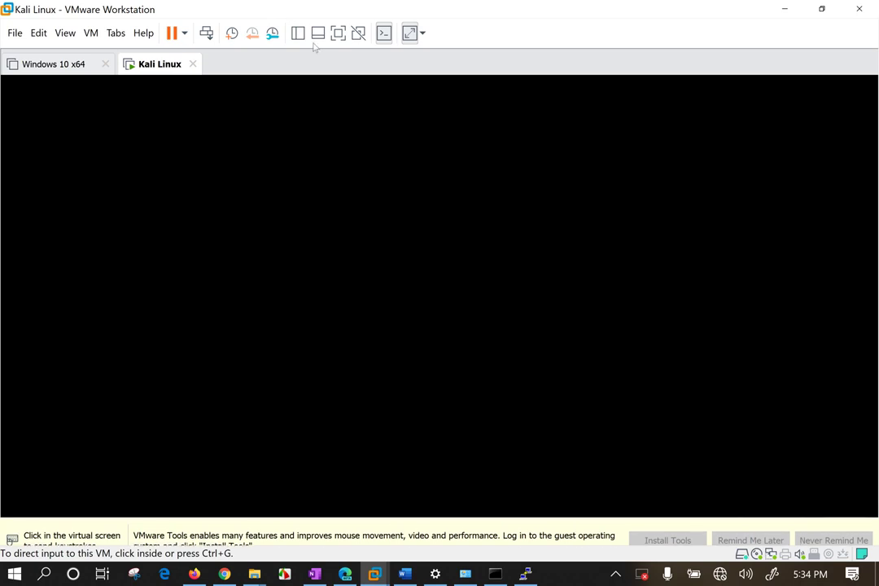
pyautogui.click(338, 32)
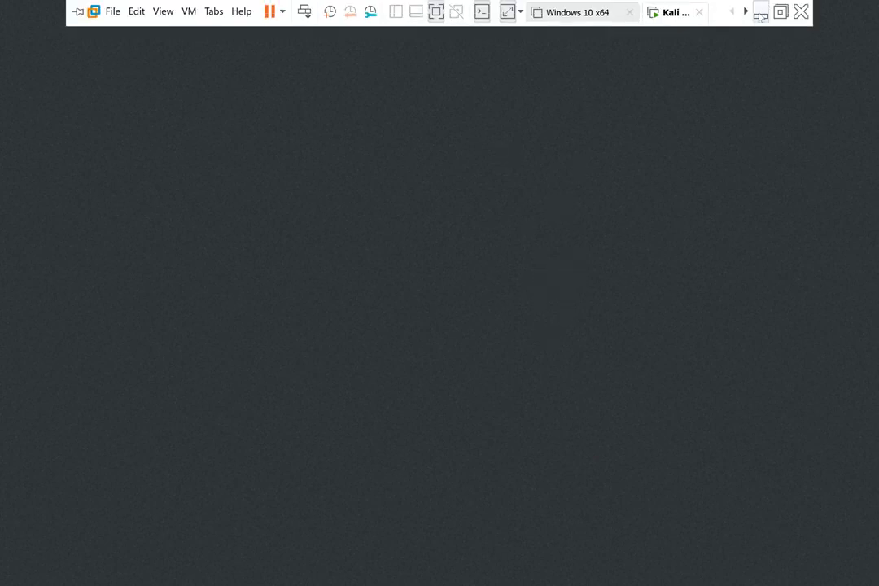
# Dismiss the refused-connection error and retry SSH to 192.168.31.111 with Duplicate Session, refused again.
pyautogui.click(760, 12)
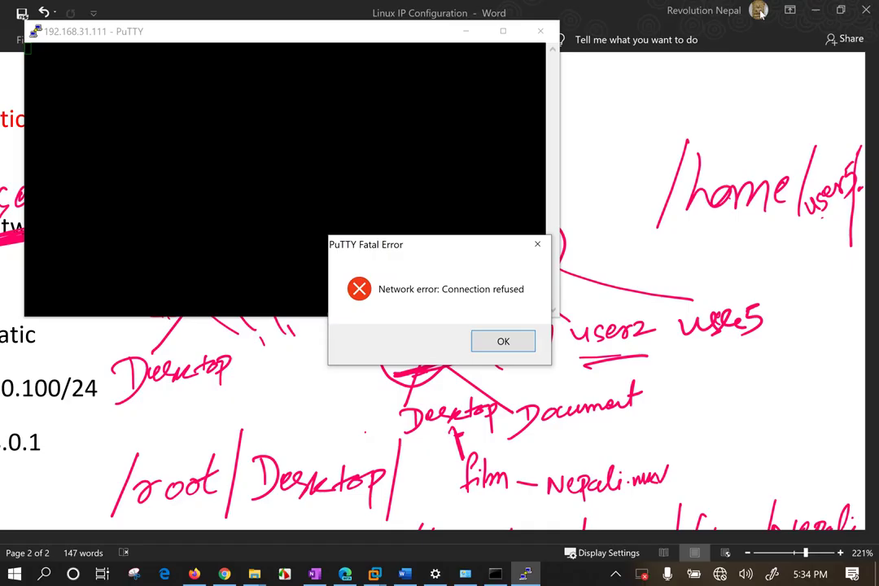
pyautogui.click(531, 350)
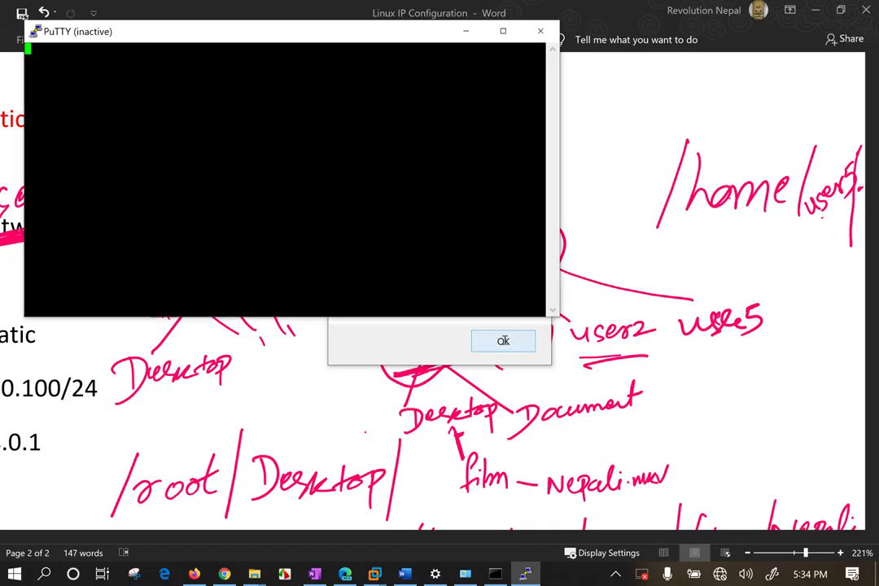
pyautogui.rightClick(264, 33)
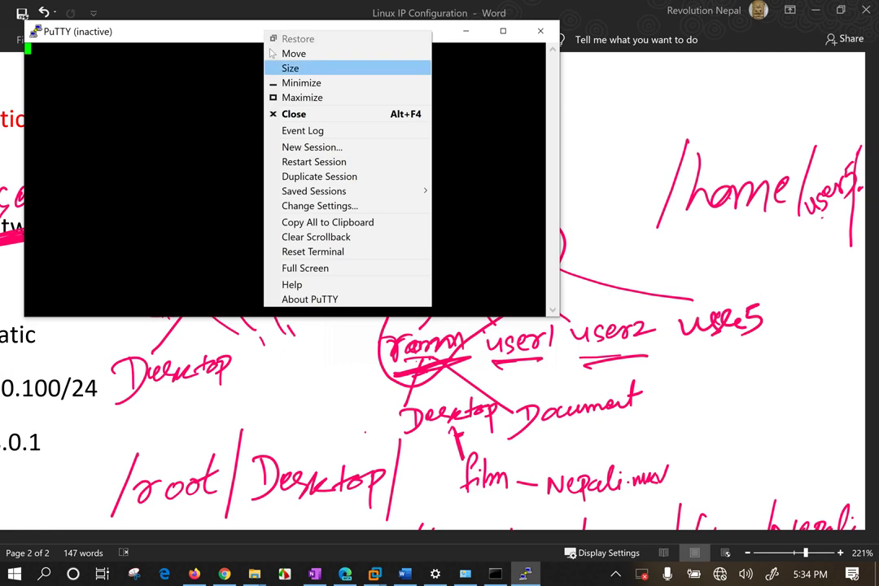
pyautogui.click(323, 177)
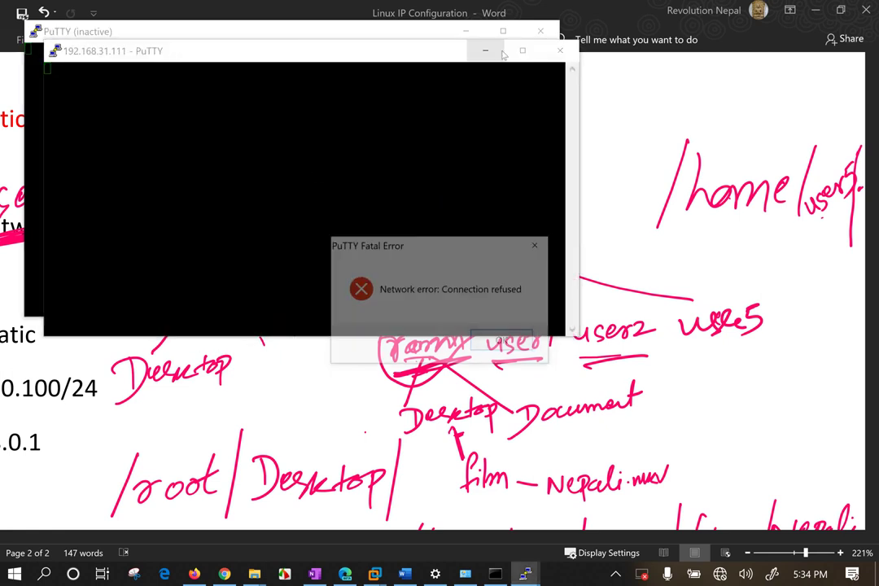
pyautogui.click(506, 342)
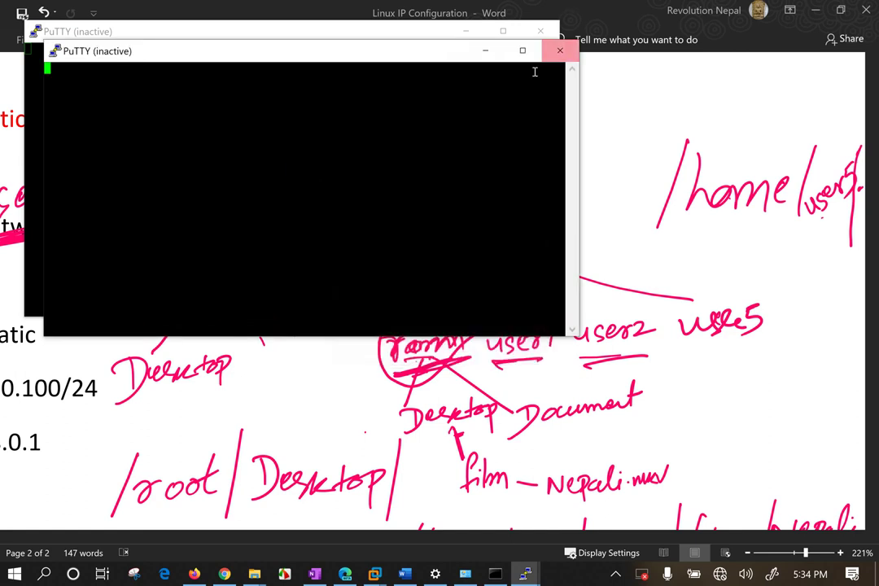
# Close the failed duplicate PuTTY window and bring the Kali Linux VM back up.
pyautogui.click(560, 50)
pyautogui.moveTo(374, 574)
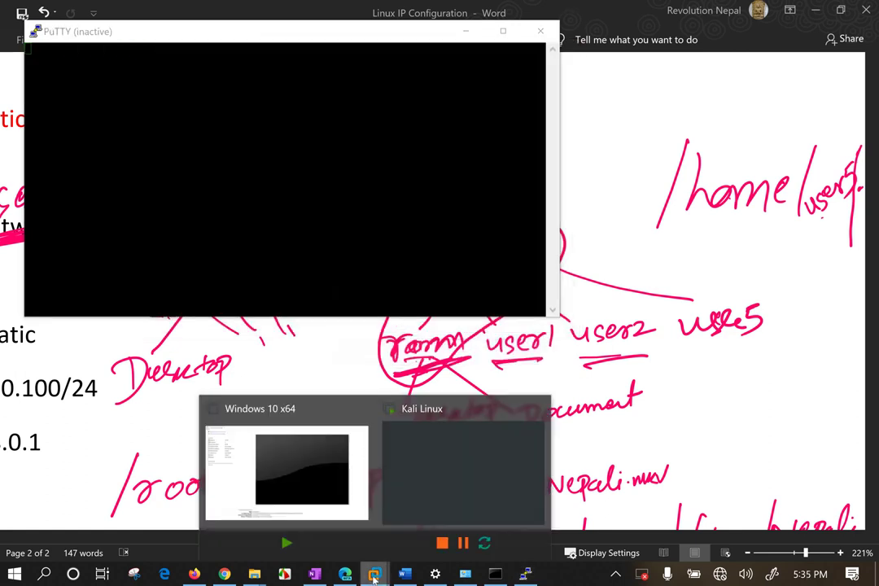
pyautogui.click(463, 468)
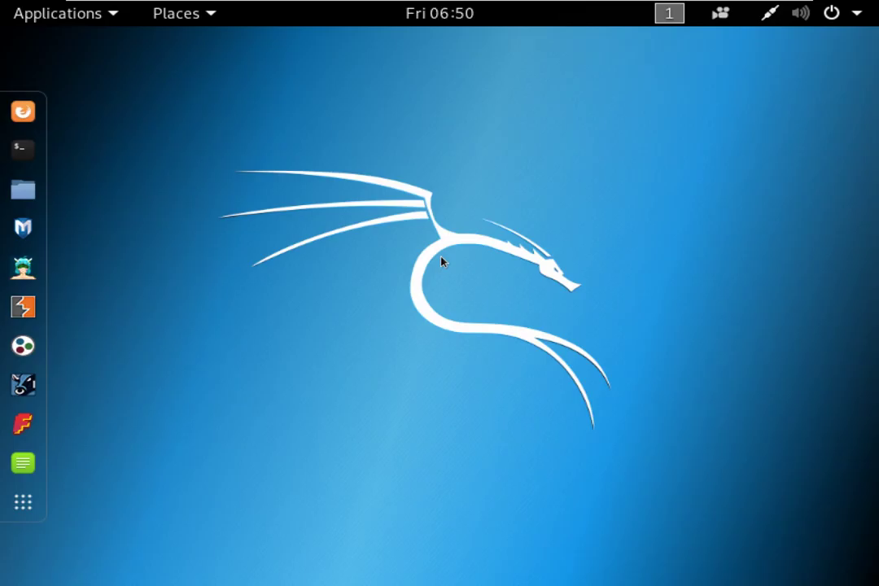
# Open a Kali terminal and run ifconfig, confirming the address 192.168.31.111.
pyautogui.rightClick(265, 174)
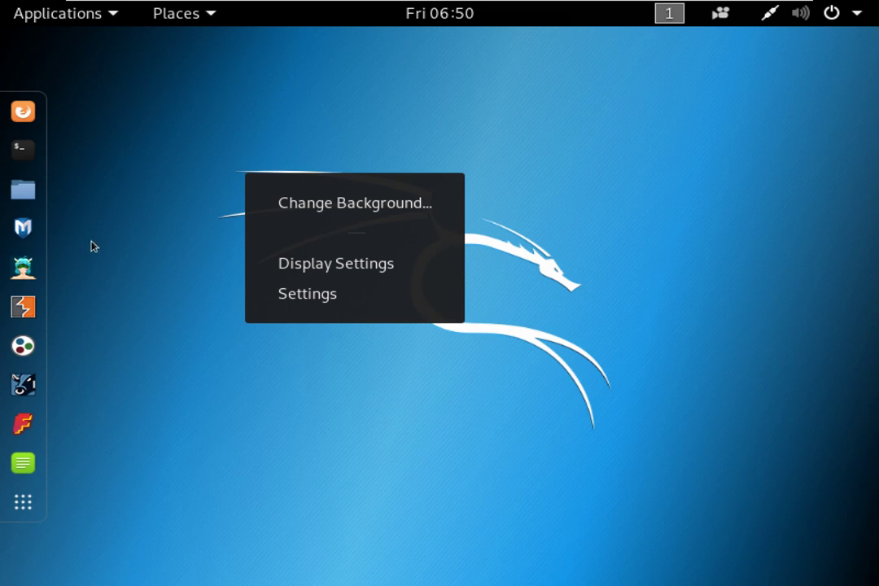
pyautogui.click(23, 152)
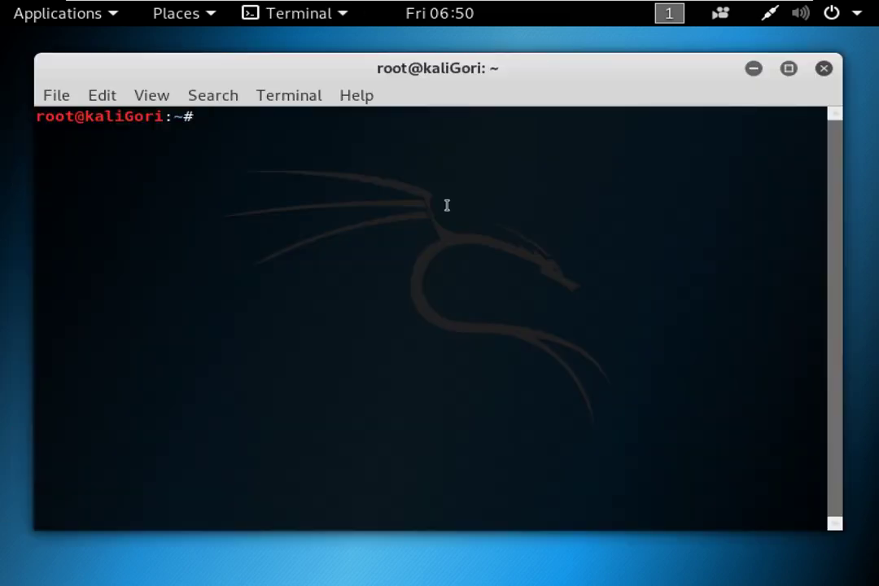
pyautogui.write('ifconfig')
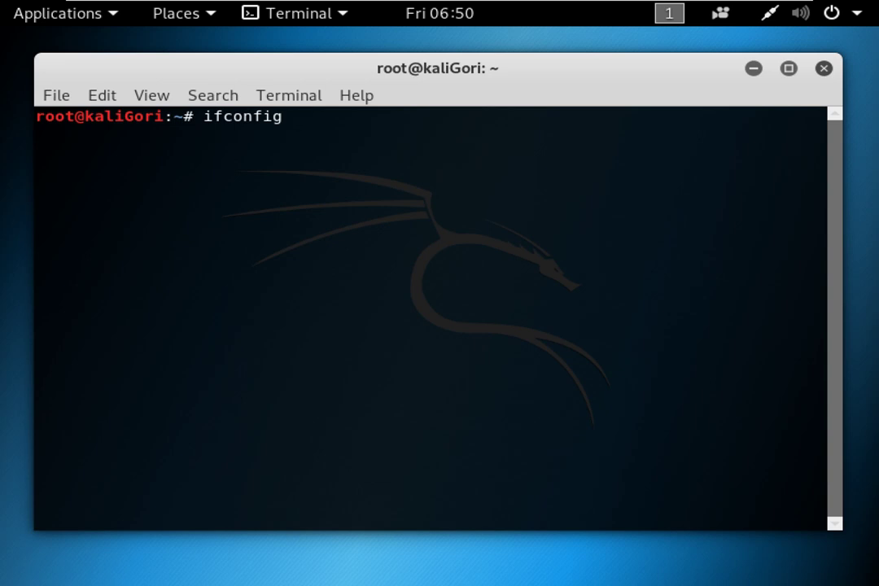
pyautogui.press('Return')
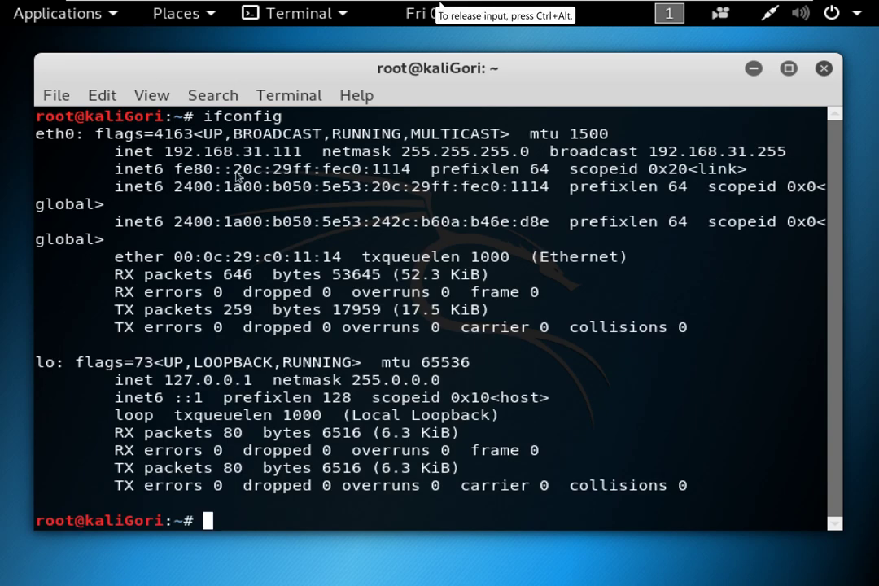
pyautogui.doubleClick(216, 151)
# Restart the SSH service with systemctl restart ssh.
pyautogui.write('systm')
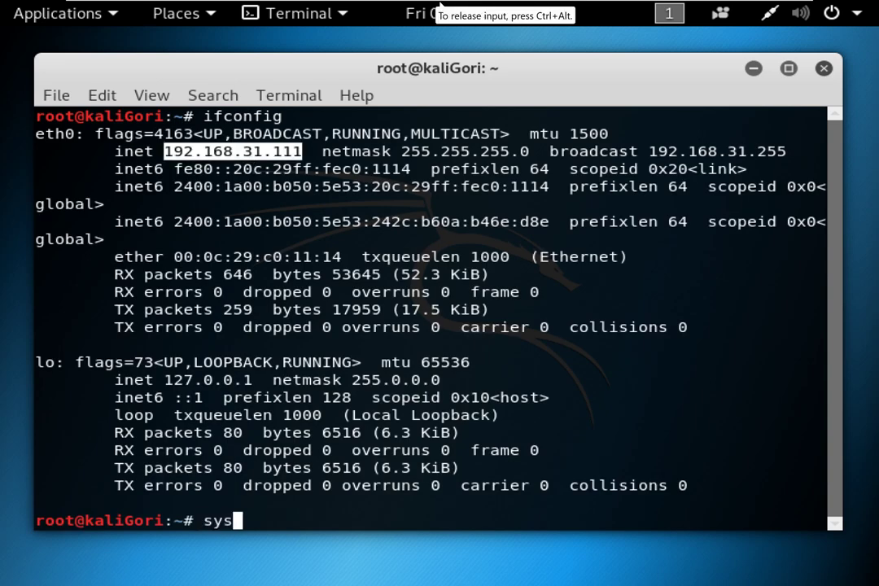
pyautogui.press('BackSpace')
pyautogui.write('emctl restart ssh')
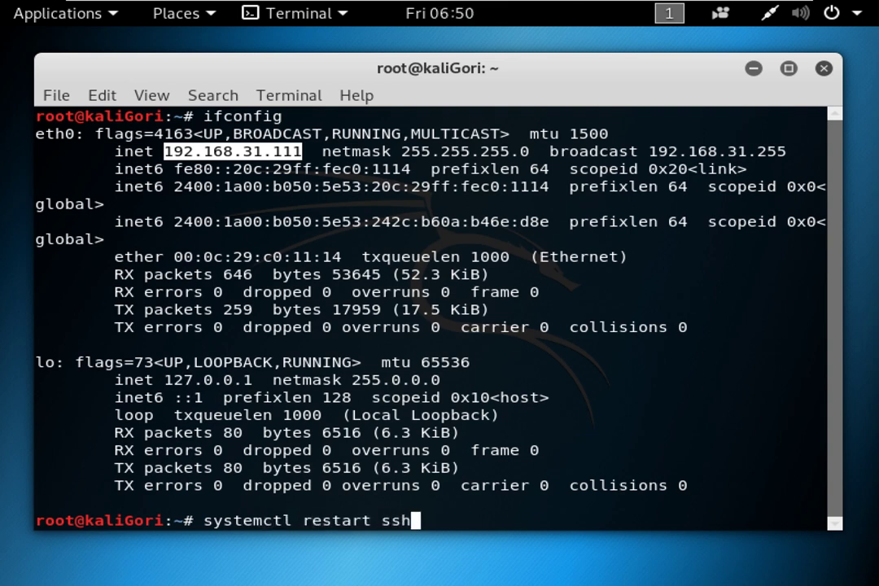
pyautogui.press('Return')
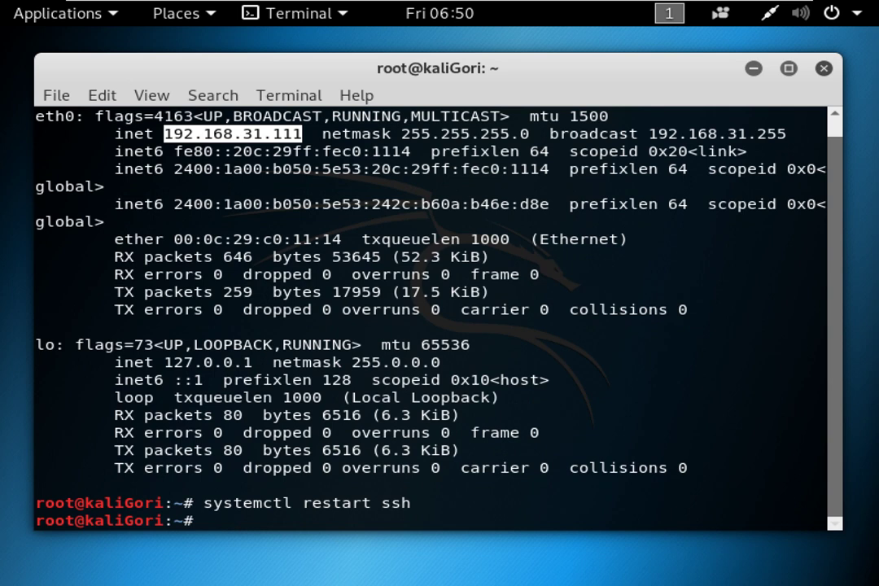
# Enable SSH at boot with systemctl enable ssh, then try systemctl enable sshd.
pyautogui.write('mc')
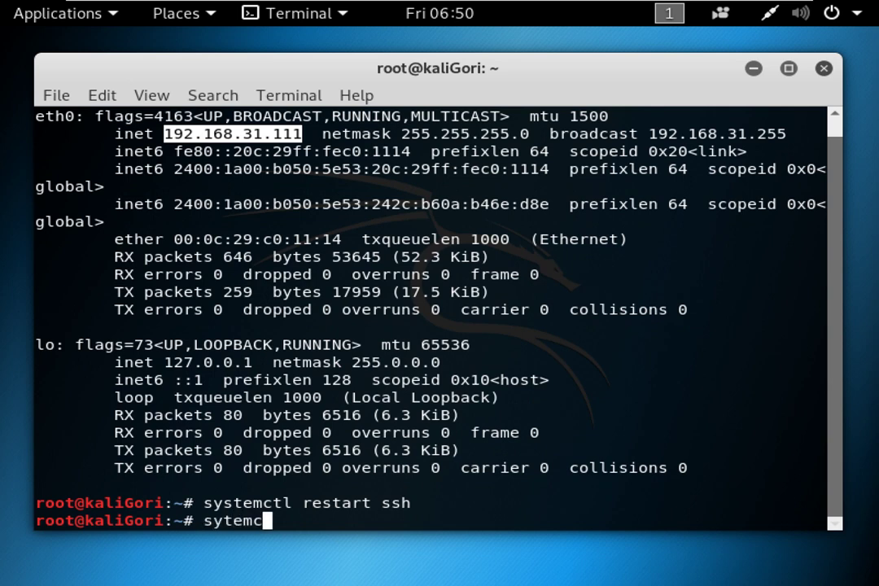
pyautogui.press('BackSpace')
pyautogui.write('ct')
pyautogui.press('BackSpace')
pyautogui.press('BackSpace')
pyautogui.press('BackSpace')
pyautogui.press('BackSpace')
pyautogui.press('BackSpace')
pyautogui.write('stemctl e')
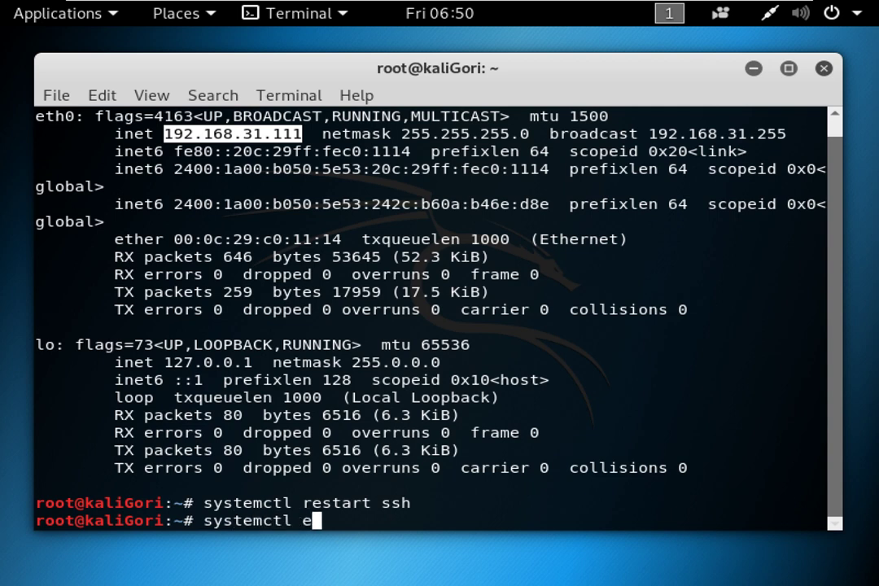
pyautogui.write('nable ssh')
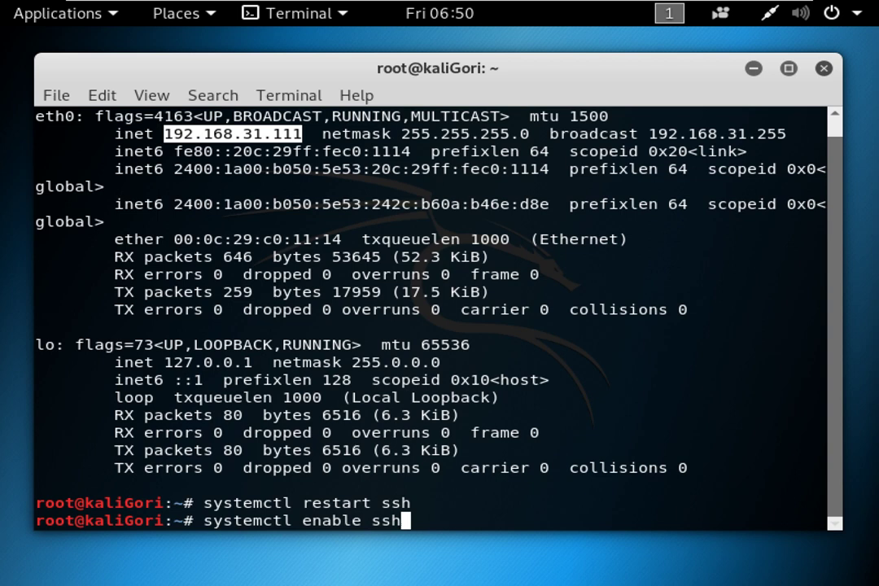
pyautogui.press('Return')
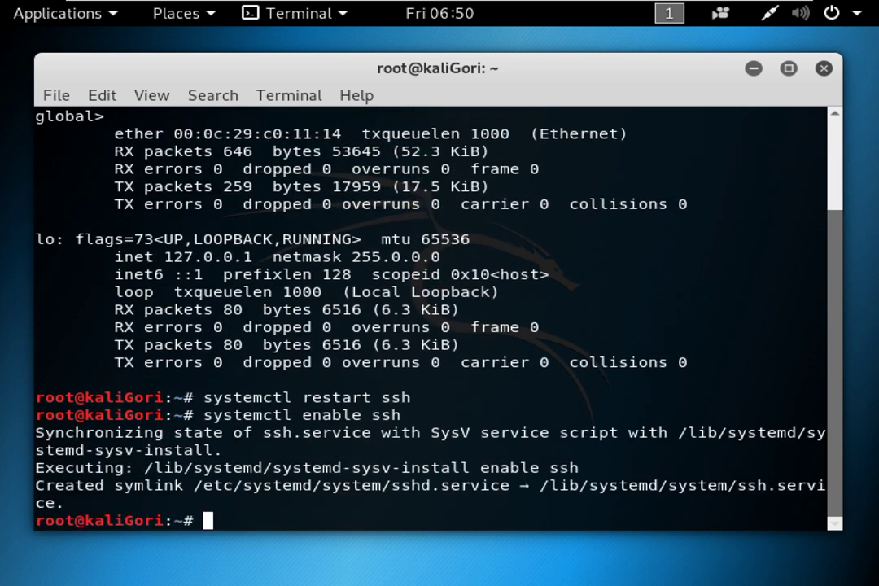
pyautogui.press('Return')
pyautogui.press('Return')
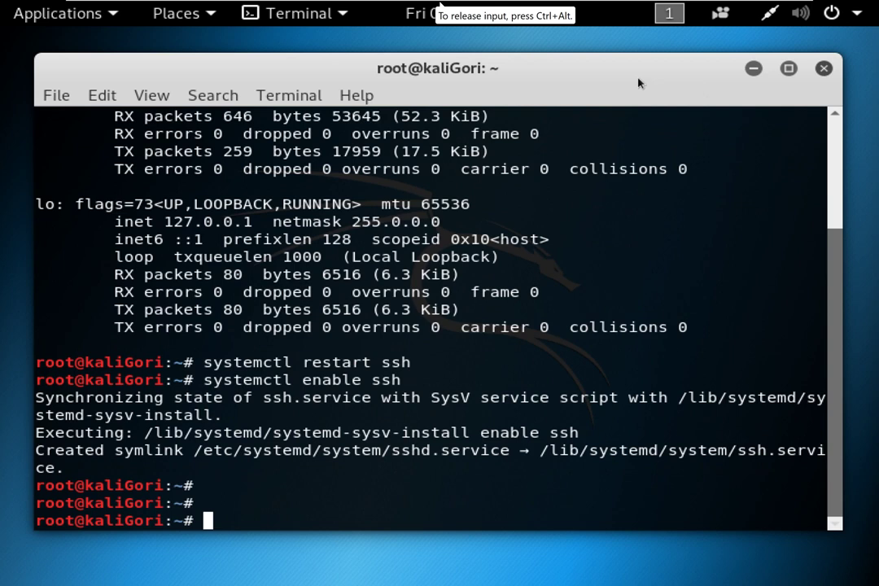
pyautogui.press('Up')
pyautogui.write('d')
pyautogui.press('Return')
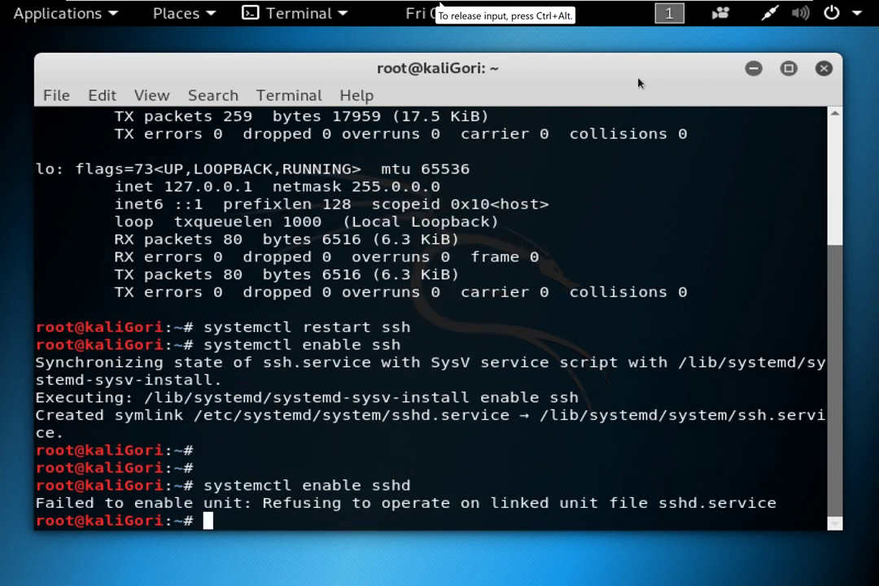
pyautogui.moveTo(627, 511); pyautogui.dragTo(780, 505)
pyautogui.click(577, 423)
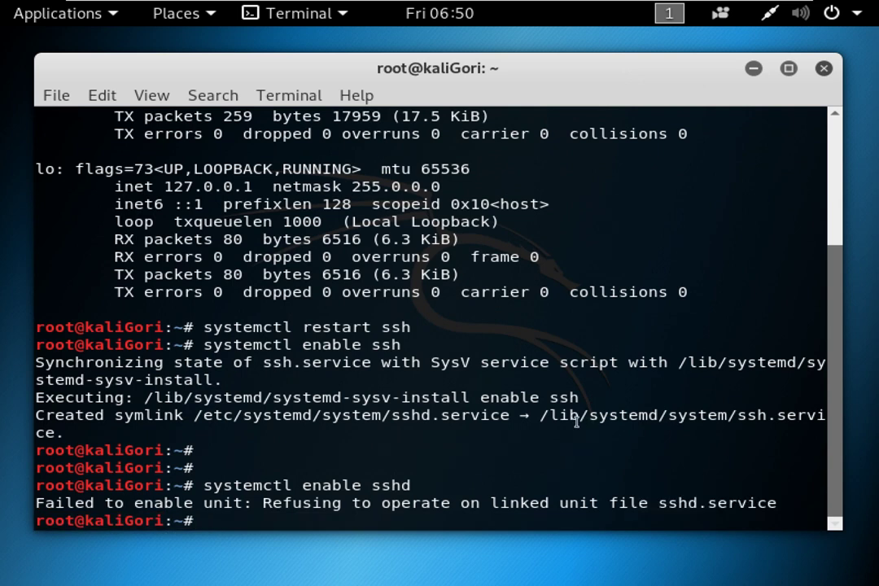
# Open a duplicate PuTTY session to 192.168.31.111 and accept the server's host key.
pyautogui.click(643, 13)
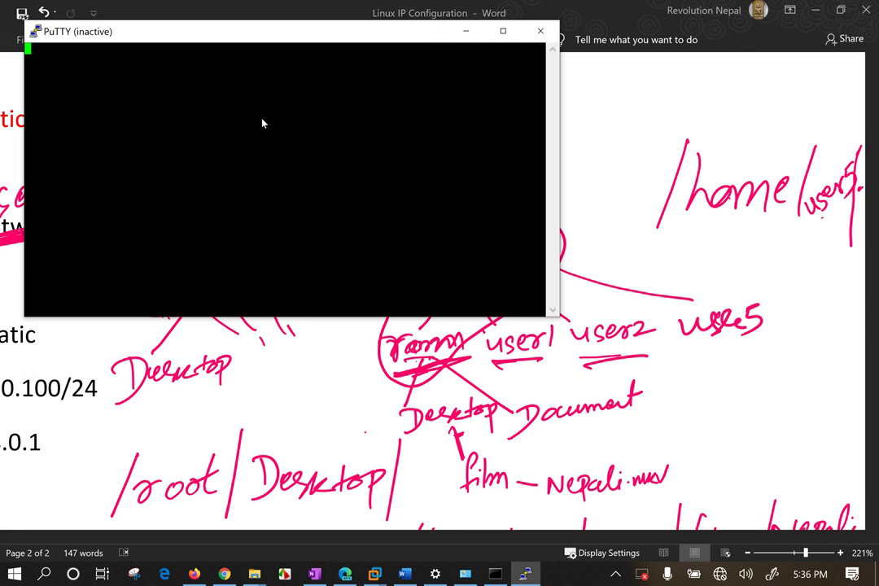
pyautogui.rightClick(270, 31)
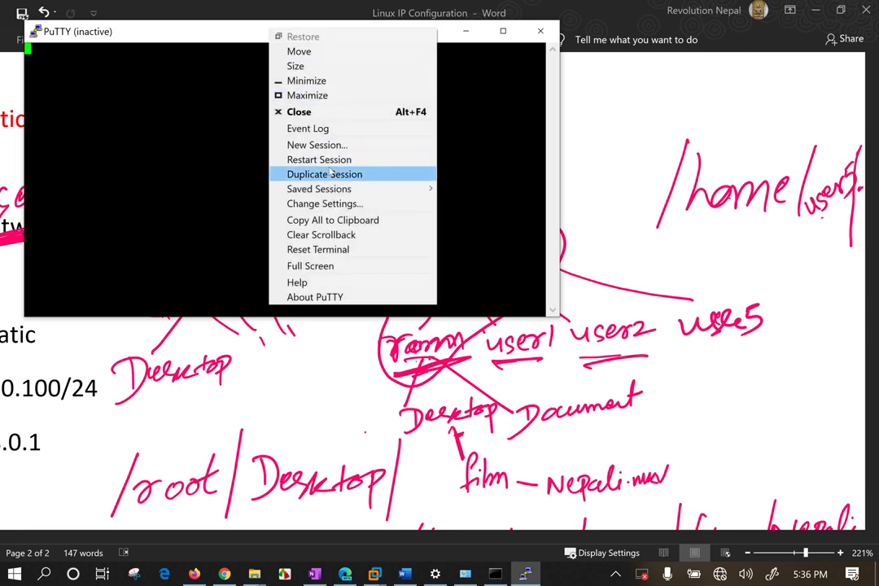
pyautogui.click(330, 174)
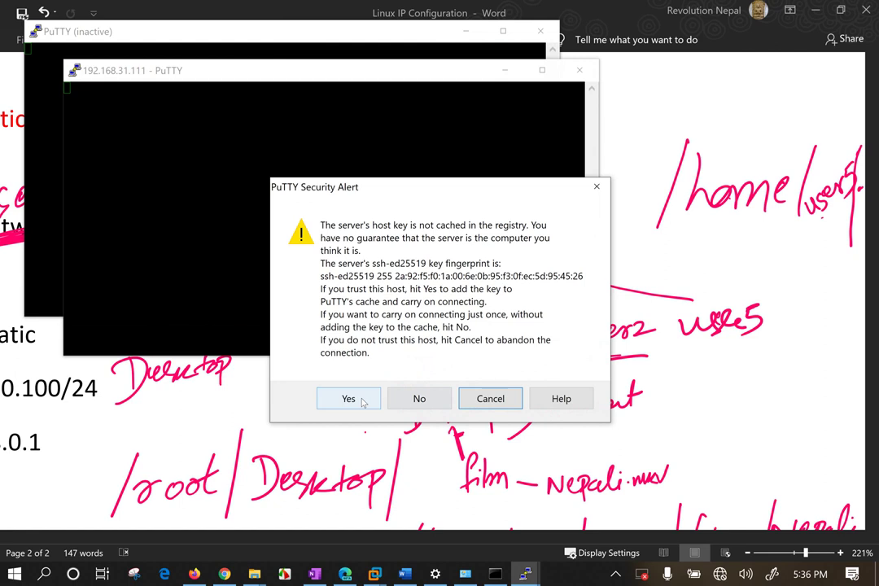
pyautogui.click(363, 402)
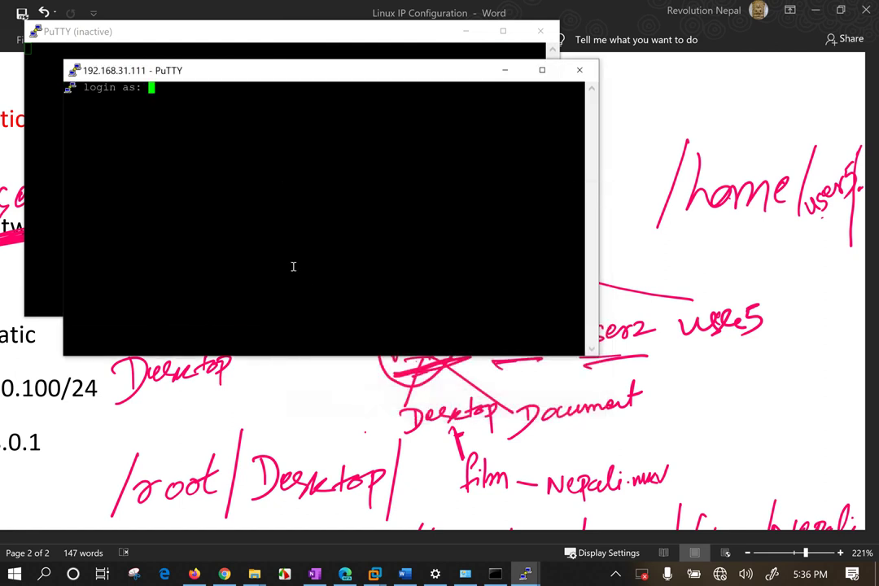
# Log in as user1 with the account password.
pyautogui.write('user1')
pyautogui.press('Return')
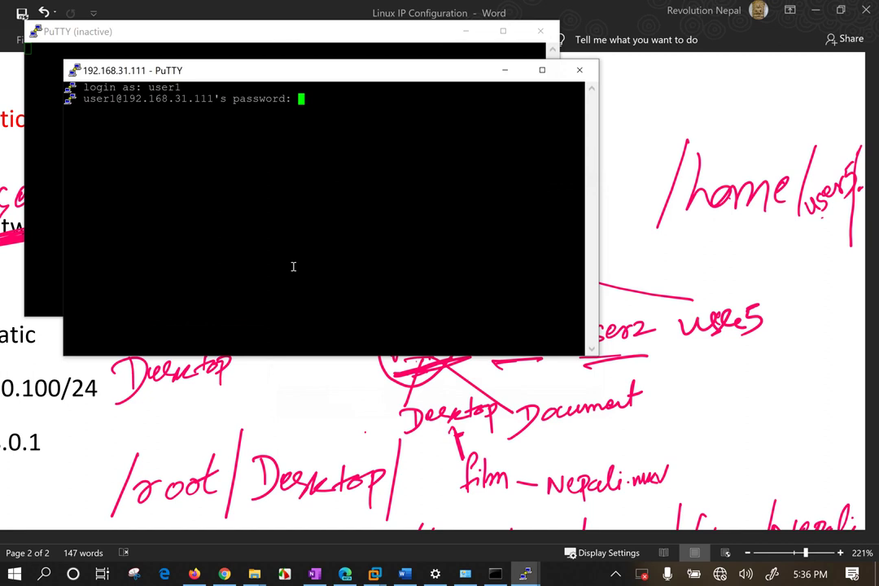
pyautogui.press('Return')
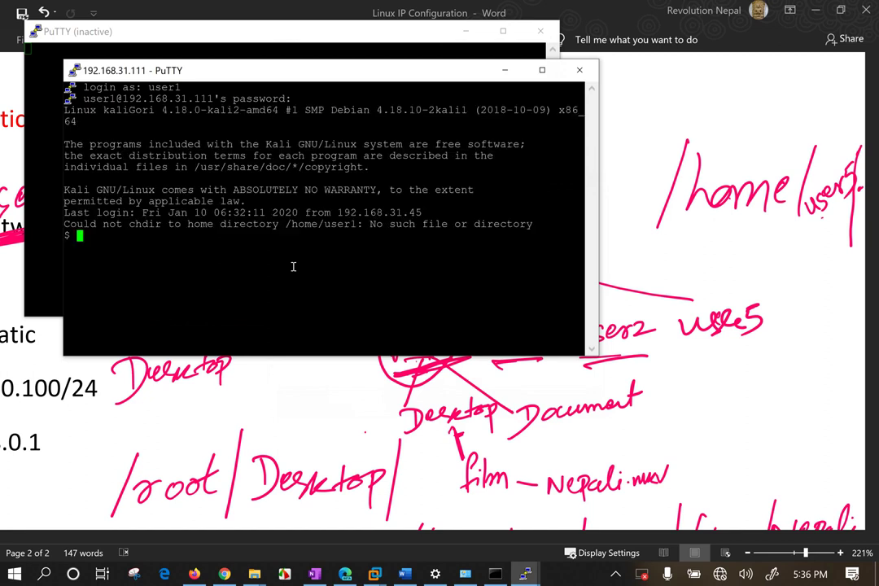
pyautogui.press('Return')
pyautogui.press('Return')
# Check the current identity and directory with id, whoami and pwd.
pyautogui.write('id')
pyautogui.press('Return')
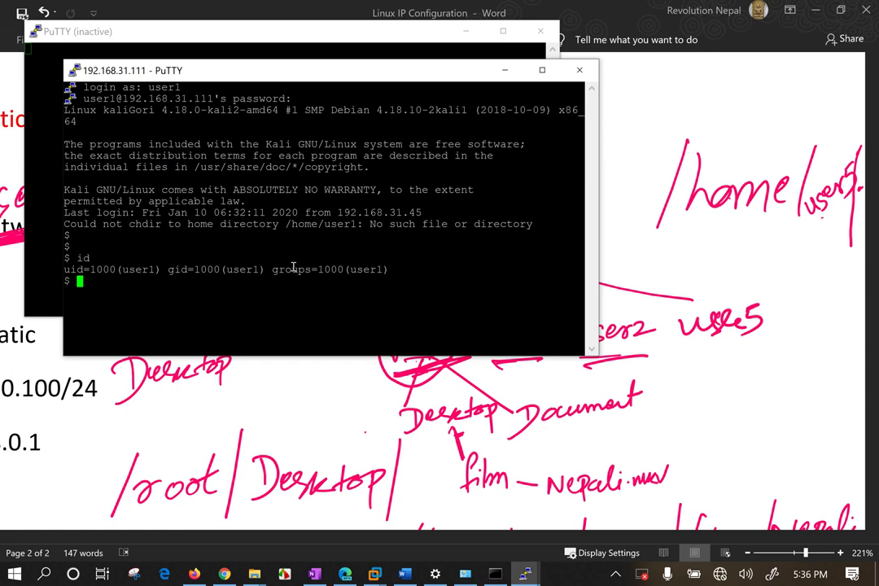
pyautogui.write('whoami')
pyautogui.press('Return')
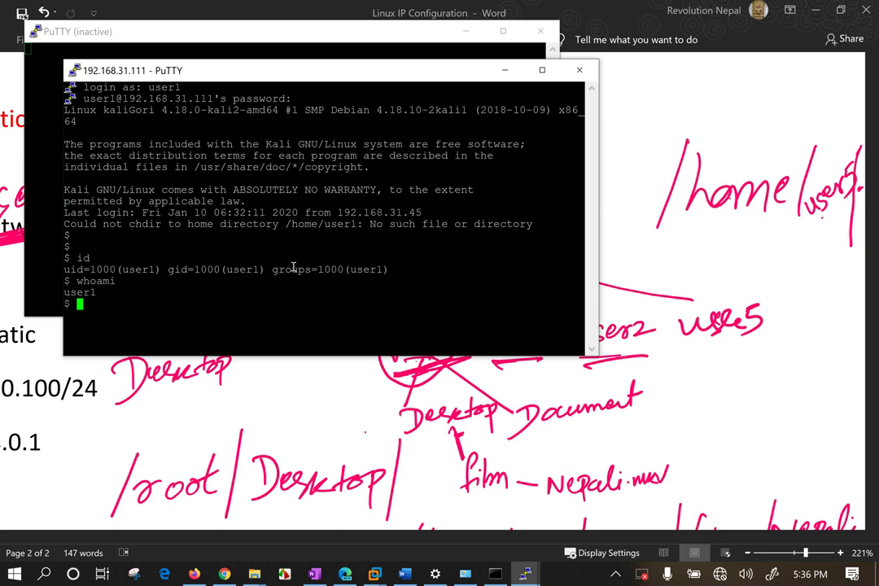
pyautogui.press('Return')
pyautogui.press('Return')
pyautogui.write('pwd')
pyautogui.press('Return')
# List the root directory and try creating folder jfhdjfhdjfhdf there to test write permission.
pyautogui.write('cd /')
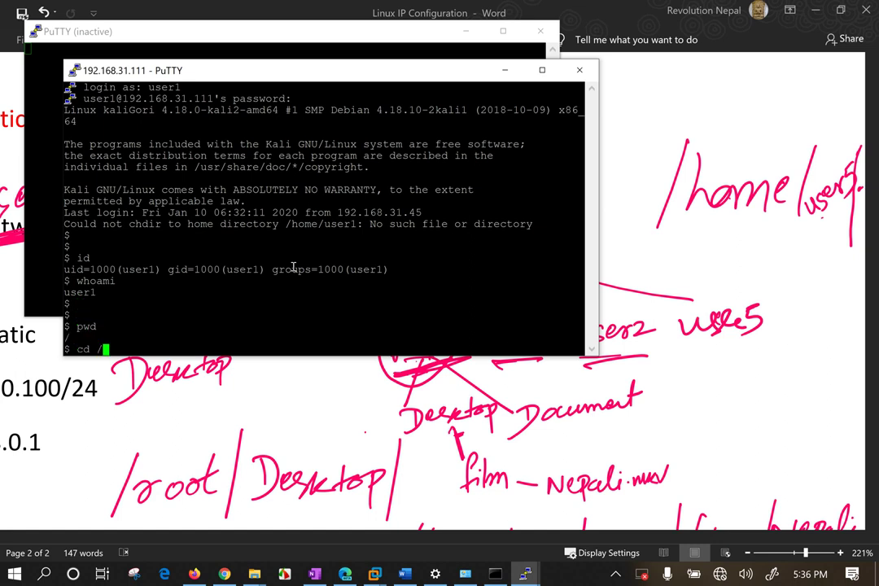
pyautogui.press('Return')
pyautogui.write('ls')
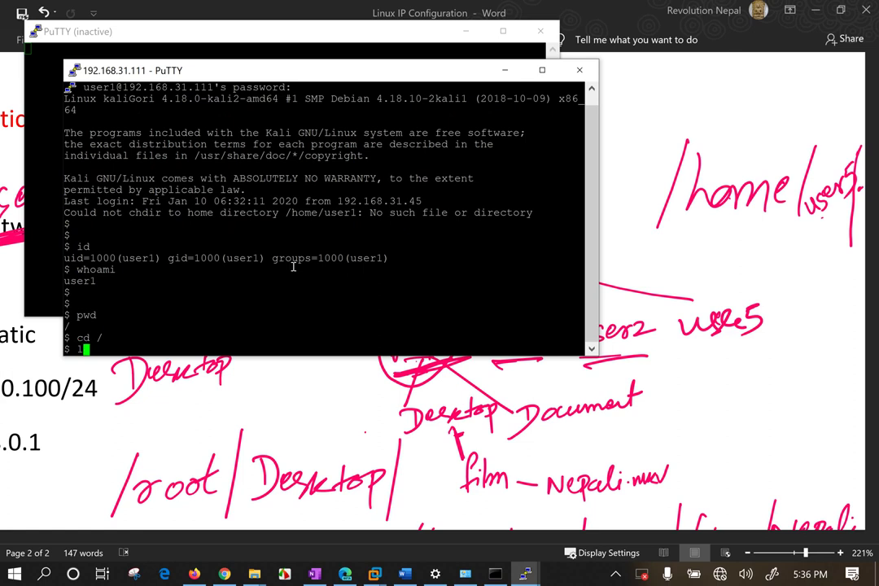
pyautogui.press('Return')
pyautogui.press('Return')
pyautogui.press('Return')
pyautogui.press('Return')
pyautogui.press('Return')
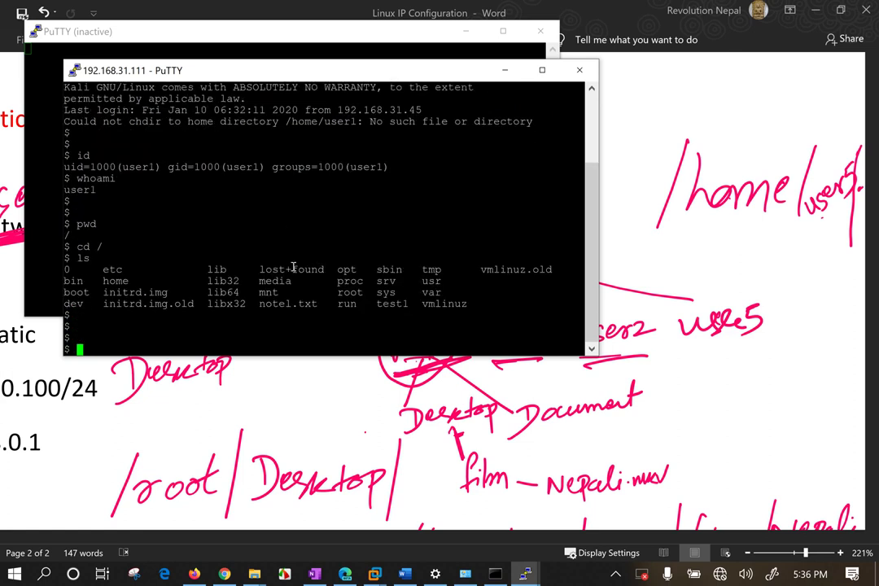
pyautogui.write('mkdir jfhdjfhdjfhdf')
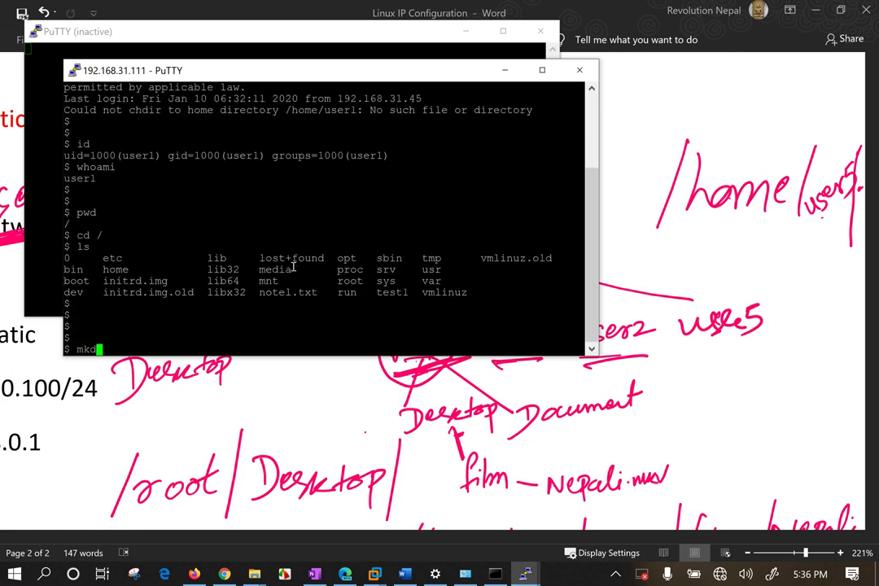
pyautogui.press('Return')
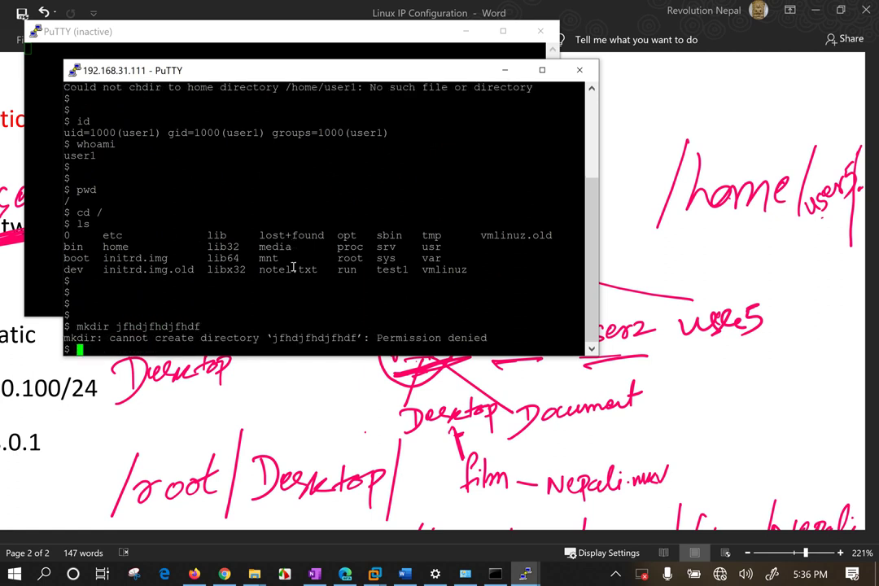
pyautogui.press('Return')
pyautogui.press('Return')
# List /home and try changing into /home/user5.
pyautogui.write('cd /ho')
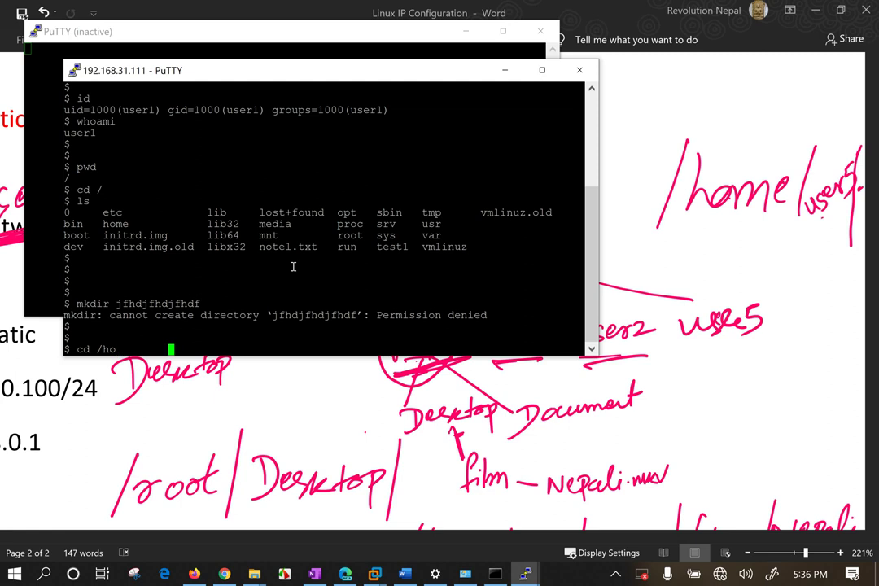
pyautogui.write('me')
pyautogui.press('Return')
pyautogui.write('ls')
pyautogui.press('Return')
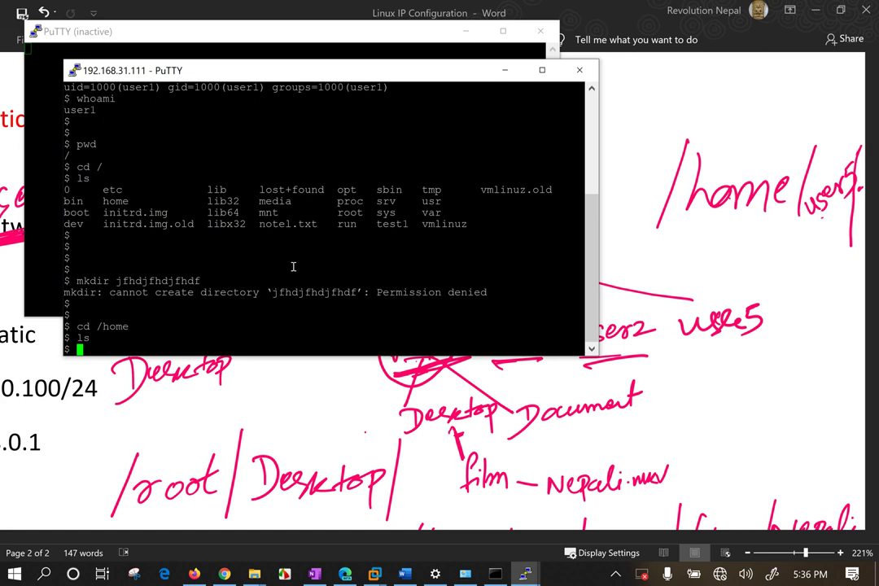
pyautogui.press('Return')
pyautogui.press('Return')
pyautogui.press('Return')
pyautogui.write('cd /ro')
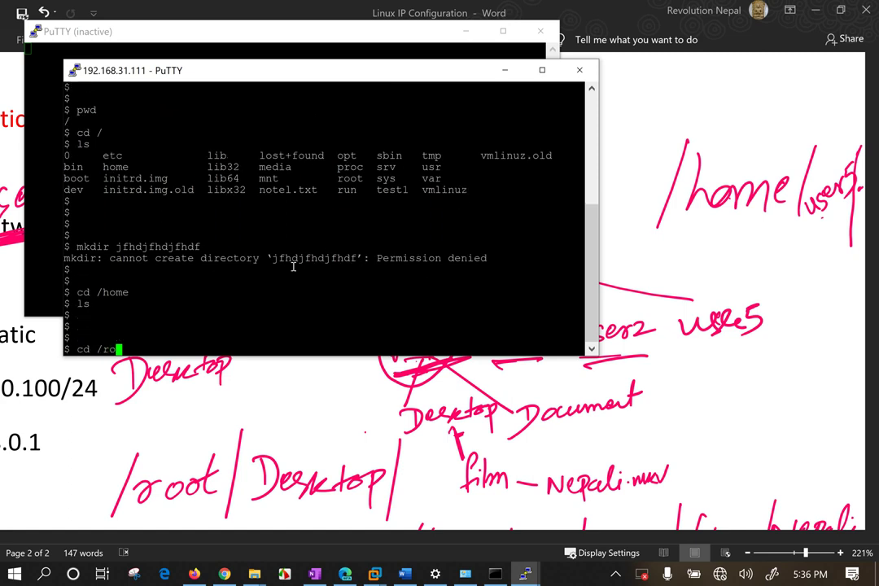
pyautogui.press('BackSpace')
pyautogui.write('home/user5')
pyautogui.press('Return')
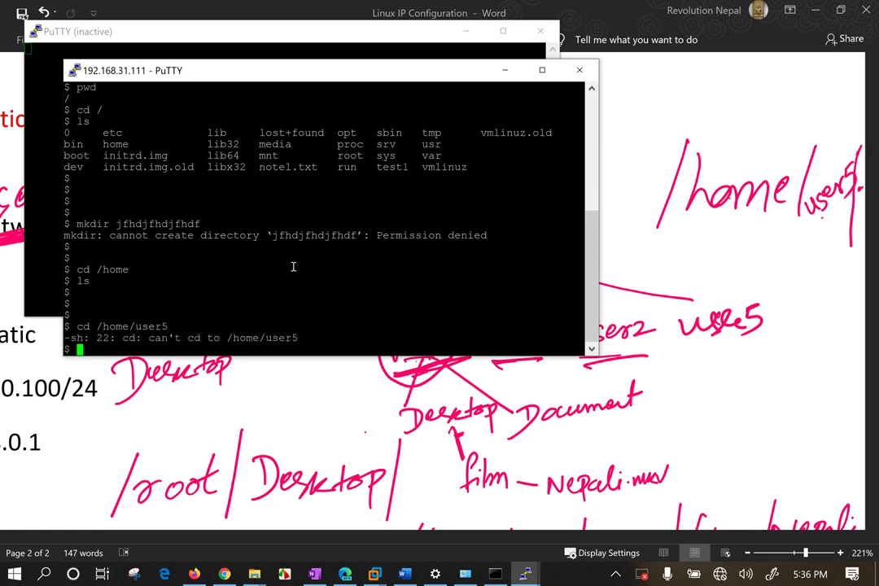
pyautogui.press('Return')
pyautogui.press('Return')
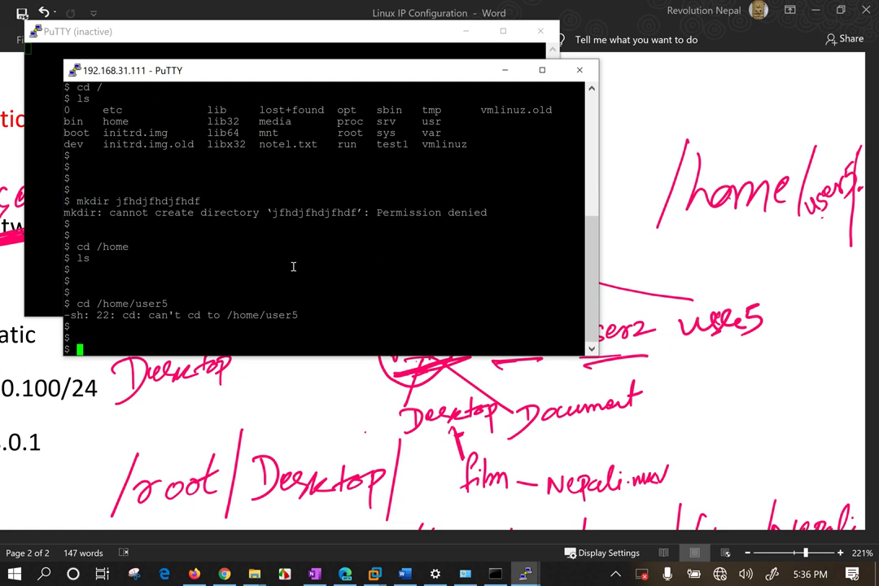
# Switch to root with su - root and confirm uid 0 with id.
pyautogui.write('su -')
pyautogui.write('root')
pyautogui.press('Return')
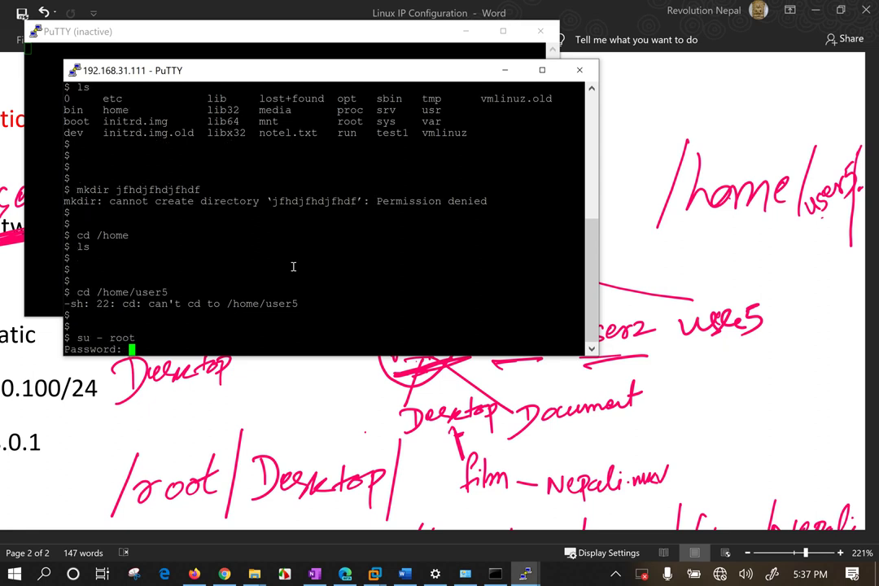
pyautogui.press('Return')
pyautogui.press('Return')
pyautogui.press('Return')
pyautogui.press('Return')
pyautogui.press('Return')
pyautogui.press('Return')
pyautogui.press('Return')
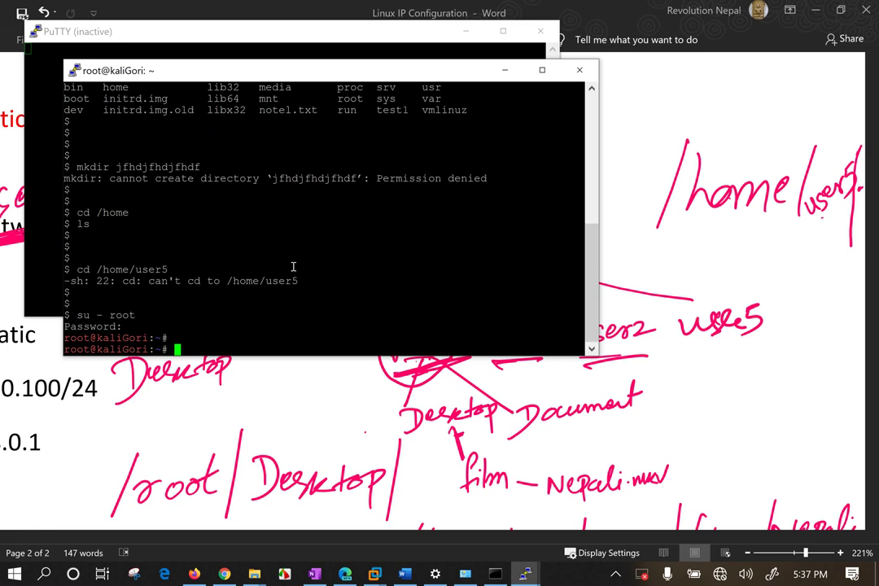
pyautogui.write('id')
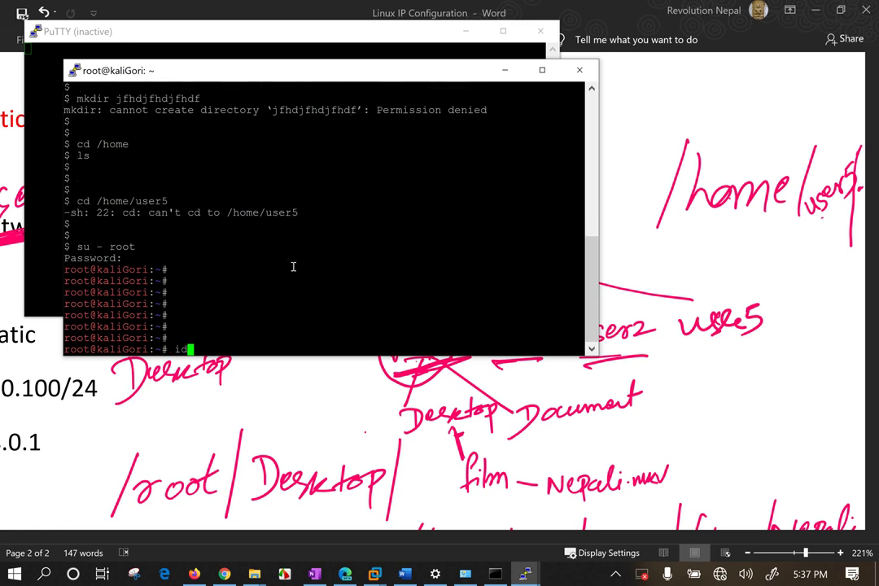
pyautogui.press('Return')
pyautogui.press('Return')
pyautogui.press('Return')
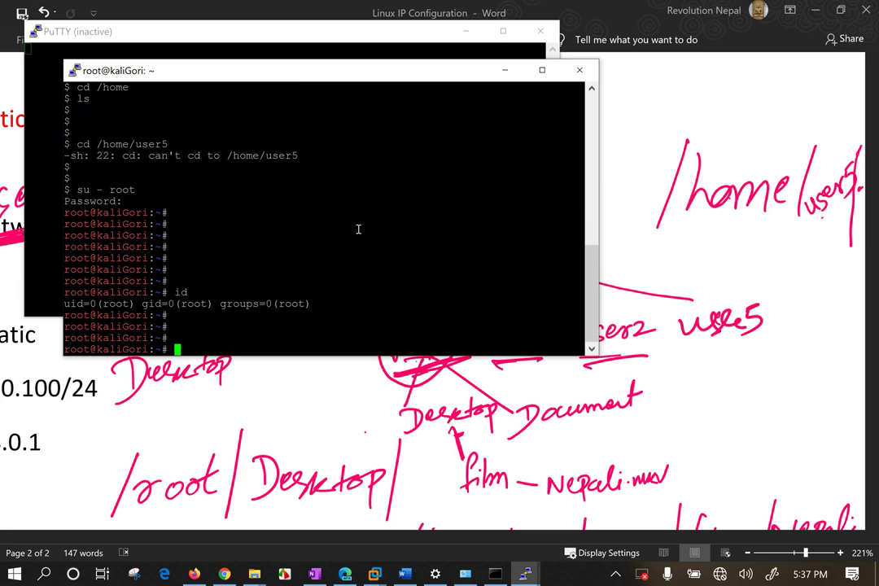
# Exit the root shell and then log out of the user1 SSH session.
pyautogui.write('exit')
pyautogui.press('Return')
pyautogui.write('exit')
pyautogui.press('Return')
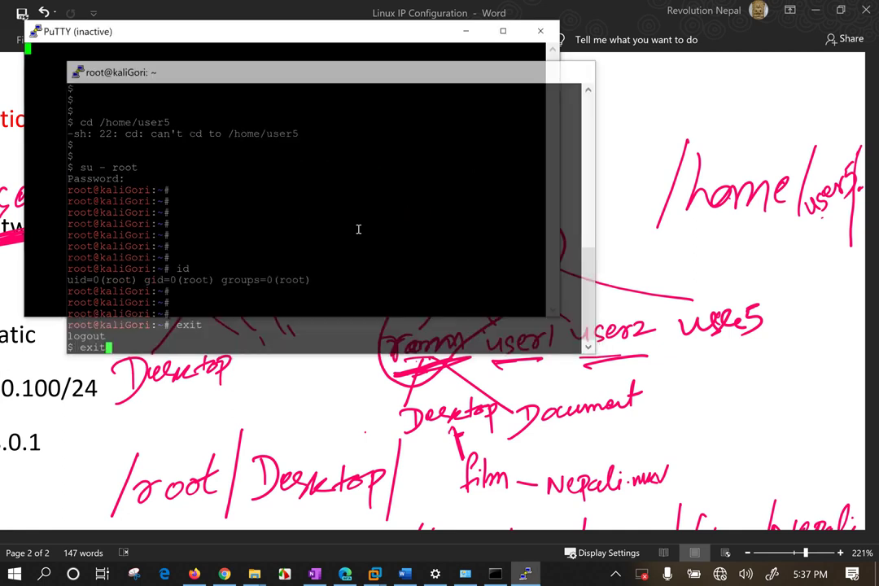
# Close the leftover PuTTY window and launch PuTTY from Start menu search.
pyautogui.click(540, 31)
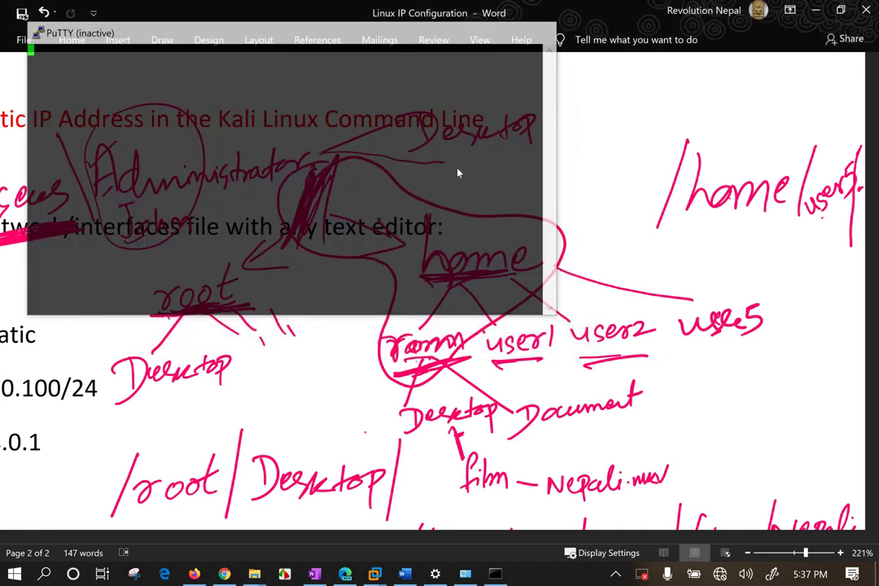
pyautogui.press('super')
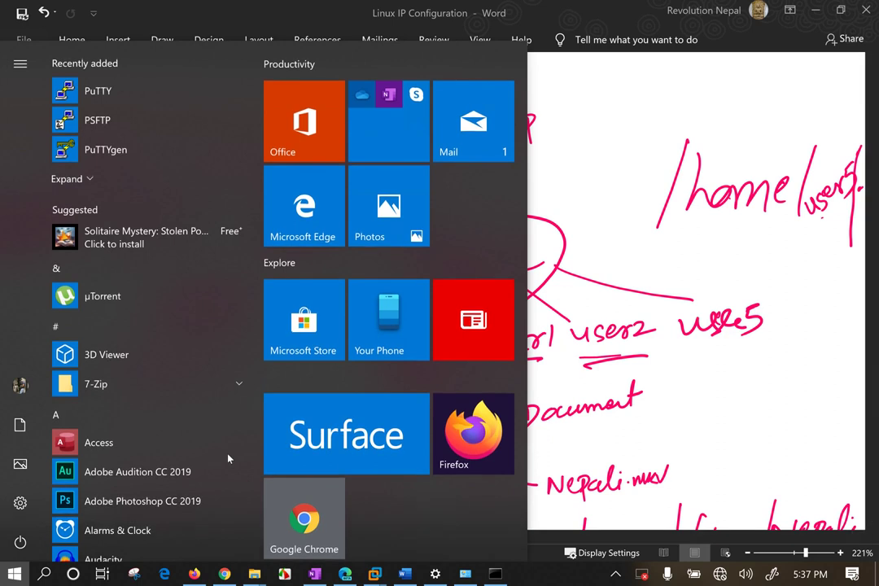
pyautogui.press('super')
pyautogui.write('putty')
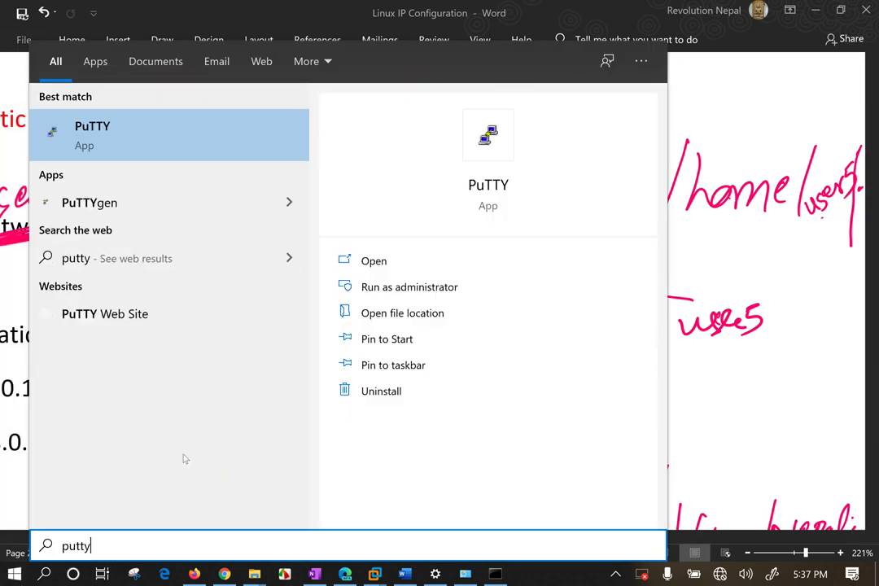
pyautogui.click(122, 133)
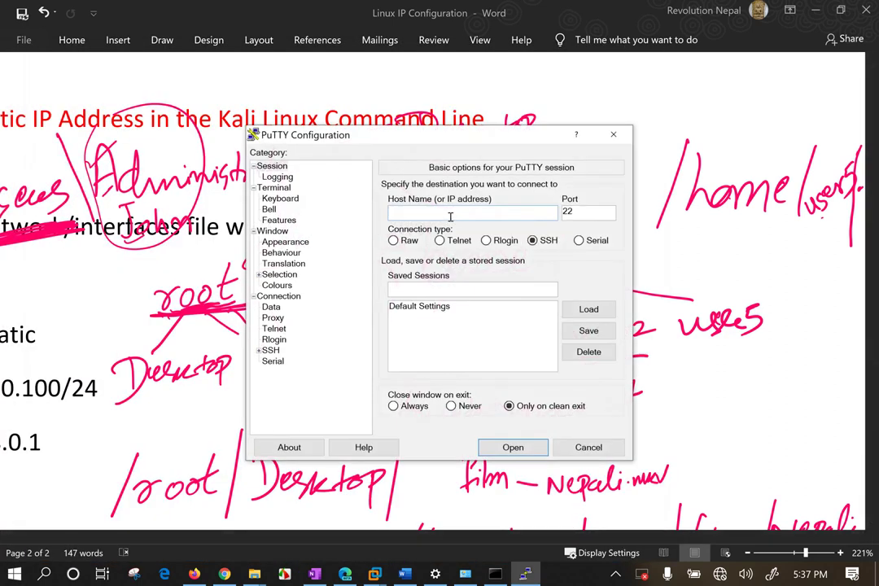
# Connect over SSH to host 192.168.31.111 on port 22.
pyautogui.write('192.168.31.111')
pyautogui.moveTo(452, 214); pyautogui.dragTo(374, 215)
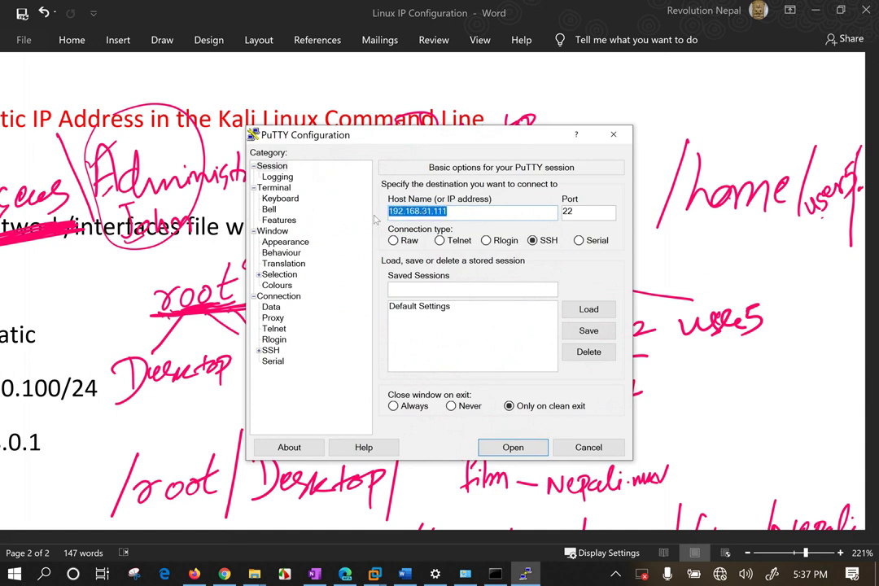
pyautogui.click(467, 210)
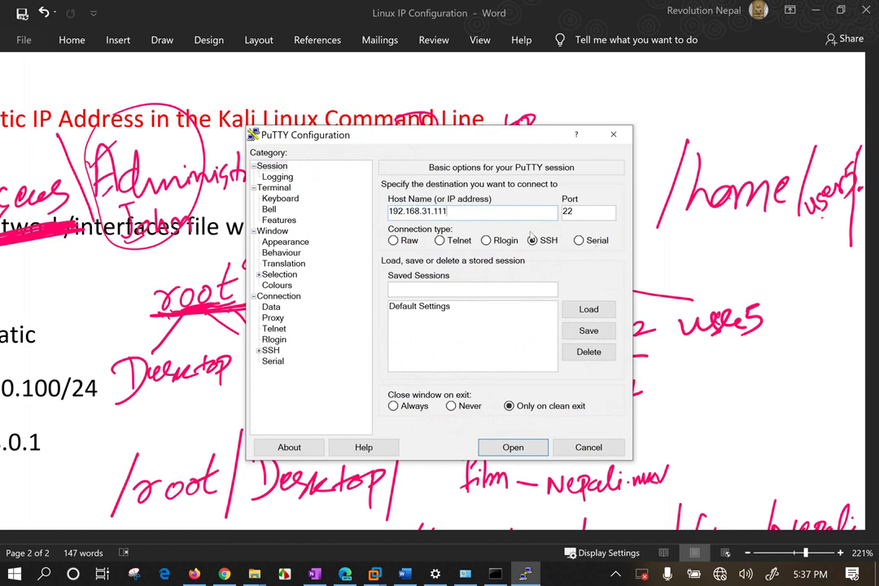
pyautogui.moveTo(577, 212); pyautogui.dragTo(548, 212)
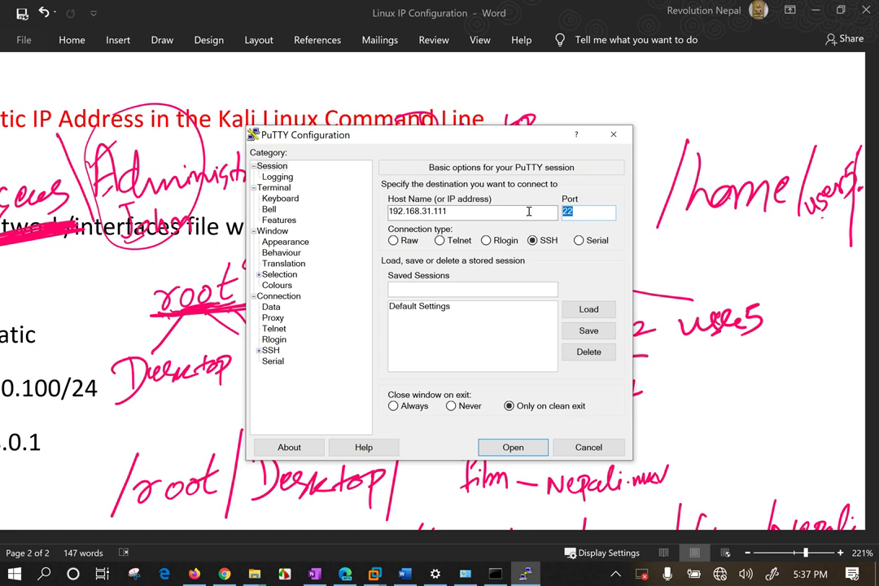
pyautogui.click(511, 447)
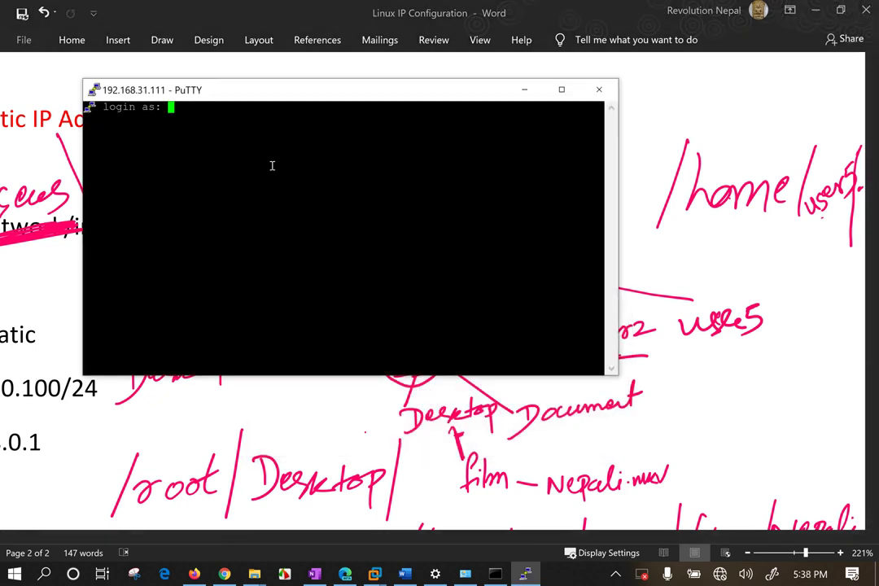
# Attempt to log in as root with the root password.
pyautogui.write('root')
pyautogui.press('Return')
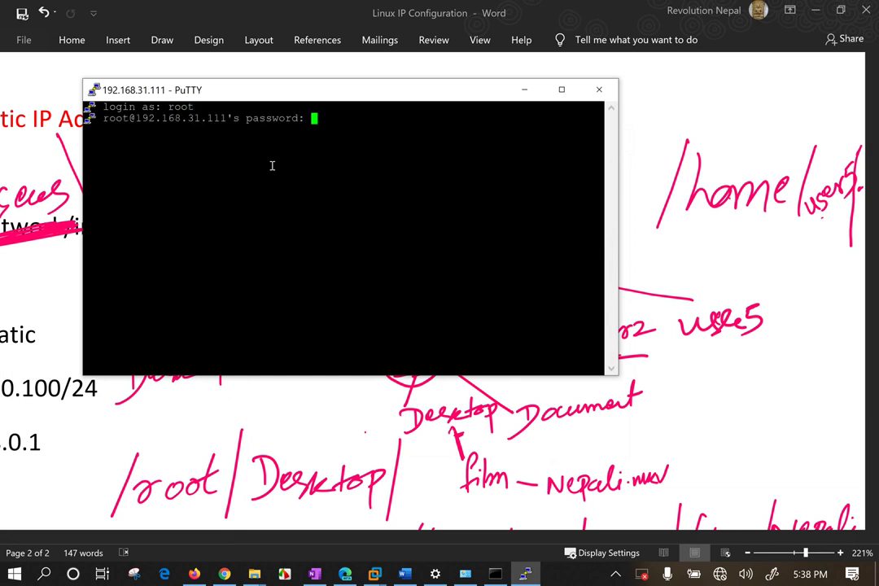
pyautogui.press('Return')
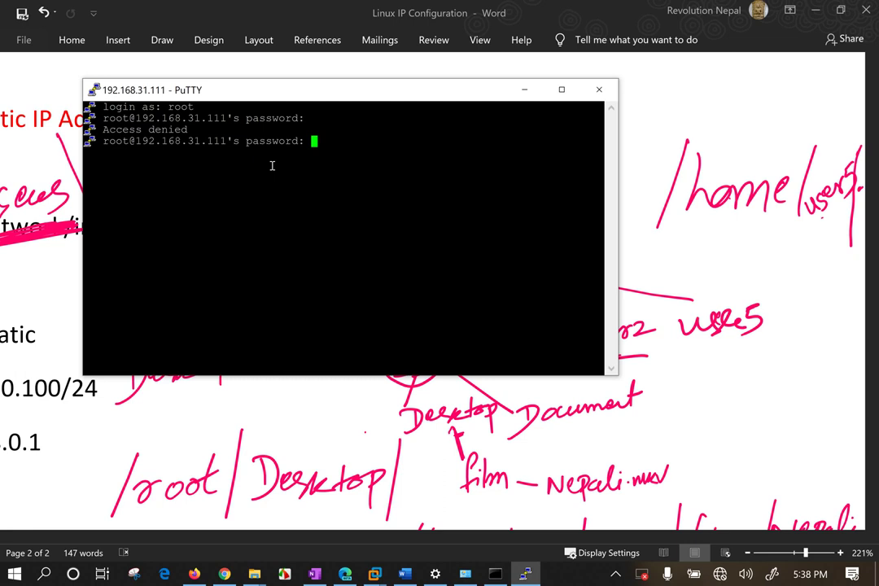
# Log in to a duplicate session as user5, then bring the Word static-IP notes forward.
pyautogui.rightClick(285, 91)
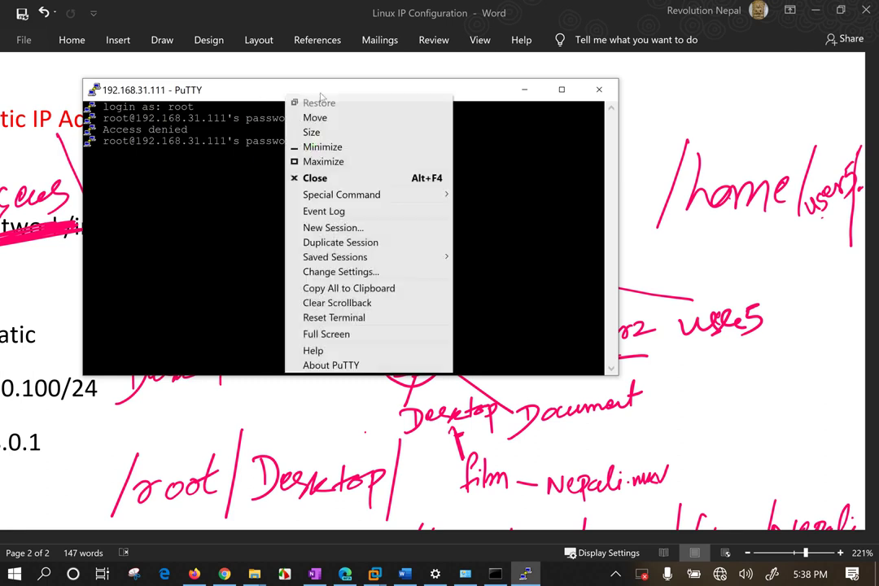
pyautogui.click(351, 243)
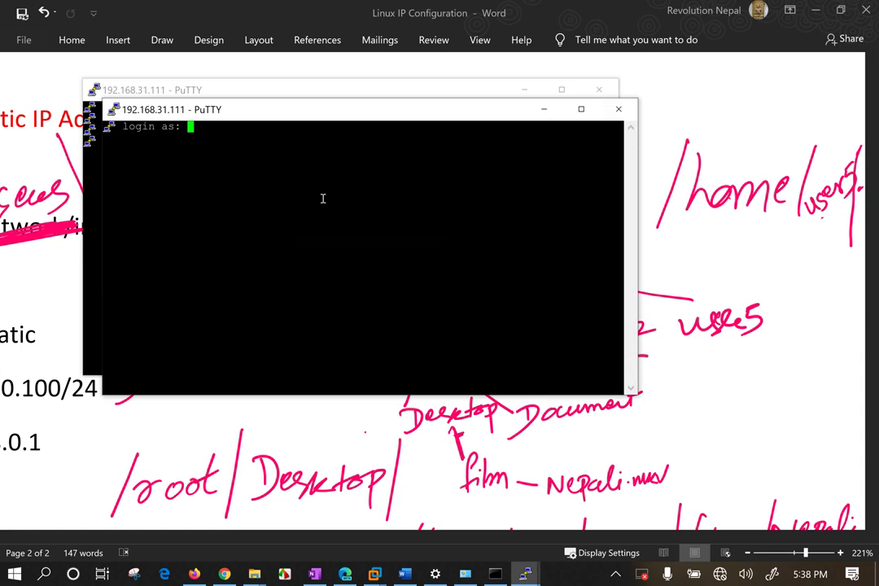
pyautogui.write('user5')
pyautogui.press('Return')
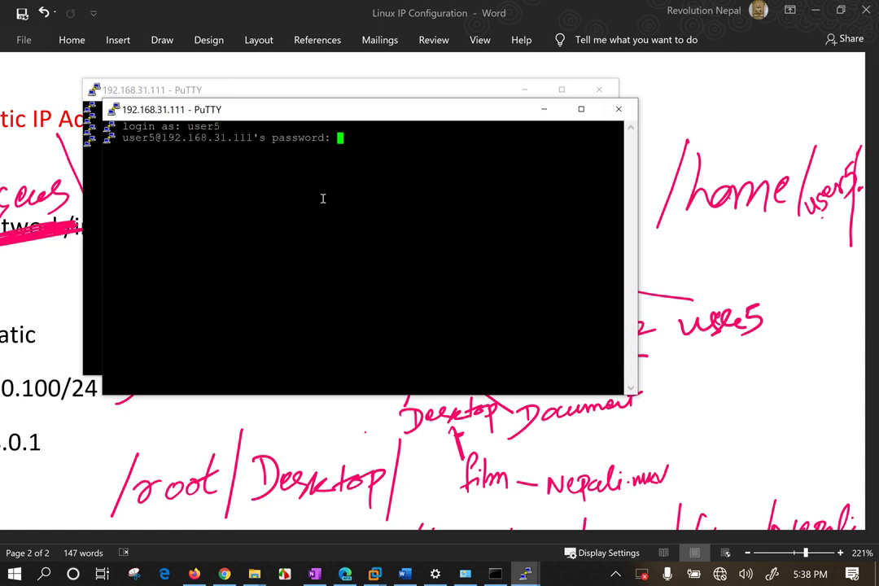
pyautogui.press('Return')
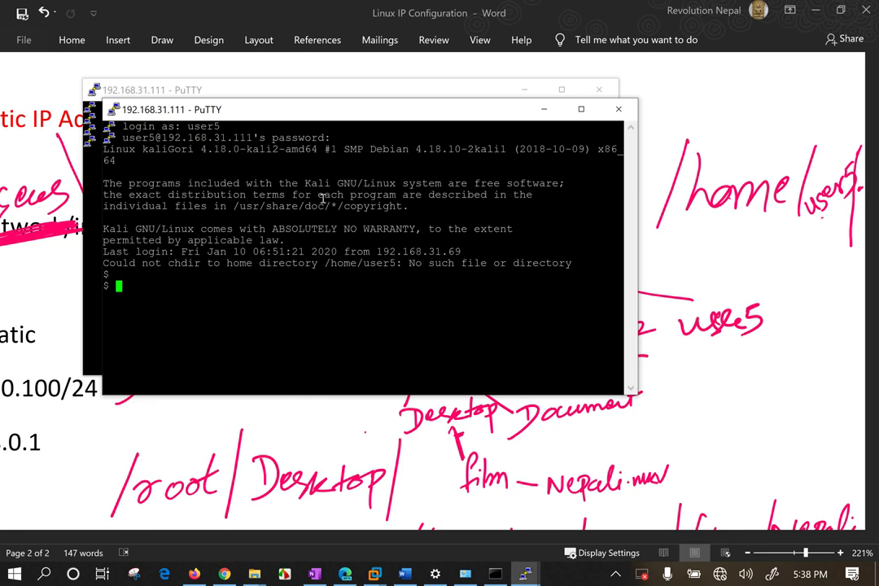
pyautogui.click(81, 350)
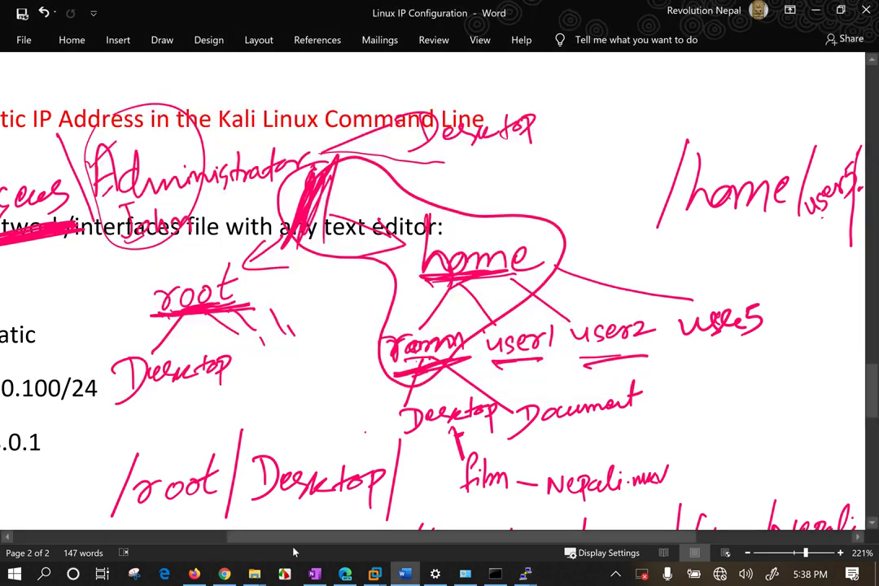
pyautogui.moveTo(294, 536); pyautogui.dragTo(130, 514)
# Copy the word 'auto' from the auto eth0 line in the Word notes.
pyautogui.click(88, 283)
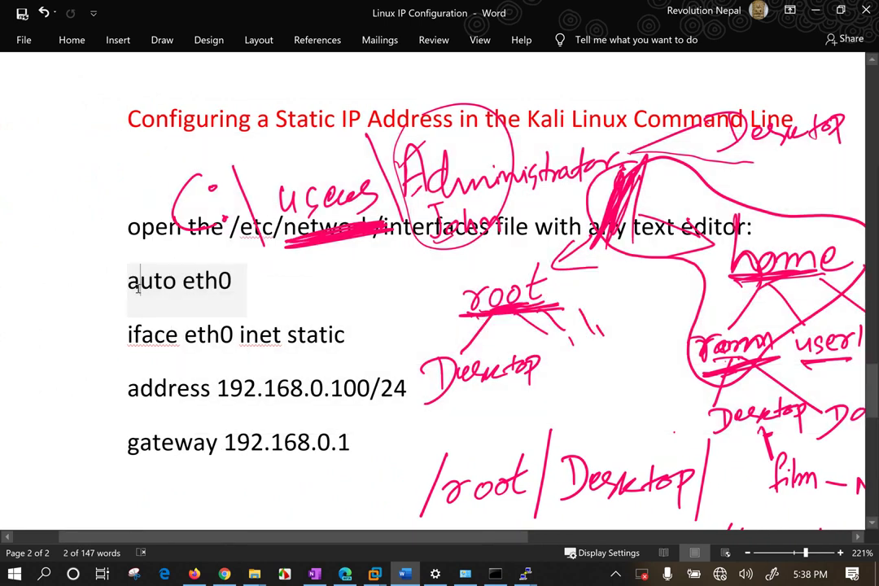
pyautogui.rightClick(139, 290)
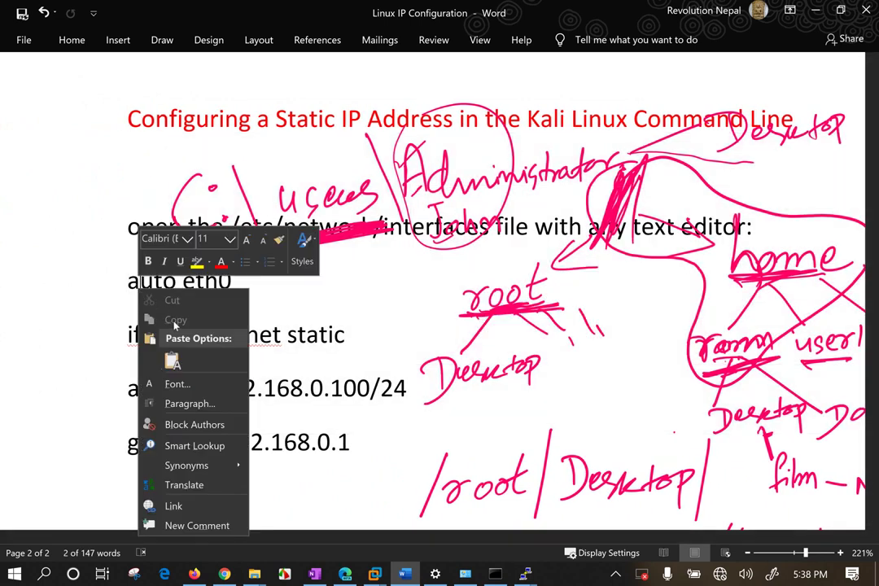
pyautogui.click(111, 307)
pyautogui.moveTo(129, 280)
pyautogui.mouseDown()
pyautogui.moveTo(244, 280)
pyautogui.moveTo(166, 281)
pyautogui.mouseUp()
pyautogui.rightClick(166, 282)
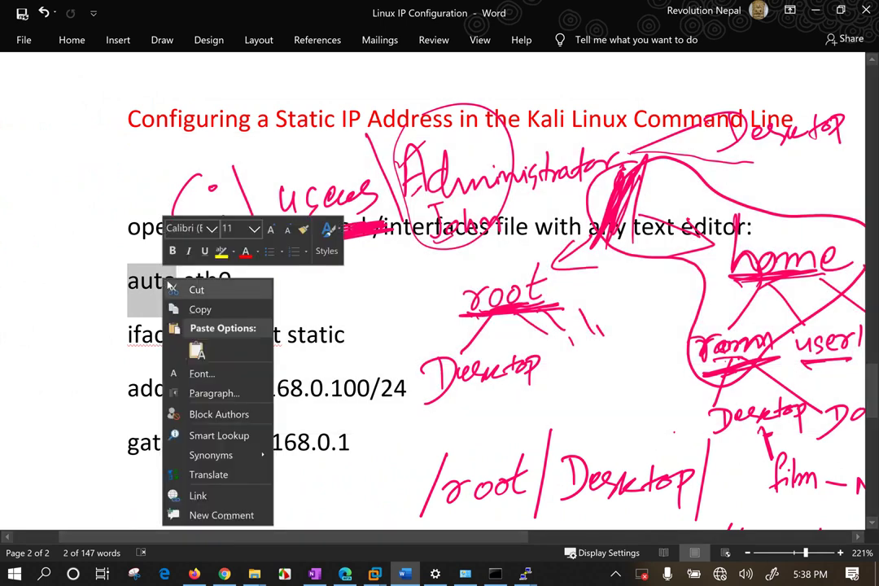
pyautogui.click(192, 307)
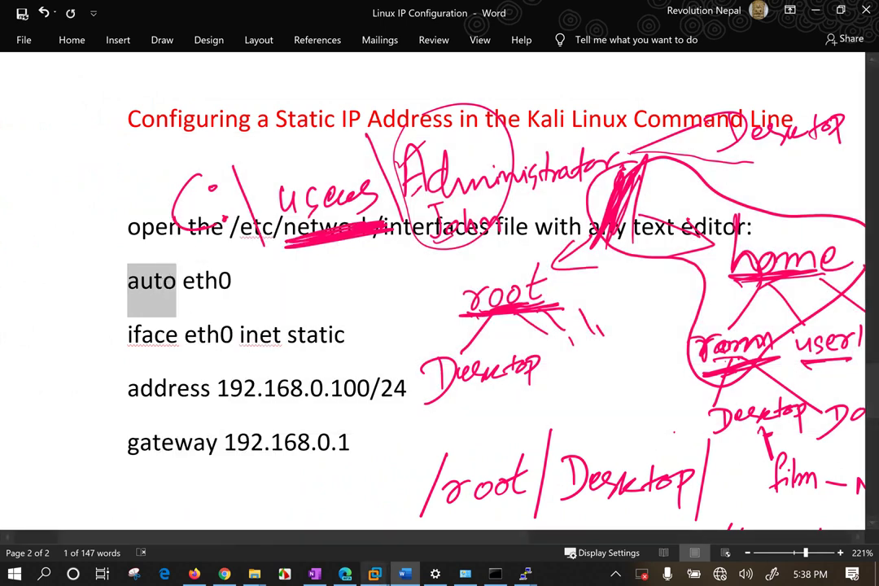
# Paste 'auto' at the user5 prompt, erase it, run exit, and minimize Word.
pyautogui.click(526, 574)
pyautogui.click(537, 550)
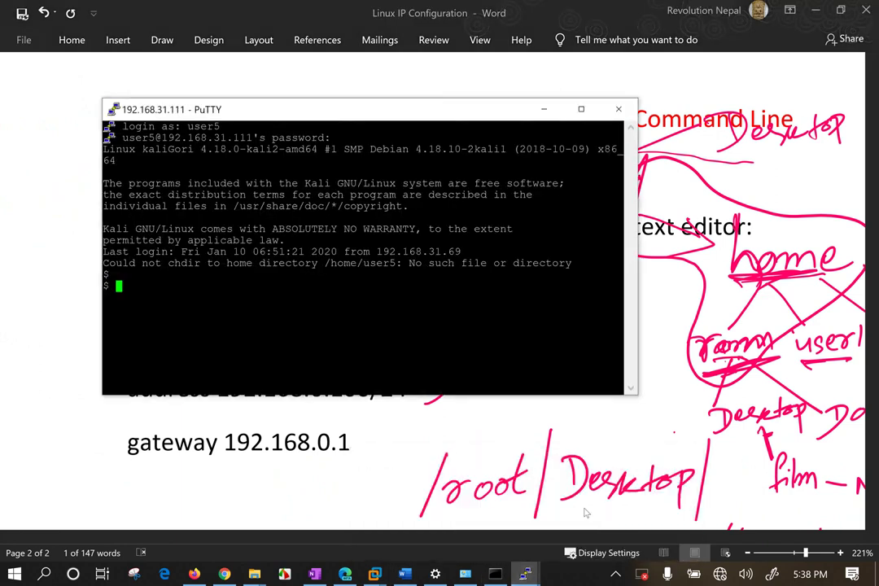
pyautogui.rightClick(208, 303)
pyautogui.press('BackSpace')
pyautogui.press('BackSpace')
pyautogui.press('BackSpace')
pyautogui.press('BackSpace')
pyautogui.press('Return')
pyautogui.press('Return')
pyautogui.press('Return')
pyautogui.press('Return')
pyautogui.press('Return')
pyautogui.write('exit')
pyautogui.press('Return')
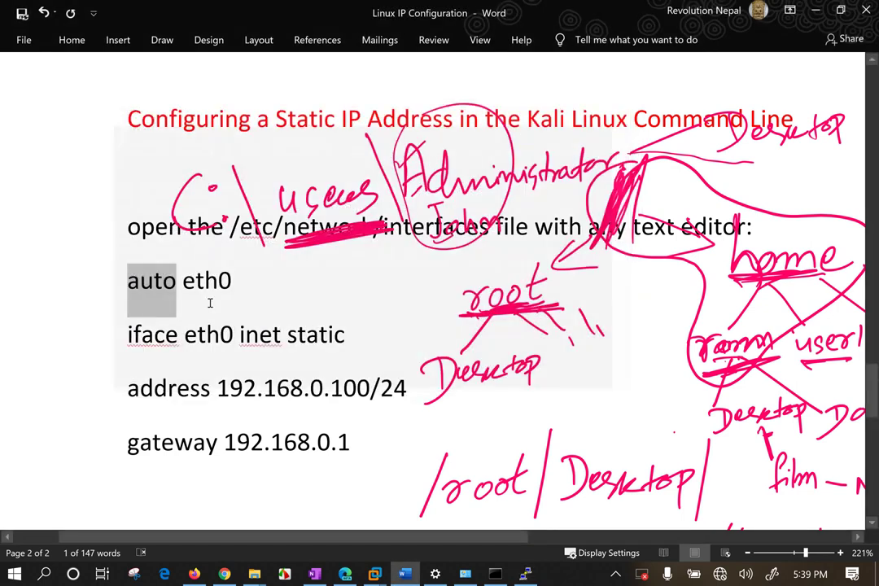
pyautogui.click(817, 9)
# Close the stuck root-login PuTTY window, confirm the exit, and minimize OneNote.
pyautogui.moveTo(448, 155); pyautogui.dragTo(547, 156)
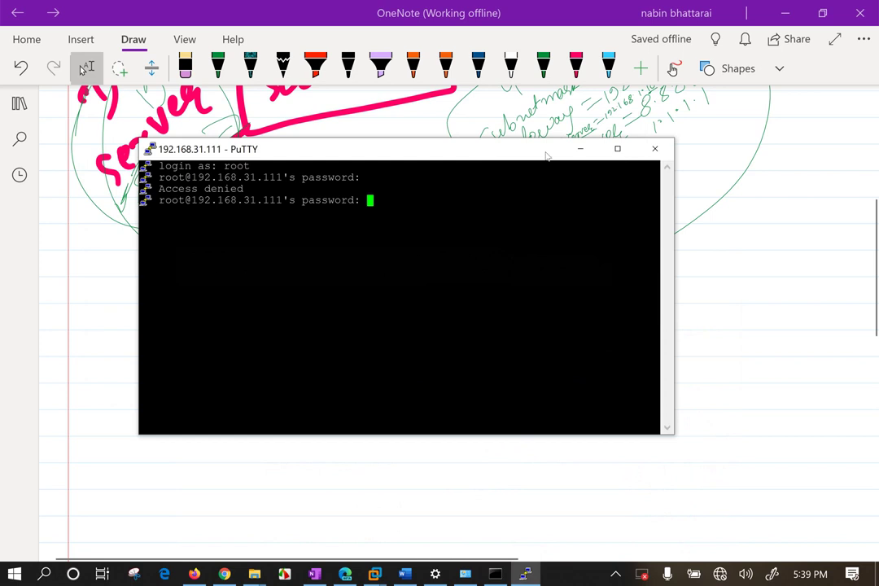
pyautogui.click(655, 148)
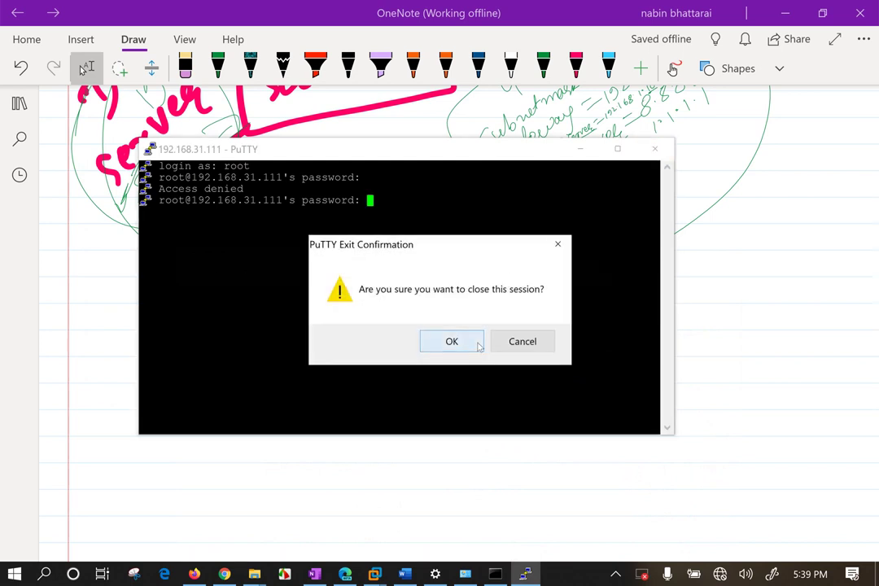
pyautogui.click(452, 341)
pyautogui.click(785, 13)
pyautogui.moveTo(477, 111); pyautogui.dragTo(619, 356)
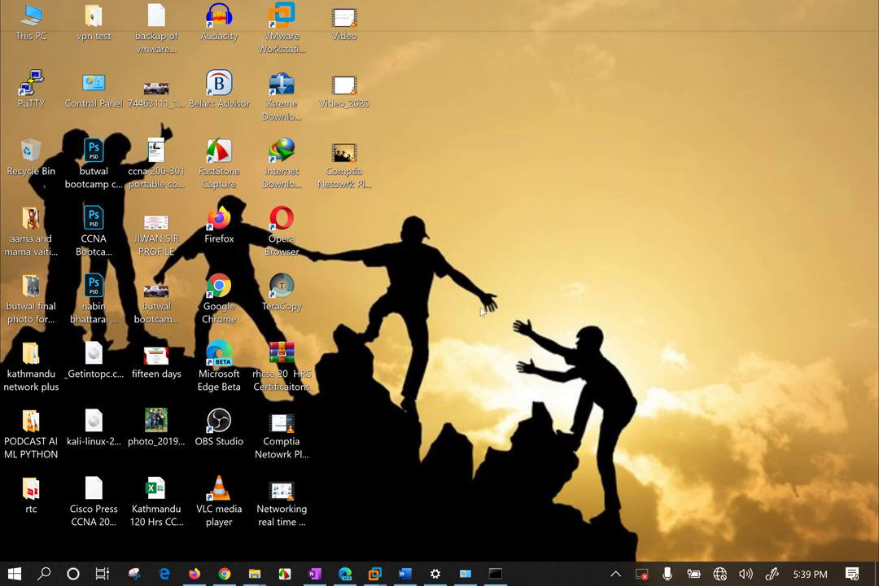
# Switch Windows Wi-Fi from the no-internet comTIA network to kalash123.
pyautogui.moveTo(483, 181); pyautogui.dragTo(551, 355)
pyautogui.click(616, 574)
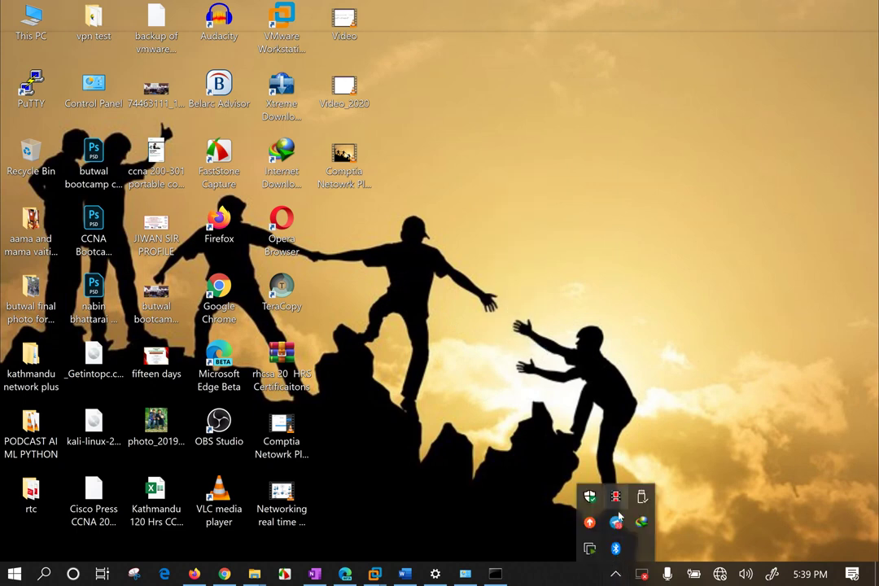
pyautogui.click(530, 310)
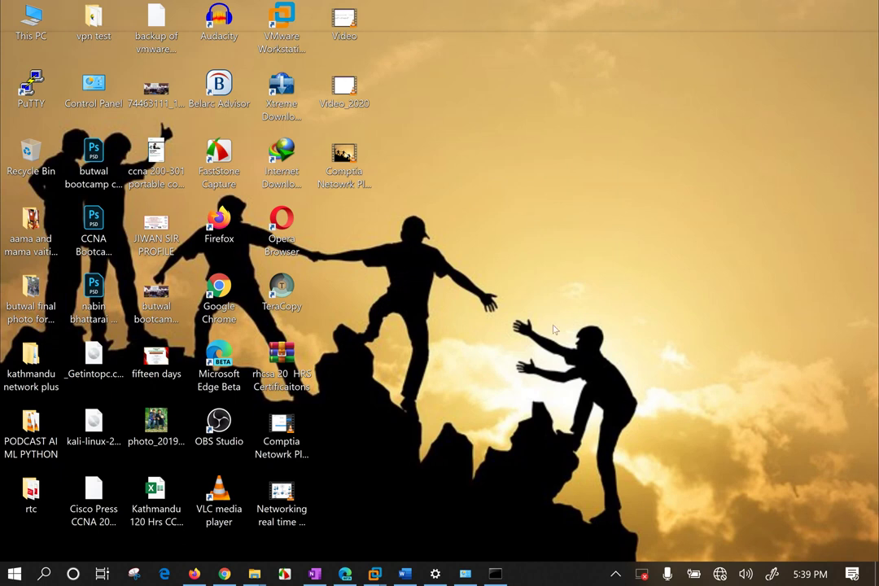
pyautogui.press('super')
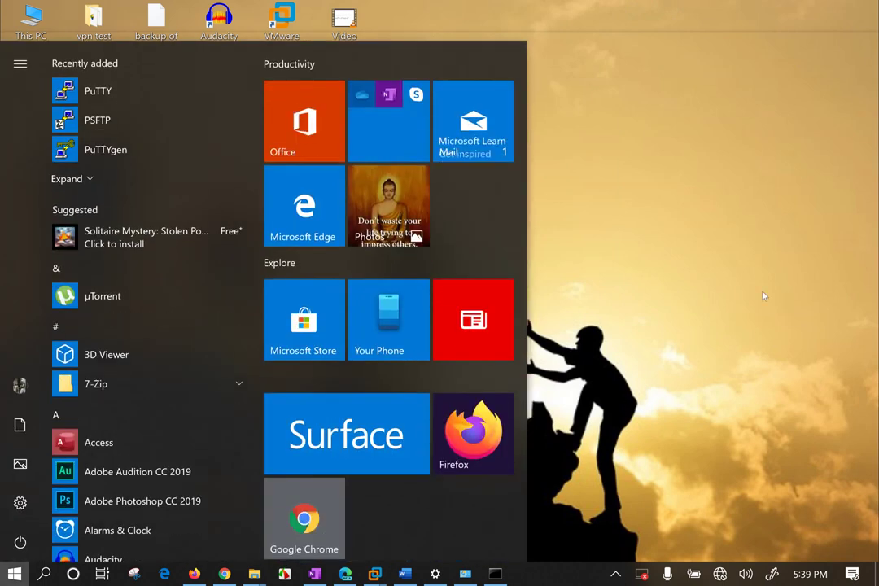
pyautogui.click(608, 318)
pyautogui.click(720, 575)
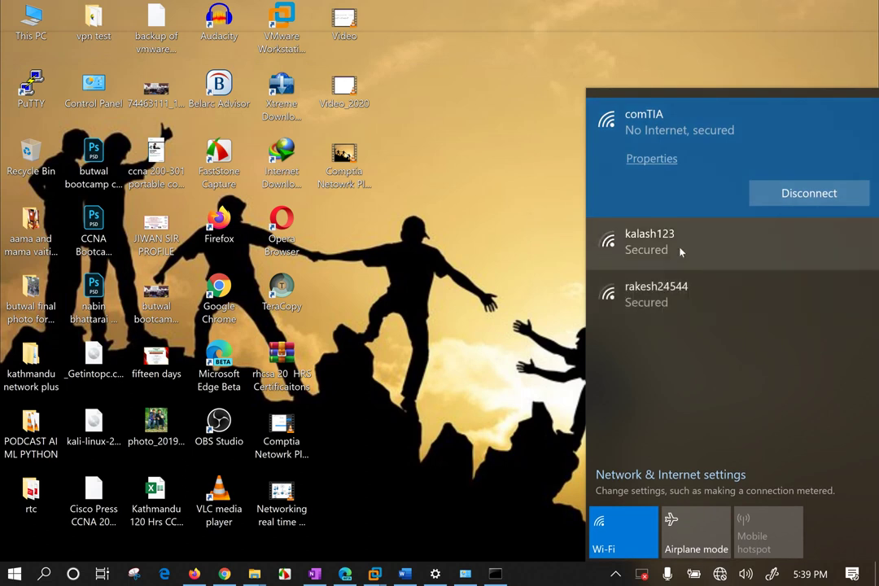
pyautogui.click(681, 247)
pyautogui.click(779, 245)
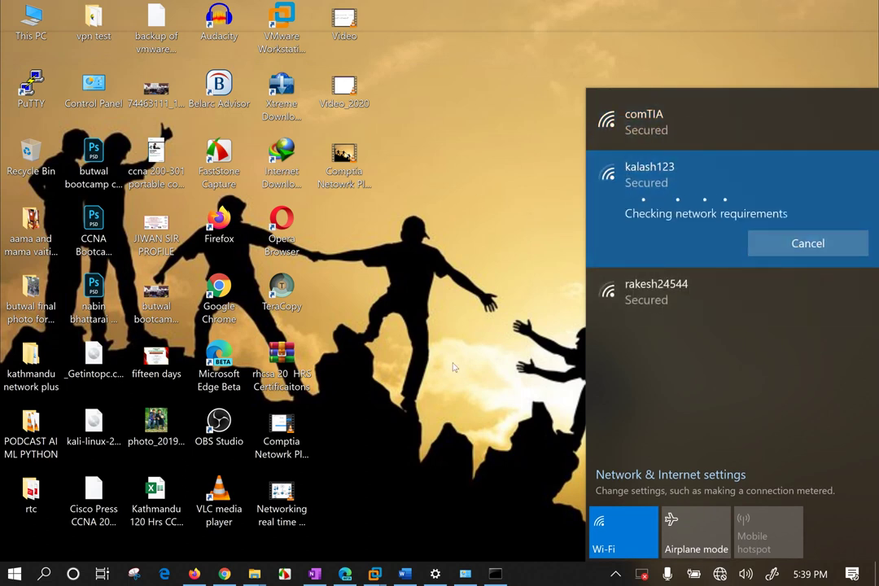
pyautogui.click(339, 404)
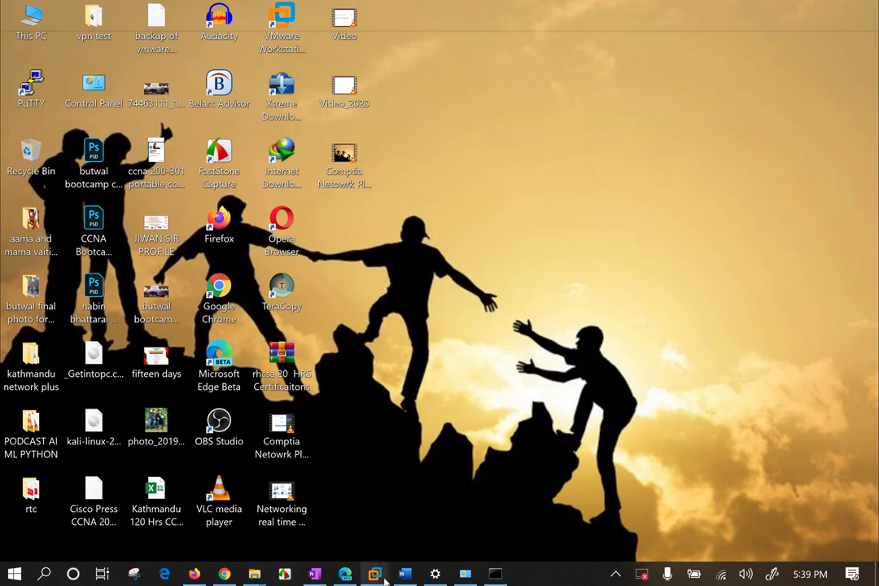
# Restore Chrome, close the PuTTY download tabs, and open a new tab.
pyautogui.moveTo(224, 576)
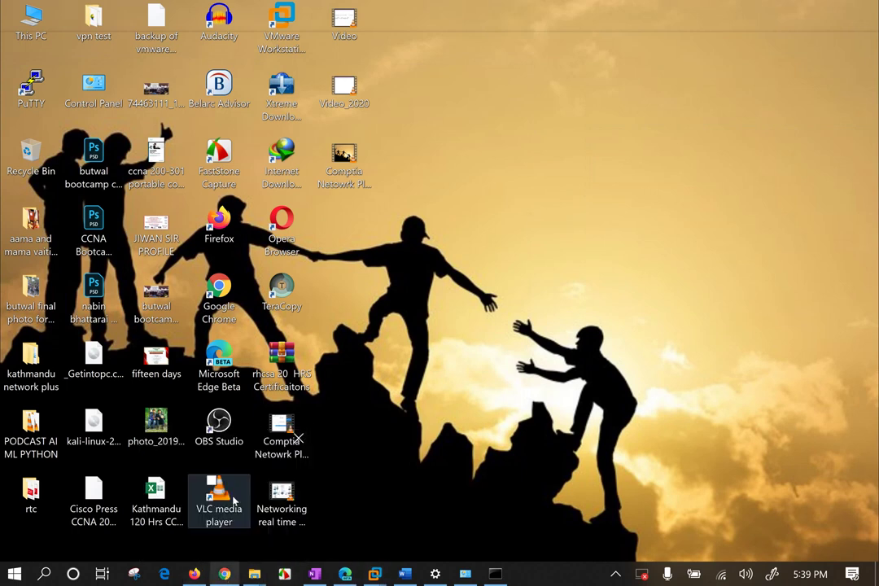
pyautogui.click(235, 501)
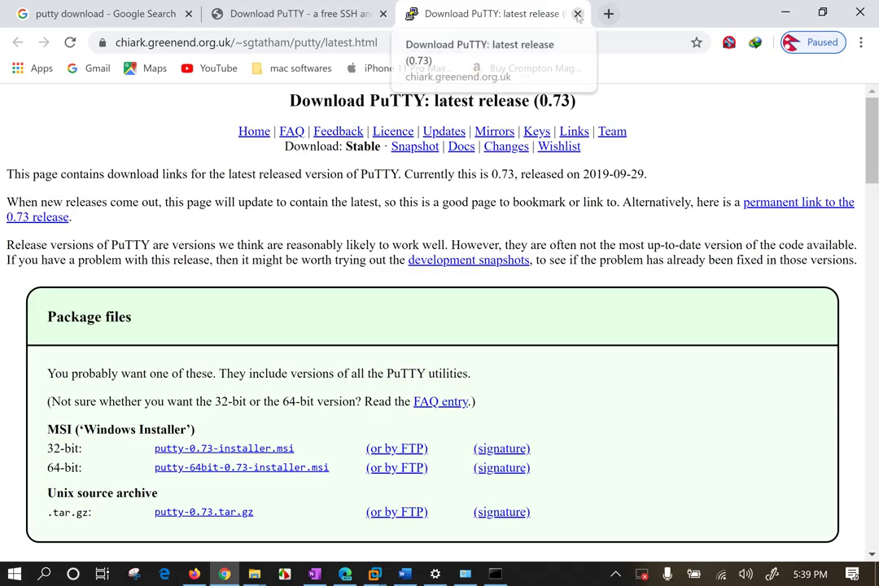
pyautogui.click(577, 14)
pyautogui.click(382, 15)
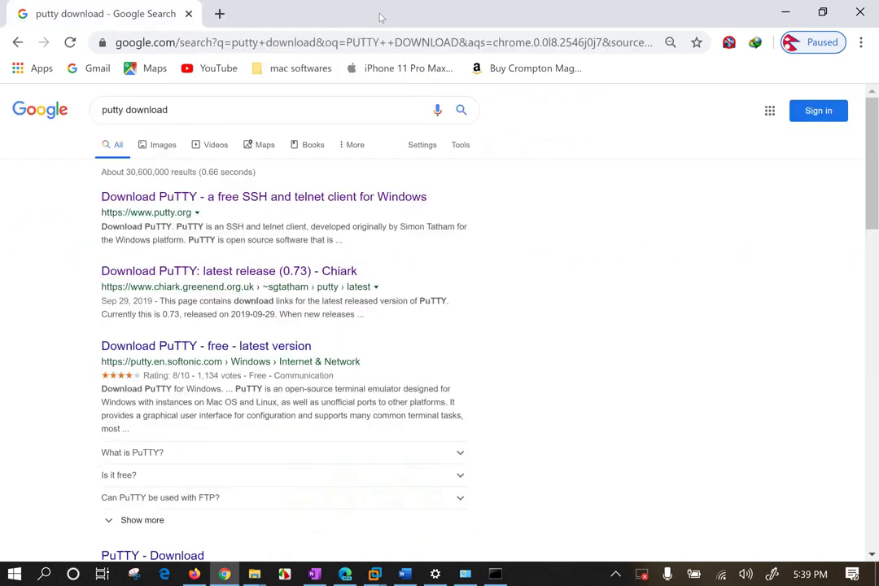
pyautogui.click(218, 13)
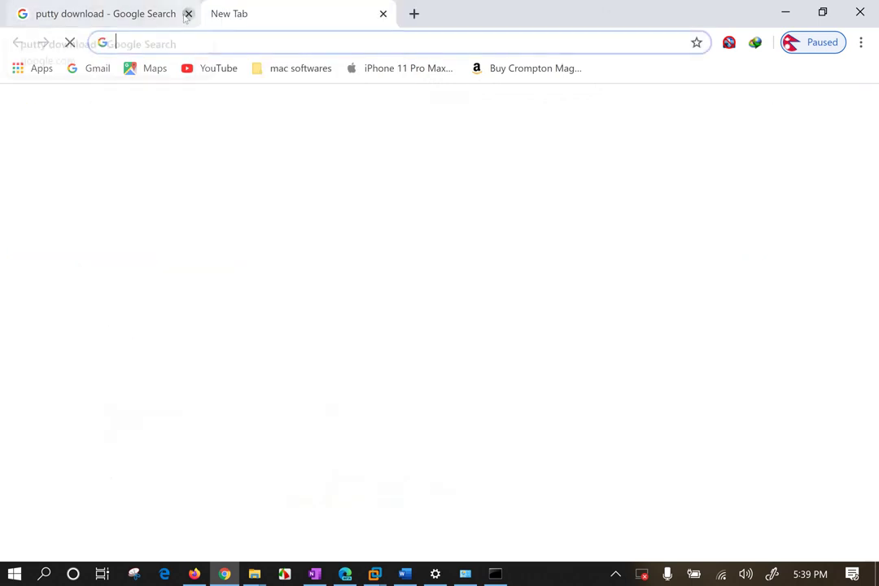
pyautogui.click(188, 14)
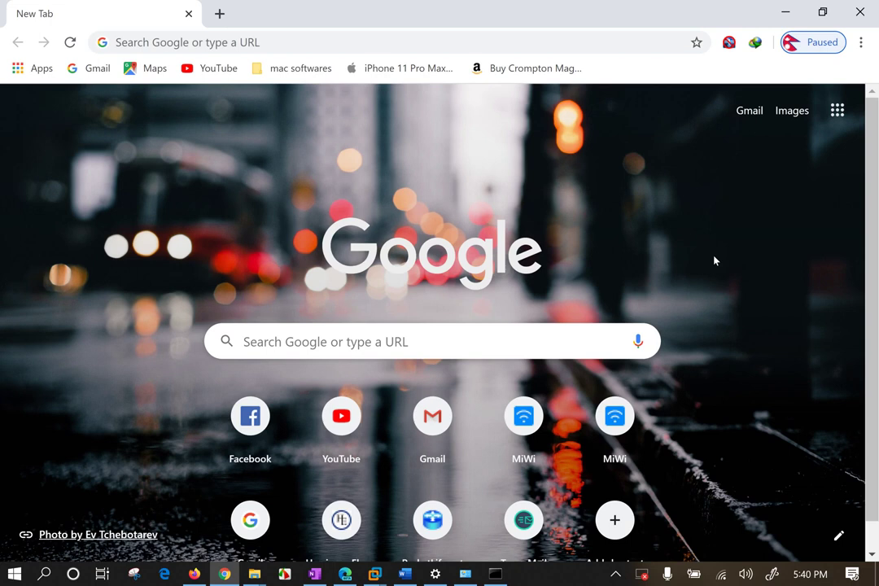
# Search Google for winscp and zoom in on the results.
pyautogui.click(274, 37)
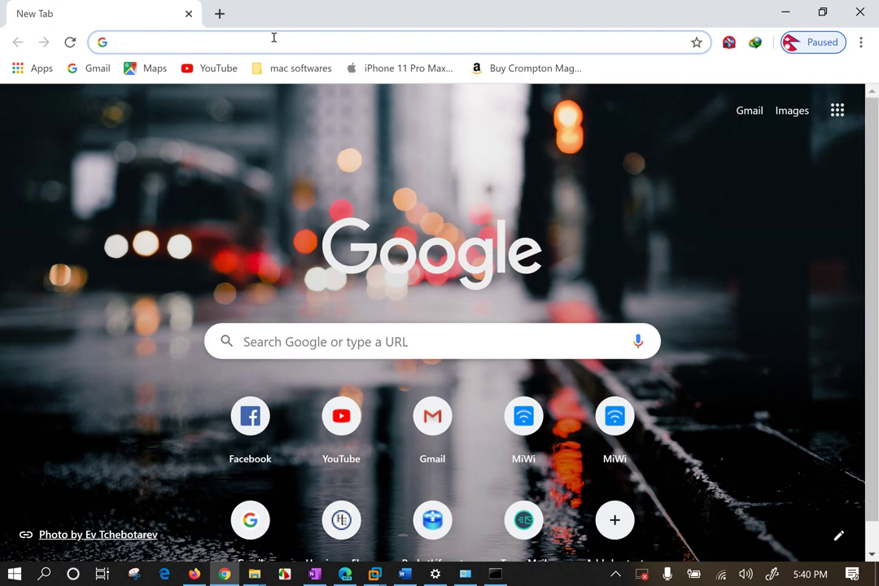
pyautogui.write('winscp')
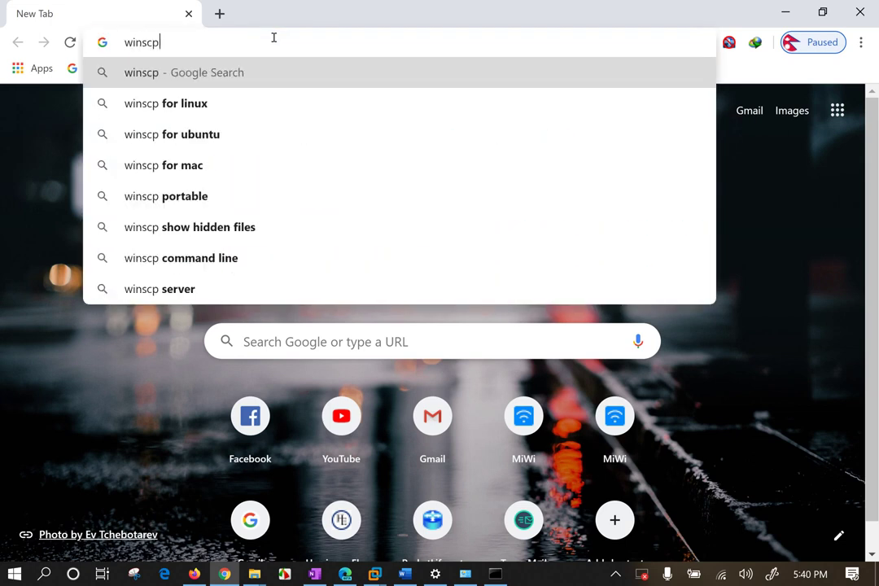
pyautogui.press('Return')
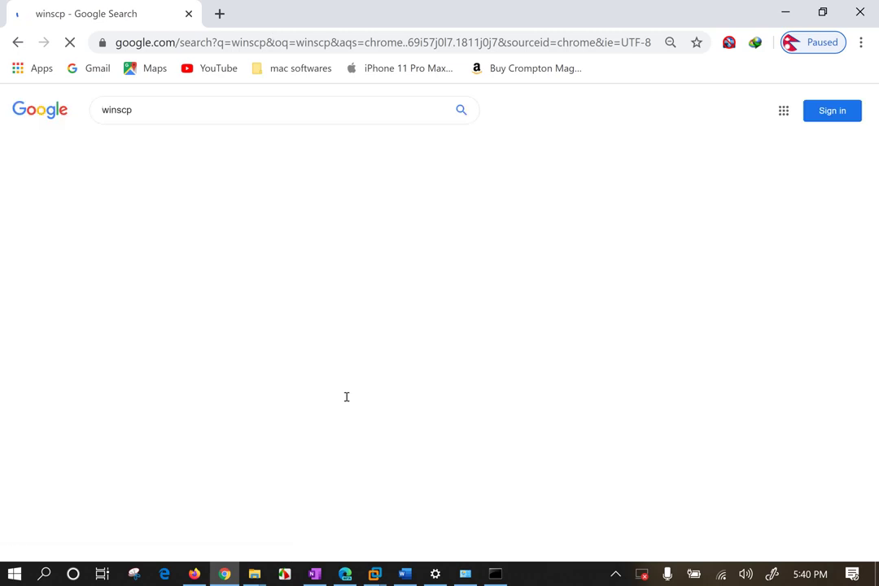
pyautogui.hotkey('ctrl', '+')
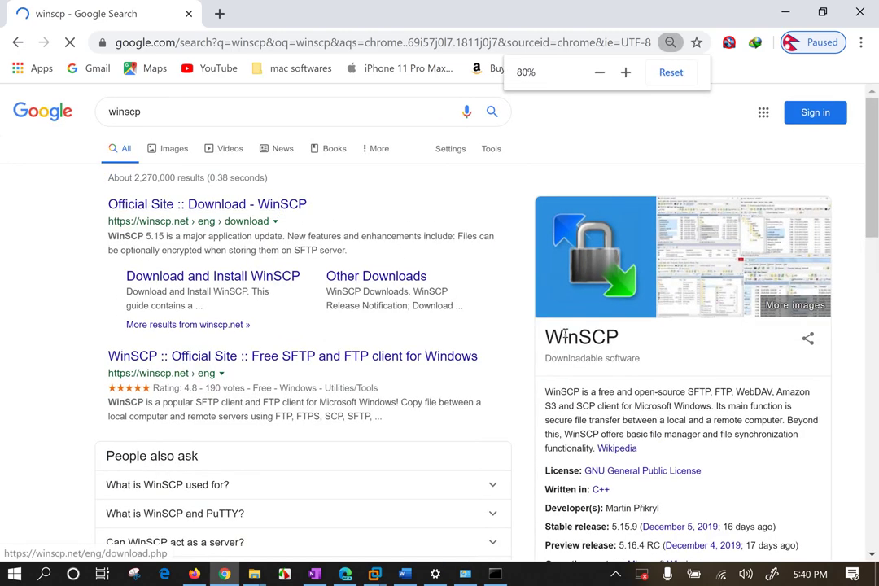
pyautogui.doubleClick(617, 339)
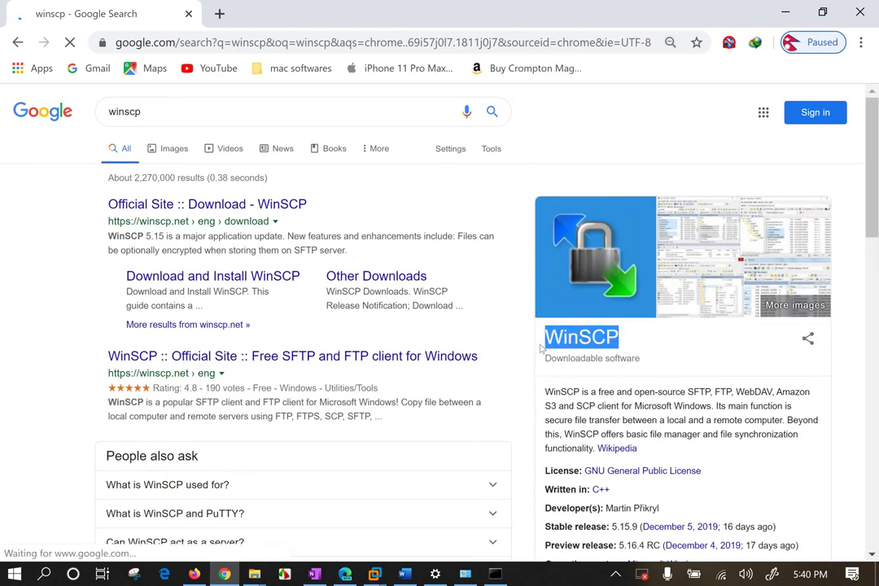
pyautogui.click(425, 221)
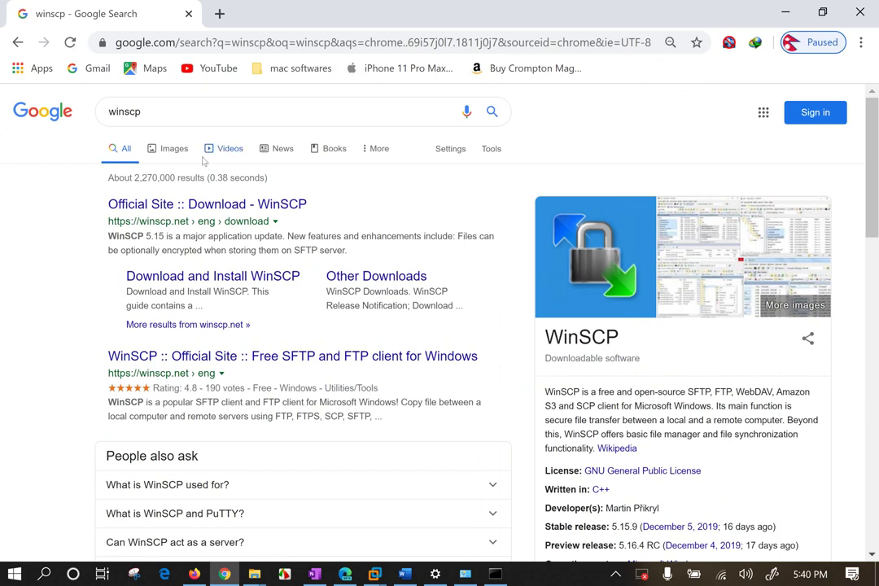
# On winscp.net, start the 'Download WinSCP 5.15.9 (9.4 MB)' installer download.
pyautogui.click(227, 207)
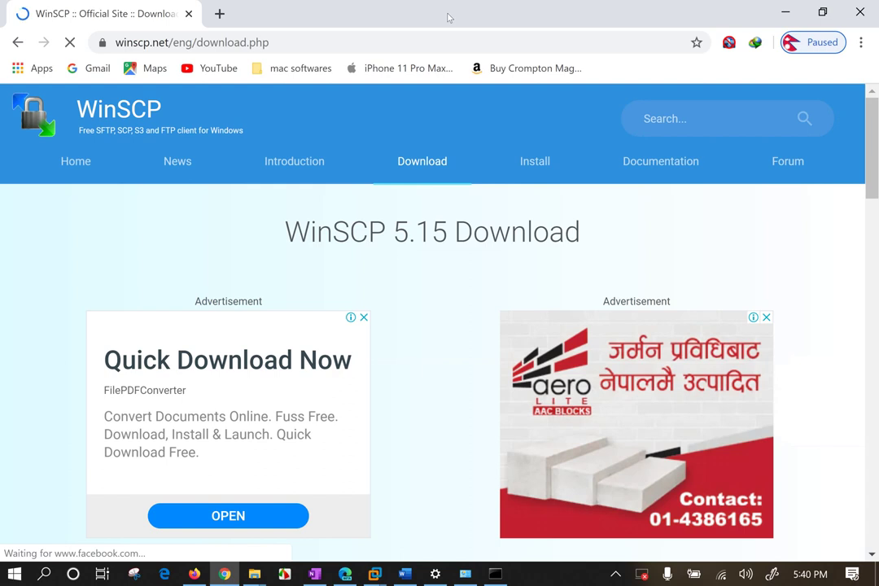
pyautogui.scroll(-1, 393, 366)
pyautogui.scroll(-2, 394, 366)
pyautogui.scroll(-2, 522, 439)
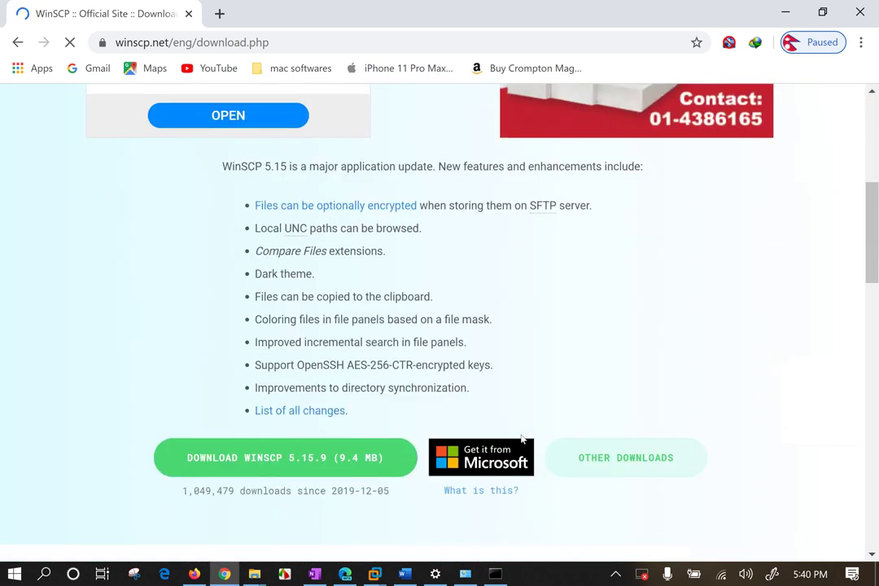
pyautogui.scroll(-2, 521, 439)
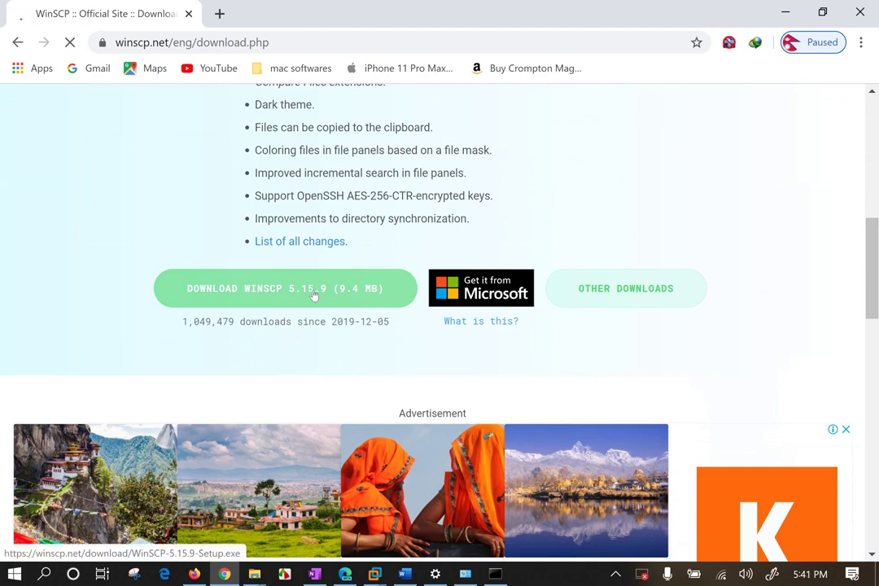
pyautogui.click(242, 288)
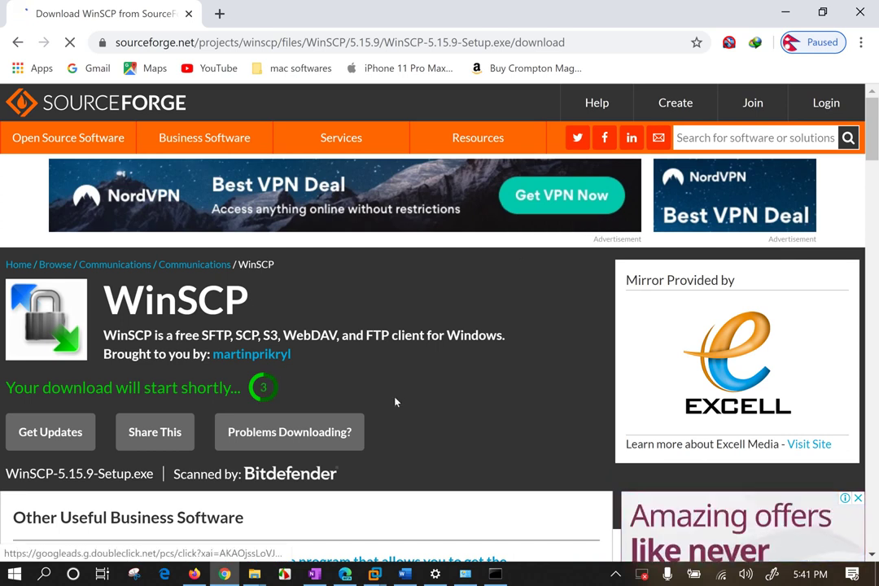
# Start IDM's download of WinSCP-5.15.9-Setup.exe and reposition its progress window beside the SourceForge page.
pyautogui.scroll(-1, 443, 362)
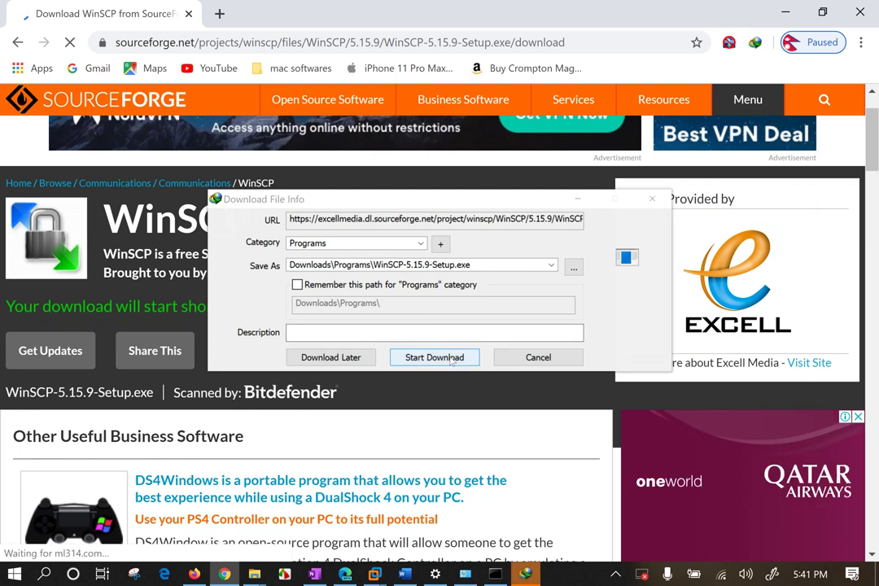
pyautogui.click(446, 358)
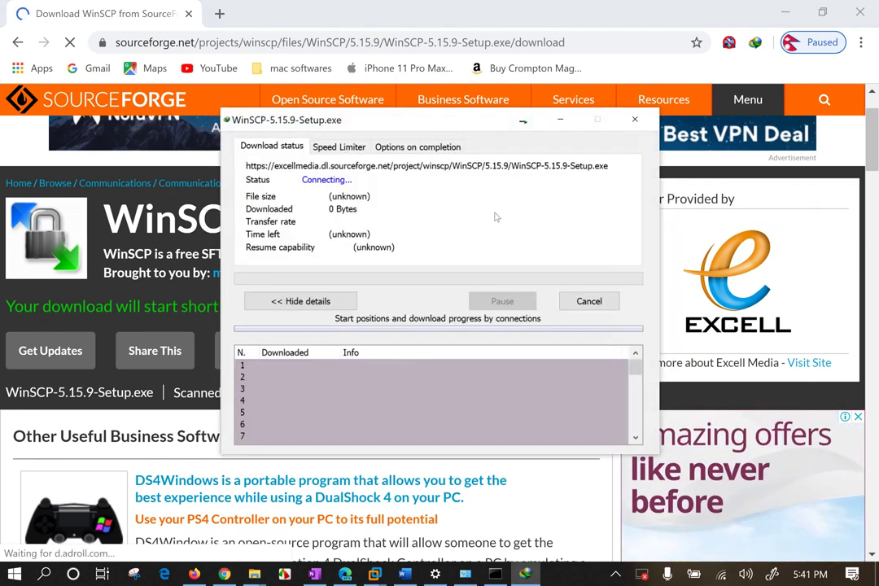
pyautogui.moveTo(464, 124); pyautogui.dragTo(416, 209)
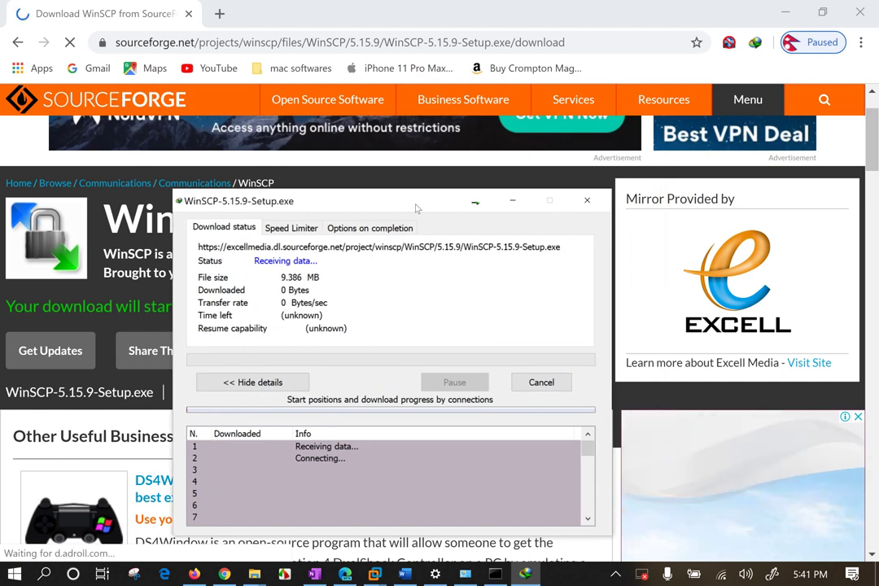
pyautogui.moveTo(416, 209); pyautogui.dragTo(415, 194)
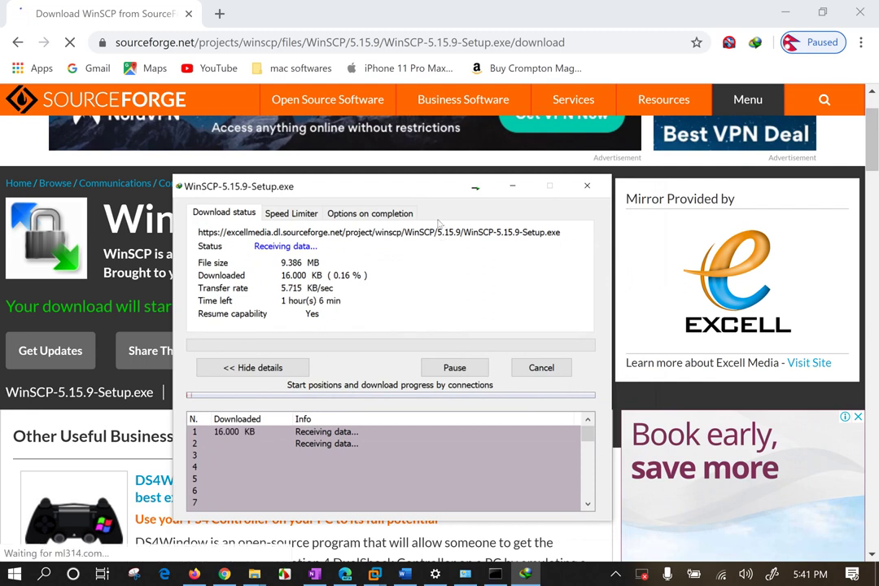
pyautogui.moveTo(432, 195); pyautogui.dragTo(427, 164)
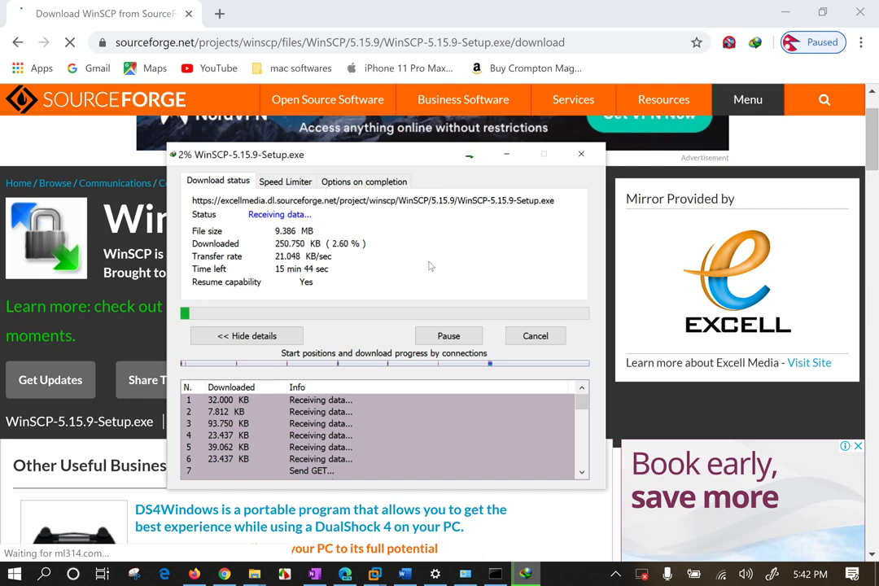
pyautogui.moveTo(432, 161); pyautogui.dragTo(433, 190)
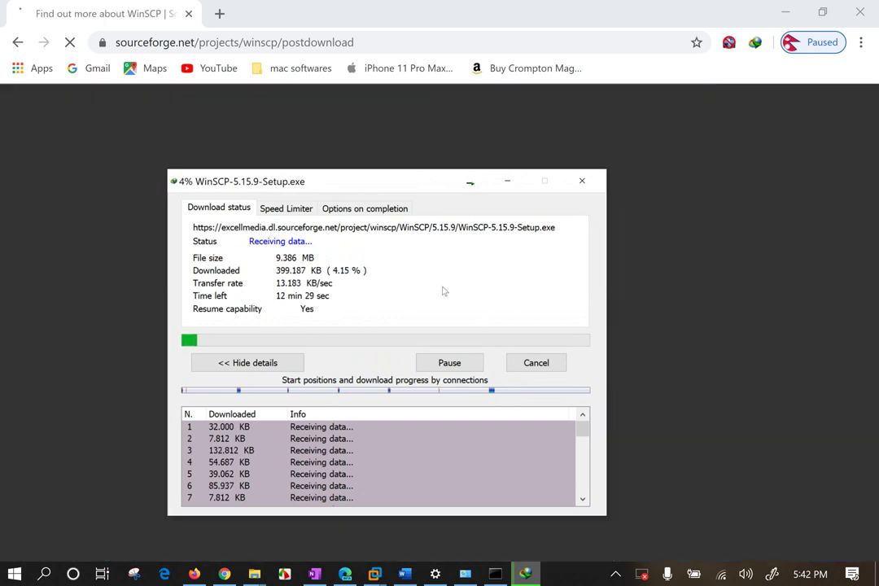
pyautogui.click(419, 5)
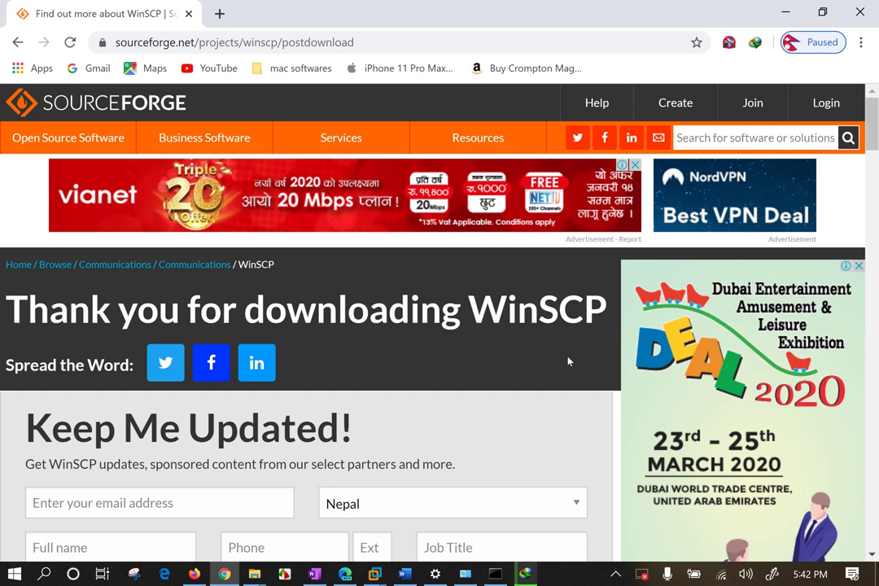
# Select and clear the 'Thank you for downloading WinSCP' heading, then move the progress window up.
pyautogui.moveTo(618, 319); pyautogui.dragTo(14, 313)
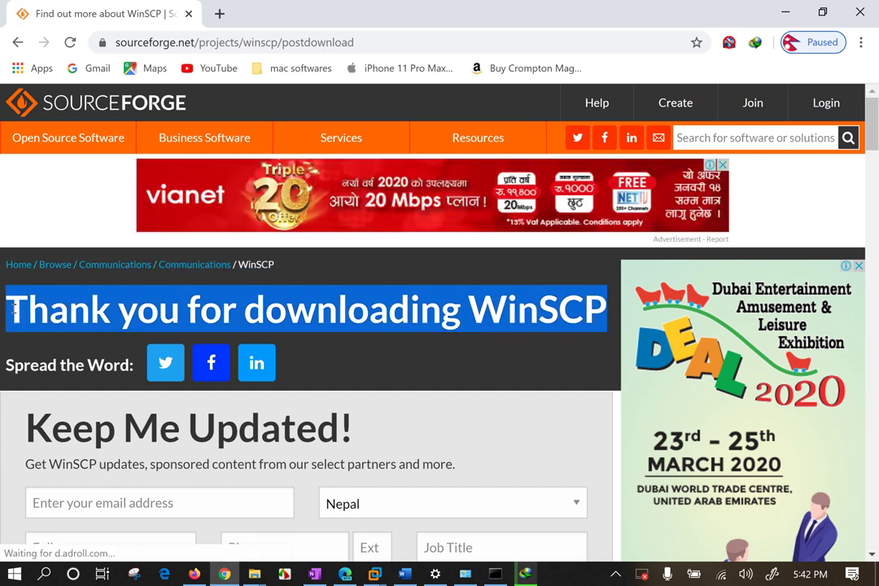
pyautogui.click(432, 373)
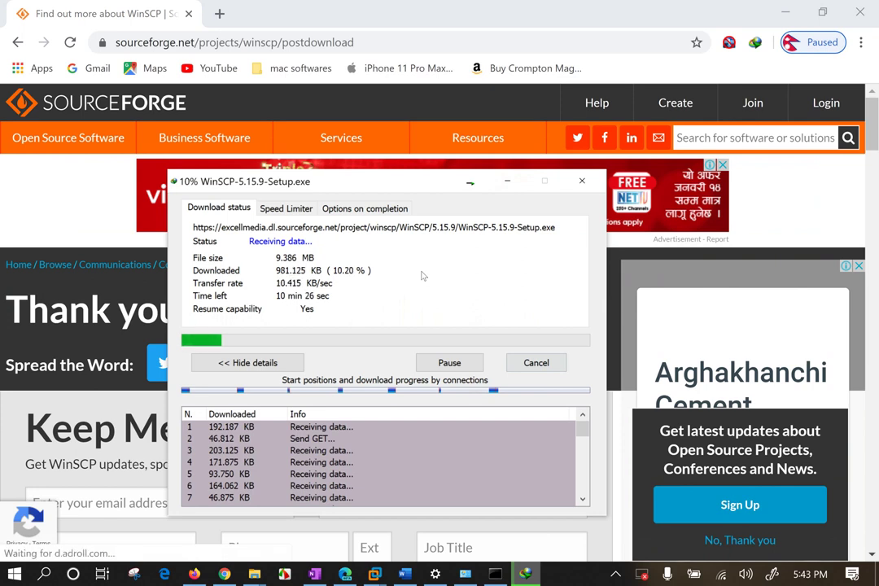
pyautogui.moveTo(378, 185); pyautogui.dragTo(373, 154)
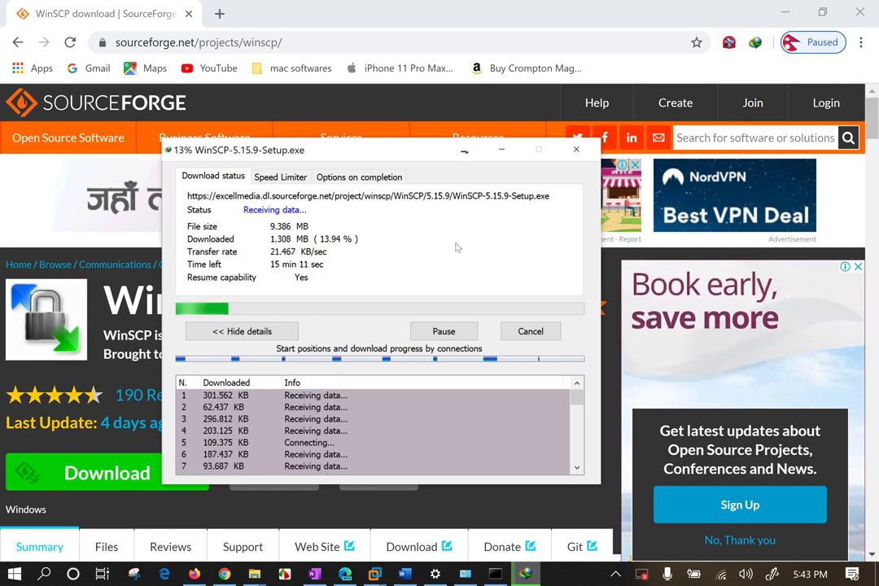
# Connect to a different Wi-Fi network from the taskbar and check the connection.
pyautogui.click(720, 576)
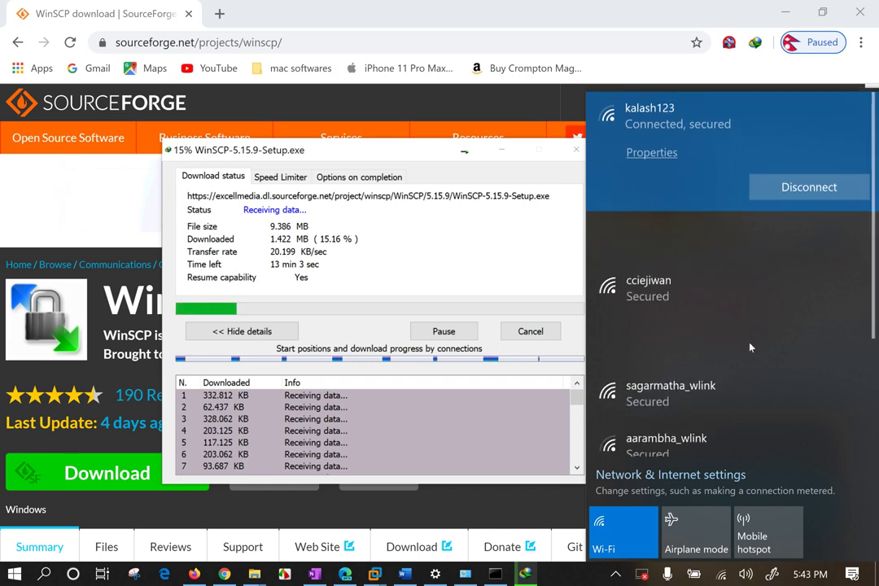
pyautogui.click(773, 293)
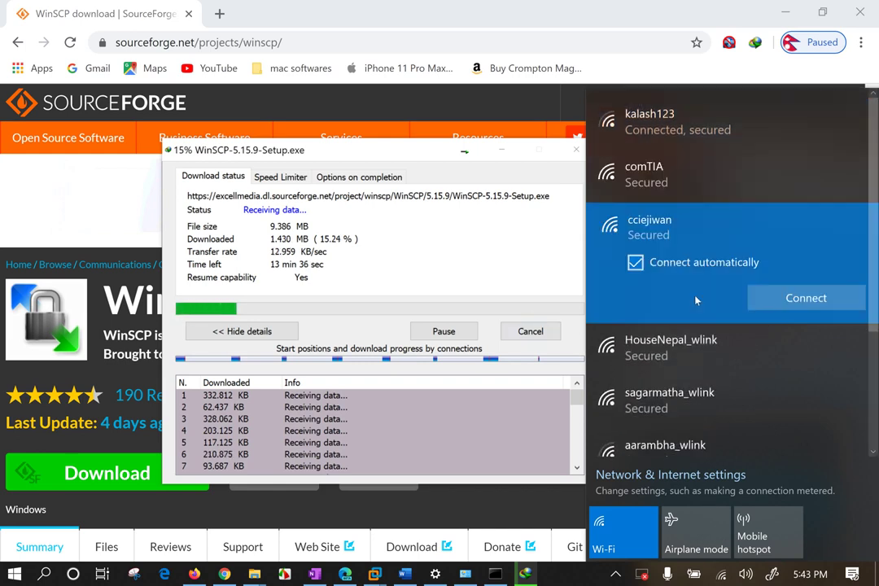
pyautogui.click(801, 303)
pyautogui.click(376, 237)
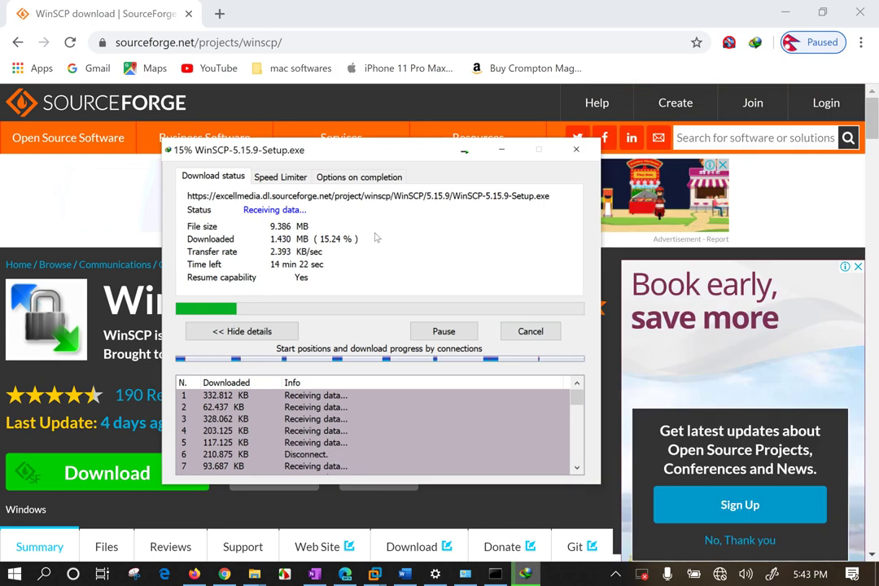
pyautogui.click(723, 577)
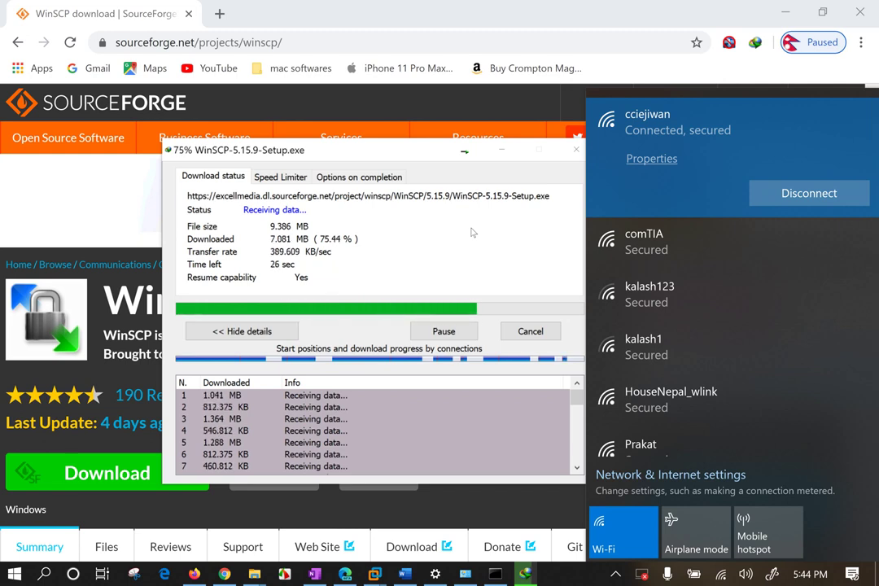
pyautogui.scroll(-5, 726, 343)
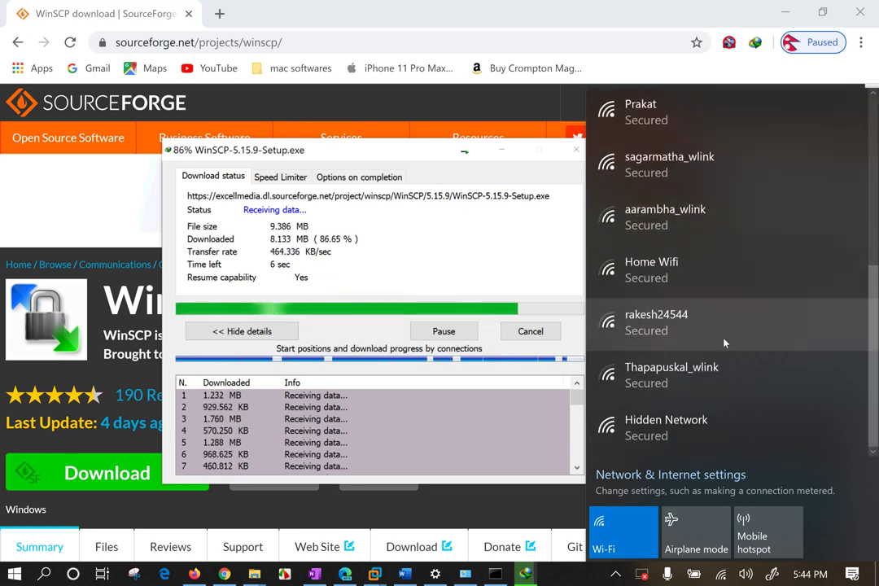
pyautogui.scroll(4, 724, 340)
pyautogui.scroll(2, 724, 338)
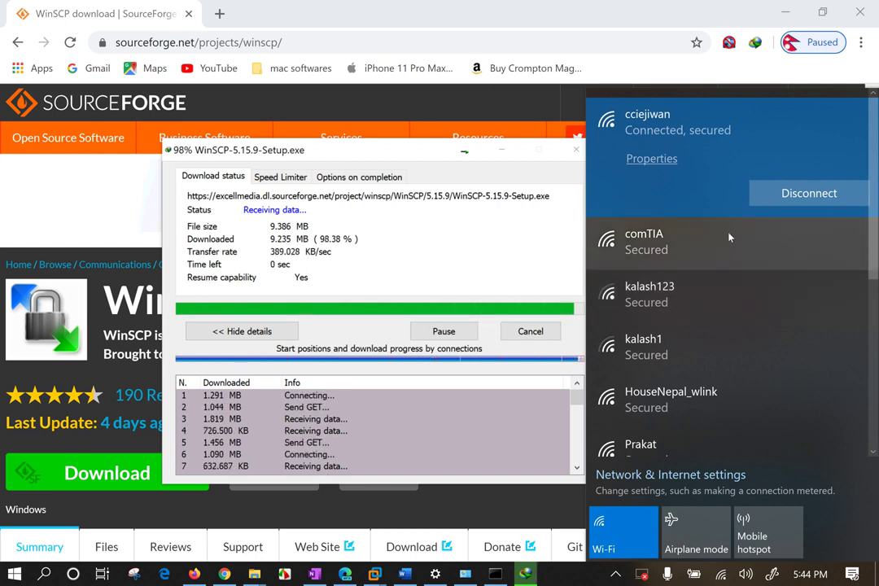
pyautogui.click(376, 254)
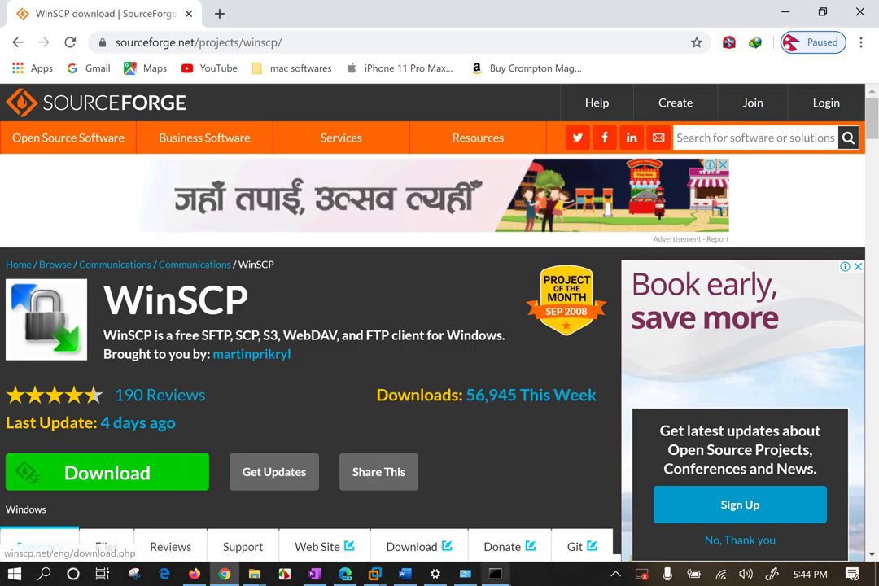
# Run the completed WinSCP-5.15.9-Setup.exe from IDM's download list to reach its License Agreement.
pyautogui.click(615, 574)
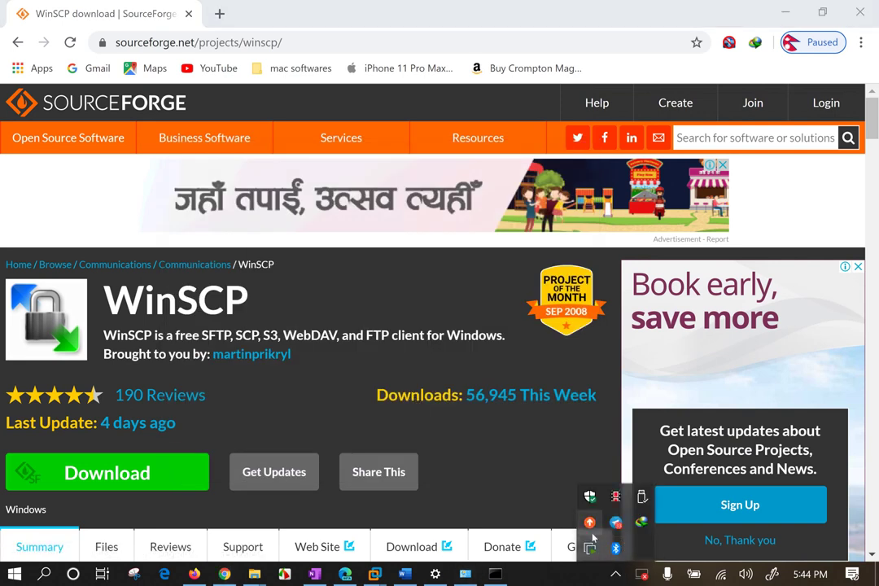
pyautogui.click(641, 522)
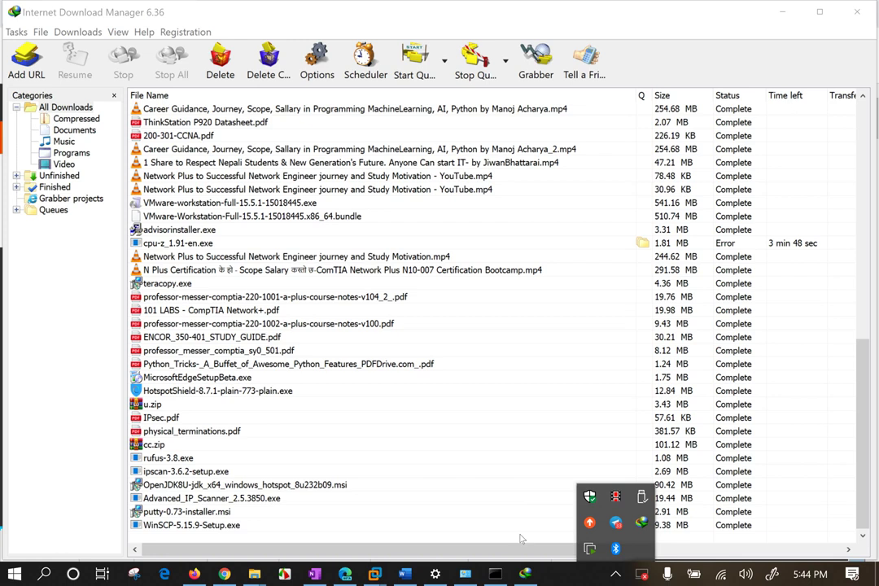
pyautogui.doubleClick(188, 526)
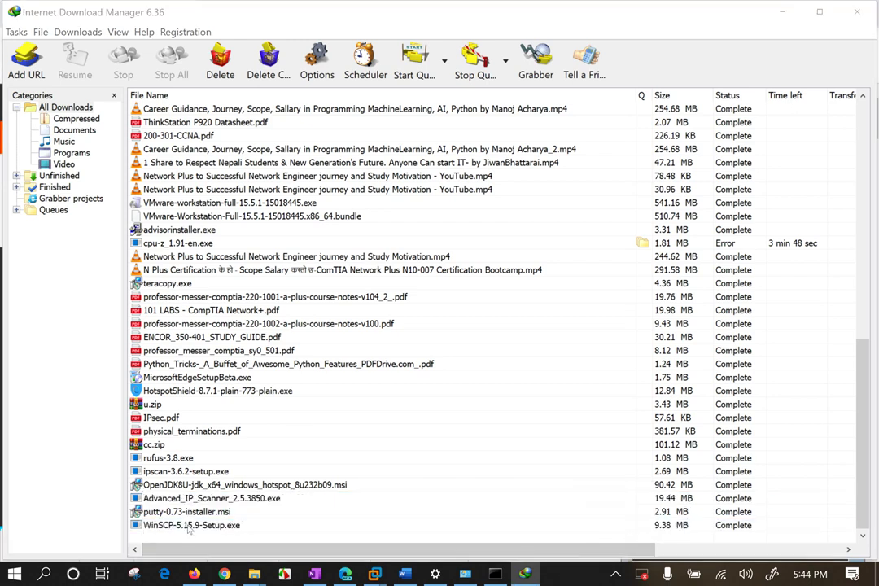
pyautogui.click(487, 433)
pyautogui.click(602, 435)
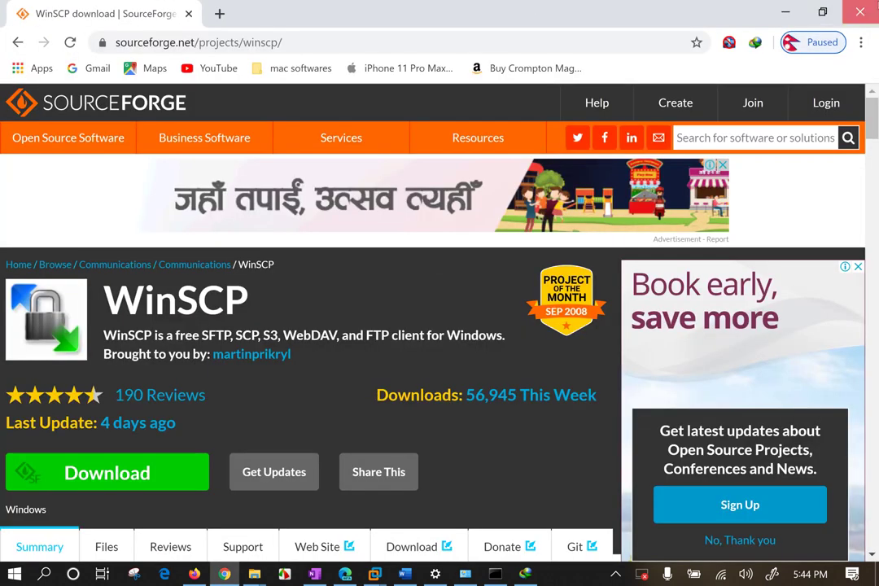
pyautogui.click(860, 11)
pyautogui.click(555, 574)
# Accept the license, keep Typical installation and Commander interface, and install WinSCP.
pyautogui.click(555, 575)
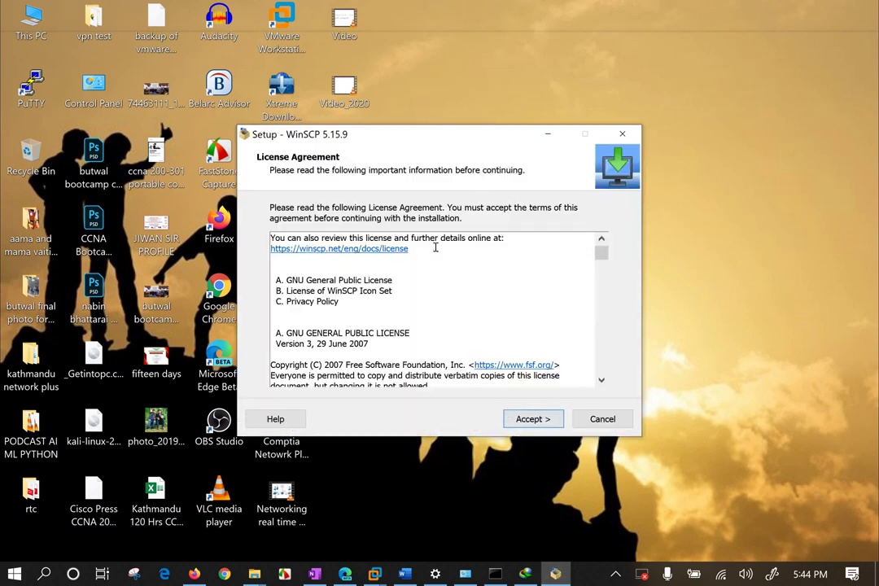
pyautogui.moveTo(371, 344); pyautogui.dragTo(271, 249)
pyautogui.click(342, 312)
pyautogui.click(535, 423)
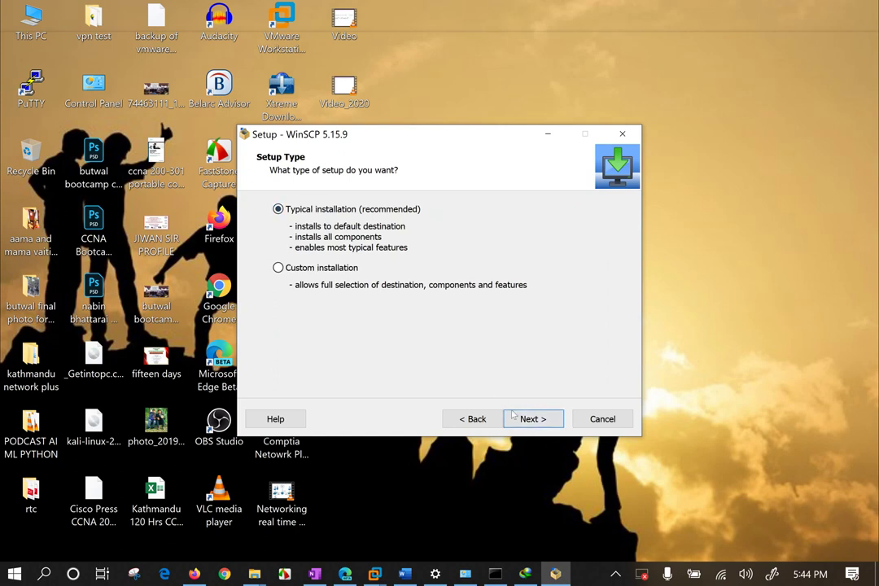
pyautogui.click(535, 421)
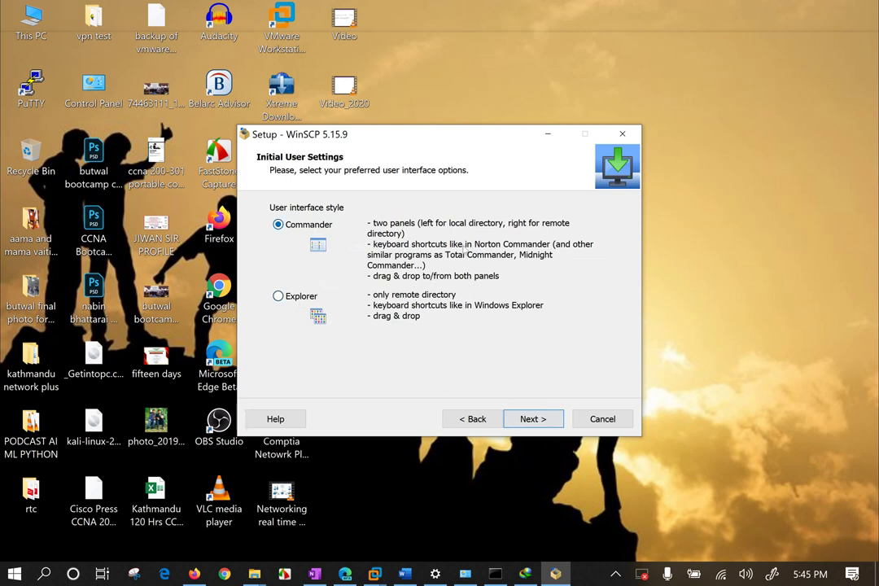
pyautogui.click(542, 418)
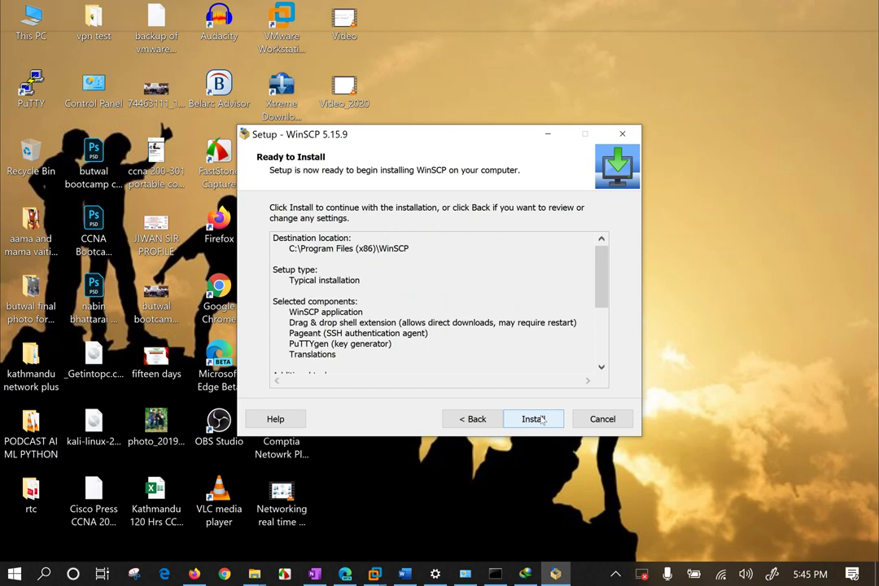
pyautogui.click(541, 419)
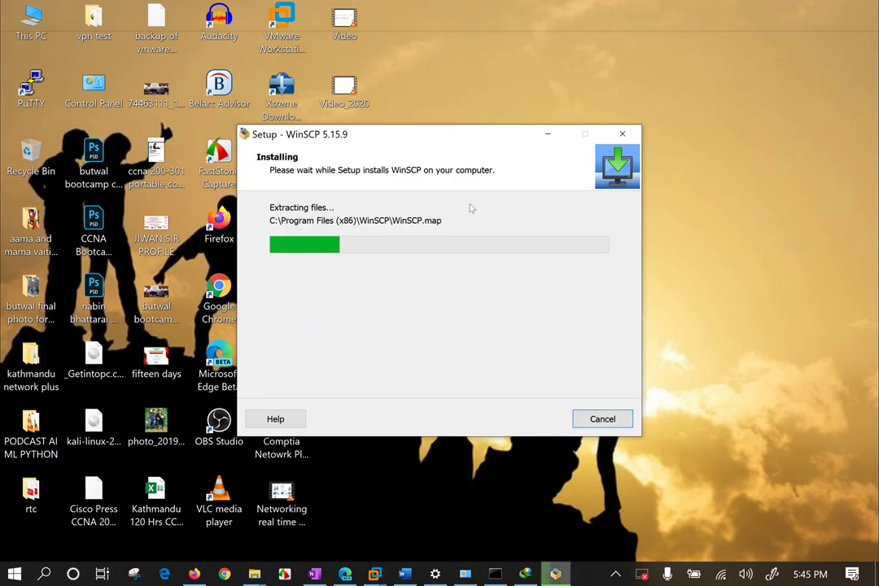
# Connect to the comTIA Wi-Fi network, then finish setup without the Getting started page.
pyautogui.click(730, 564)
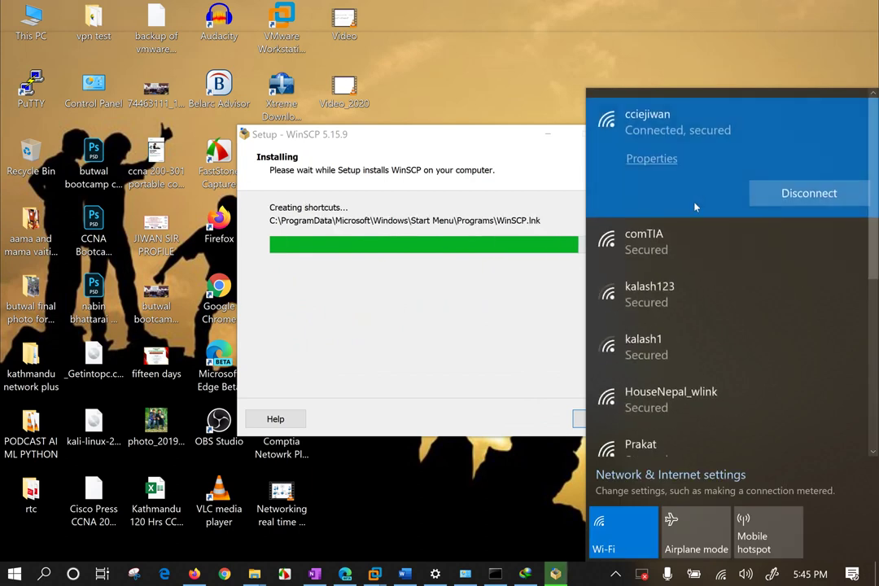
pyautogui.click(688, 252)
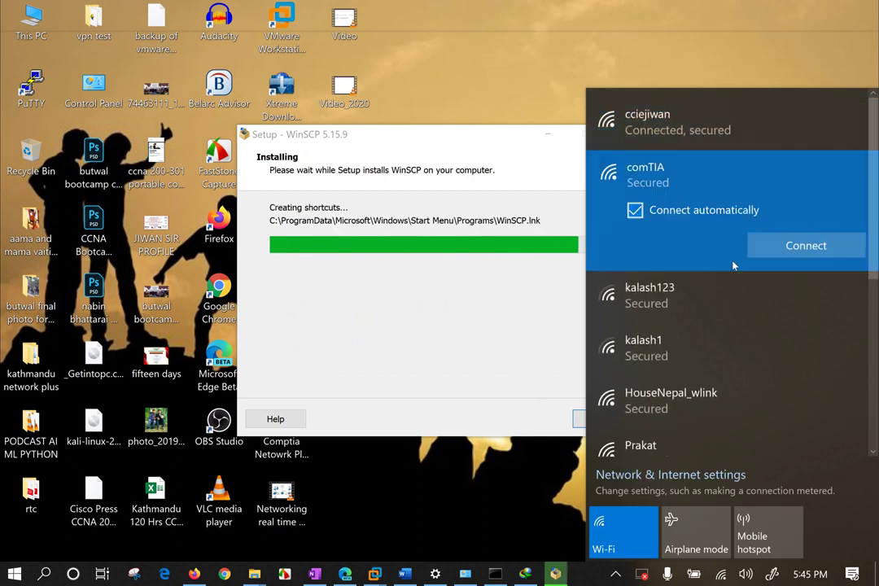
pyautogui.click(793, 250)
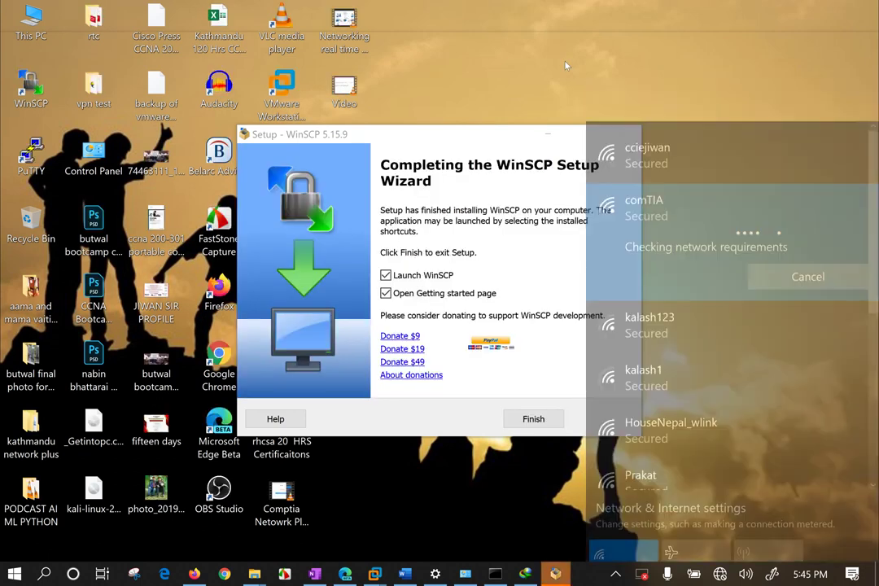
pyautogui.click(424, 296)
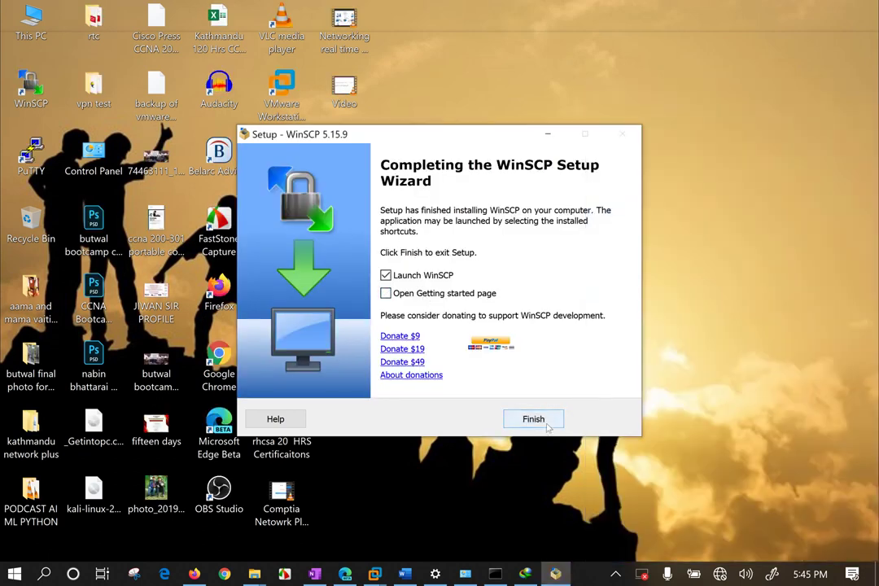
pyautogui.click(509, 412)
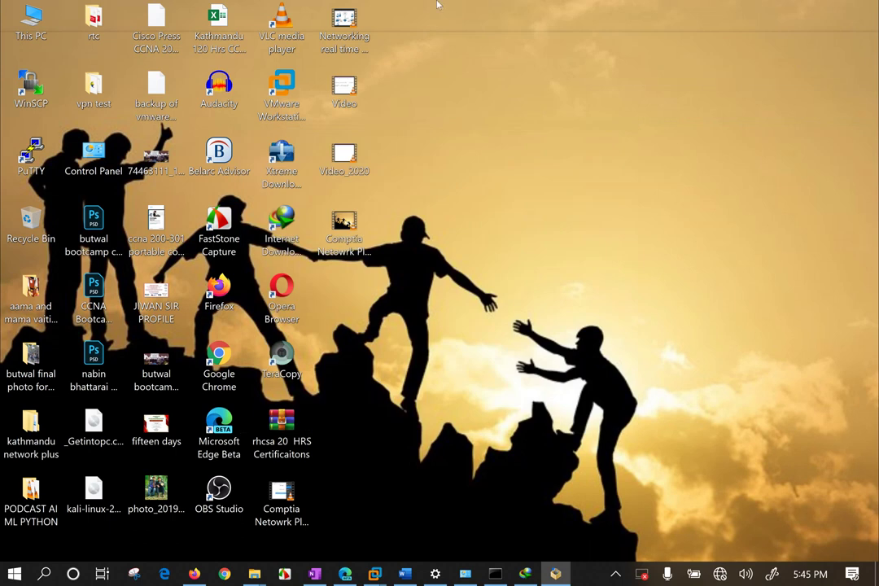
# Fill the SCP login for 192.168.31.111 port 22 with user1 and password, then show the notes.
pyautogui.moveTo(538, 18); pyautogui.dragTo(678, 377)
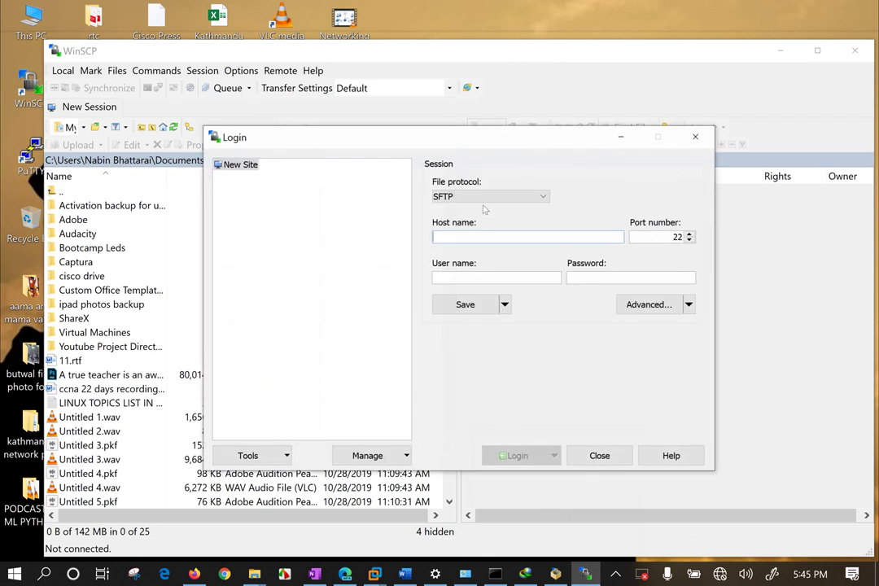
pyautogui.click(489, 196)
pyautogui.click(466, 219)
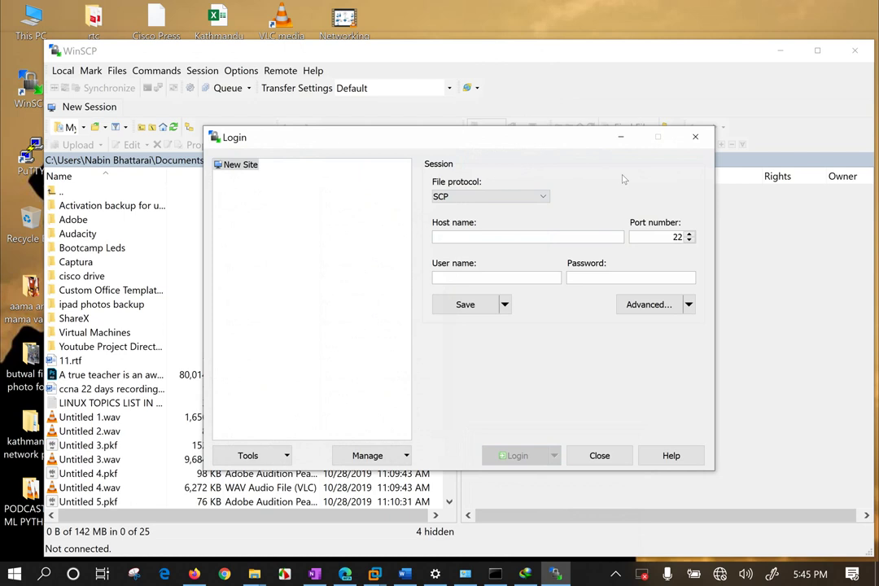
pyautogui.click(462, 198)
pyautogui.click(463, 199)
pyautogui.write('19')
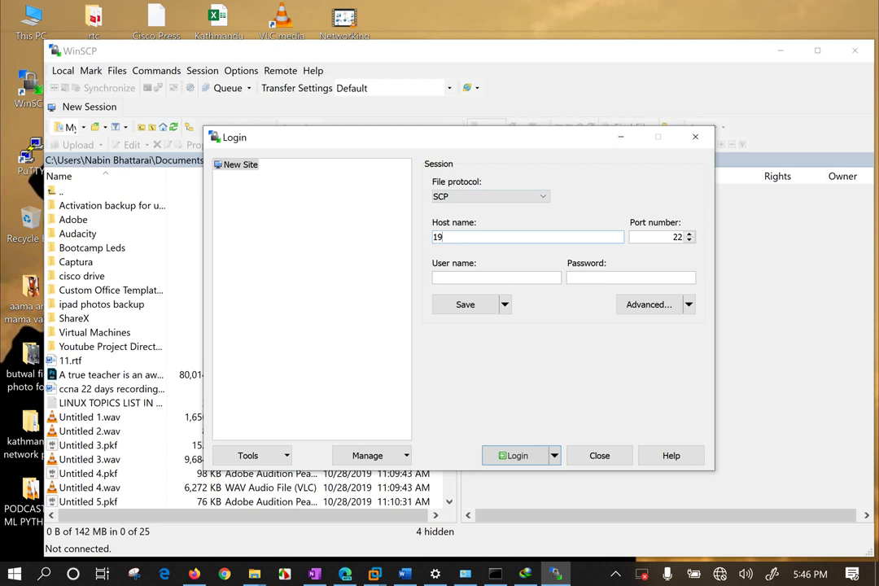
pyautogui.write('2.168.31.111')
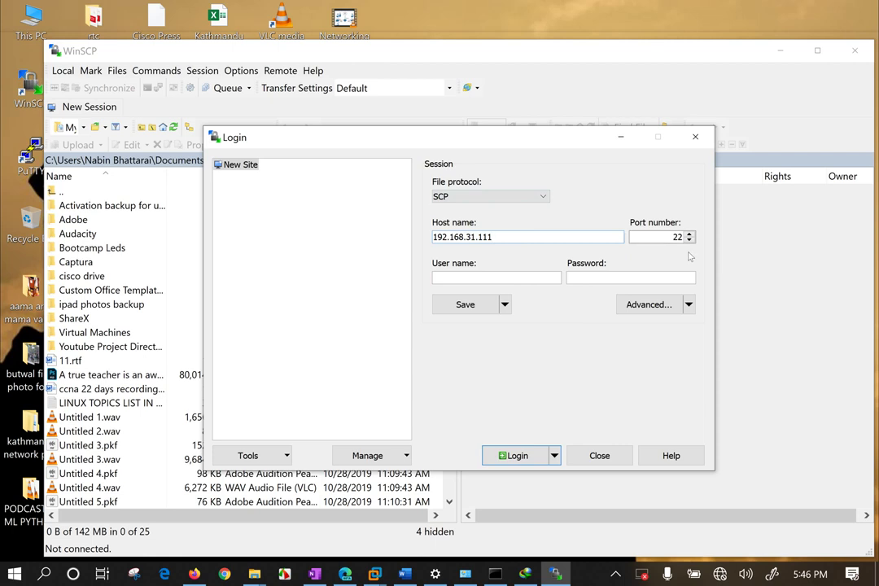
pyautogui.moveTo(673, 236); pyautogui.dragTo(696, 236)
pyautogui.click(491, 277)
pyautogui.write('user1')
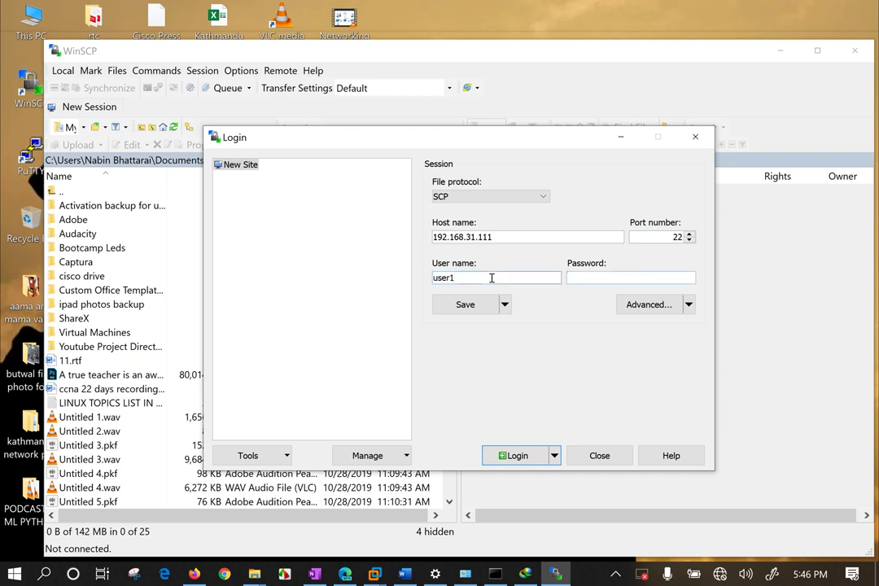
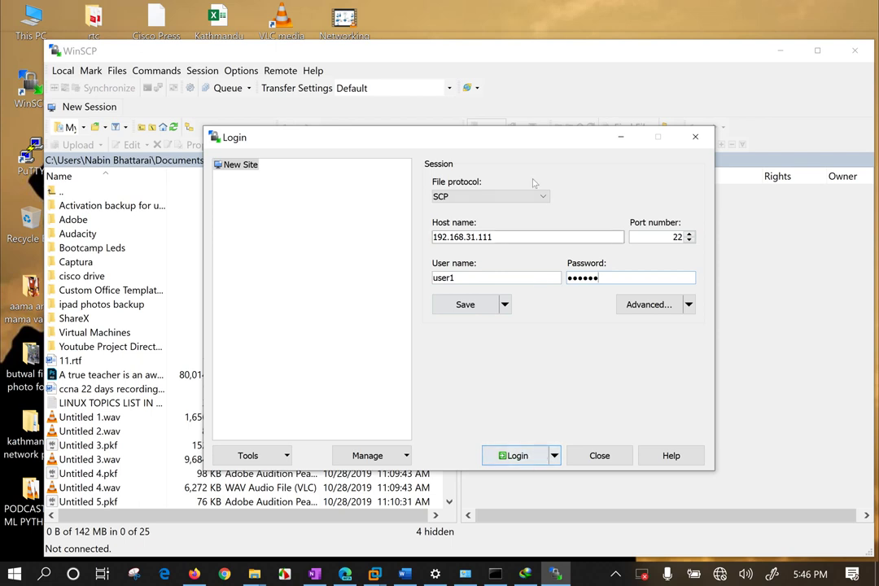
pyautogui.click(405, 574)
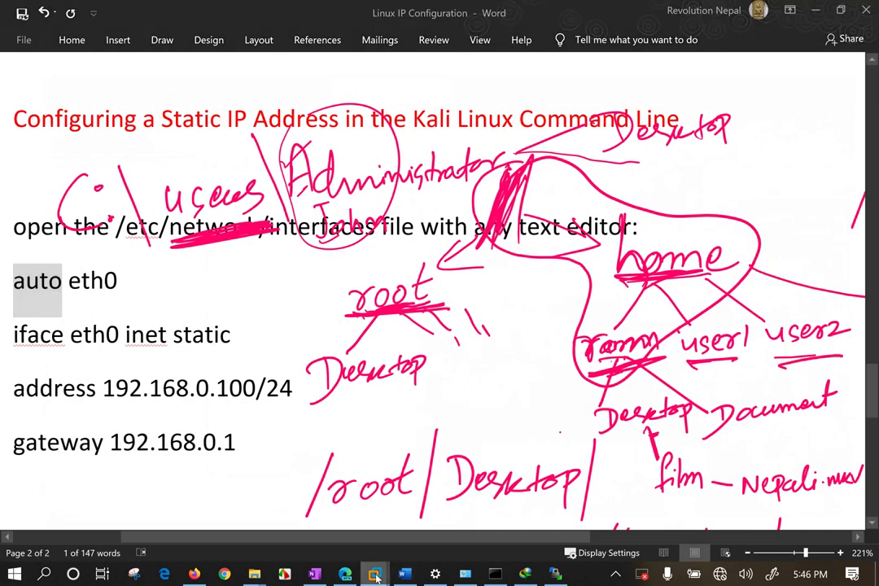
# Switch to the Kali VM and unlock it with the root password.
pyautogui.moveTo(374, 574)
pyautogui.click(464, 456)
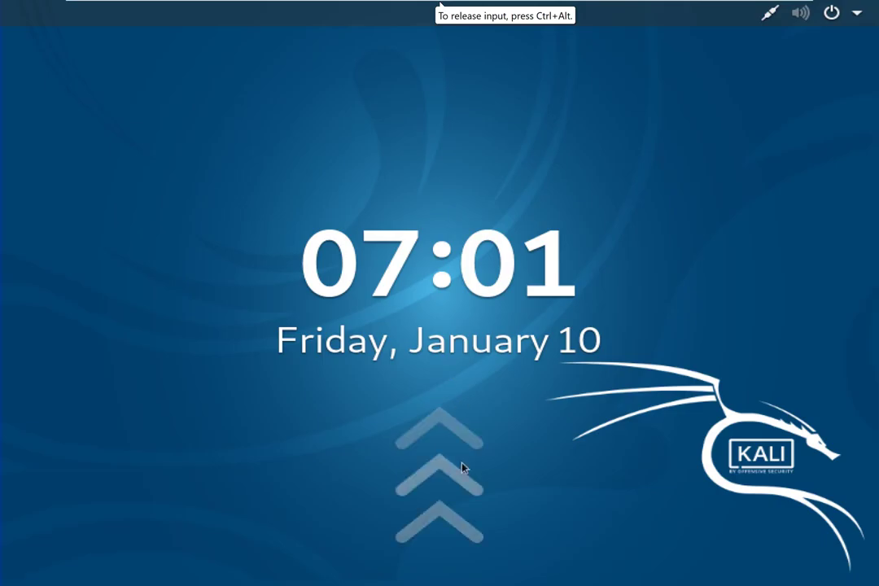
pyautogui.moveTo(463, 465); pyautogui.dragTo(502, 178)
pyautogui.press('Return')
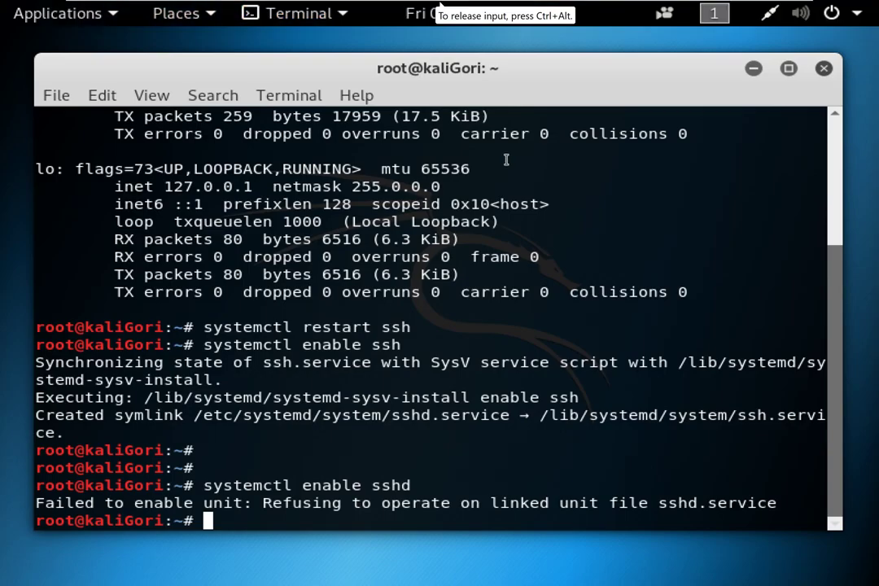
# Run 'systemctl restart ssh' in the Kali terminal.
pyautogui.press('Return')
pyautogui.press('Return')
pyautogui.press('Return')
pyautogui.press('Return')
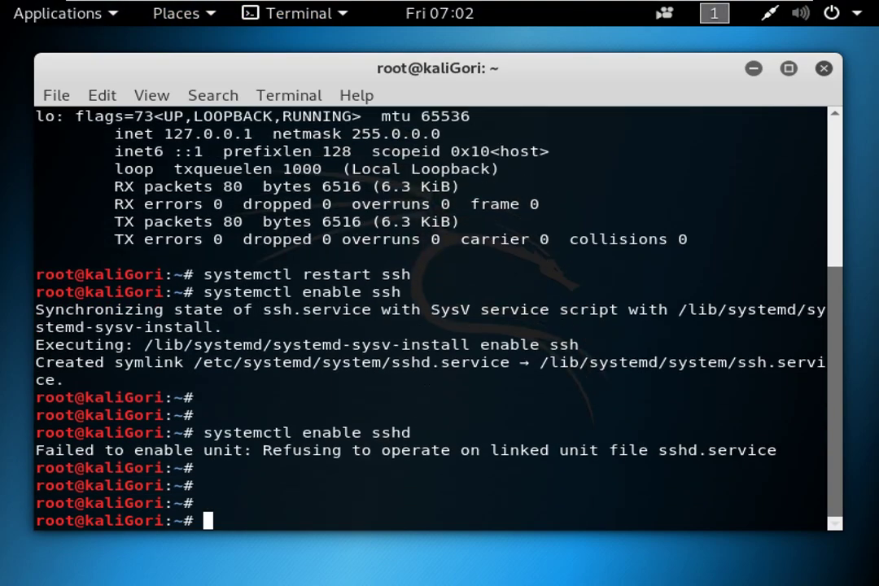
pyautogui.write('systemc')
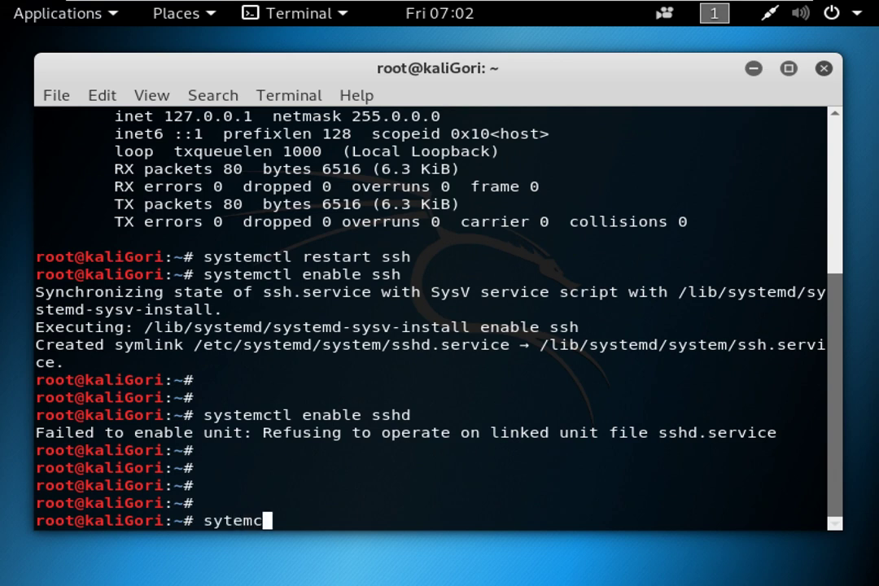
pyautogui.press('BackSpace')
pyautogui.press('BackSpace')
pyautogui.press('BackSpace')
pyautogui.press('BackSpace')
pyautogui.write('stemctl restart ssh')
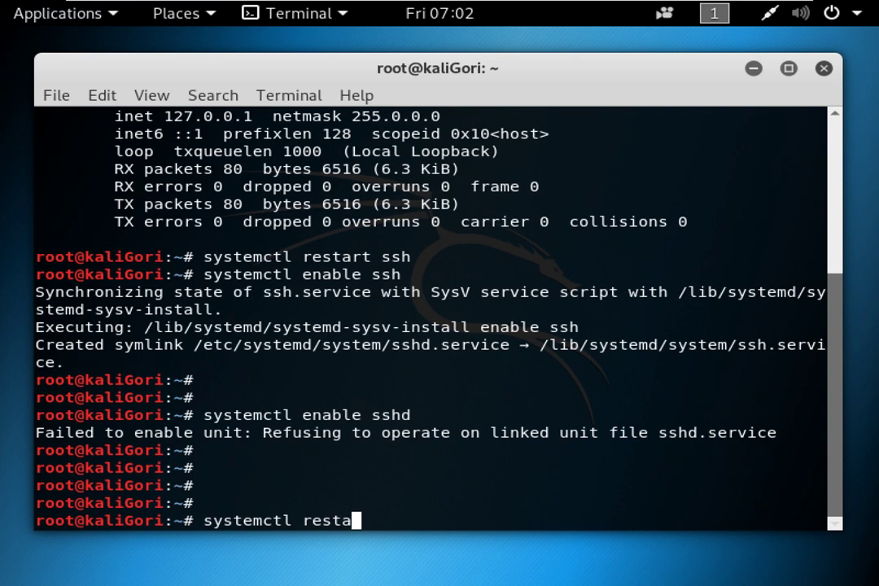
pyautogui.press('Return')
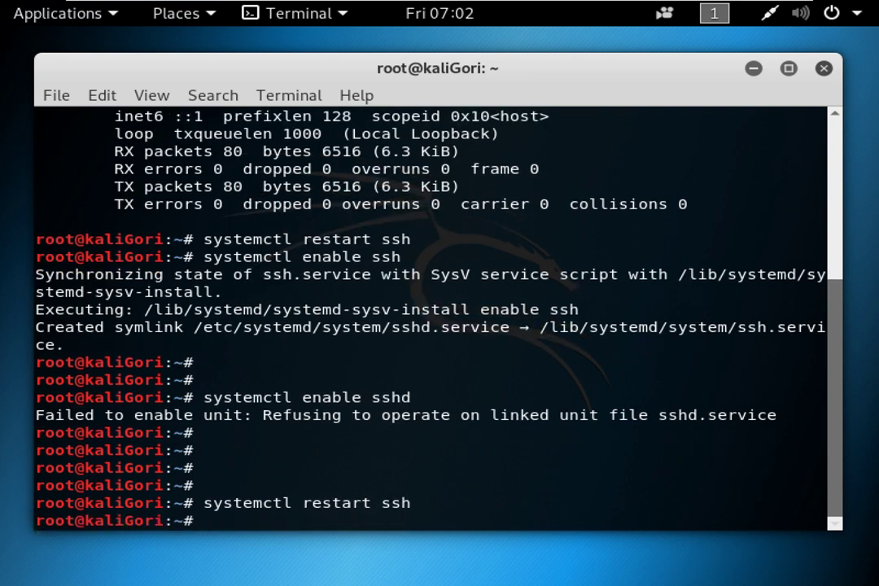
# Confirm 'systemctl status ssh' shows active (running), then minimize the VM.
pyautogui.press('Up')
pyautogui.press('Left')
pyautogui.press('Left')
pyautogui.press('Left')
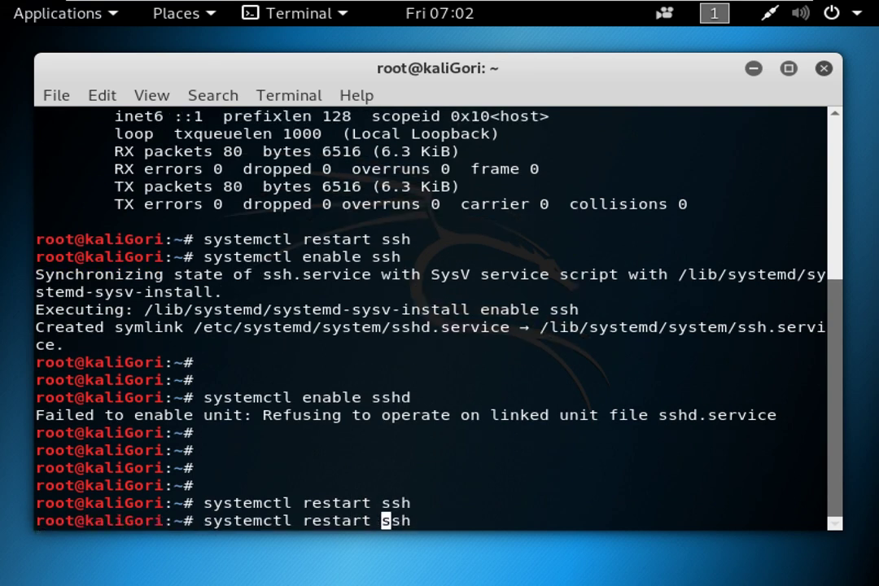
pyautogui.press('BackSpace')
pyautogui.press('BackSpace')
pyautogui.press('BackSpace')
pyautogui.press('BackSpace')
pyautogui.press('BackSpace')
pyautogui.press('BackSpace')
pyautogui.press('BackSpace')
pyautogui.write('status')
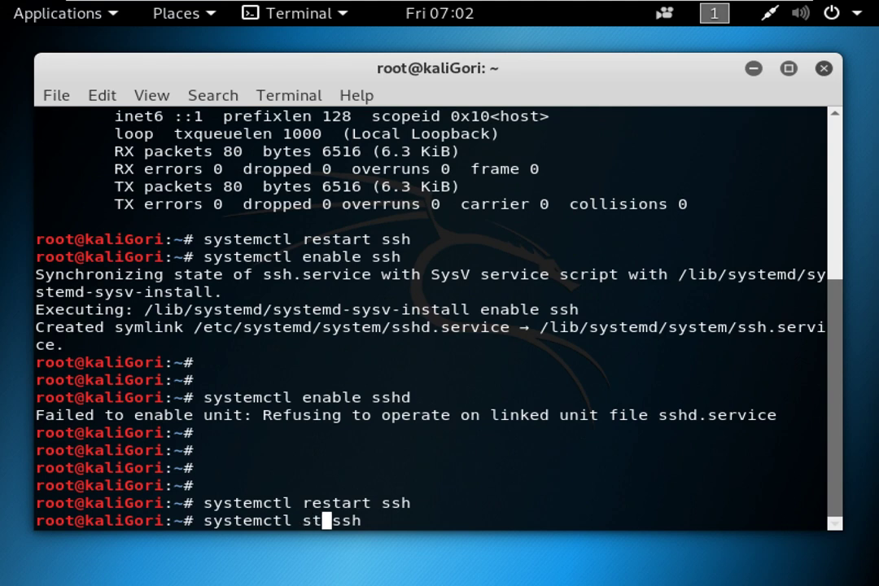
pyautogui.press('Return')
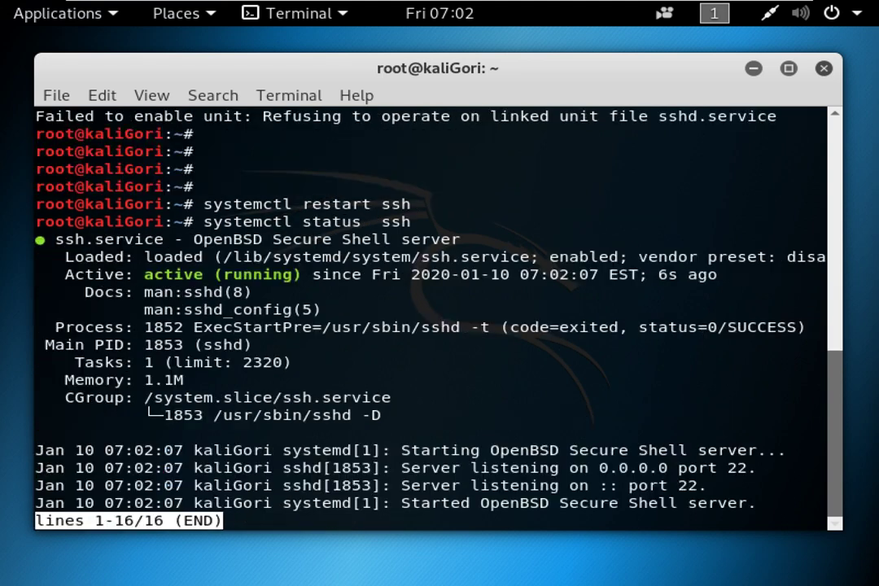
pyautogui.moveTo(144, 275); pyautogui.dragTo(301, 276)
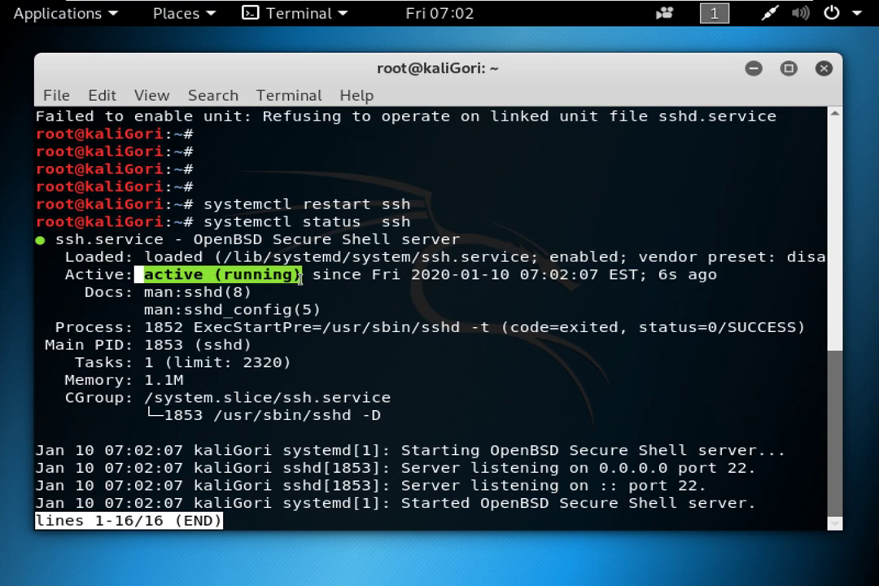
pyautogui.moveTo(567, 4)
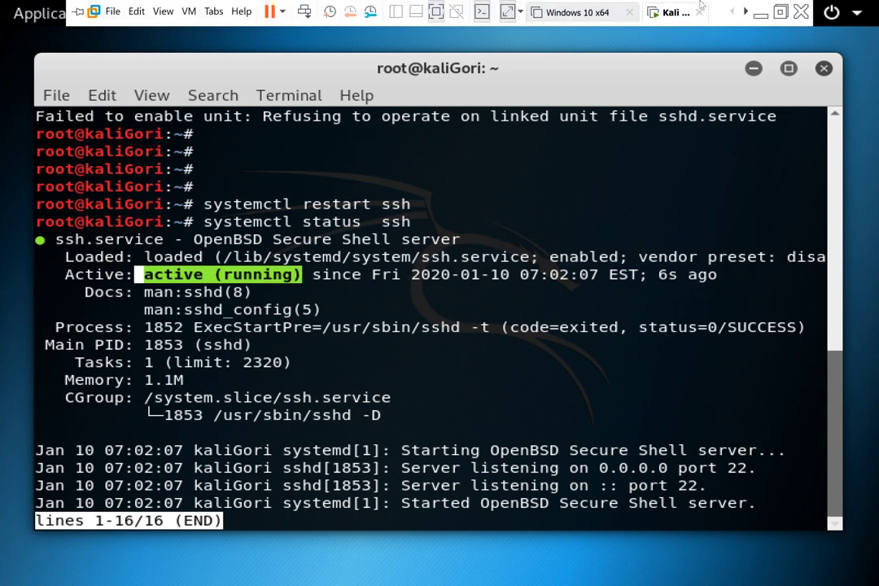
pyautogui.click(760, 11)
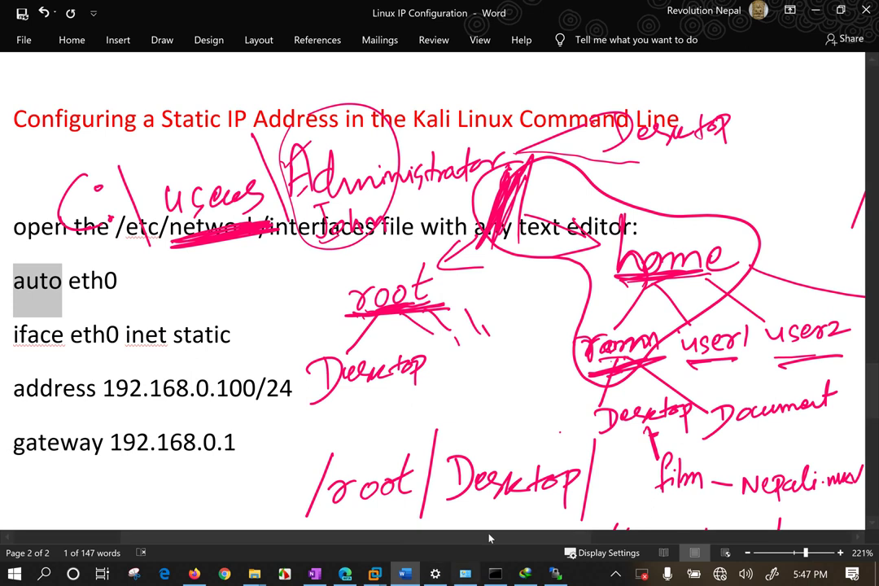
# Log in to 192.168.31.111 as user1, trust the host key, and maximize WinSCP.
pyautogui.click(815, 10)
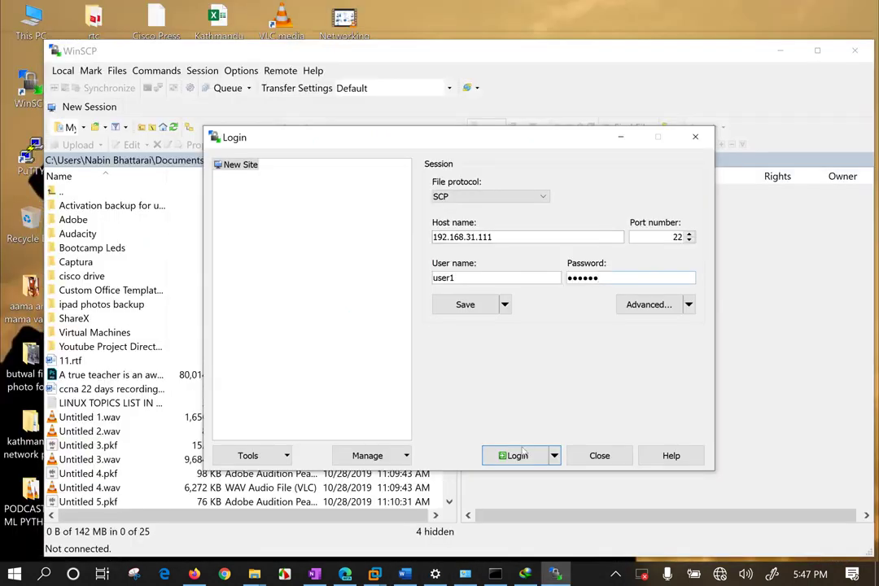
pyautogui.press('Return')
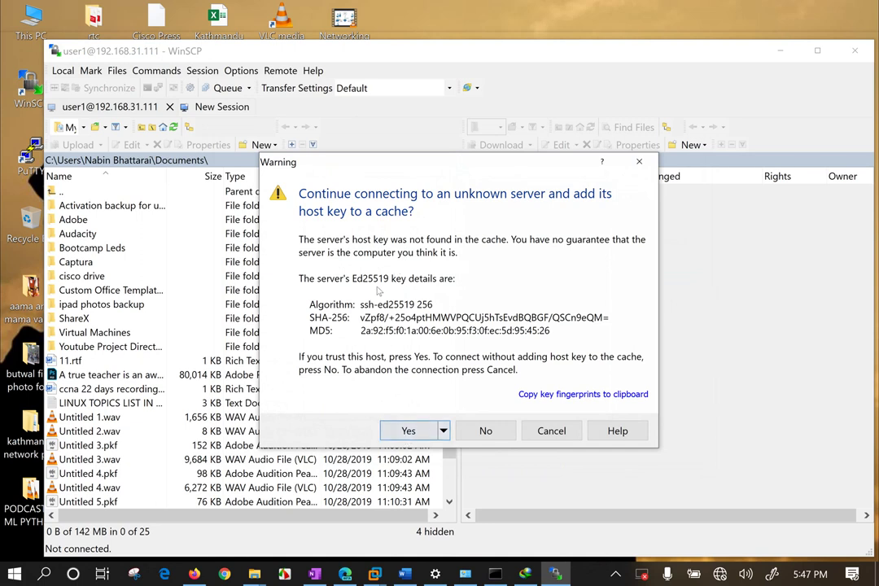
pyautogui.click(411, 432)
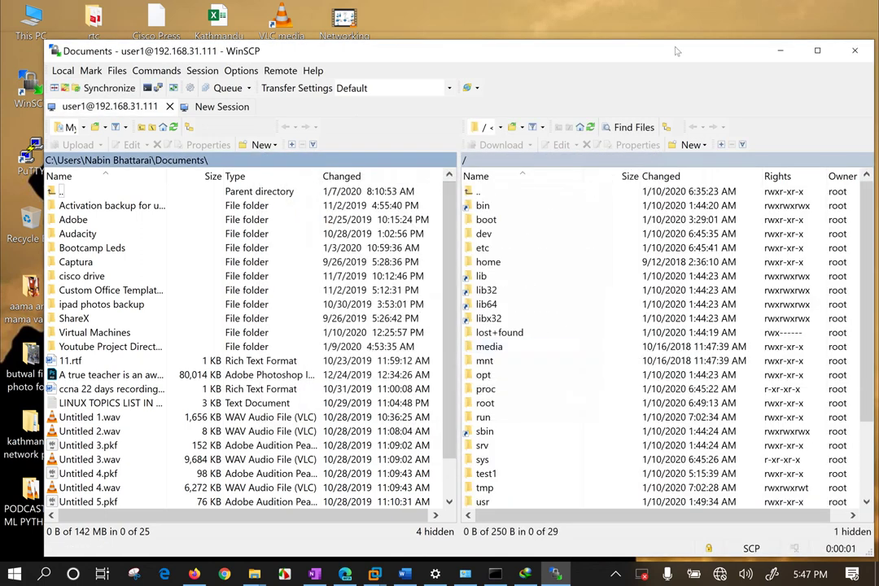
pyautogui.doubleClick(574, 47)
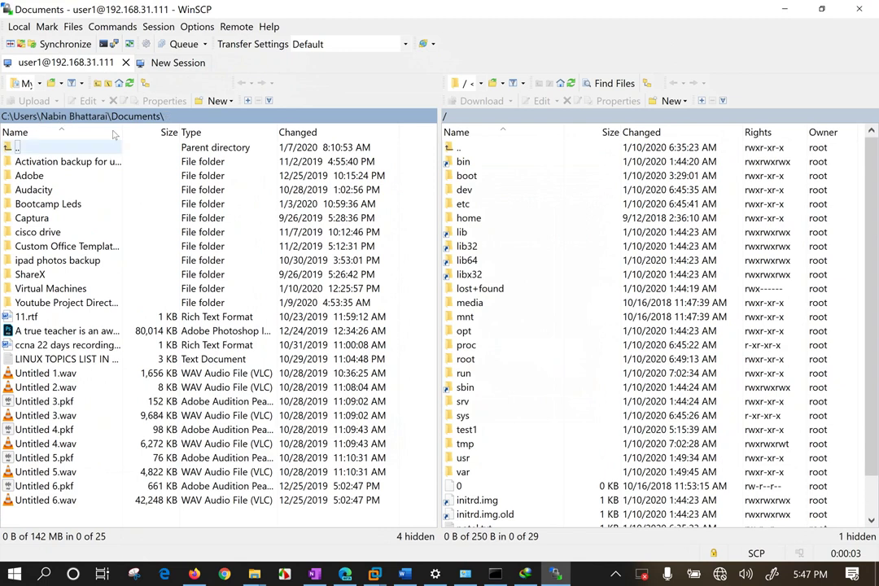
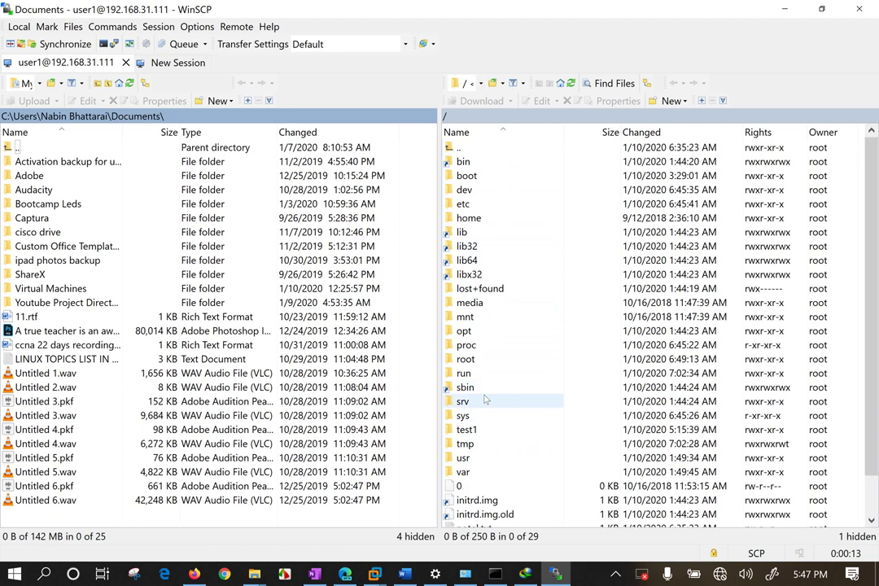
# Open the server's home folder in the remote pane.
pyautogui.scroll(-1, 482, 409)
pyautogui.scroll(1, 483, 410)
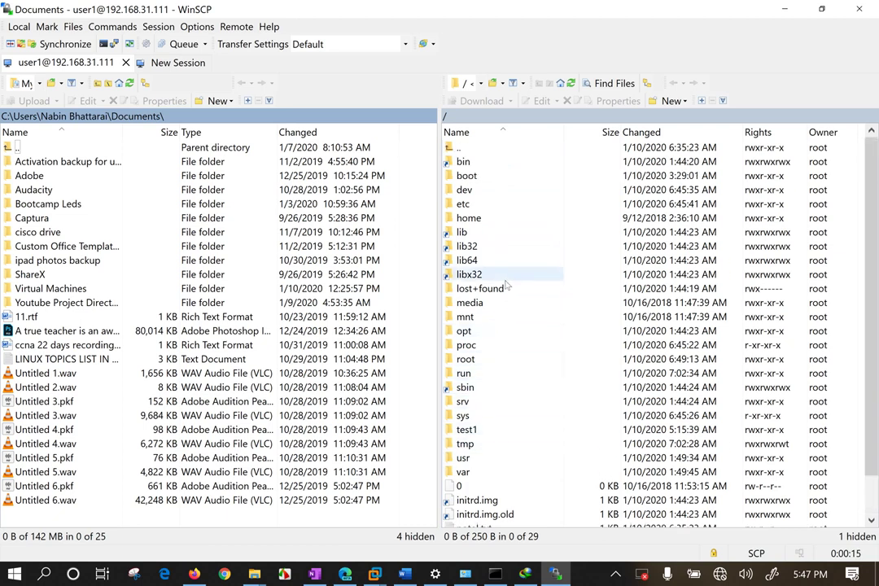
pyautogui.click(475, 220)
pyautogui.doubleClick(475, 219)
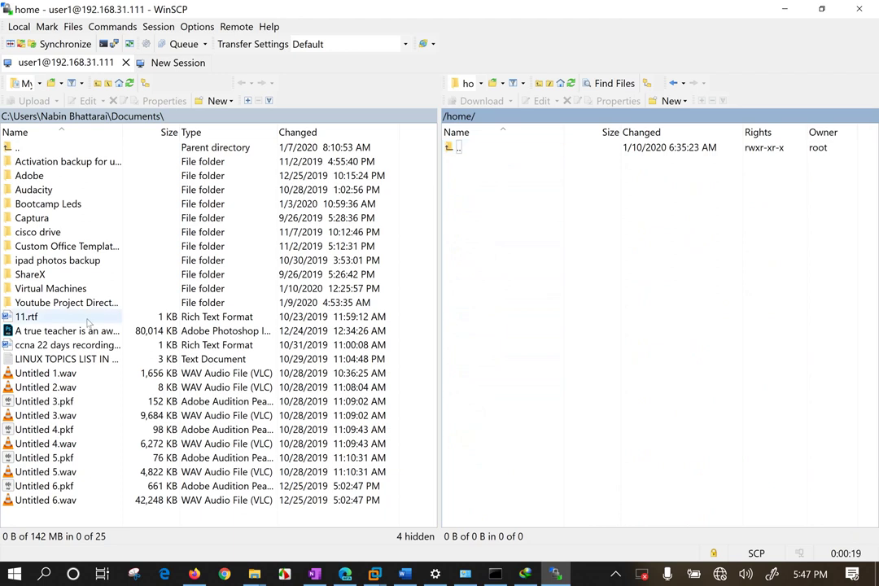
# Try uploading Untitled 3.wav into /home and dismiss the permission-denied error.
pyautogui.click(46, 417)
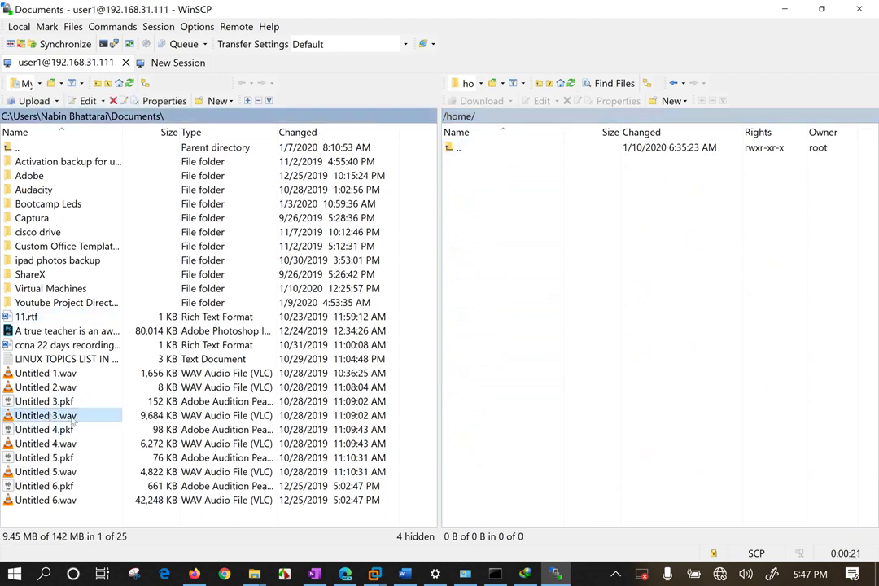
pyautogui.press('F5')
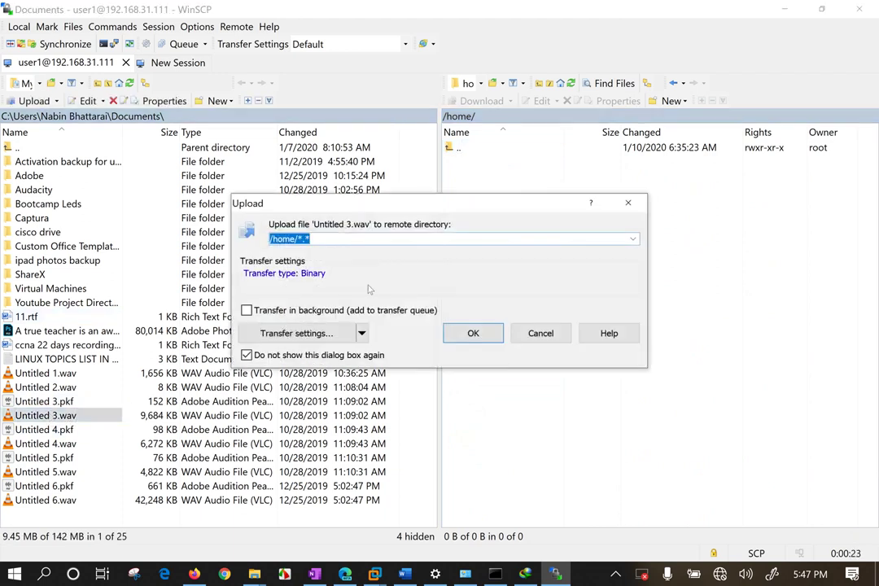
pyautogui.click(473, 335)
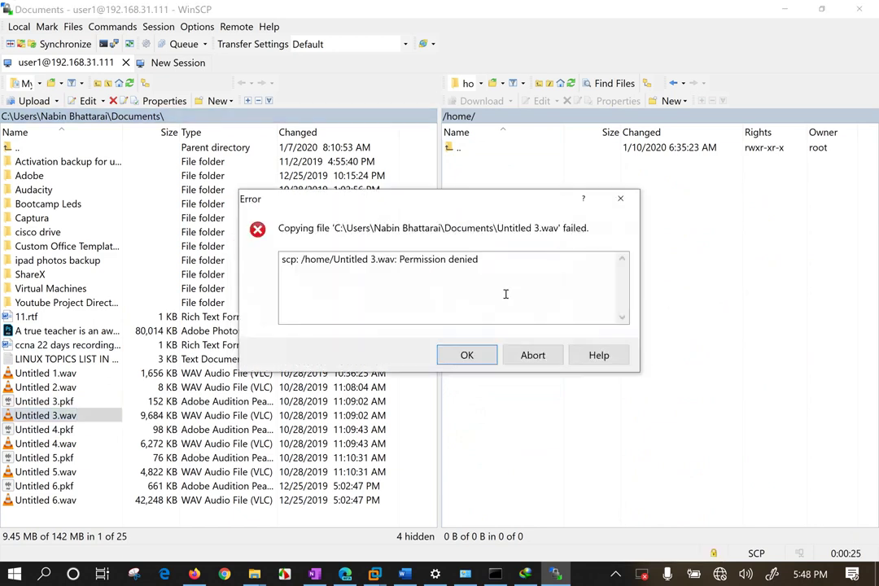
pyautogui.moveTo(502, 263); pyautogui.dragTo(399, 261)
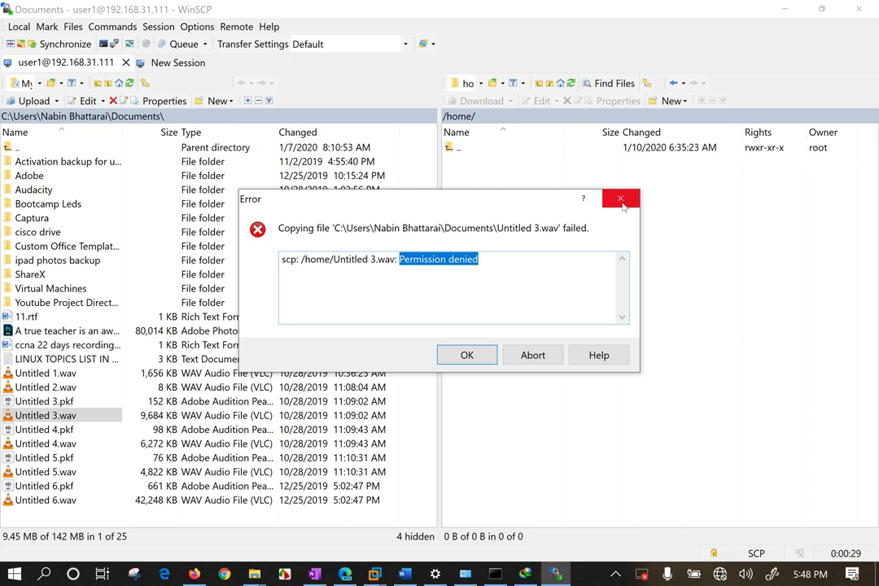
pyautogui.click(620, 199)
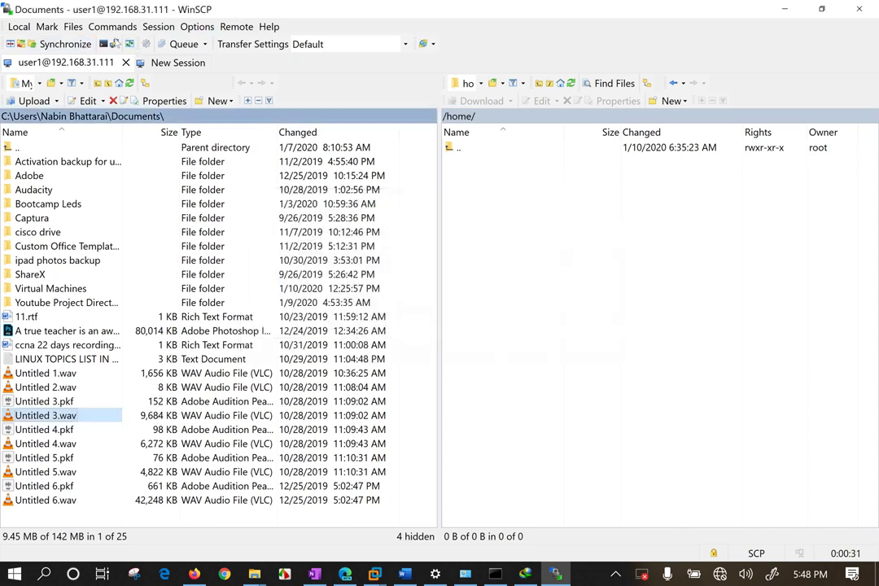
# Run ifconfig in the server console to read eth0's address, 192.168.31.111.
pyautogui.click(105, 45)
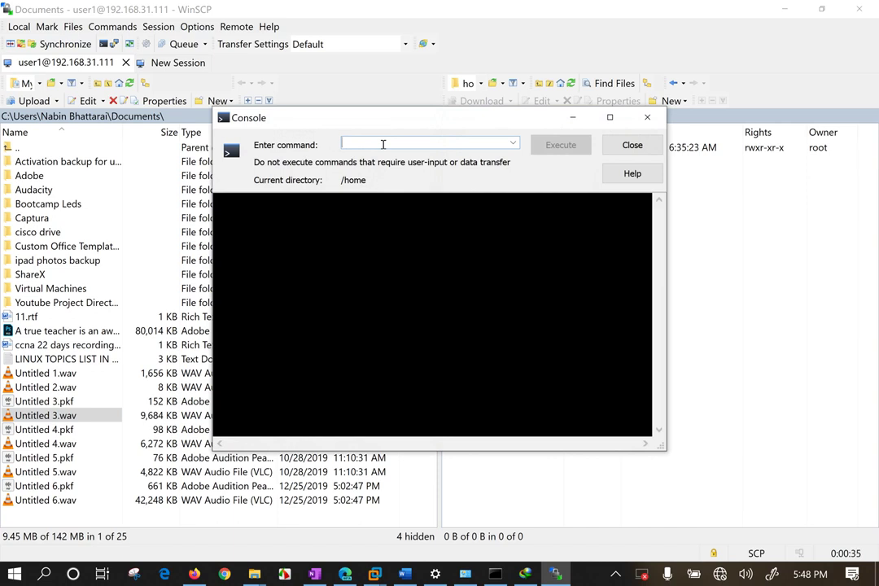
pyautogui.write('ifconfig')
pyautogui.press('Return')
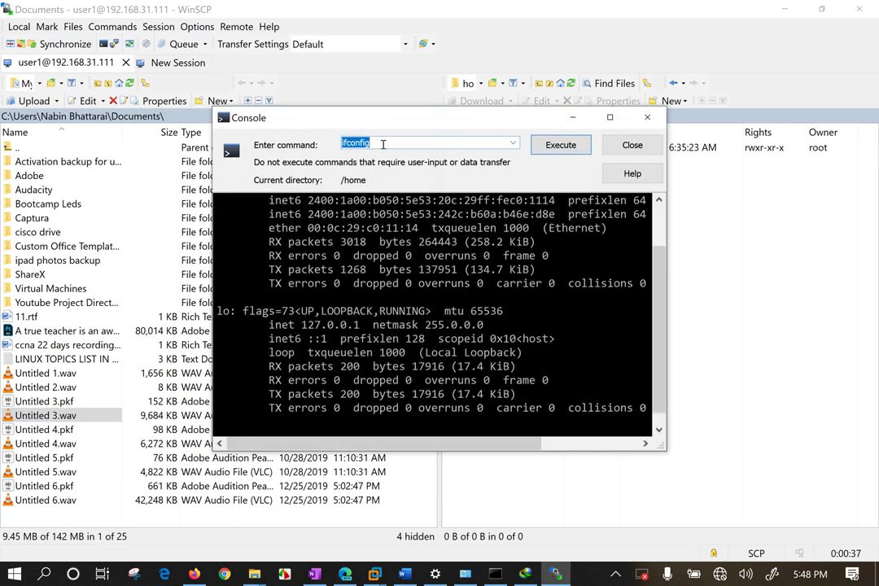
pyautogui.scroll(2, 431, 318)
pyautogui.moveTo(263, 199); pyautogui.dragTo(405, 228)
pyautogui.click(477, 284)
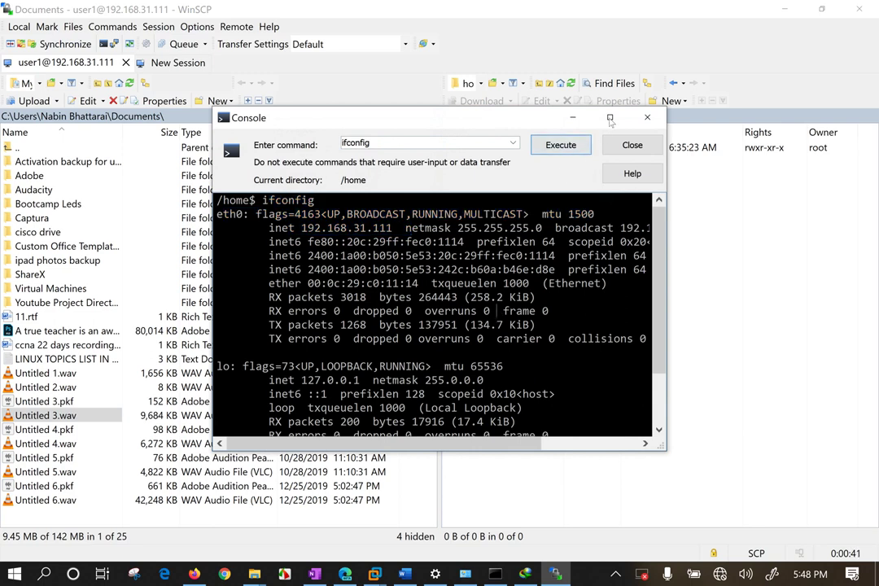
# Close the console and switch the remote pane to the root / directory.
pyautogui.click(646, 120)
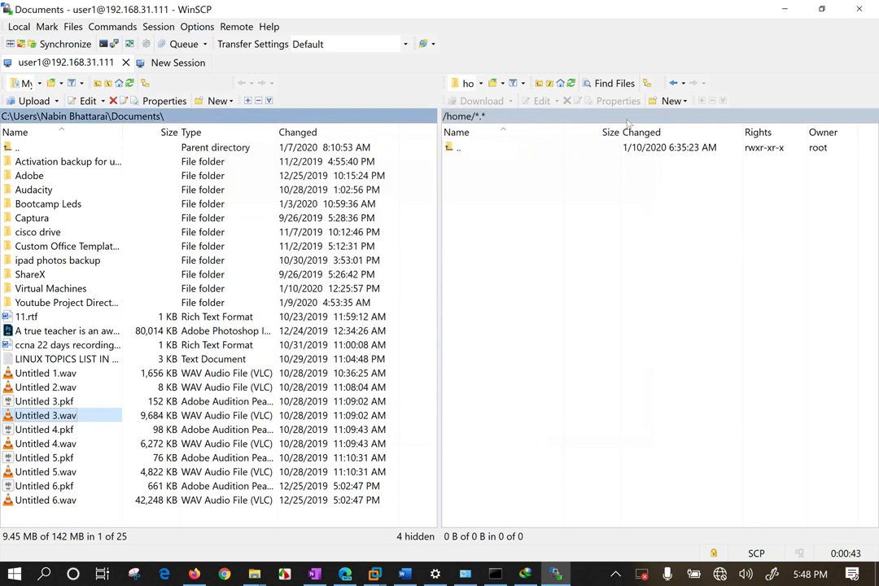
pyautogui.click(482, 84)
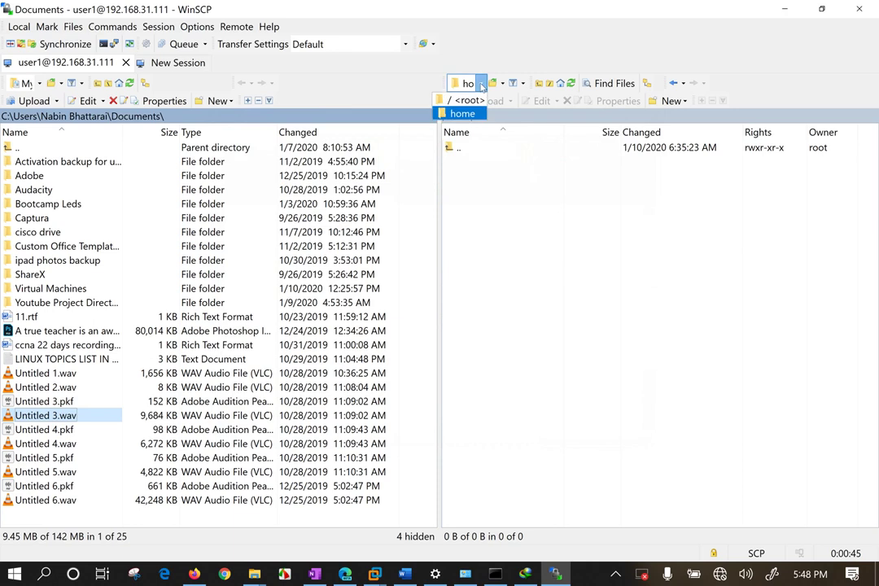
pyautogui.click(472, 96)
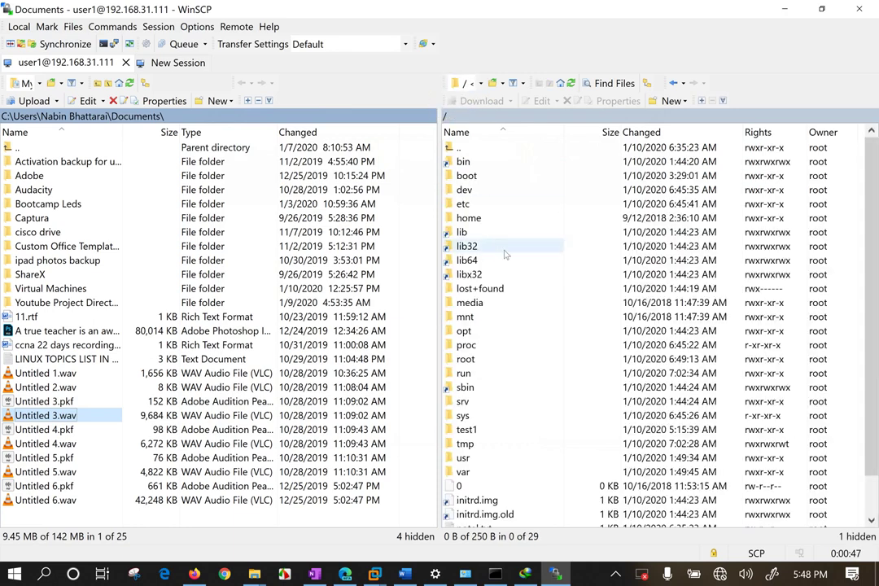
pyautogui.click(172, 69)
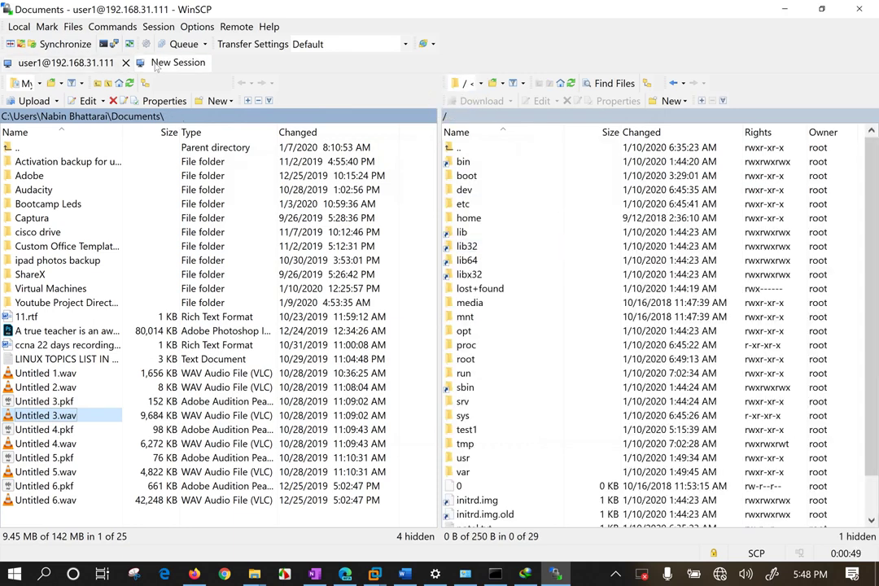
pyautogui.click(443, 178)
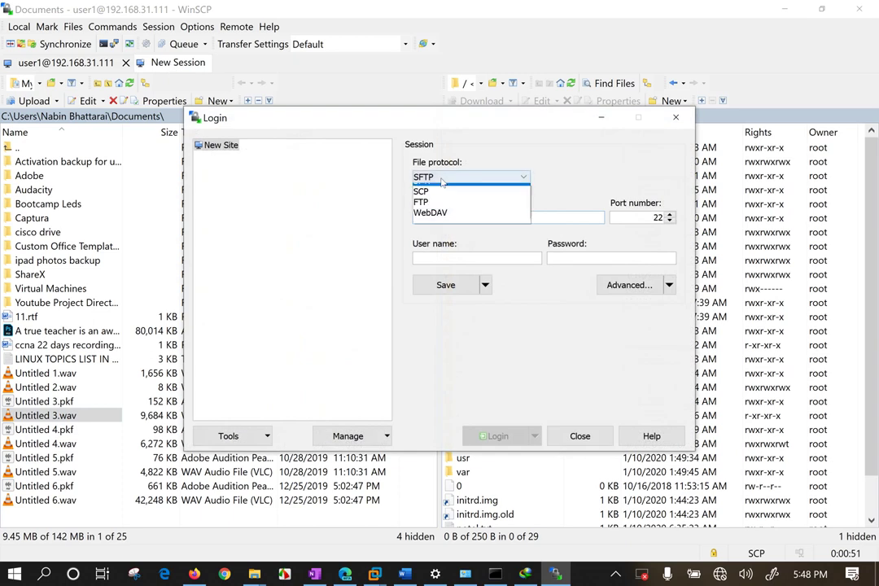
pyautogui.click(439, 200)
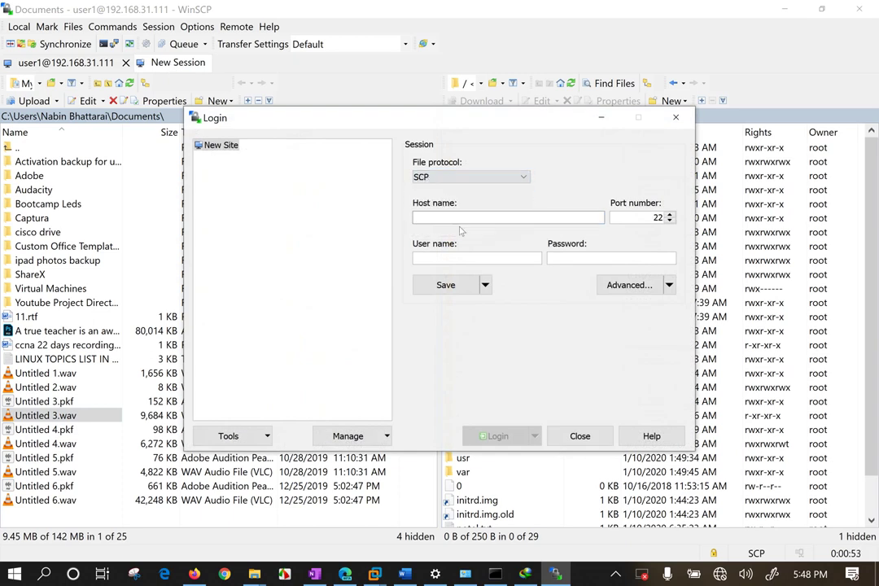
pyautogui.click(457, 216)
pyautogui.write('aut')
pyautogui.press('BackSpace')
pyautogui.write('192.168.1.')
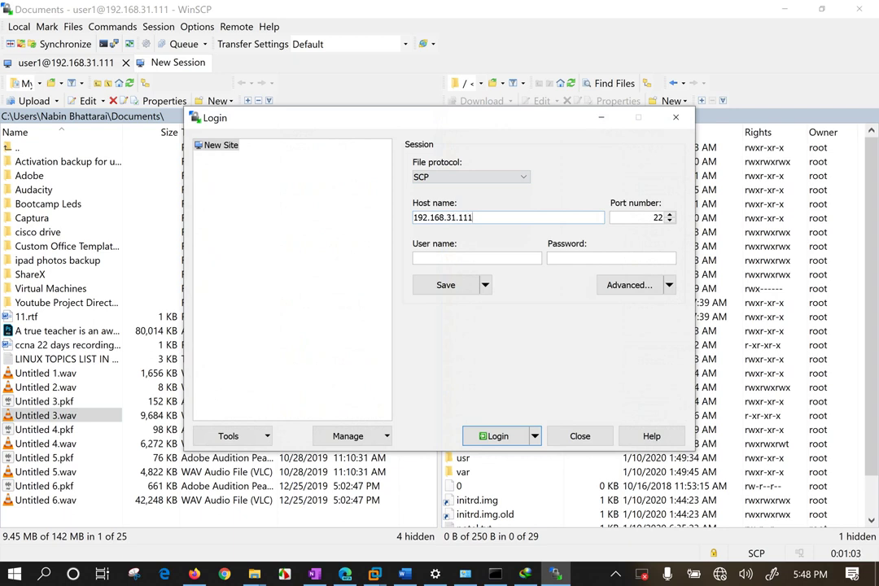
pyautogui.press('Tab')
pyautogui.press('Tab')
pyautogui.click(459, 254)
pyautogui.write('root')
pyautogui.press('Tab')
pyautogui.write('••••••')
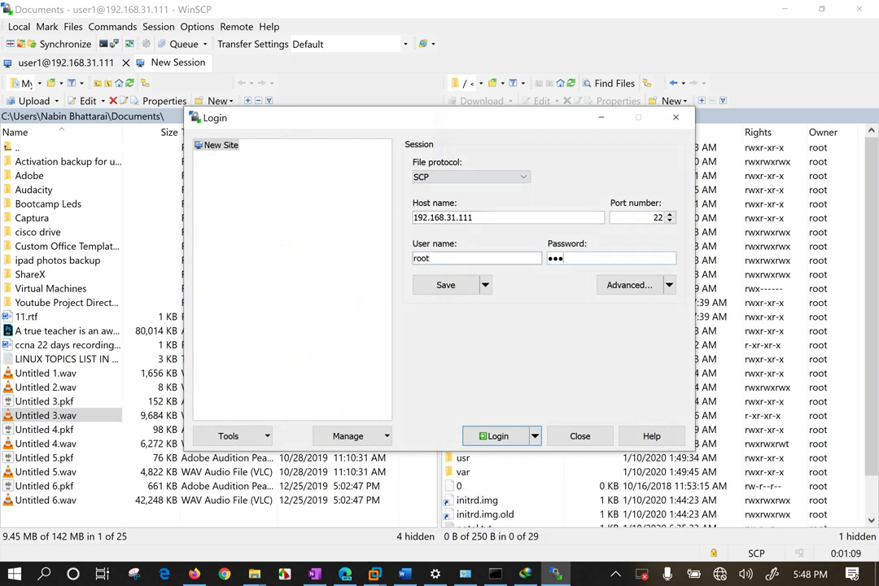
pyautogui.click(497, 437)
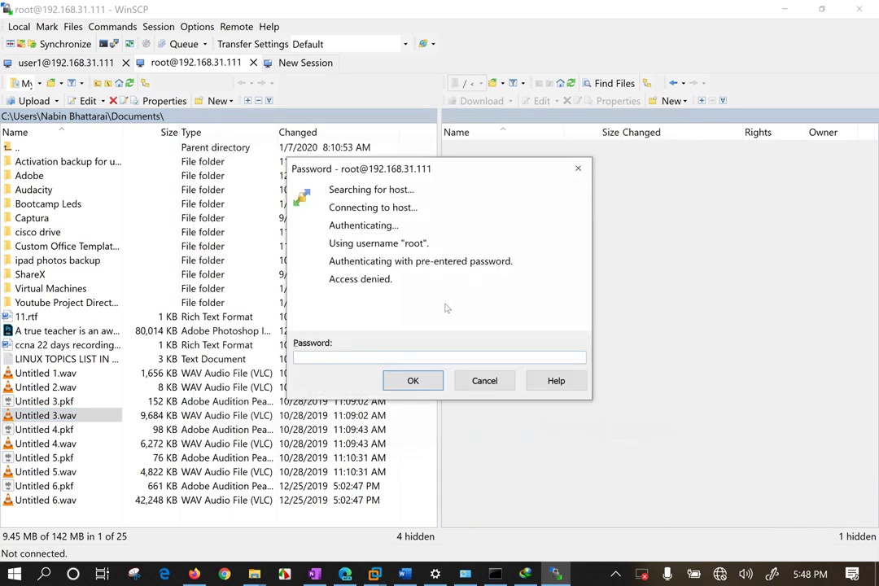
pyautogui.write('***')
pyautogui.press('Return')
pyautogui.click(486, 381)
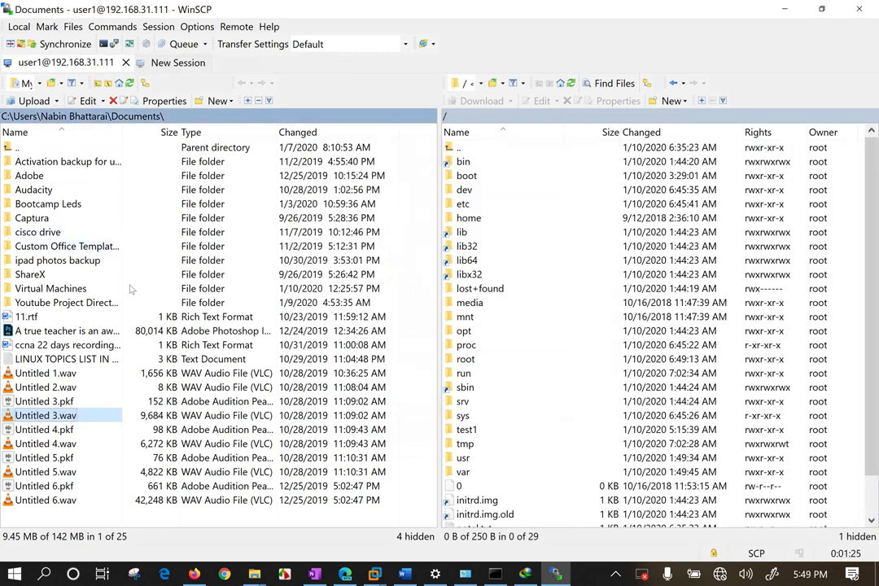
# Select the local Youtube Project Directory folder and cancel the upload options.
pyautogui.click(484, 346)
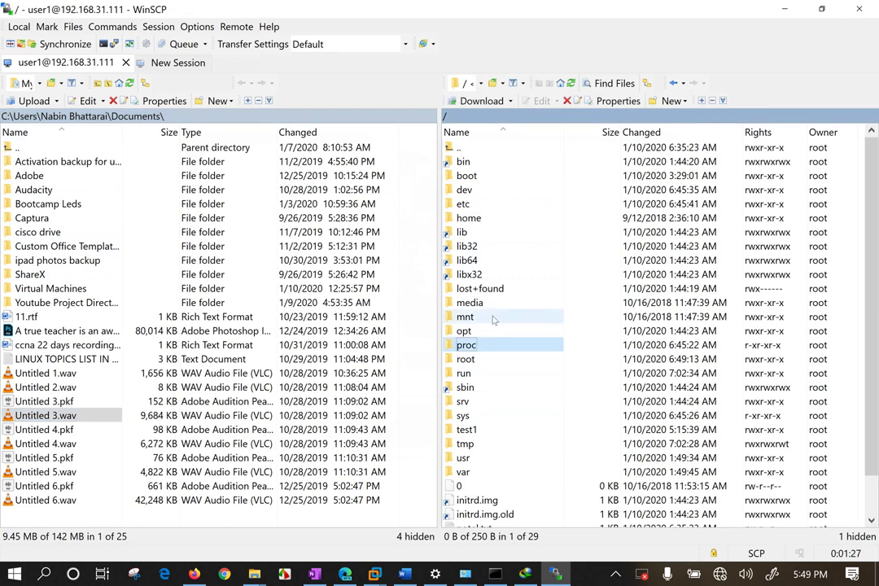
pyautogui.scroll(-1, 493, 321)
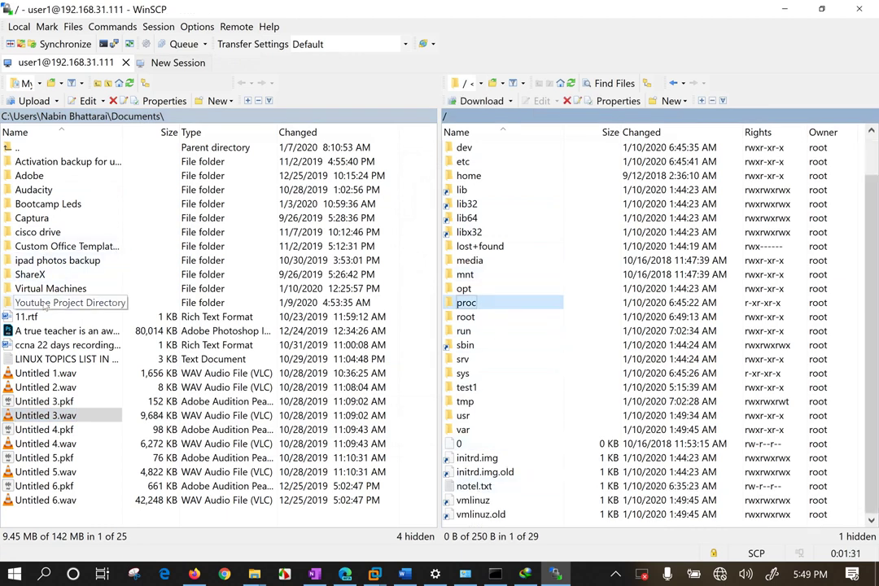
pyautogui.click(65, 302)
pyautogui.click(57, 101)
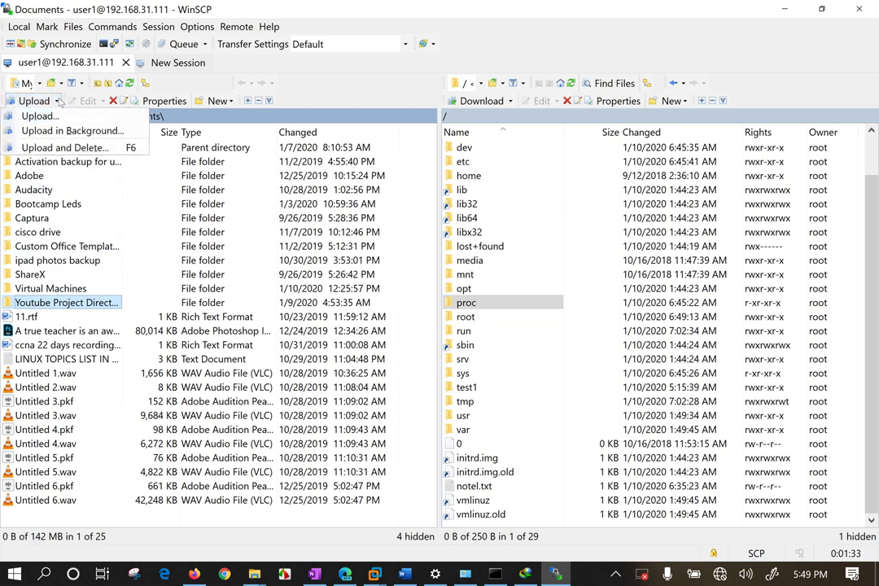
pyautogui.click(234, 250)
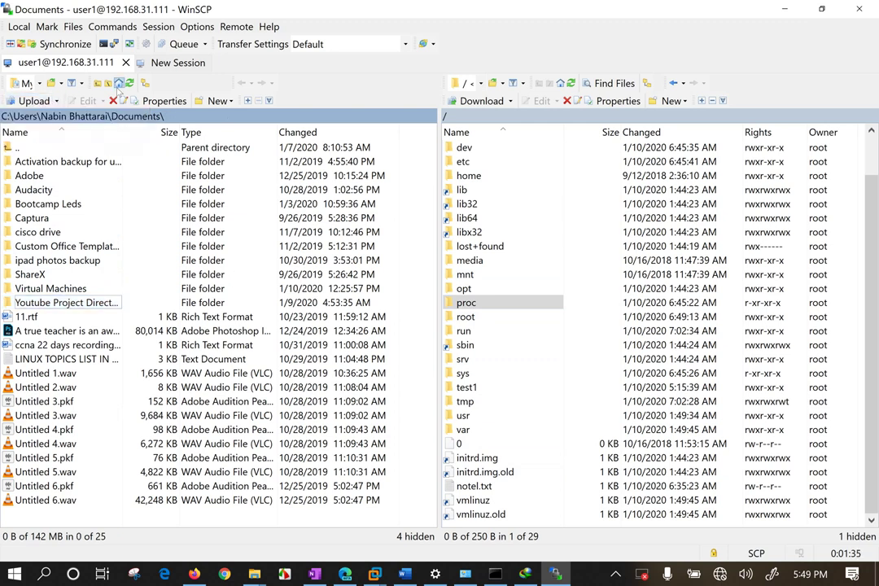
# Switch the local pane to Desktop and download notel.txt from the server's root.
pyautogui.click(38, 83)
pyautogui.click(32, 113)
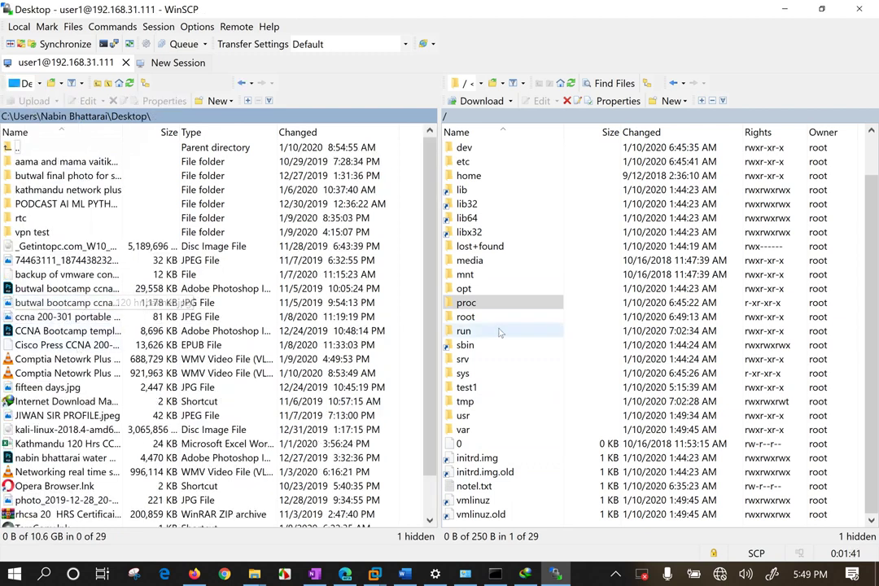
pyautogui.click(474, 486)
pyautogui.moveTo(474, 486); pyautogui.dragTo(106, 388)
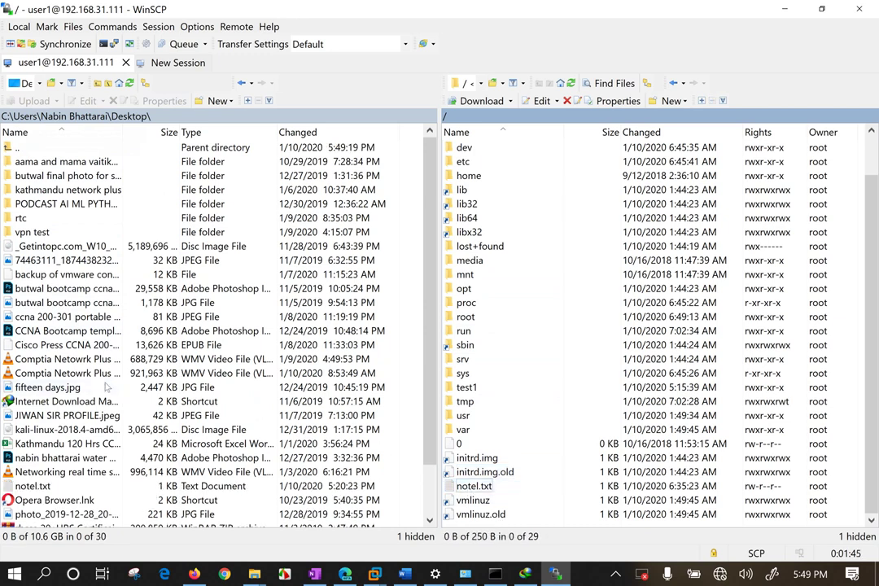
# Select the root folder in the remote list and scroll it to the top.
pyautogui.click(32, 486)
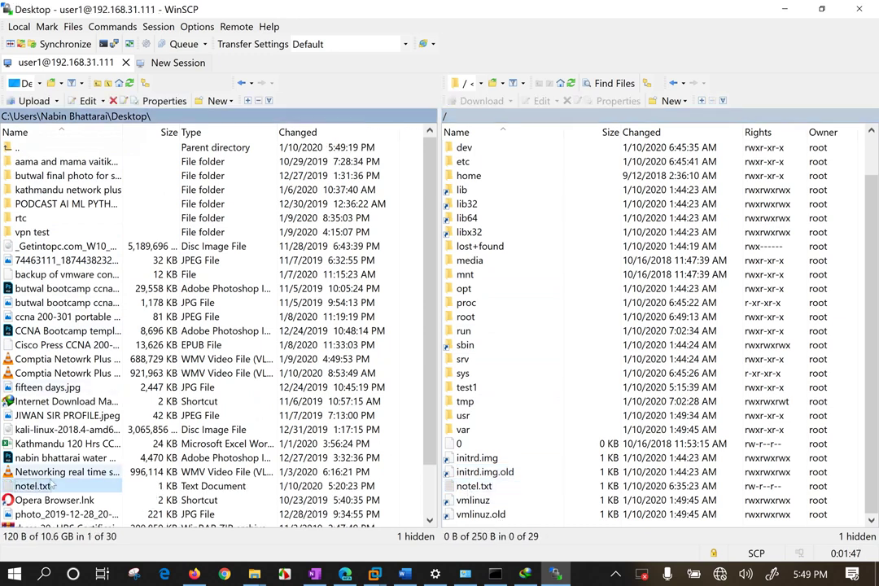
pyautogui.click(500, 318)
pyautogui.scroll(1, 500, 326)
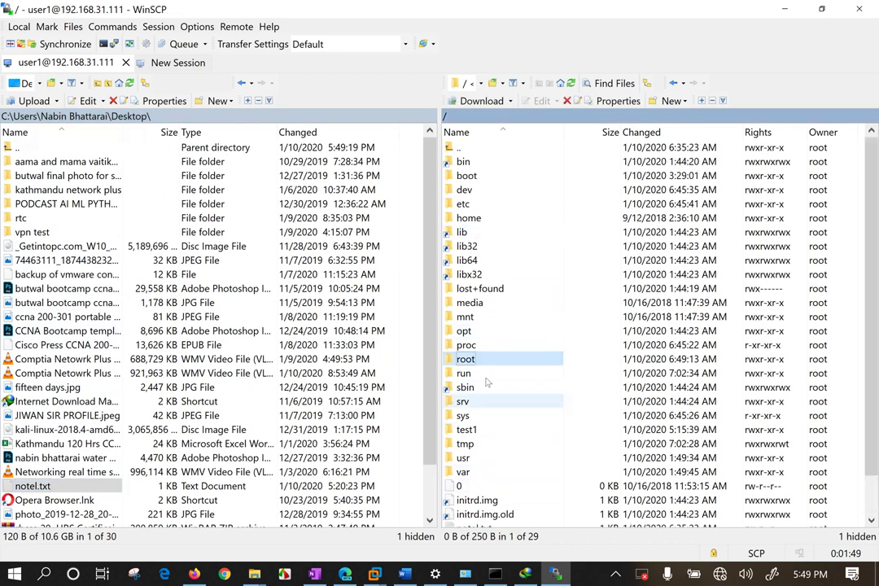
# Download the remote etc folder to the Desktop, dismissing the /etc/mysql permission-denied error.
pyautogui.click(465, 317)
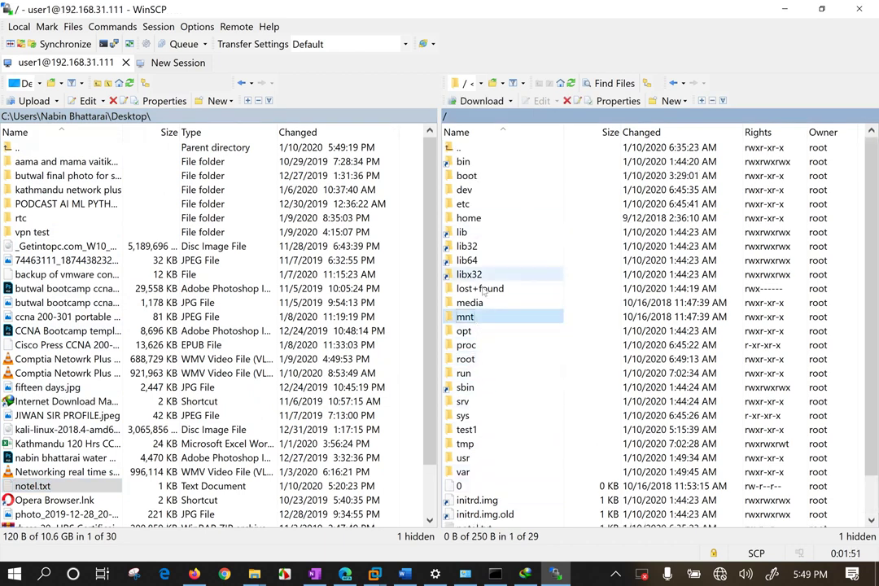
pyautogui.moveTo(478, 205); pyautogui.dragTo(403, 259)
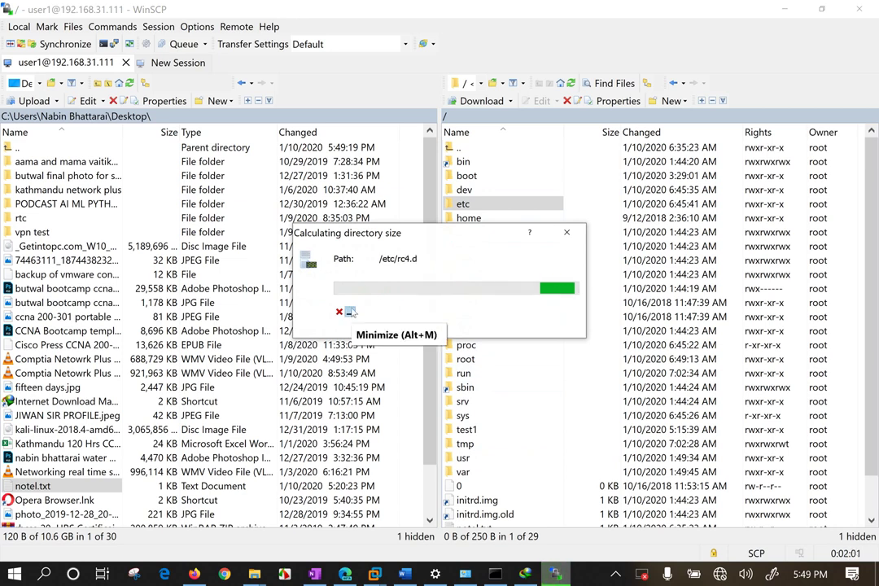
pyautogui.click(339, 311)
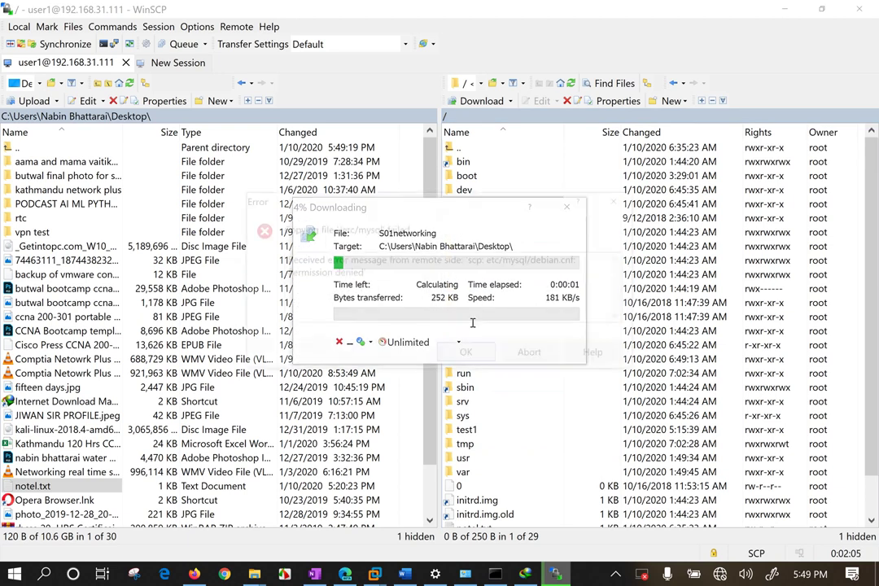
pyautogui.moveTo(363, 296); pyautogui.dragTo(350, 271)
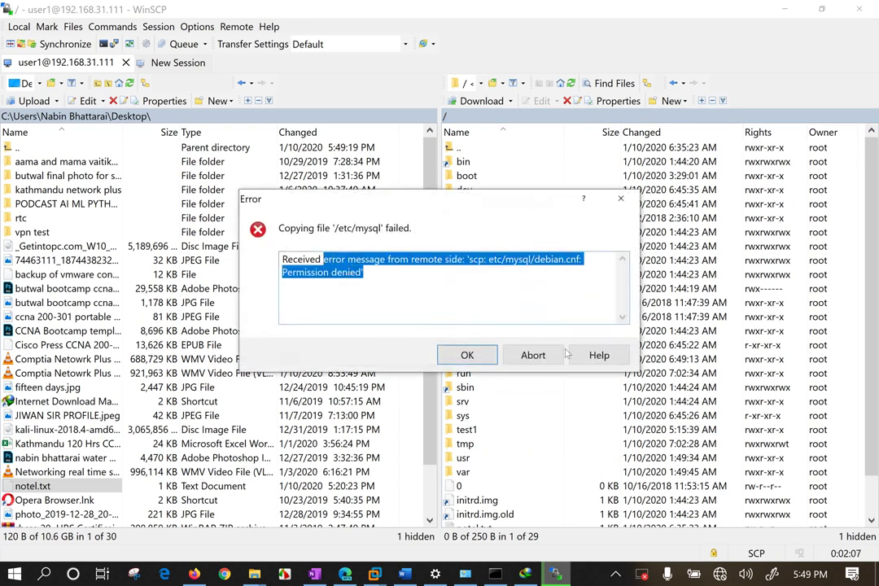
pyautogui.click(540, 359)
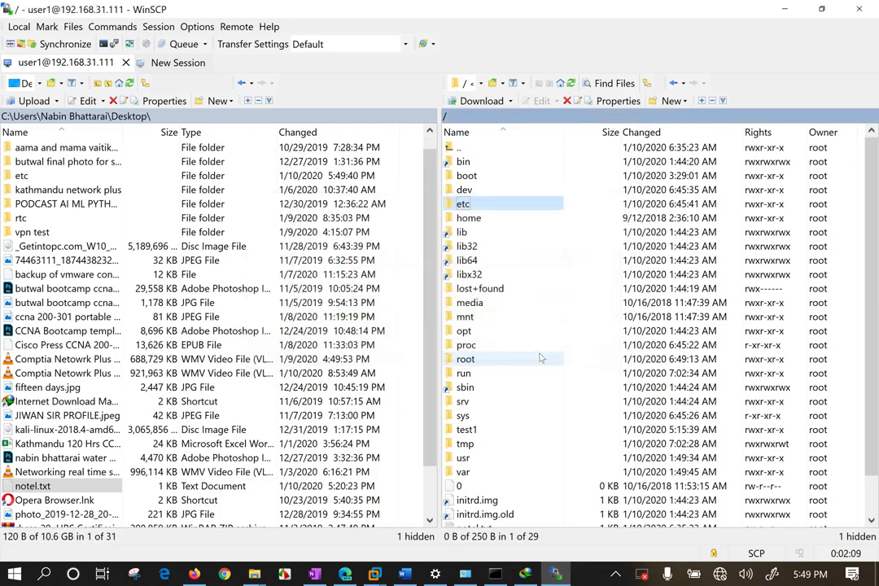
pyautogui.click(778, 12)
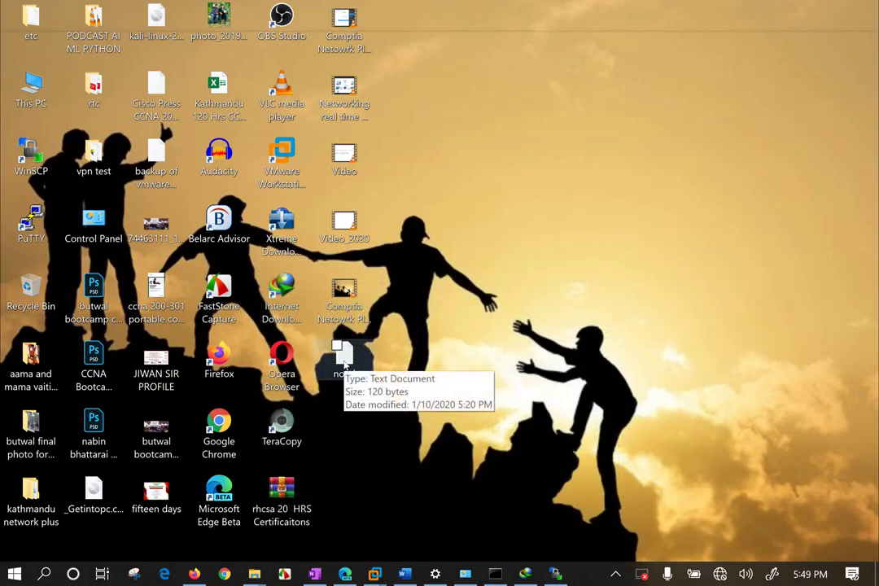
# Inspect the eight items in the downloaded etc folder, then switch to the Kali VM.
pyautogui.doubleClick(33, 29)
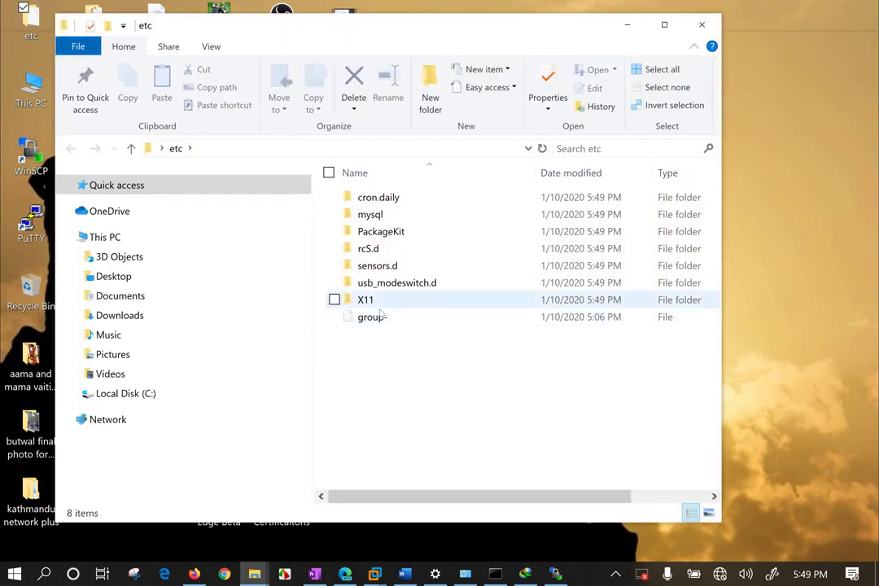
pyautogui.moveTo(393, 381); pyautogui.dragTo(456, 64)
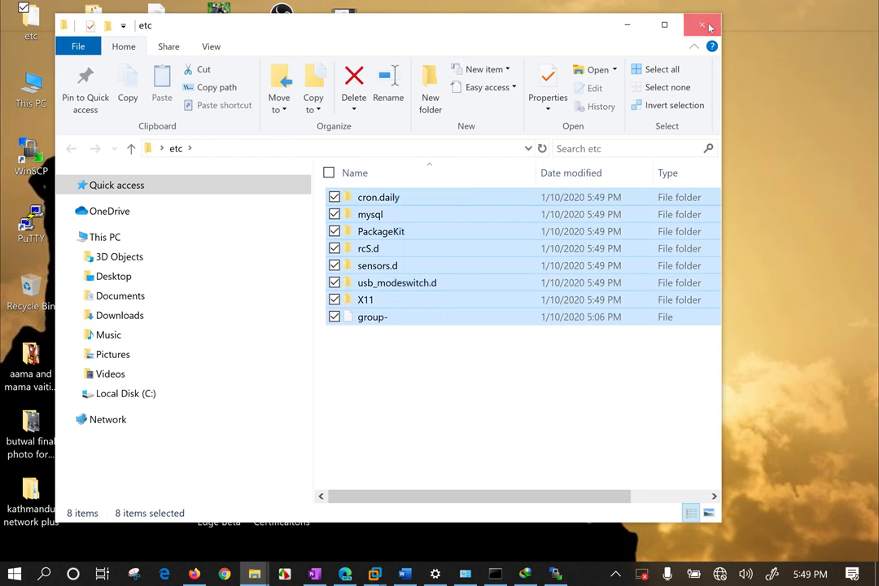
pyautogui.click(616, 17)
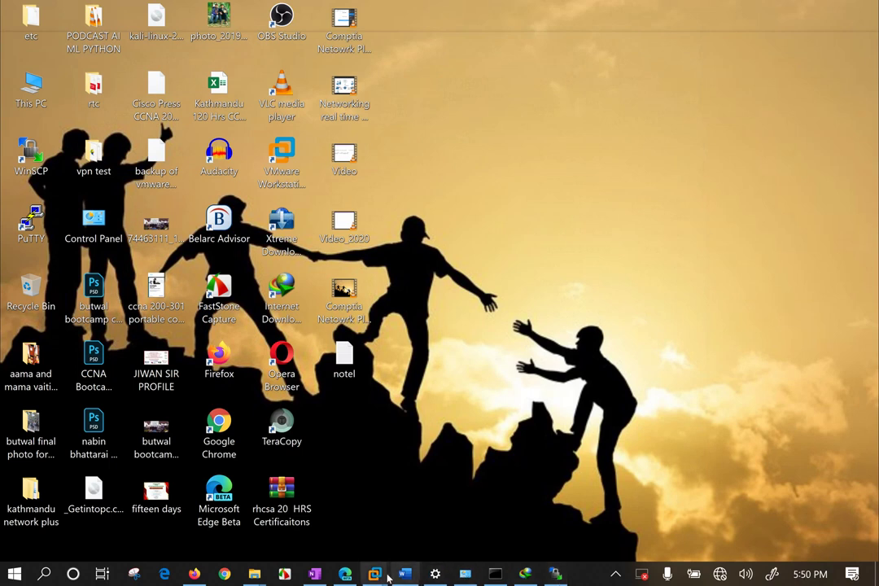
pyautogui.moveTo(374, 574)
pyautogui.click(439, 445)
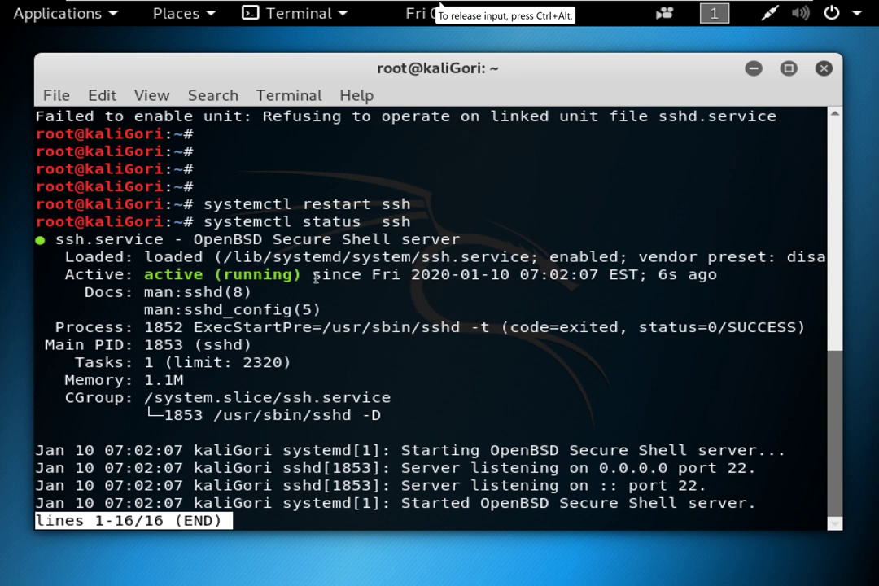
# Quit the ssh status output, move to / and create the Flim folder.
pyautogui.press('q')
pyautogui.press('Return')
pyautogui.press('Return')
pyautogui.press('Return')
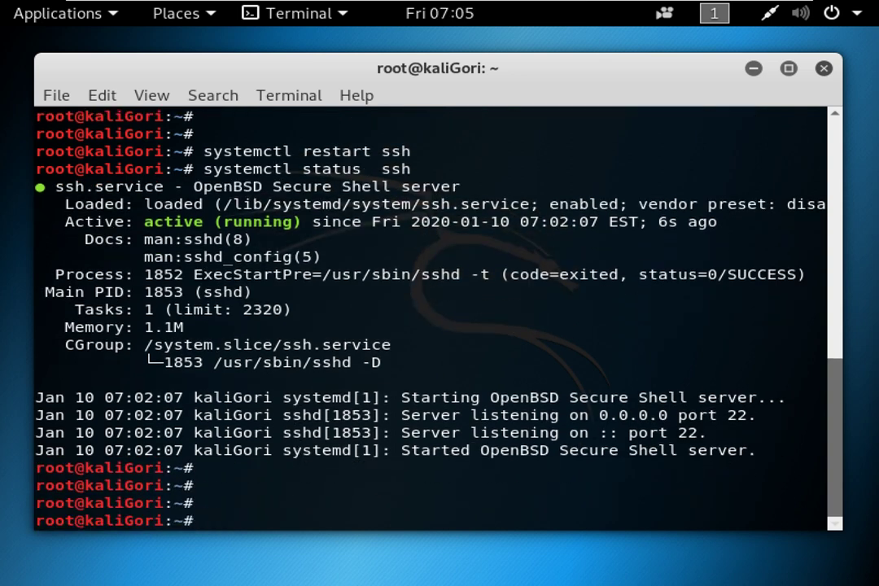
pyautogui.write('cd /')
pyautogui.press('Return')
pyautogui.write('mkdir Flim')
# Create the nepal folder, give it 777 permissions, and return to Windows.
pyautogui.press('Return')
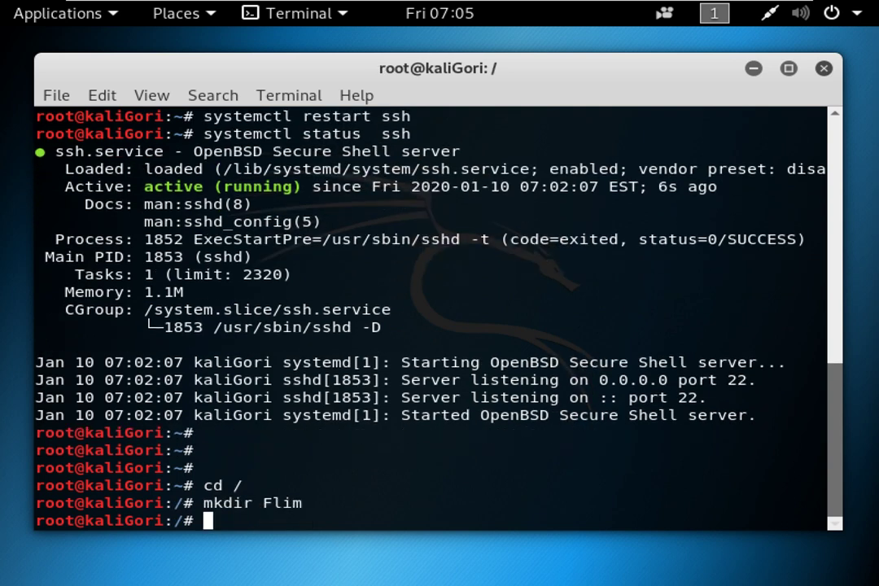
pyautogui.write('mkdir nepal')
pyautogui.press('Return')
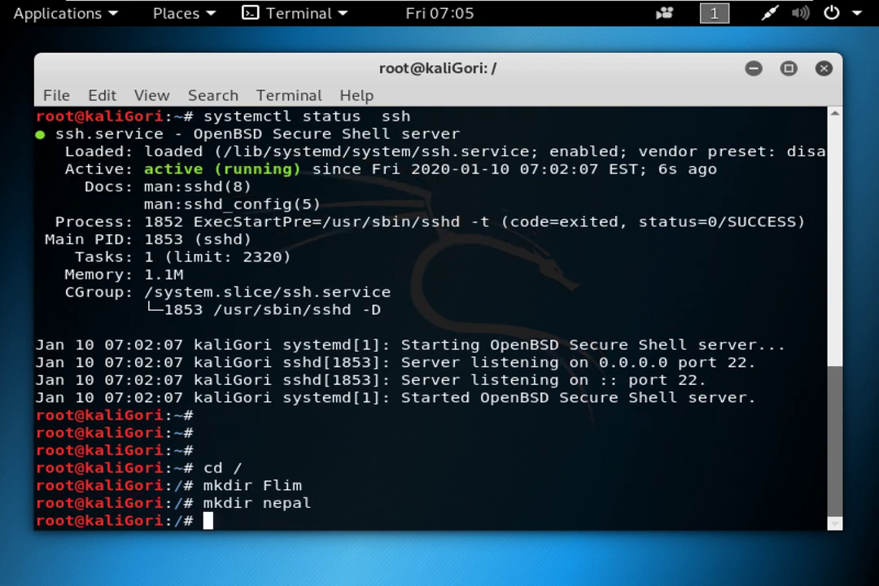
pyautogui.write('chmod 7')
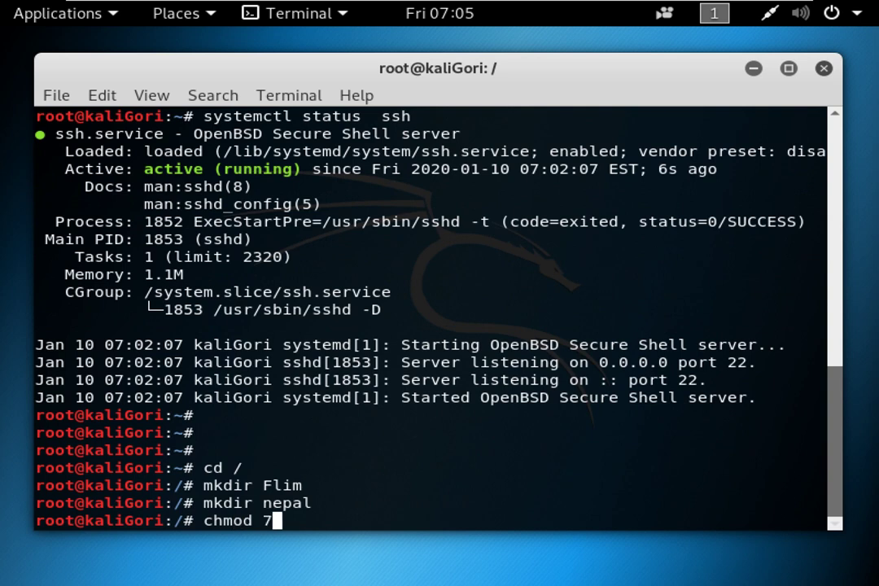
pyautogui.write('77 nepal')
pyautogui.press('Return')
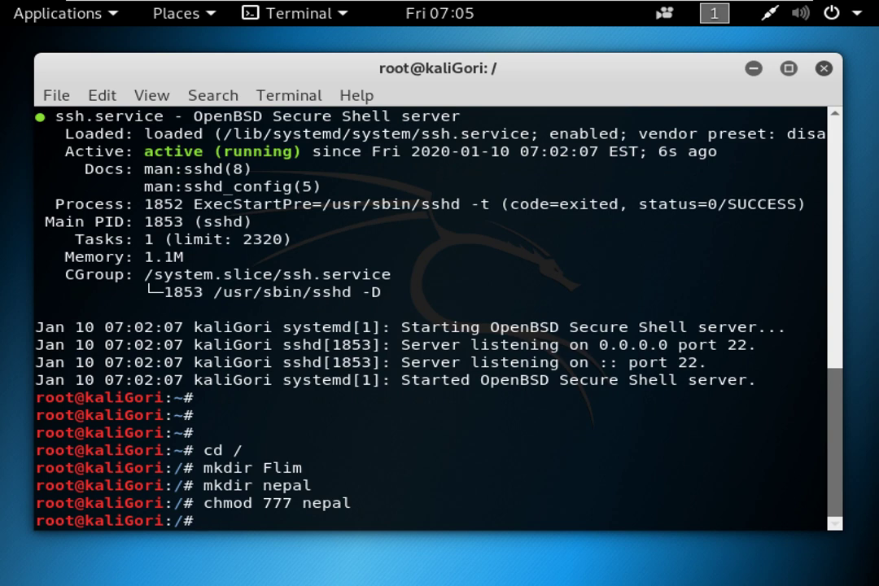
pyautogui.moveTo(480, 5)
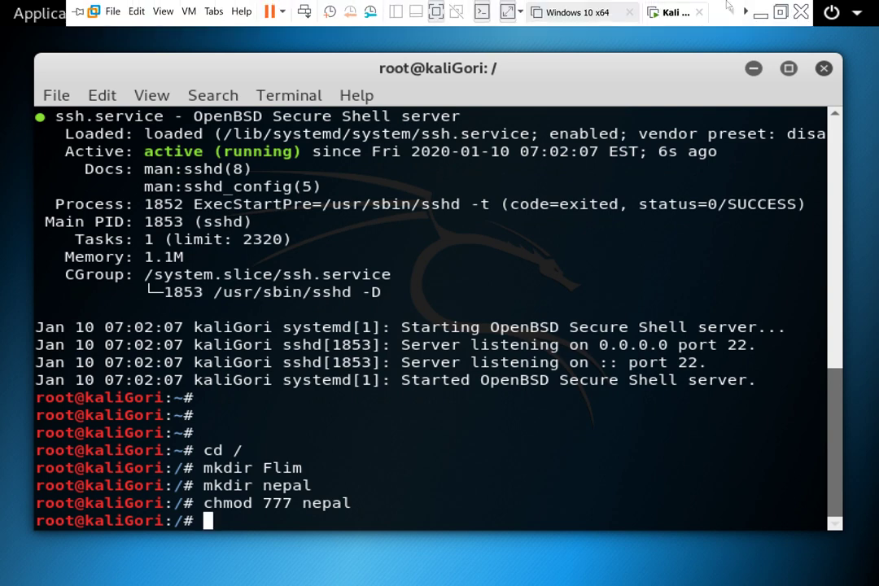
pyautogui.click(647, 10)
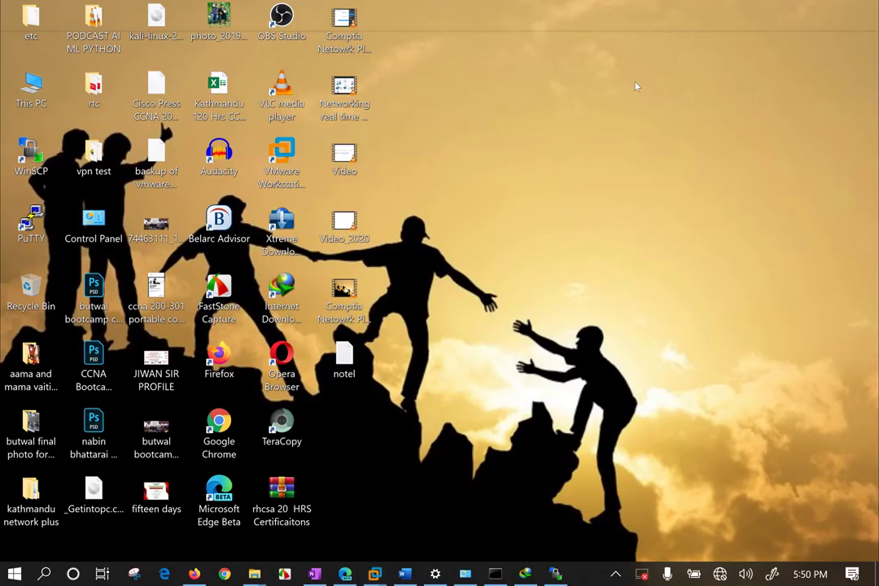
# Refresh the remote root to show Flim and nepal, then open the empty /nepal folder.
pyautogui.click(556, 572)
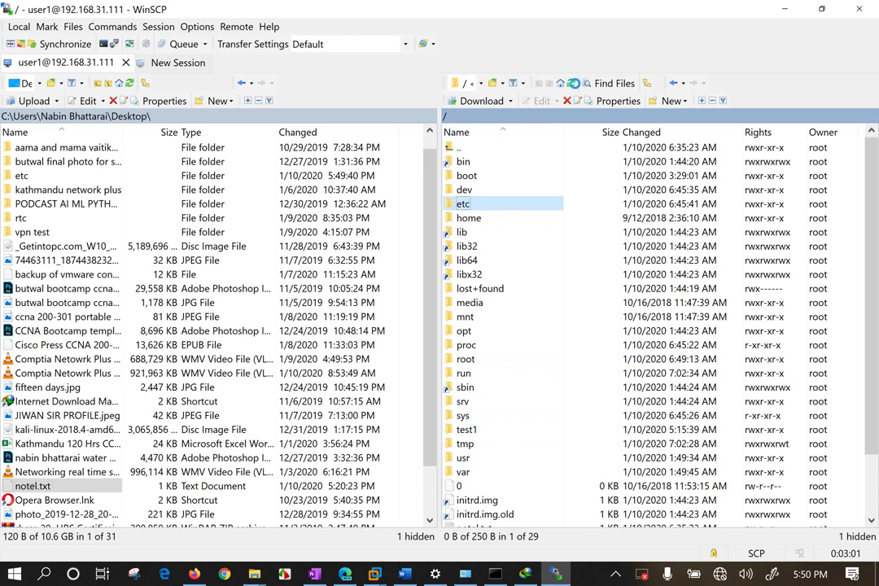
pyautogui.click(572, 84)
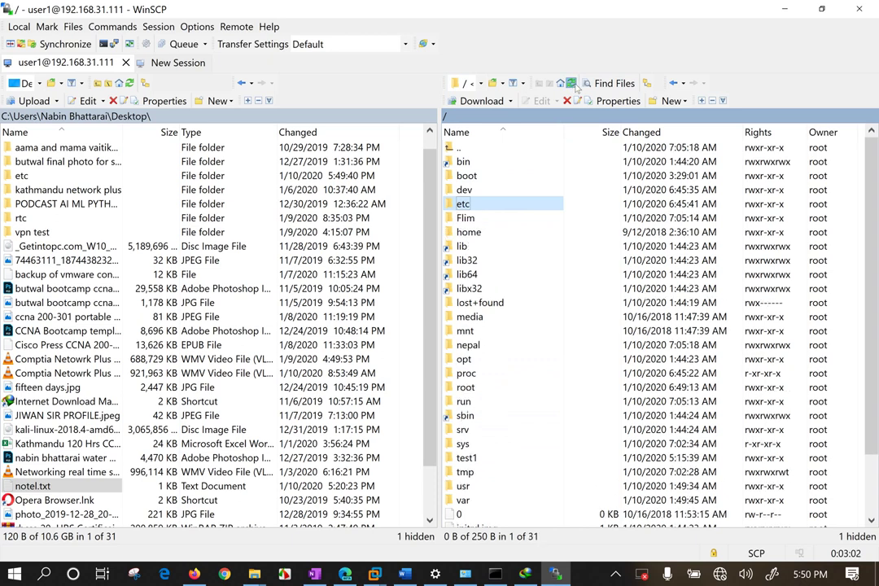
pyautogui.click(481, 347)
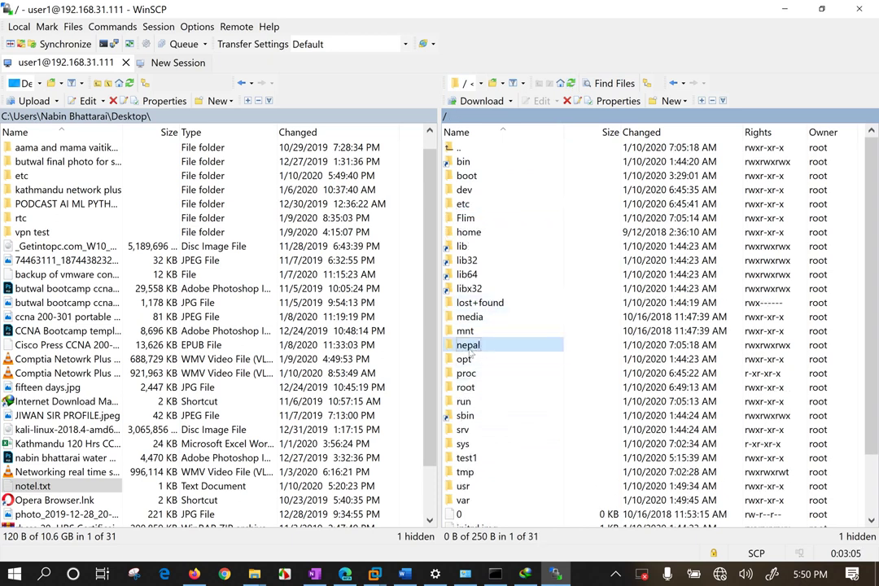
pyautogui.doubleClick(468, 346)
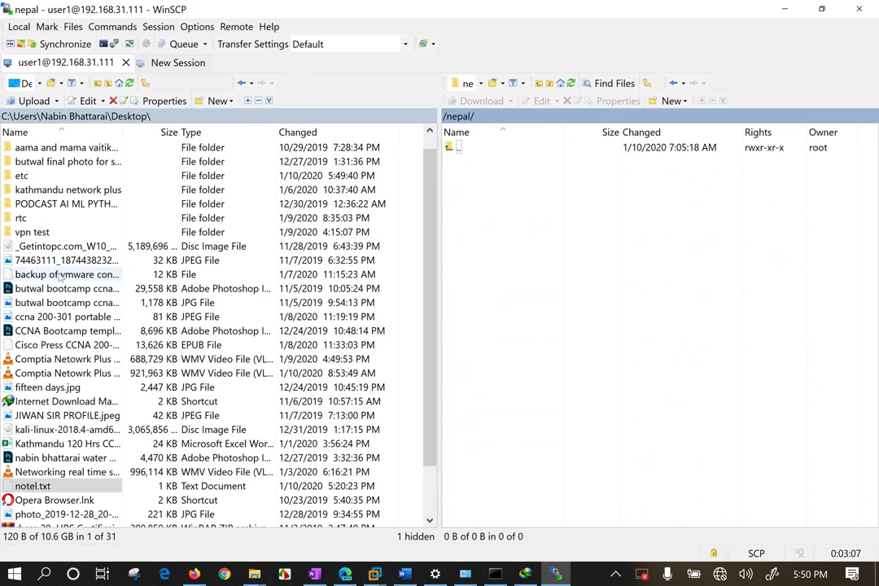
pyautogui.click(54, 320)
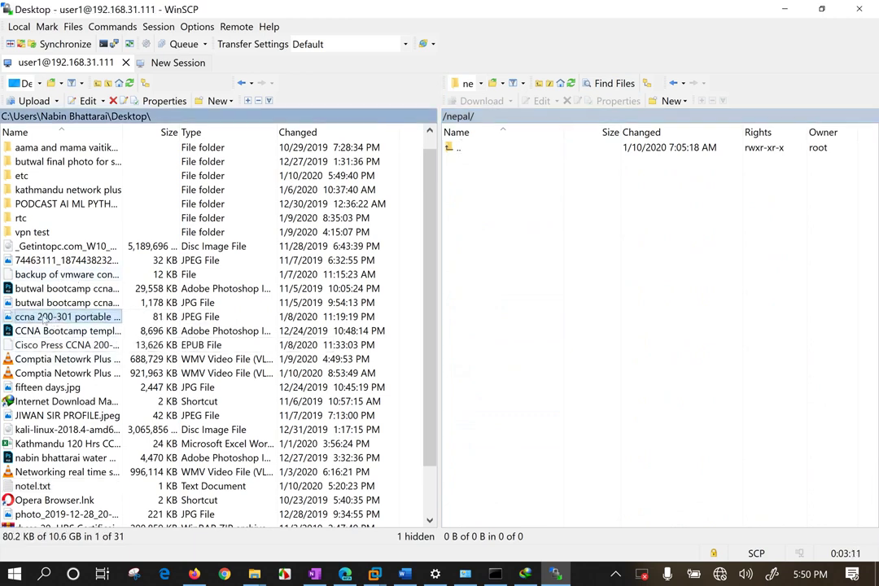
pyautogui.rightClick(45, 318)
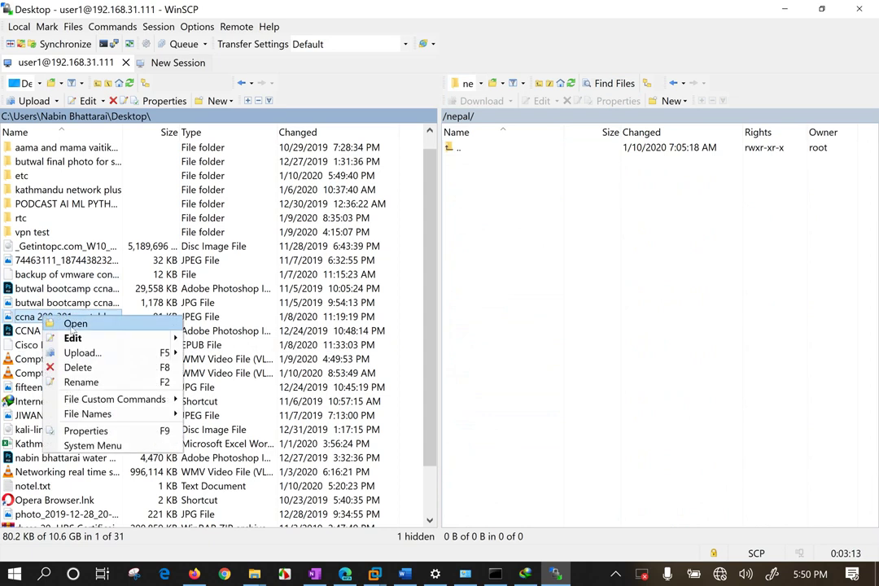
# Preview the CCNA 200-301 Portable Command Guide image in Photos, then close it.
pyautogui.click(75, 324)
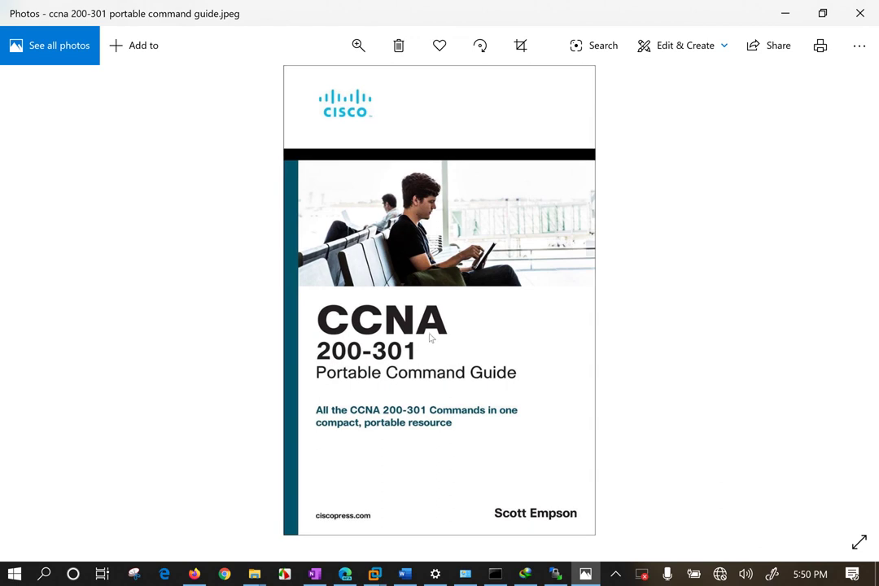
pyautogui.scroll(1, 428, 338)
pyautogui.scroll(-1, 429, 335)
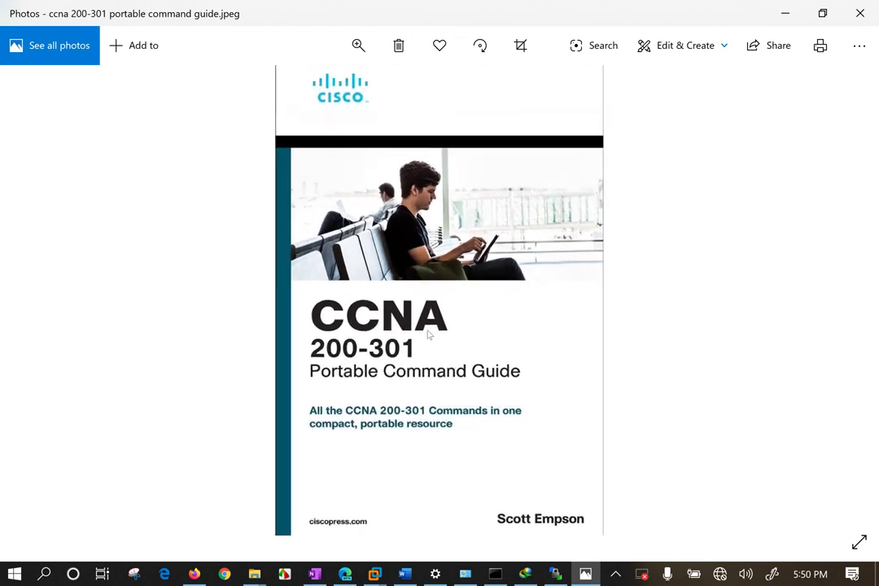
pyautogui.scroll(1, 428, 334)
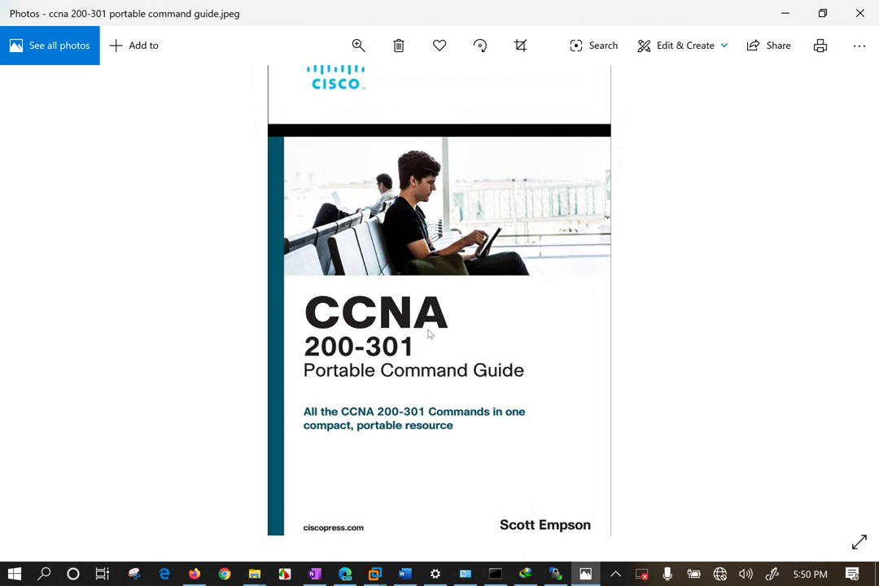
pyautogui.scroll(1, 424, 357)
pyautogui.click(868, 12)
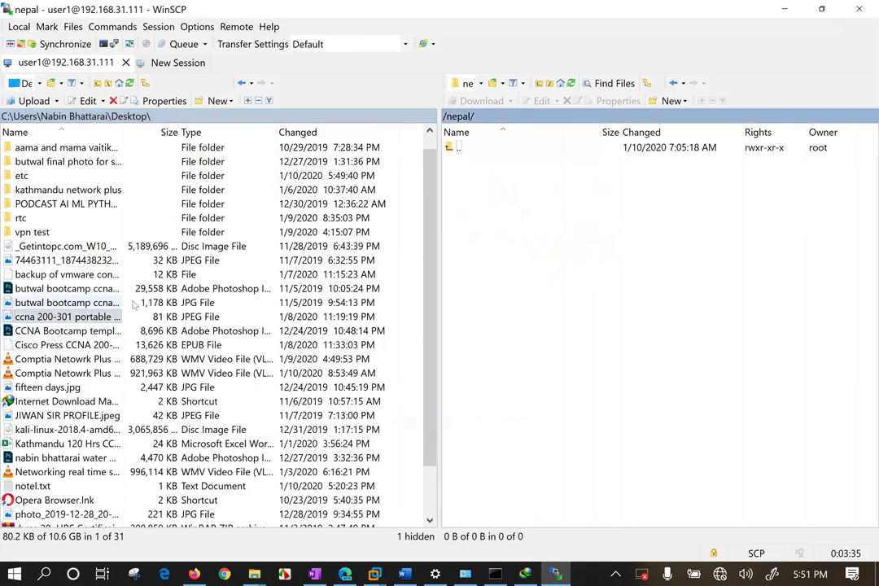
# Upload the butwal bootcamp banner and CCNA 200-301 guide images into /nepal.
pyautogui.moveTo(124, 132); pyautogui.dragTo(232, 132)
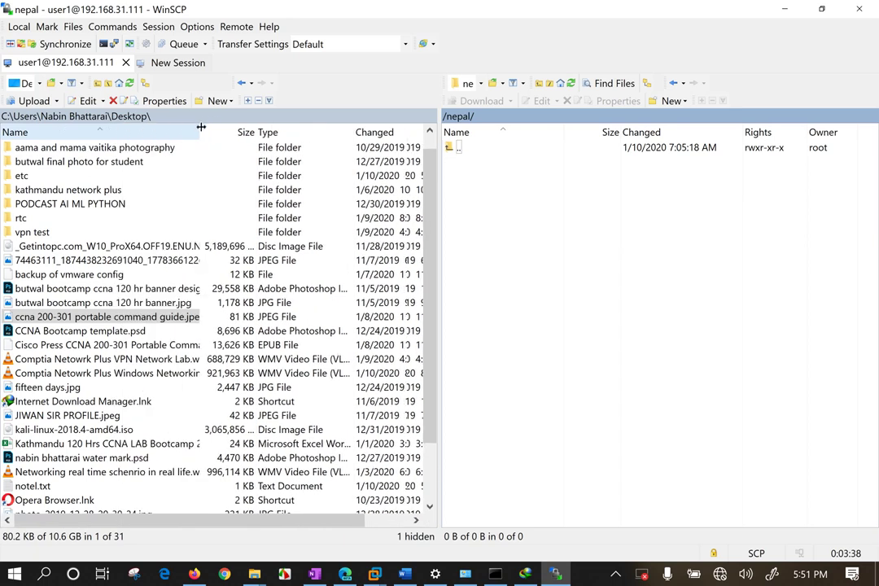
pyautogui.keyDown('ctrl'); pyautogui.click(72, 302); pyautogui.keyUp('ctrl')
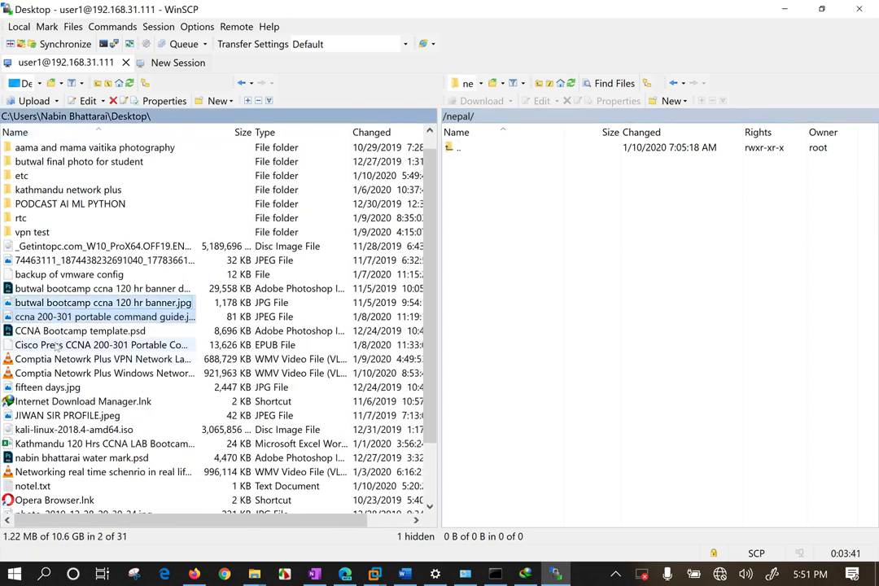
pyautogui.moveTo(82, 317); pyautogui.dragTo(616, 278)
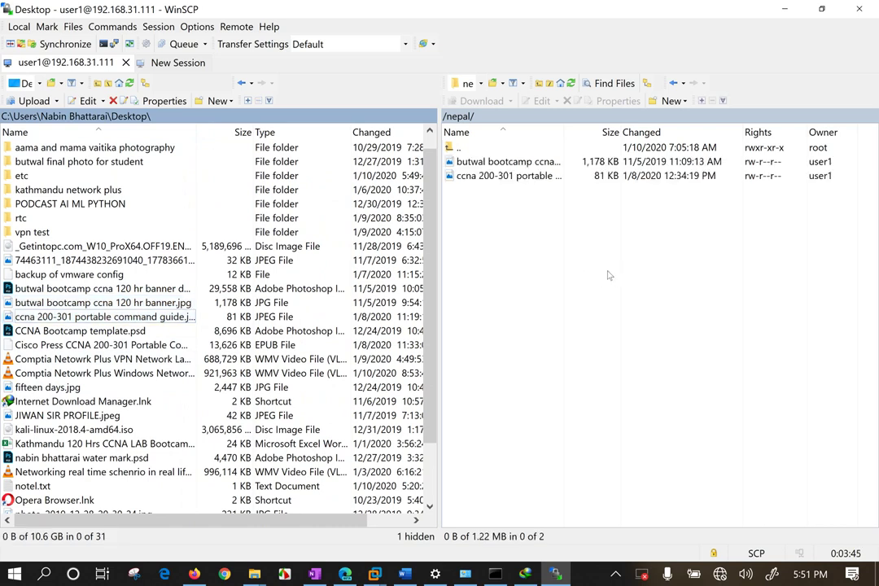
pyautogui.click(562, 275)
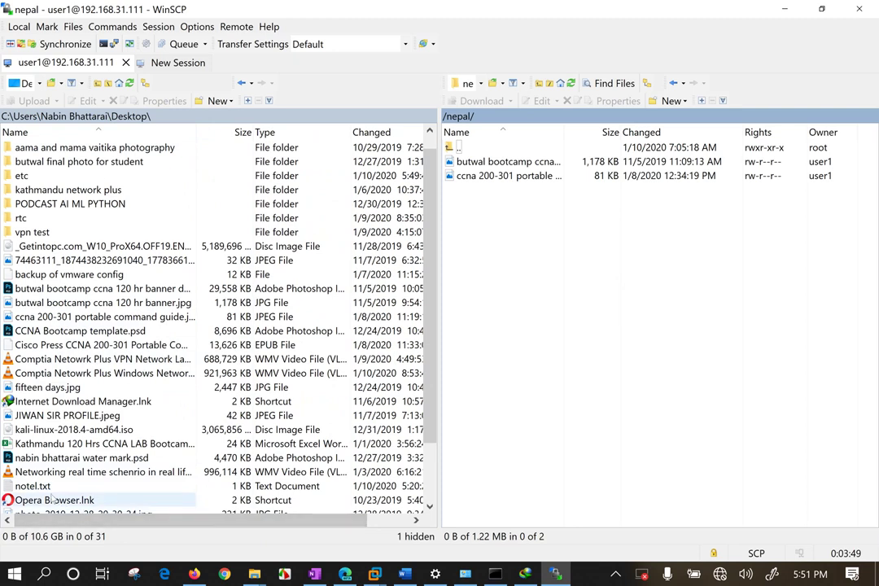
# Upload the vpn test folder into /nepal and minimise WinSCP.
pyautogui.click(48, 233)
pyautogui.moveTo(52, 234); pyautogui.dragTo(674, 335)
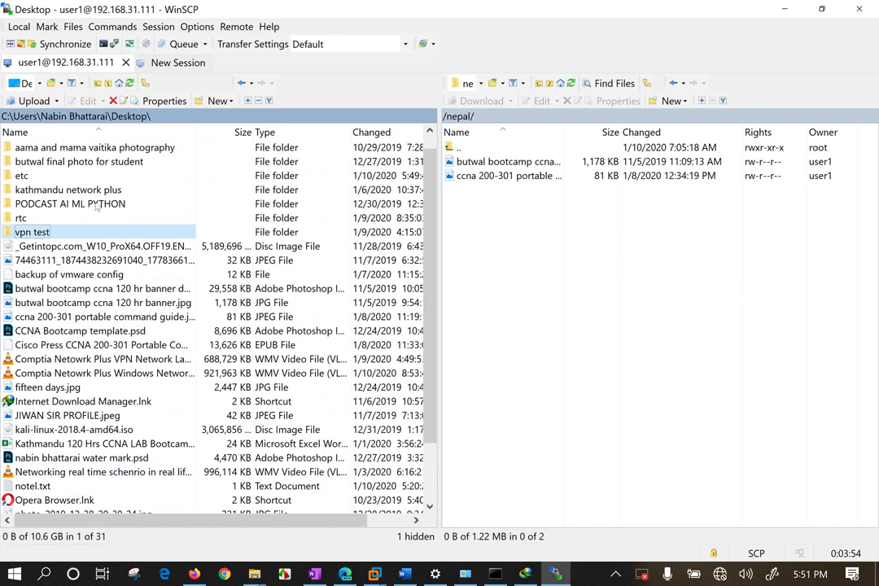
pyautogui.click(785, 10)
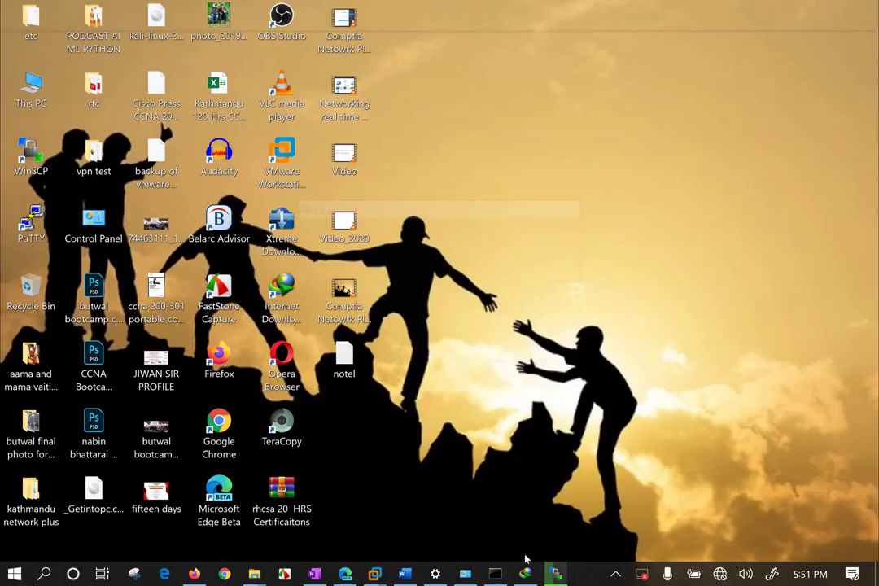
# On Kali, cd into /nepal and run ls to confirm the uploaded images and folder.
pyautogui.moveTo(388, 572)
pyautogui.click(454, 467)
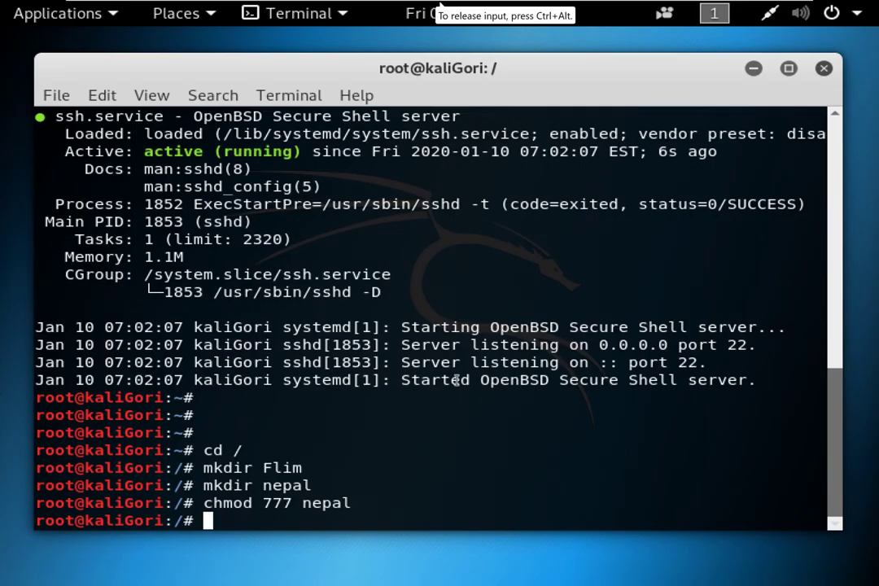
pyautogui.write('cd n')
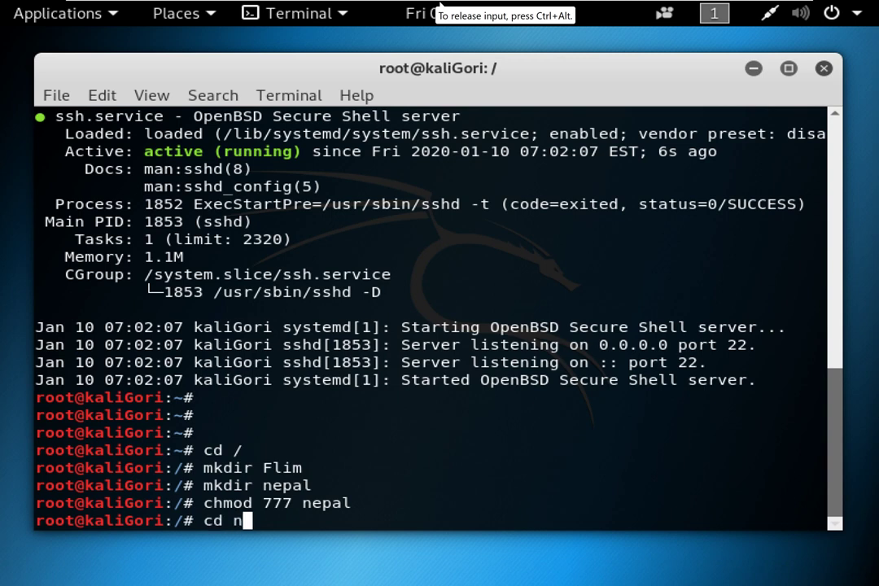
pyautogui.press('Tab')
pyautogui.press('Return')
pyautogui.write('ls')
pyautogui.press('Return')
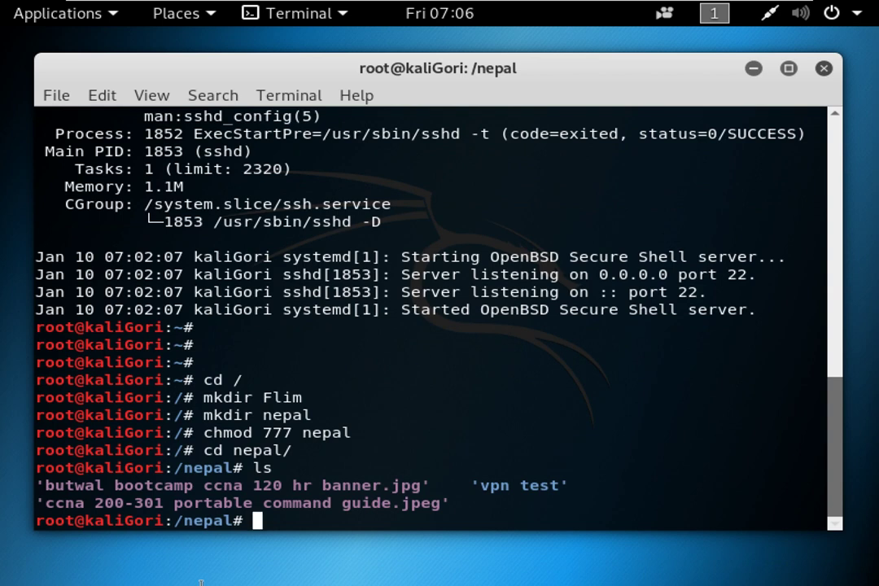
pyautogui.moveTo(503, 4)
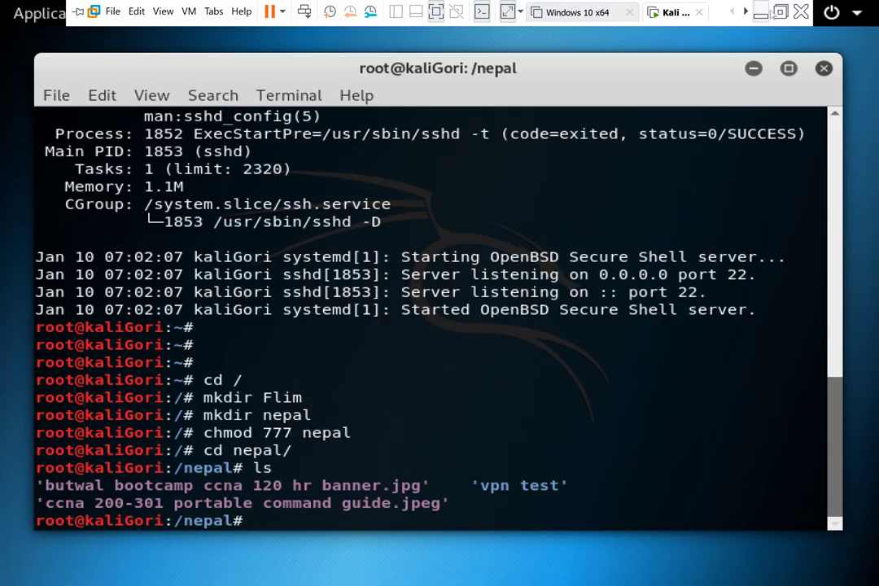
pyautogui.click(648, 10)
# Delete the vpn test folder and both uploaded images from the remote /nepal pane, confirming the deletion.
pyautogui.click(549, 575)
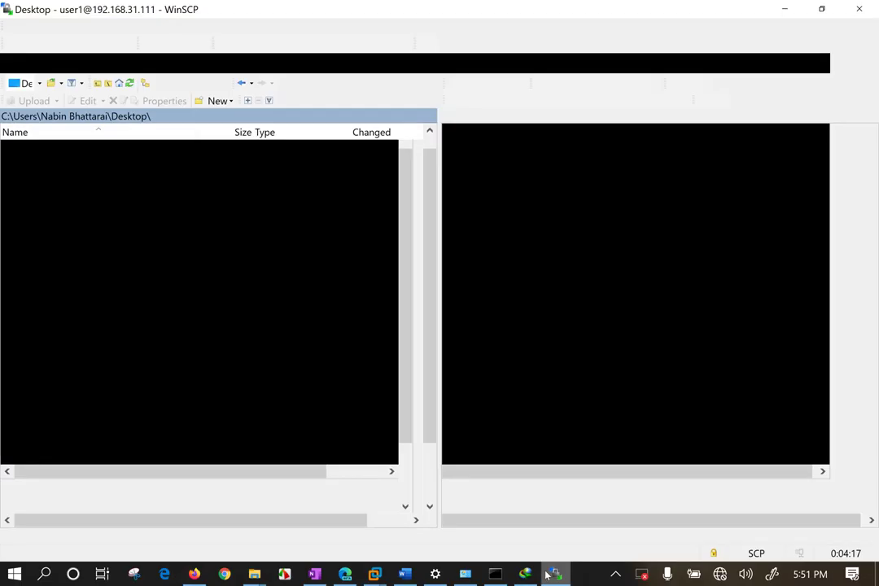
pyautogui.moveTo(502, 259); pyautogui.dragTo(503, 163)
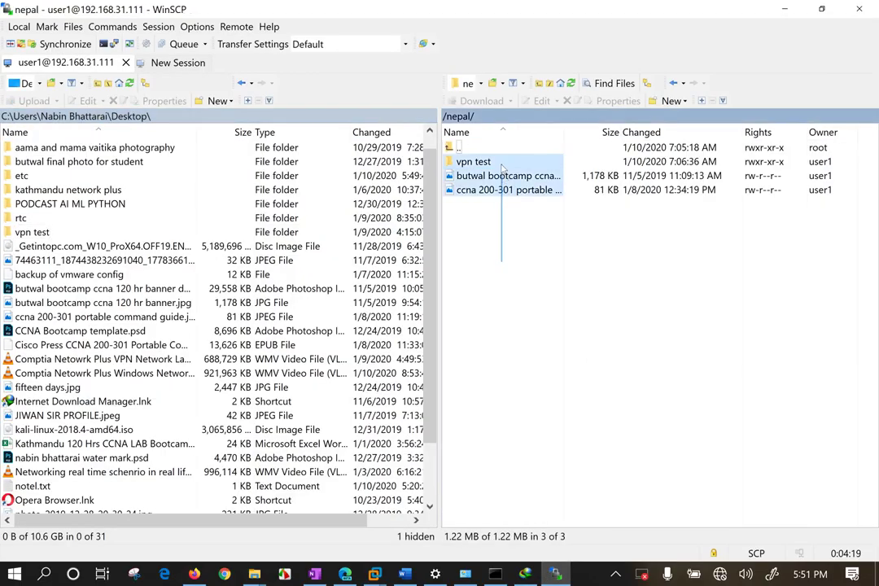
pyautogui.press('Delete')
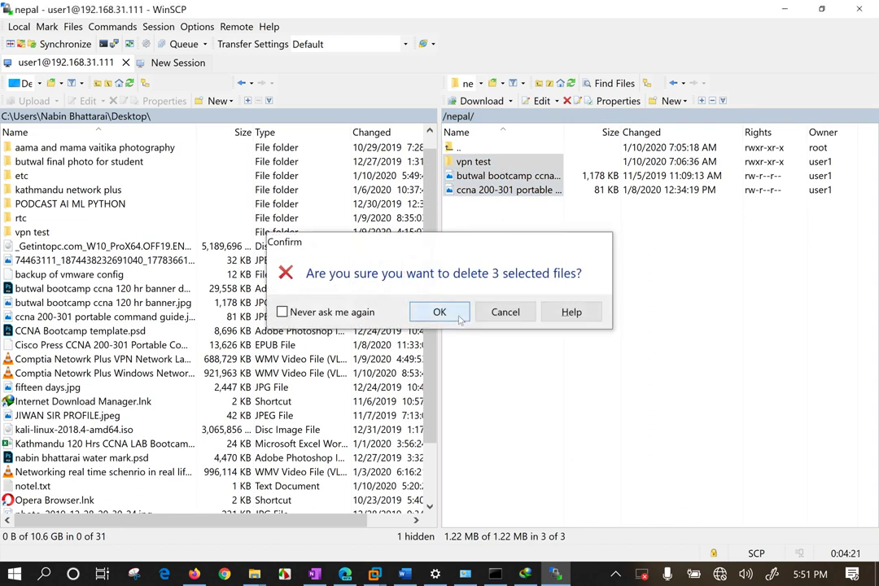
pyautogui.click(456, 311)
pyautogui.press('super+d')
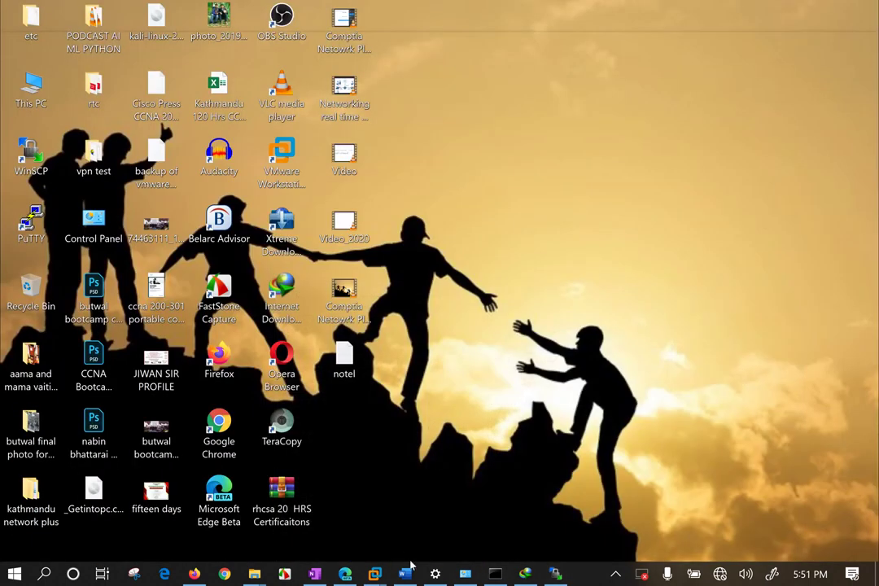
# In the Kali terminal, run ls to confirm /nepal is now empty.
pyautogui.moveTo(375, 573)
pyautogui.click(460, 468)
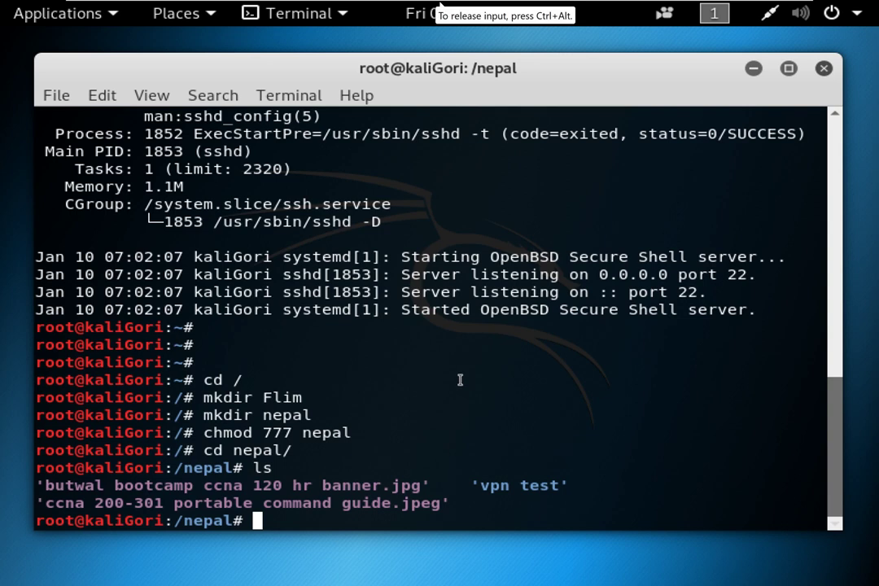
pyautogui.write('ls')
pyautogui.press('Return')
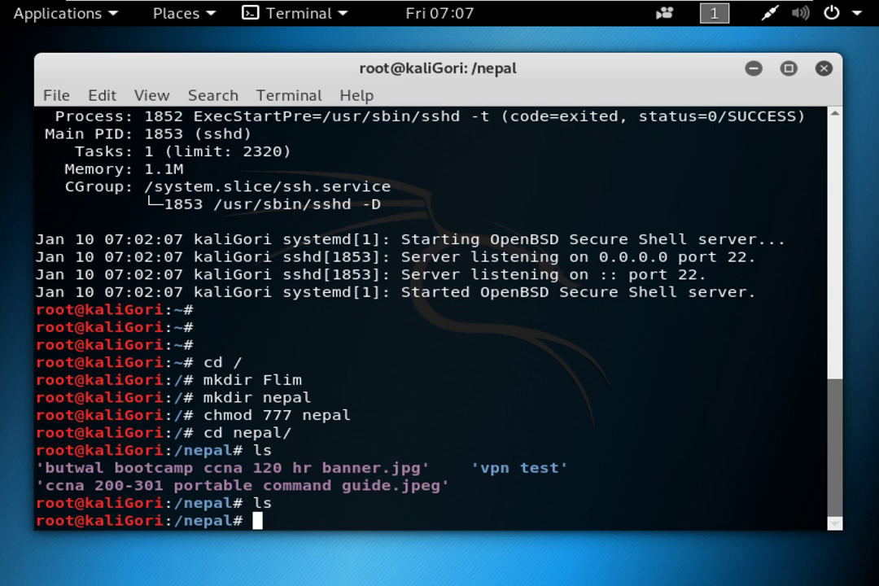
# Try chmod u+rw nepal from inside /nepal, which returns an error.
pyautogui.write('userm')
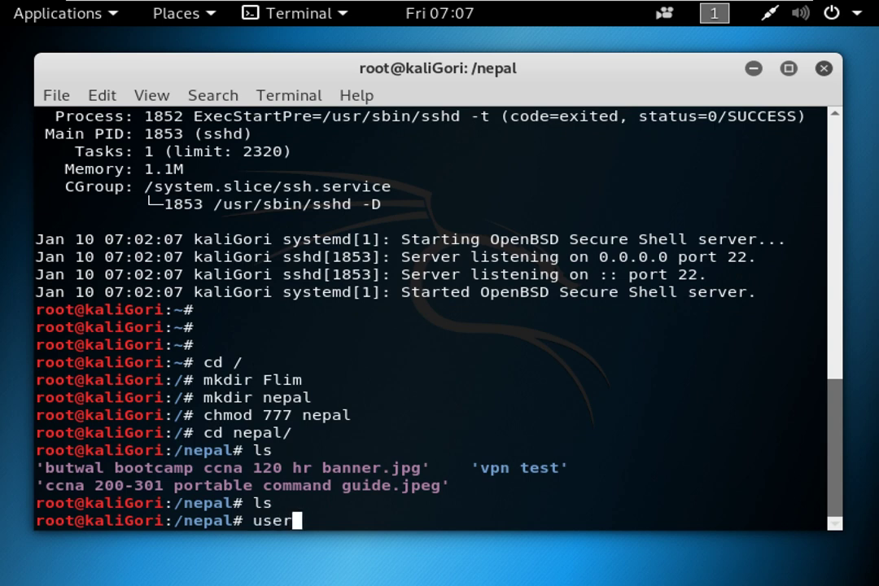
pyautogui.press('BackSpace')
pyautogui.press('BackSpace')
pyautogui.write('ch')
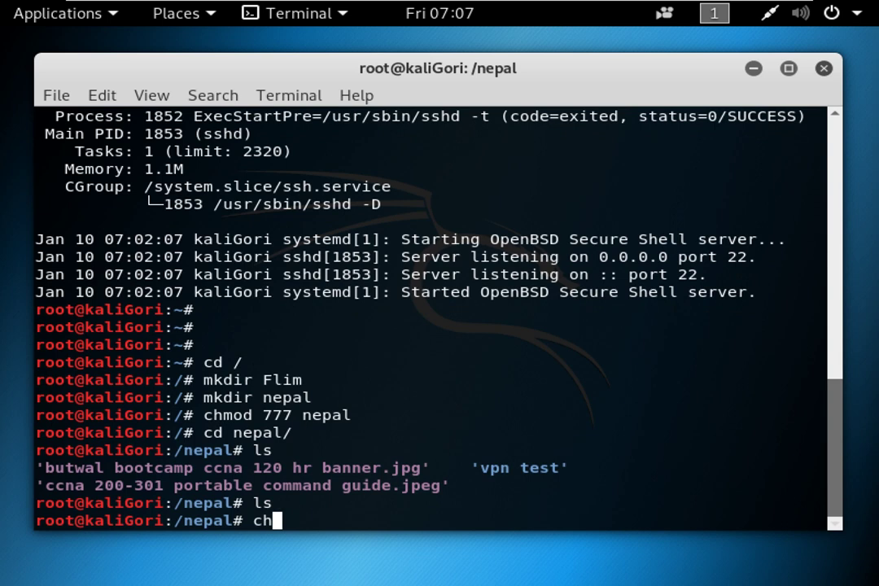
pyautogui.write('mod')
pyautogui.write('u+rw ')
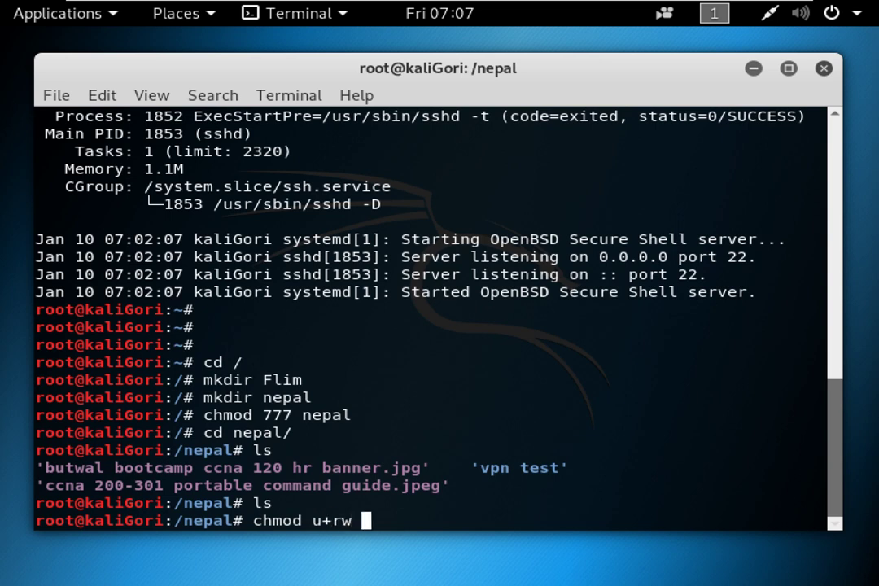
pyautogui.write('nepal')
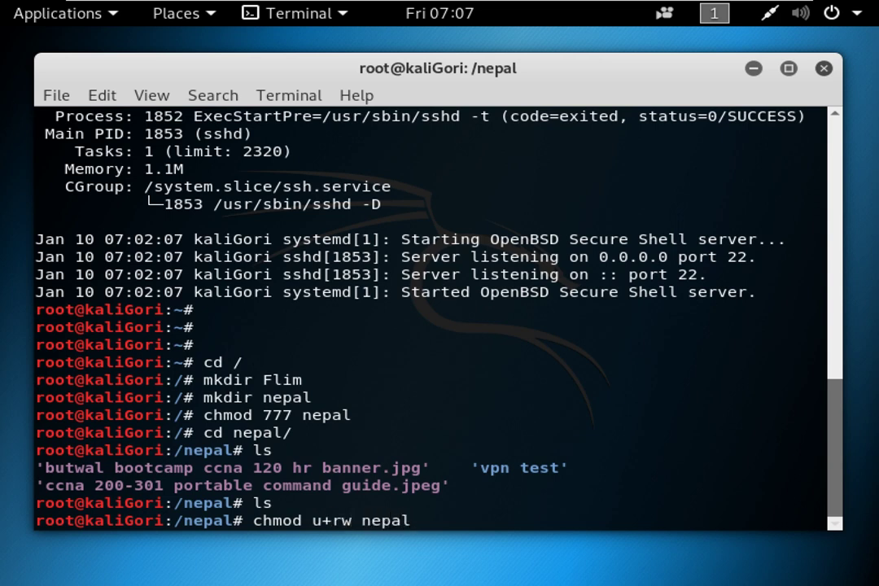
pyautogui.press('Return')
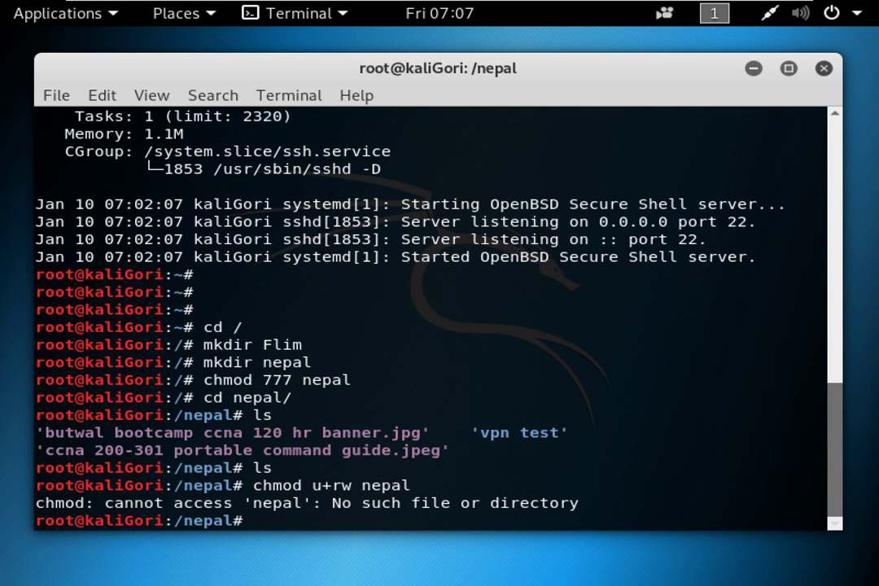
# Move up to / with cd .. and rerun chmod u+rw nepal successfully.
pyautogui.press('Up')
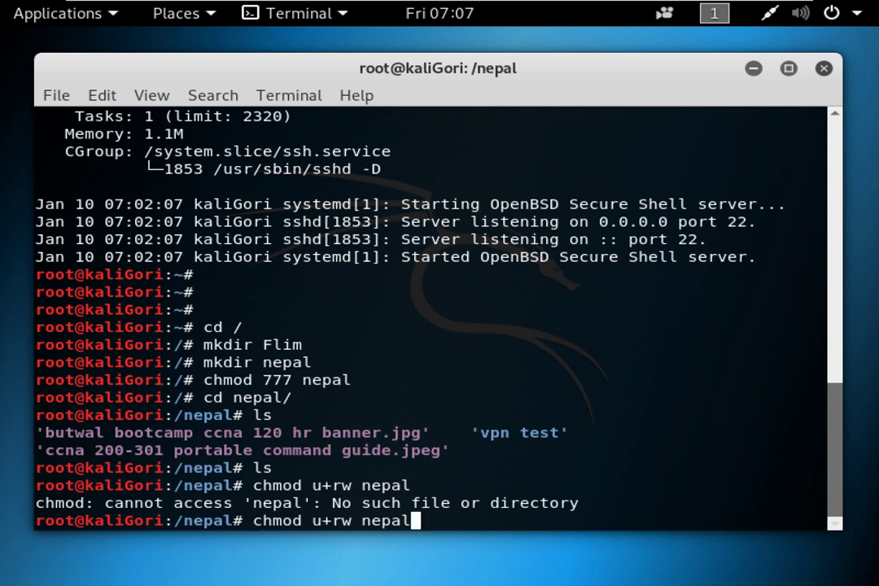
pyautogui.press('BackSpace')
pyautogui.press('BackSpace')
pyautogui.press('BackSpace')
pyautogui.press('BackSpace')
pyautogui.press('BackSpace')
pyautogui.press('BackSpace')
pyautogui.press('BackSpace')
pyautogui.press('BackSpace')
pyautogui.press('BackSpace')
pyautogui.press('BackSpace')
pyautogui.press('BackSpace')
pyautogui.press('BackSpace')
pyautogui.press('BackSpace')
pyautogui.press('BackSpace')
pyautogui.press('BackSpace')
pyautogui.press('BackSpace')
pyautogui.write('cd ..')
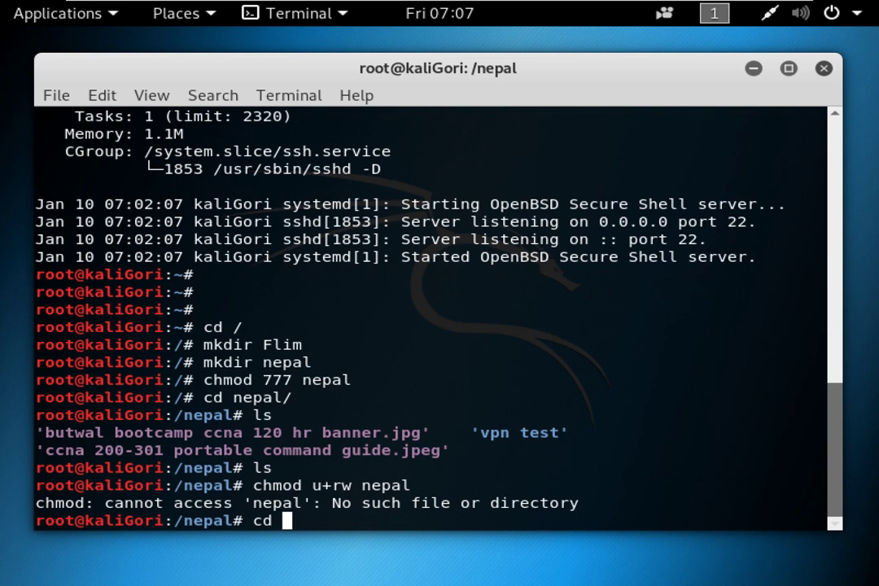
pyautogui.press('Return')
pyautogui.press('Up')
pyautogui.press('Up')
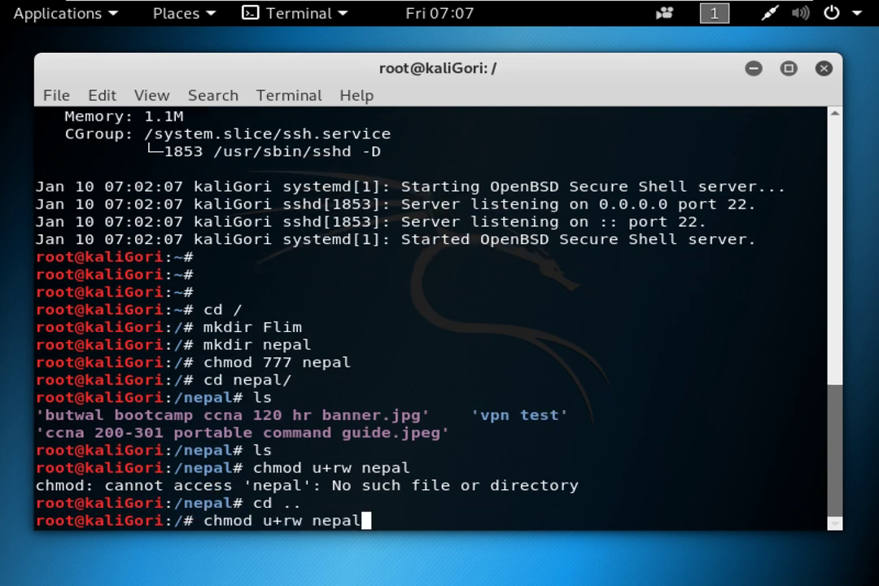
pyautogui.press('Return')
# Try listing the root directory with ll and ls.
pyautogui.write('ll')
pyautogui.press('Return')
pyautogui.write('ls [-')
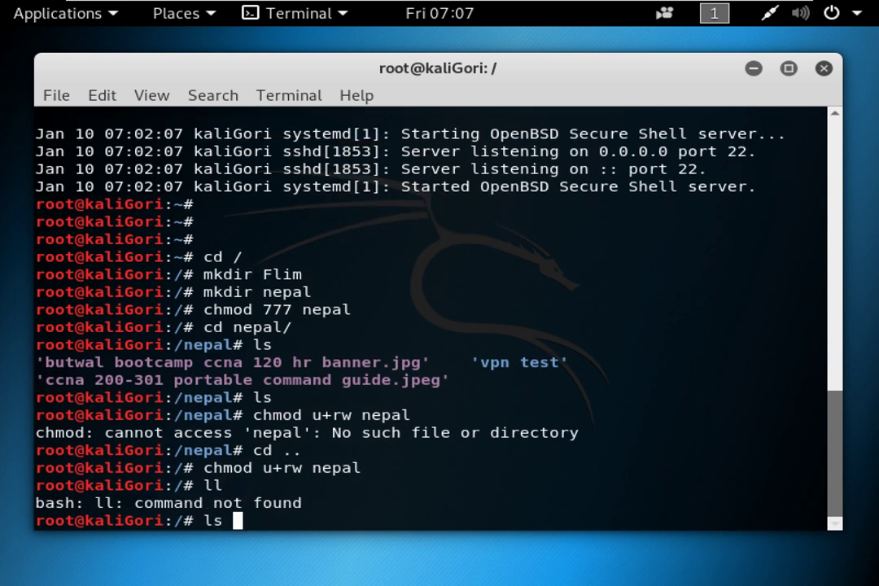